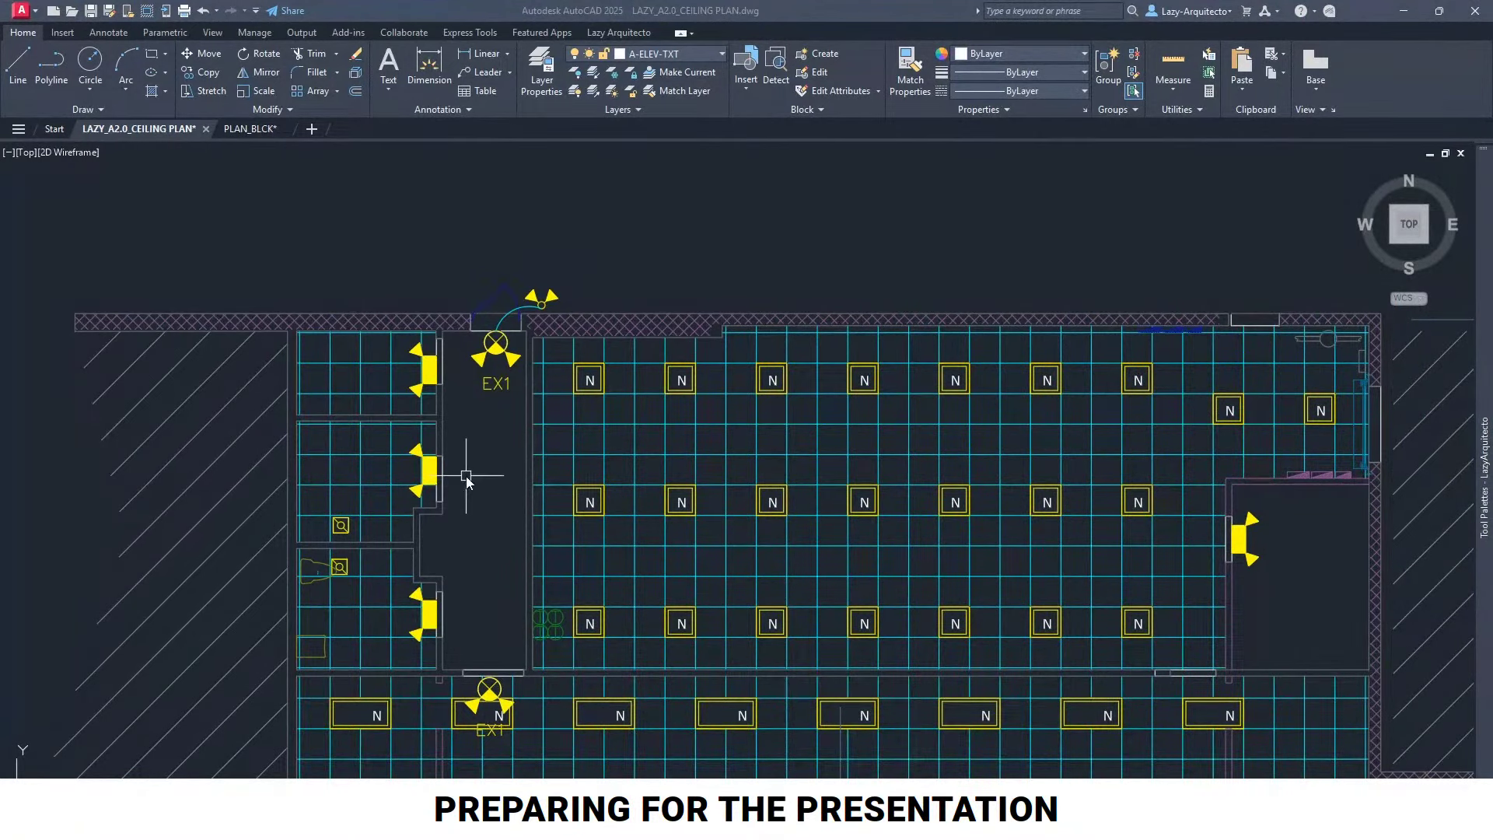
# Review the ceiling plan in its sheet layout and return to model space
pyautogui.scroll(-5, 471, 454)
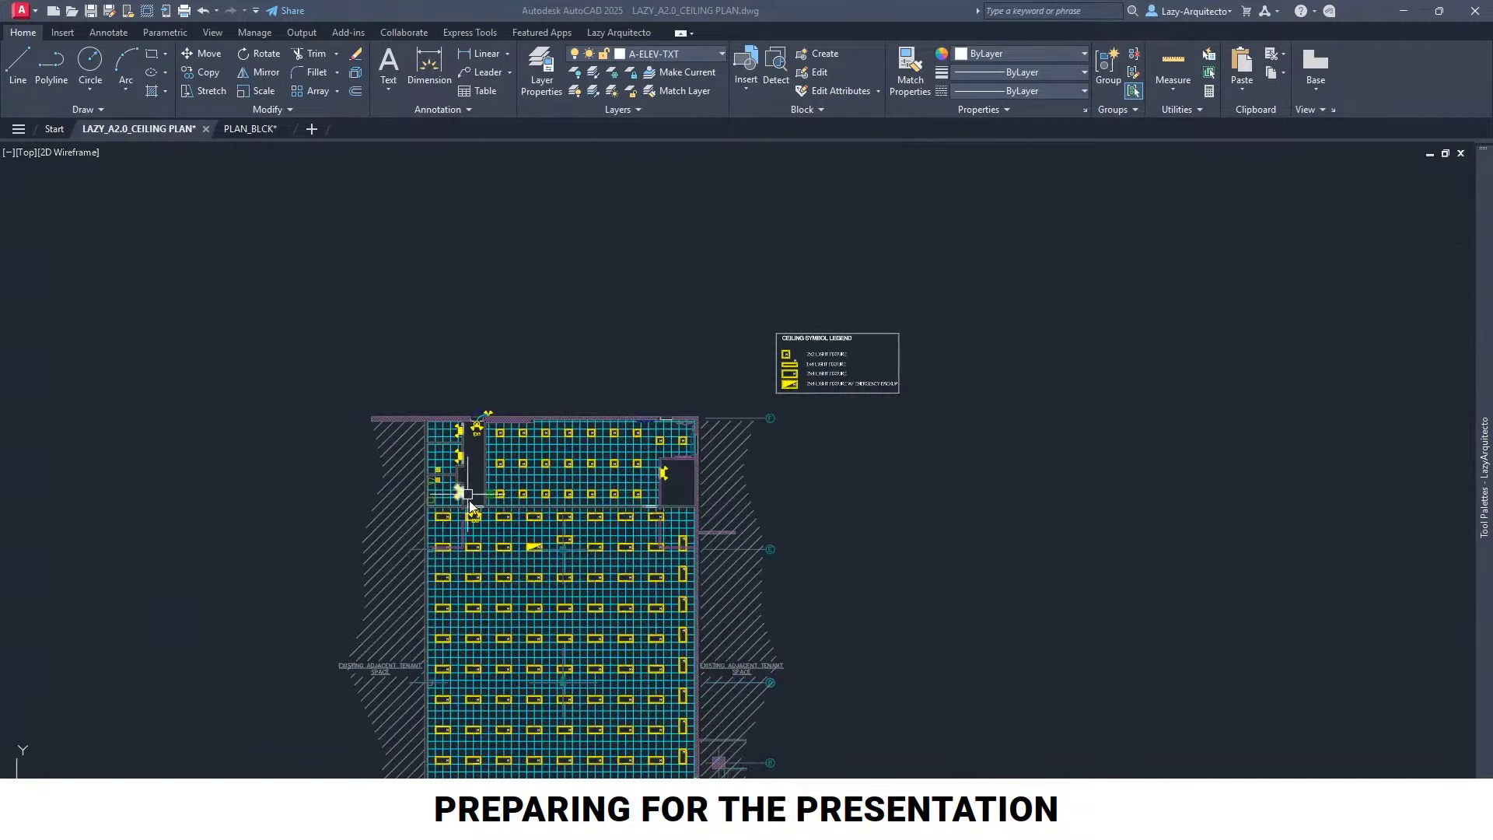
pyautogui.scroll(2, 476, 552)
pyautogui.scroll(3, 478, 451)
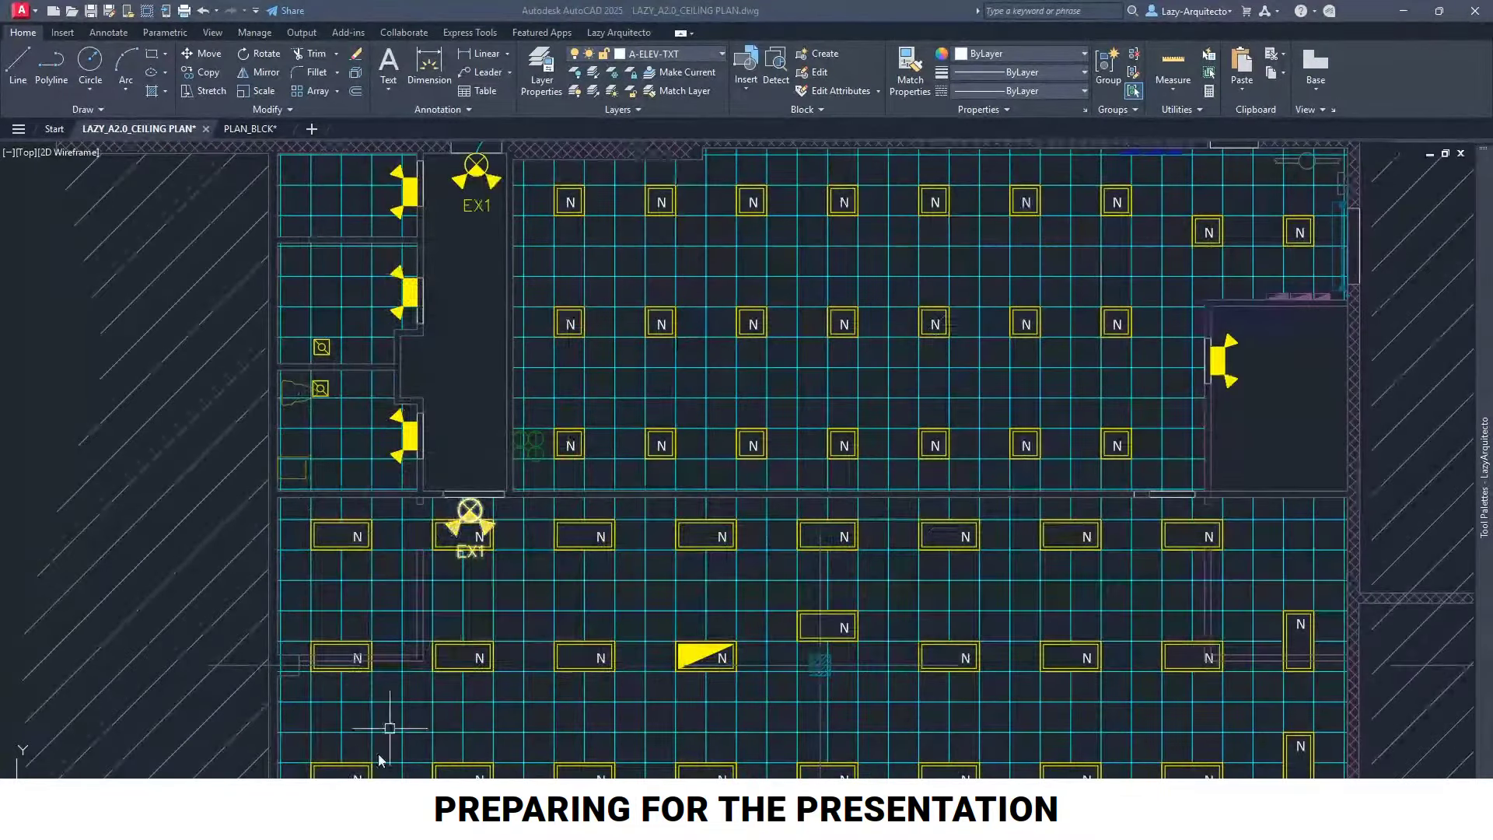
pyautogui.click(101, 743)
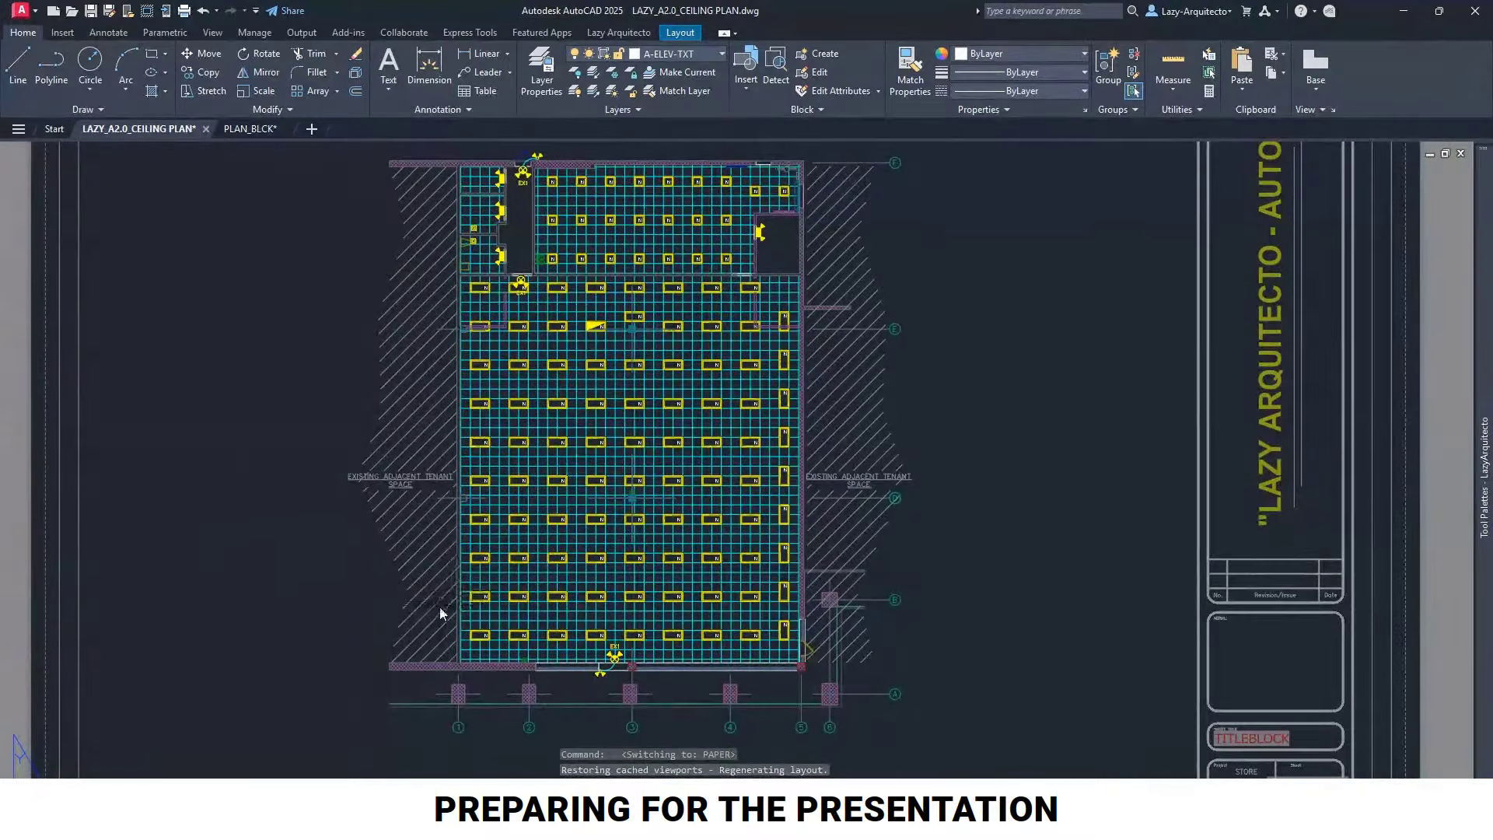
pyautogui.click(48, 828)
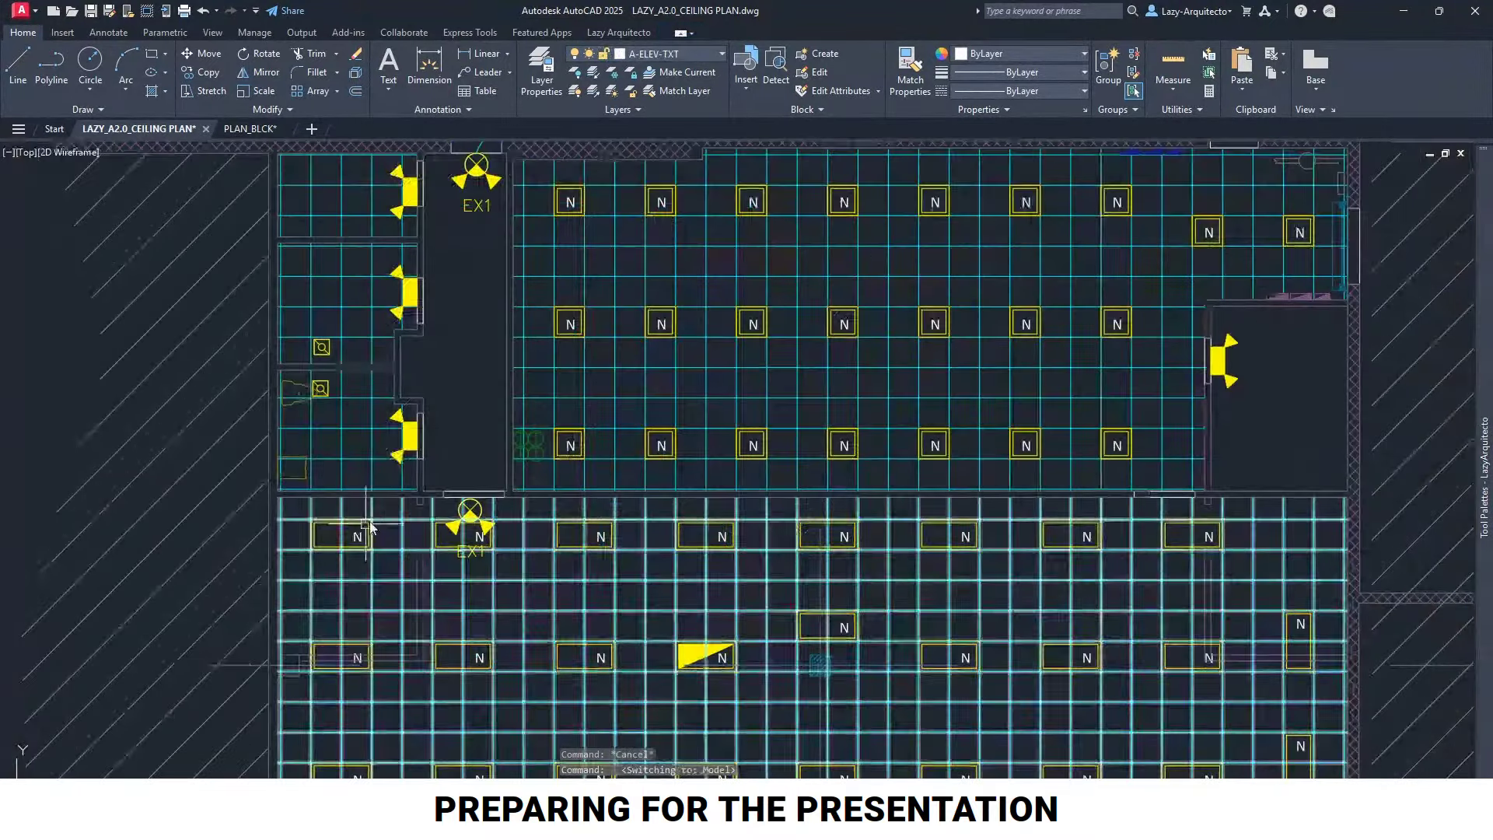
pyautogui.scroll(-3, 446, 494)
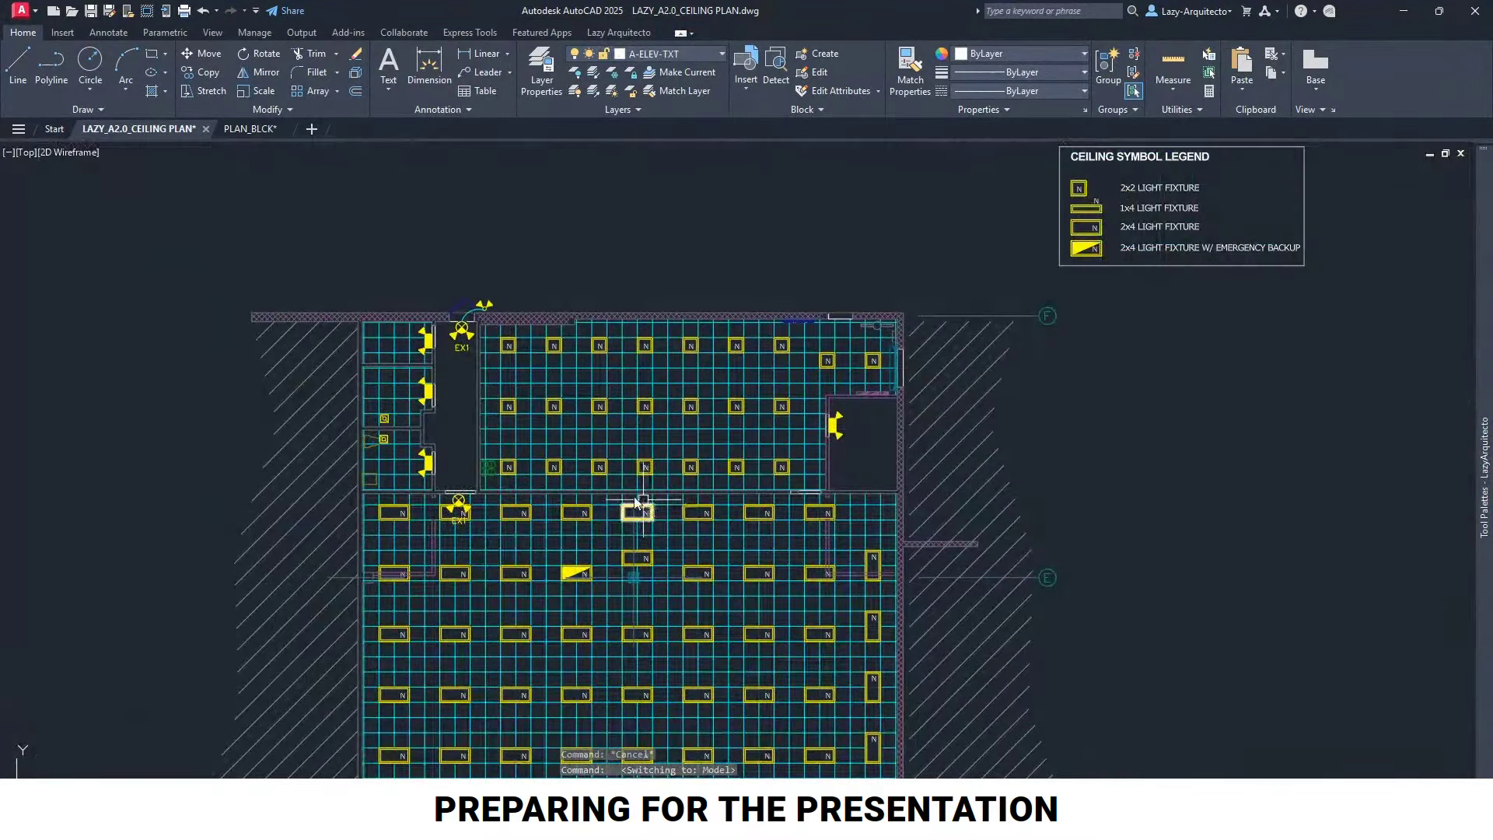
pyautogui.click(463, 330)
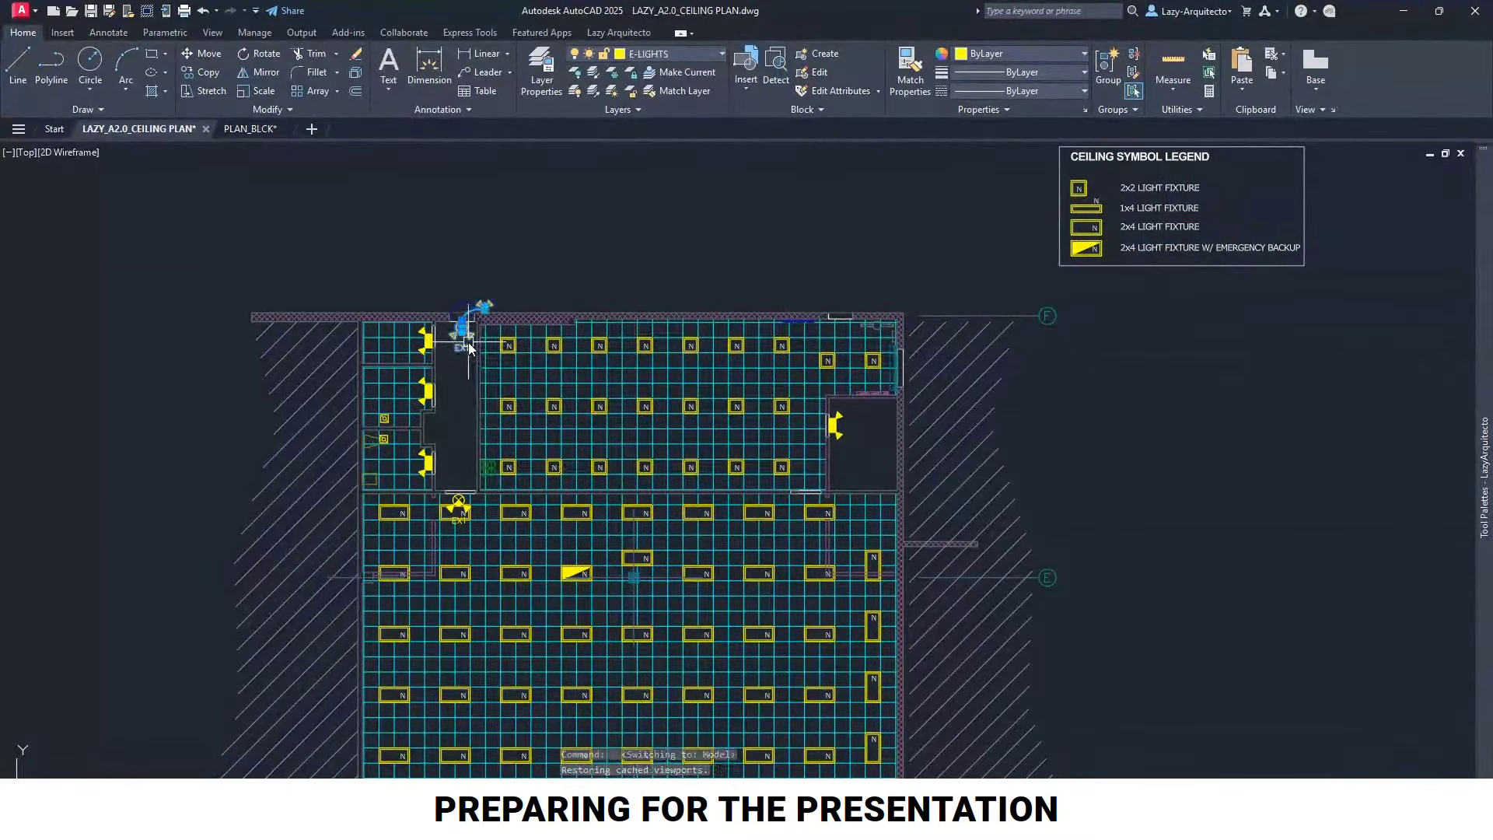
pyautogui.write('co')
pyautogui.press('Return')
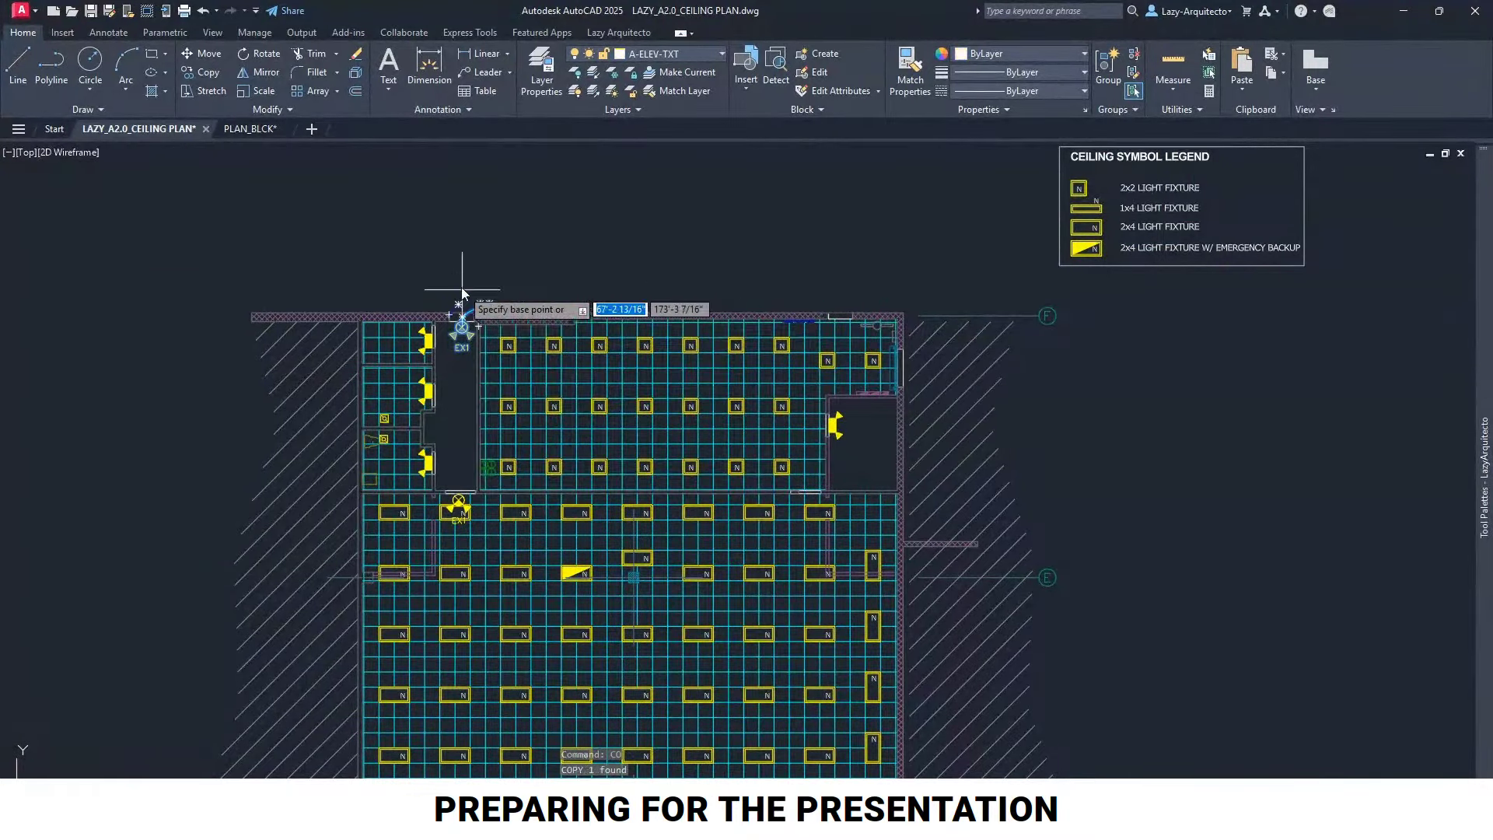
pyautogui.click(465, 297)
pyautogui.scroll(5, 830, 269)
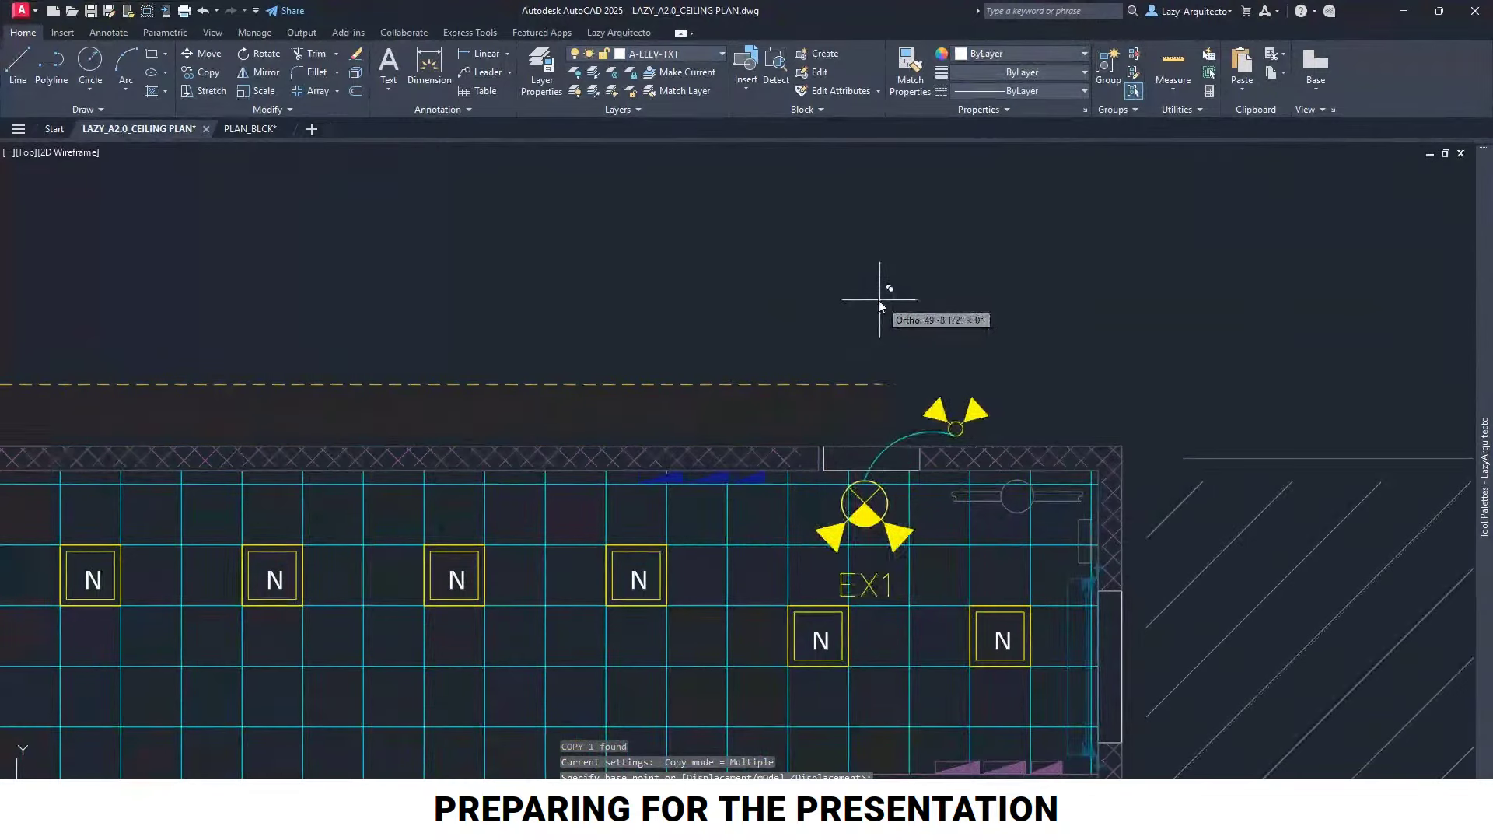
pyautogui.press('Escape')
# Copy the EX1 exit sign with remote heads from the corridor's north exterior door horizontally to the northeast exterior door
pyautogui.scroll(-5, 840, 283)
pyautogui.click(435, 348)
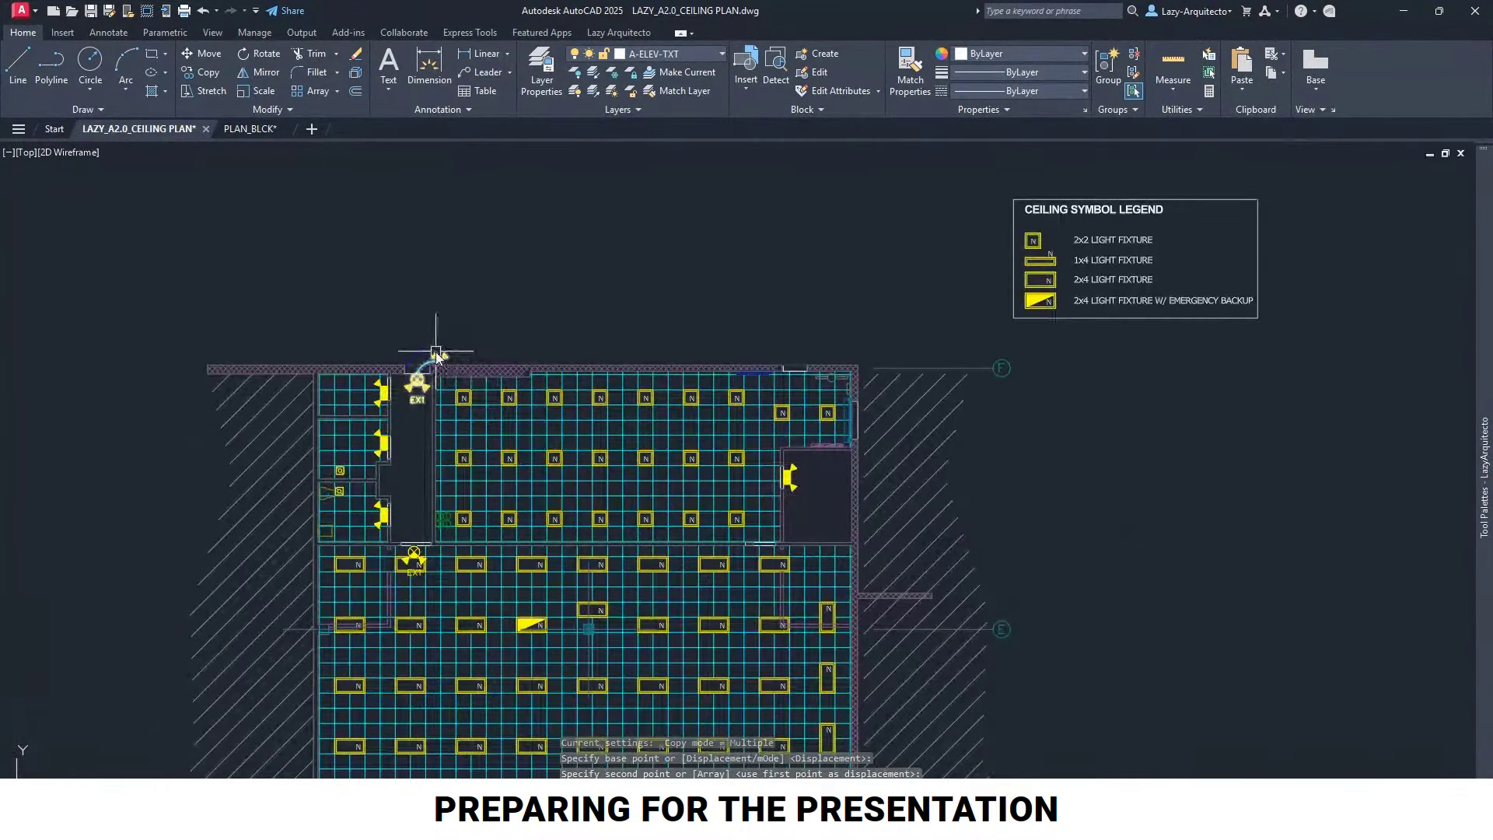
pyautogui.write('co')
pyautogui.press('Return')
pyautogui.click(437, 348)
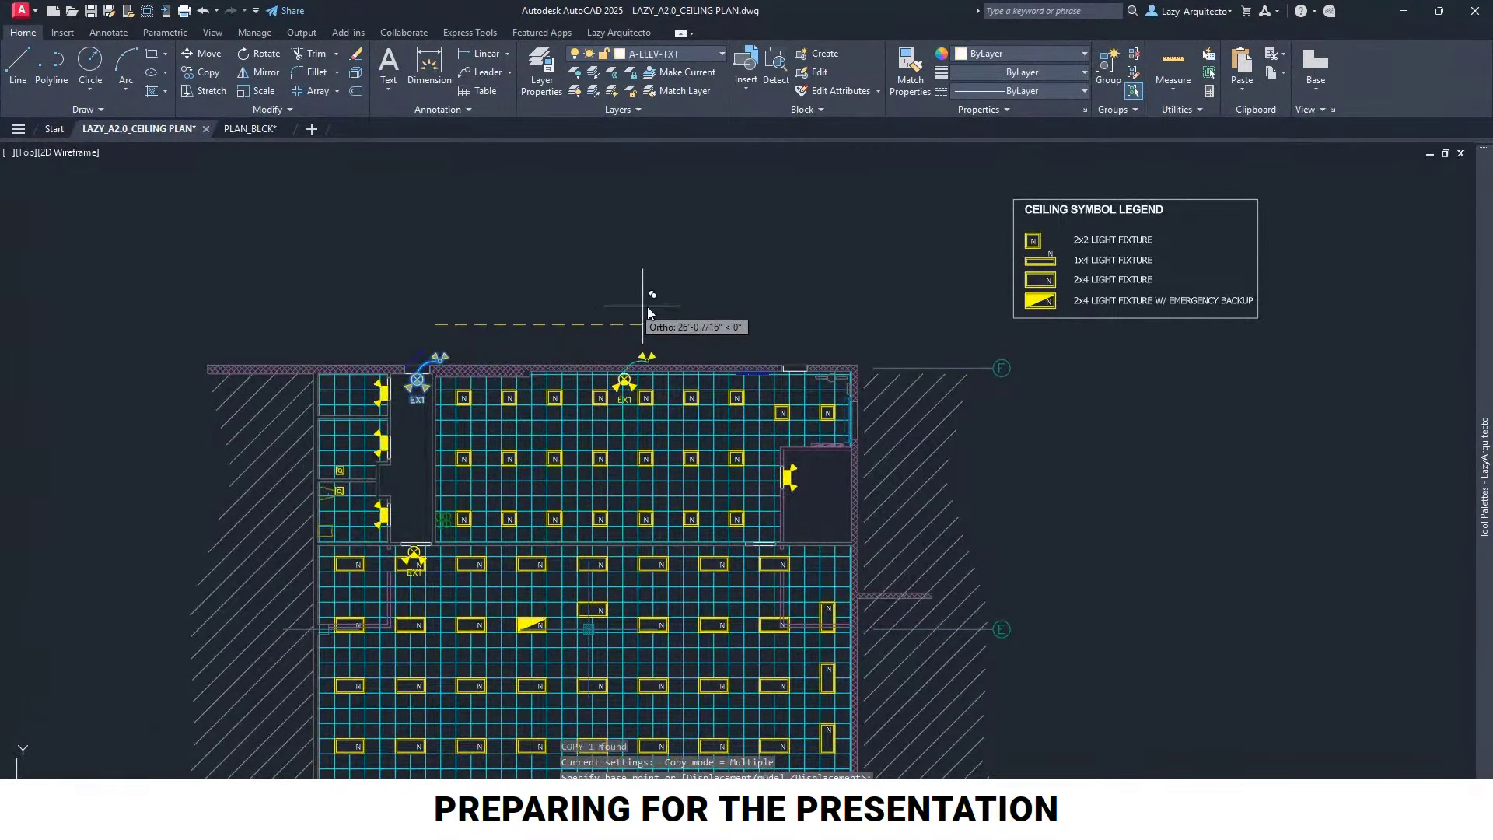
pyautogui.click(804, 294)
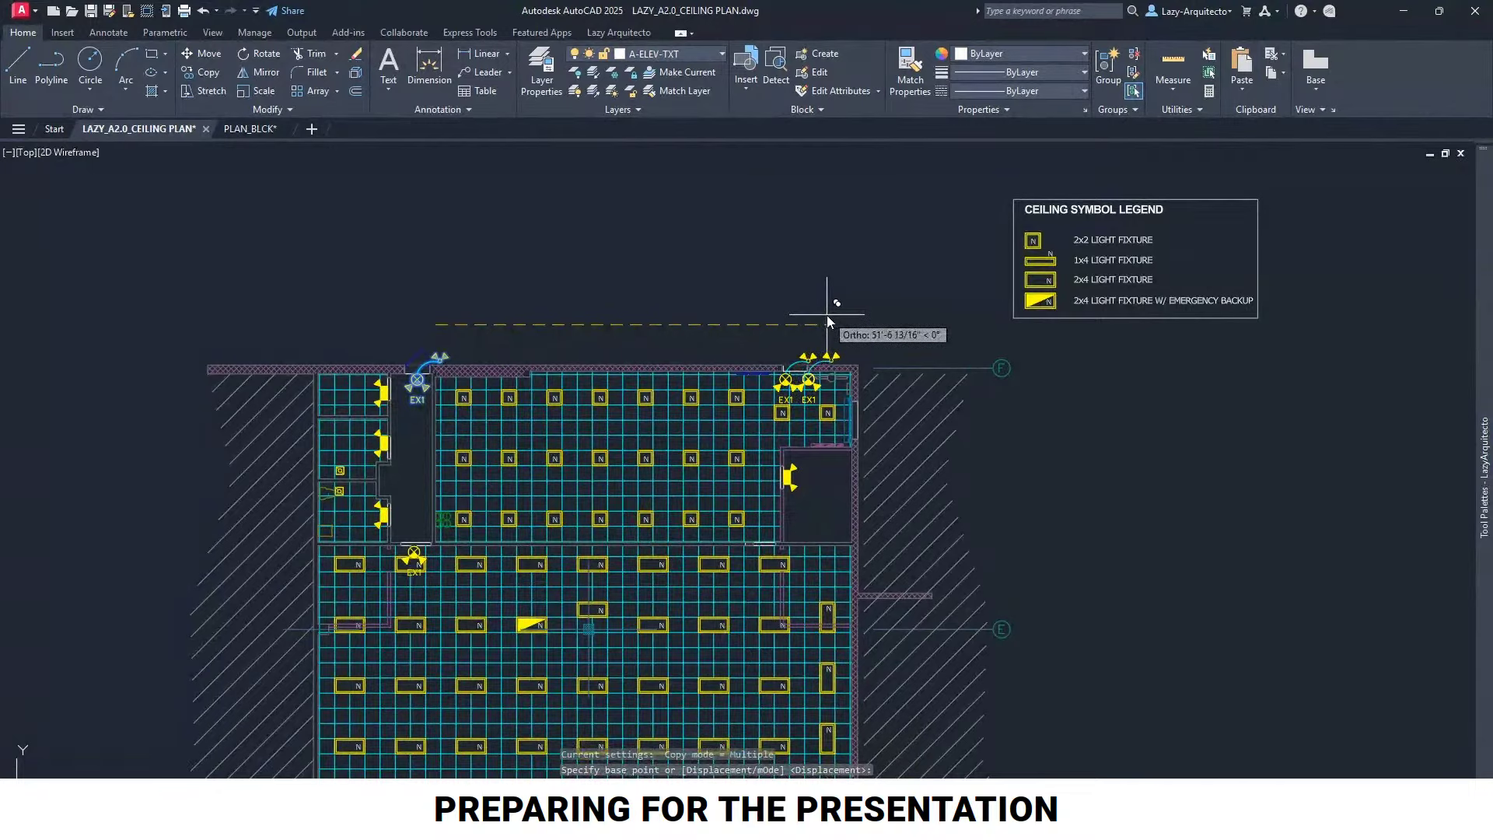
pyautogui.press('Escape')
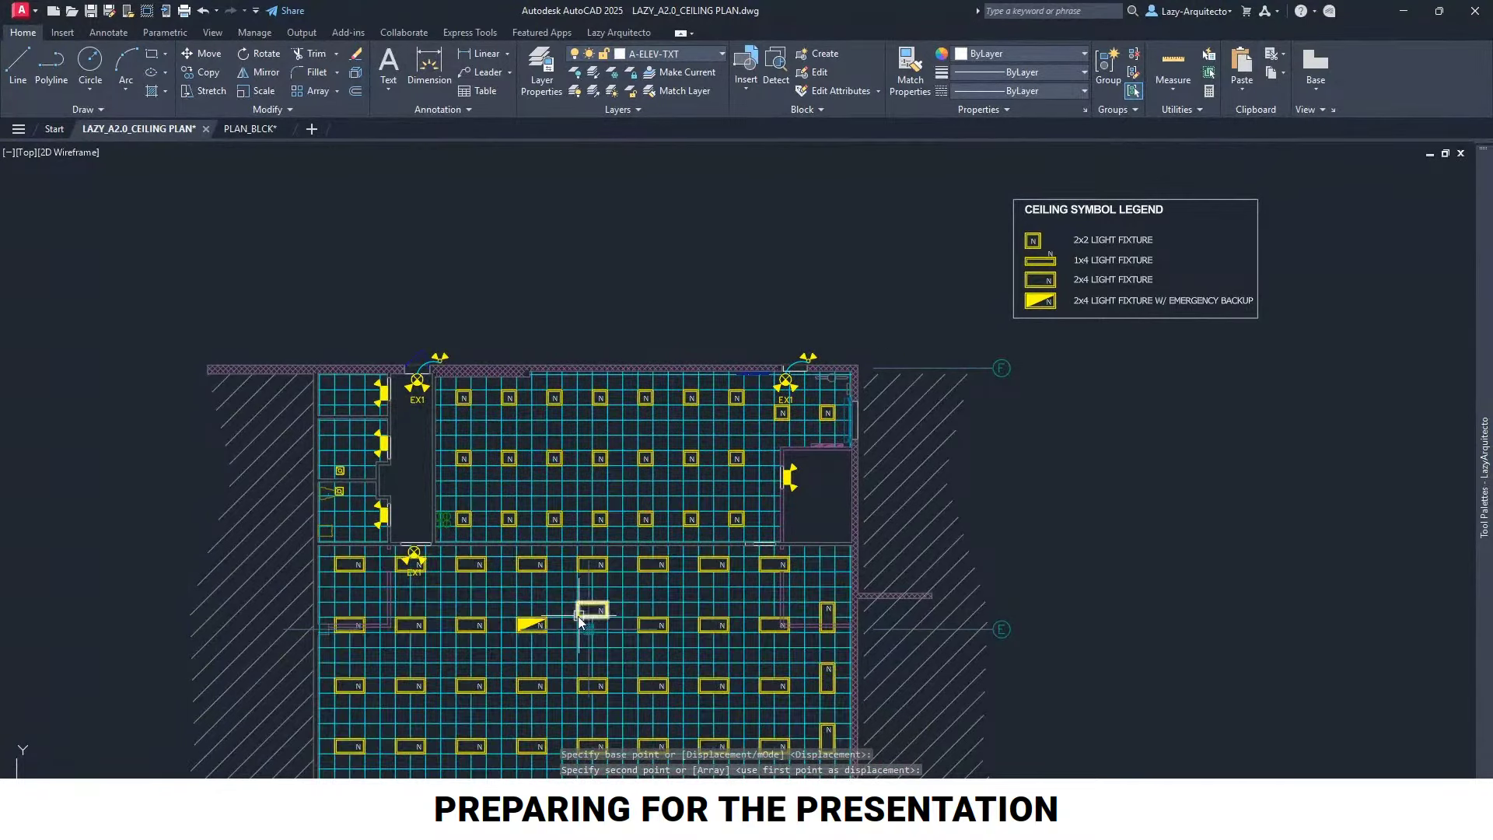
# Copy the EX1 exit sign below the corridor's south door horizontally toward the matching door on the plan's east side
pyautogui.scroll(3, 576, 630)
pyautogui.scroll(-3, 575, 634)
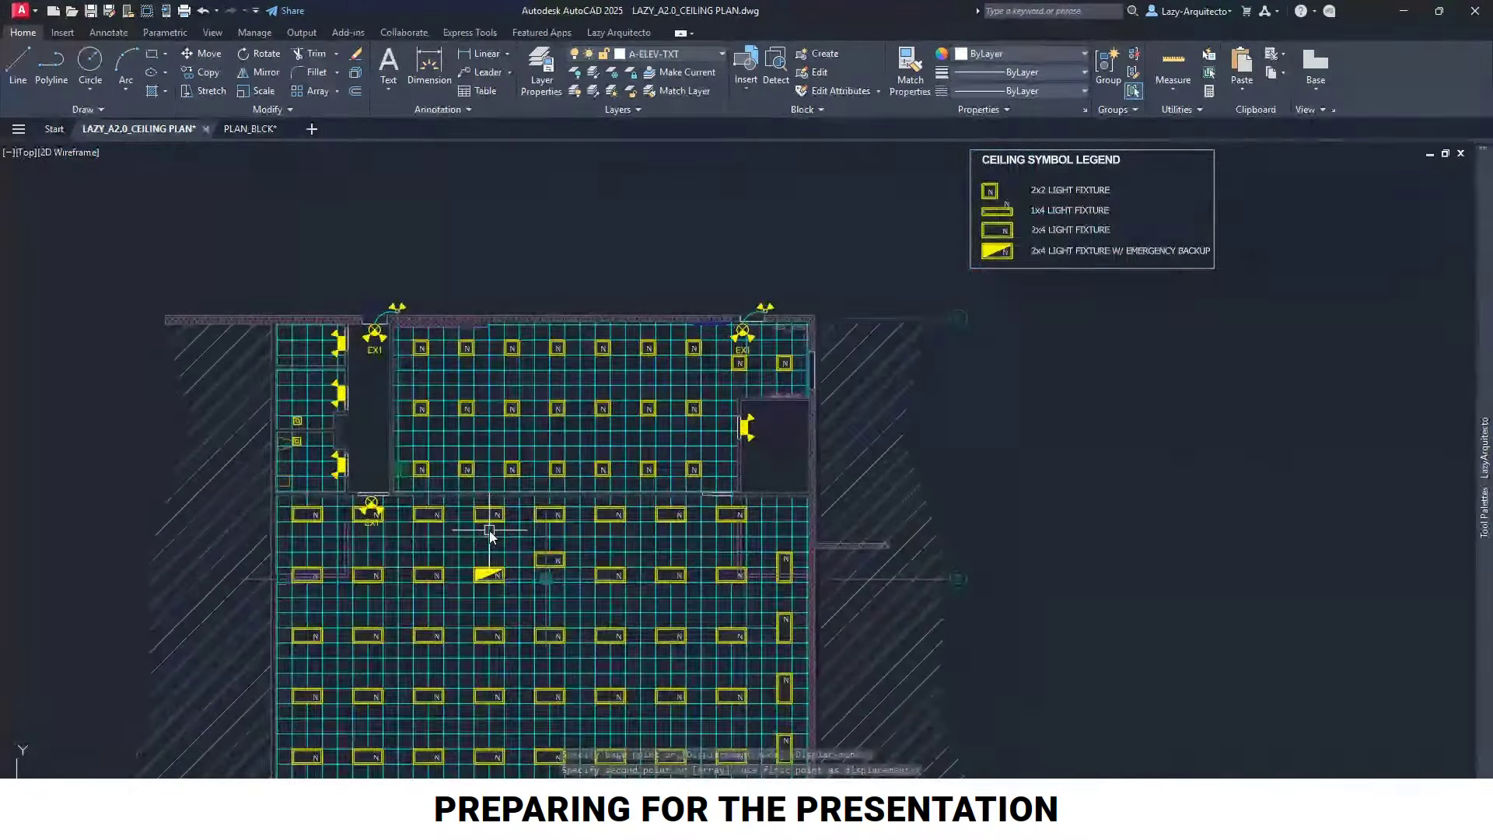
pyautogui.click(373, 509)
pyautogui.write('co')
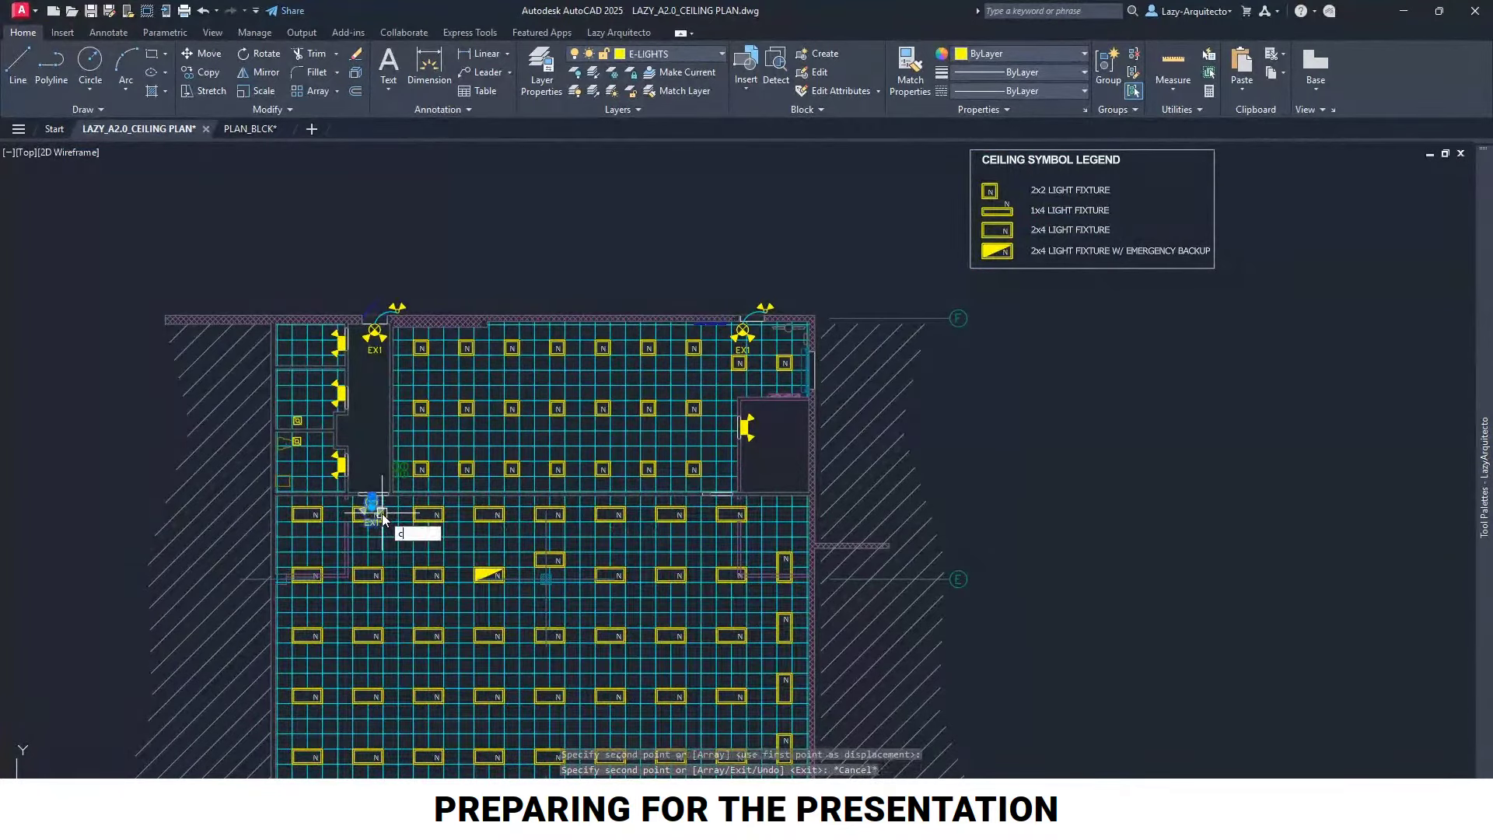
pyautogui.press('Return')
pyautogui.scroll(3, 362, 494)
pyautogui.click(374, 462)
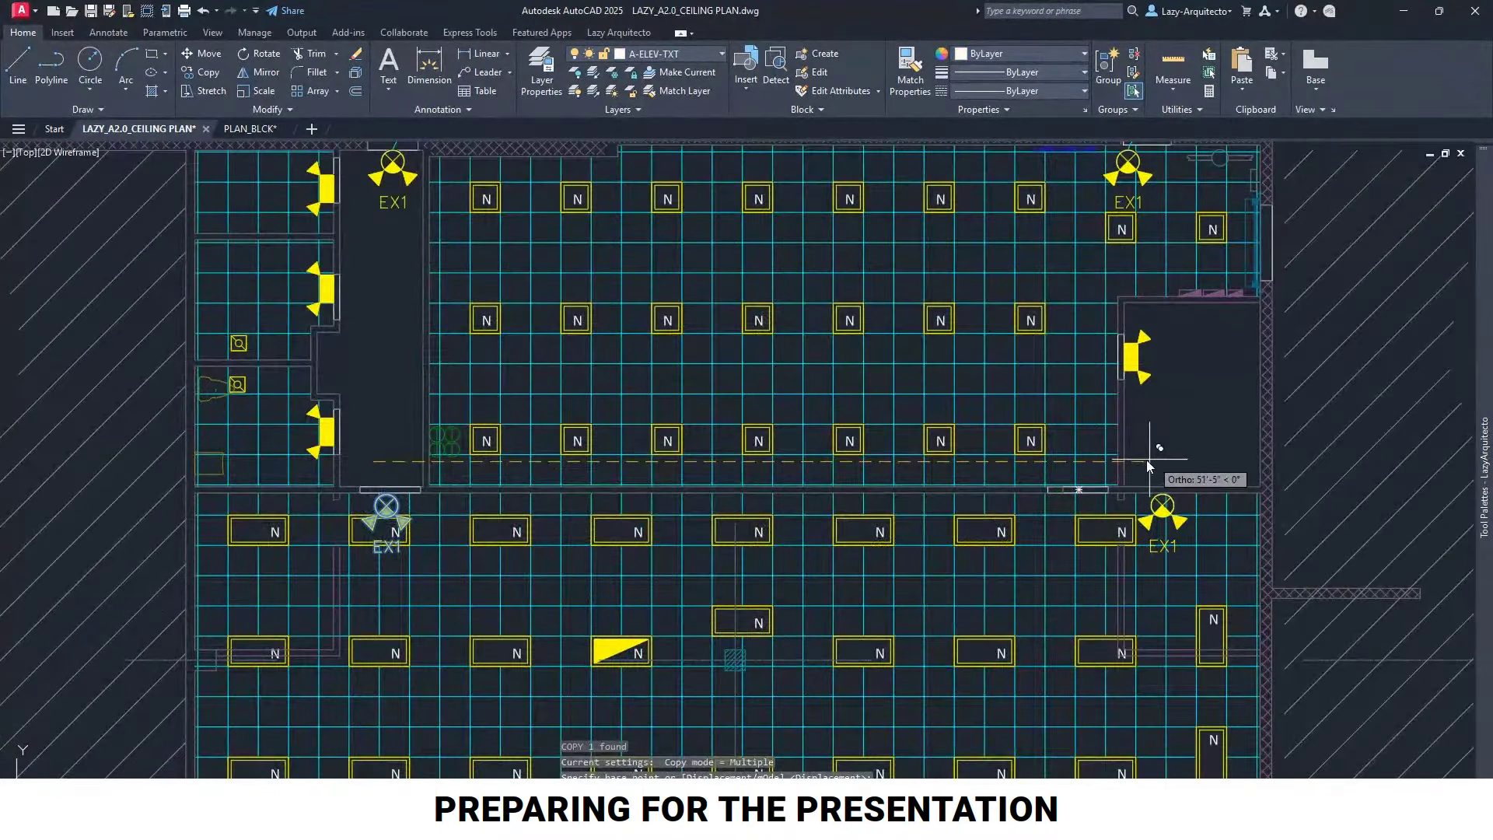
pyautogui.scroll(5, 1104, 463)
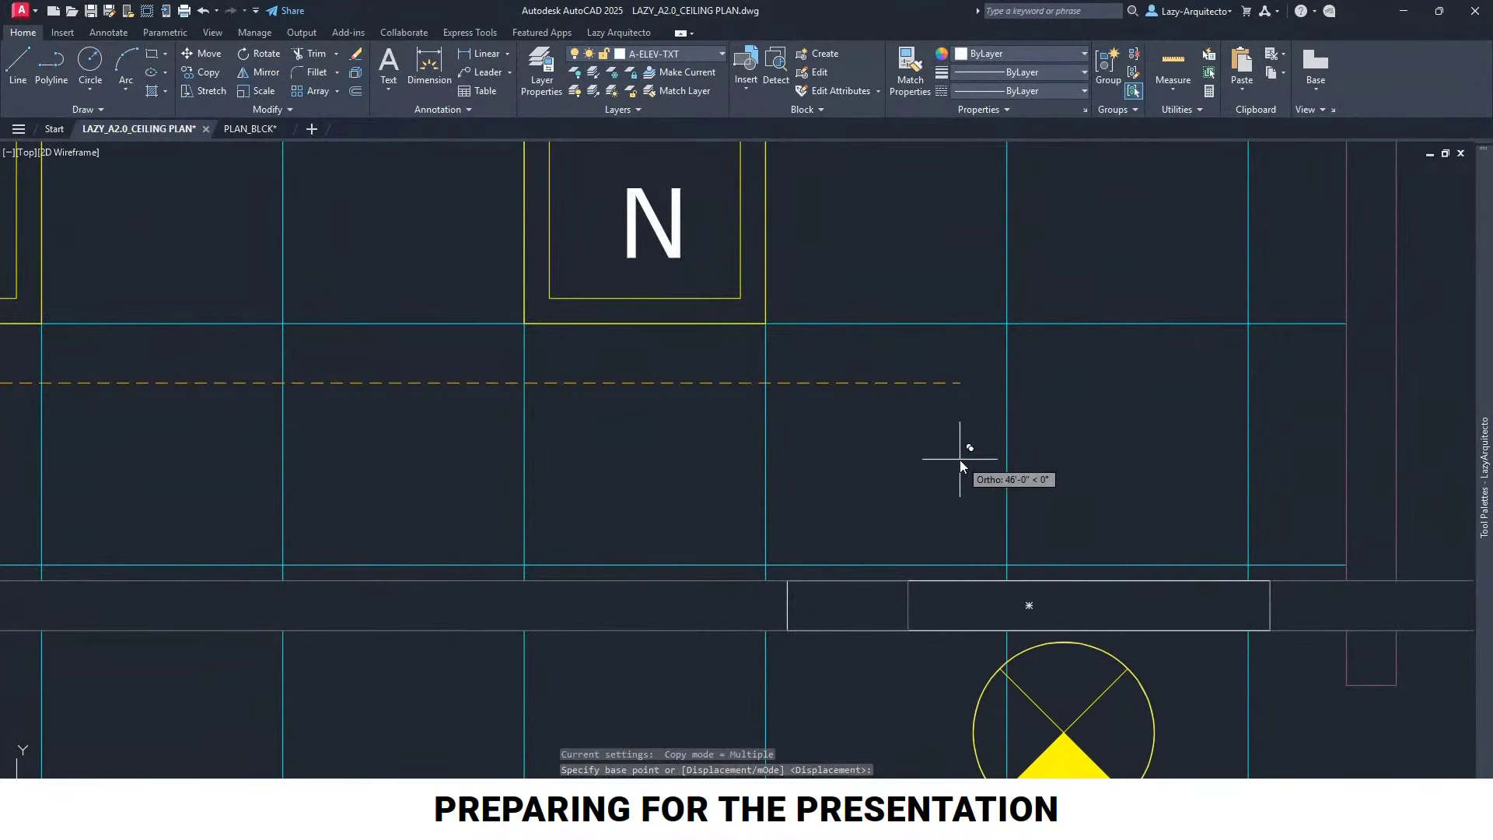
pyautogui.scroll(-3, 972, 482)
pyautogui.click(999, 574)
# Move the copied EX1 exit sign up and centre it just below the east interior door
pyautogui.rightClick(999, 574)
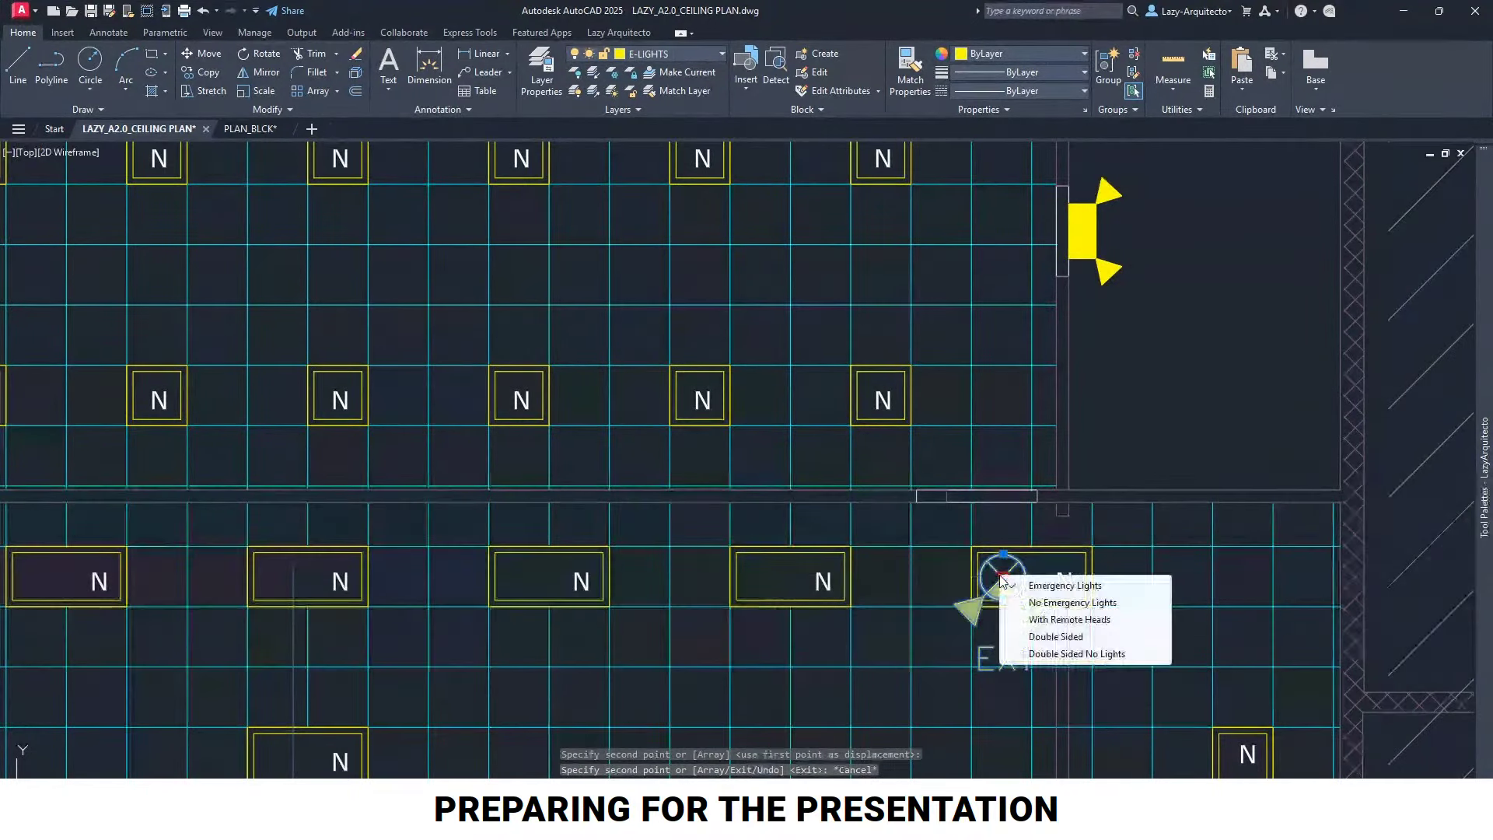
pyautogui.press('Return')
pyautogui.click(1000, 576)
pyautogui.click(999, 572)
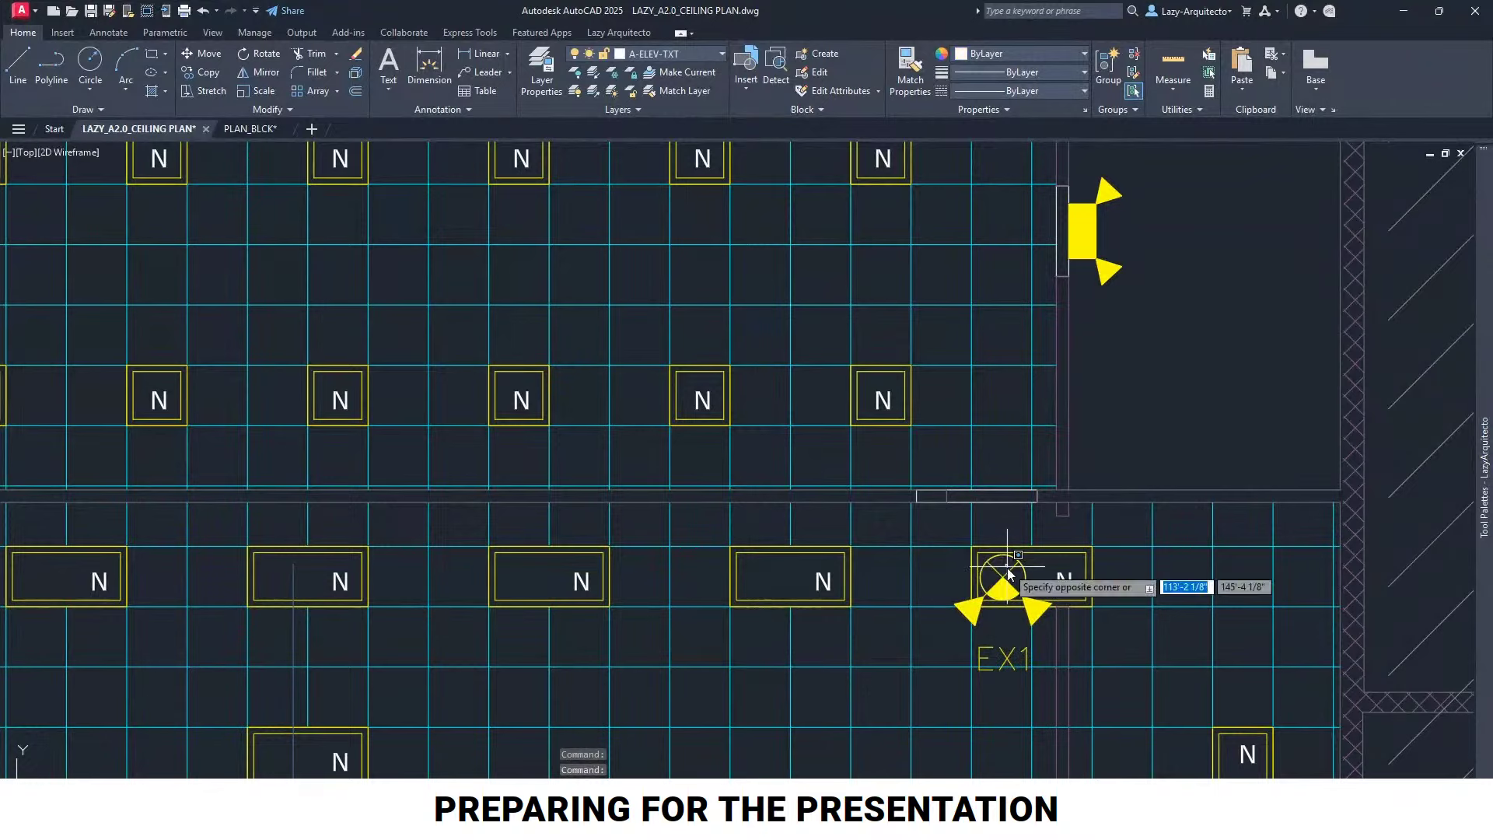
pyautogui.press('Escape')
pyautogui.click(1016, 574)
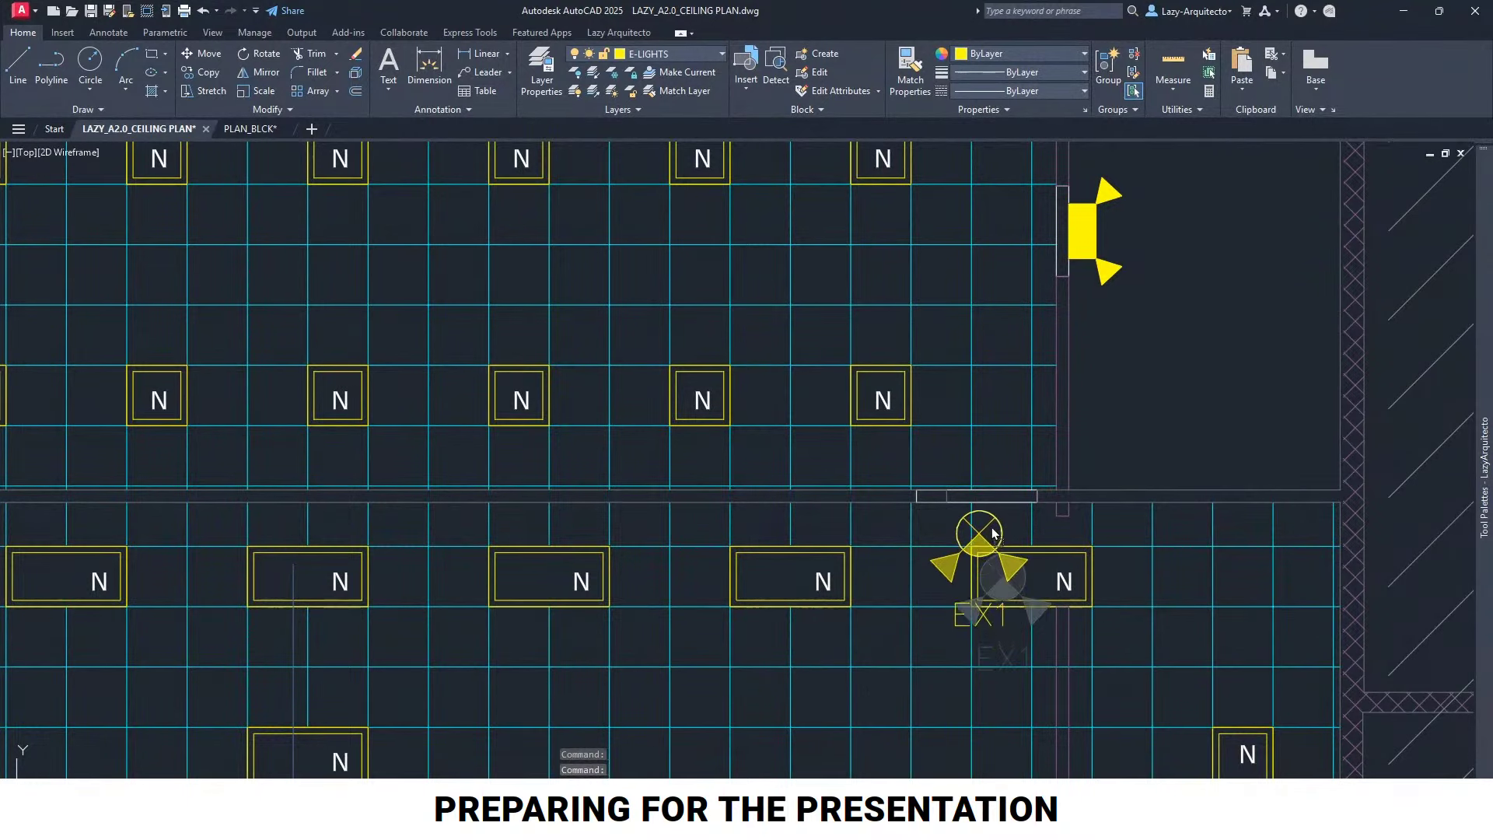
pyautogui.press('Escape')
# Copy the wall-mounted emergency light from the lower restroom to the middle of the main room's east wall
pyautogui.scroll(-3, 890, 501)
pyautogui.scroll(-3, 708, 474)
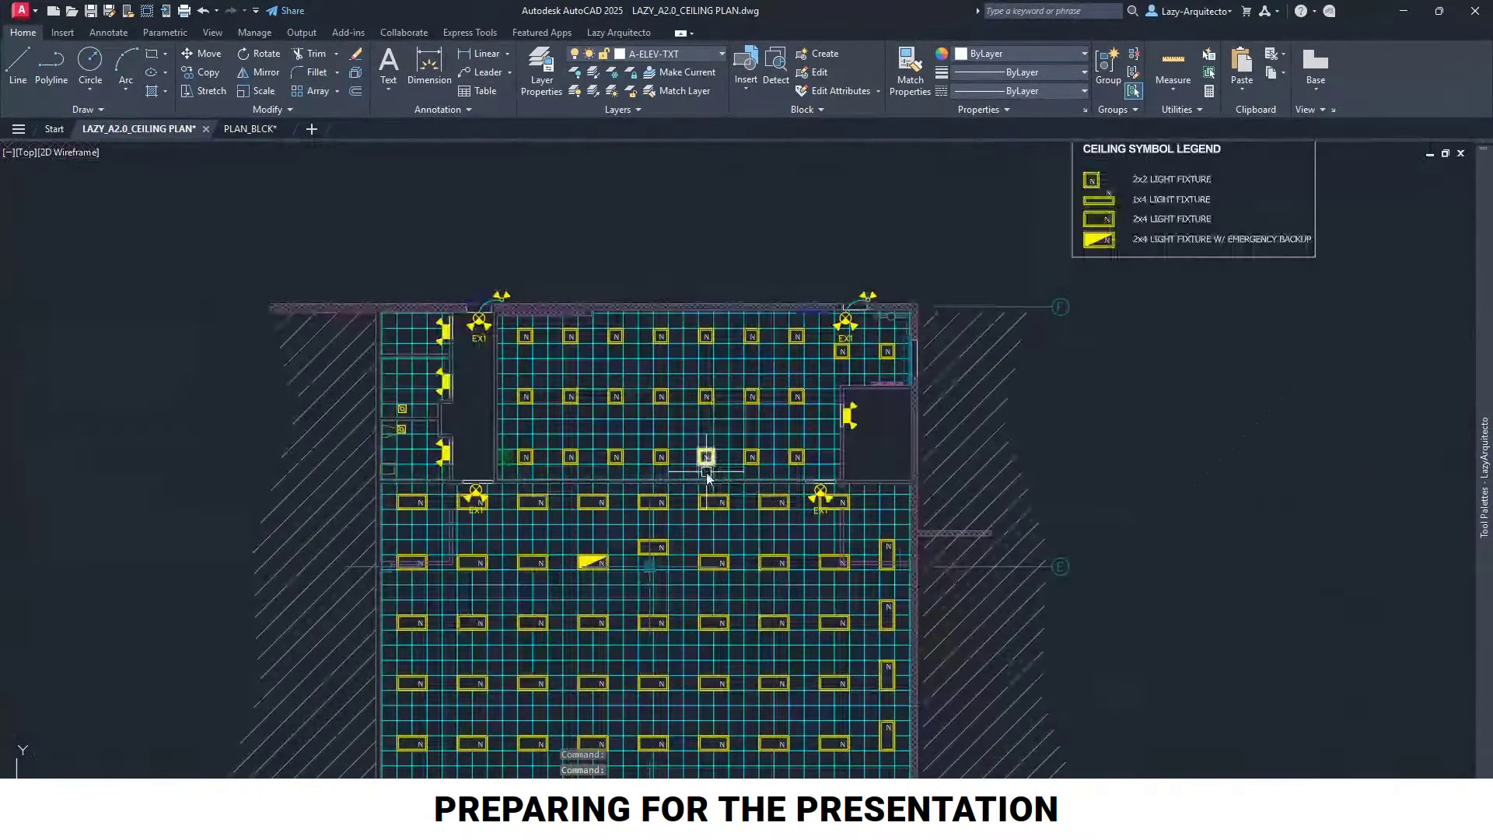
pyautogui.scroll(-3, 621, 404)
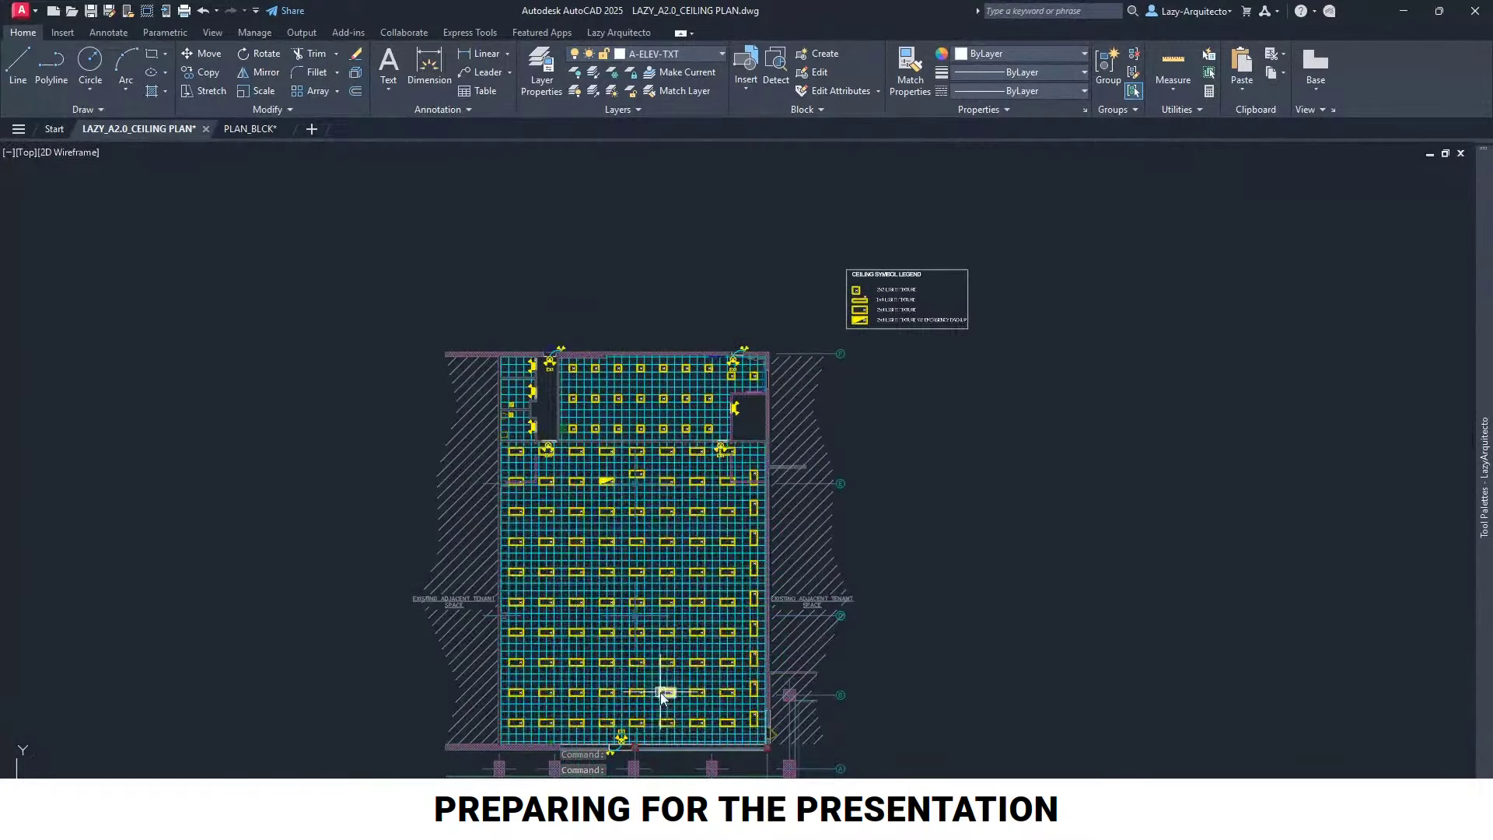
pyautogui.scroll(6, 560, 497)
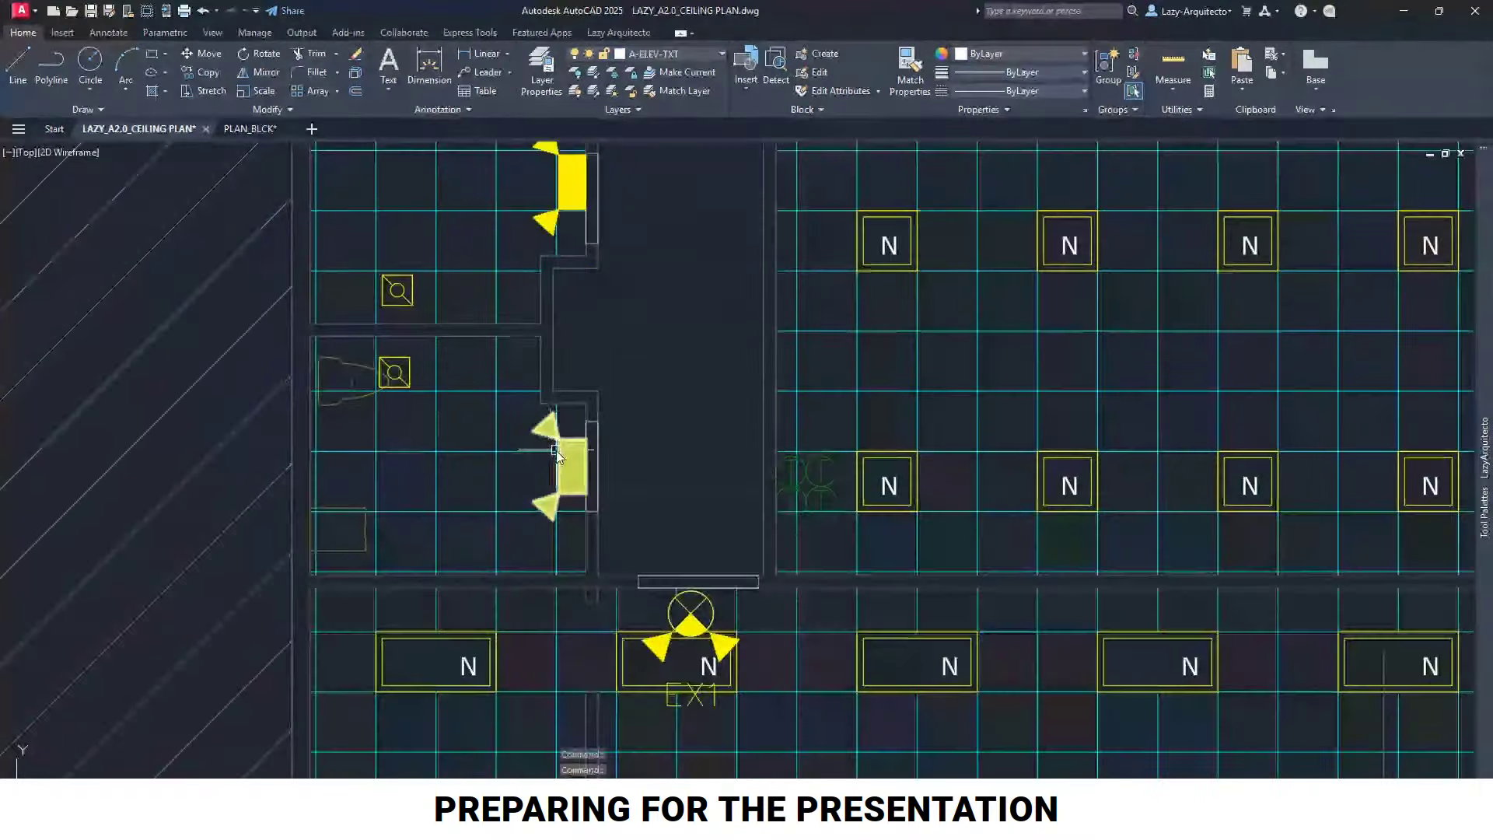
pyautogui.click(530, 425)
pyautogui.write('co')
pyautogui.press('Return')
pyautogui.click(532, 438)
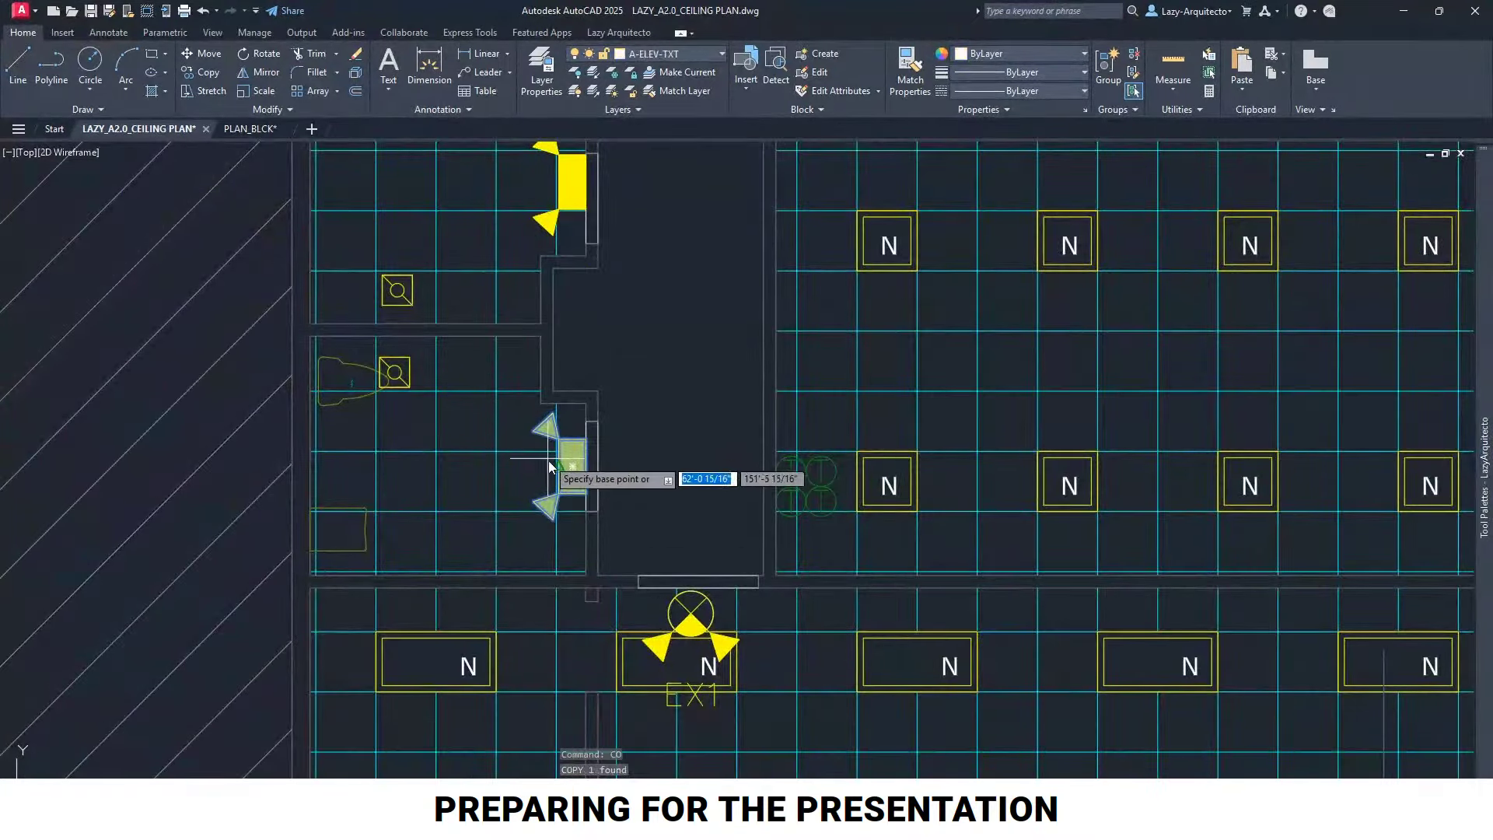
pyautogui.scroll(-3, 544, 404)
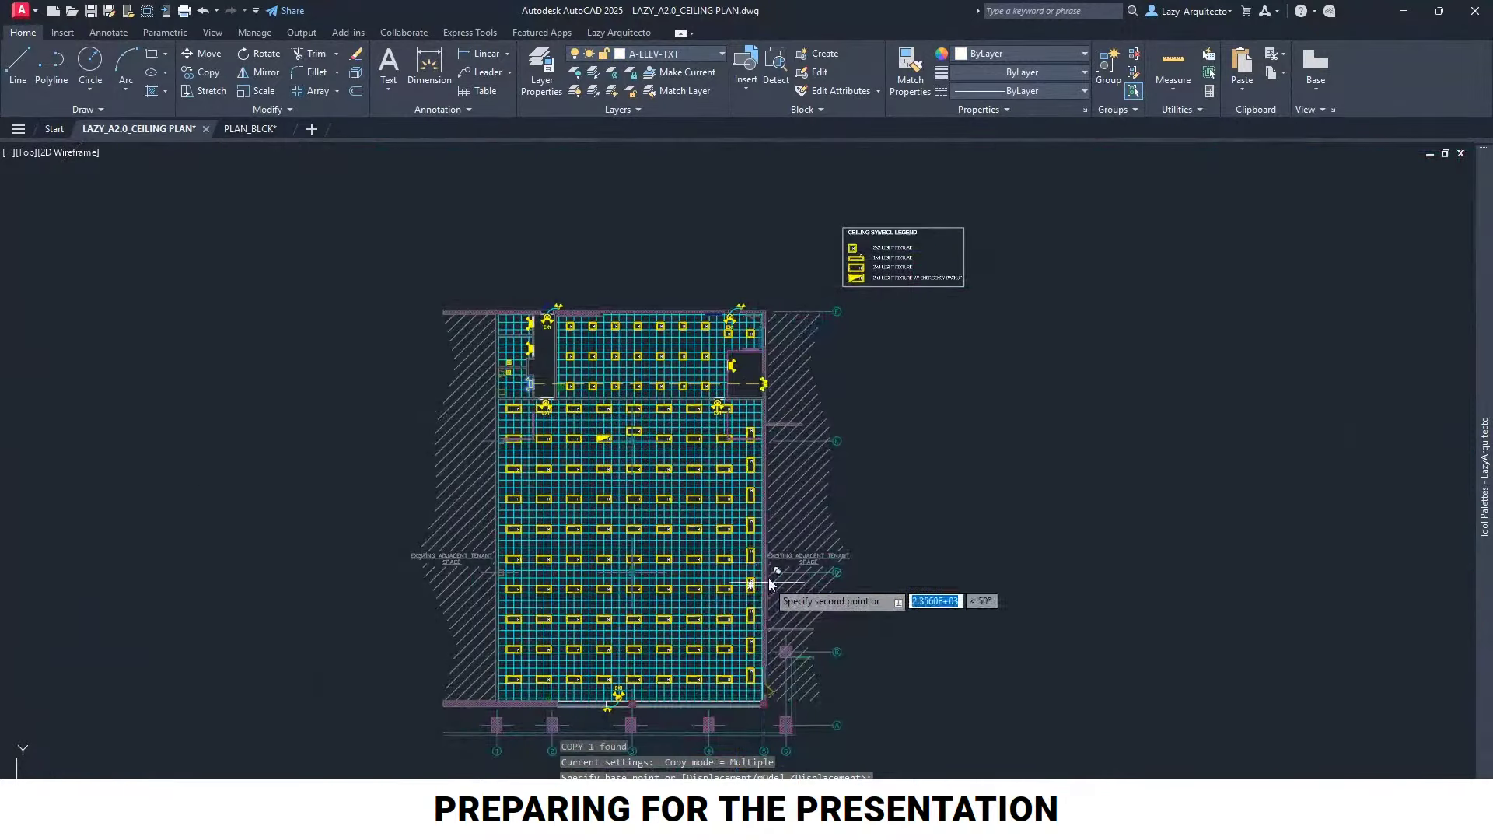
pyautogui.scroll(3, 770, 573)
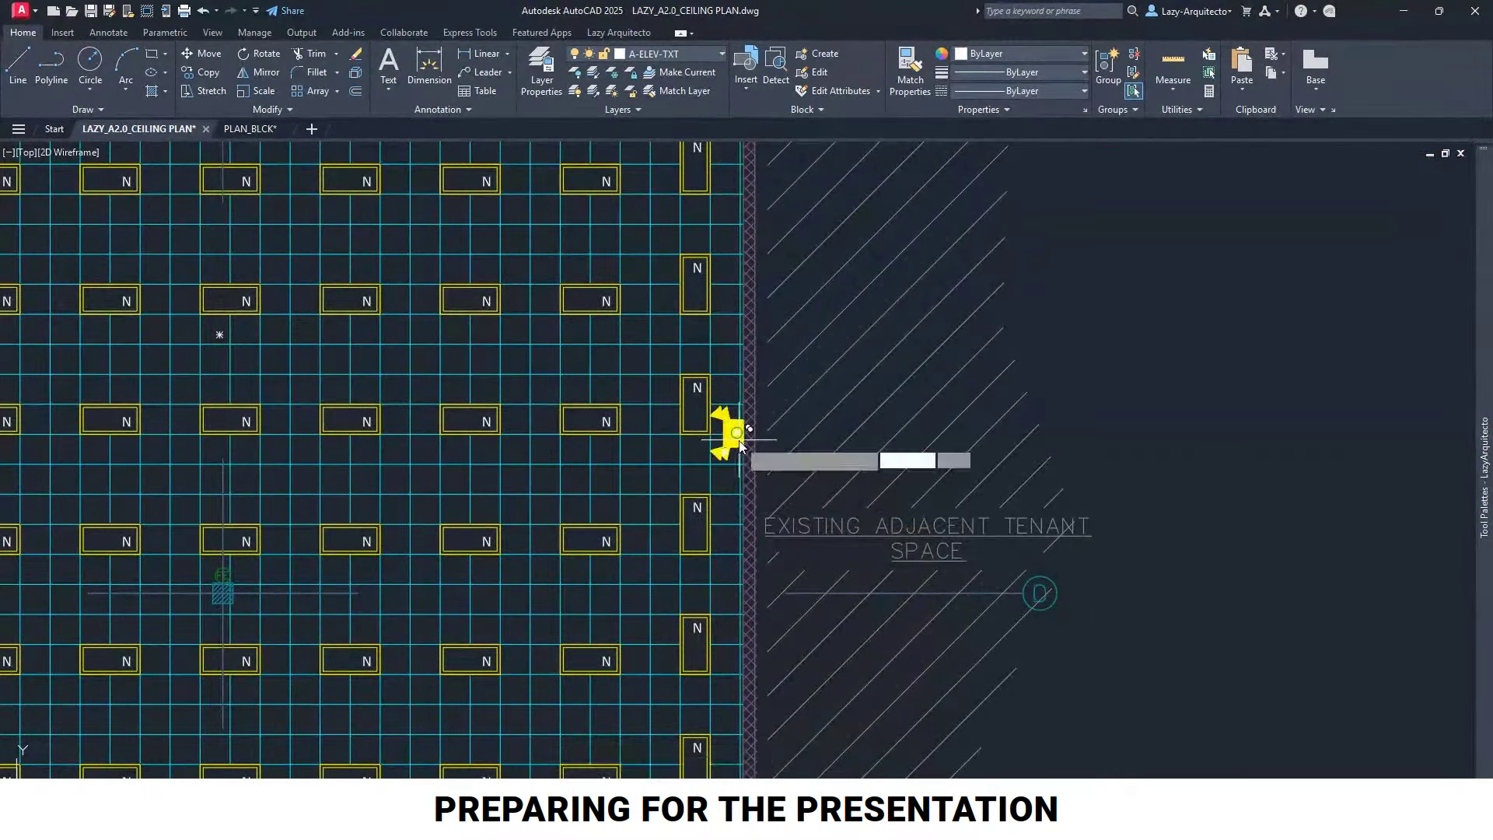
pyautogui.click(726, 441)
pyautogui.press('Escape')
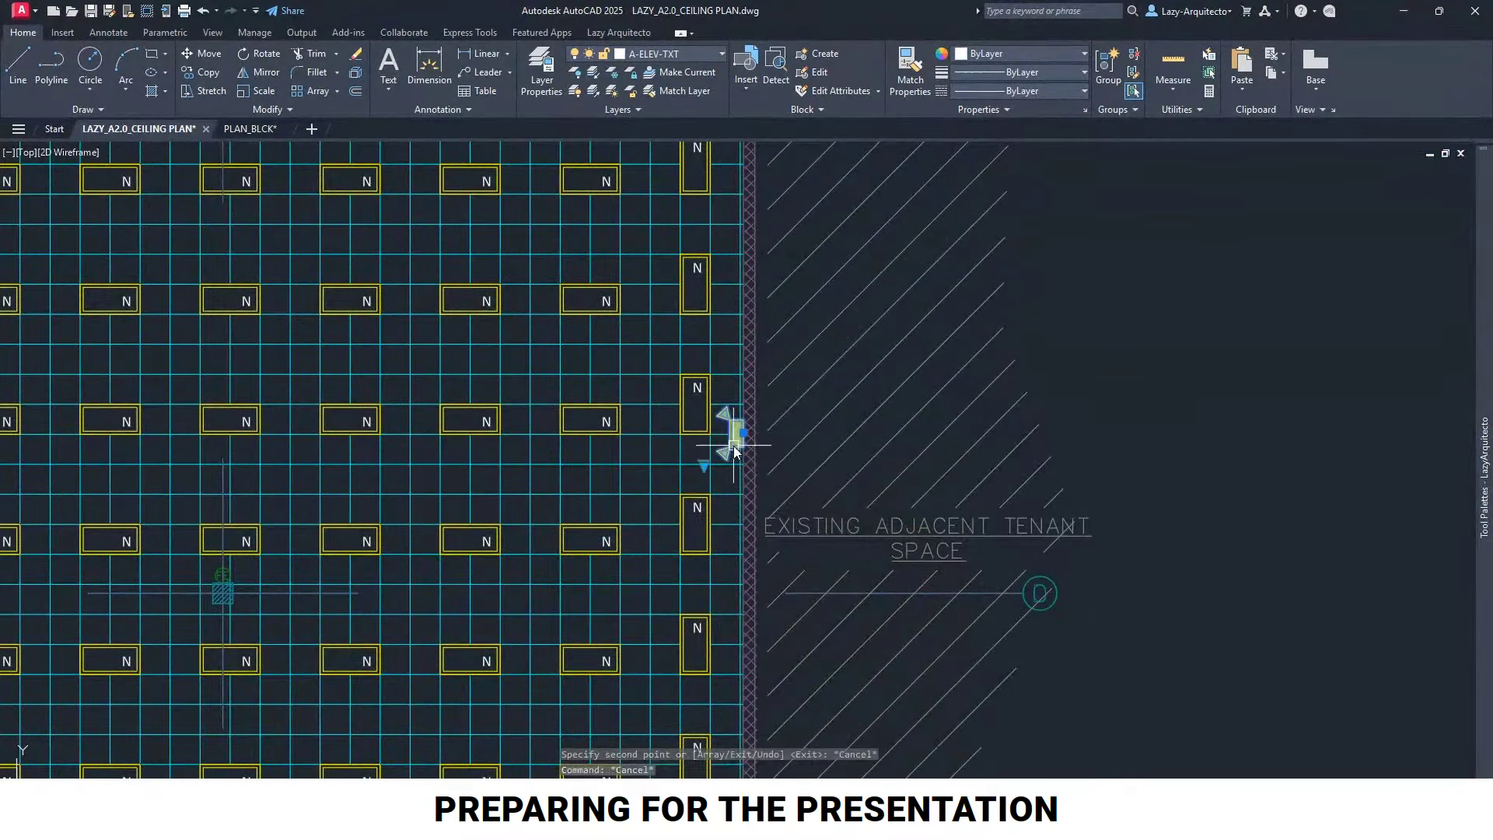
pyautogui.click(735, 445)
pyautogui.write('mi')
pyautogui.press('space')
pyautogui.scroll(-5, 589, 373)
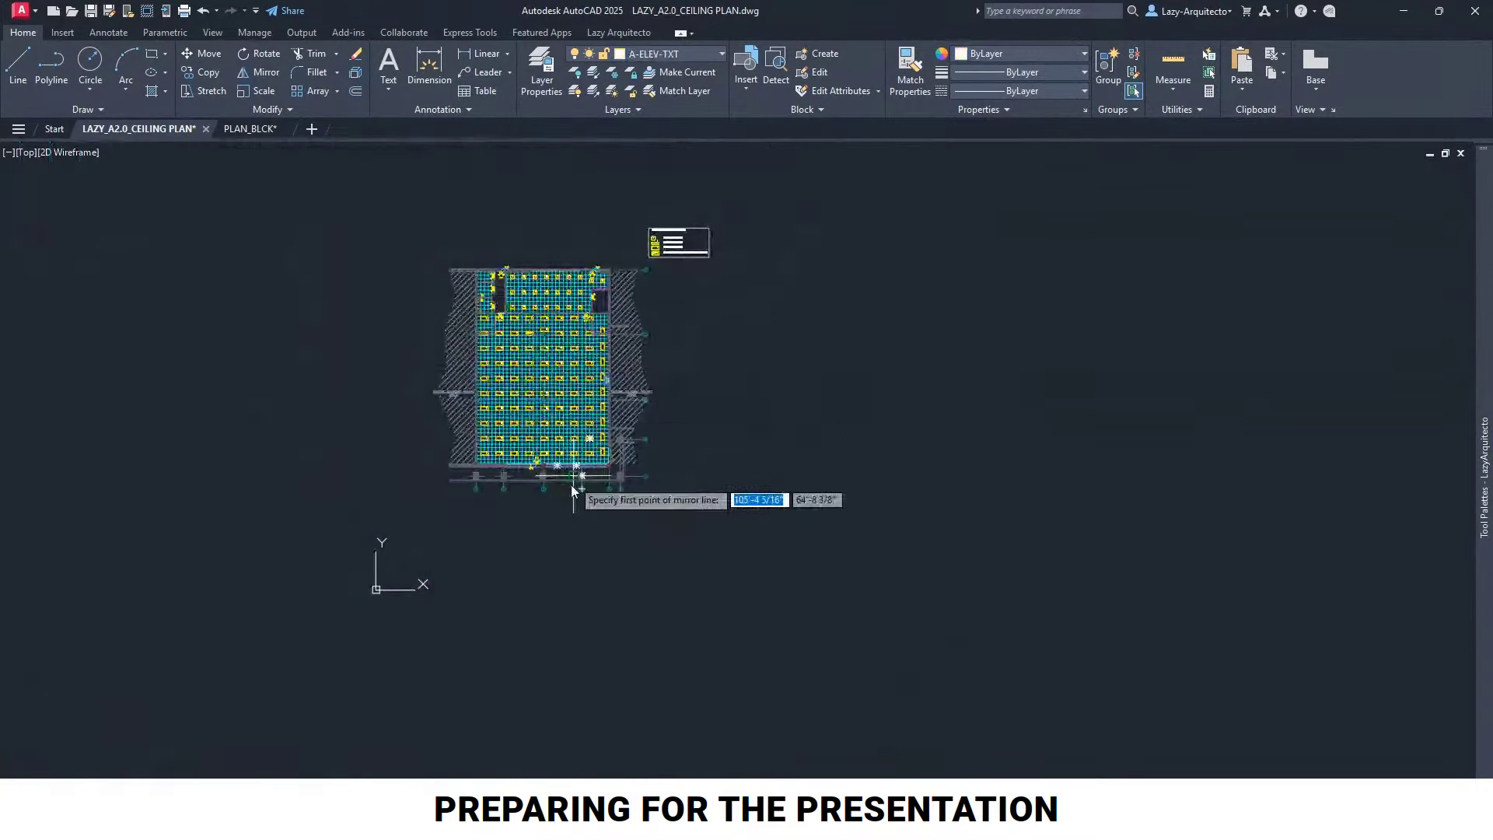
pyautogui.click(561, 562)
pyautogui.scroll(6, 500, 390)
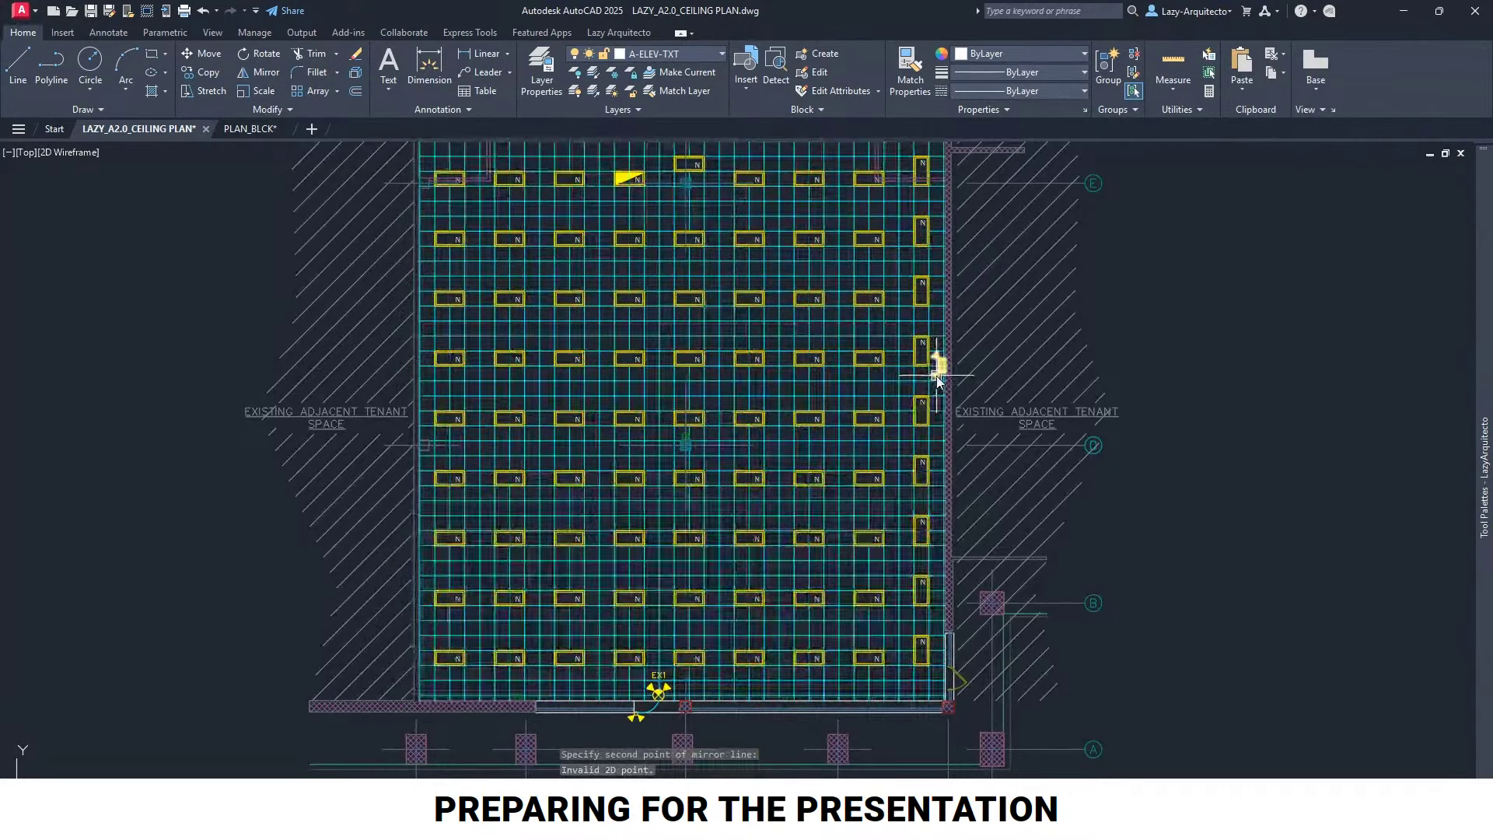
pyautogui.press('Escape')
# Mirror the east wall's emergency light about a vertical line near the room's centre, keeping the original
pyautogui.write('mi')
pyautogui.press('space')
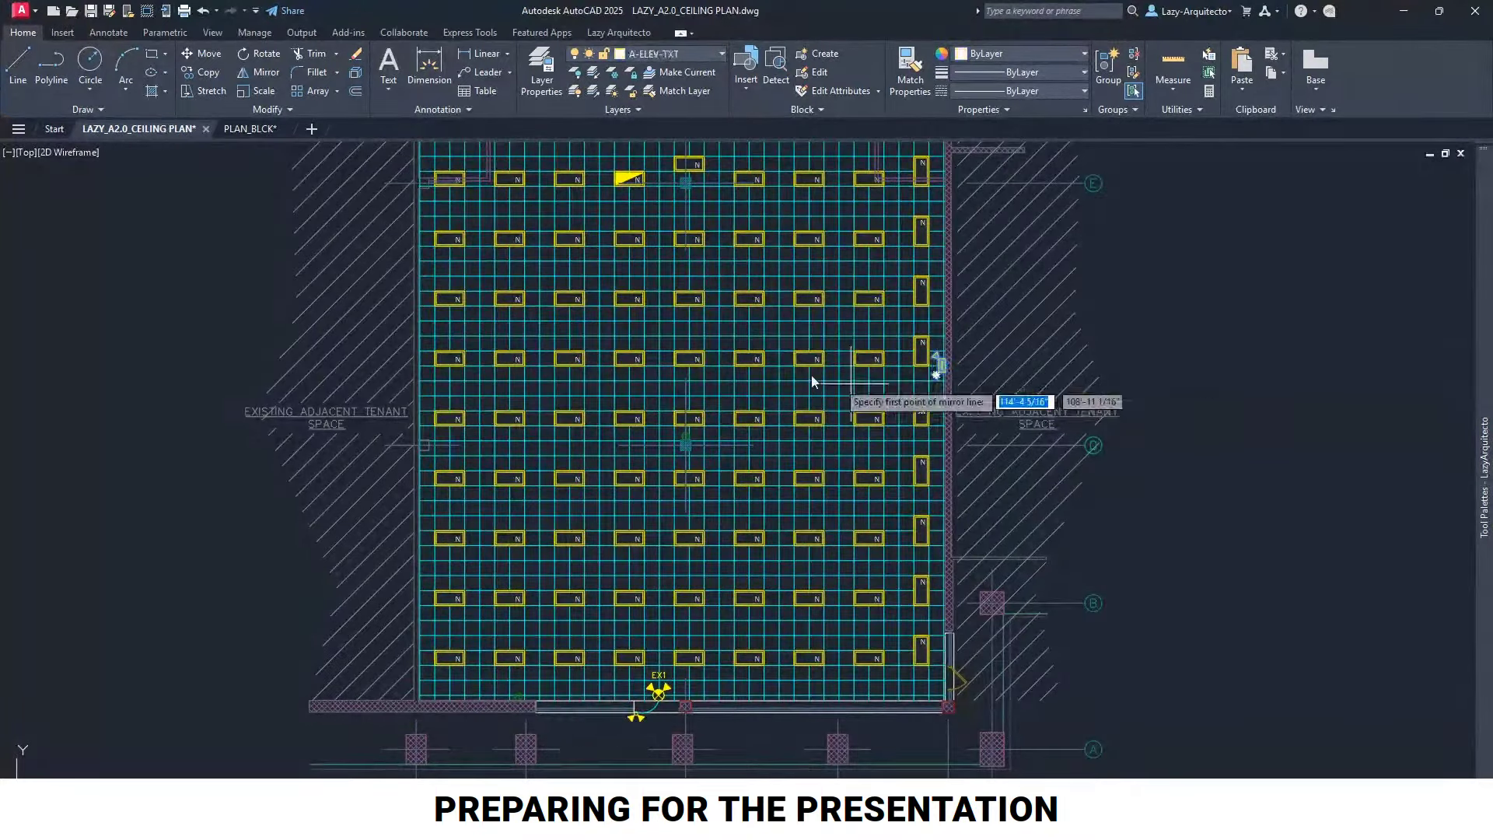
pyautogui.scroll(-5, 709, 334)
pyautogui.click(705, 506)
pyautogui.click(705, 570)
pyautogui.press('space')
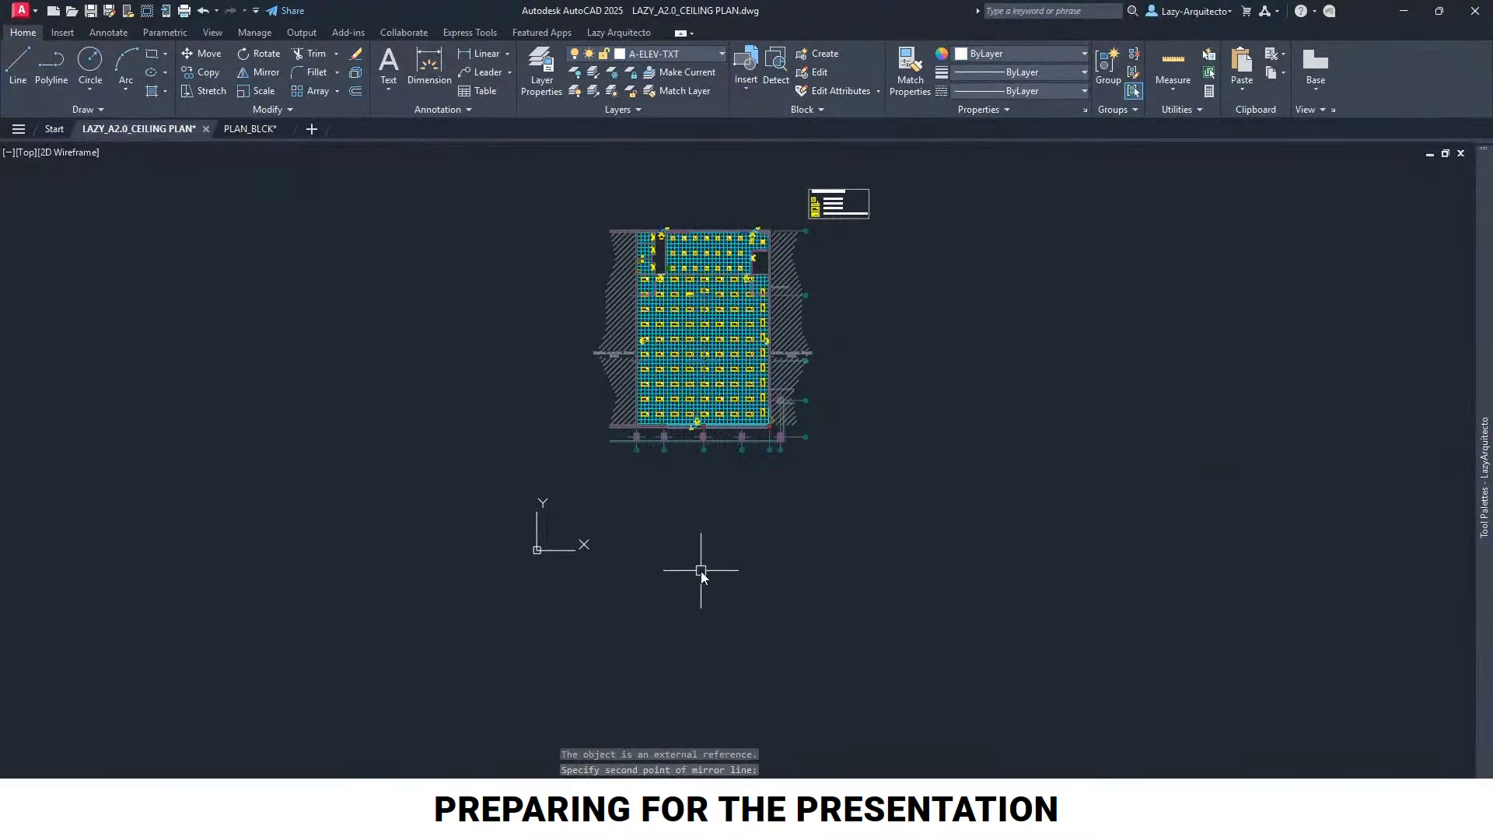
# Move the mirrored emergency light toward the main room's west wall, clear of the adjacent 2x4 fixture, and save the drawing
pyautogui.scroll(9, 642, 347)
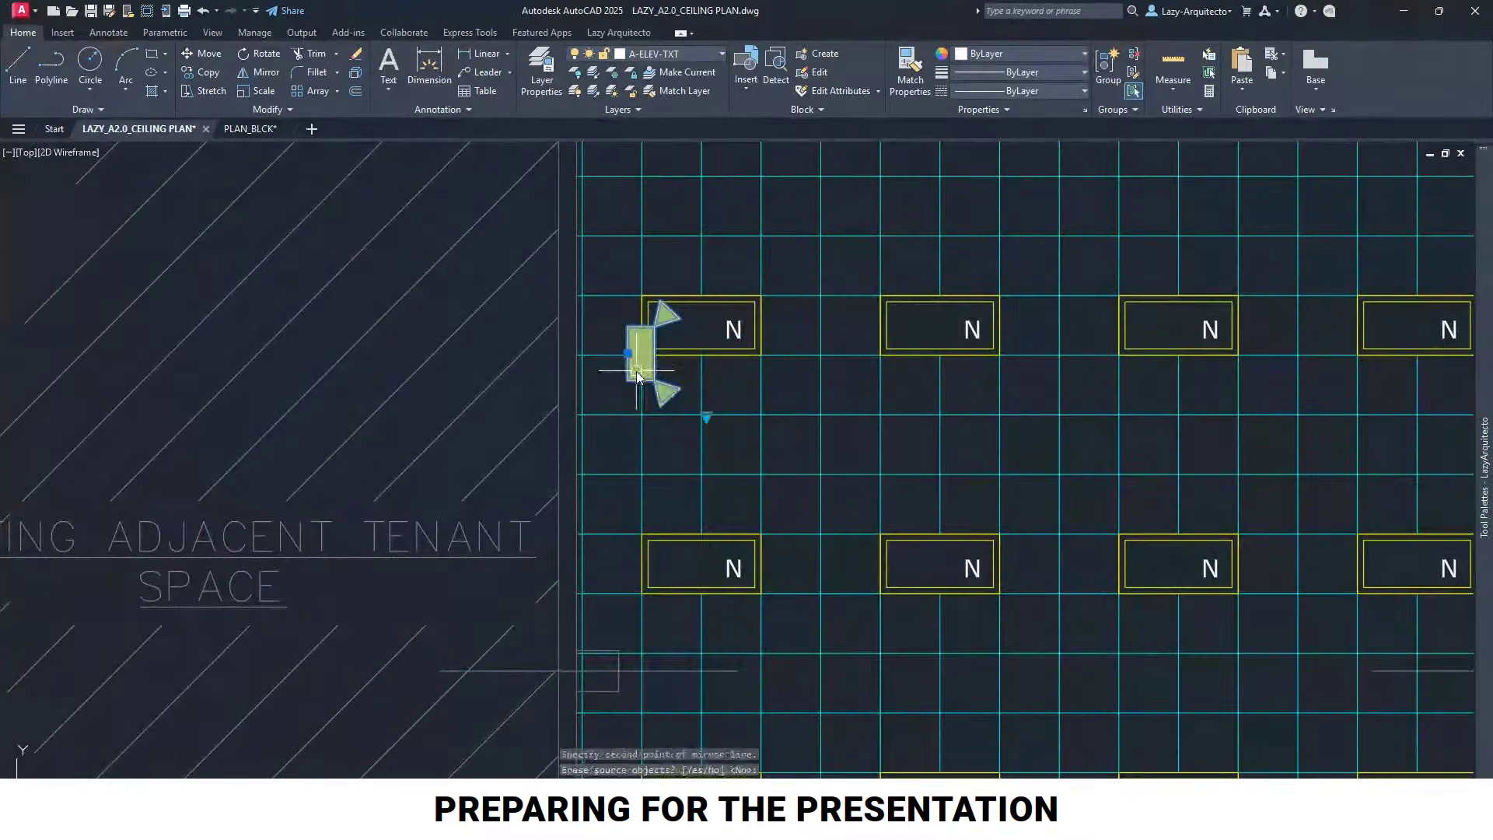
pyautogui.click(631, 366)
pyautogui.write('m')
pyautogui.press('space')
pyautogui.scroll(3, 475, 364)
pyautogui.click(523, 350)
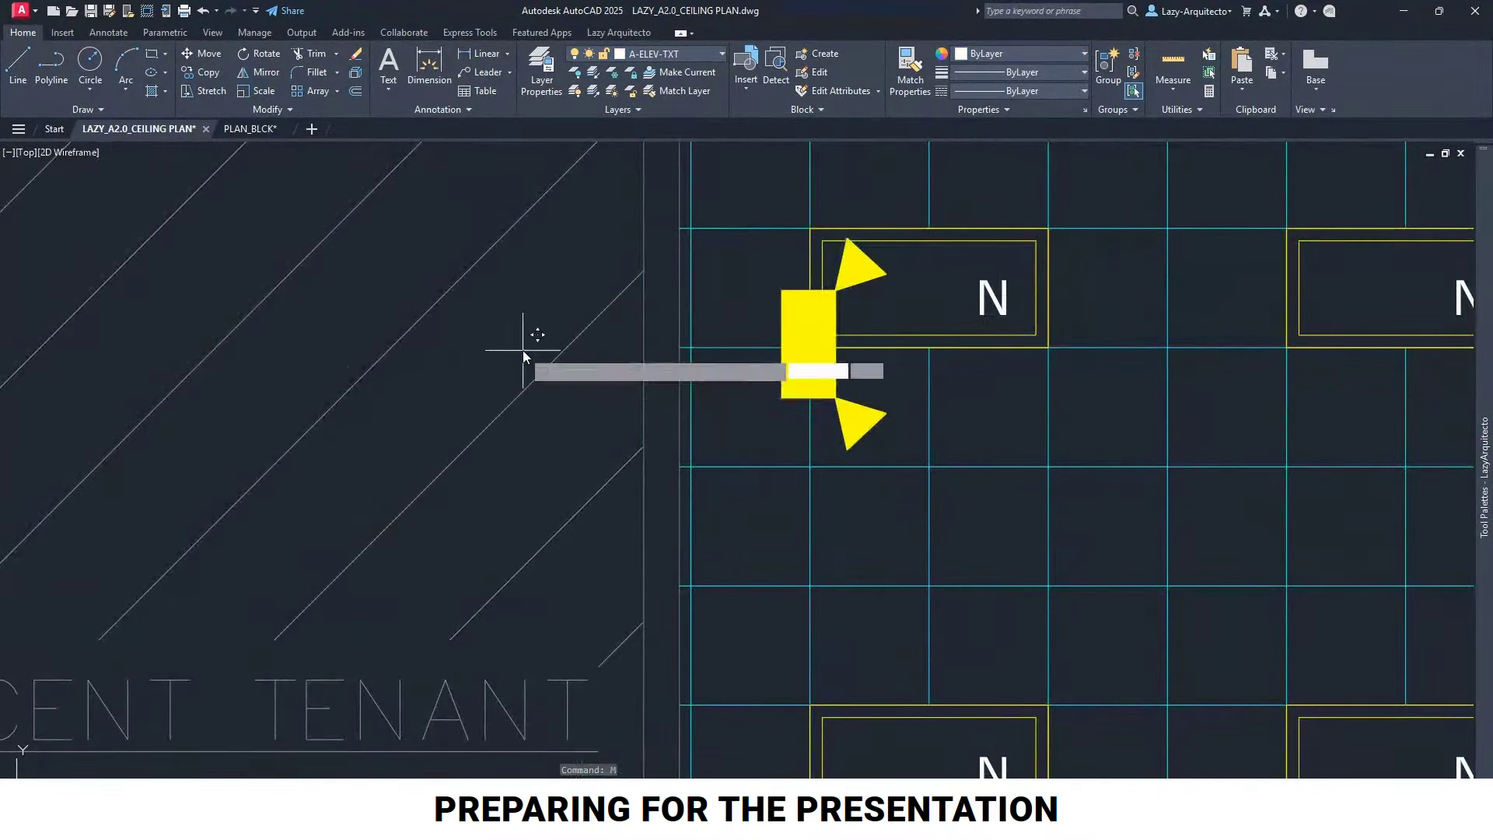
pyautogui.click(440, 367)
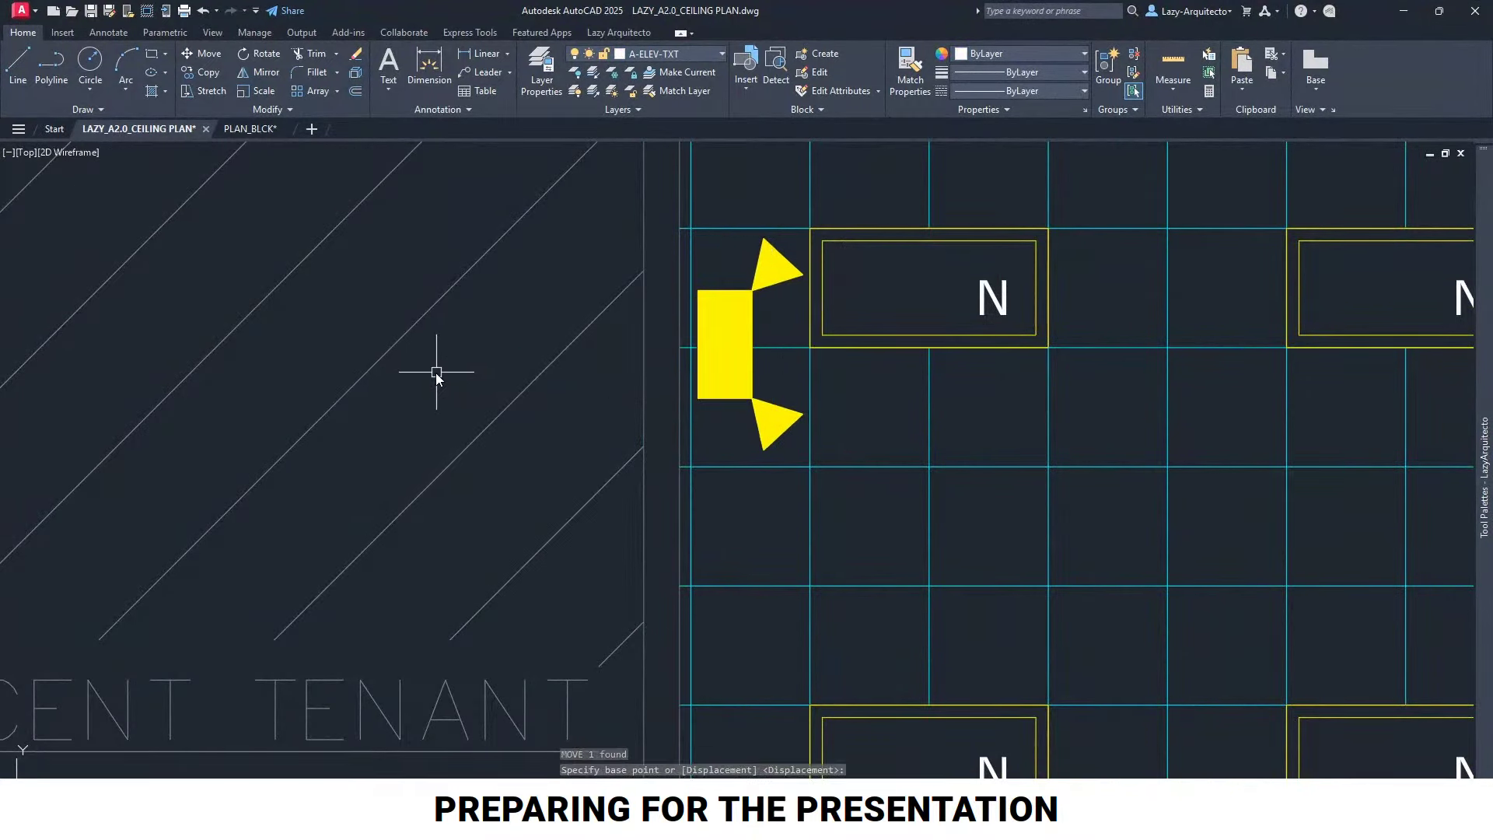
pyautogui.scroll(-8, 436, 373)
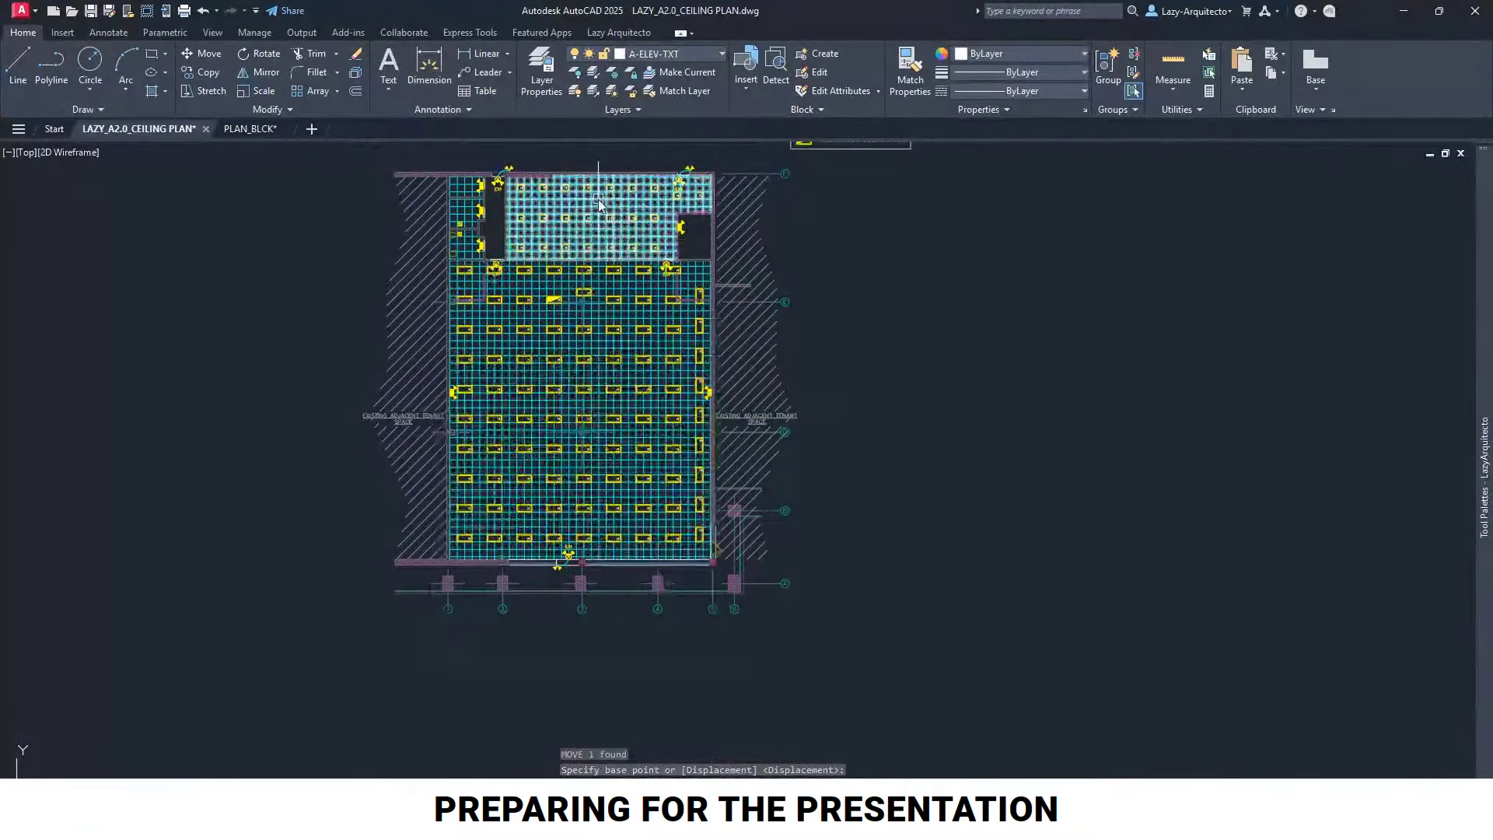
pyautogui.hotkey('ctrl', 's')
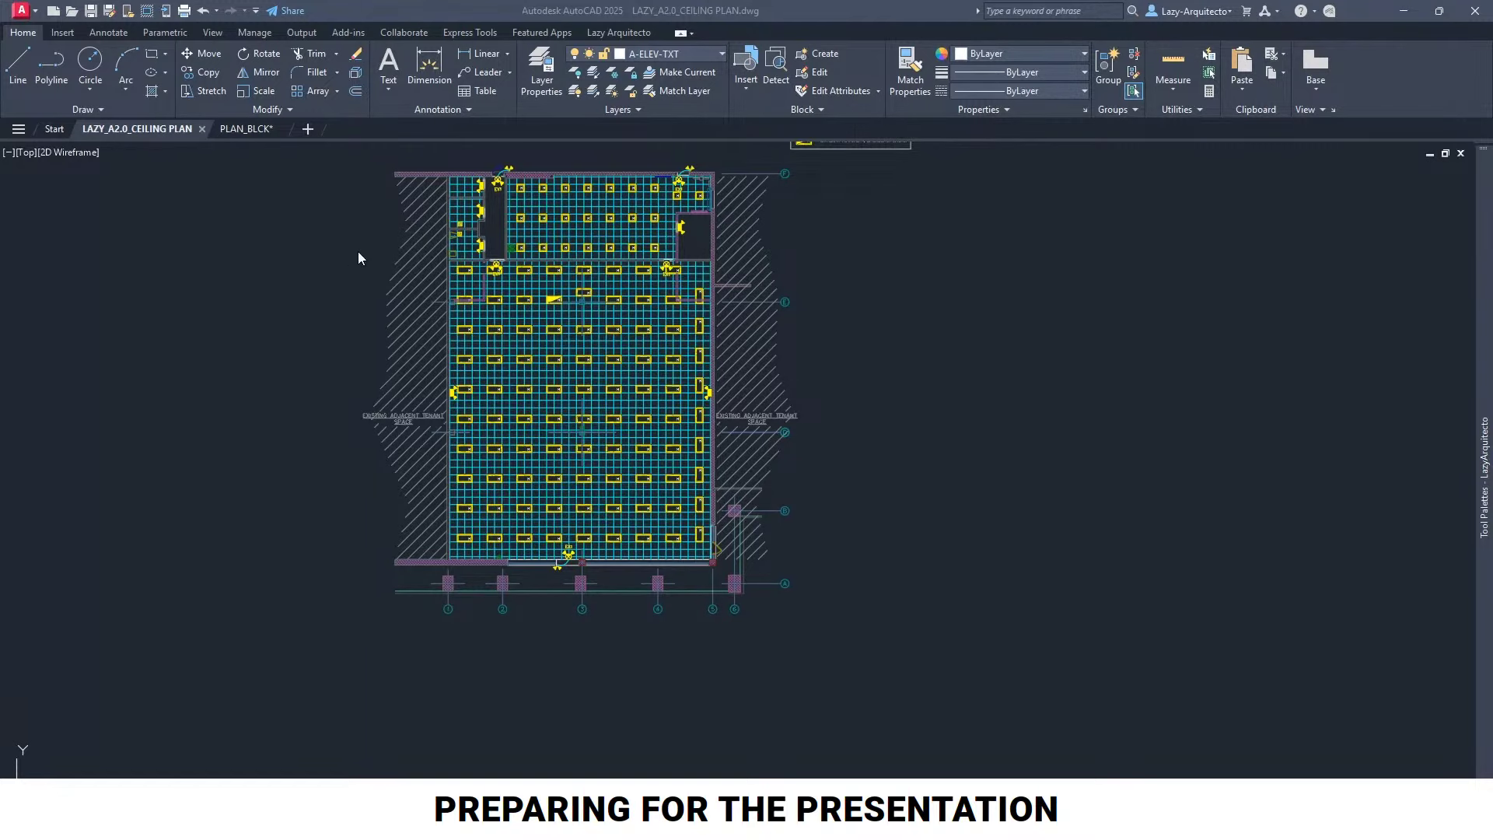
# Close the PLAN_BLCK drawing without saving its changes
pyautogui.click(264, 129)
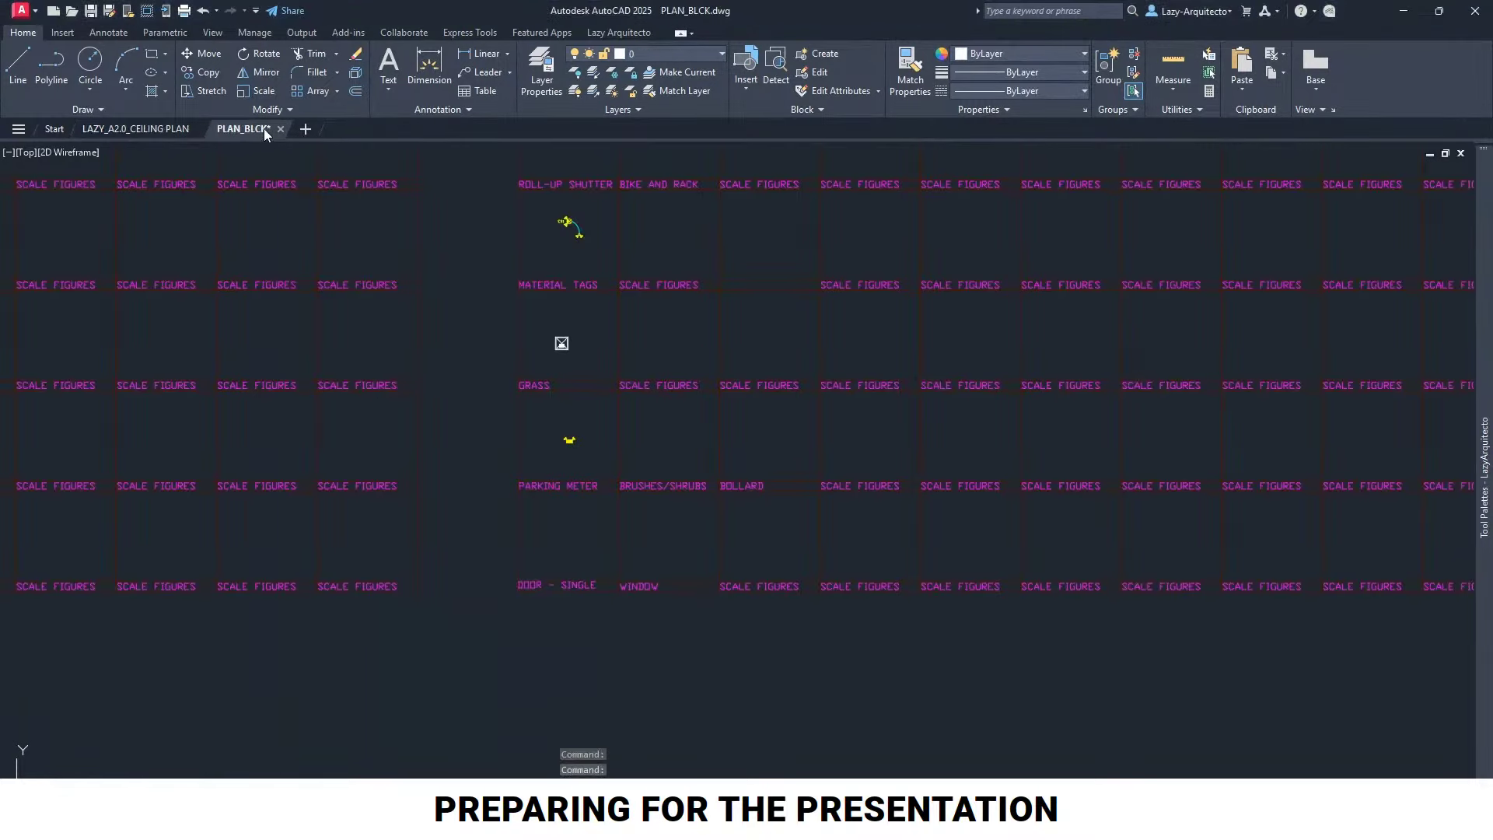
pyautogui.click(281, 129)
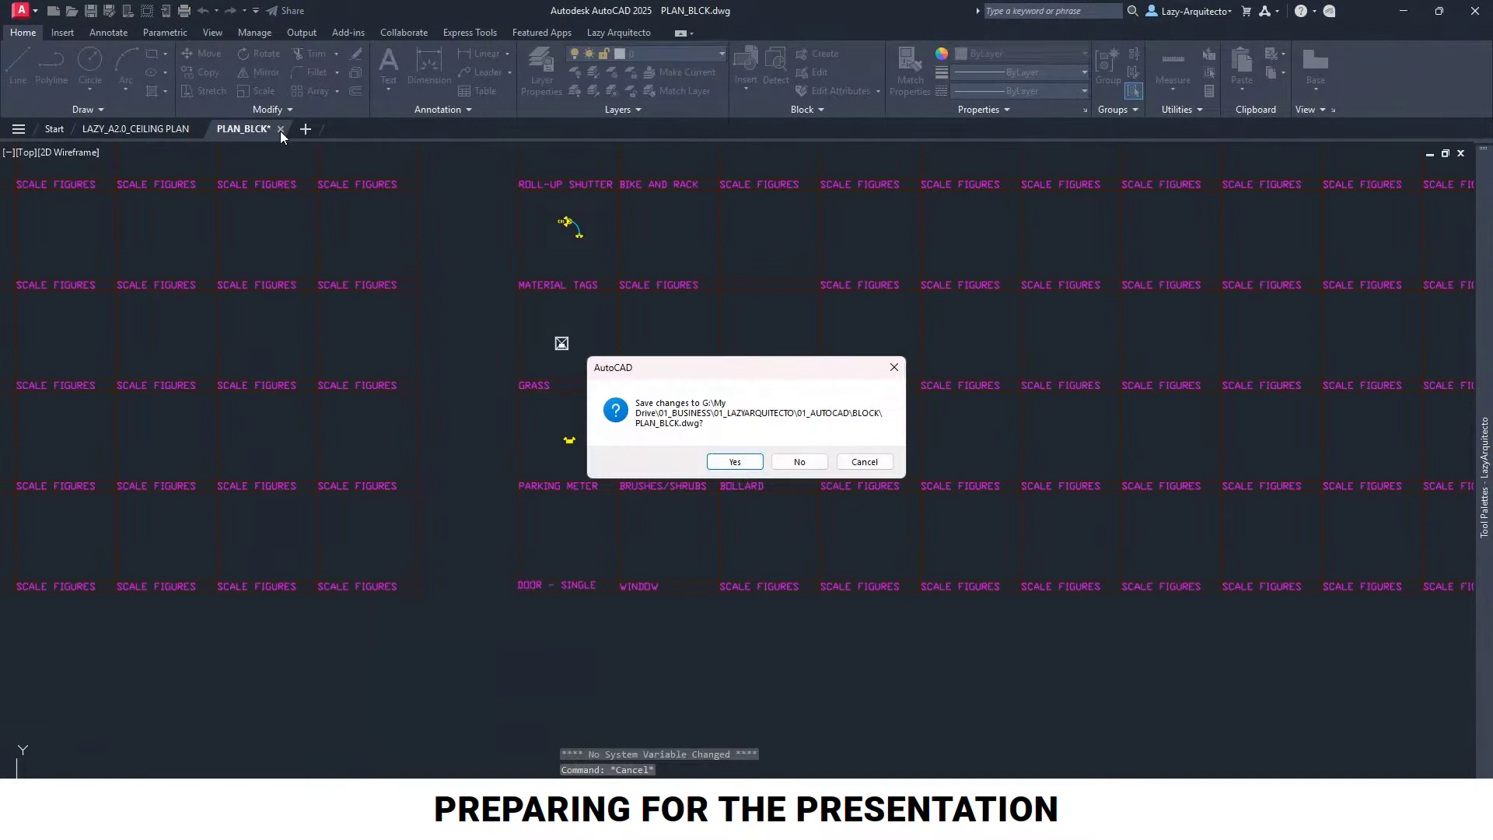
pyautogui.click(791, 462)
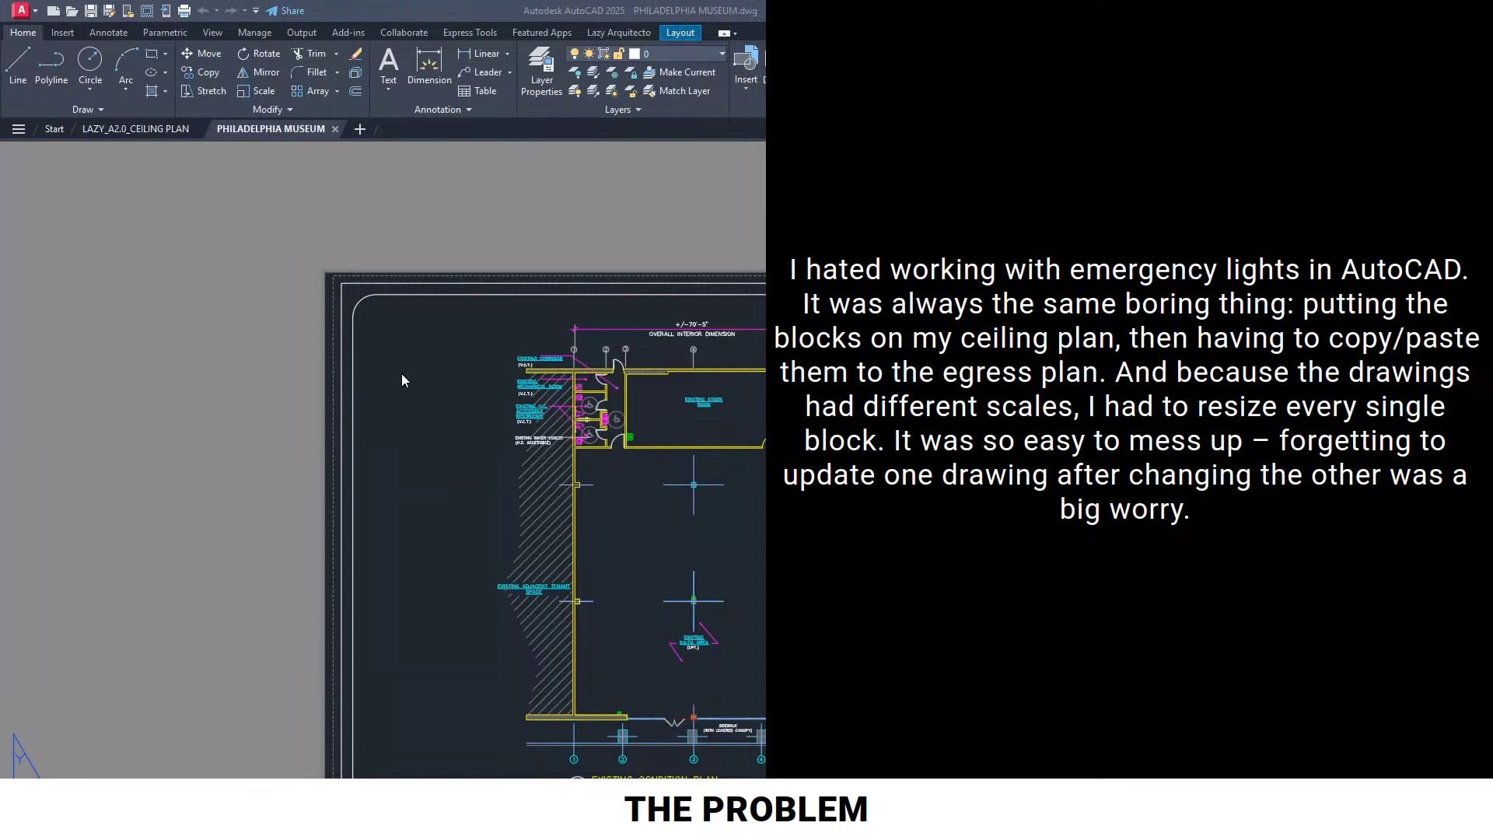
# Close the PHILADELPHIA MUSEUM drawing, leaving the ceiling plan open
pyautogui.click(366, 204)
pyautogui.press('Escape')
pyautogui.click(336, 129)
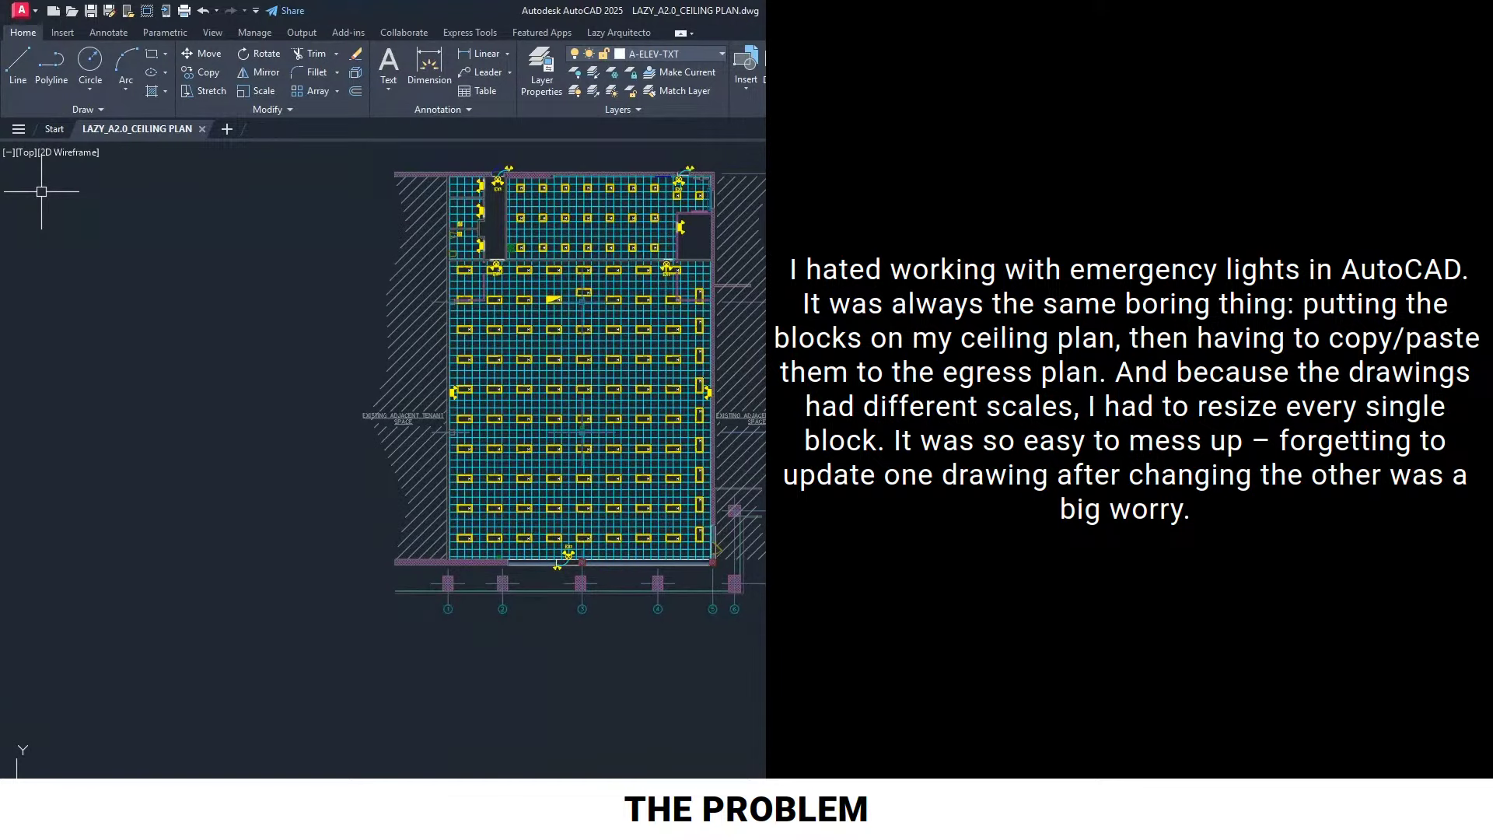
# Open the folder that contains the LAZY_A2.0_CEILING PLAN drawing file
pyautogui.hotkey('alt', 'Tab')
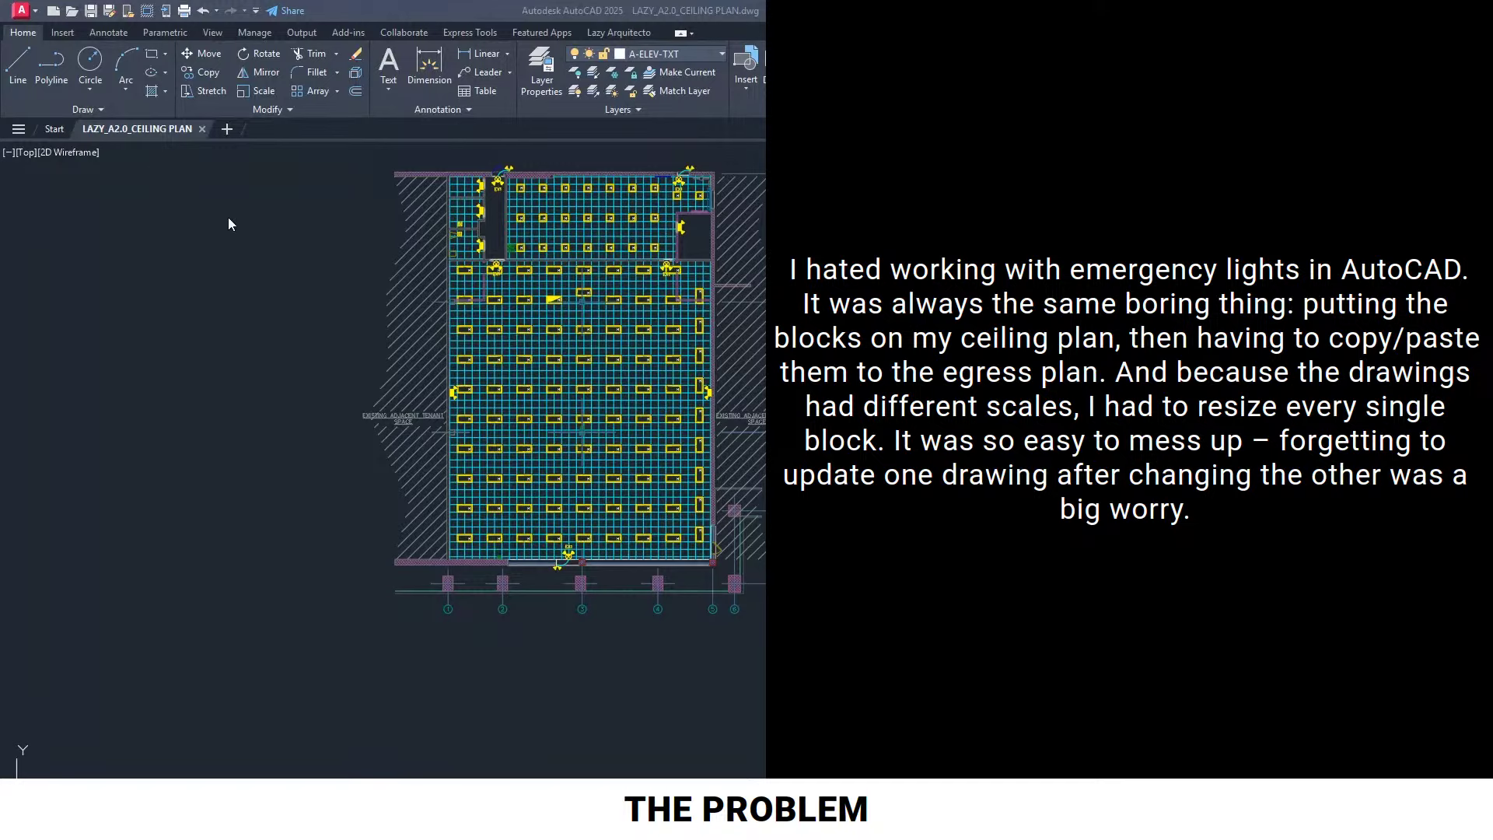
pyautogui.rightClick(160, 126)
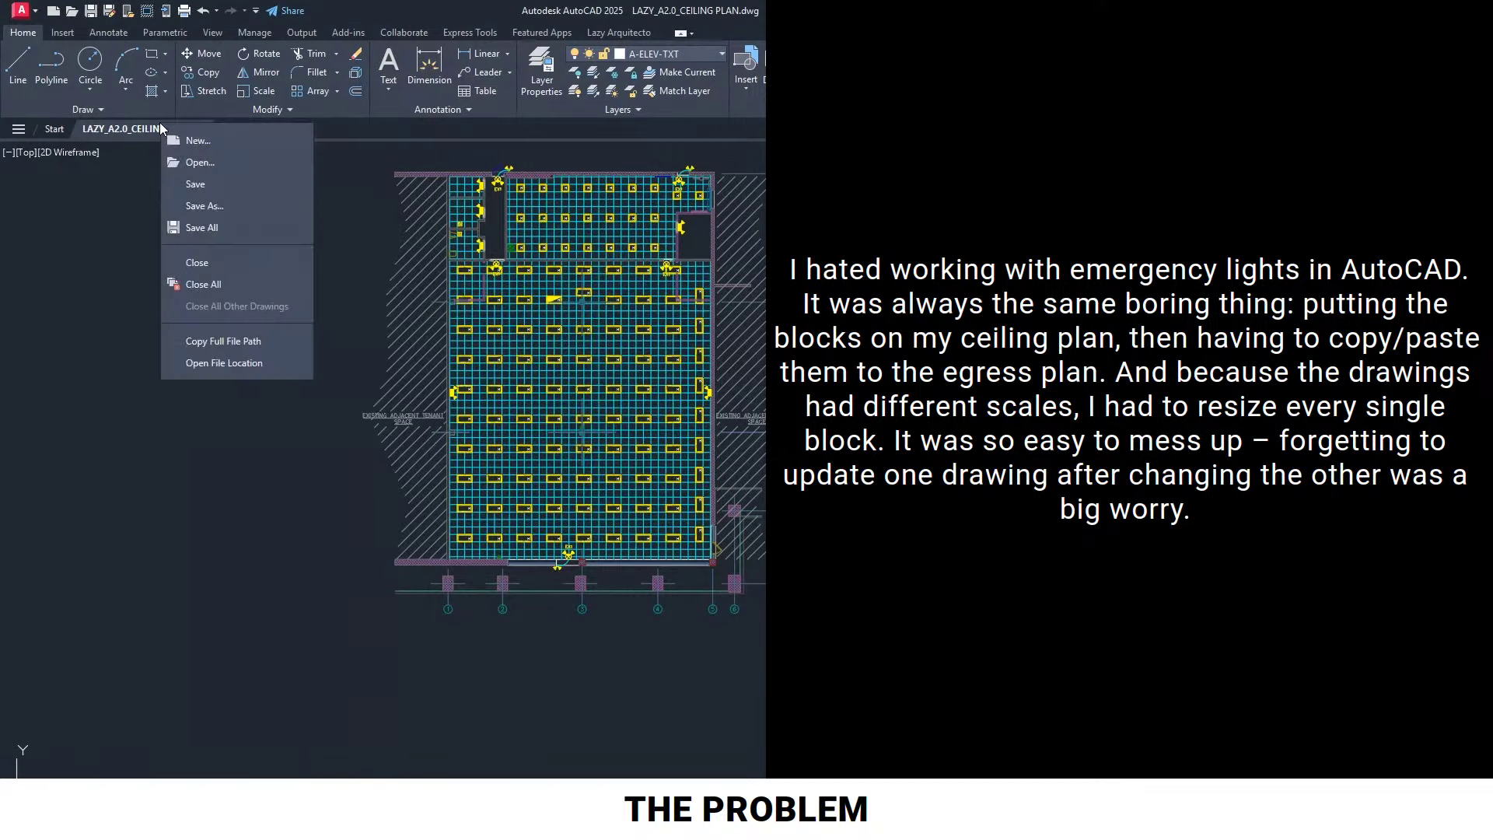
pyautogui.click(213, 362)
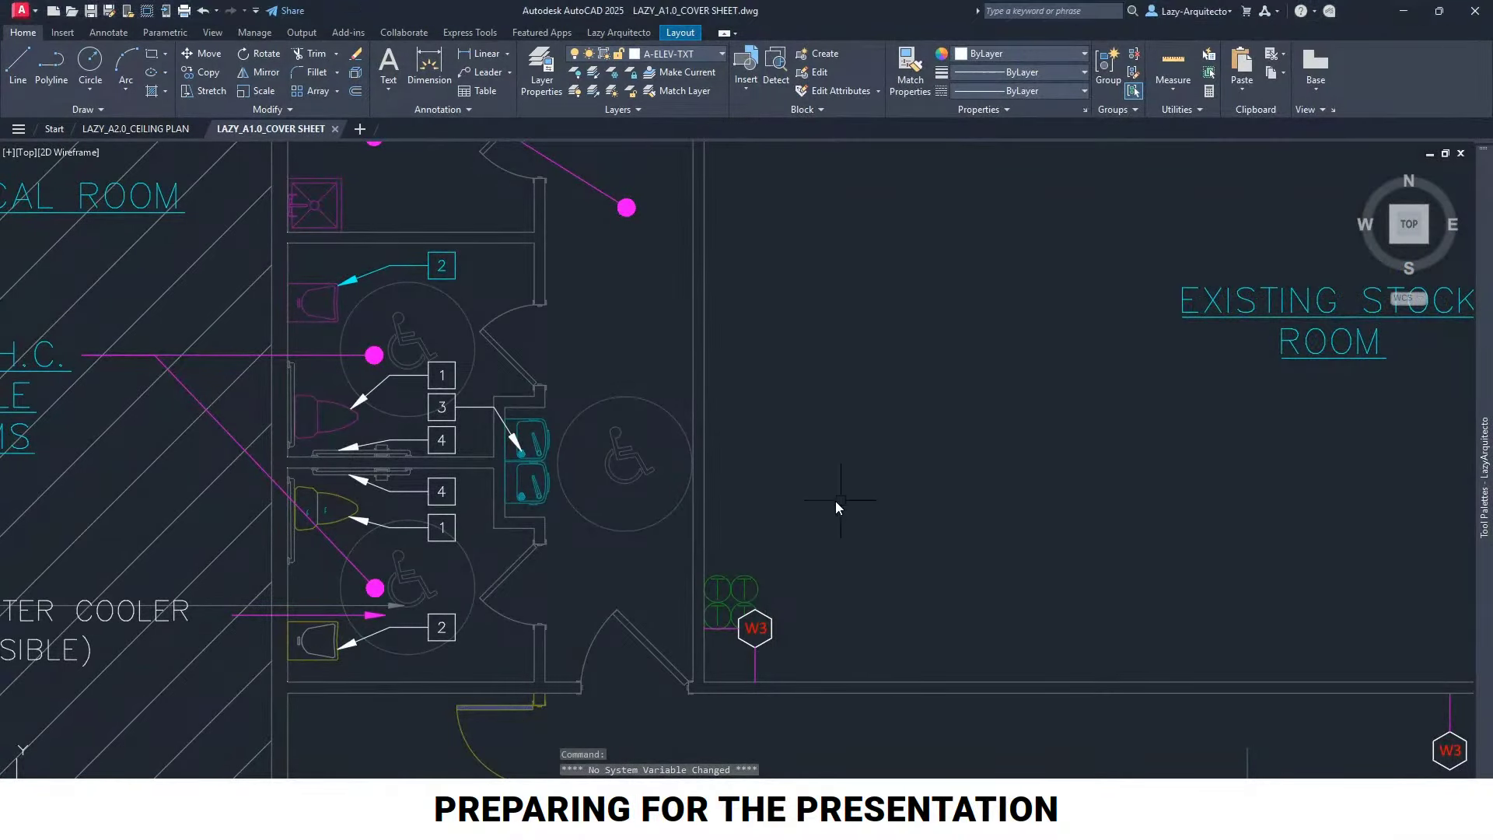
# Set the cover sheet's floor plan viewport scale to 1/16" = 1'-0" and move the viewport to the sheet's lower-left area
pyautogui.scroll(-10, 835, 501)
pyautogui.scroll(10, 579, 478)
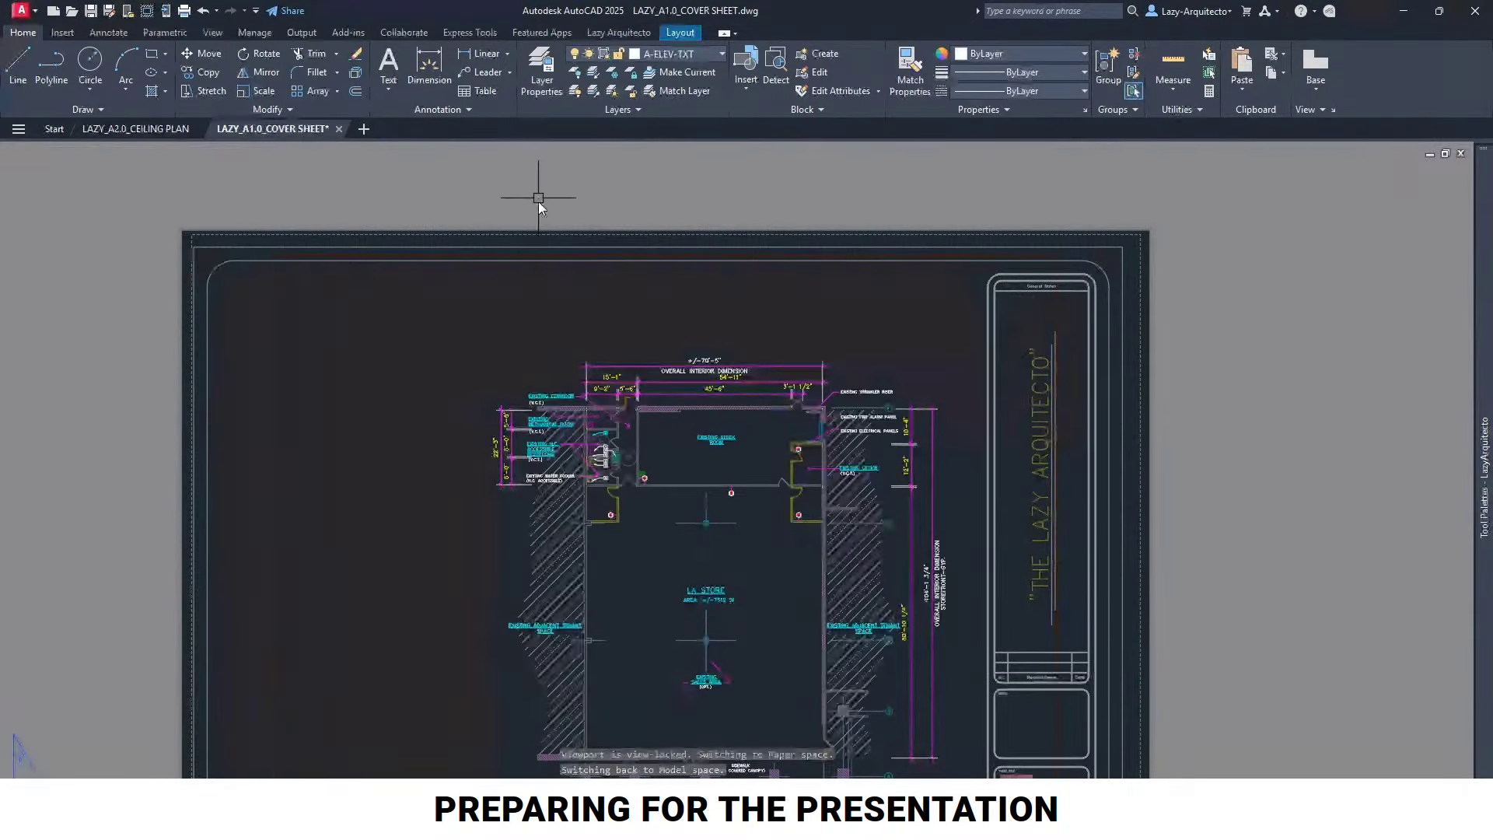
pyautogui.scroll(-3, 539, 203)
pyautogui.click(408, 376)
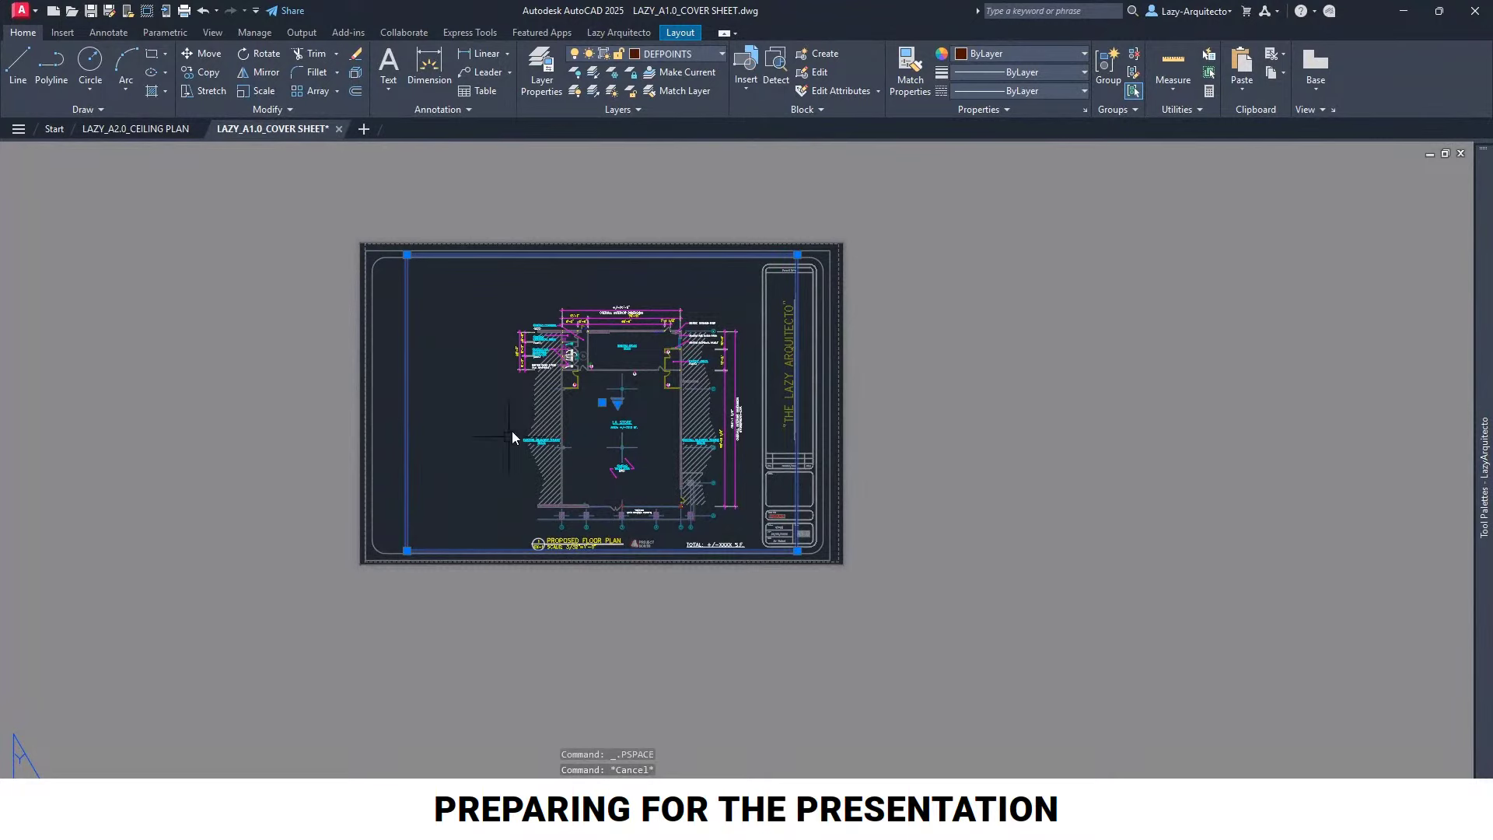
pyautogui.click(618, 404)
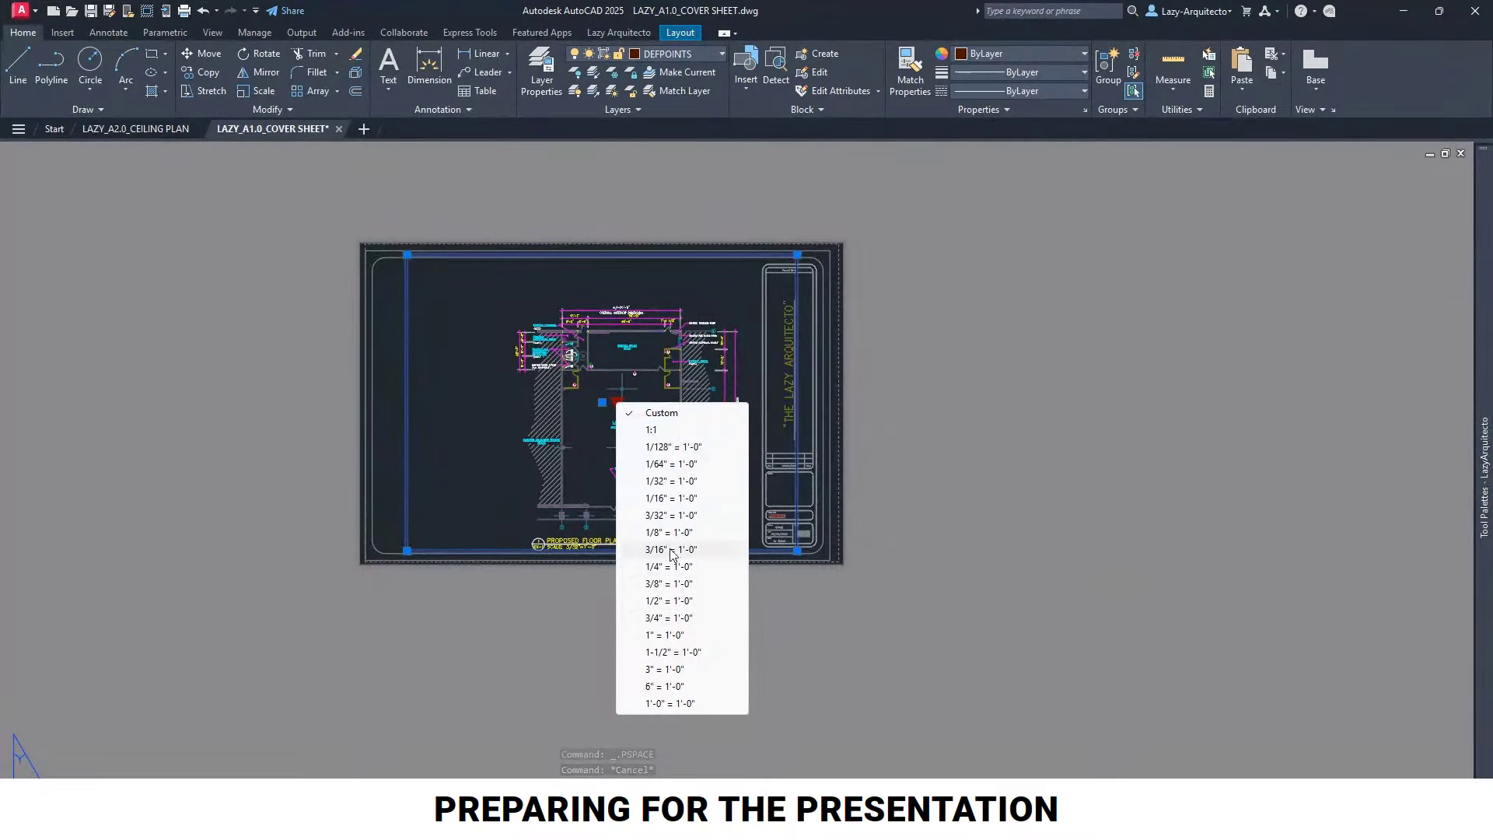
pyautogui.click(669, 517)
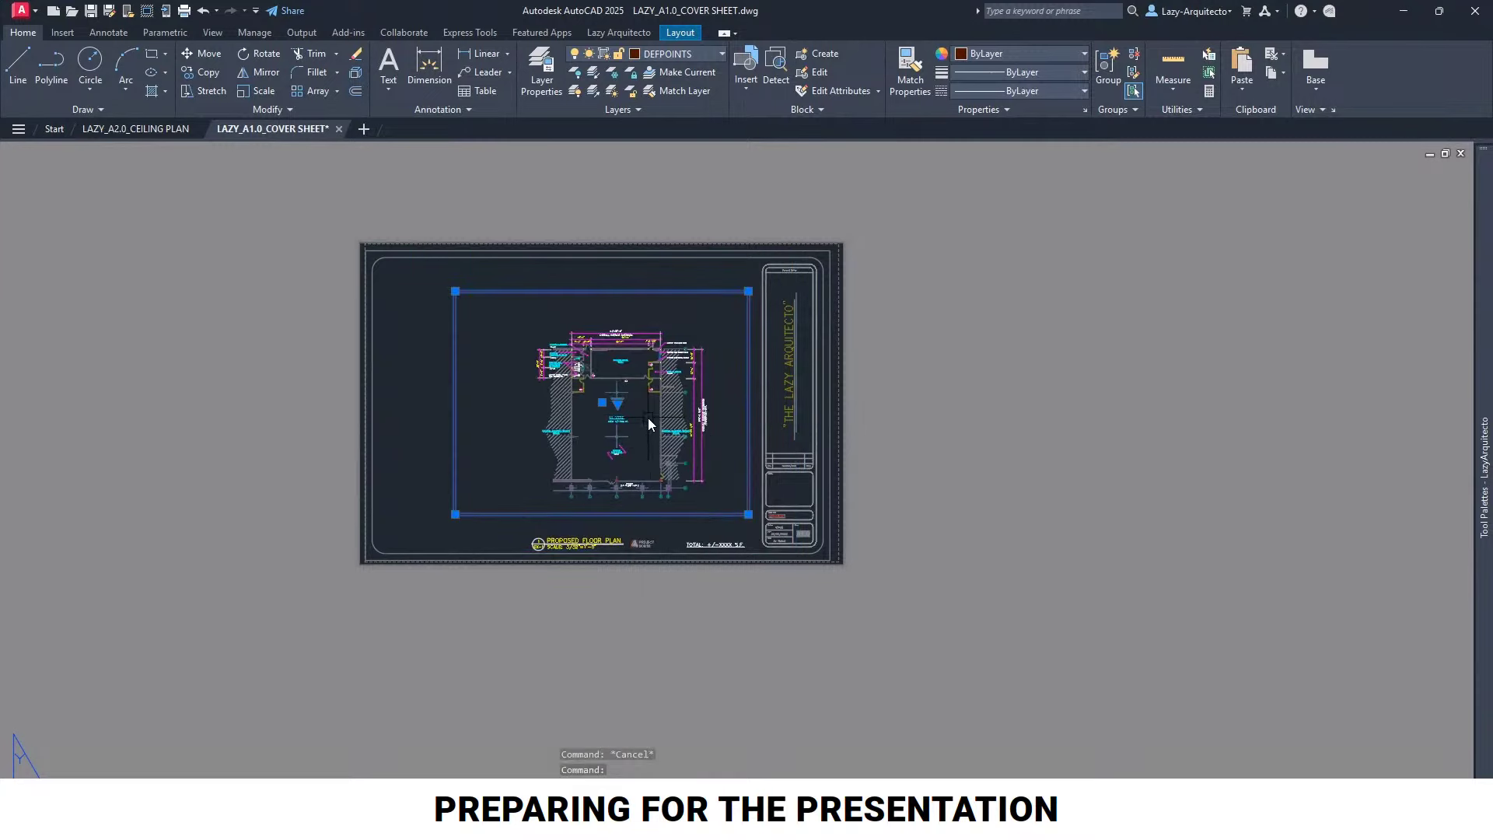
pyautogui.click(618, 404)
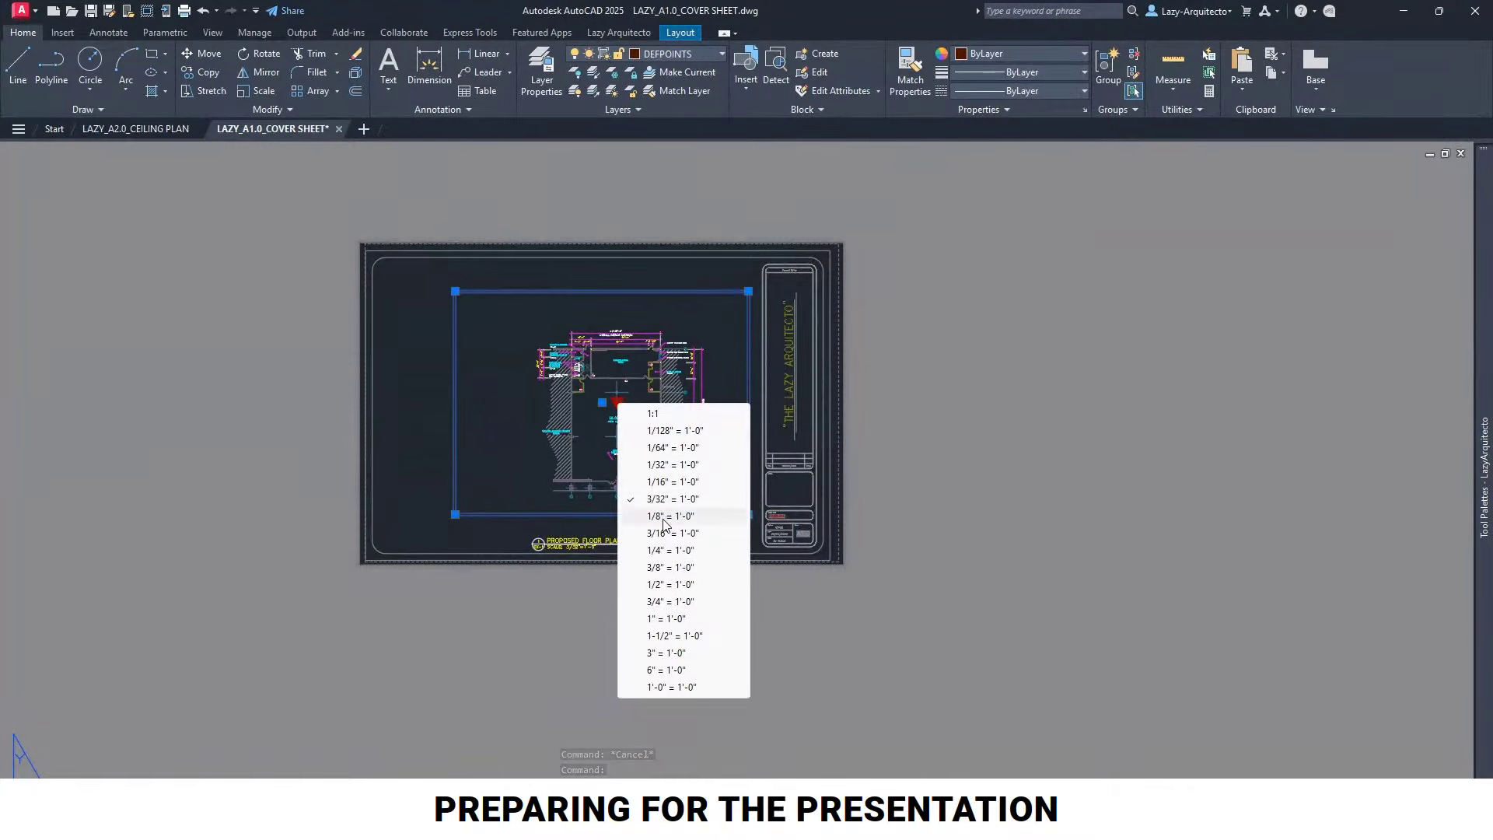
pyautogui.click(662, 482)
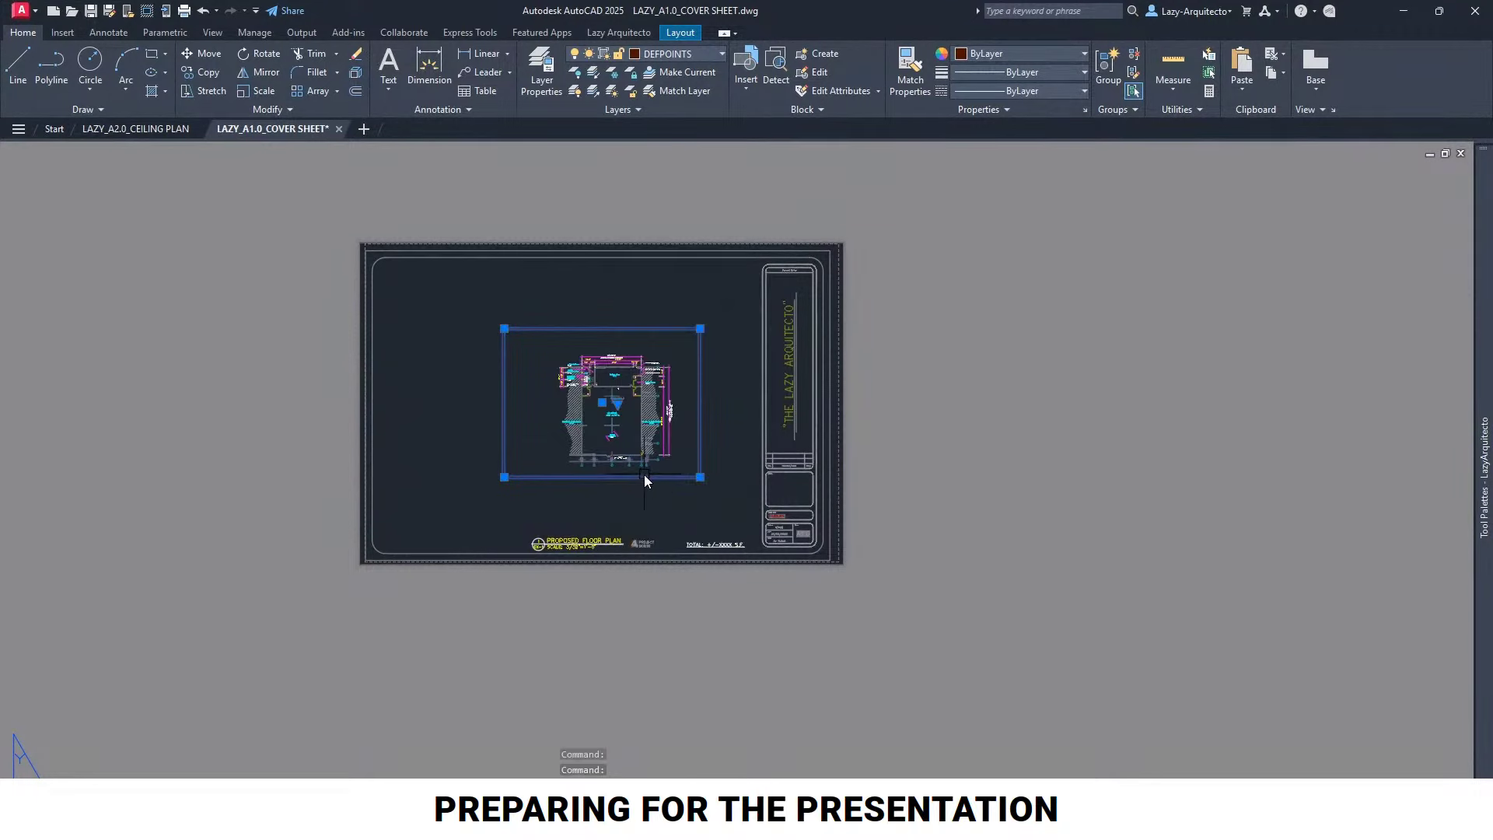
pyautogui.press('Escape')
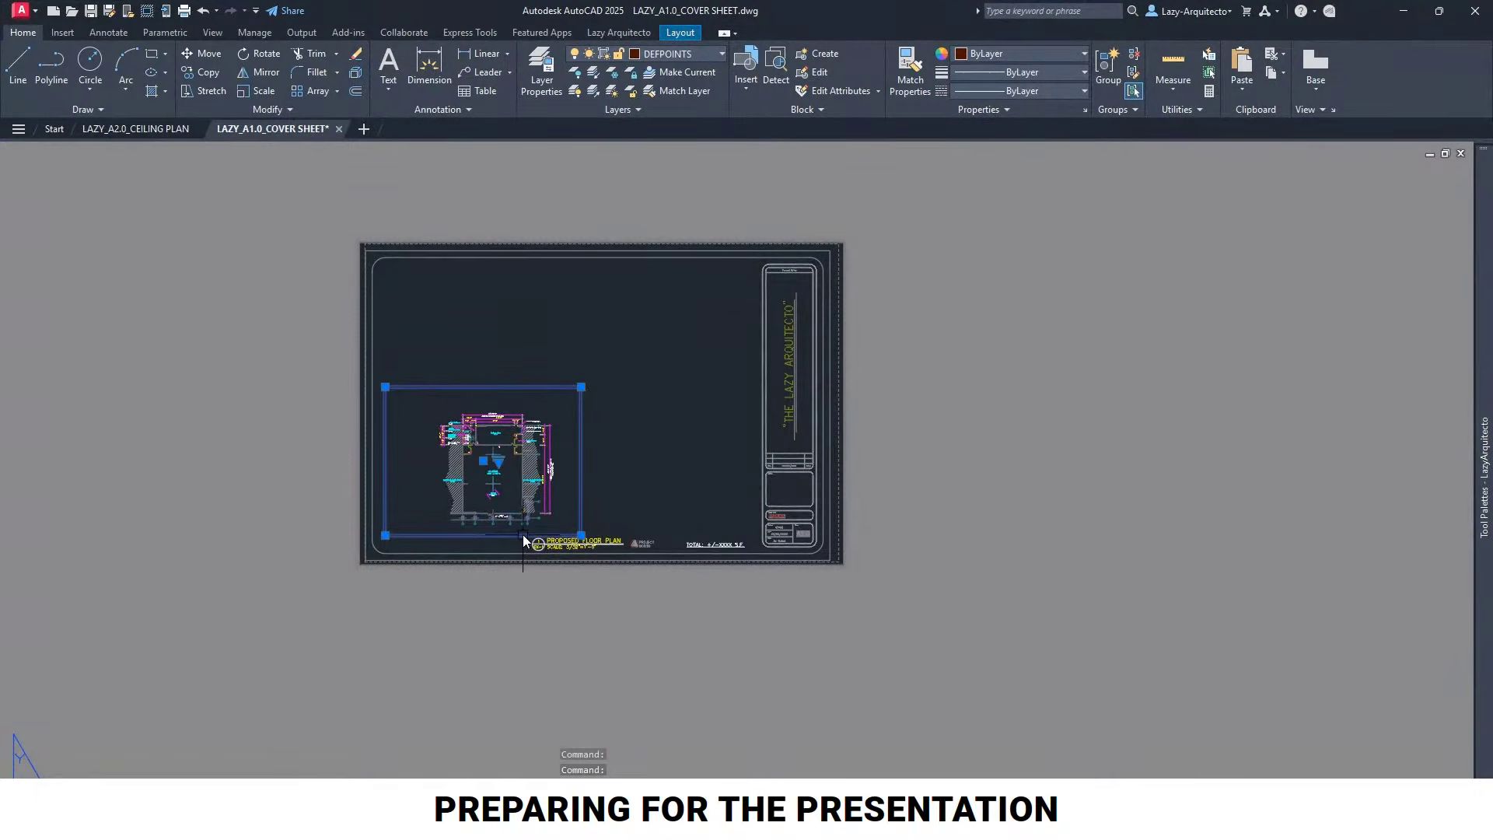
# Try to burst the PROPOSED FLOOR PLAN drawing title block into separate objects
pyautogui.scroll(3, 523, 534)
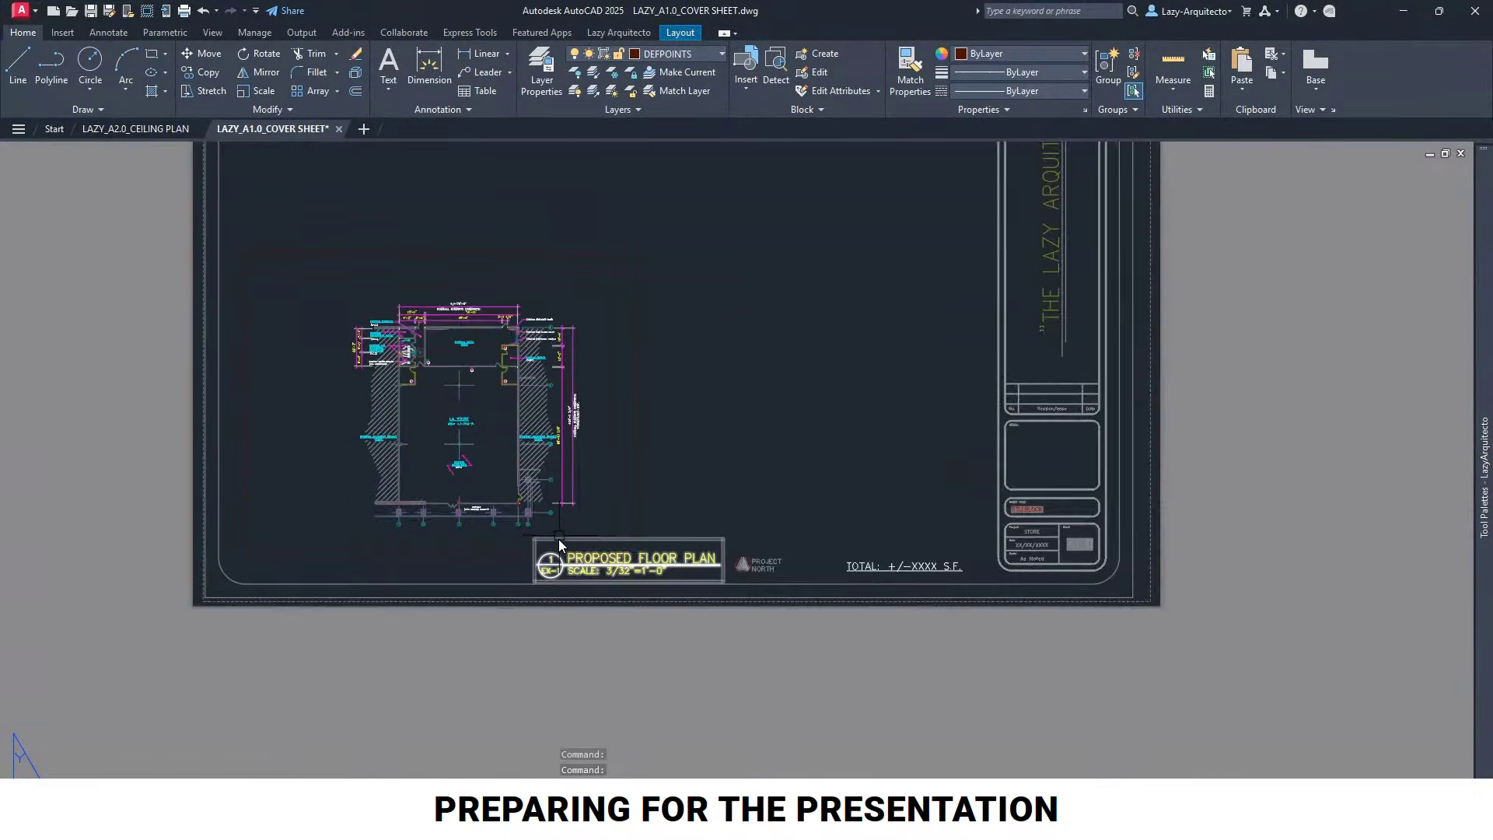
pyautogui.click(636, 566)
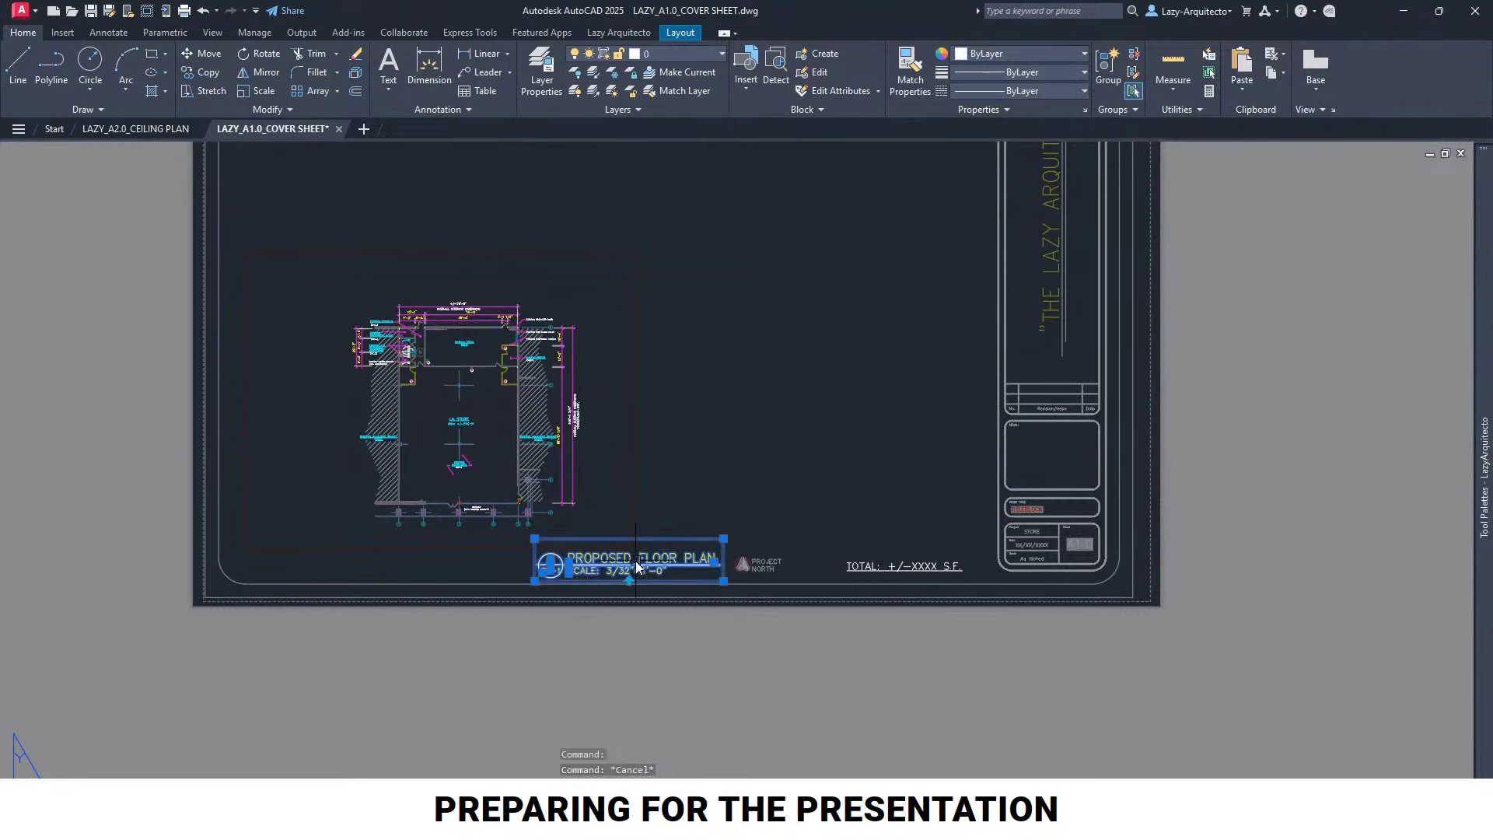
pyautogui.write('BURST')
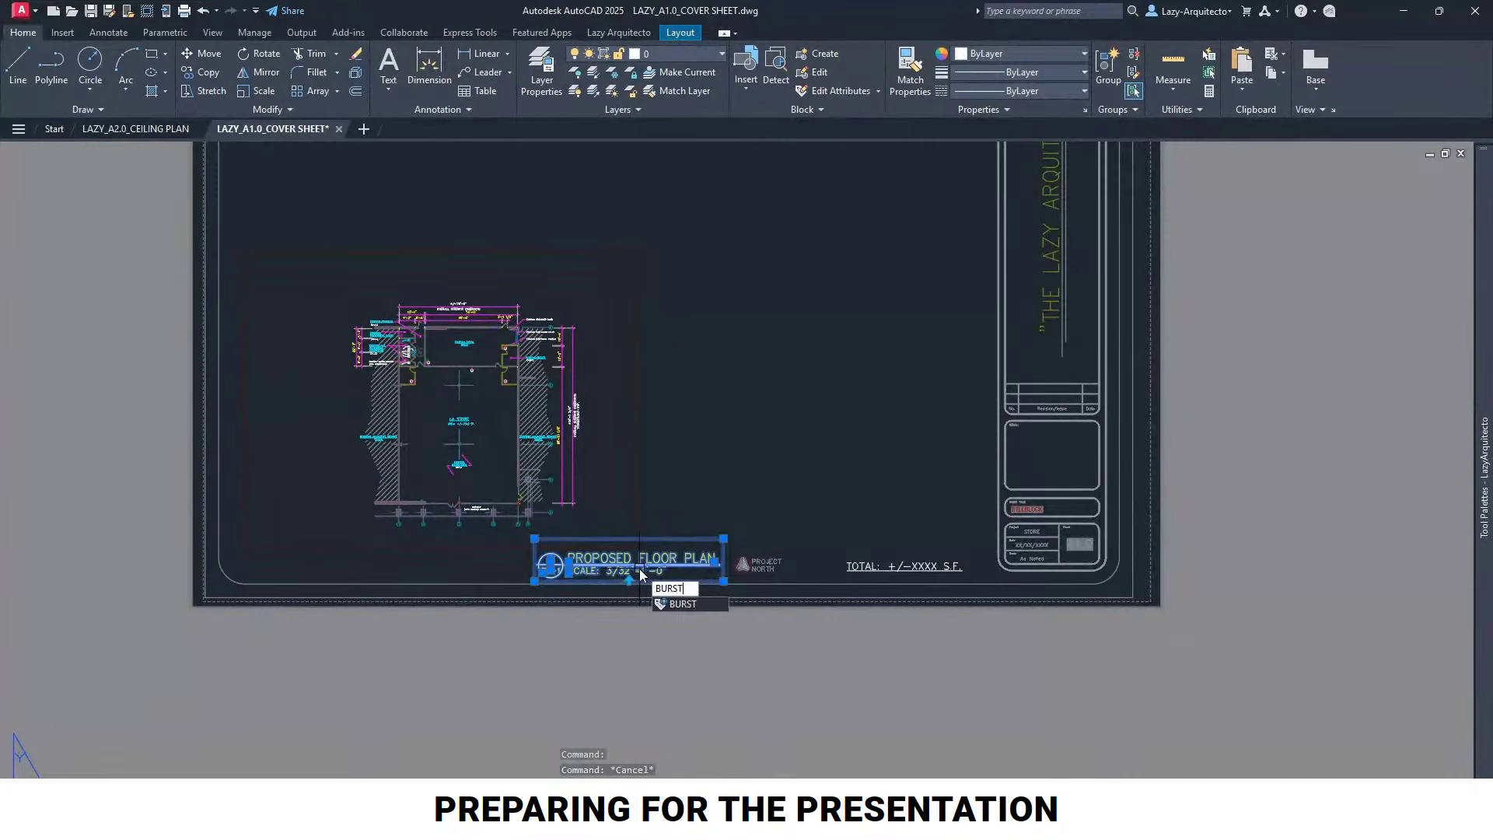
pyautogui.press('Return')
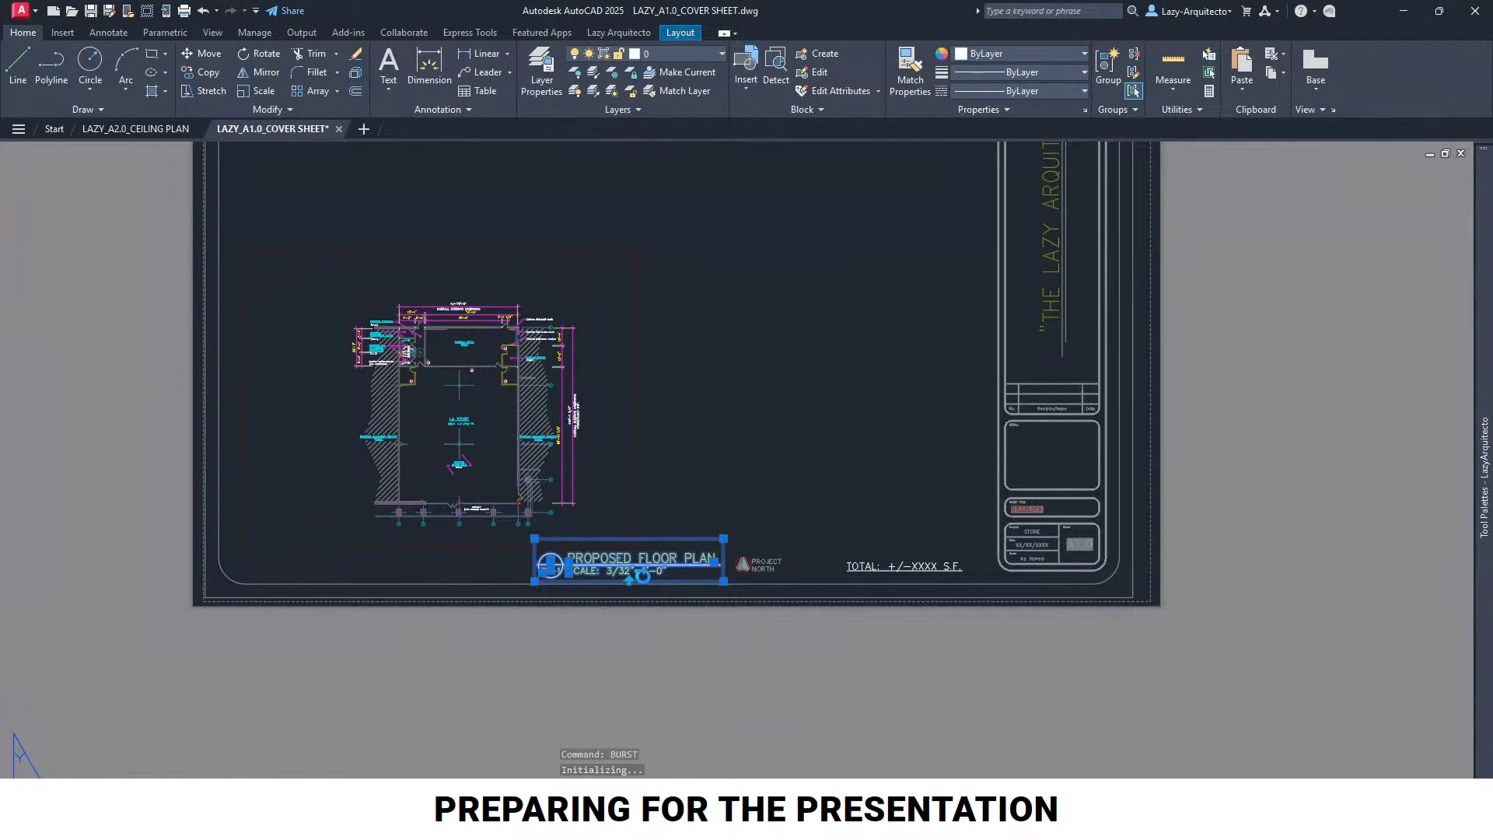
pyautogui.scroll(3, 638, 571)
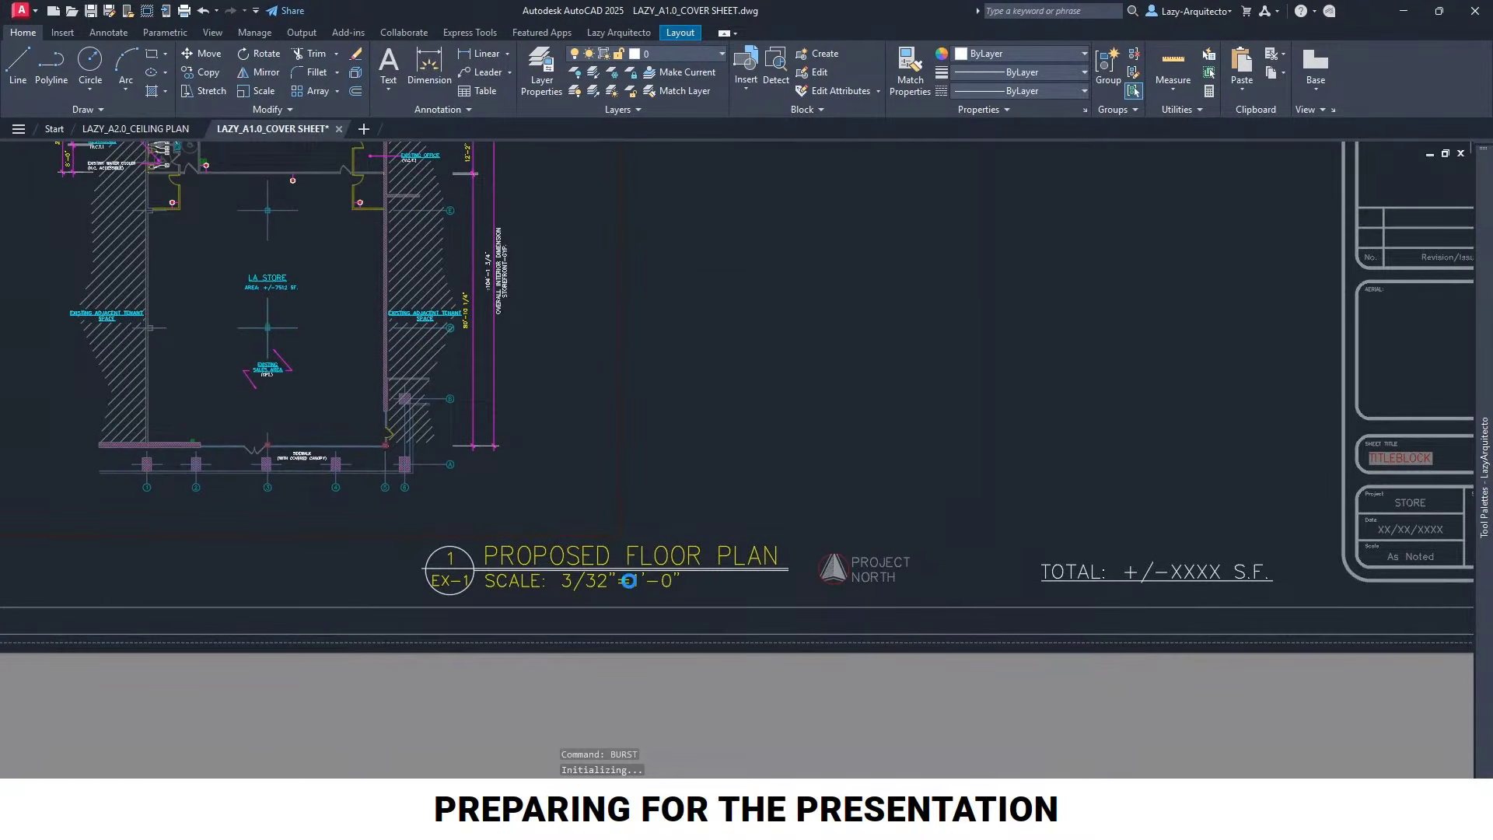
pyautogui.scroll(-10, 628, 575)
pyautogui.scroll(5, 629, 553)
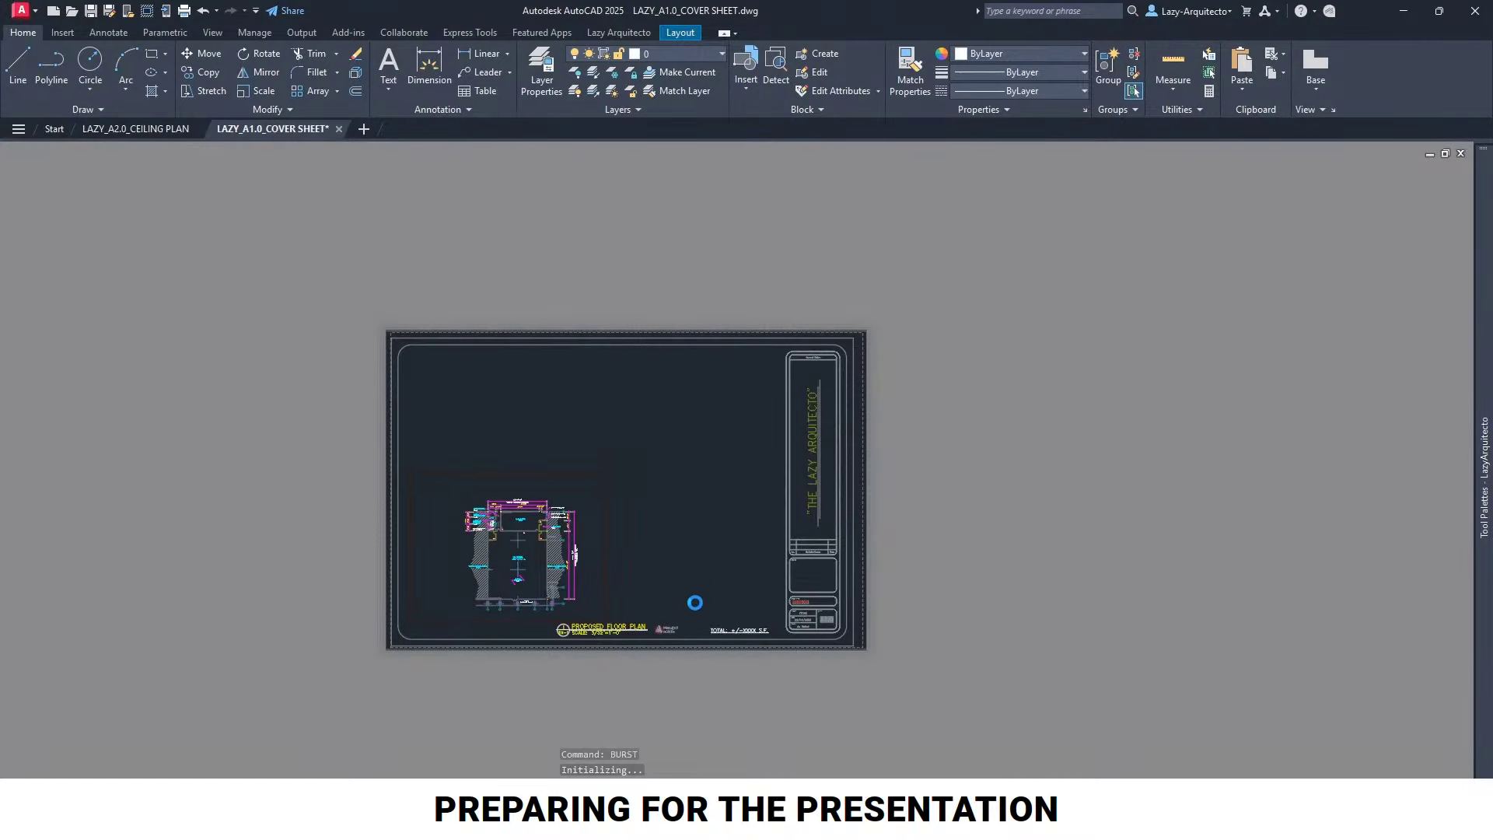
pyautogui.scroll(3, 513, 583)
pyautogui.press('Escape')
pyautogui.press('Escape')
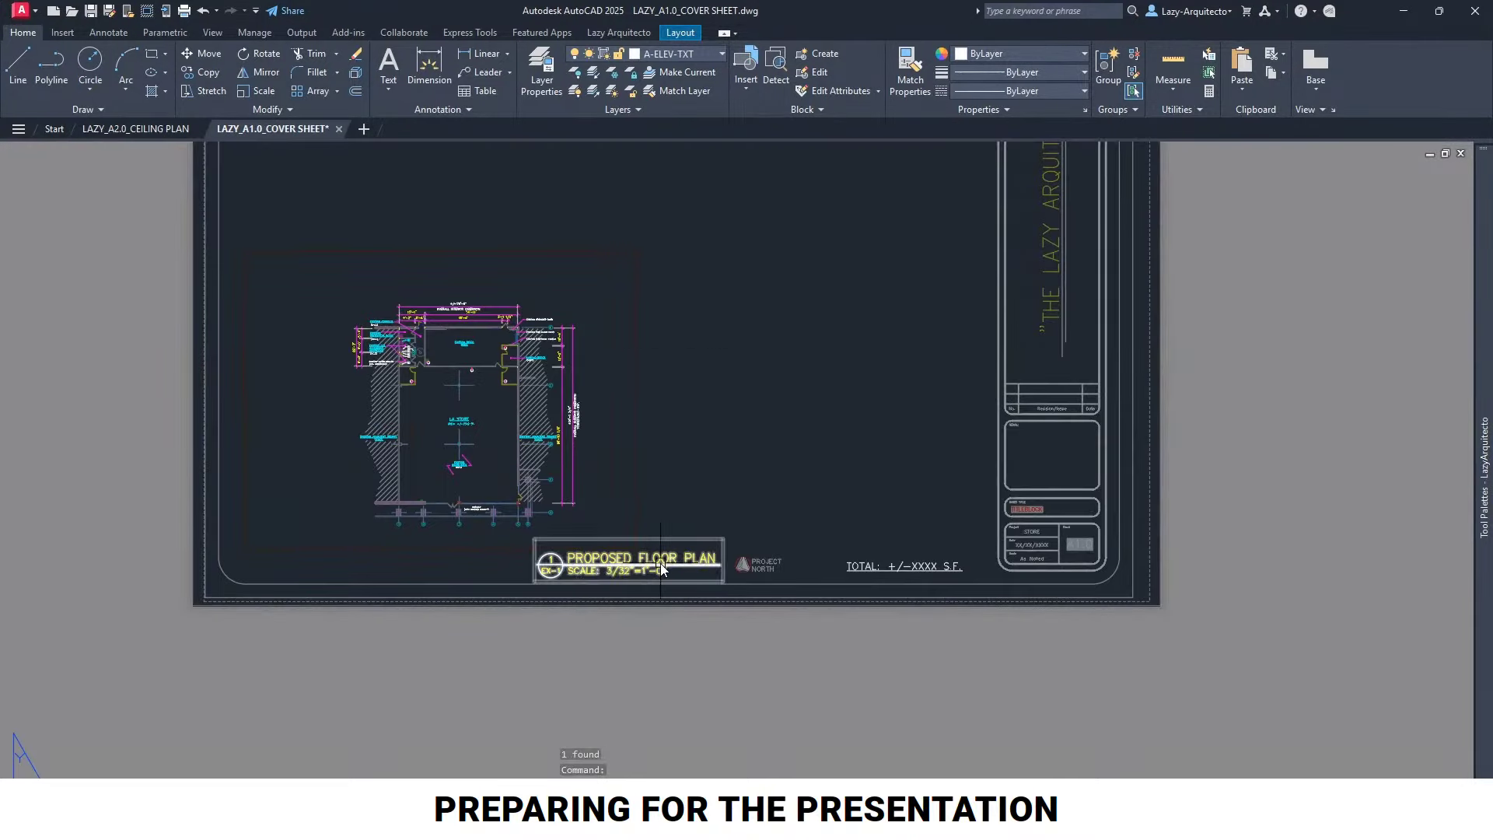
pyautogui.click(671, 566)
pyautogui.press('Escape')
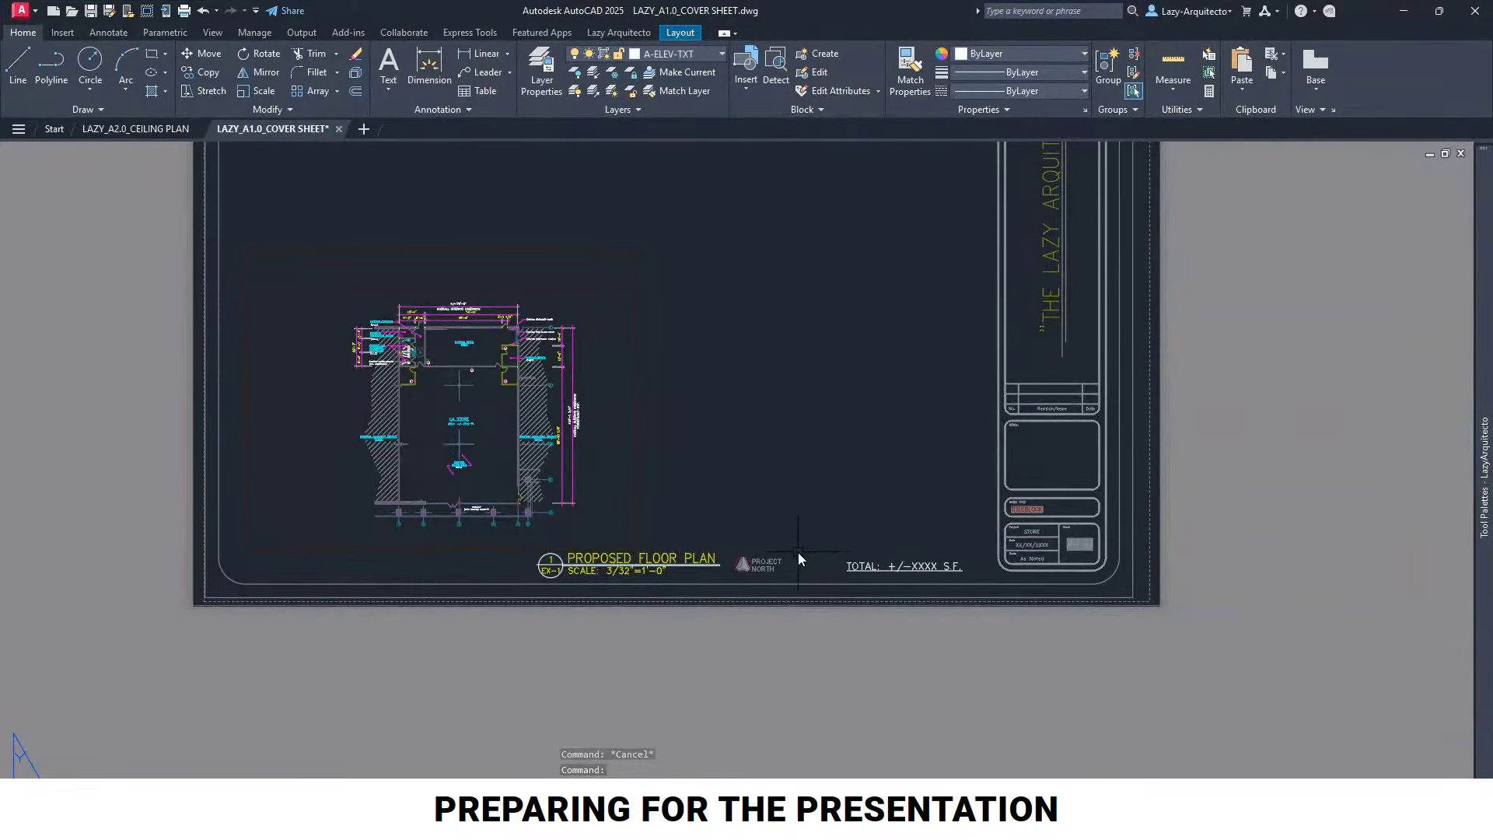
# Draw a horizontal polyline just above the floor plan, from the sheet's left border across to the title block strip
pyautogui.scroll(-3, 789, 544)
pyautogui.write('pl')
pyautogui.press('Return')
pyautogui.scroll(3, 575, 400)
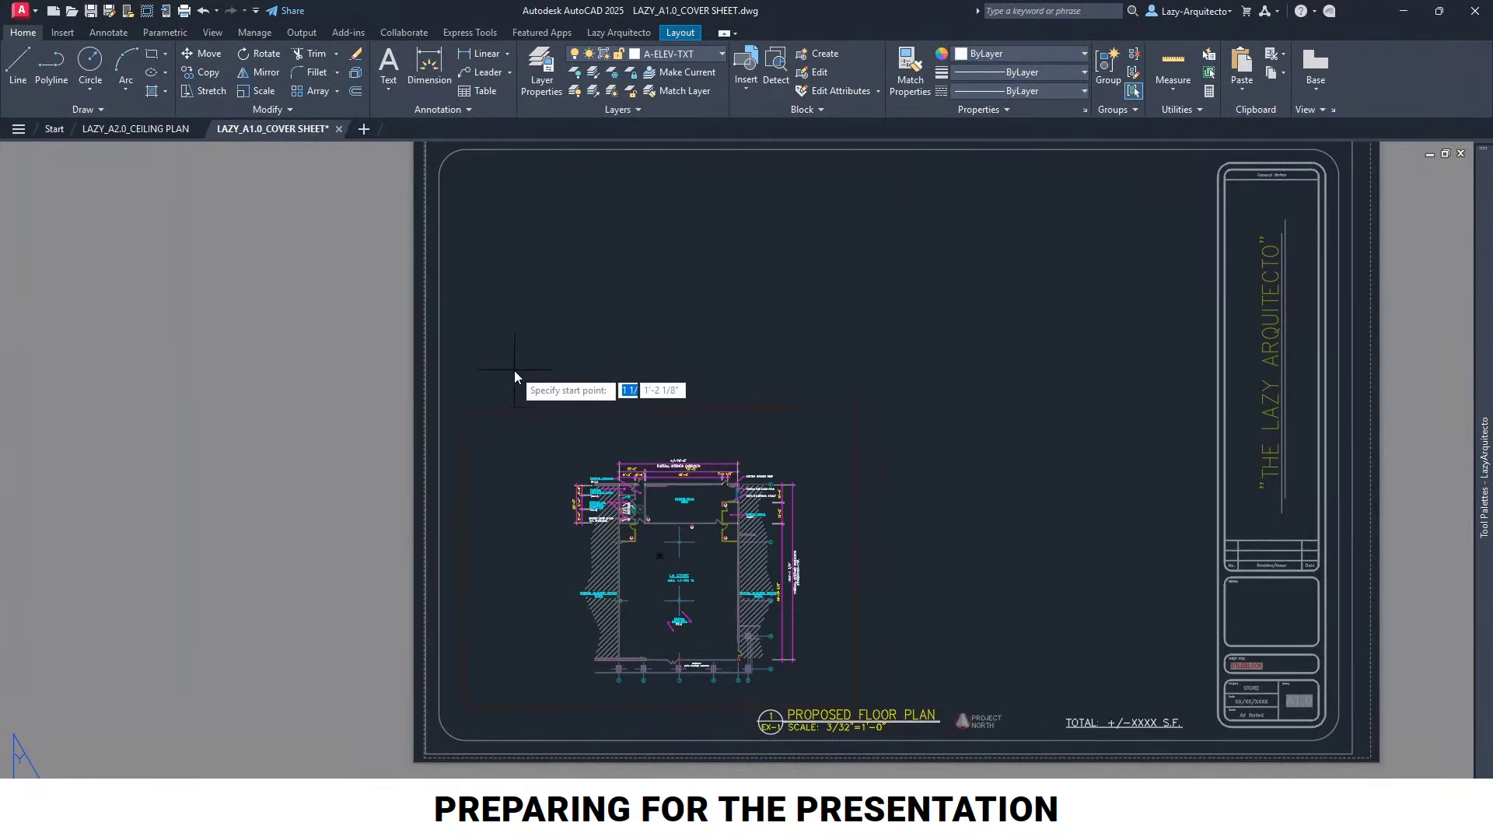
pyautogui.click(438, 439)
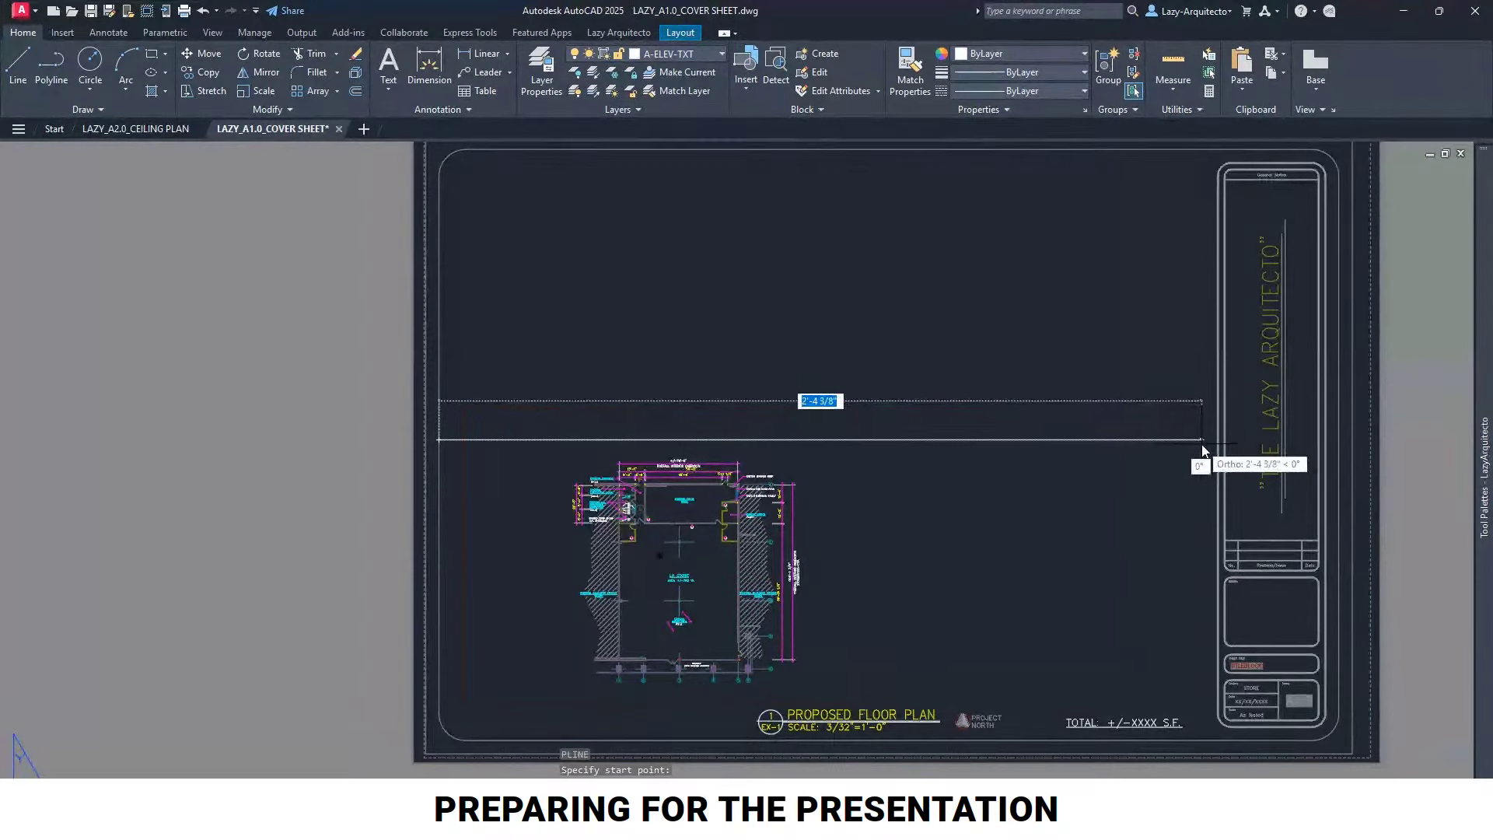
pyautogui.click(1173, 445)
pyautogui.press('Return')
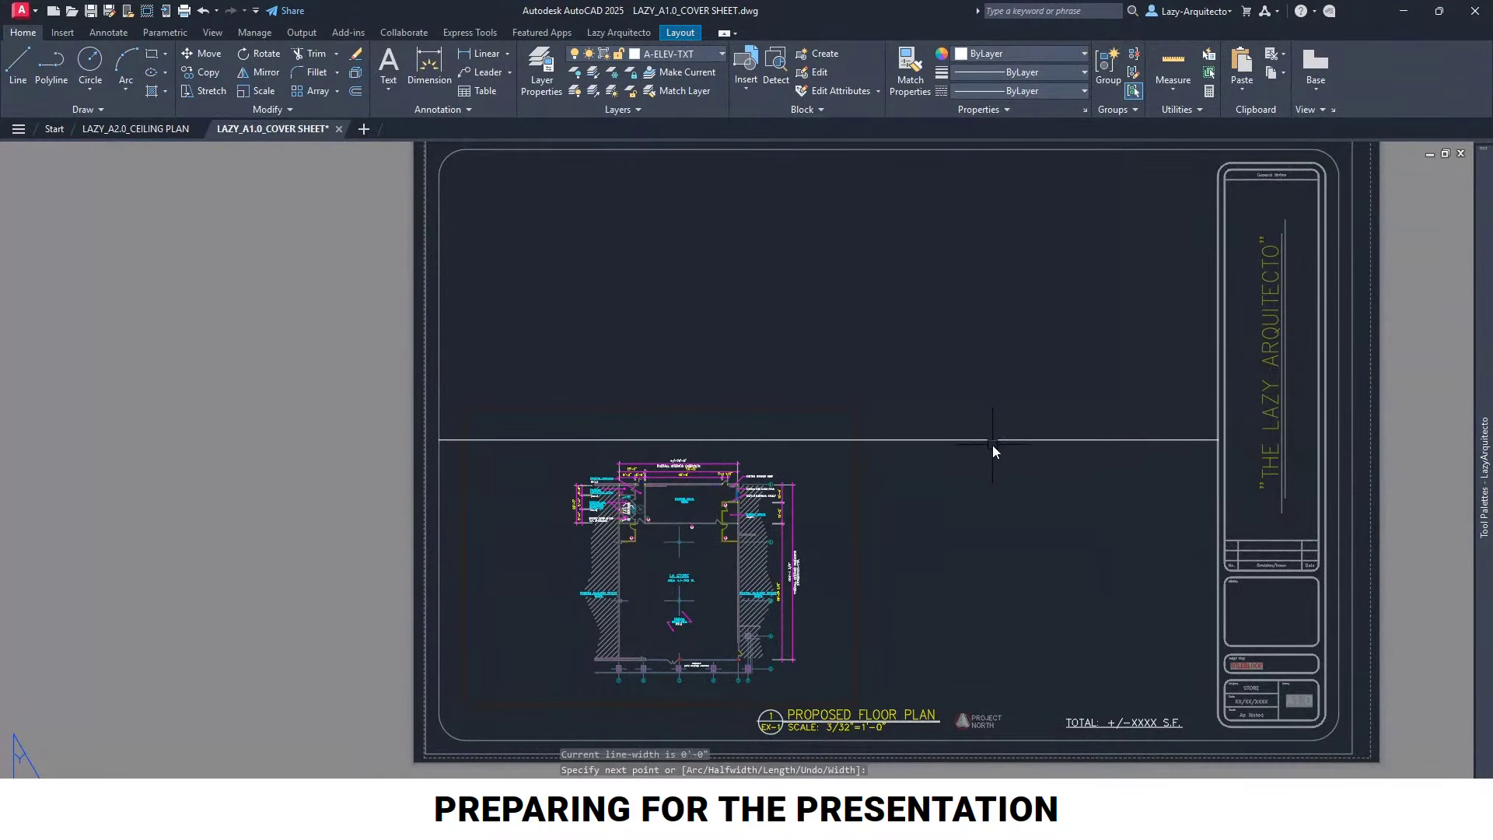
# Draw a vertical polyline from the horizontal divider down to the sheet's bottom border, just east of the floor plan
pyautogui.press('Return')
pyautogui.click(852, 442)
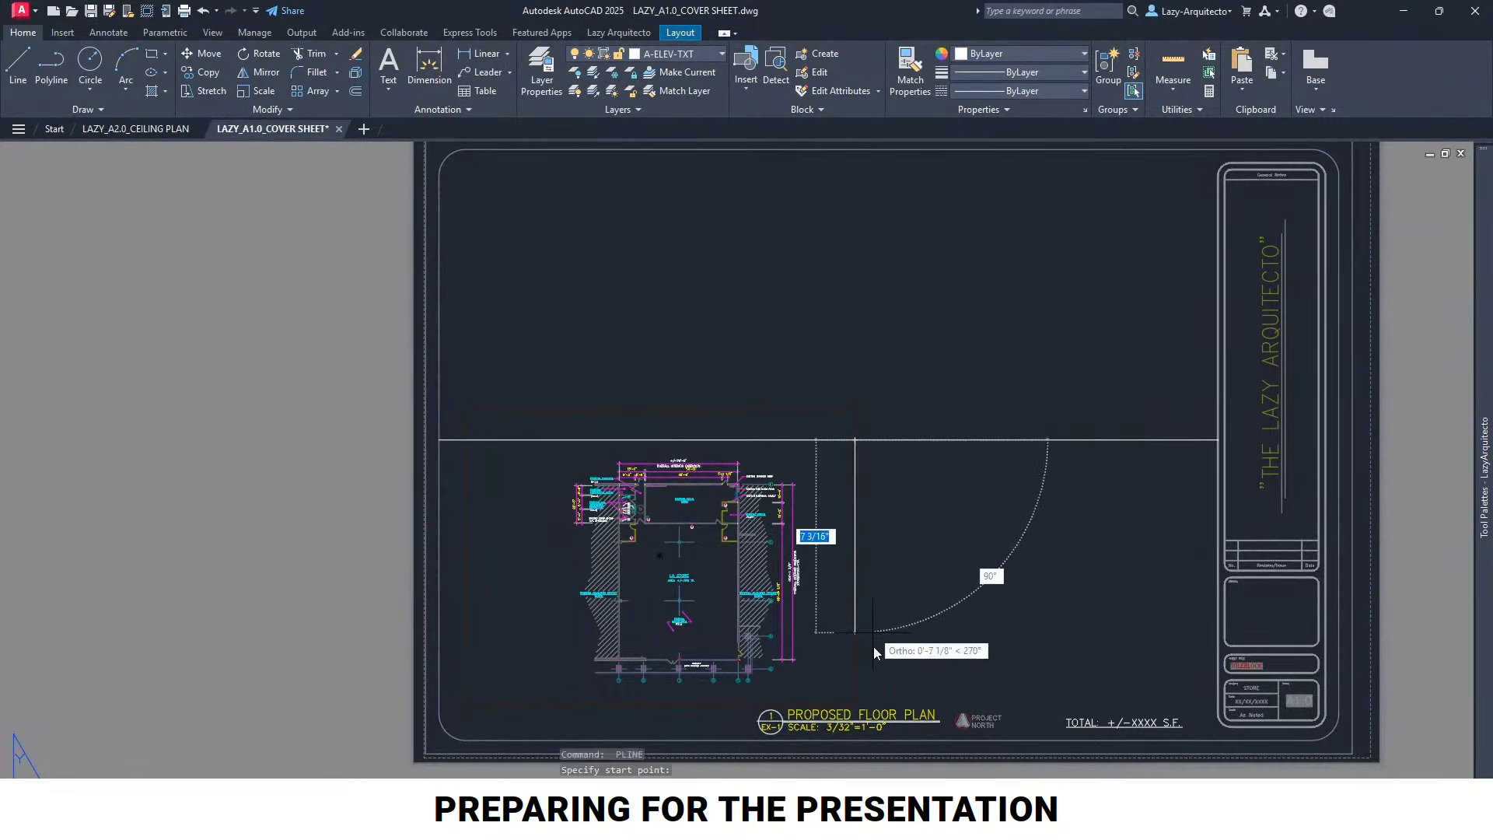
pyautogui.click(857, 745)
pyautogui.press('Escape')
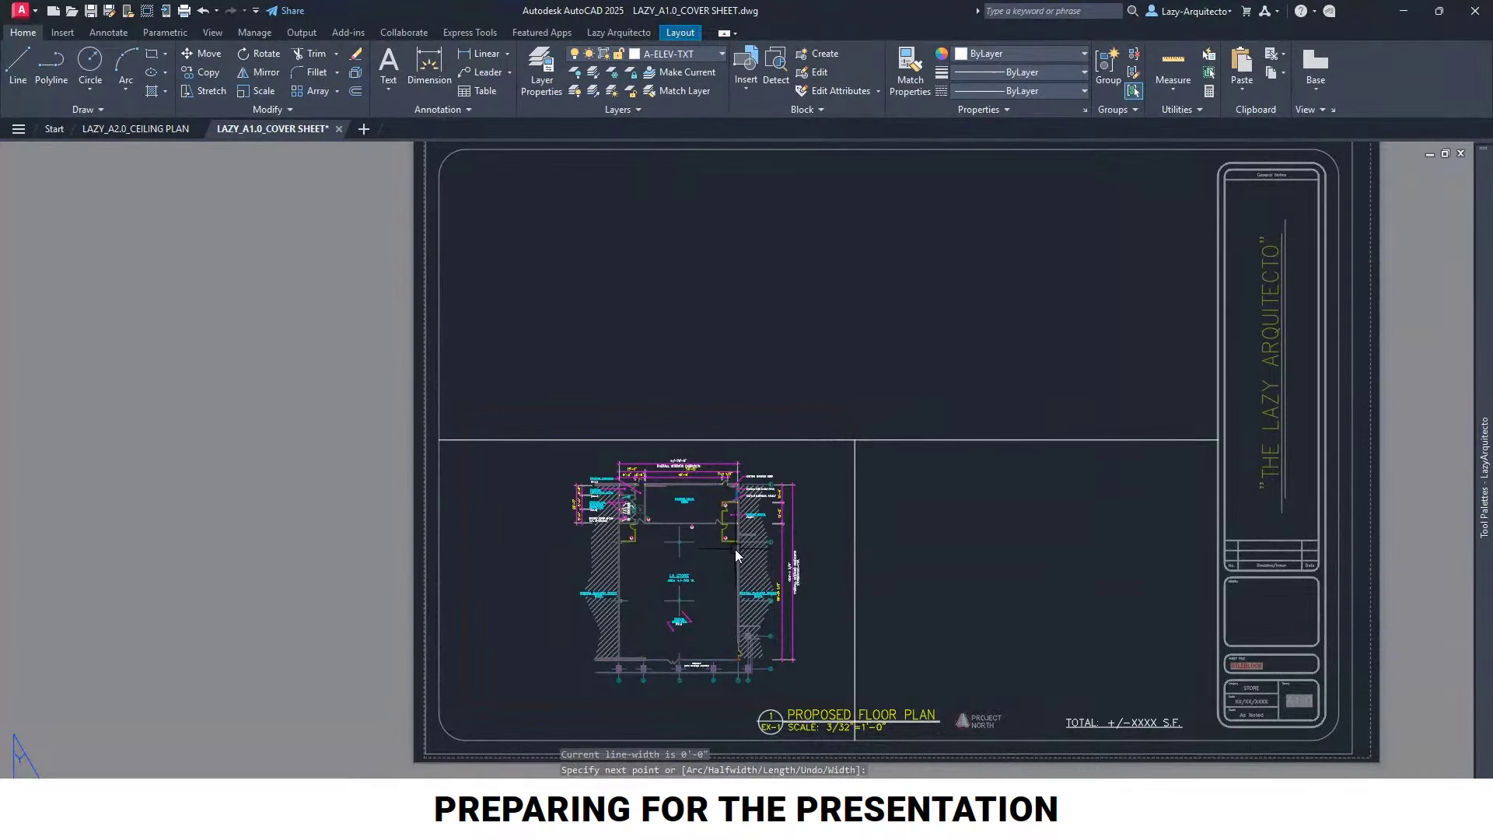
pyautogui.scroll(-3, 735, 549)
pyautogui.scroll(3, 981, 465)
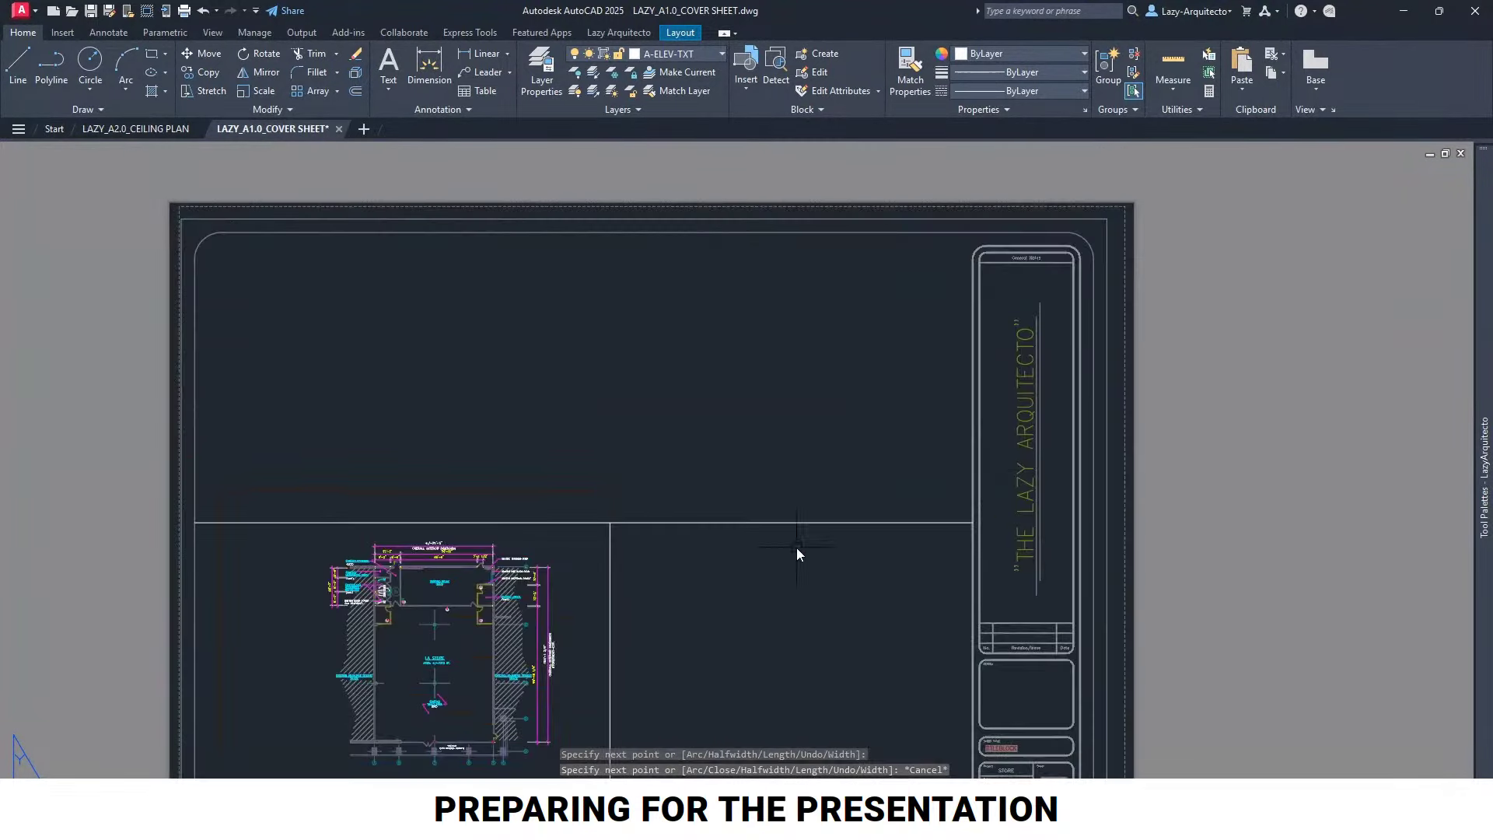
pyautogui.scroll(2, 796, 552)
pyautogui.press('Escape')
pyautogui.press('Escape')
# Copy the "TOTAL: +/-XXXX S.F." text and paste it into the empty upper-right part of the sheet
pyautogui.scroll(-5, 751, 531)
pyautogui.click(751, 576)
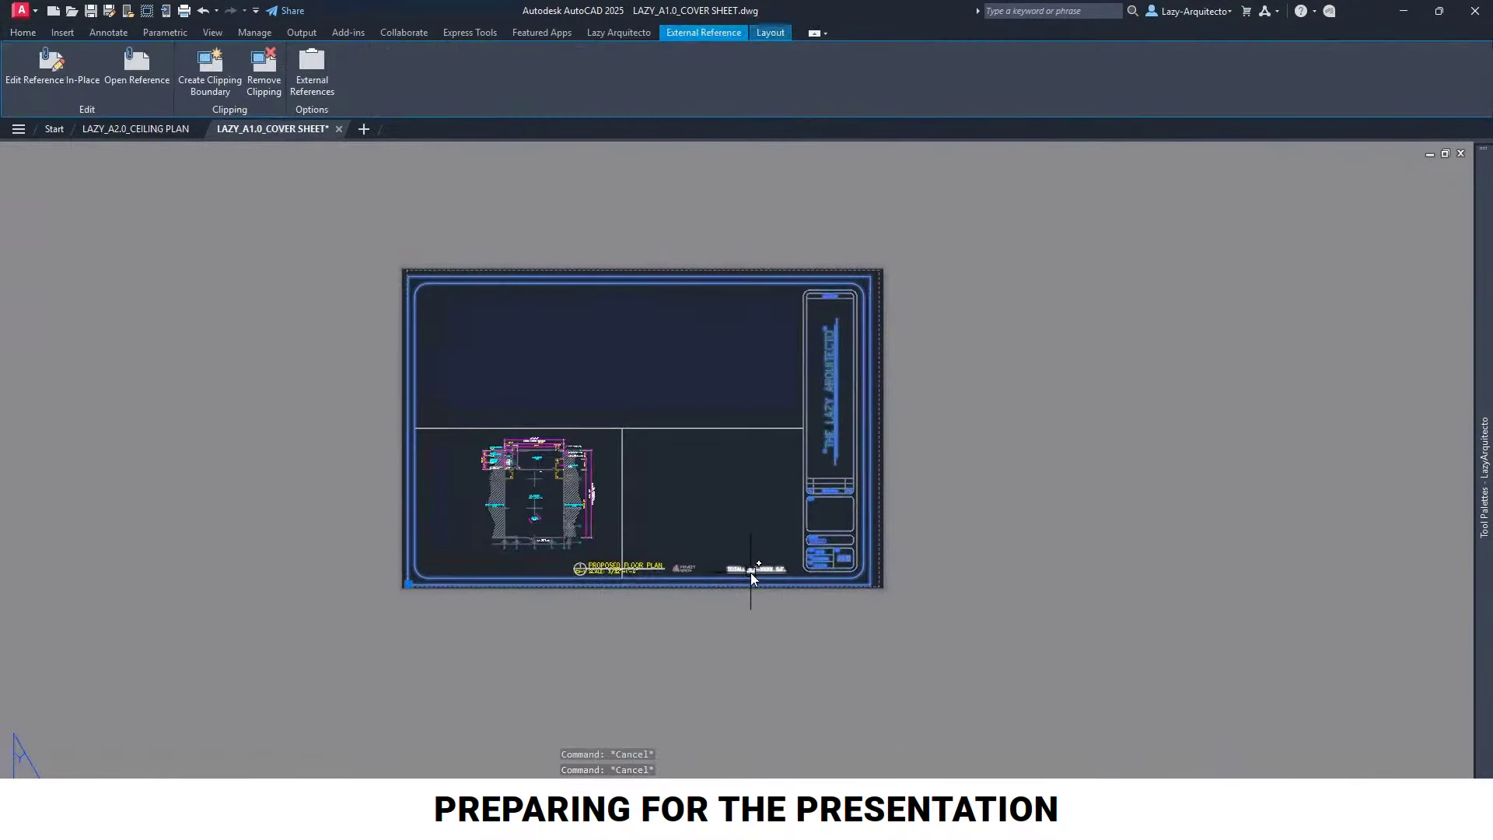
pyautogui.press('Escape')
pyautogui.click(750, 570)
pyautogui.hotkey('ctrl', 'c')
pyautogui.hotkey('ctrl', 'v')
pyautogui.scroll(3, 687, 325)
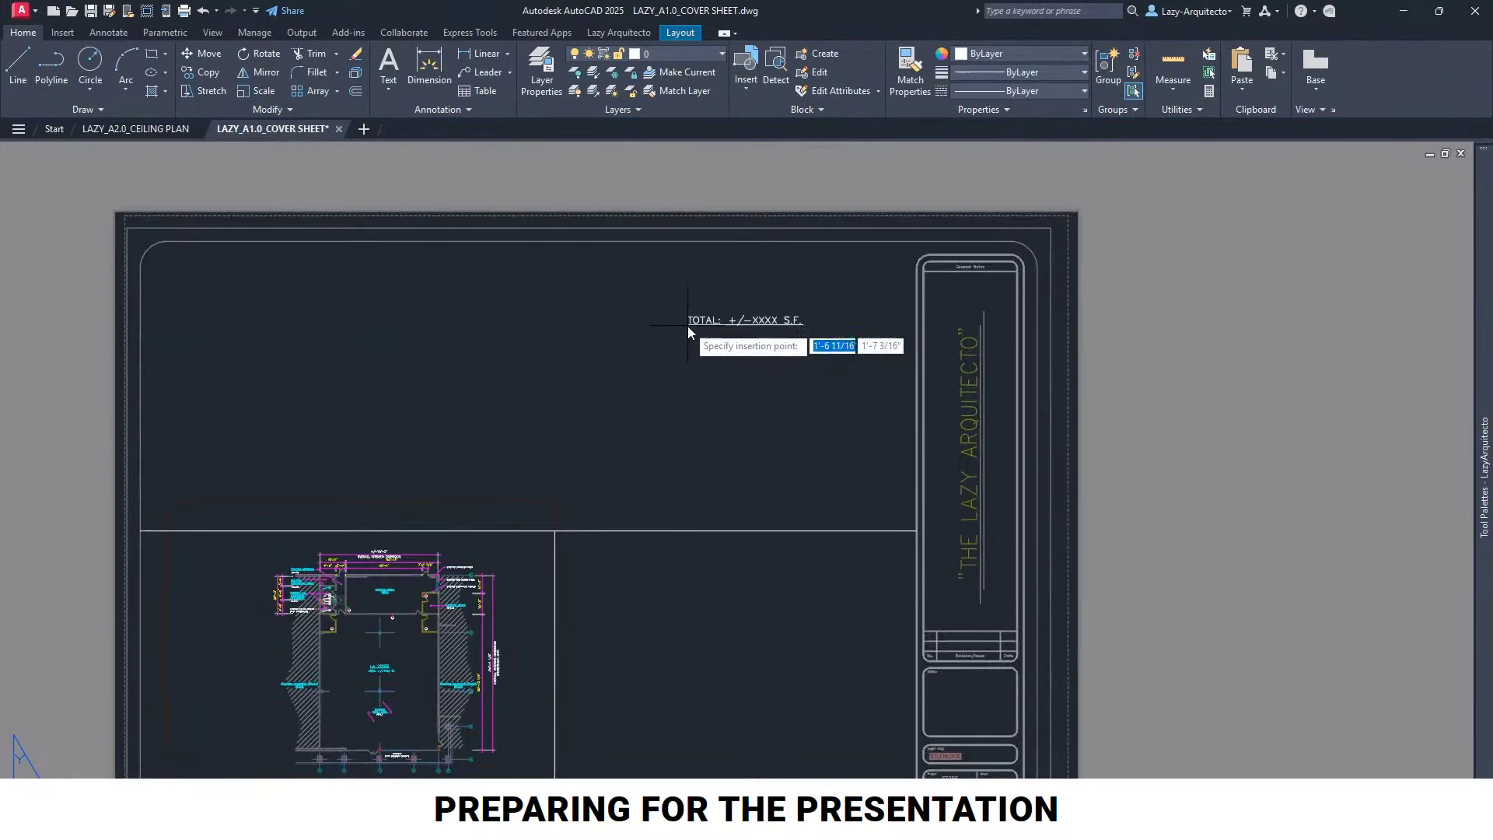
pyautogui.click(687, 325)
# Replace the pasted text's content with "PROPOSED" and "LAZY RESTAURANT" on two lines
pyautogui.doubleClick(706, 325)
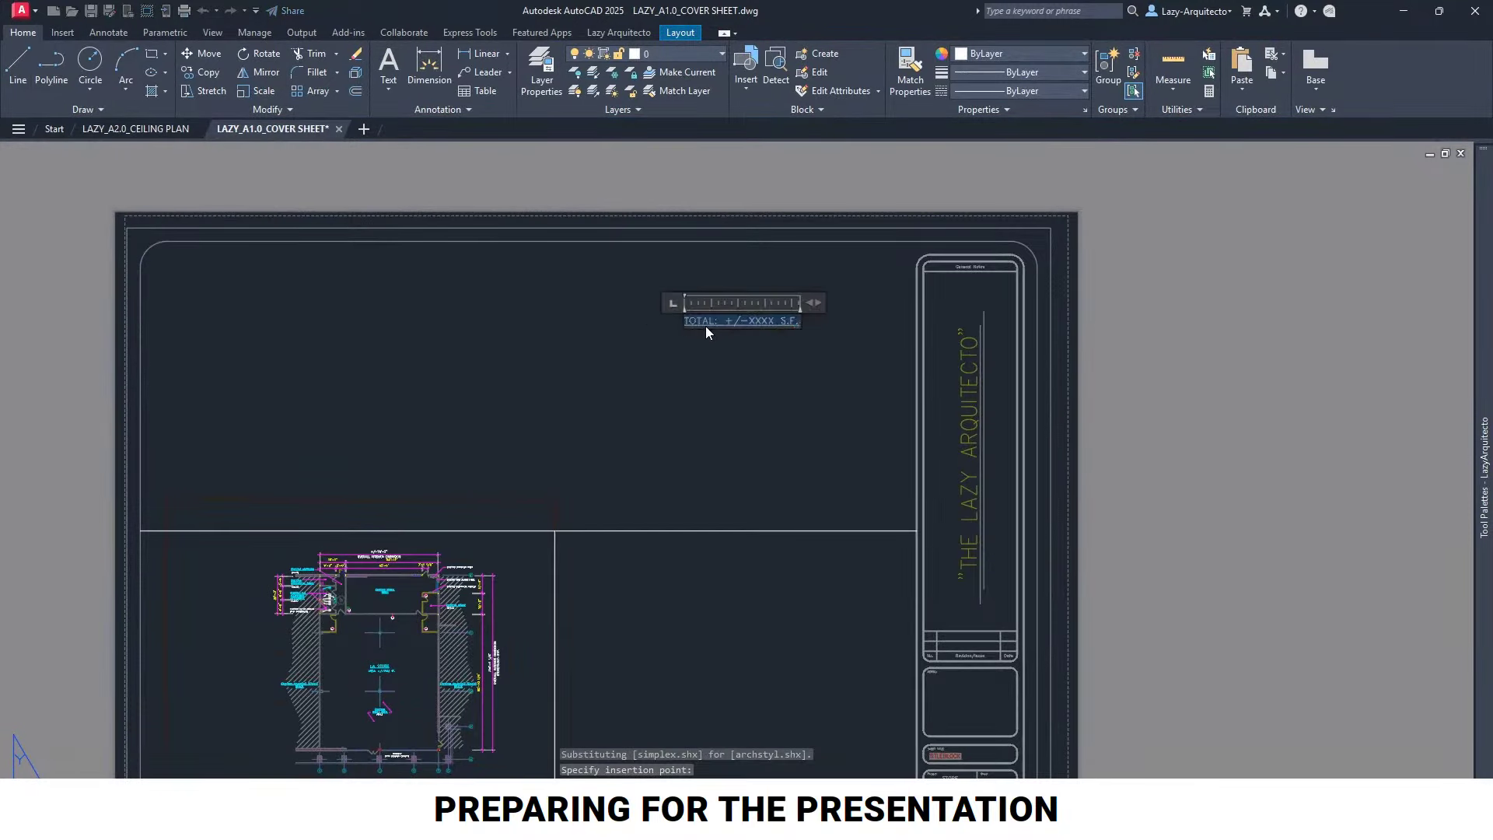
pyautogui.write('PROPOSED')
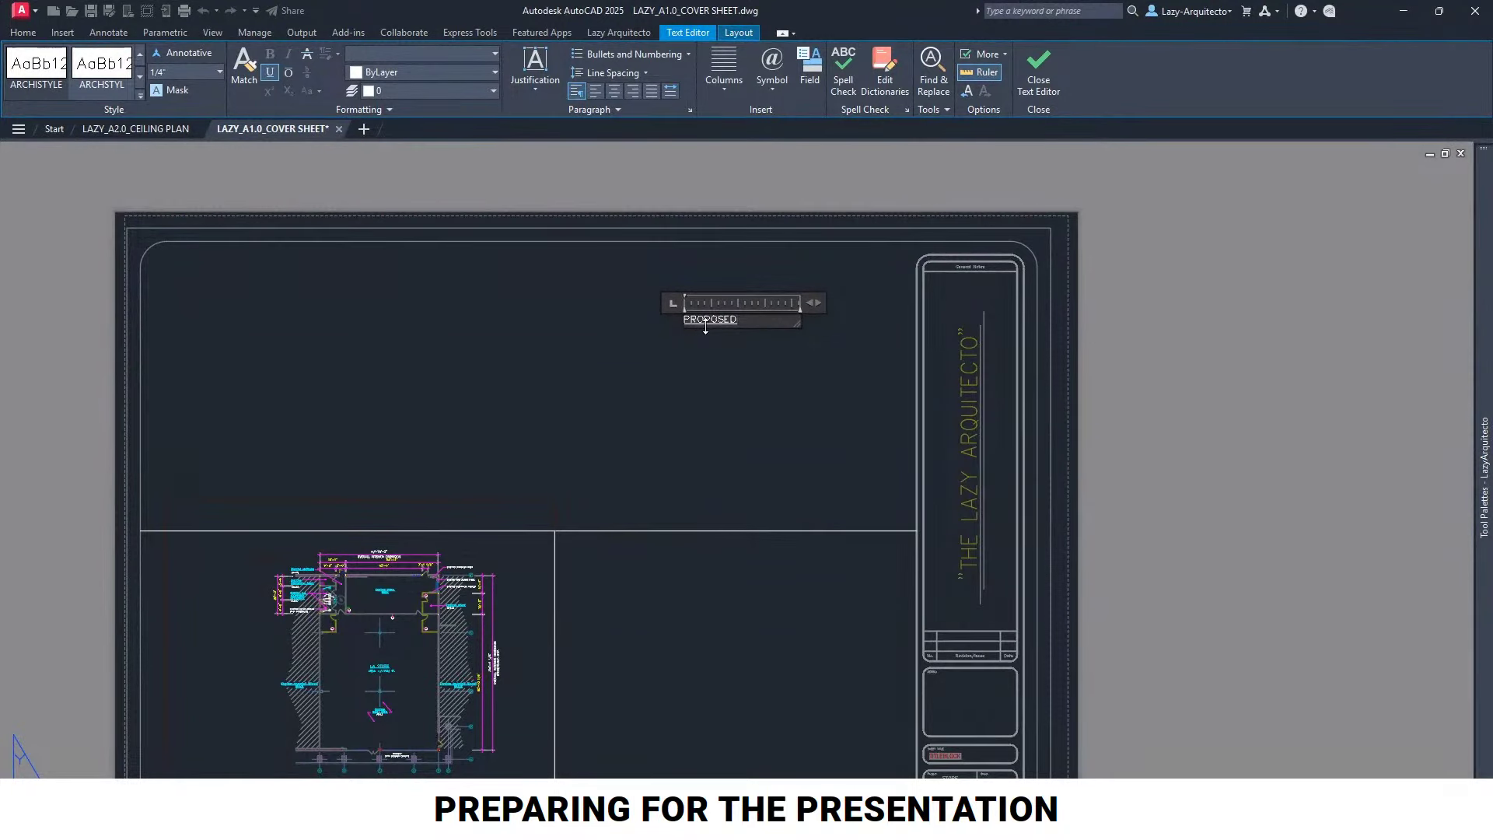
pyautogui.press('Return')
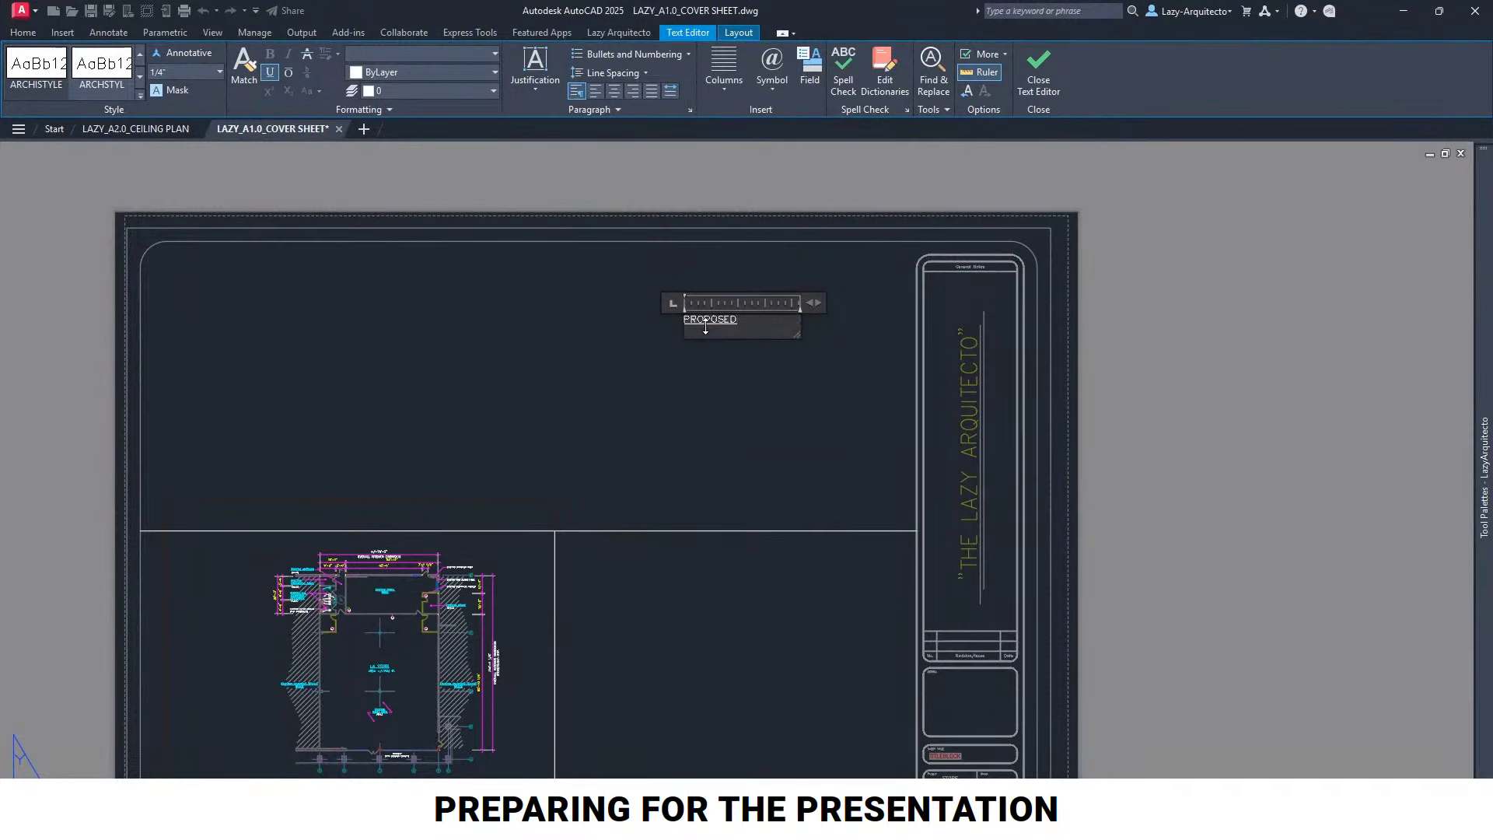
pyautogui.write('LAZY RESTAURANT')
pyautogui.click(720, 357)
# Finish the title text and scale it up about four times from its lower-left corner
pyautogui.click(720, 336)
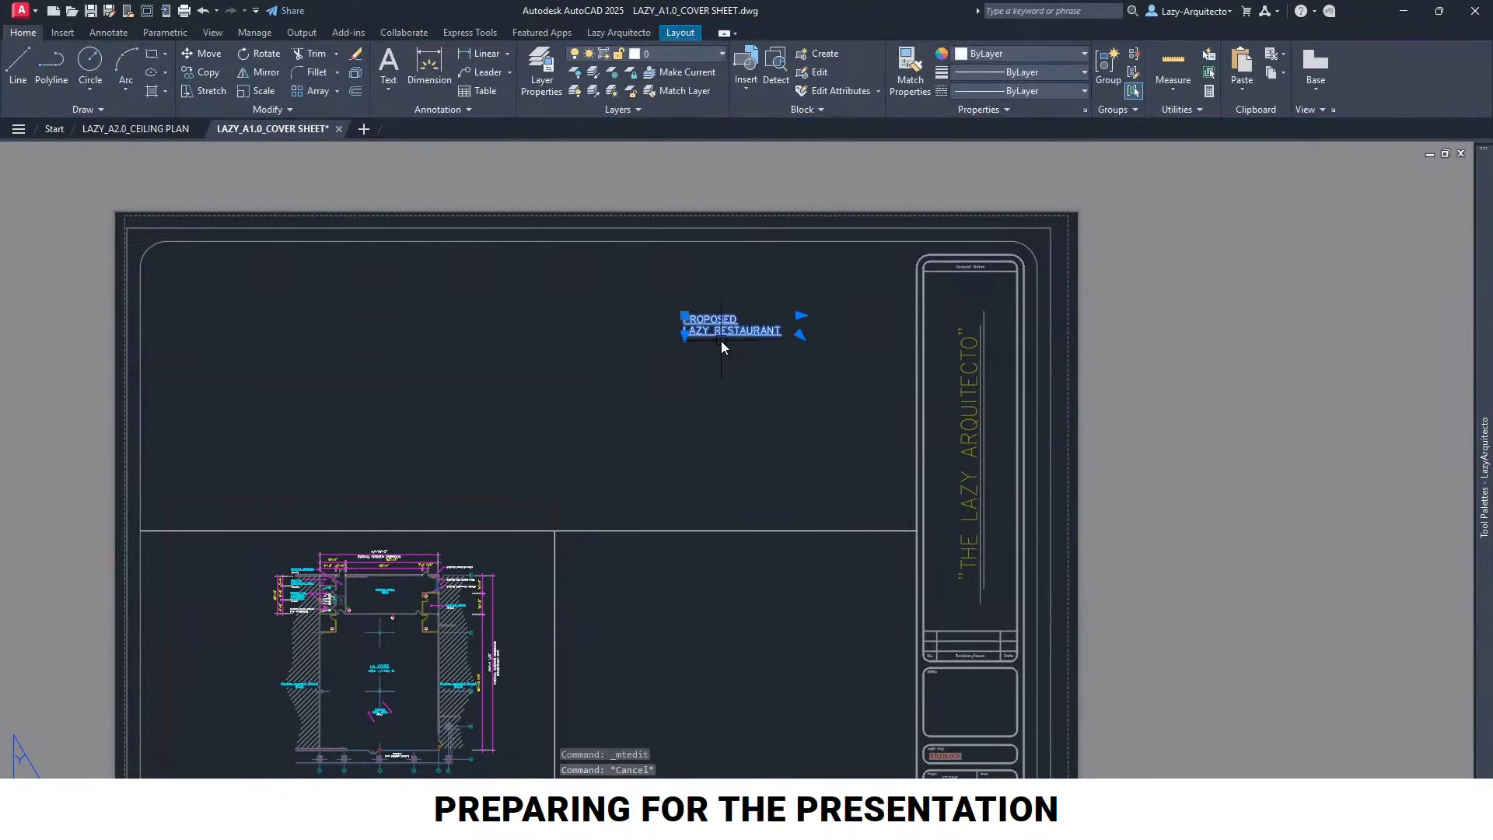
pyautogui.write('s')
pyautogui.press('Return')
pyautogui.click(683, 335)
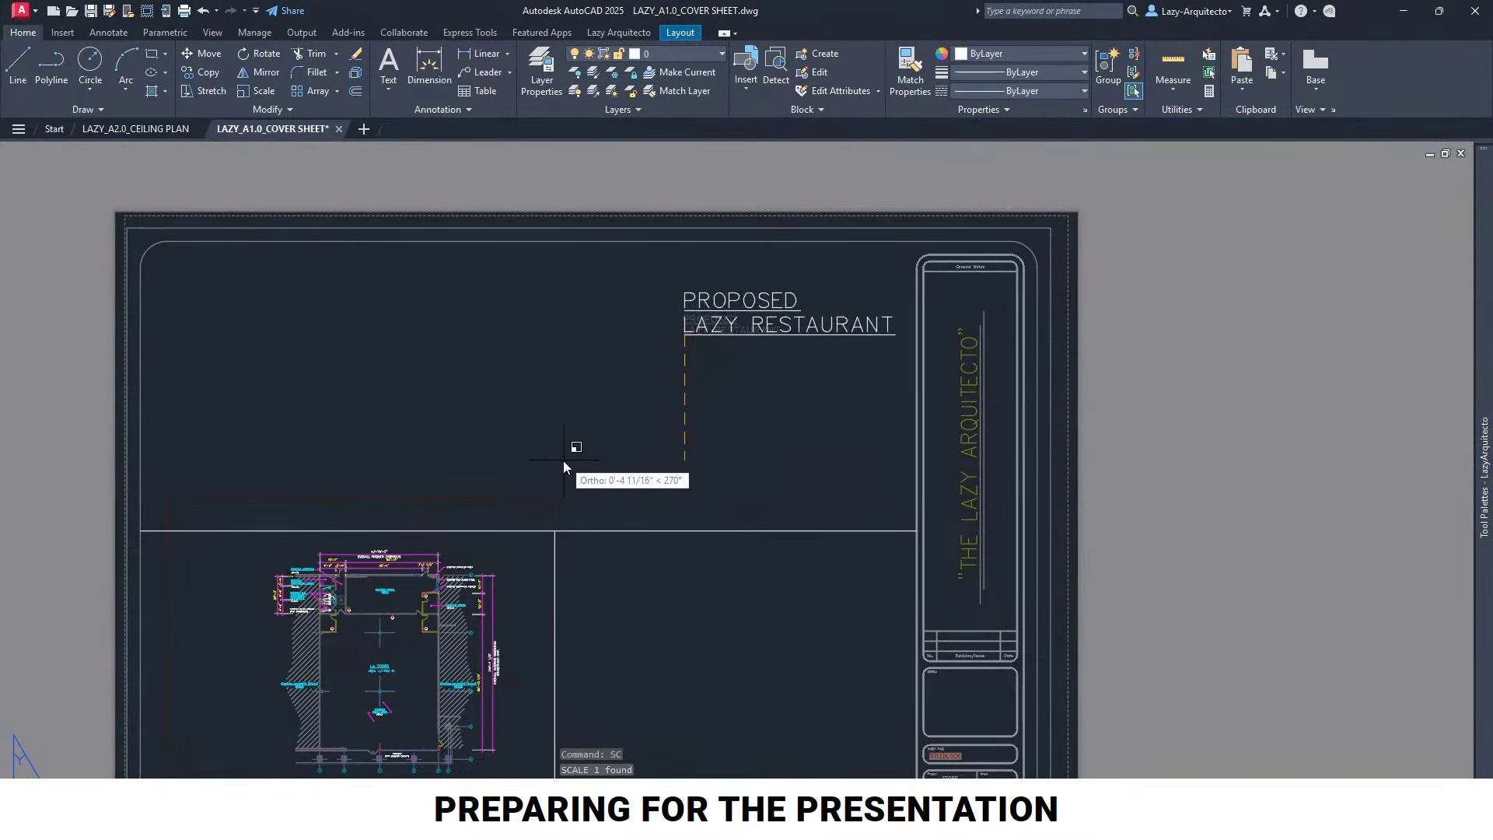
pyautogui.click(467, 427)
pyautogui.click(735, 337)
pyautogui.click(739, 334)
pyautogui.click(726, 341)
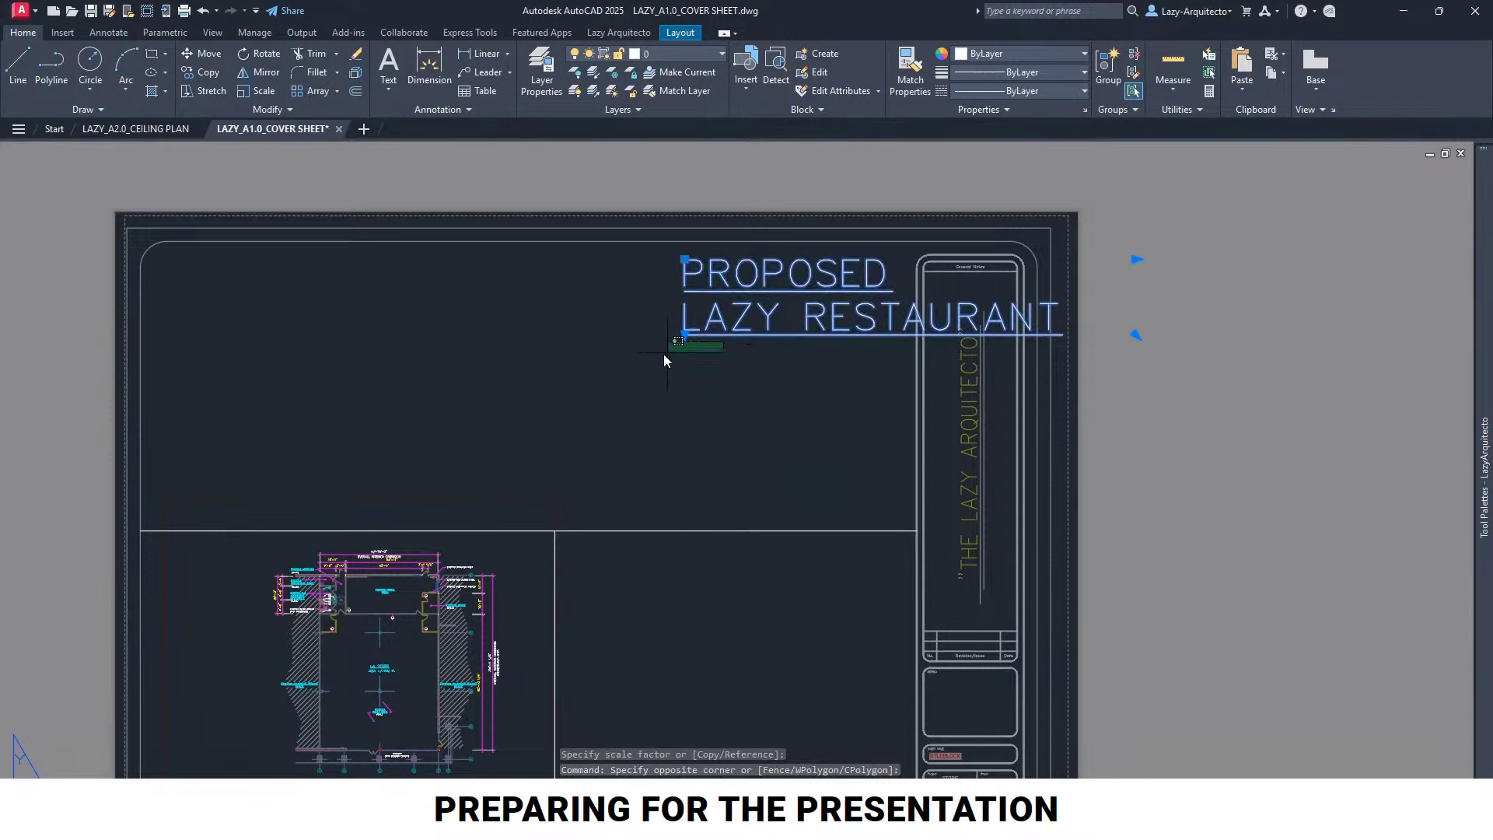
# Move the enlarged "PROPOSED LAZY RESTAURANT" title west so it clears the title block strip
pyautogui.click(662, 354)
pyautogui.write('m')
pyautogui.press('Return')
pyautogui.click(702, 395)
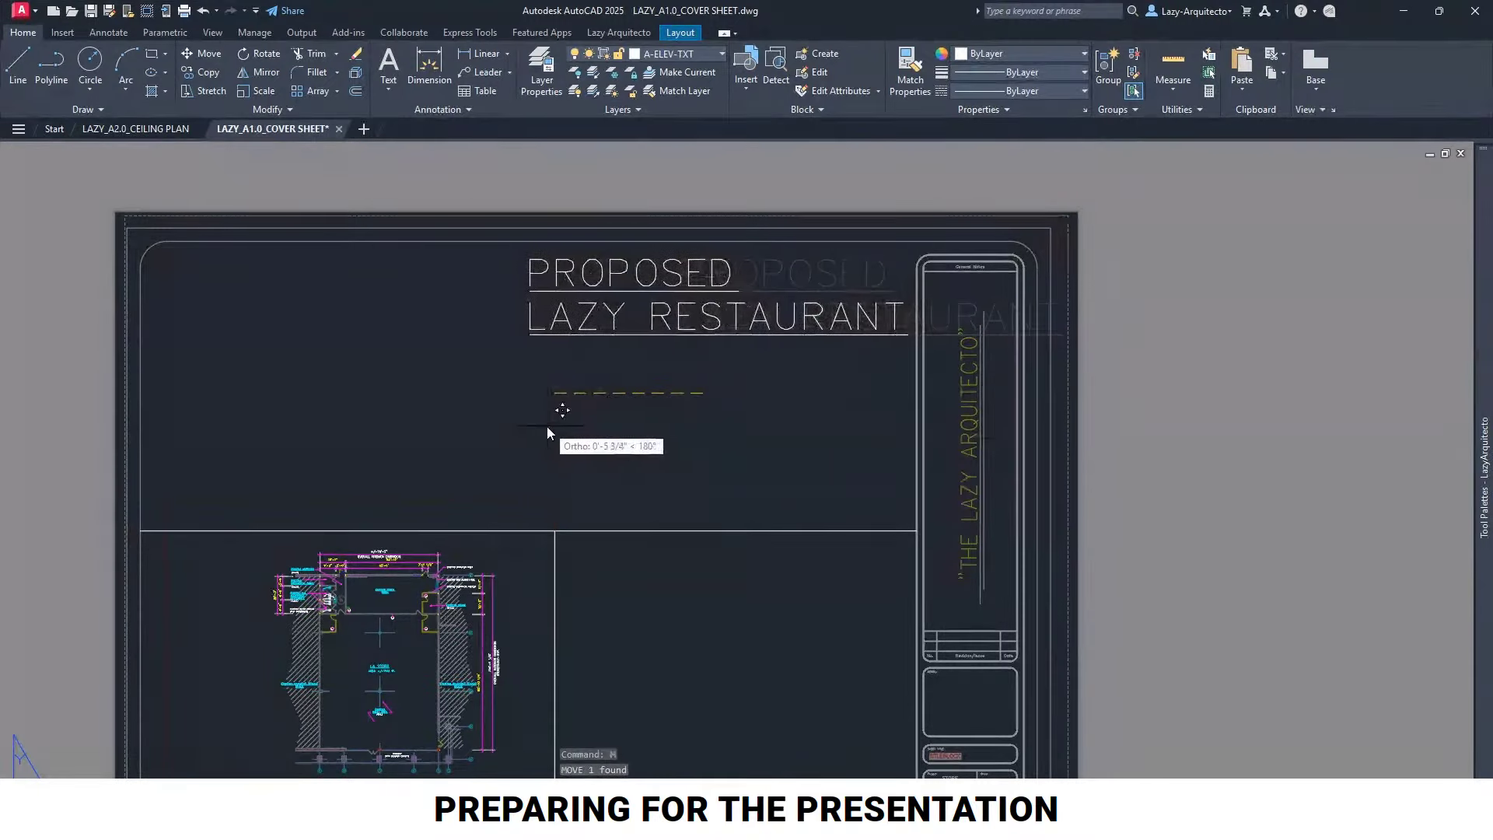
pyautogui.click(539, 440)
pyautogui.scroll(-3, 616, 437)
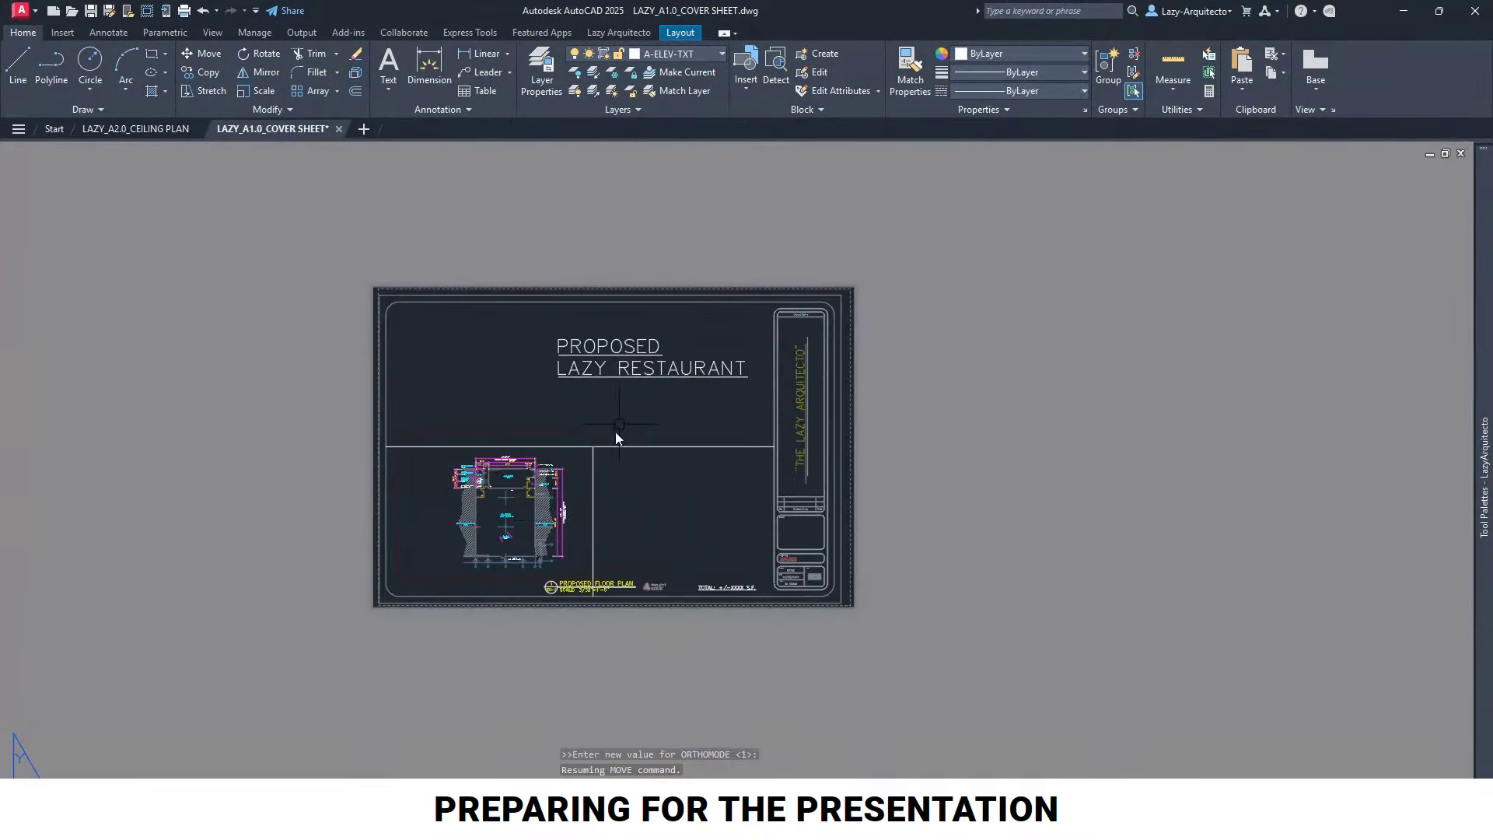
pyautogui.scroll(3, 542, 522)
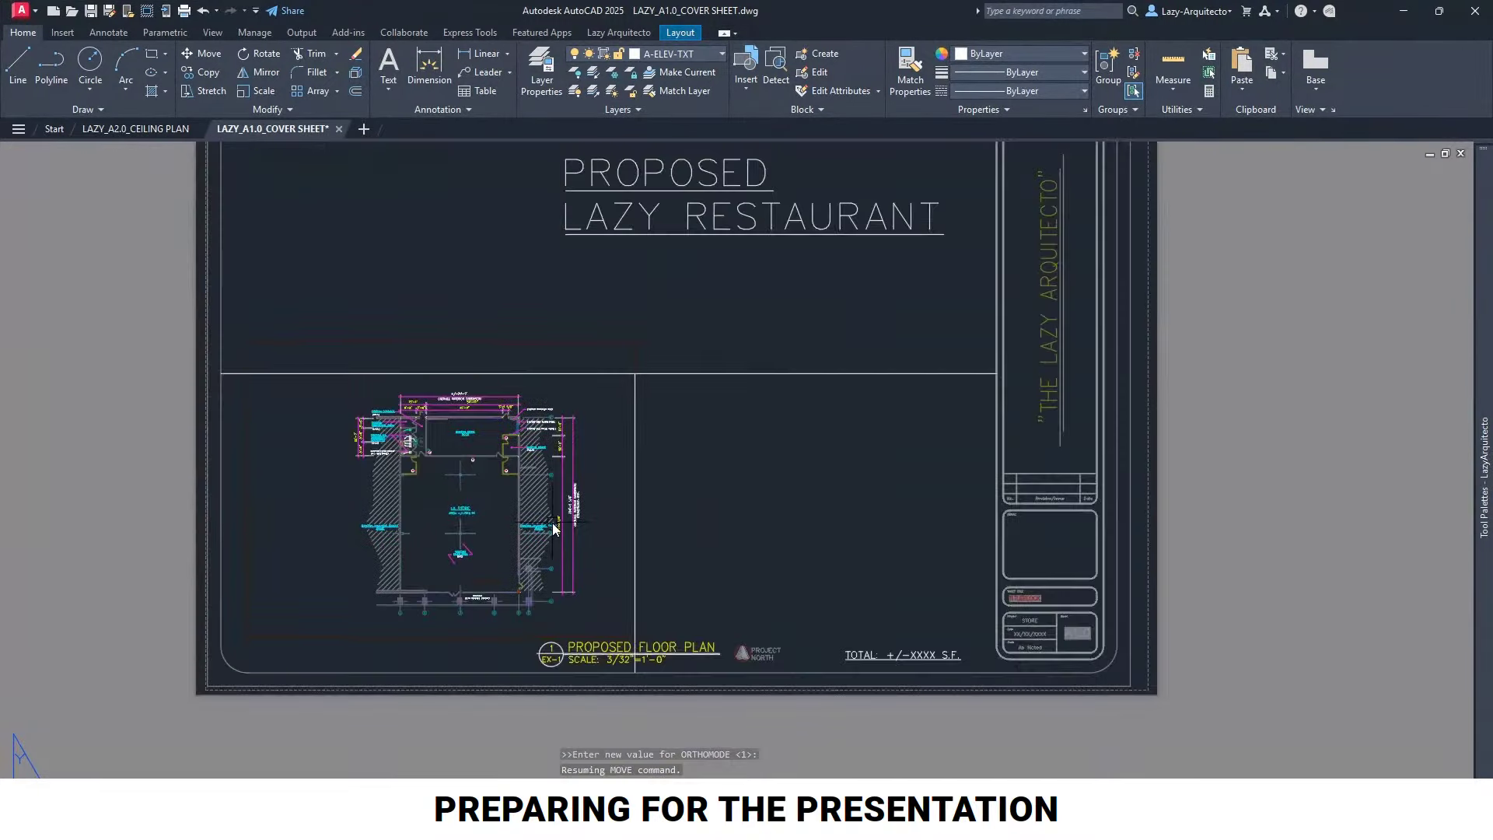
# Move the "TOTAL: +/-XXXX S.F." text to just below the horizontal divider, above the floor plan's upper-left corner
pyautogui.press('Escape')
pyautogui.click(880, 651)
pyautogui.write('m')
pyautogui.press('Return')
pyautogui.click(880, 660)
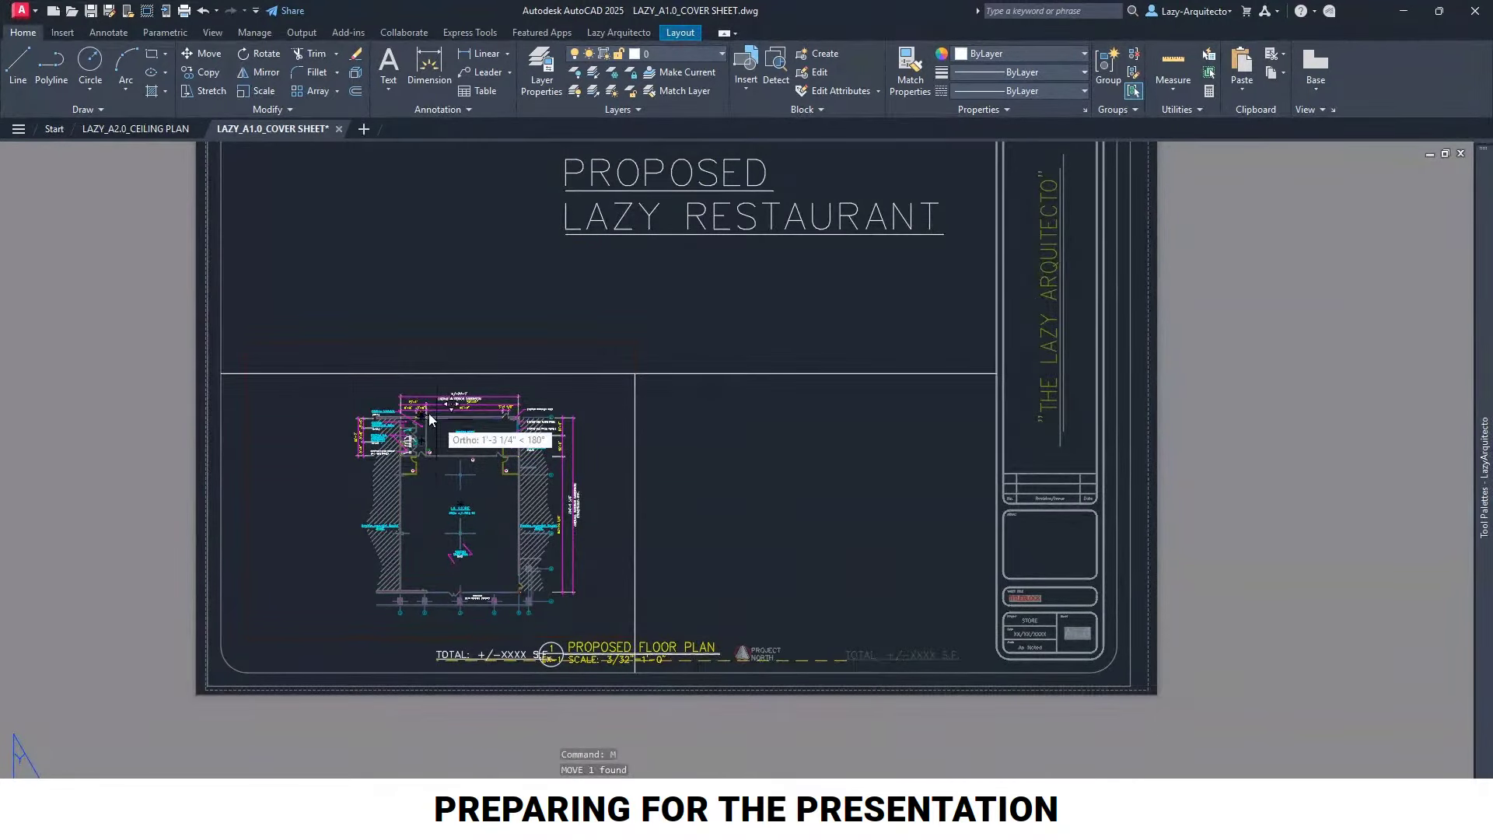
pyautogui.scroll(5, 327, 392)
pyautogui.press('F8')
pyautogui.press('Escape')
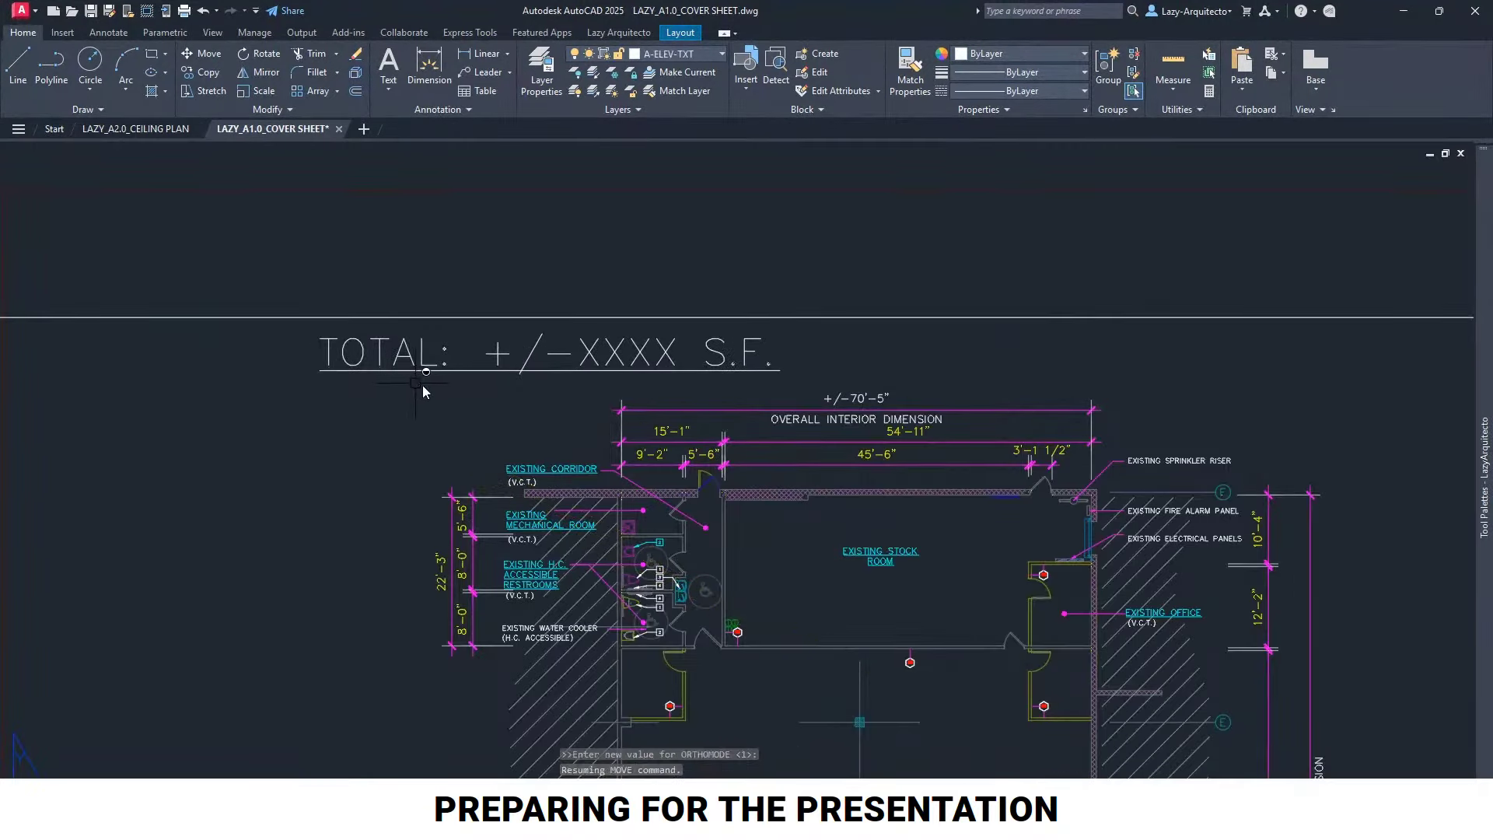
pyautogui.doubleClick(438, 368)
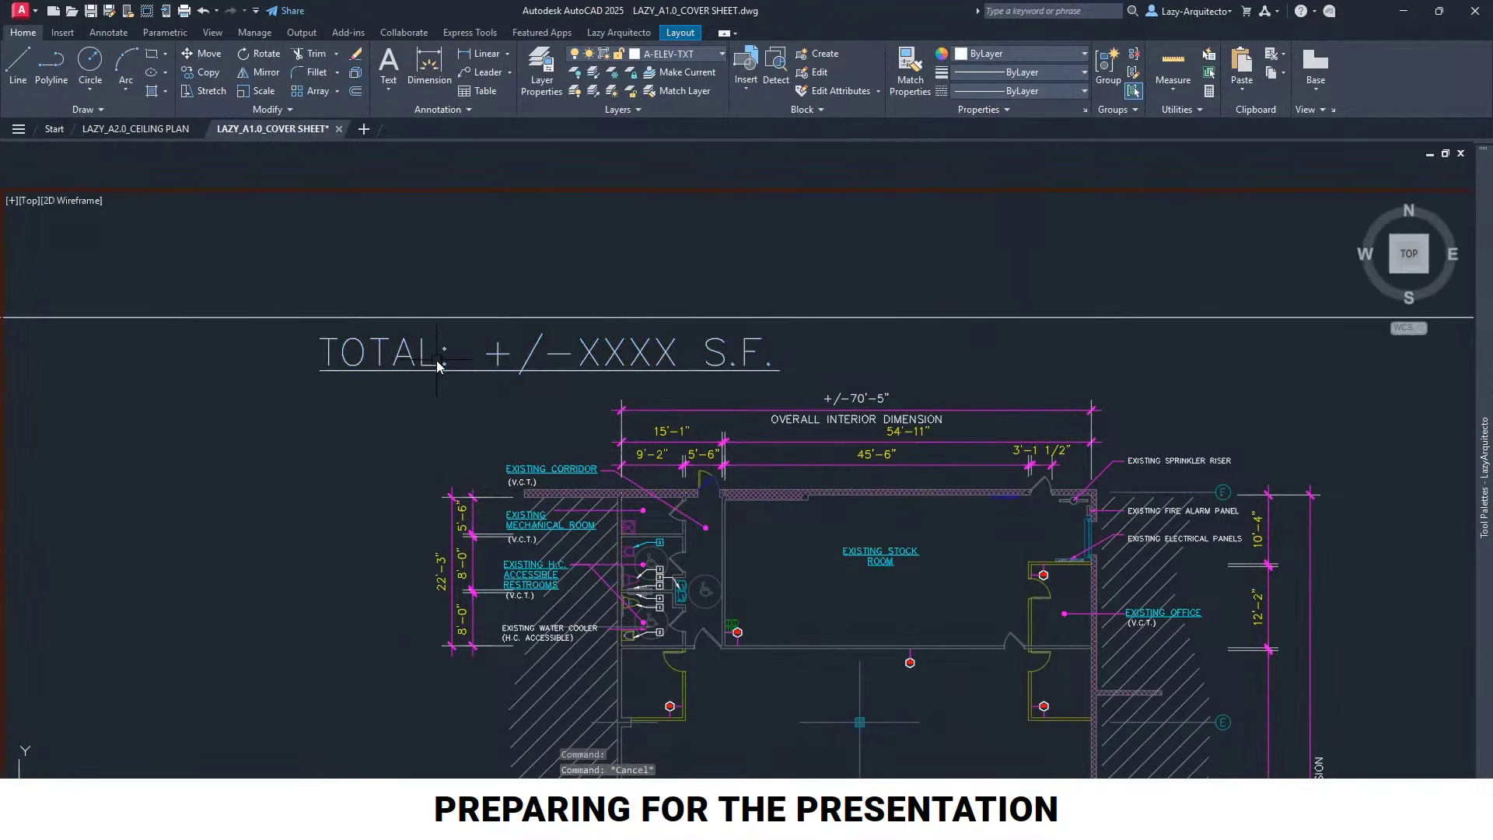
pyautogui.write('ps')
pyautogui.press('Return')
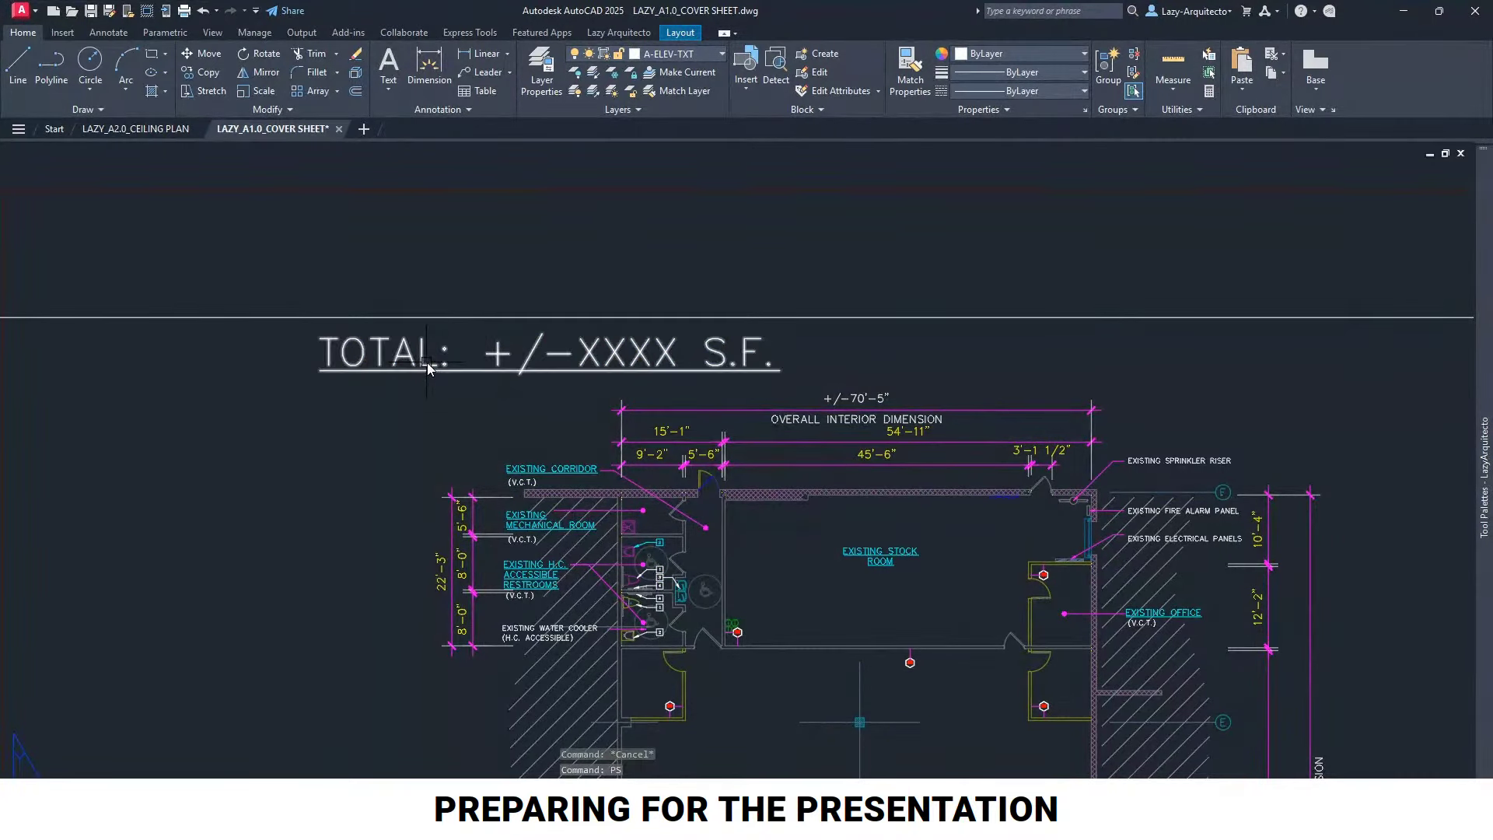
# Stretch the floor plan viewport's upper edge down to just below the horizontal divider
pyautogui.scroll(-3, 426, 363)
pyautogui.press('Escape')
pyautogui.click(451, 273)
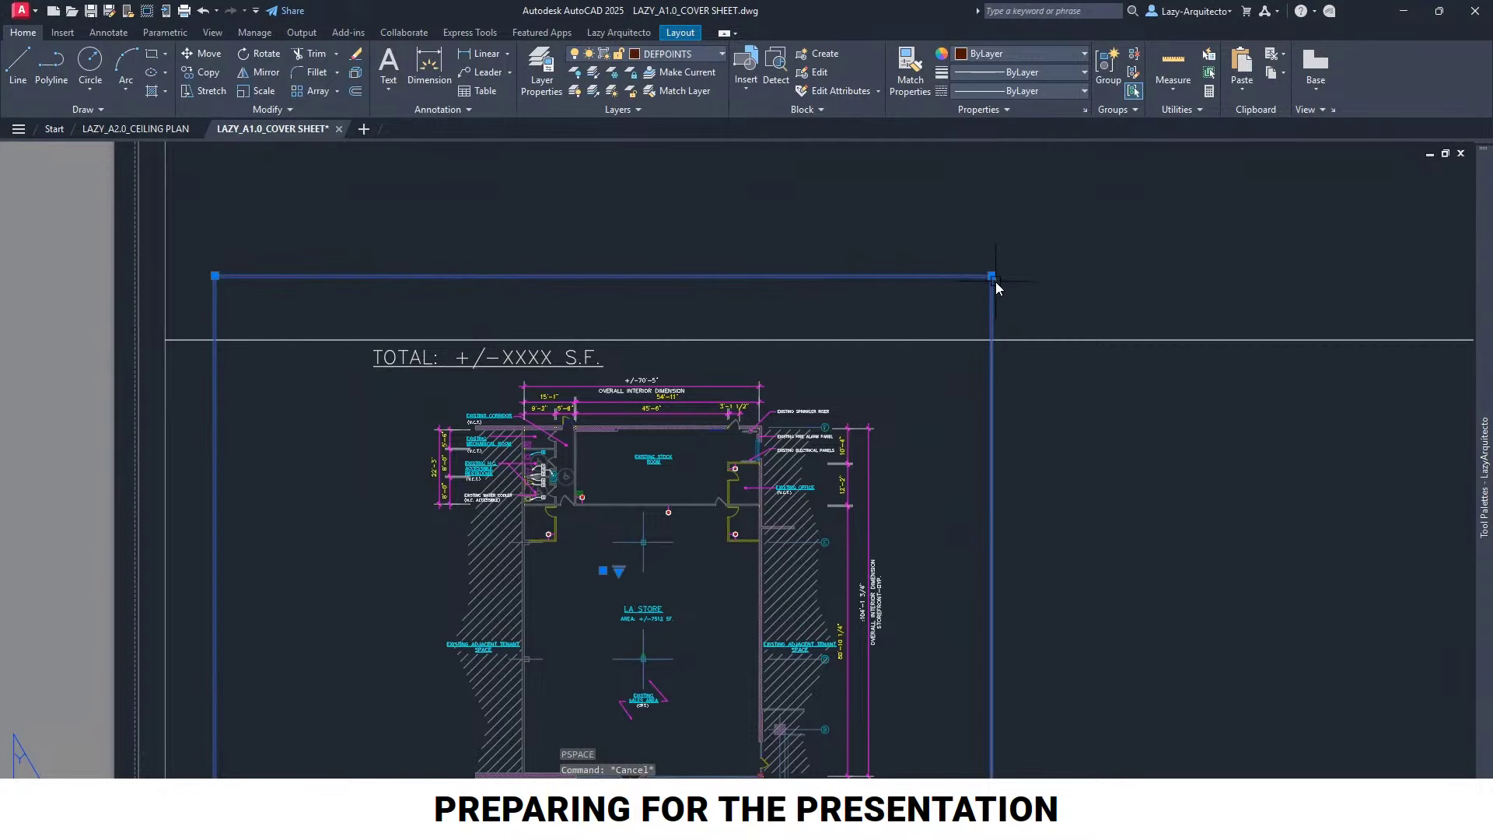
pyautogui.click(992, 276)
pyautogui.scroll(3, 1018, 362)
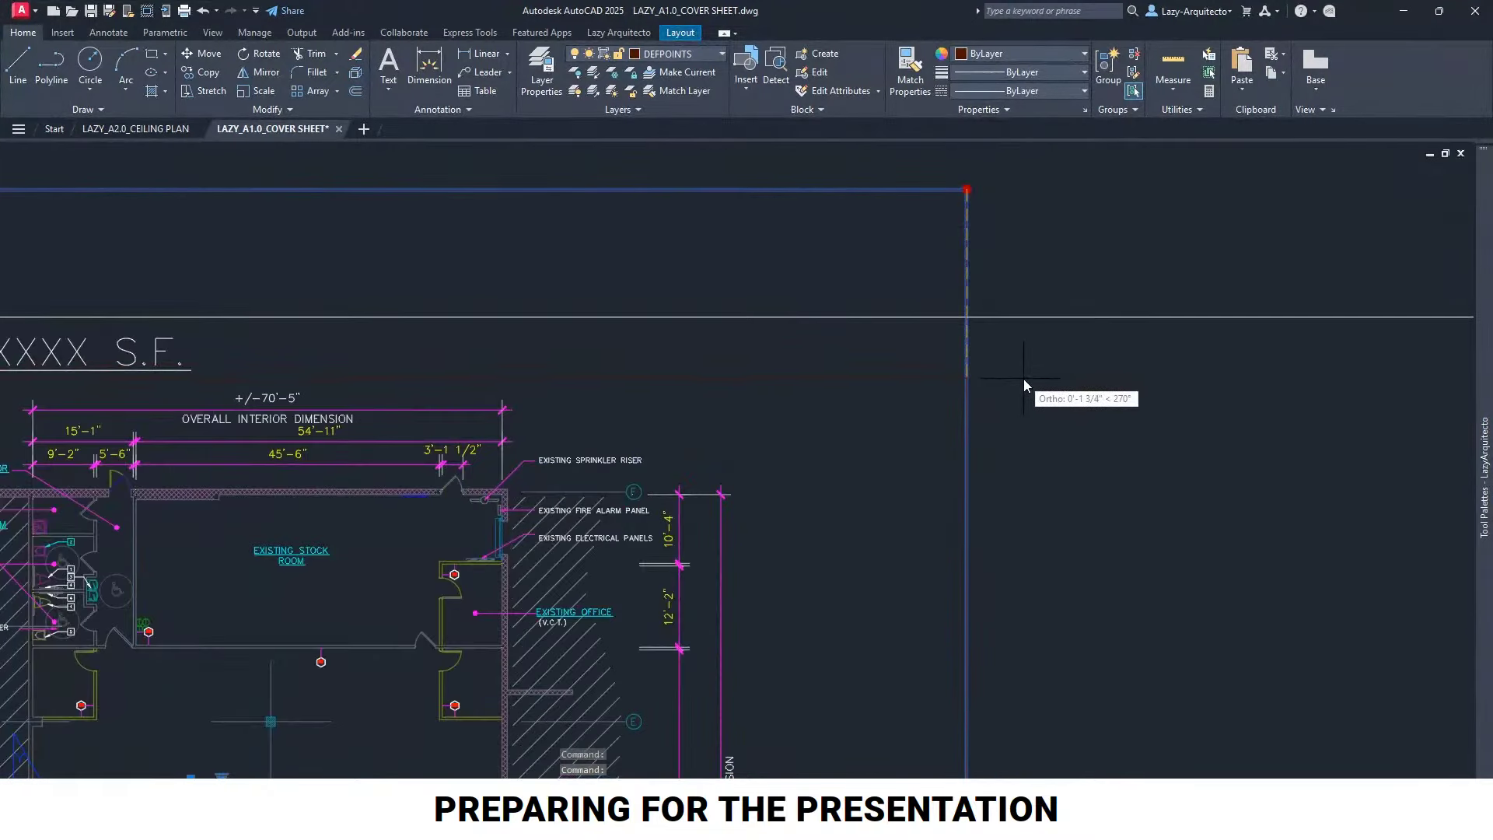
pyautogui.press('Escape')
# Replace the content of the "TOTAL: +/-XXXX S.F." text with "EGRESS PLAN"
pyautogui.scroll(-3, 544, 367)
pyautogui.click(440, 359)
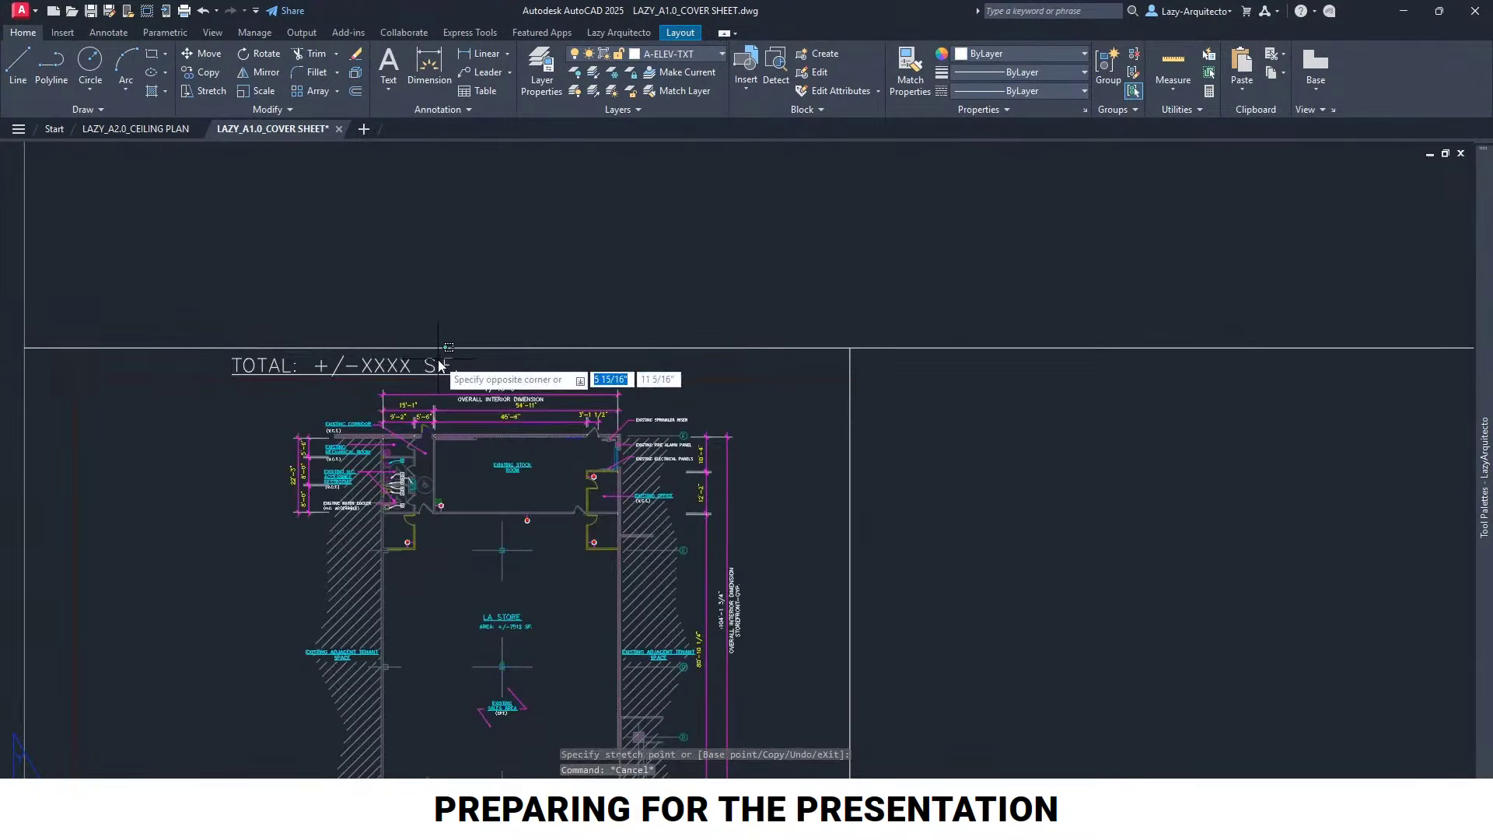
pyautogui.click(440, 364)
pyautogui.doubleClick(440, 364)
pyautogui.hotkey('ctrl', 'a')
pyautogui.write('EGR')
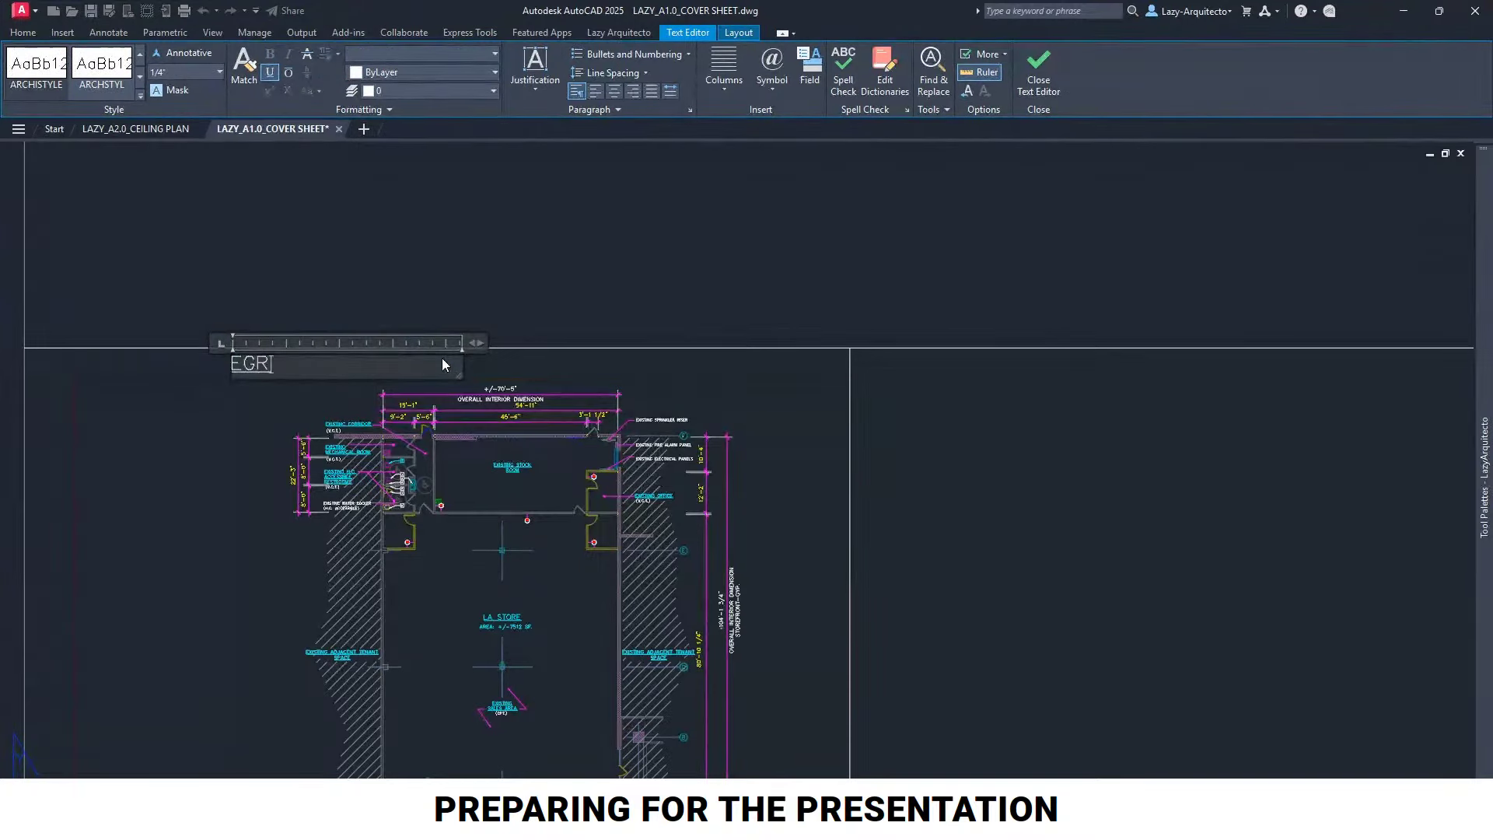
pyautogui.write('ESS PLAN')
pyautogui.hotkey('ctrl', 'a')
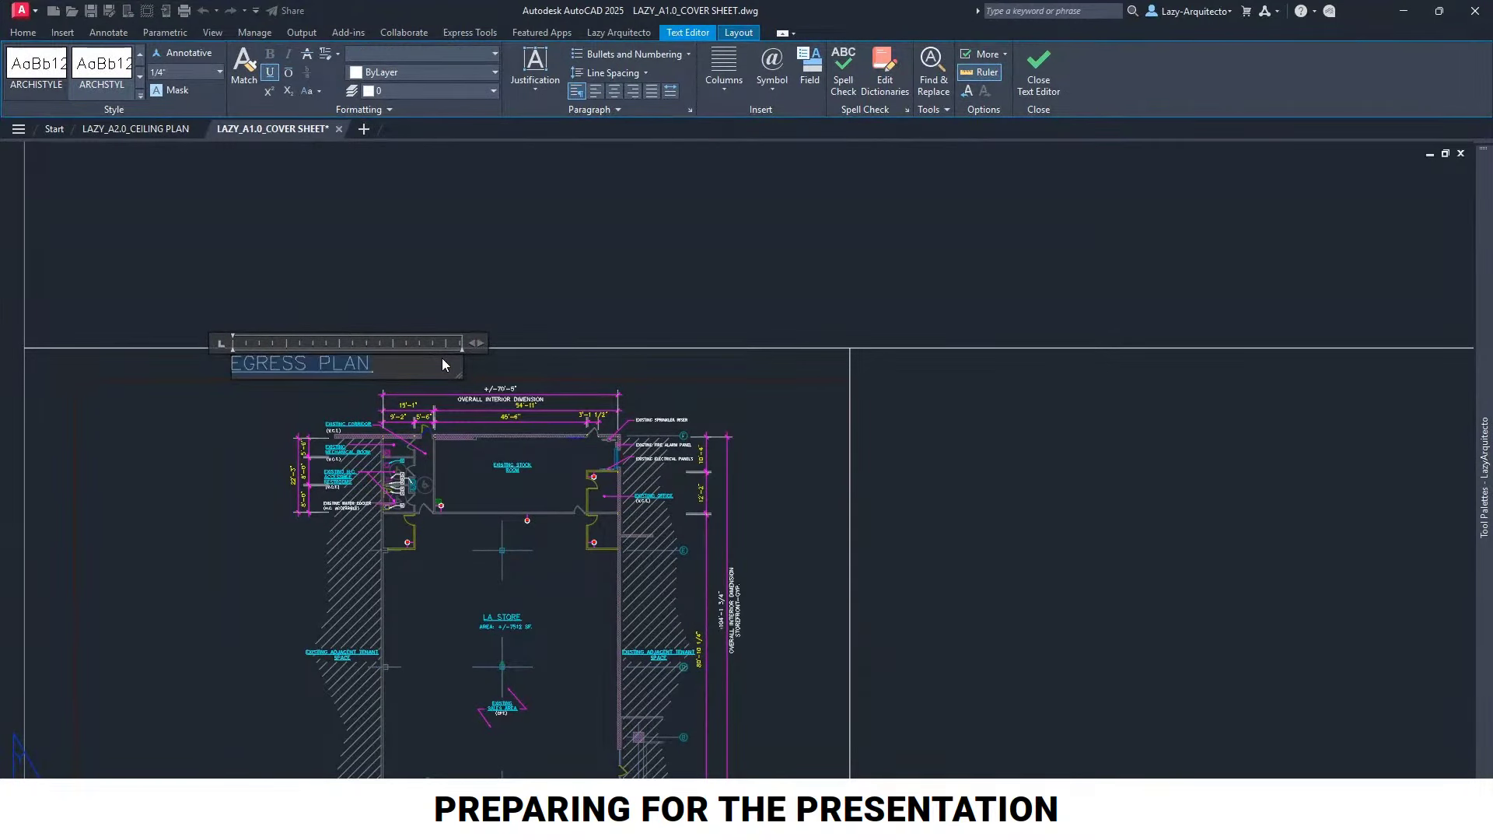
pyautogui.click(462, 315)
pyautogui.scroll(-4, 587, 310)
pyautogui.scroll(3, 584, 319)
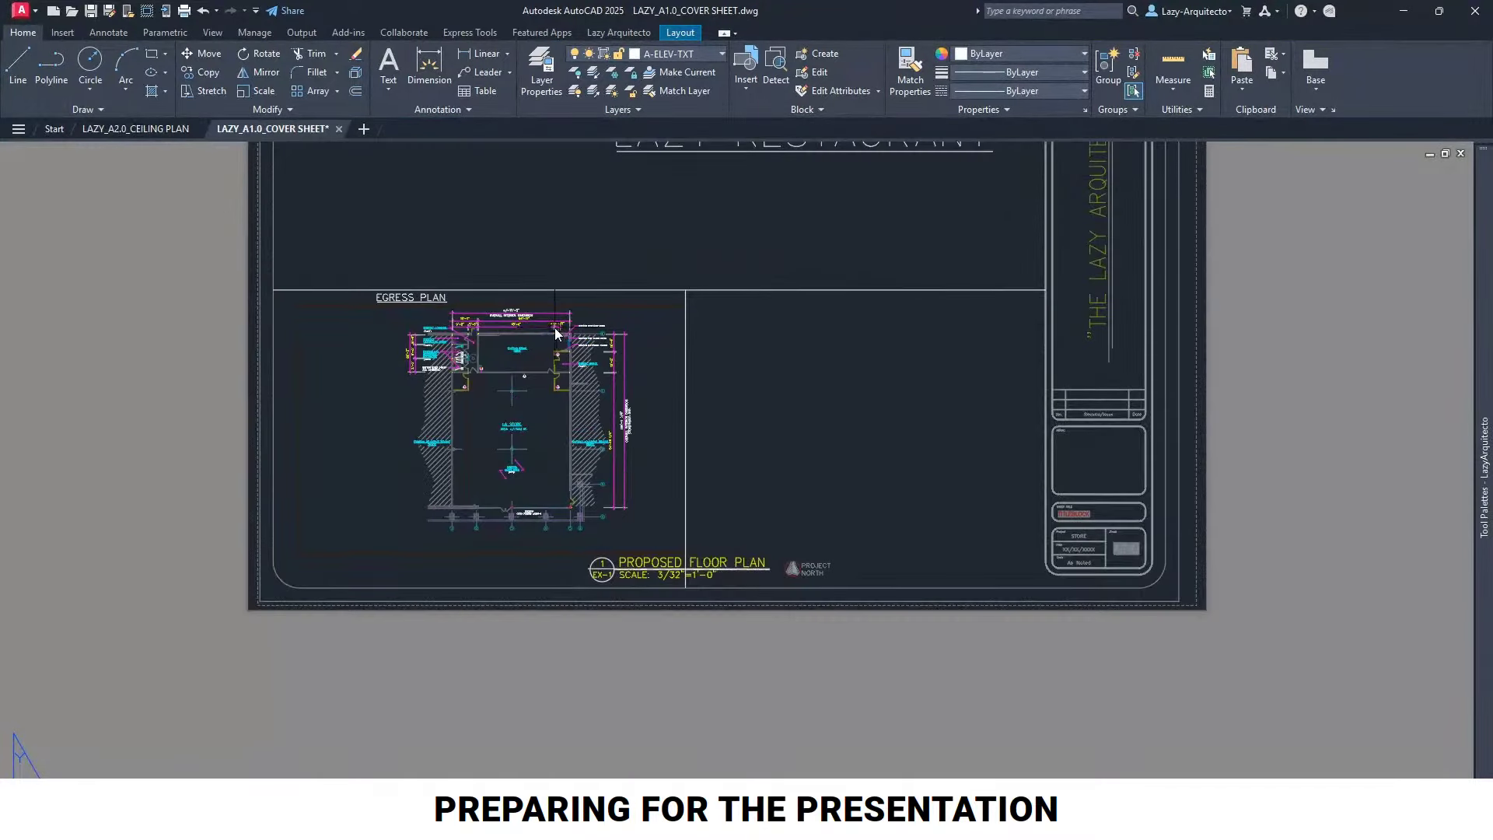
pyautogui.click(587, 291)
pyautogui.write('co')
pyautogui.press('Return')
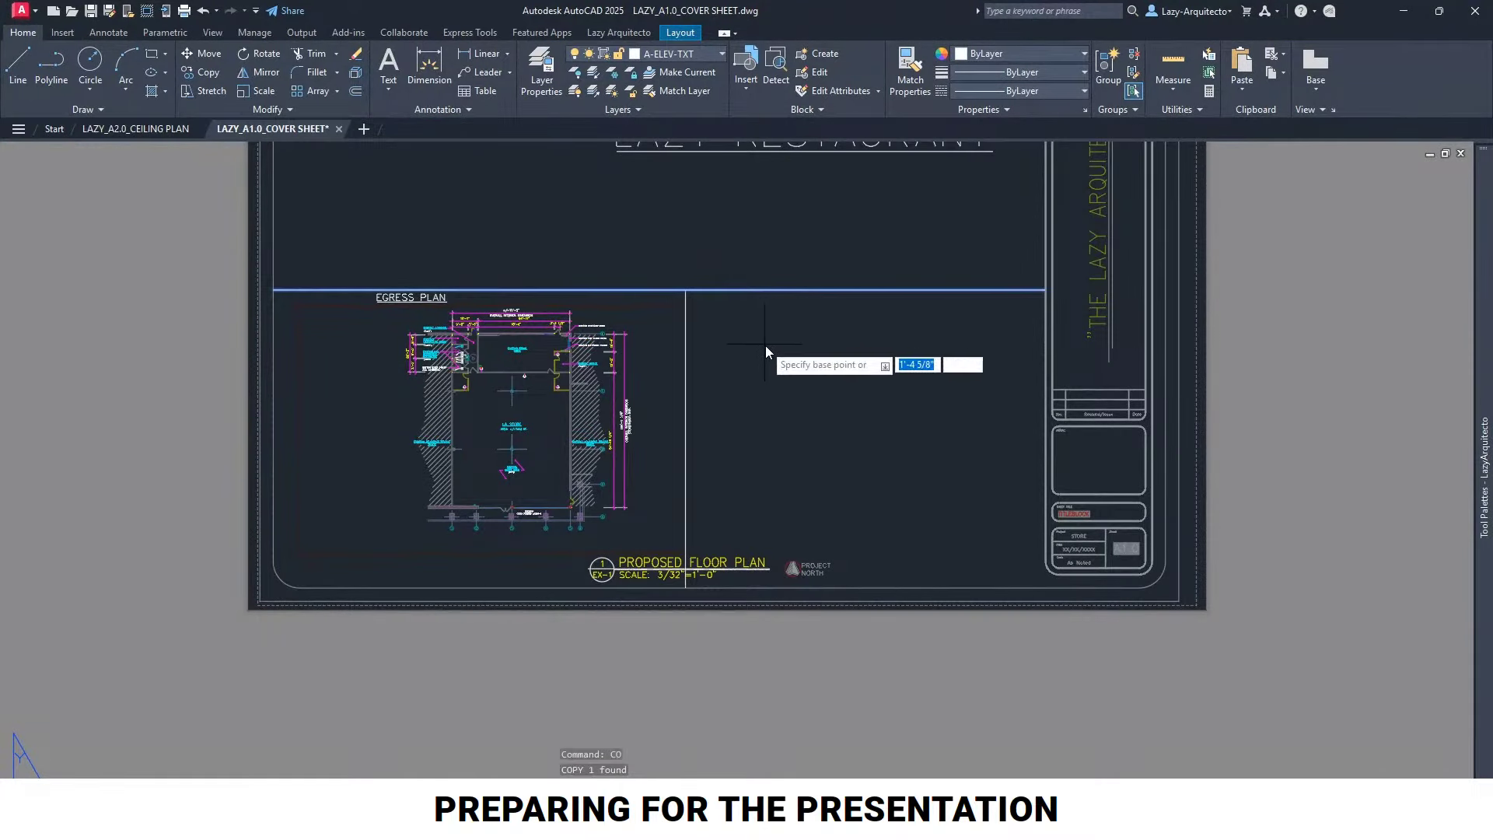
pyautogui.click(772, 353)
pyautogui.press('Escape')
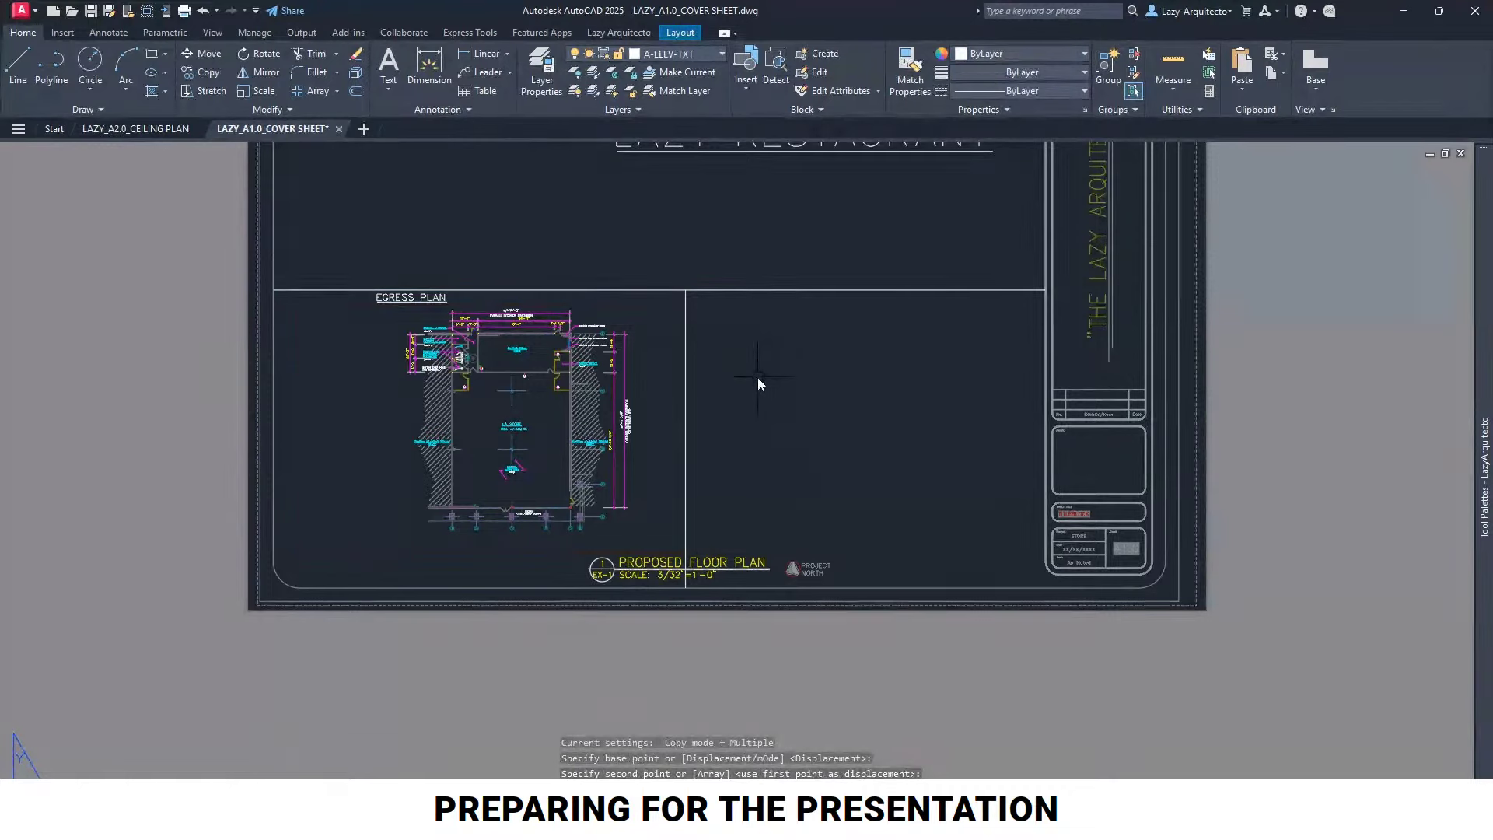
# Copy the horizontal divider a short distance down to form a title strip around "EGRESS PLAN"
pyautogui.click(759, 291)
pyautogui.write('co')
pyautogui.press('Return')
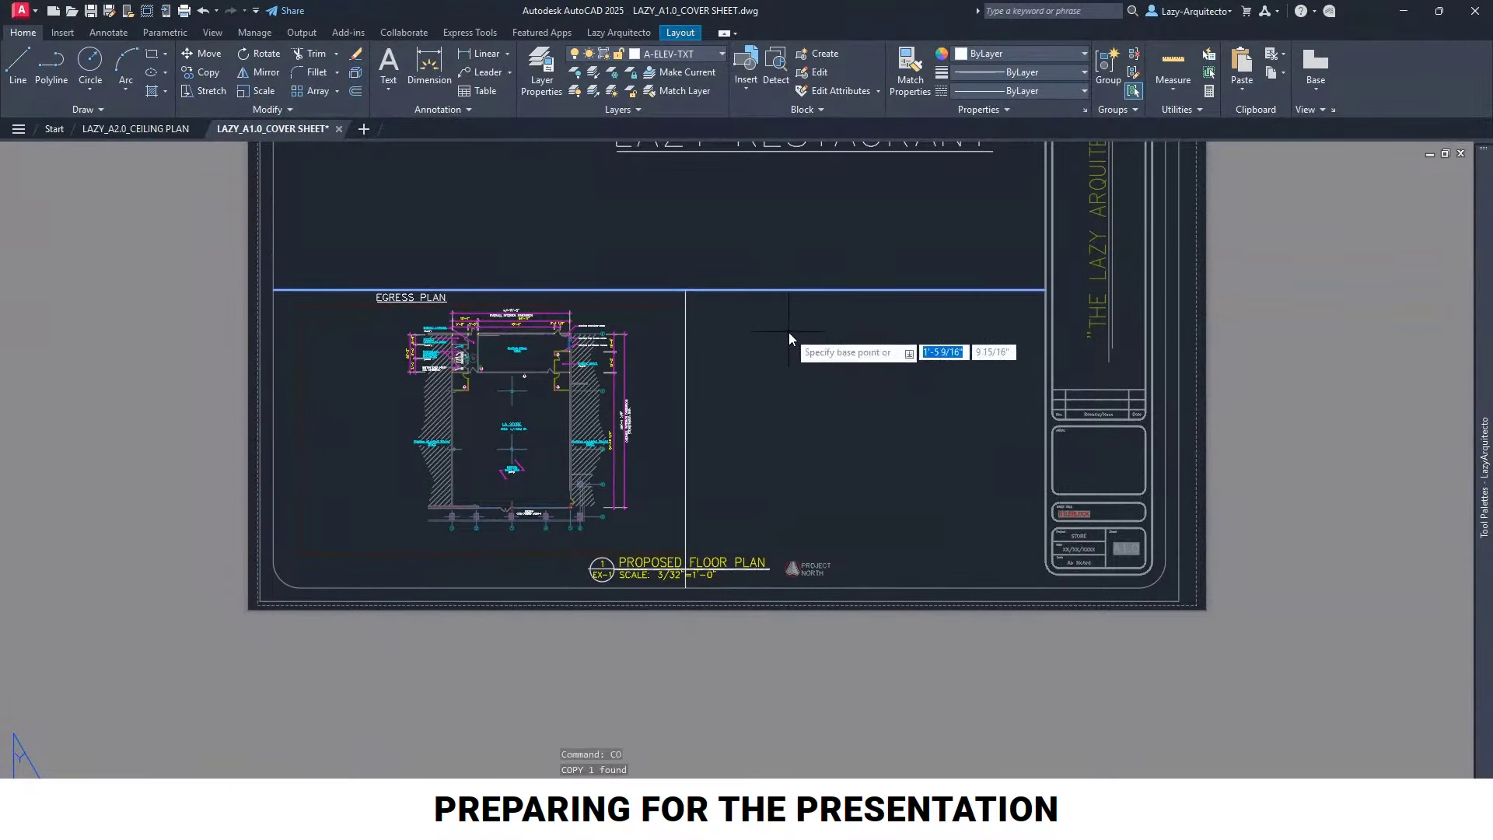
pyautogui.click(788, 334)
pyautogui.click(792, 350)
pyautogui.press('Escape')
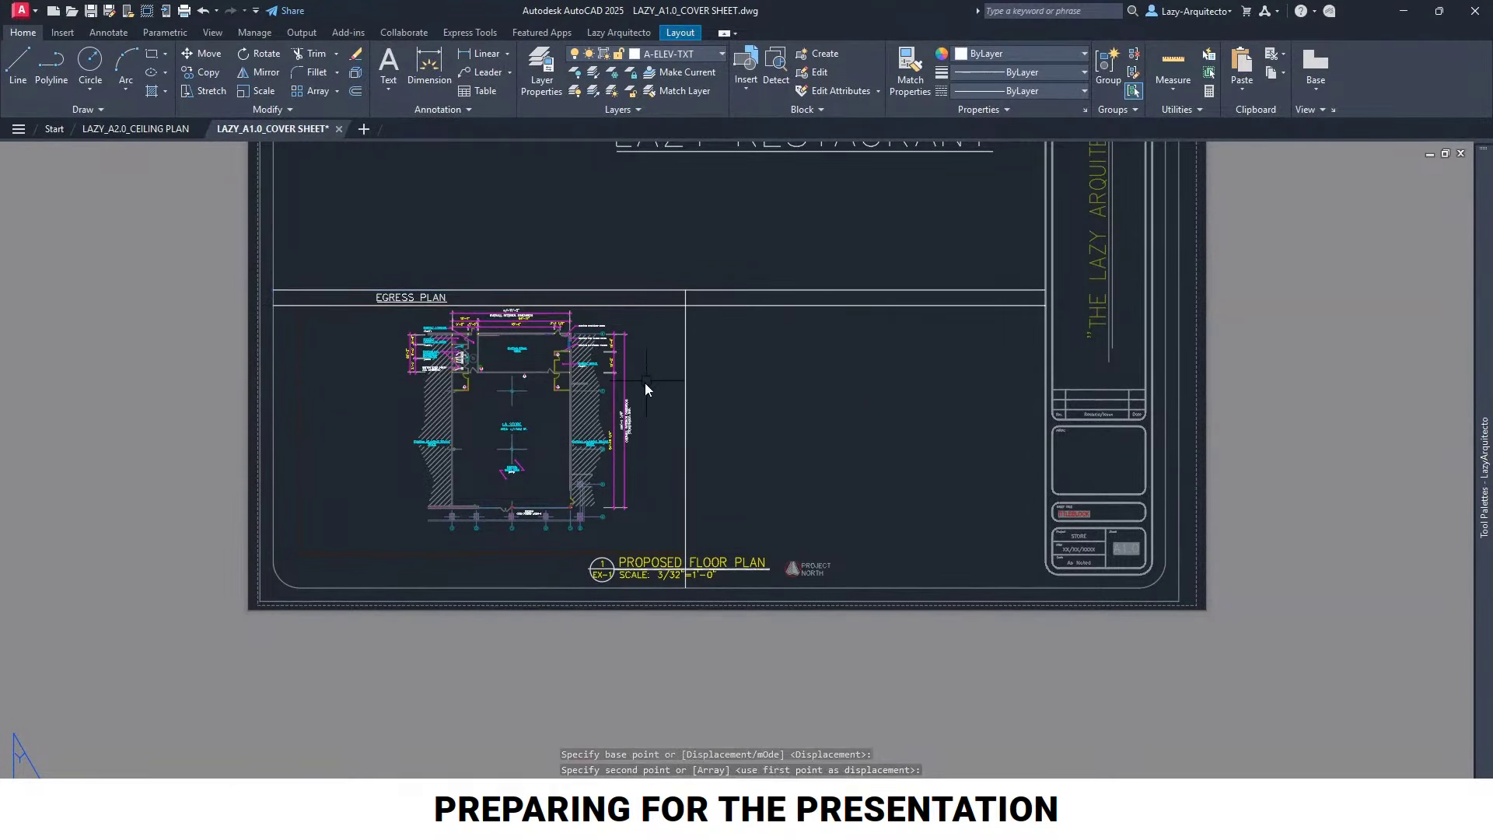
# Delete the "PROPOSED FLOOR PLAN" title tag and move the project north symbol beside the plan's lower-right corner
pyautogui.moveTo(622, 436); pyautogui.dragTo(549, 465, button='middle')
pyautogui.click(580, 592)
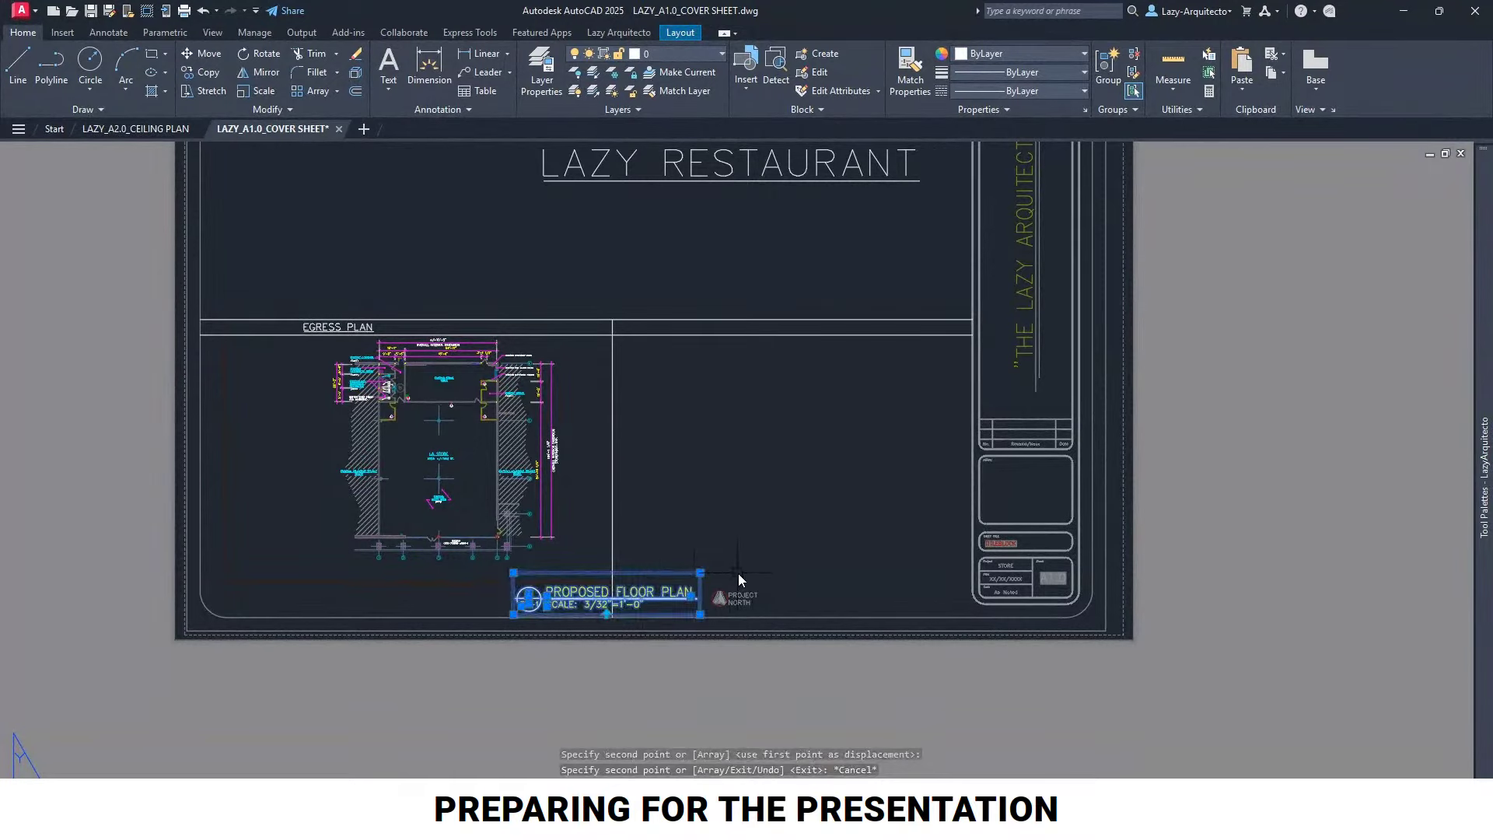
pyautogui.press('Delete')
pyautogui.click(738, 595)
pyautogui.moveTo(738, 595); pyautogui.dragTo(549, 567)
pyautogui.press('Escape')
# Move the floor plan viewport slightly down and west, clear of the title strip, and save the drawing
pyautogui.doubleClick(330, 494)
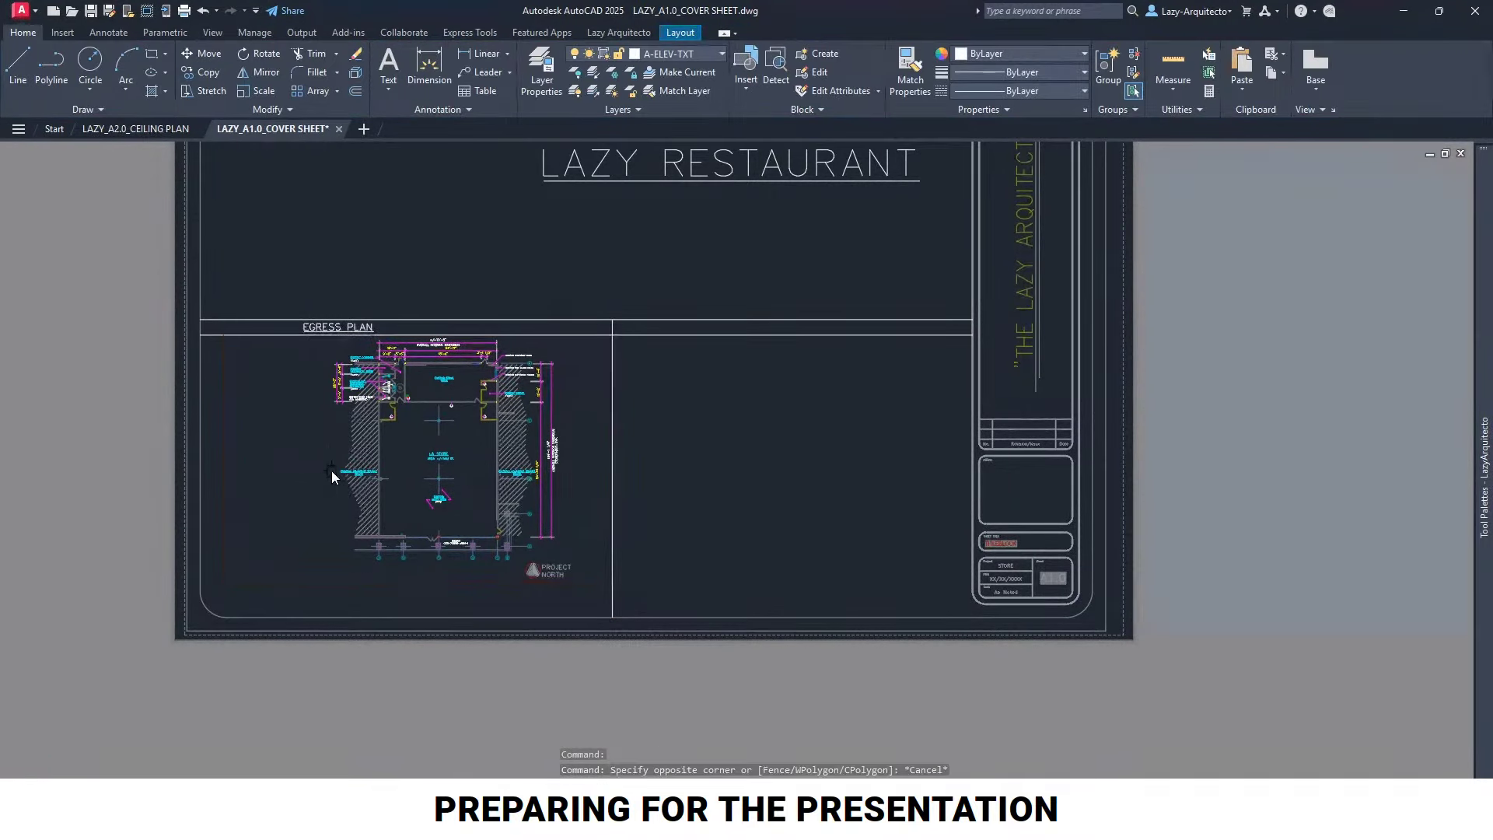
pyautogui.moveTo(332, 470); pyautogui.dragTo(316, 483, button='middle')
pyautogui.doubleClick(311, 600)
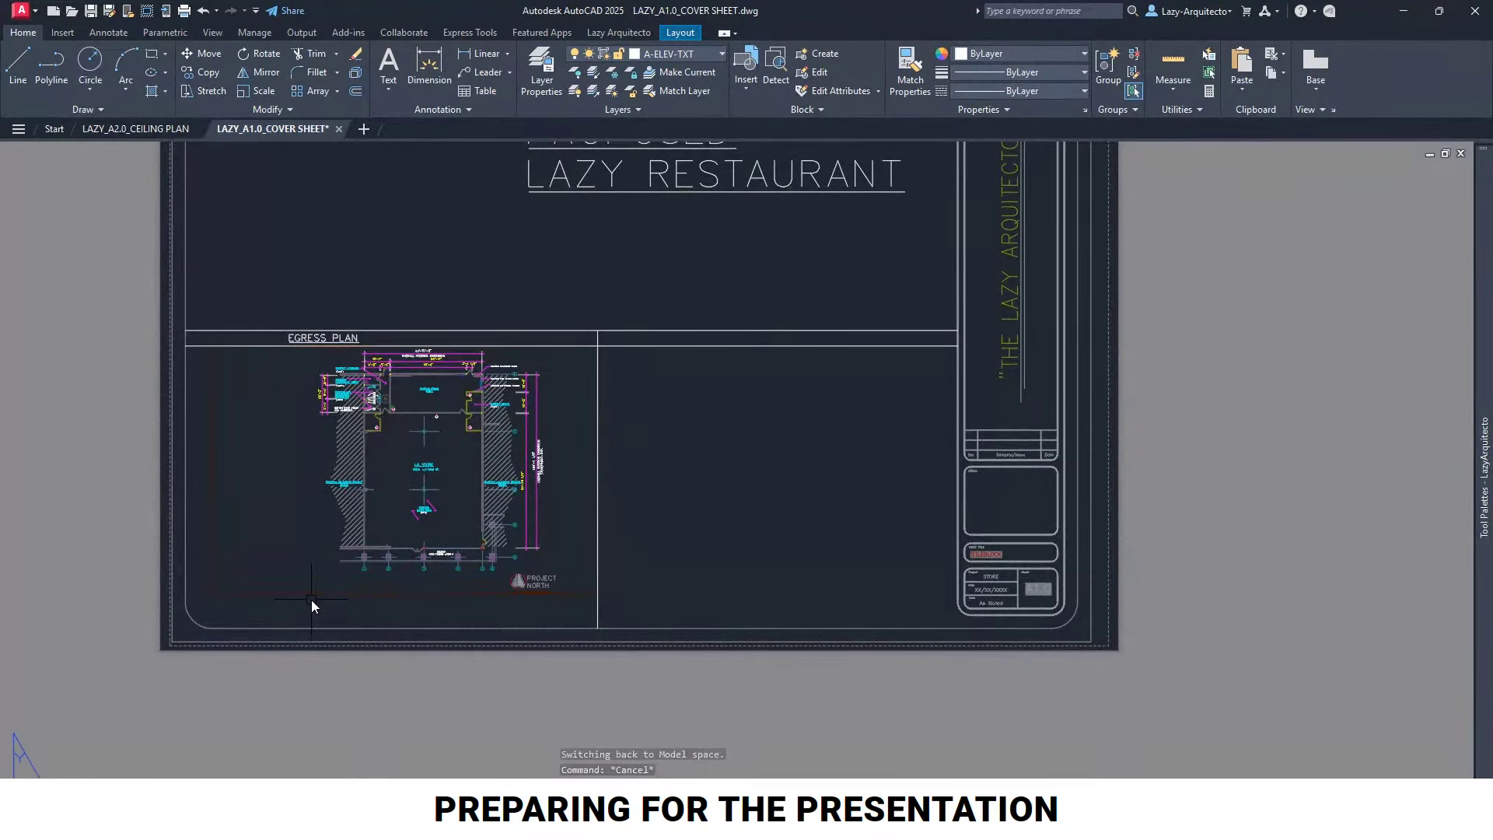
pyautogui.click(310, 594)
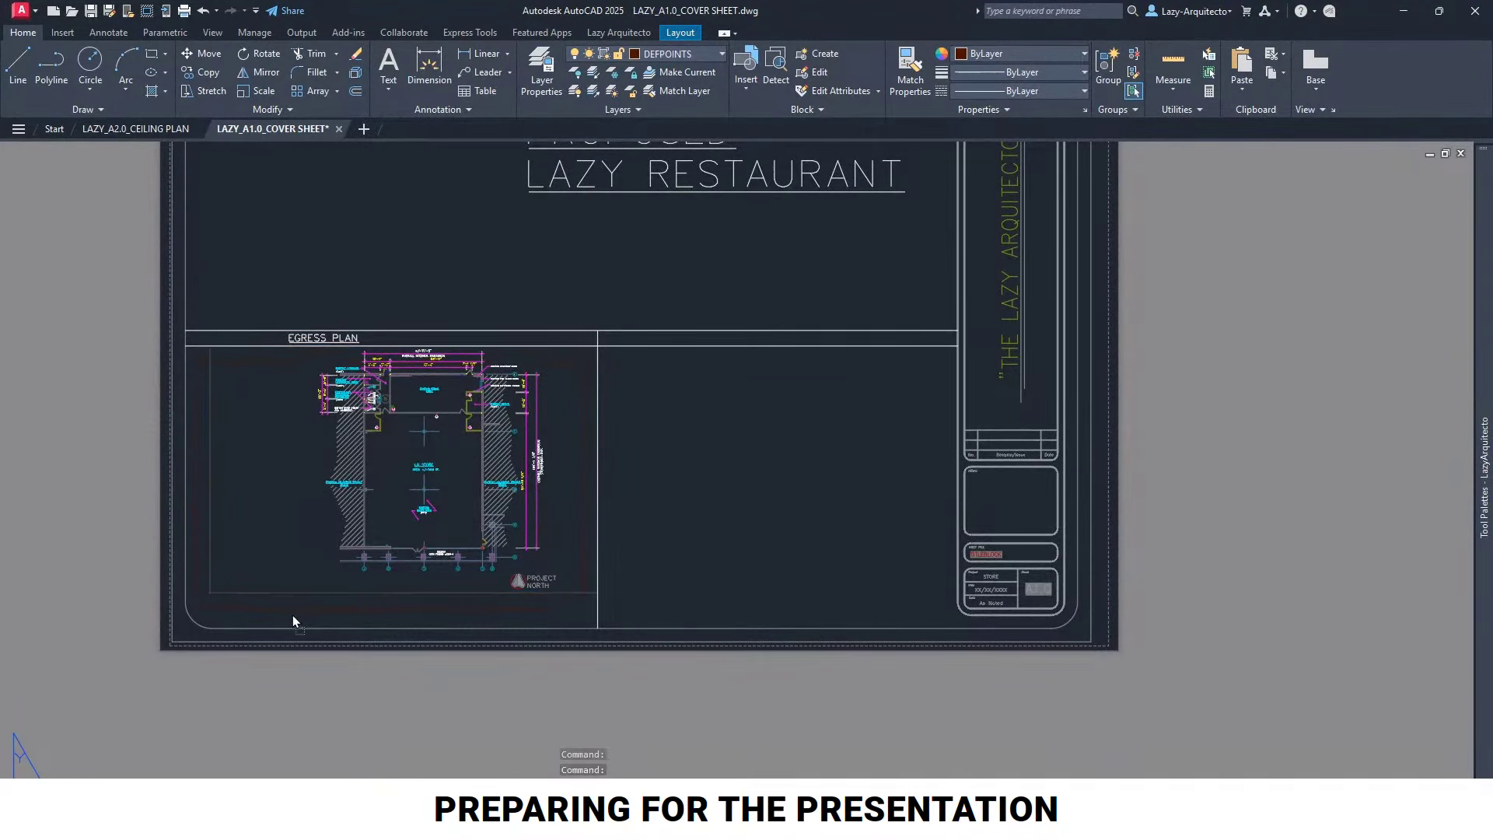
pyautogui.press('Escape')
pyautogui.scroll(-3, 467, 536)
pyautogui.scroll(3, 540, 414)
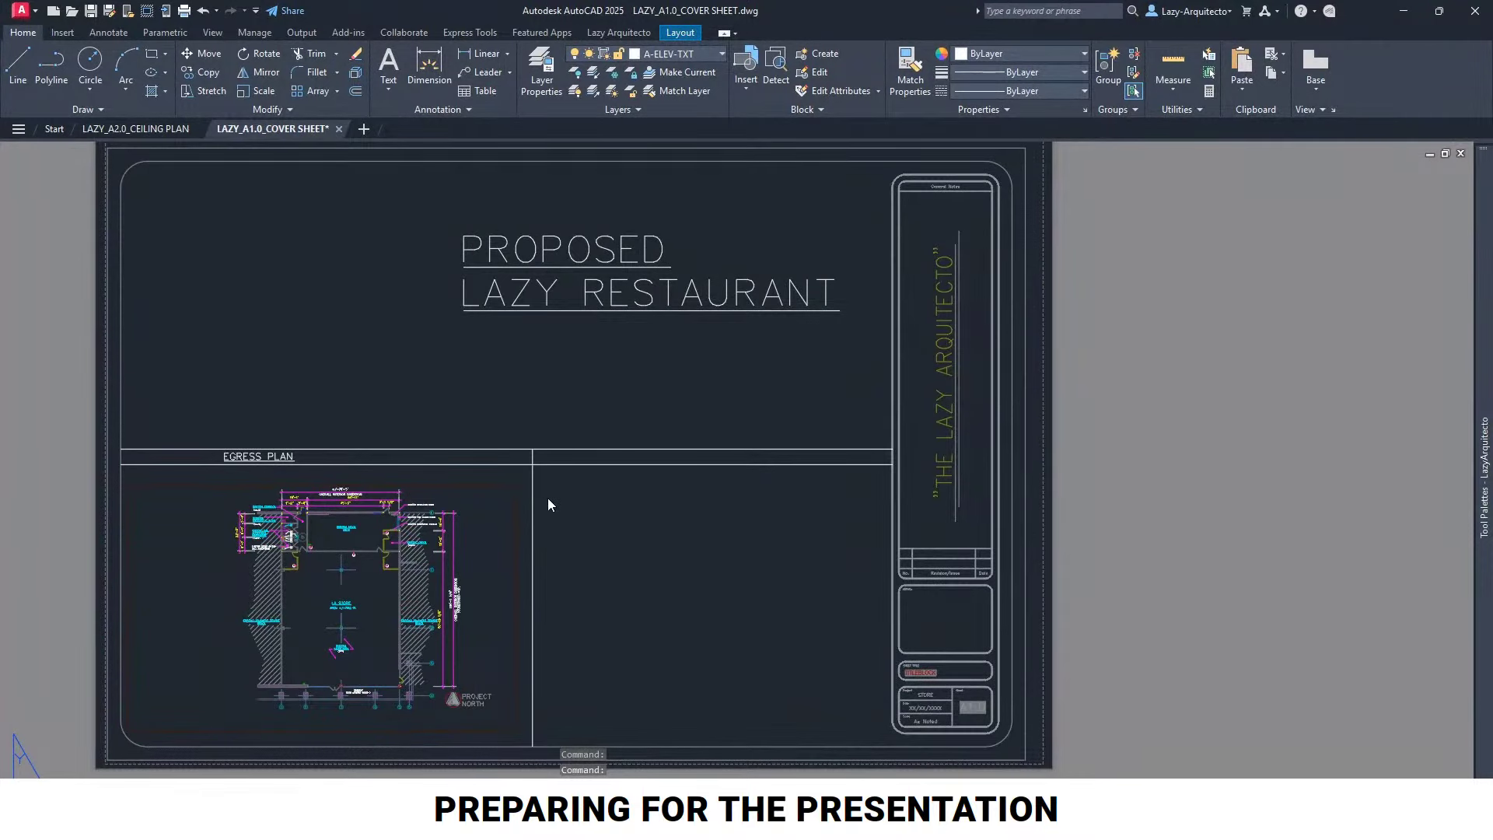
pyautogui.hotkey('ctrl', 's')
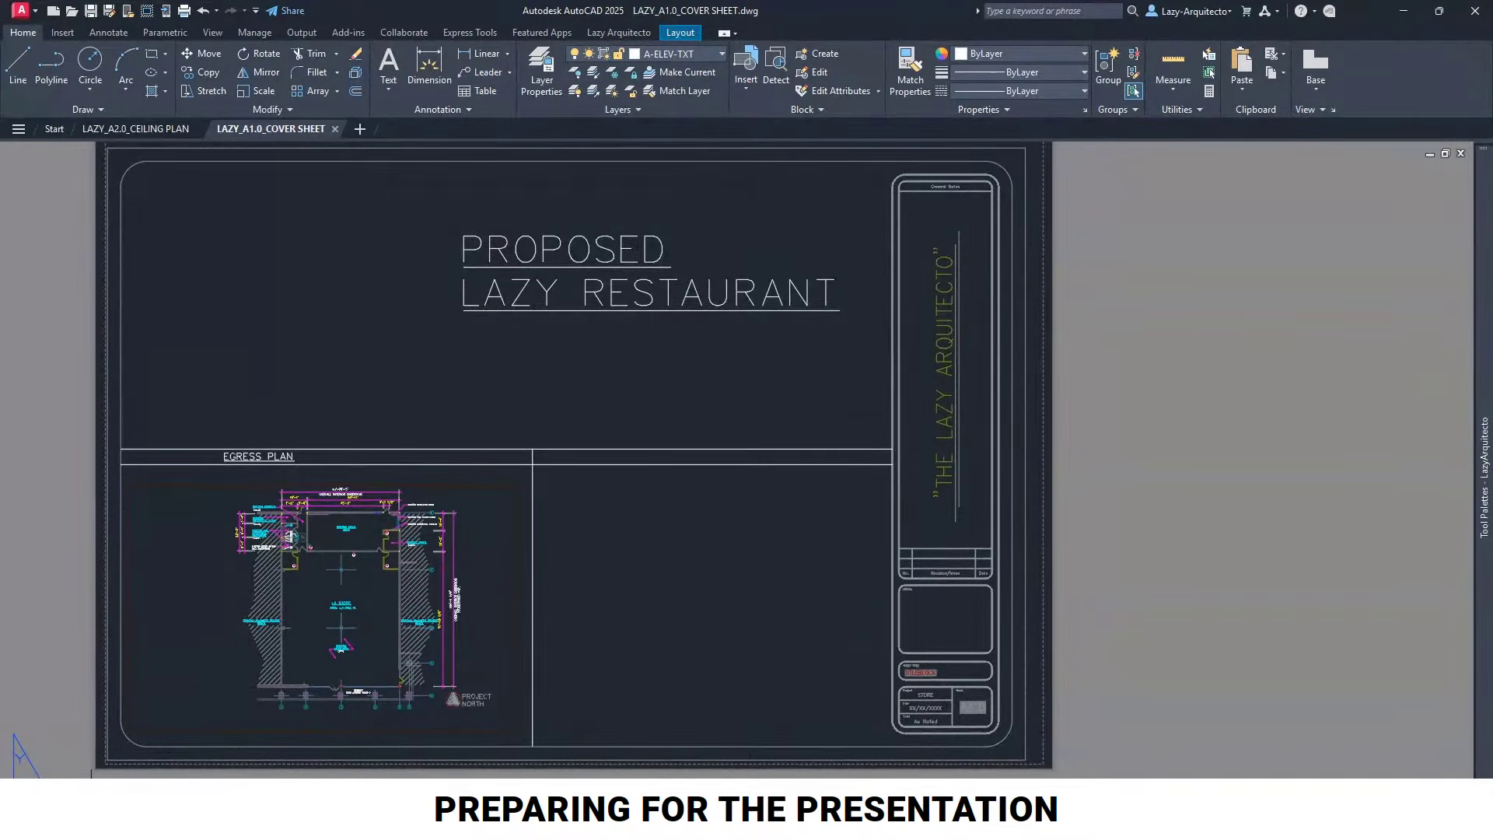
# Switch to model space and freeze the A-Dim layer of the interior dimensions with LAYFRZ
pyautogui.moveTo(46, 773)
pyautogui.click(48, 770)
pyautogui.scroll(-5, 537, 474)
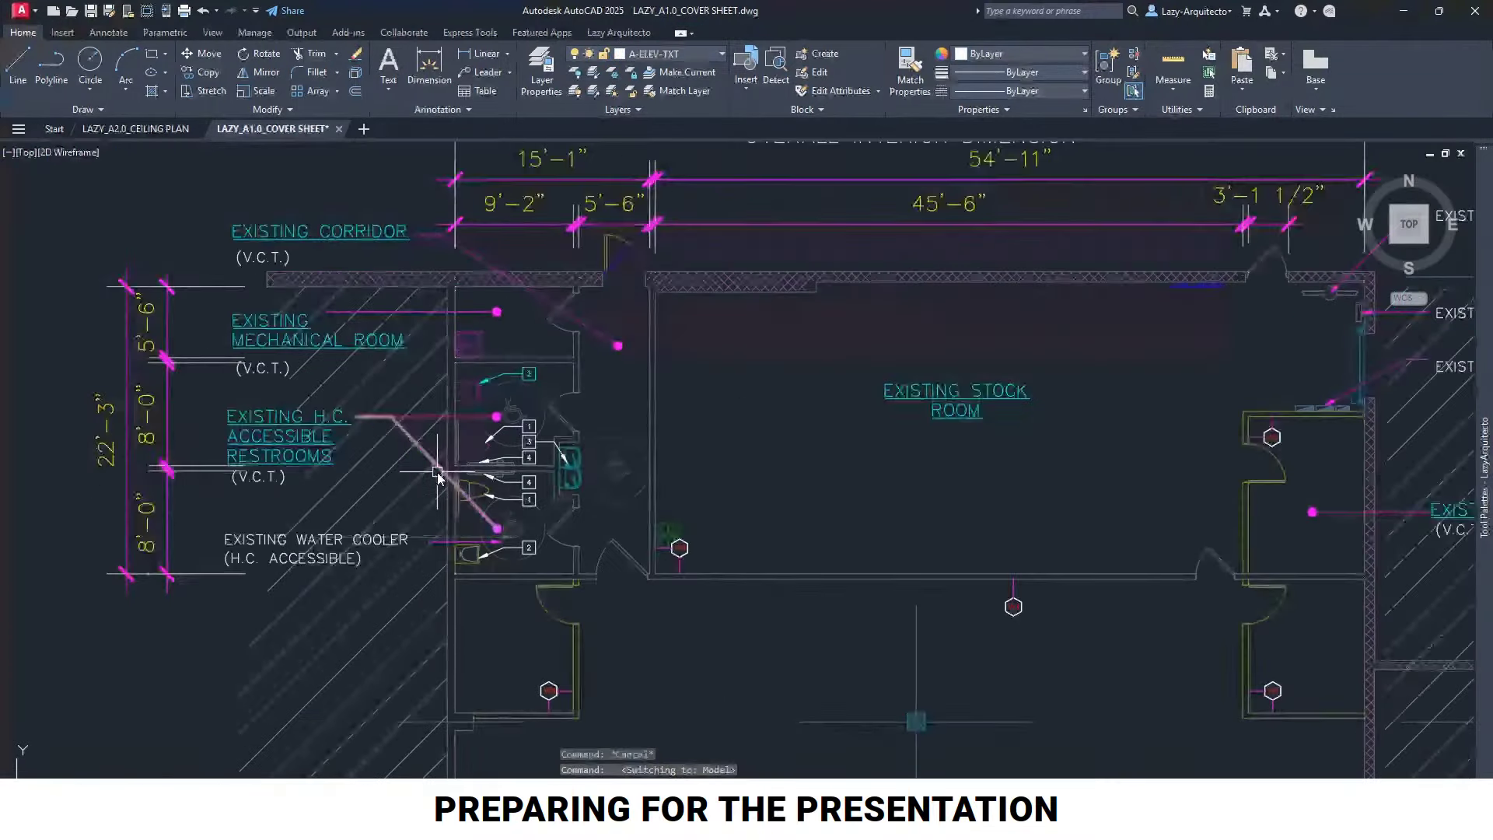
pyautogui.scroll(3, 710, 381)
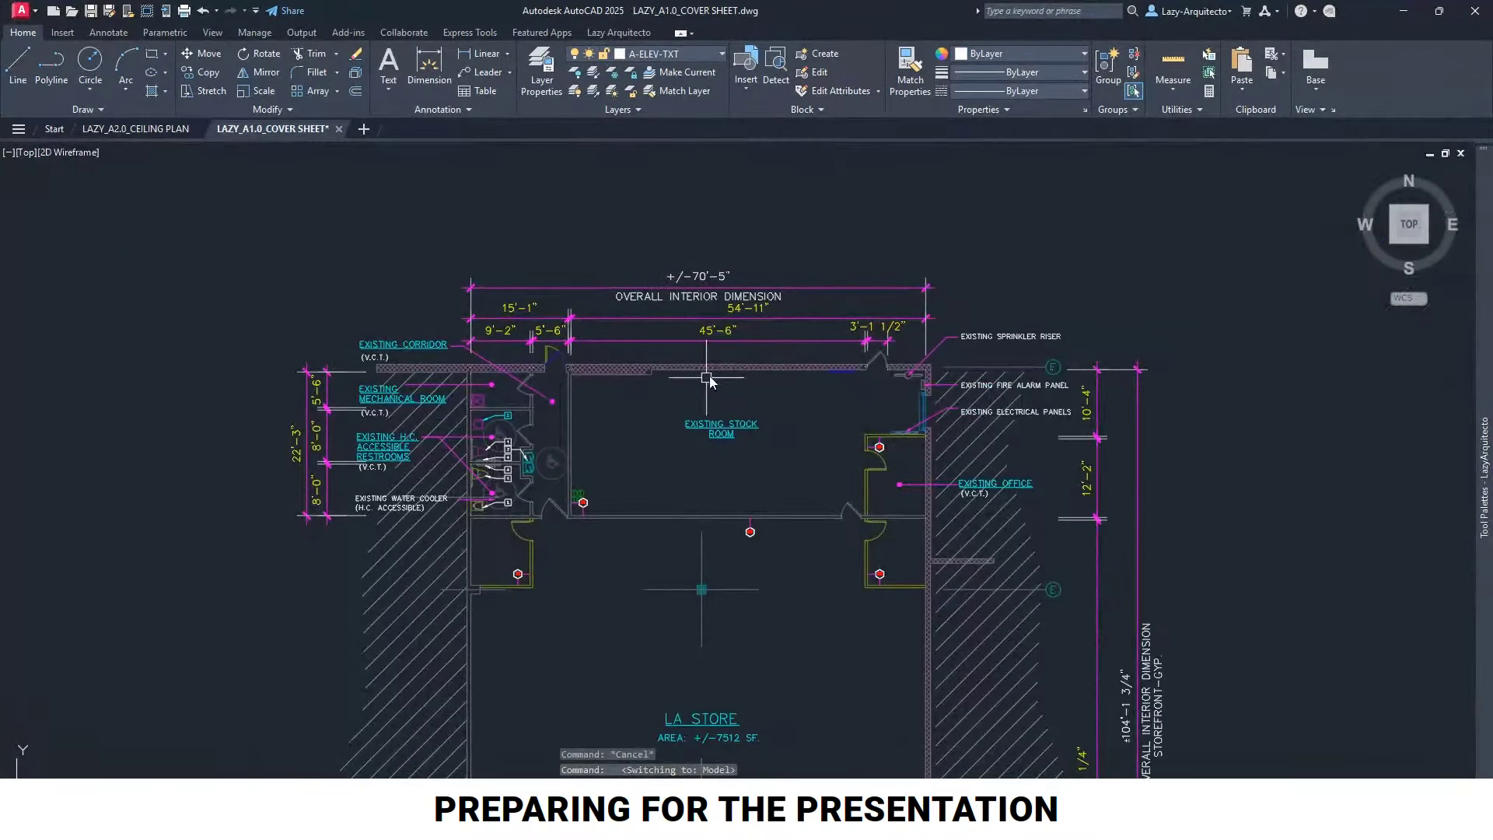
pyautogui.doubleClick(704, 424)
pyautogui.write('LAYFRZ')
pyautogui.press('Return')
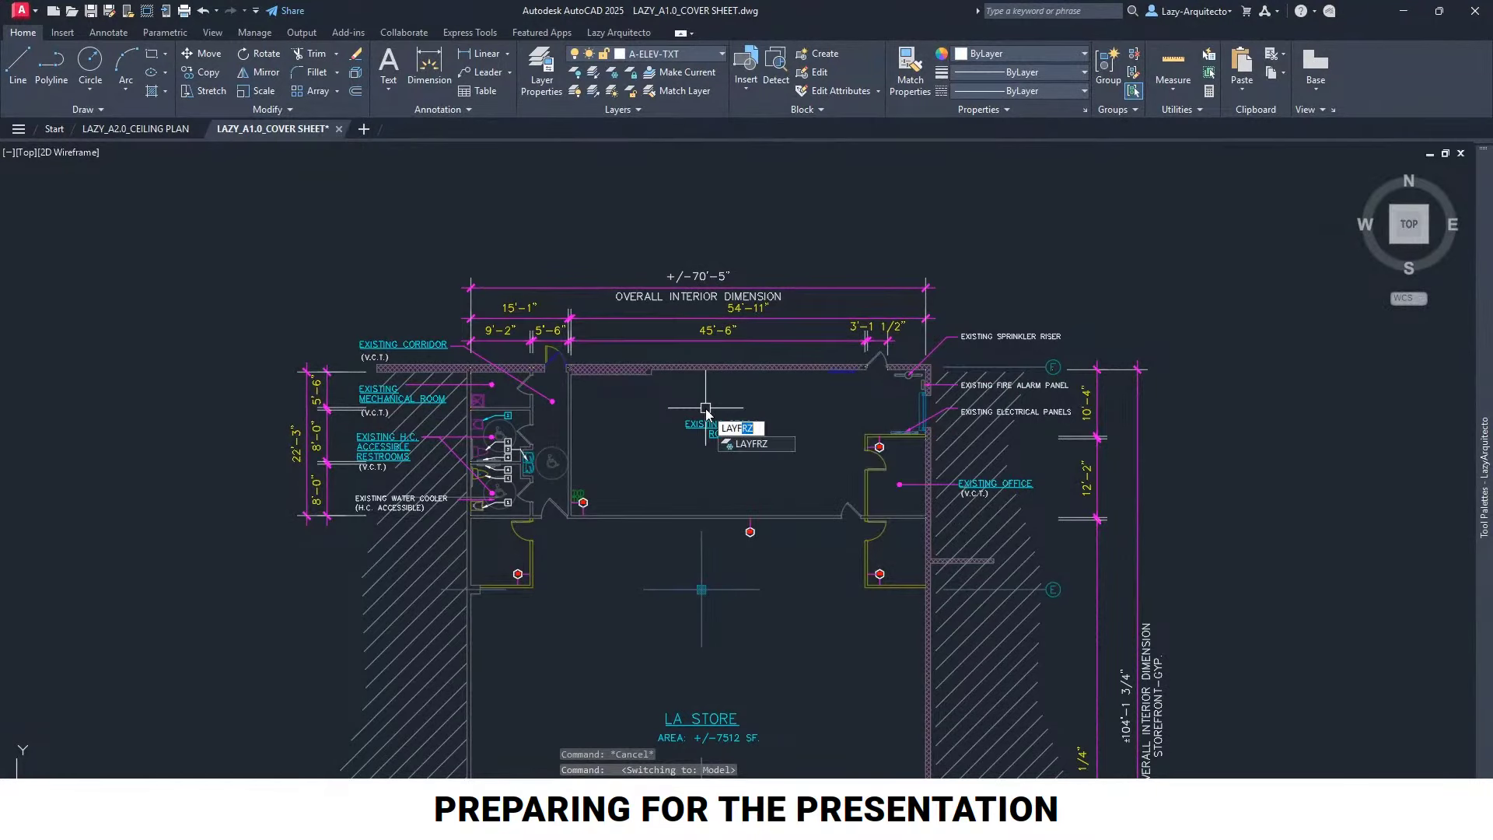
pyautogui.click(693, 339)
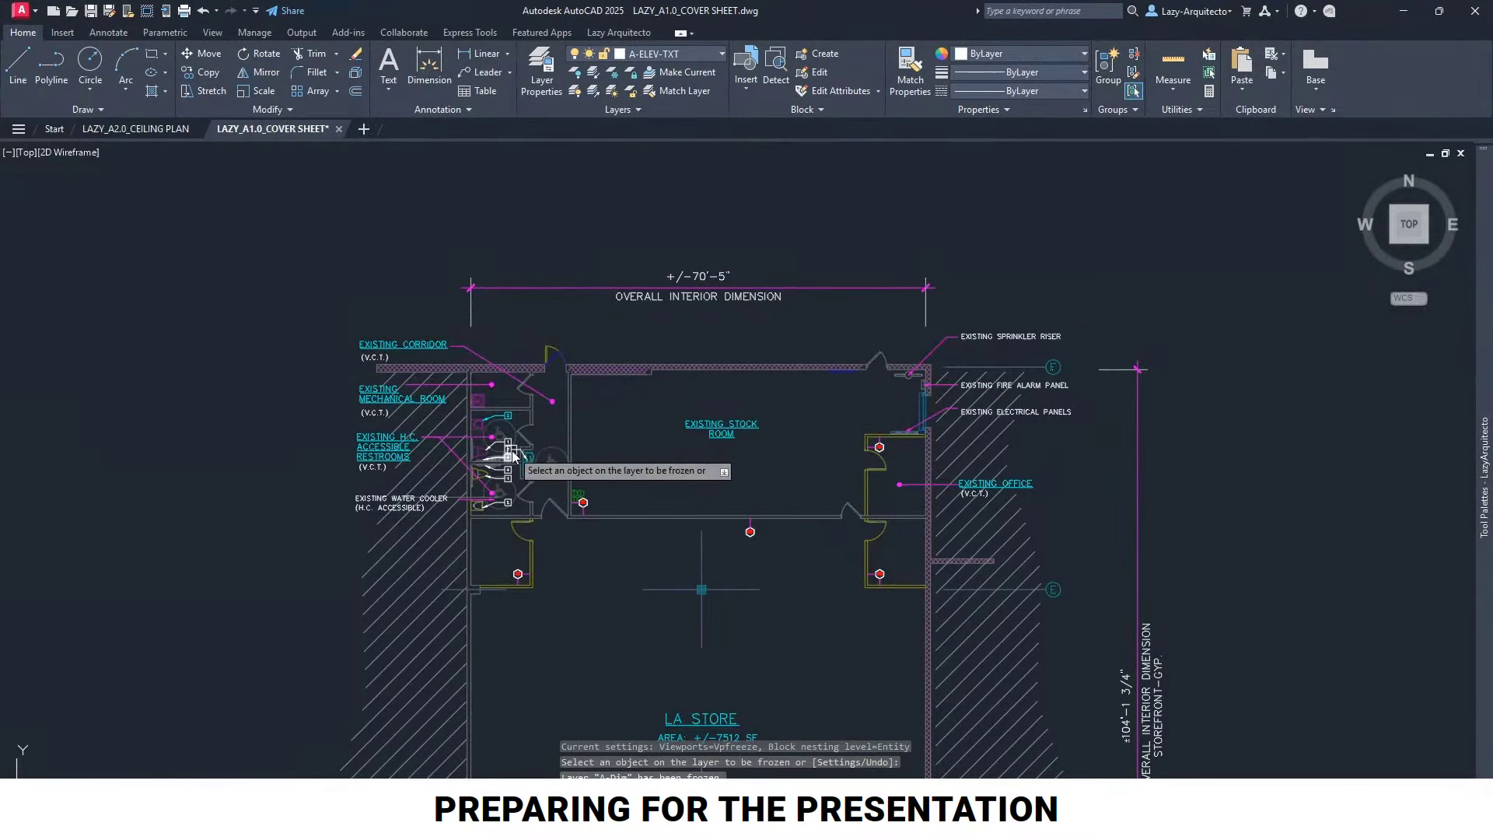
# Freeze the room name and note layers, including X-Room Name and X-TEXT, by picking their objects in the plan
pyautogui.scroll(3, 520, 455)
pyautogui.click(495, 403)
pyautogui.click(493, 405)
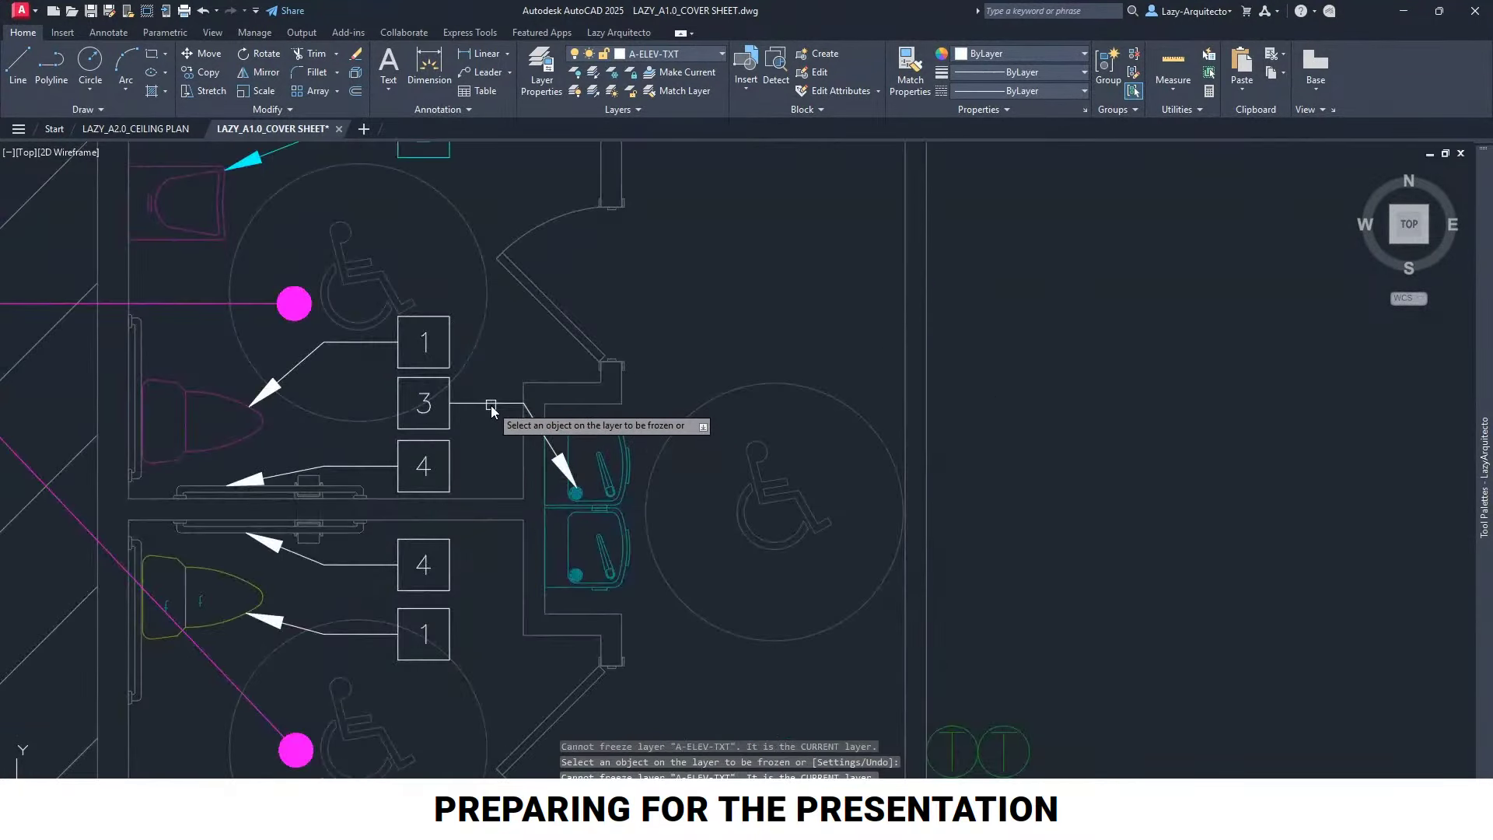
pyautogui.scroll(-1, 492, 404)
pyautogui.click(430, 270)
pyautogui.scroll(-3, 467, 370)
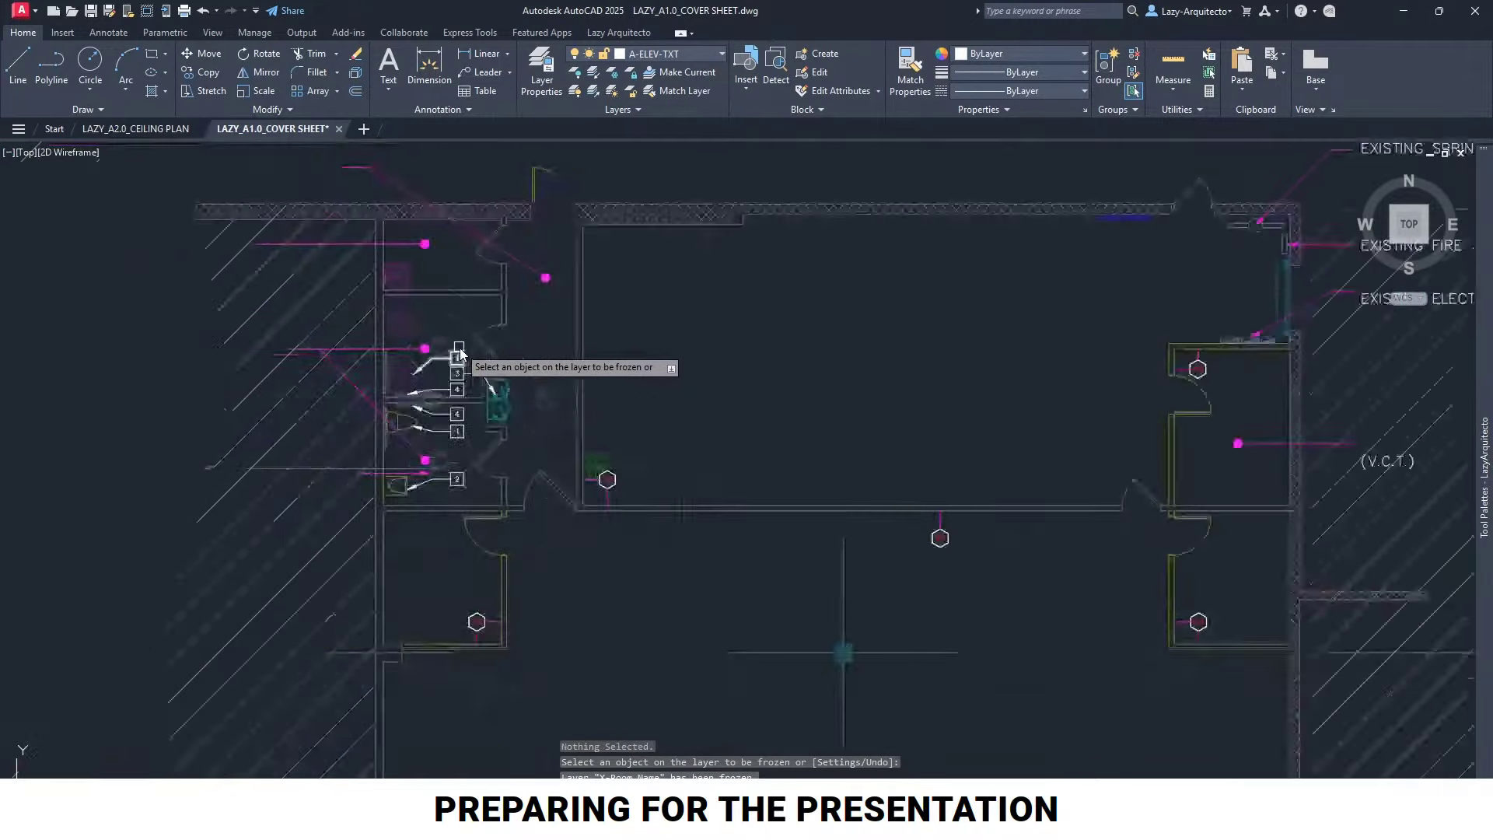
pyautogui.click(519, 264)
pyautogui.scroll(-3, 520, 265)
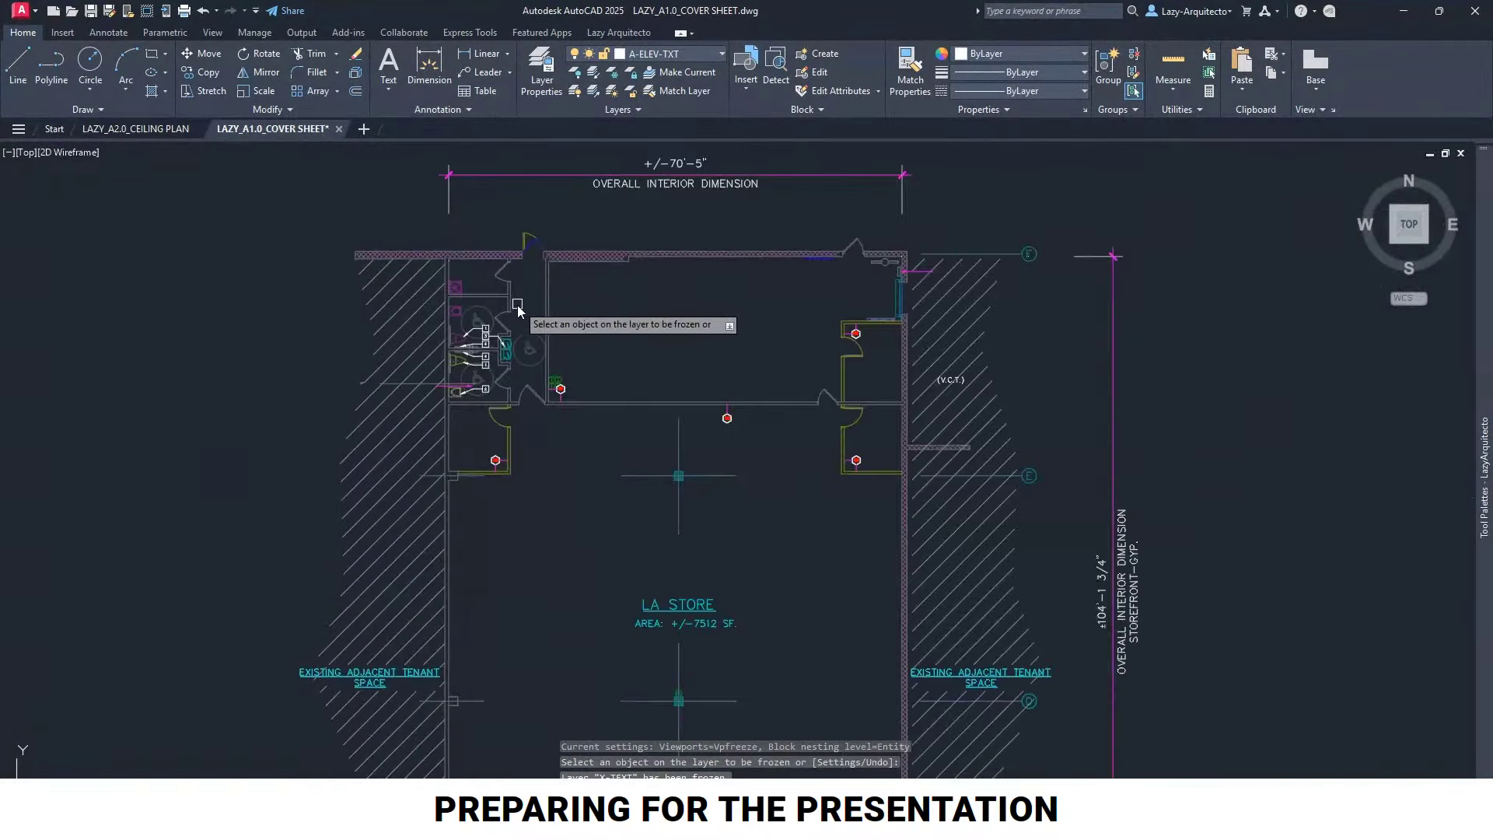
# Try freezing the layer of the W3 wall tag below the stock room, and undo that freeze
pyautogui.scroll(5, 734, 408)
pyautogui.click(734, 408)
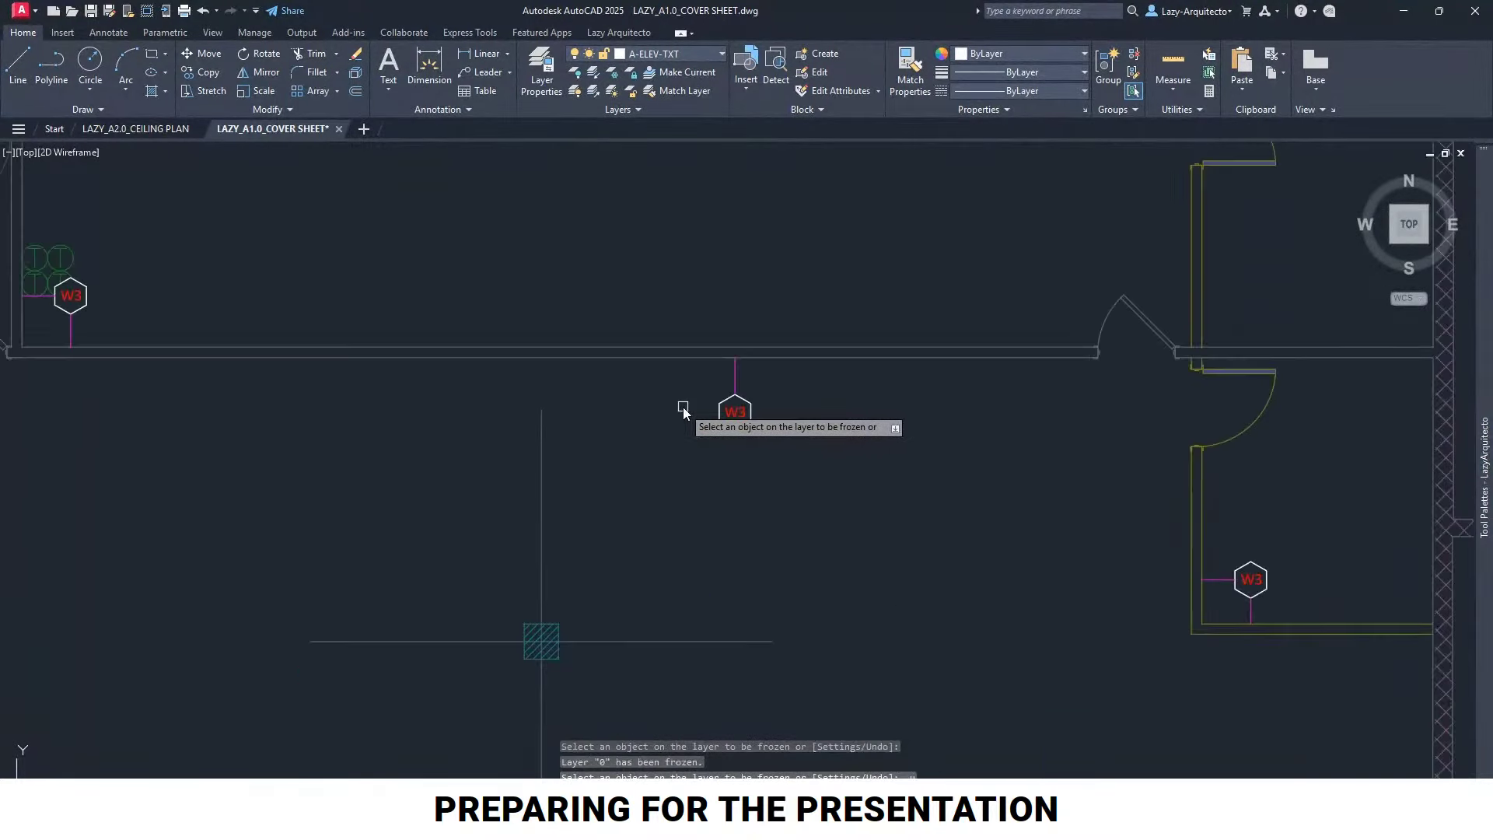
pyautogui.scroll(-3, 673, 412)
pyautogui.scroll(-3, 674, 412)
pyautogui.write('u')
pyautogui.press('Return')
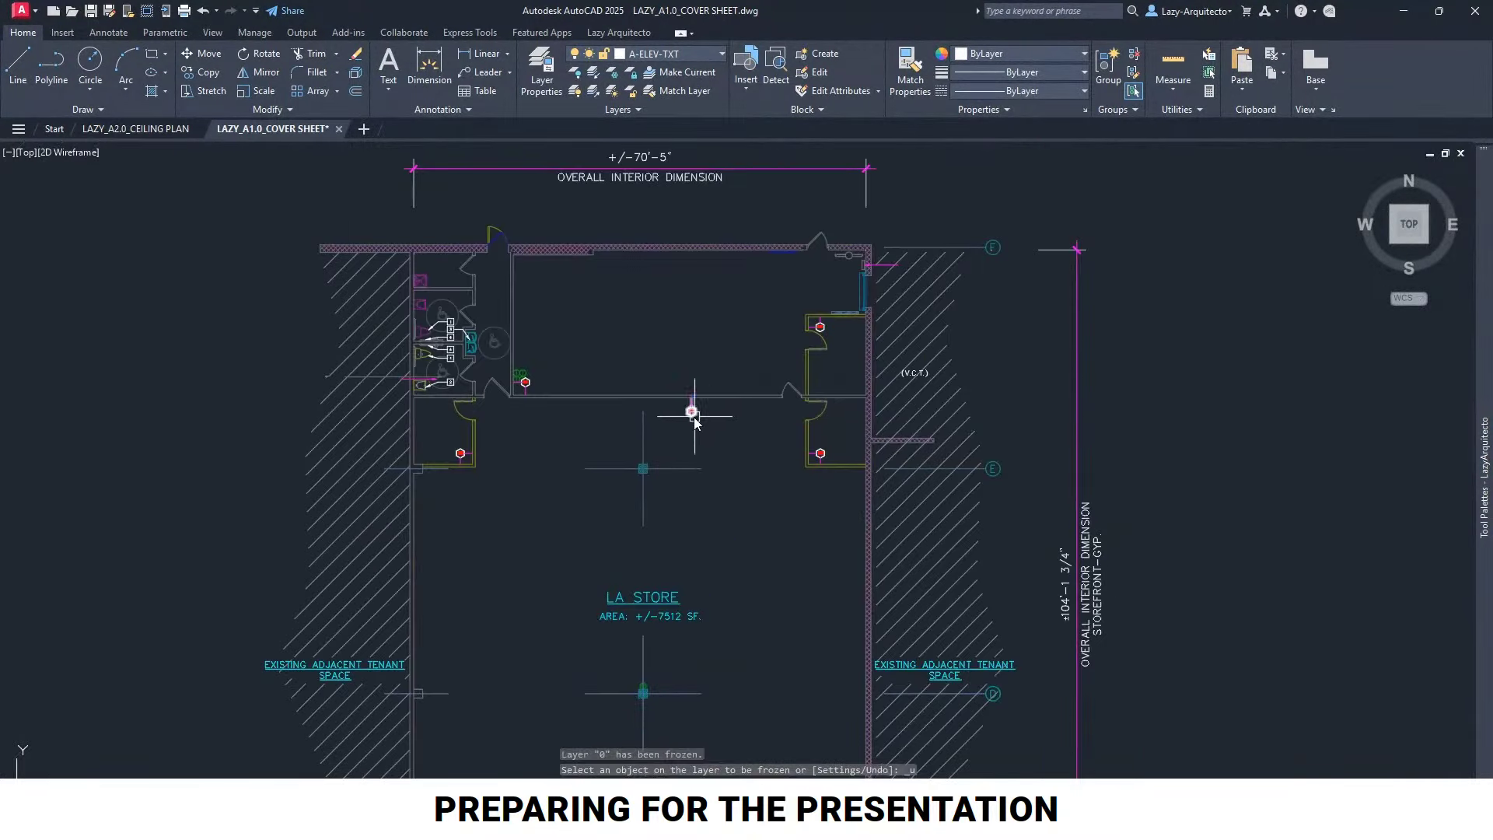
# End the layer freeze and erase all wall tags like the one below the stock room using Select Similar
pyautogui.press('Escape')
pyautogui.rightClick(675, 337)
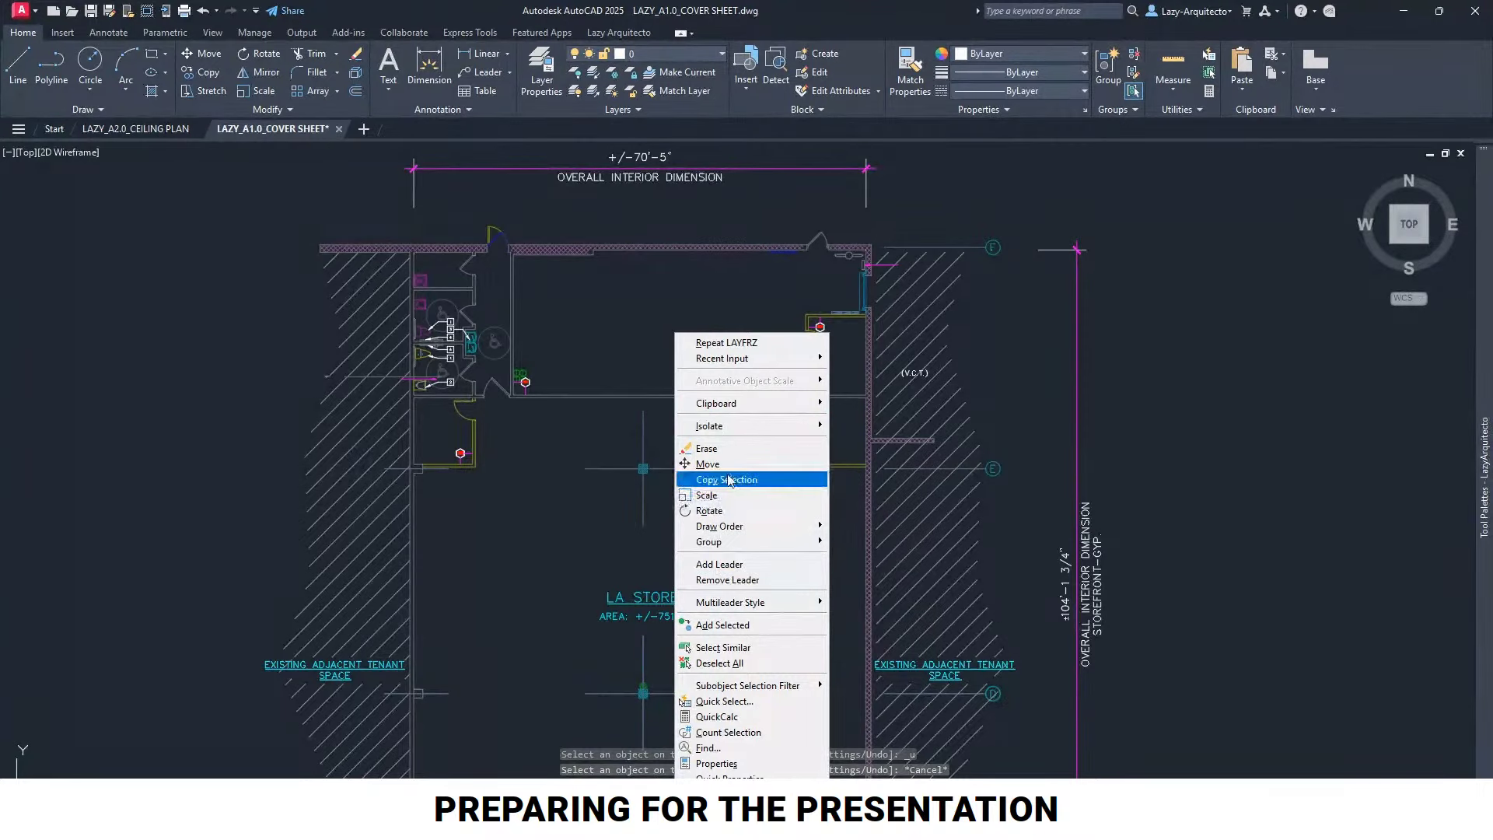
pyautogui.click(758, 647)
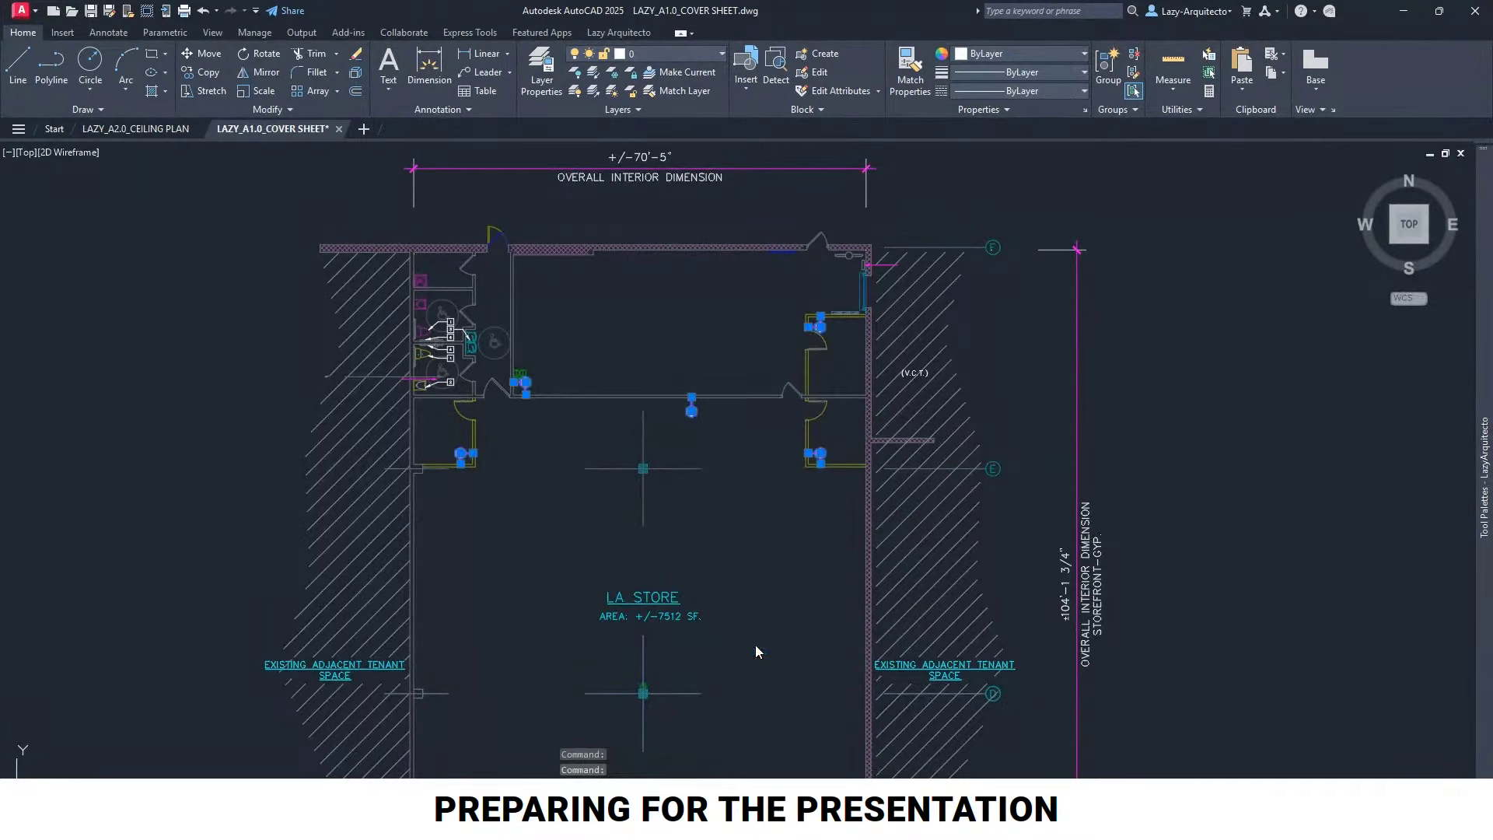
pyautogui.press('Delete')
# Erase all numbered leader tags at the restroom fixtures using Select Similar
pyautogui.scroll(5, 443, 366)
pyautogui.click(478, 419)
pyautogui.rightClick(682, 528)
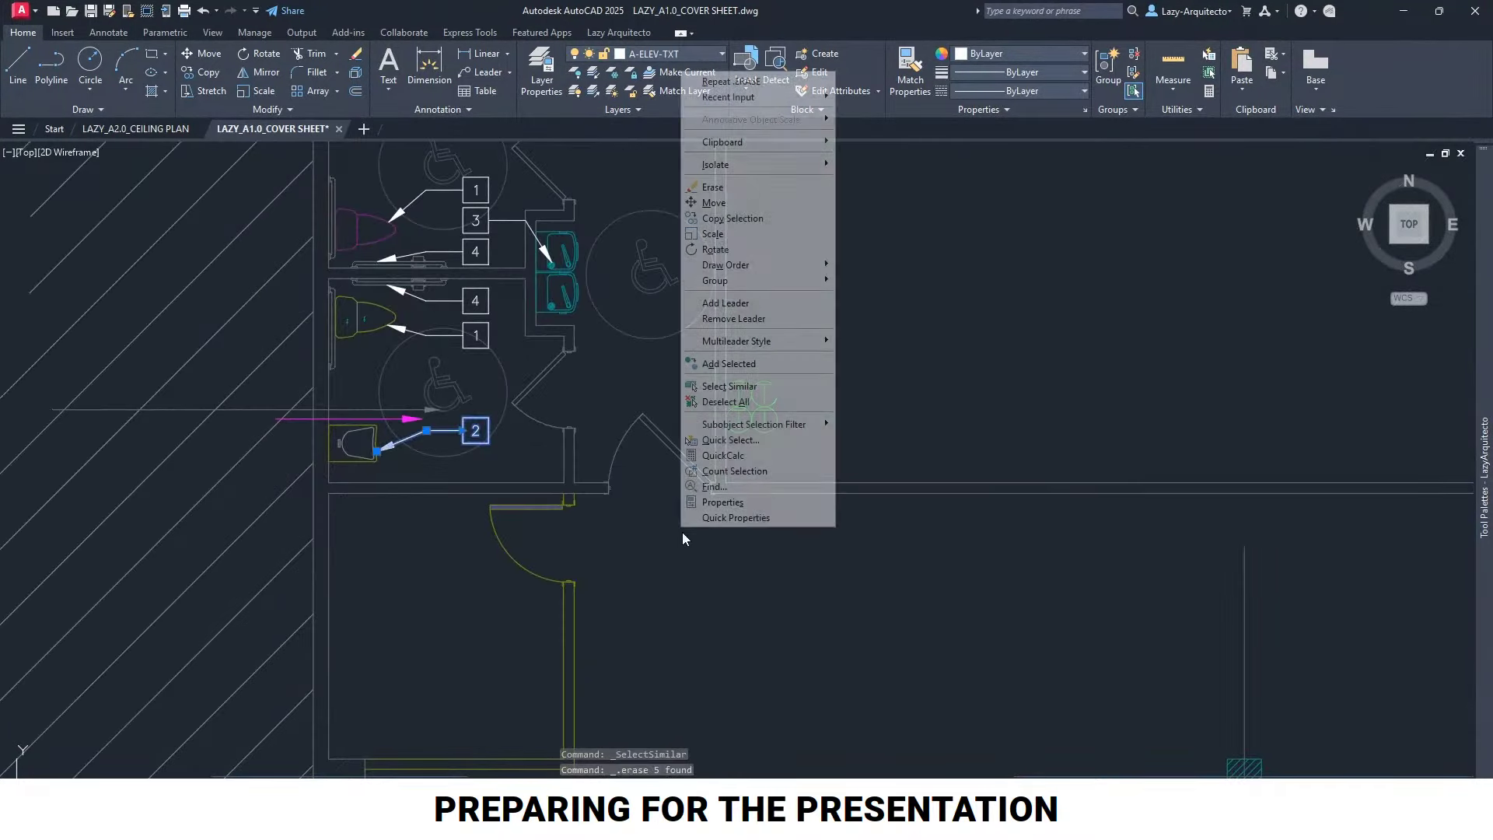
pyautogui.click(746, 386)
pyautogui.press('Delete')
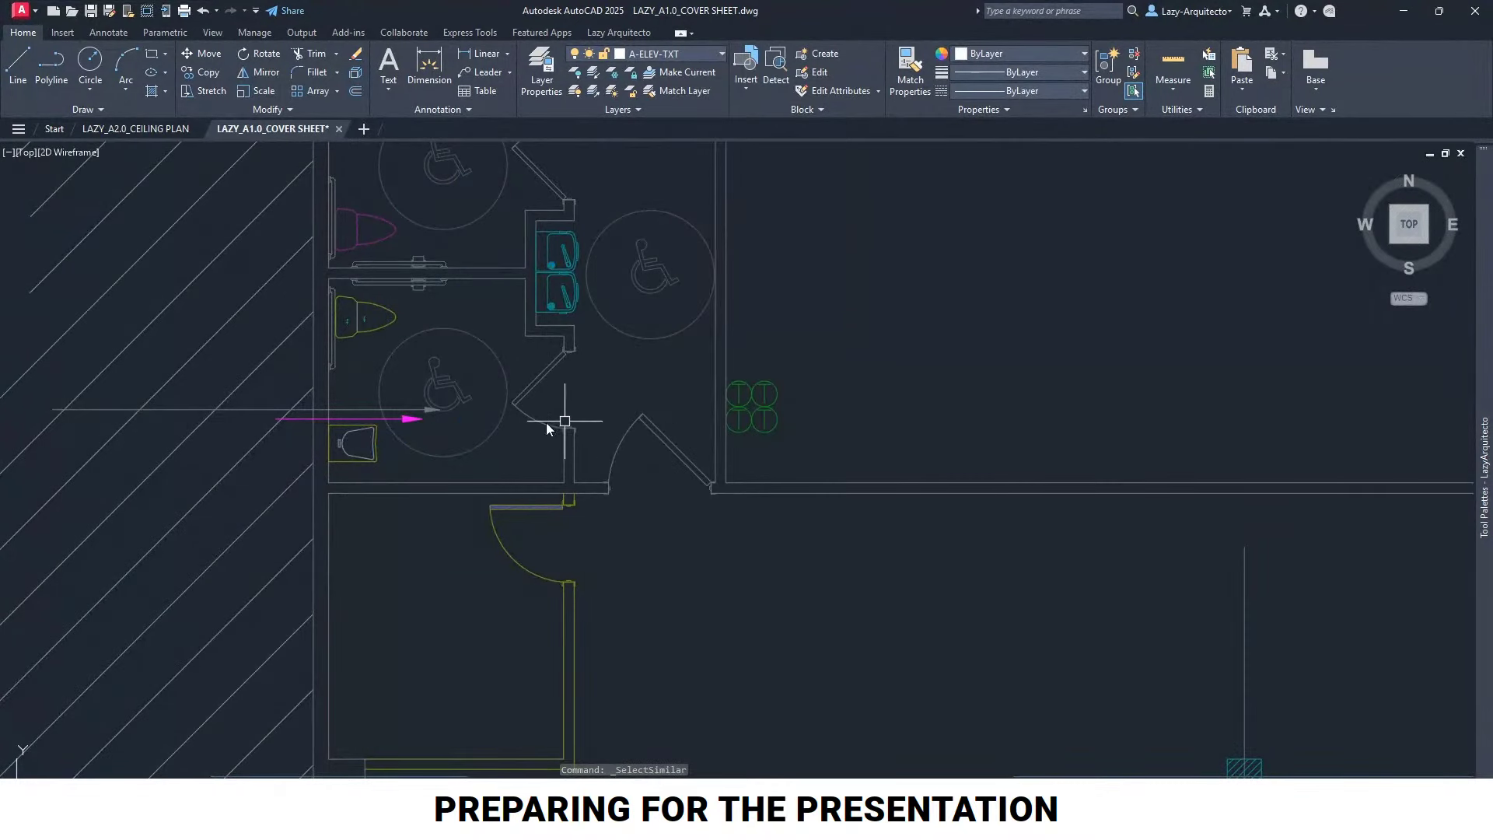
pyautogui.scroll(-4, 598, 459)
pyautogui.scroll(-3, 609, 462)
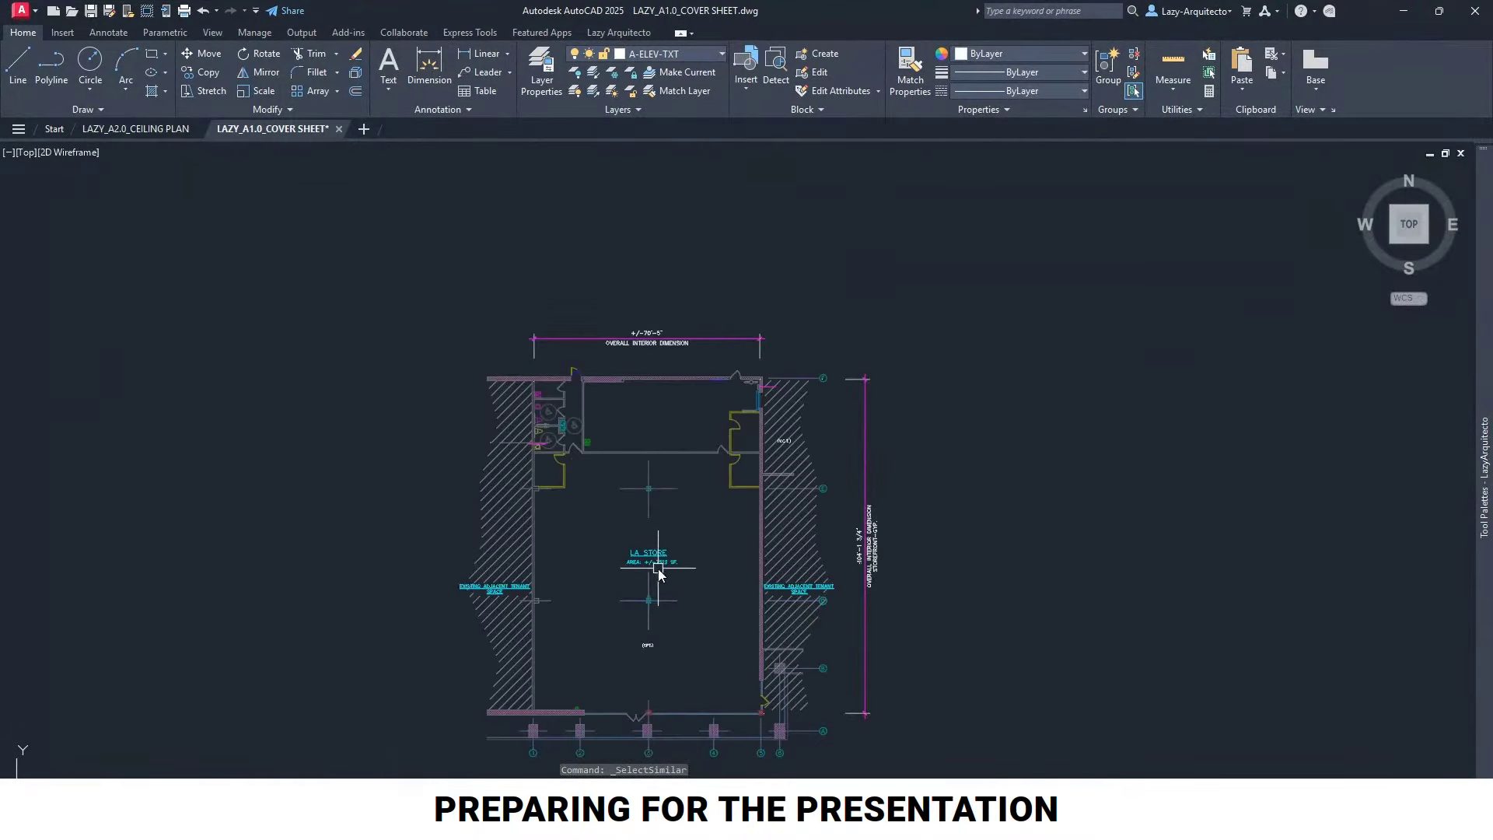
pyautogui.scroll(3, 612, 488)
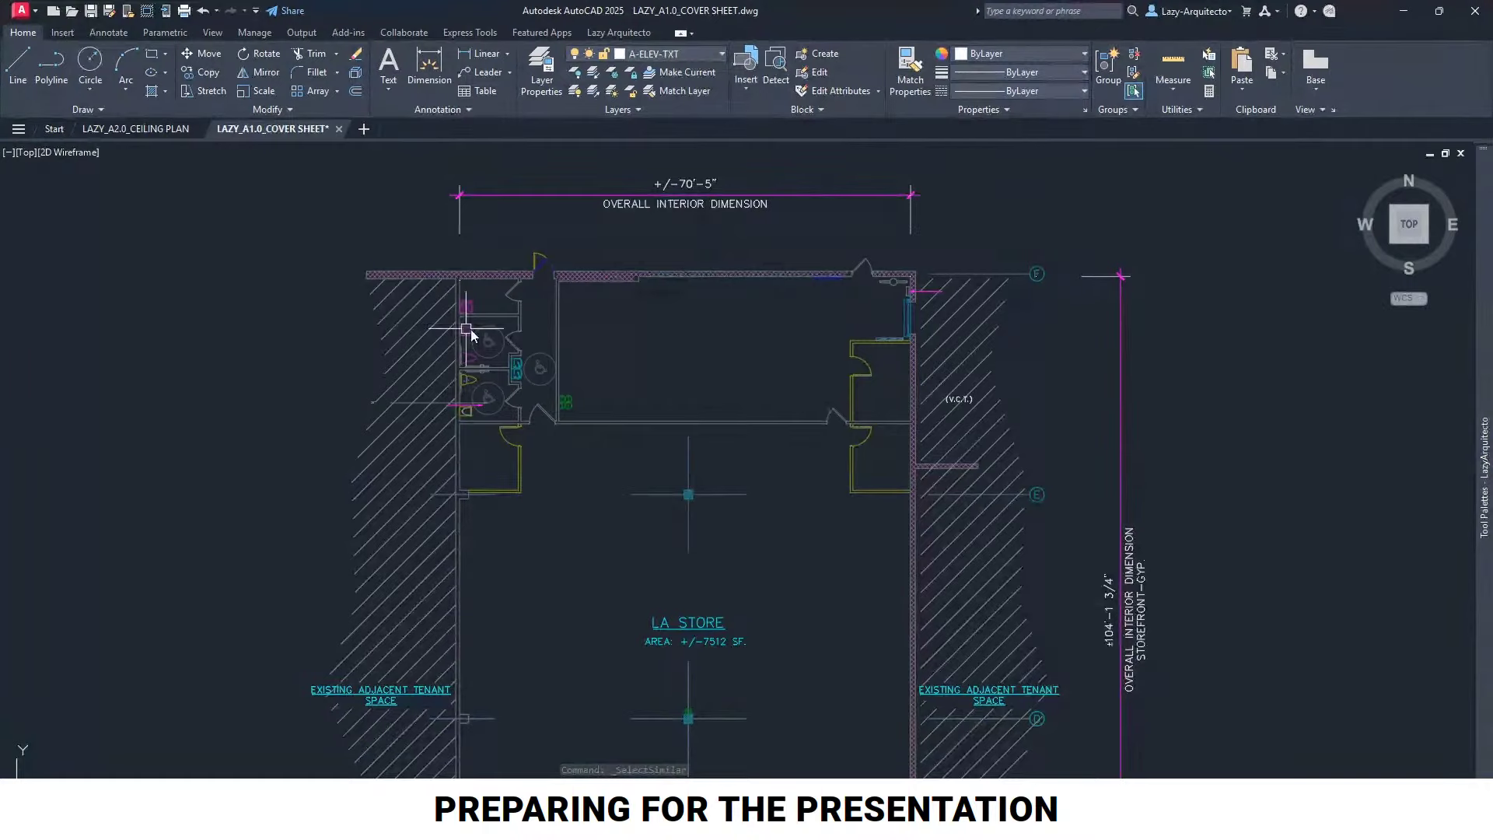
pyautogui.hotkey('ctrl', 'a')
pyautogui.press('Delete')
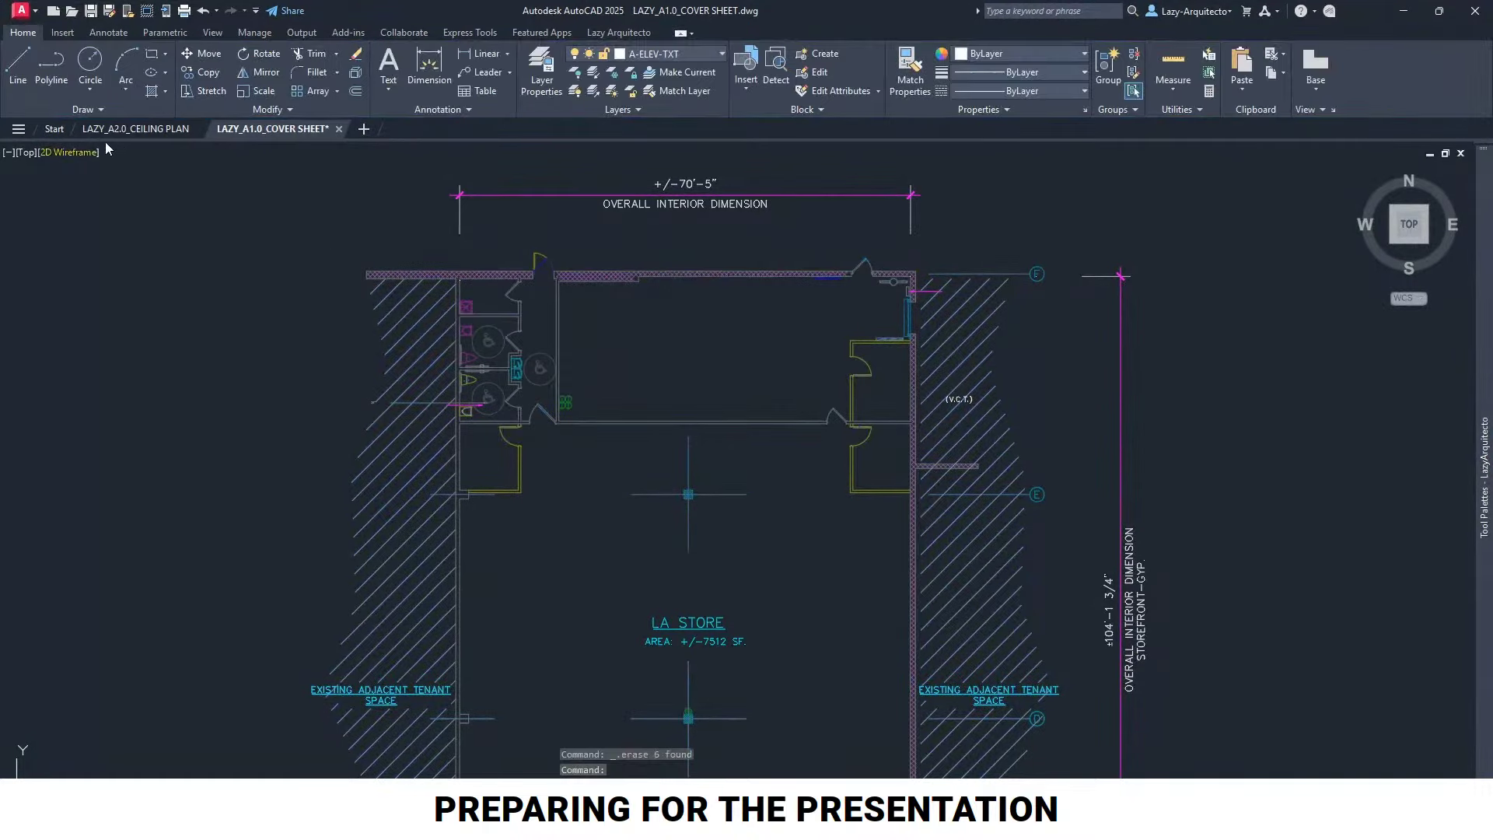
# Switch to the LAZY_A2.0_CEILING PLAN drawing and select all EX1 exit signs and emergency lights with Select Similar
pyautogui.click(118, 128)
pyautogui.scroll(2, 666, 156)
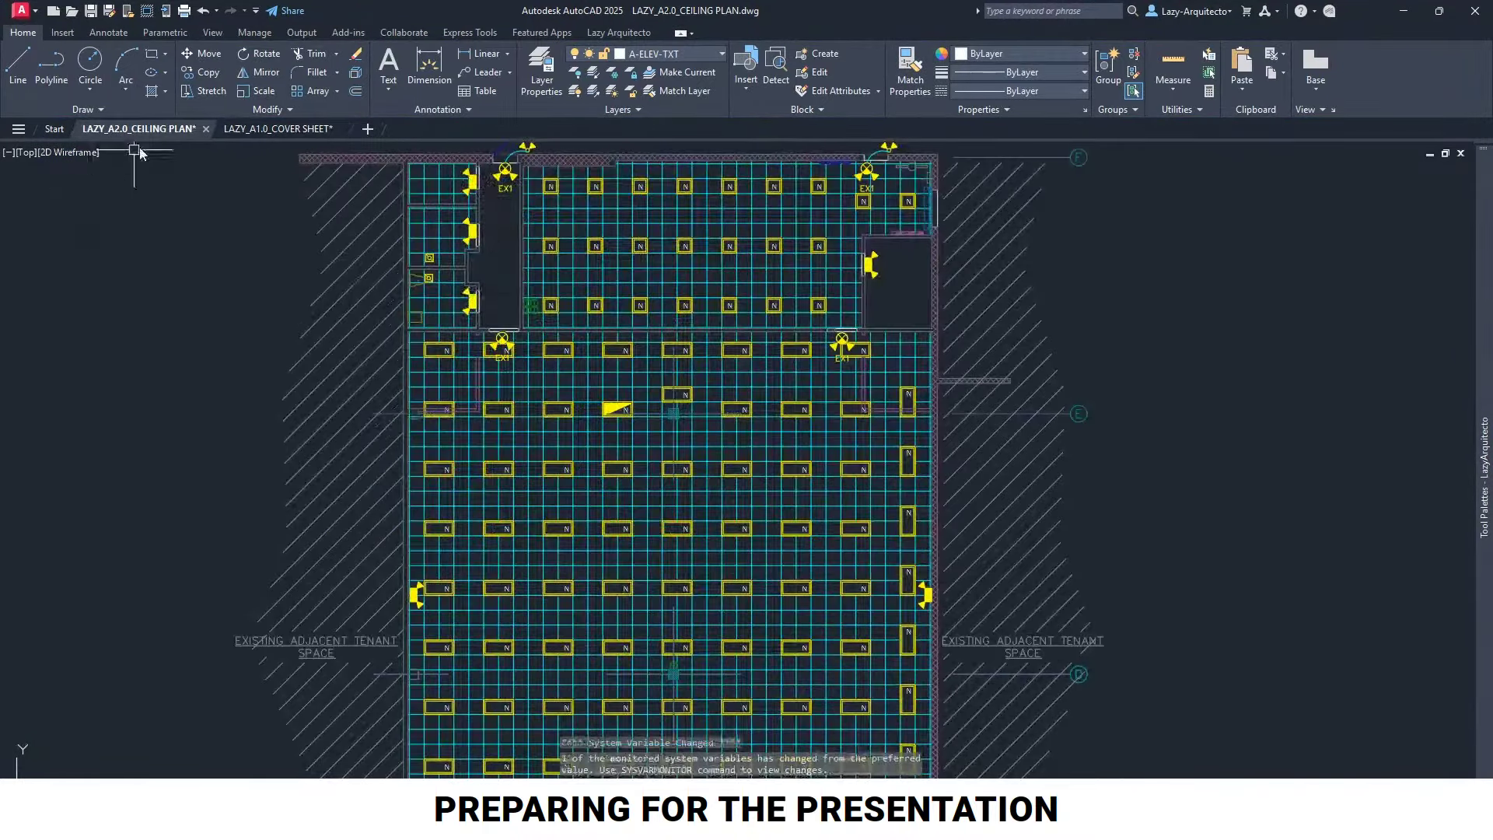
pyautogui.hotkey('ctrl', 'a')
pyautogui.press('Delete')
pyautogui.click(249, 129)
pyautogui.scroll(-3, 424, 428)
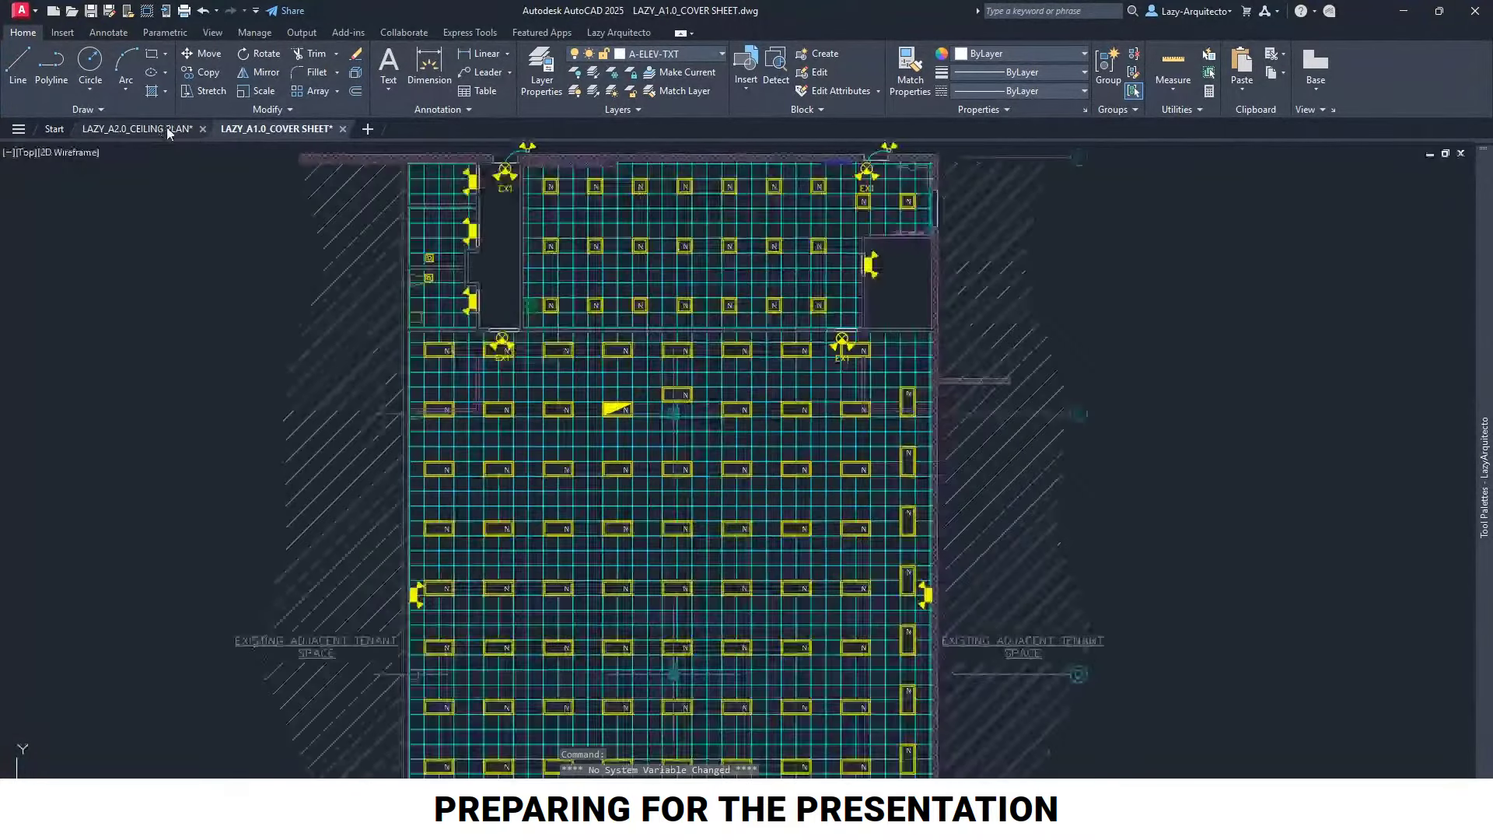
pyautogui.click(168, 134)
pyautogui.click(473, 229)
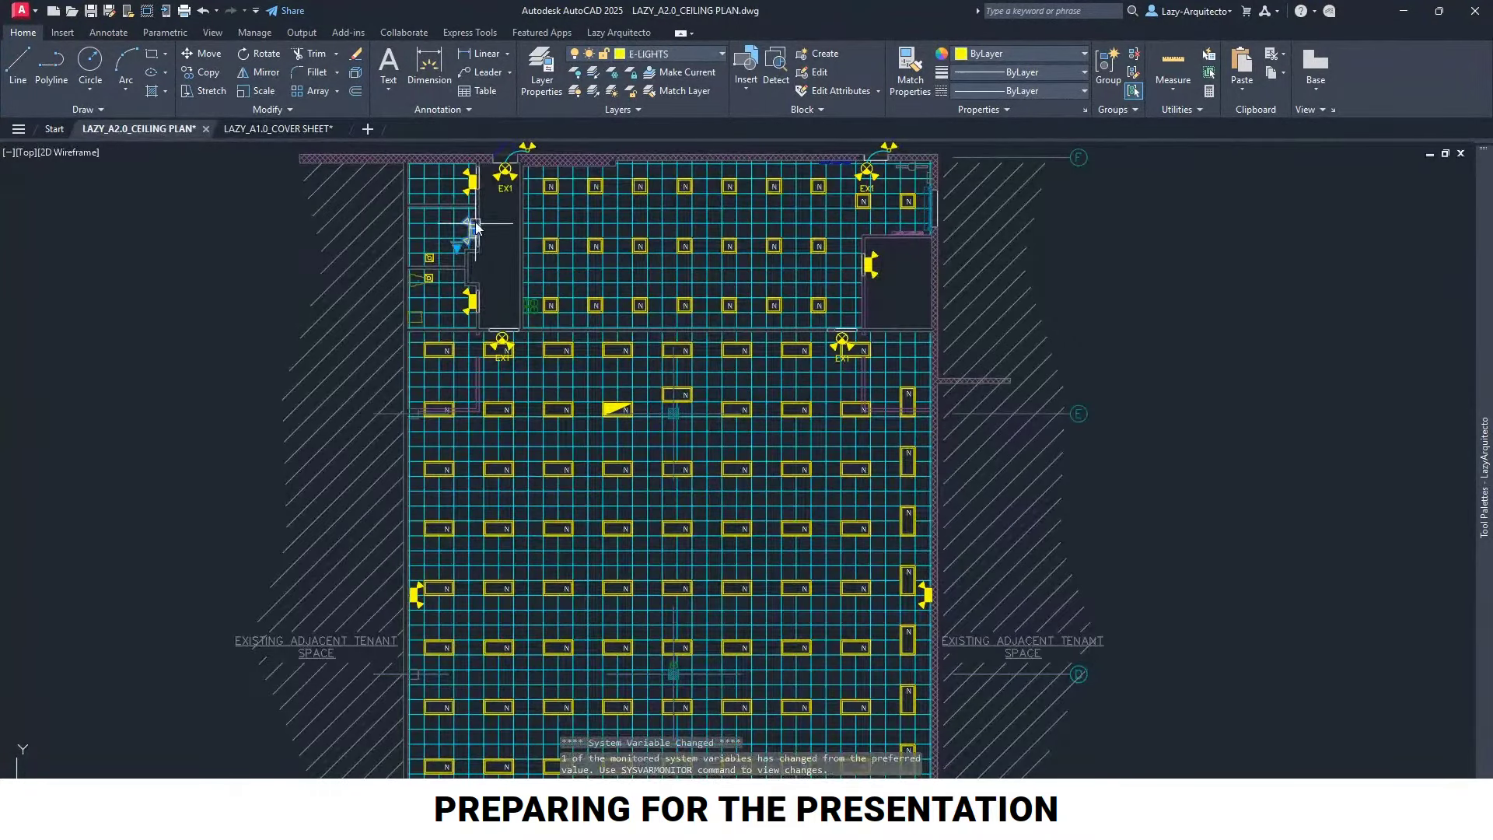
pyautogui.click(502, 175)
pyautogui.rightClick(212, 299)
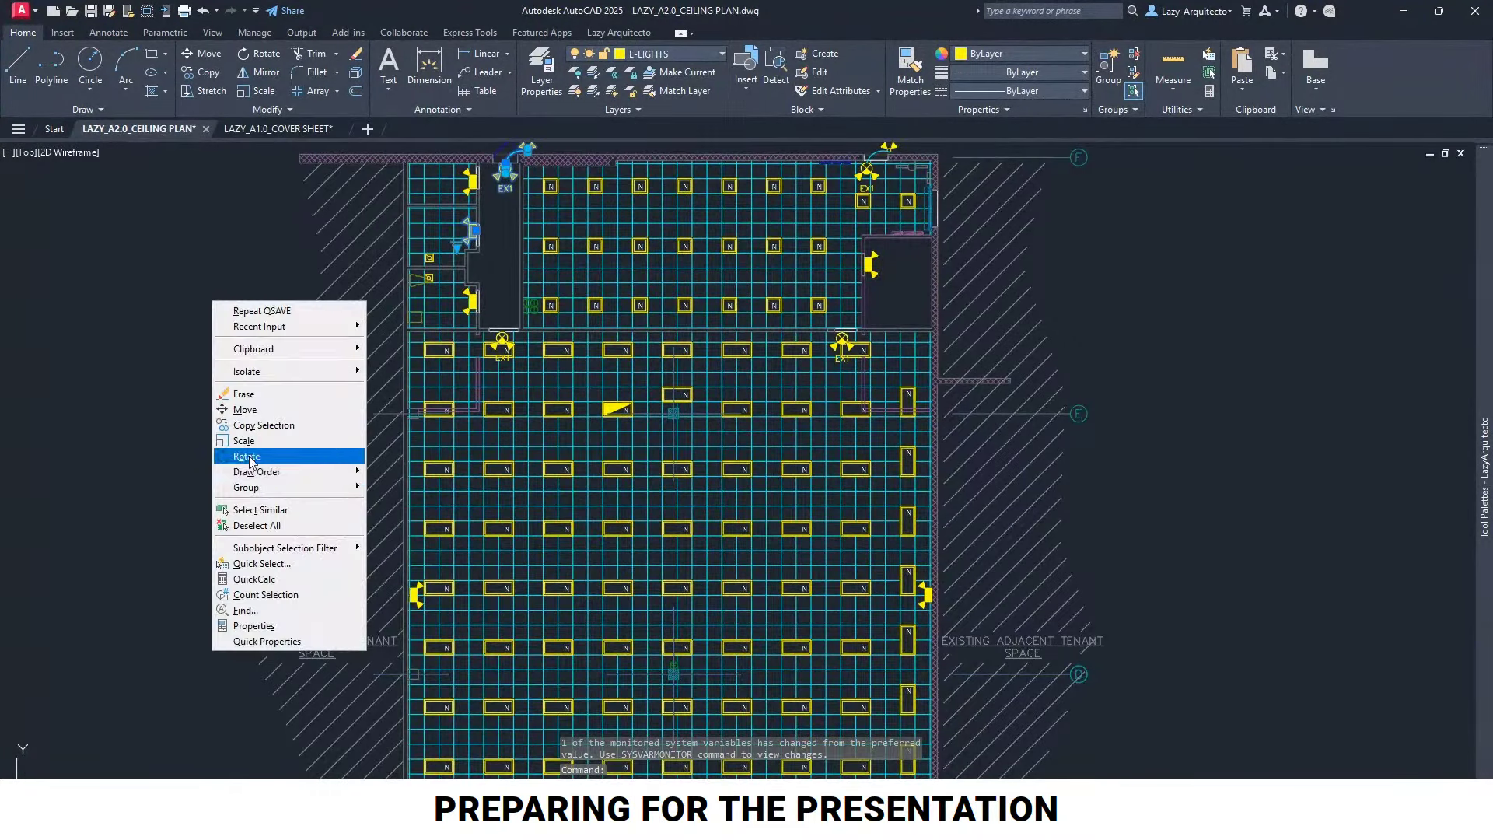
pyautogui.click(268, 510)
pyautogui.scroll(-3, 240, 430)
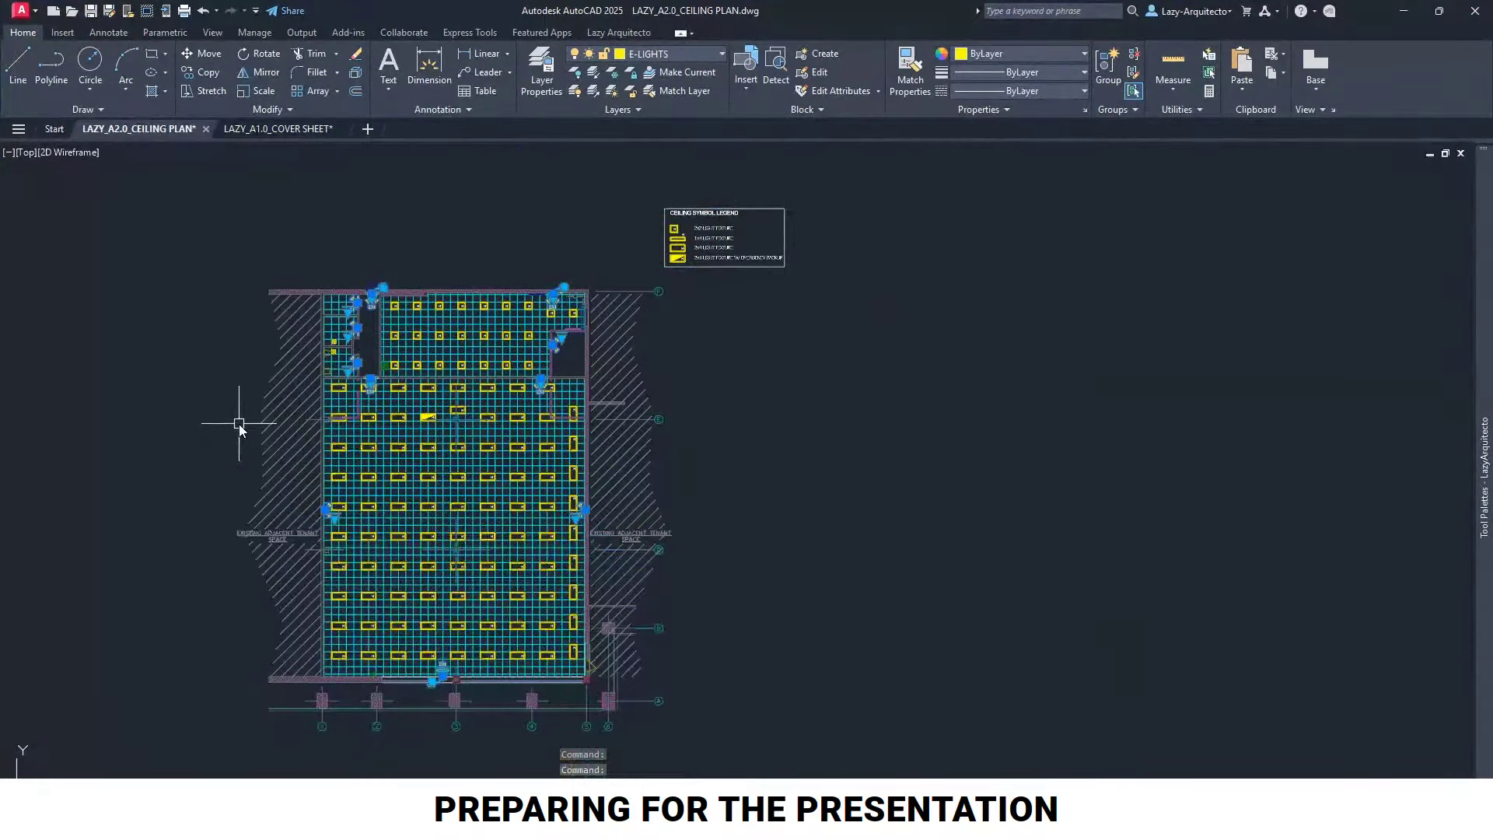
# Copy the selected lights with the inner northwest corner of the restroom block as base point
pyautogui.write('m')
pyautogui.press('Return')
pyautogui.scroll(6, 156, 295)
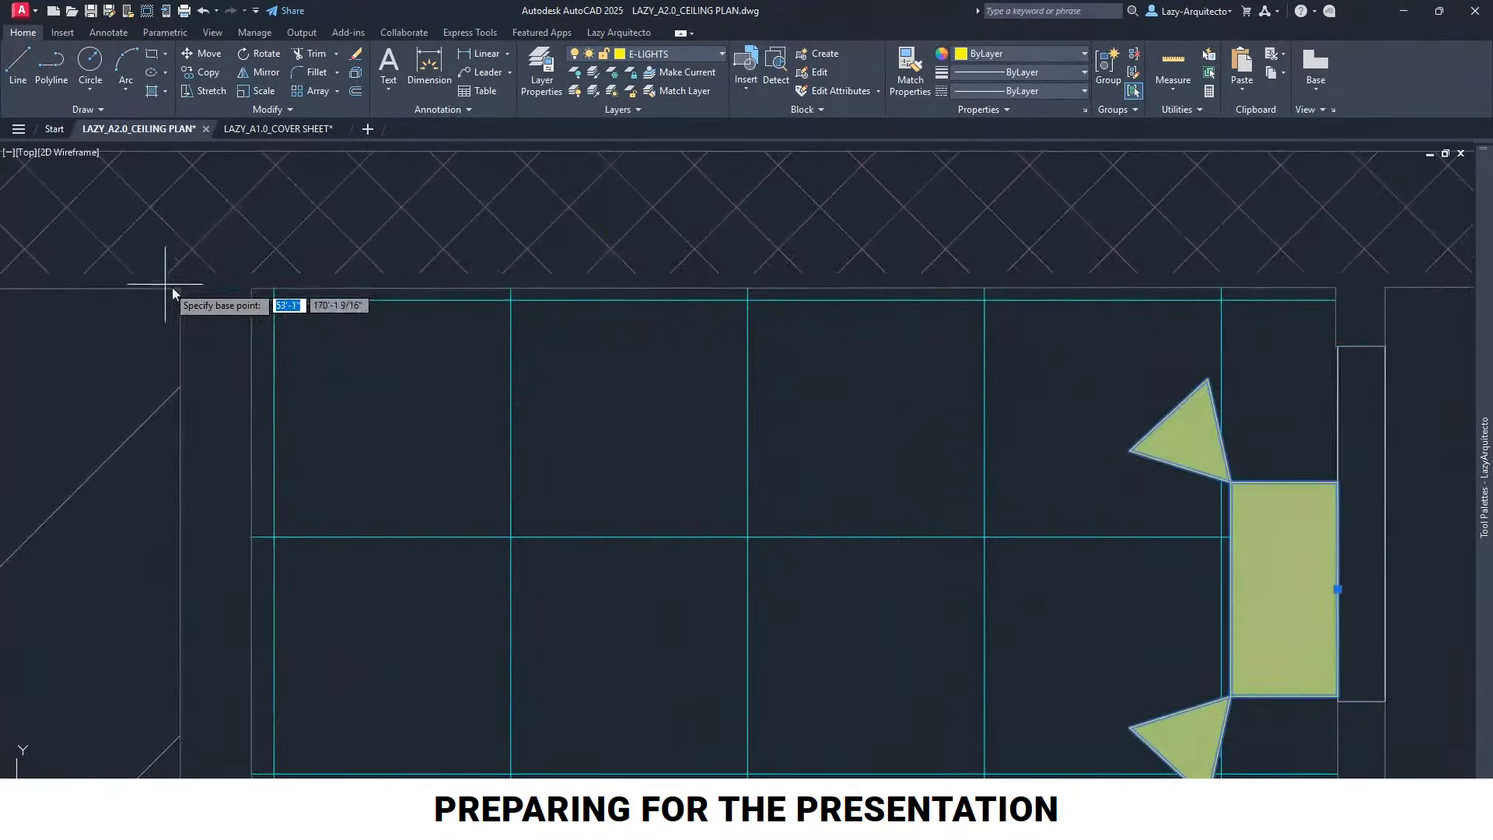
pyautogui.click(247, 287)
# Paste the copied lights into the LAZY_A1.0_COVER SHEET drawing at the matching inner northwest corner of the floor plan
pyautogui.click(240, 130)
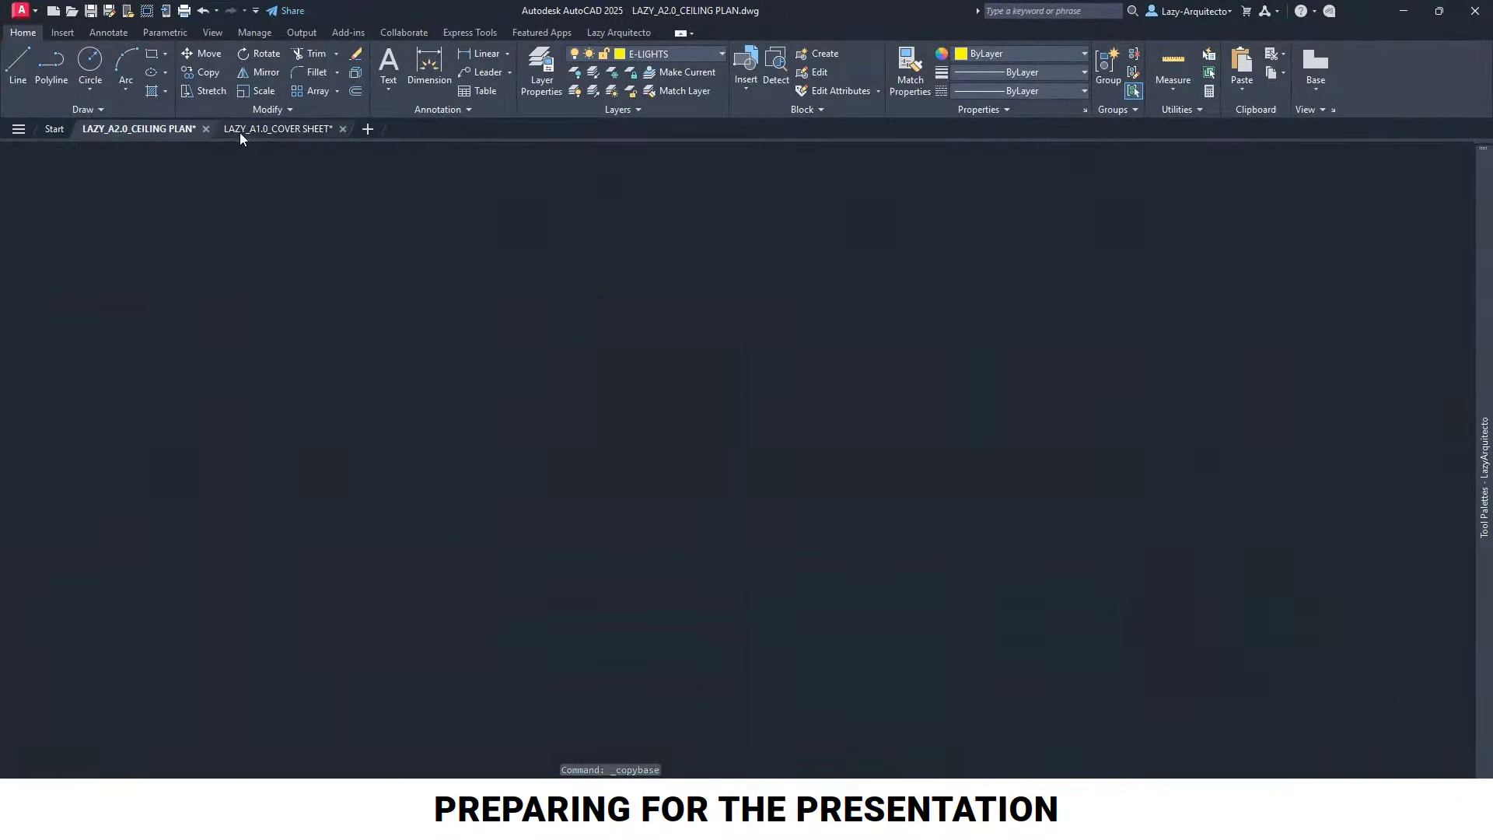
pyautogui.hotkey('ctrl', 'v')
pyautogui.scroll(5, 436, 358)
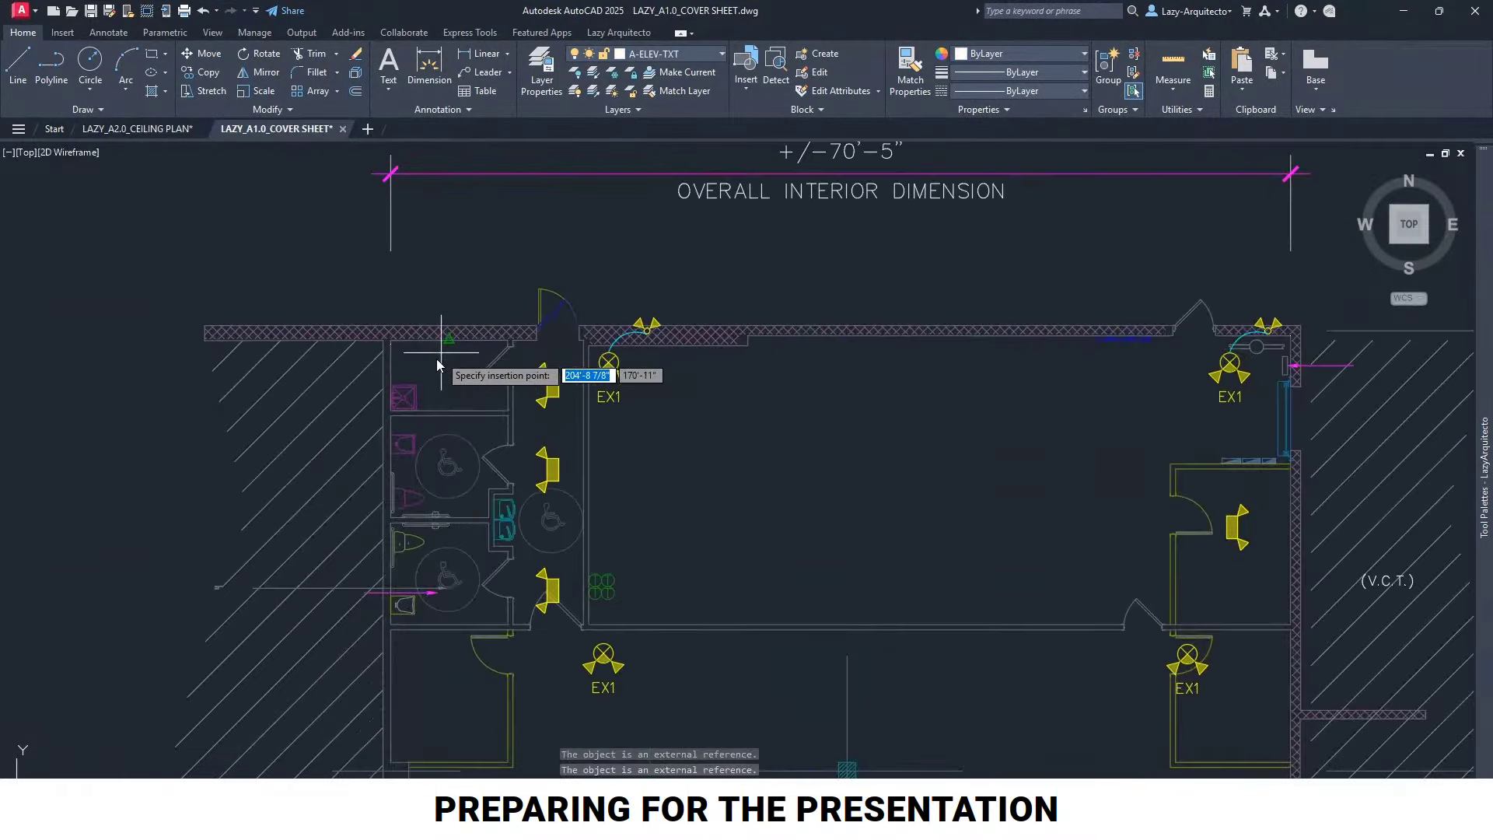
pyautogui.scroll(4, 436, 357)
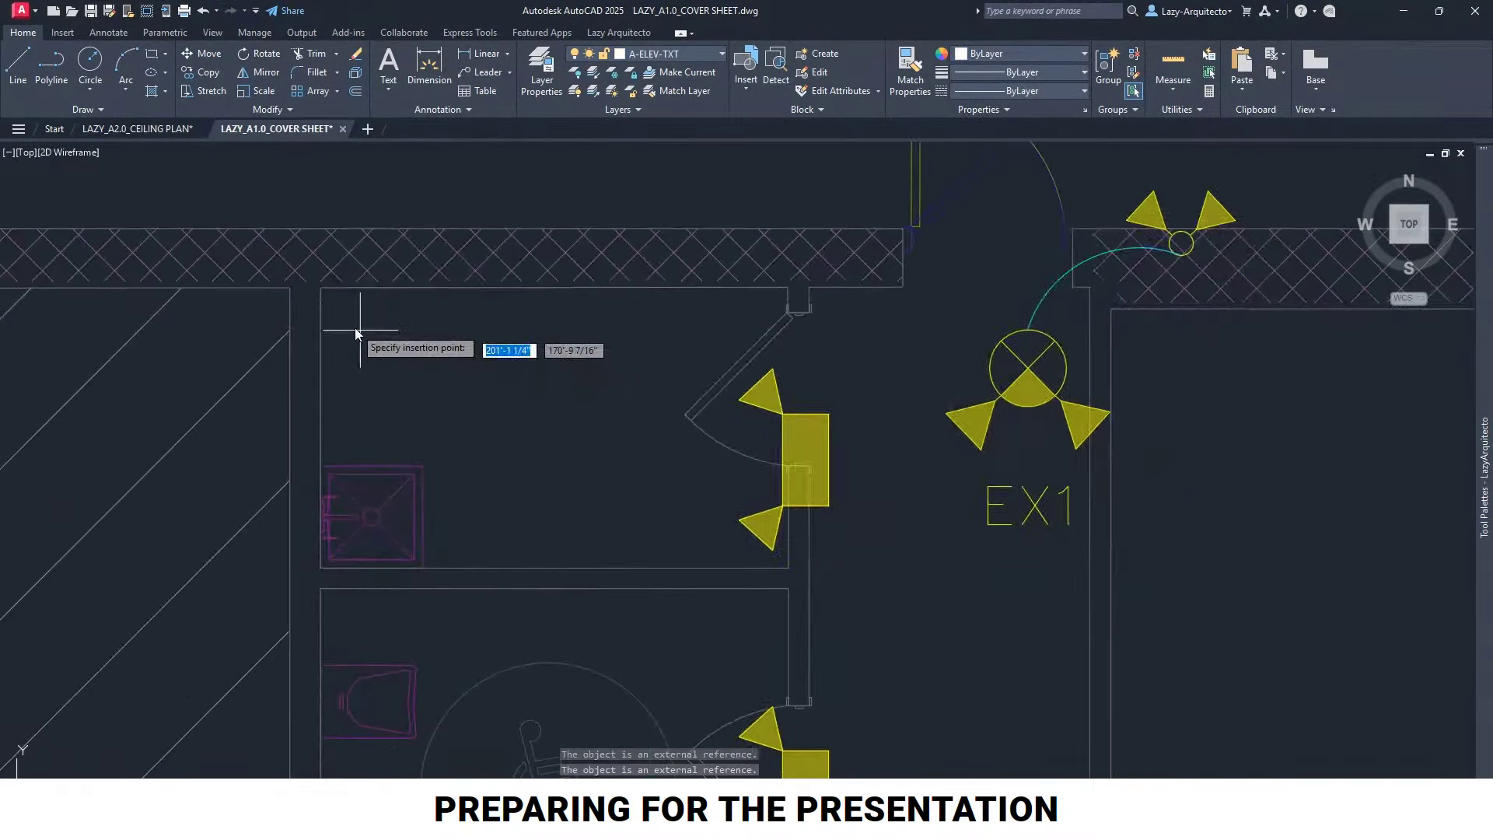
pyautogui.click(318, 287)
pyautogui.scroll(-4, 366, 300)
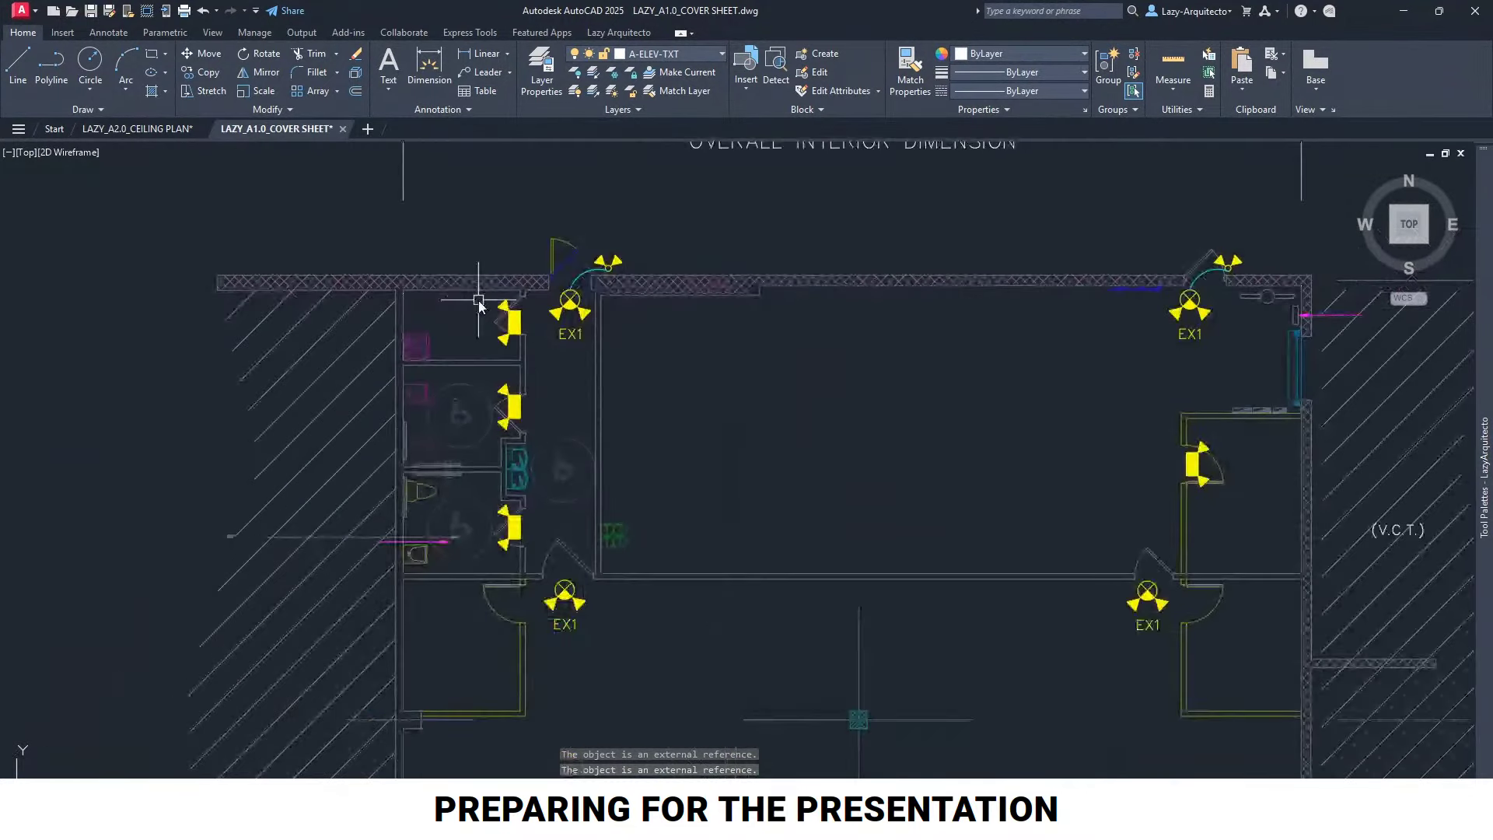
pyautogui.scroll(-5, 479, 303)
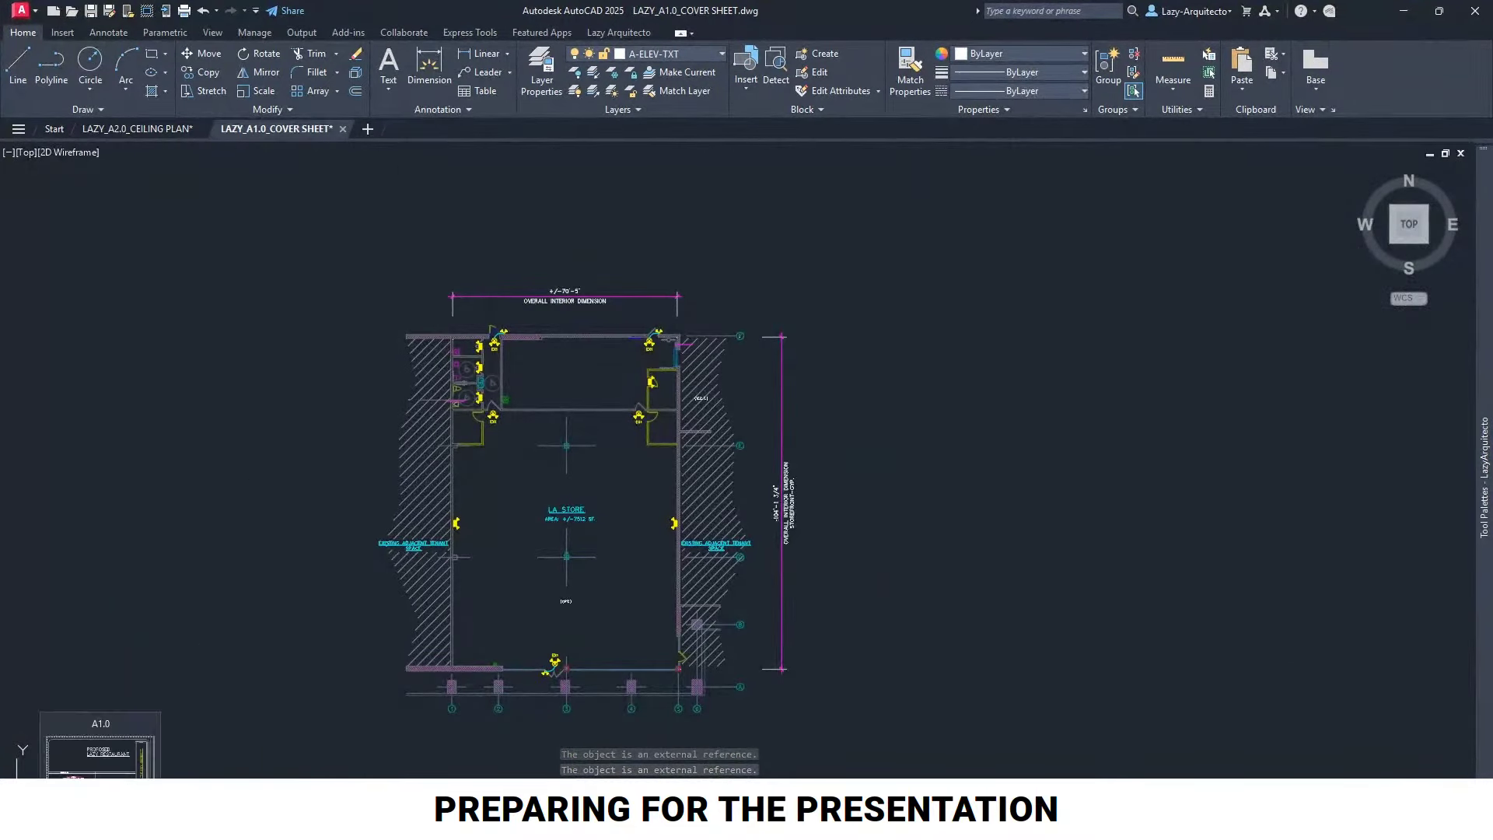
# Examine the pasted lights in the egress plan viewport on the A1.0 layout
pyautogui.click(101, 750)
pyautogui.scroll(3, 292, 641)
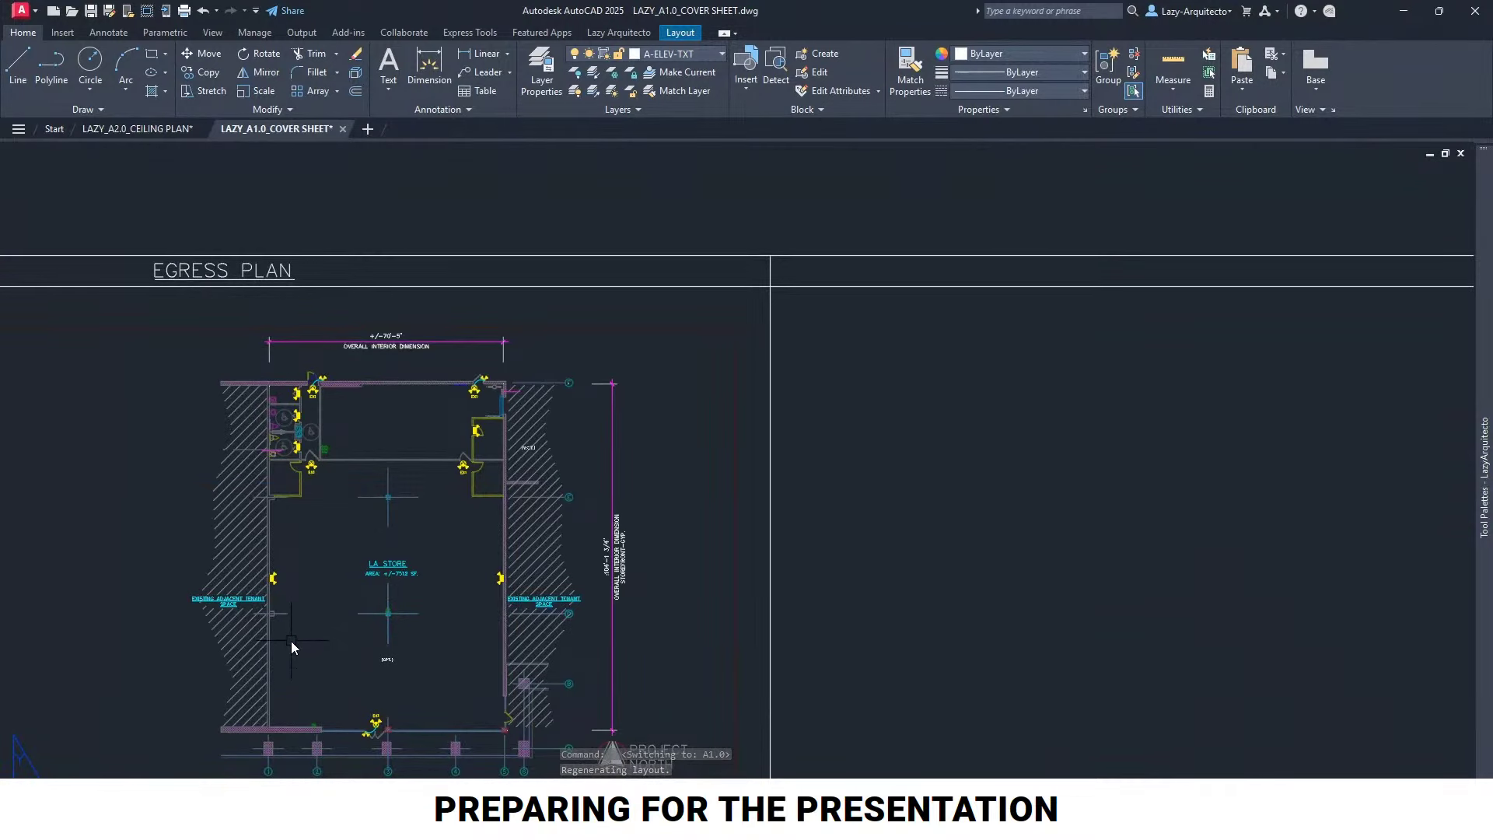
pyautogui.scroll(-3, 291, 646)
pyautogui.moveTo(278, 661); pyautogui.dragTo(429, 602, button='middle')
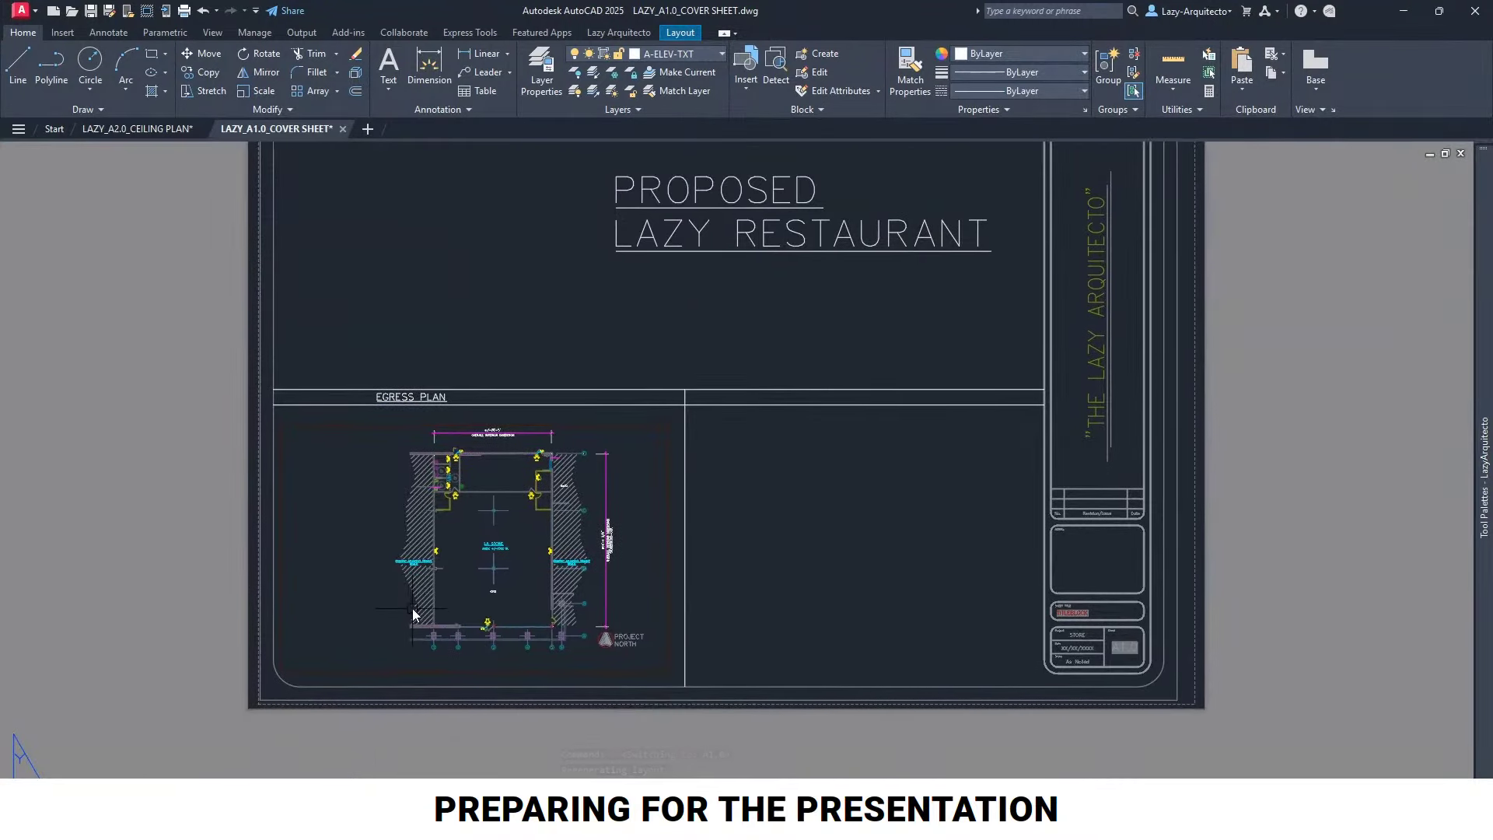
pyautogui.scroll(3, 413, 610)
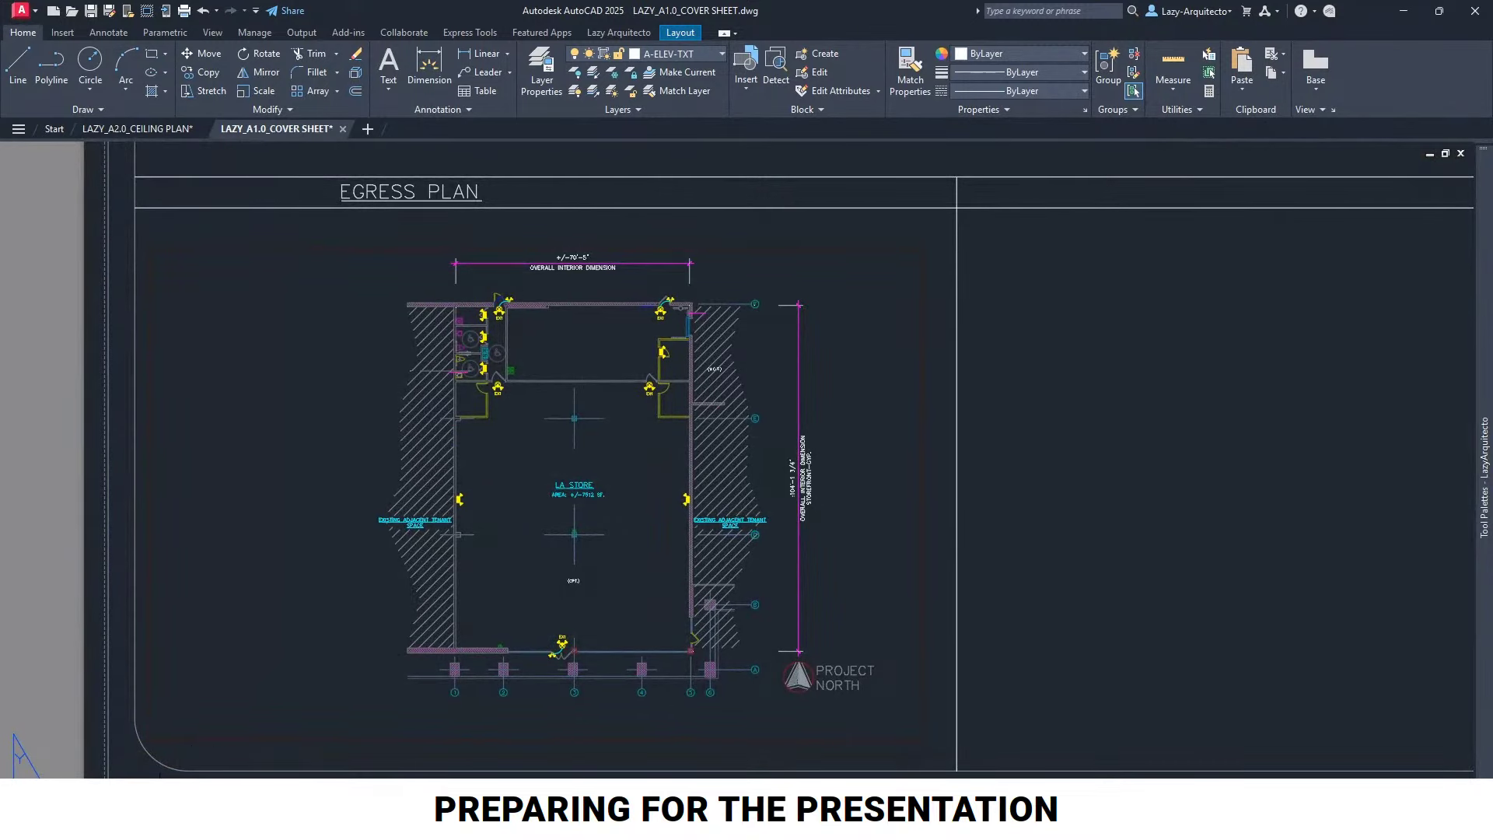
# Return to model space and select all EX1 exit signs and emergency lights with Select Similar
pyautogui.click(37, 828)
pyautogui.scroll(3, 482, 418)
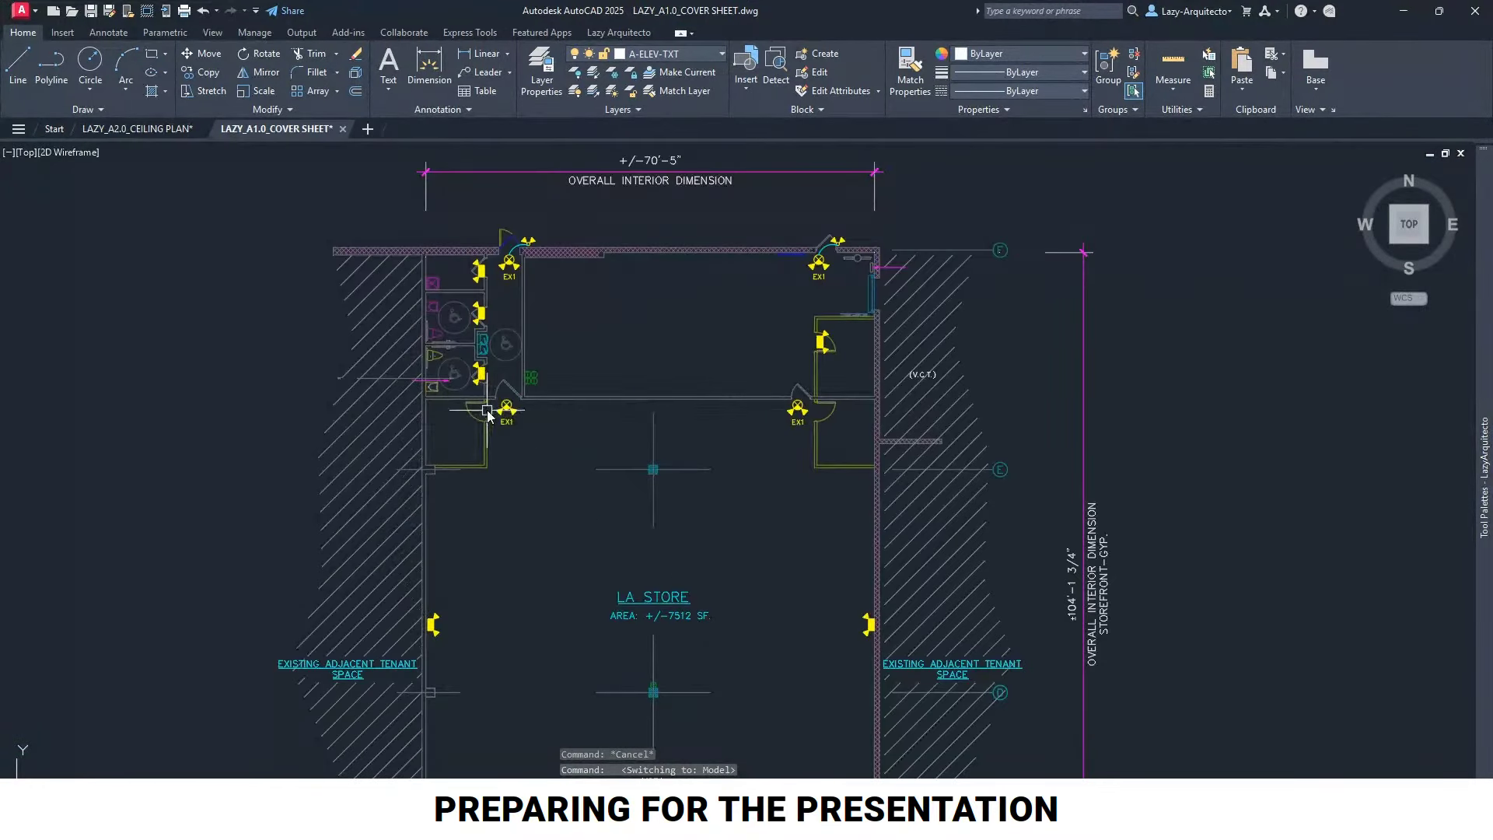
pyautogui.click(503, 410)
pyautogui.click(509, 262)
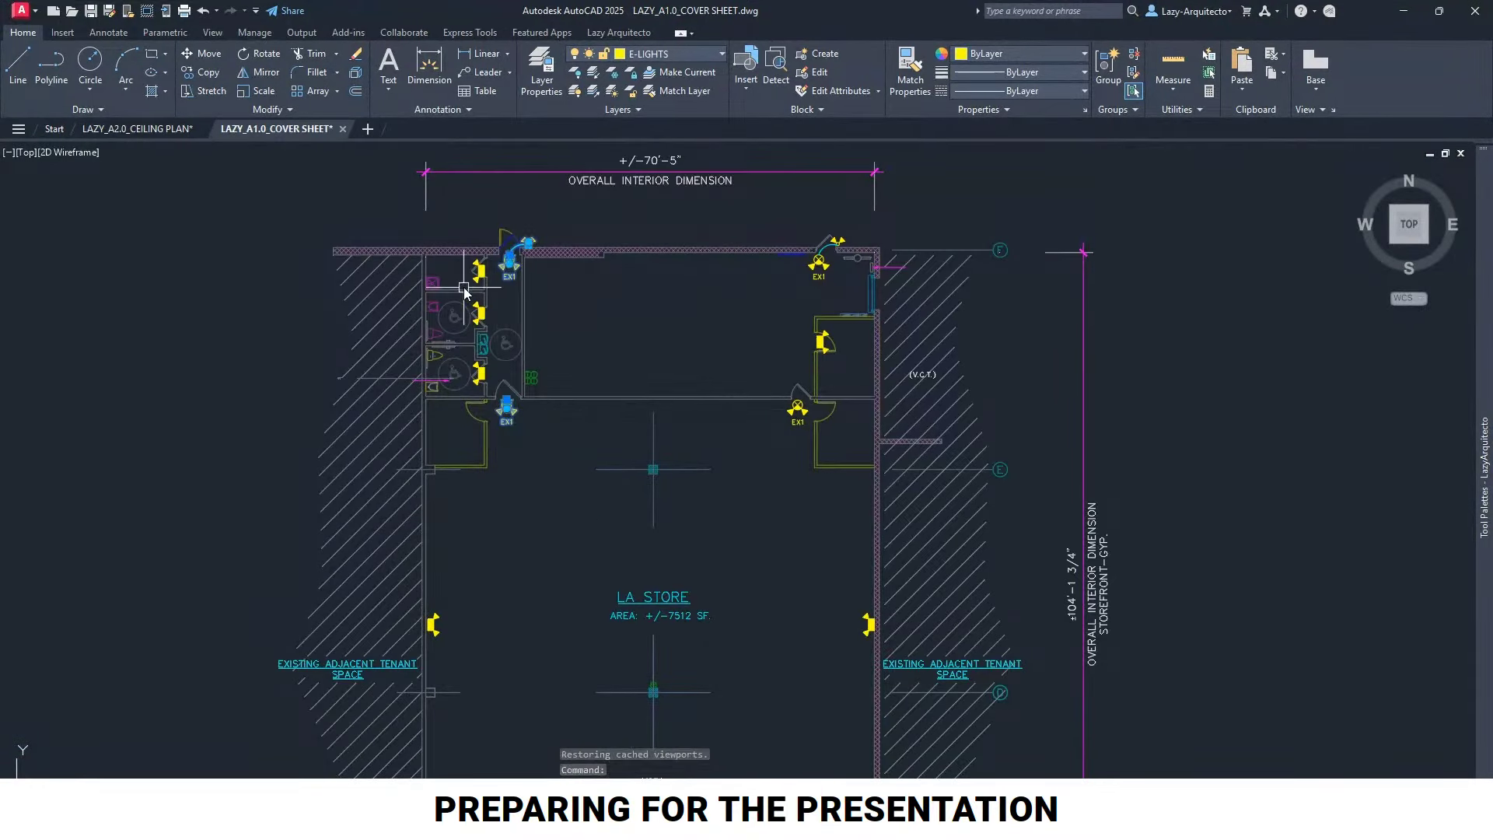
pyautogui.click(477, 272)
pyautogui.rightClick(632, 301)
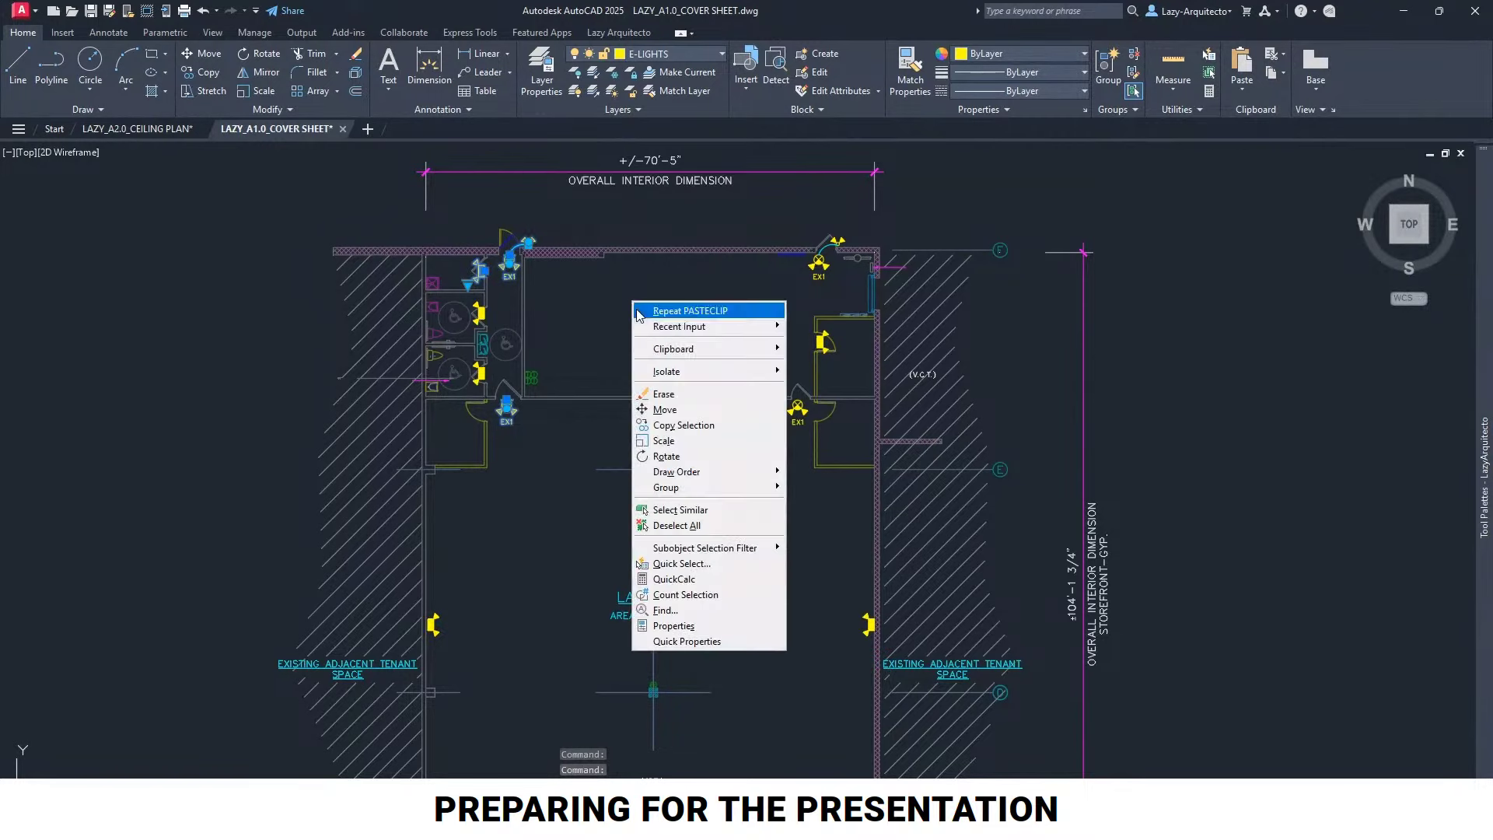
pyautogui.click(688, 510)
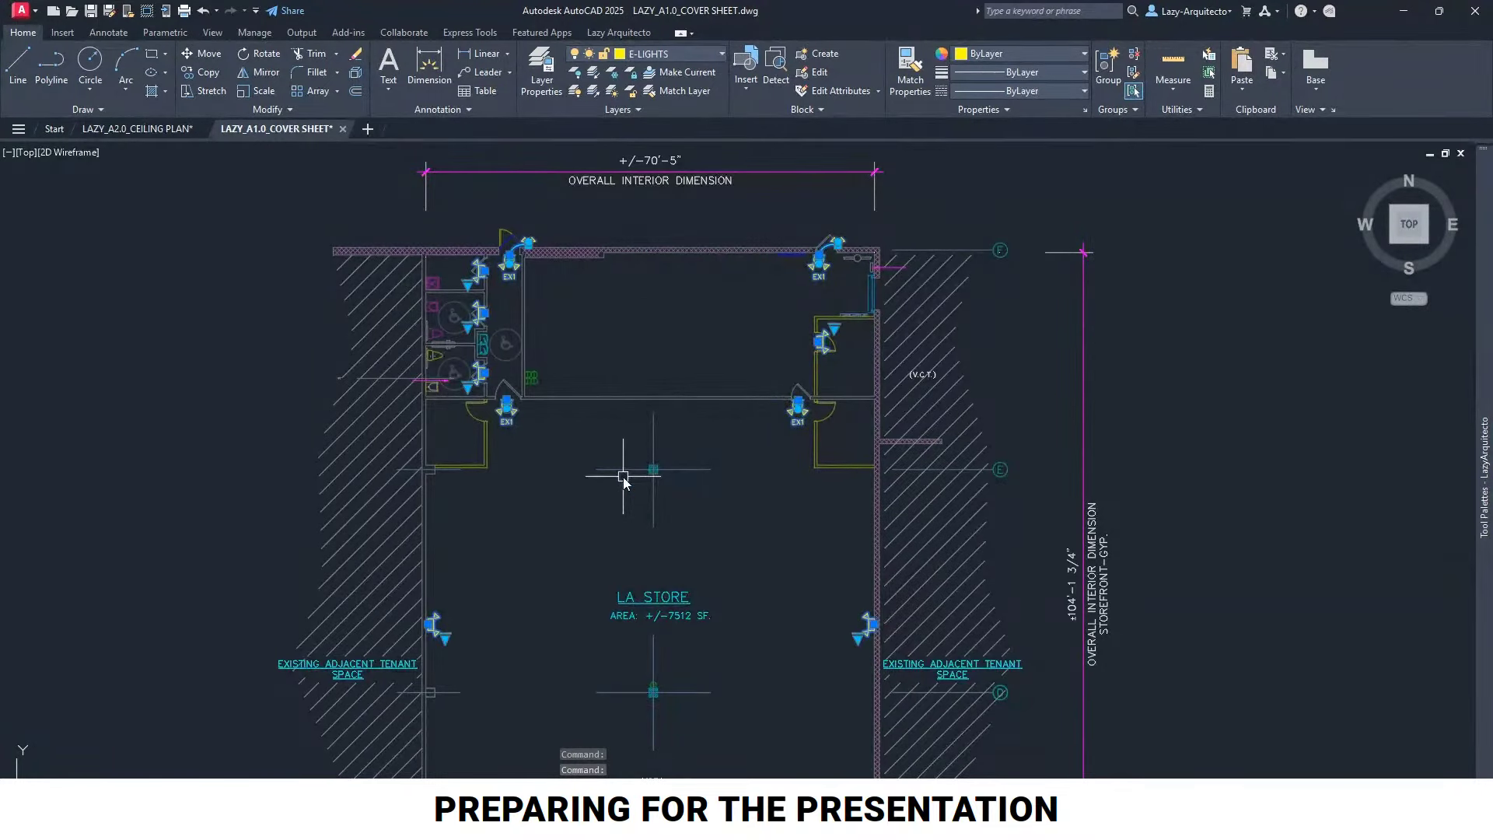
pyautogui.write('QPOP')
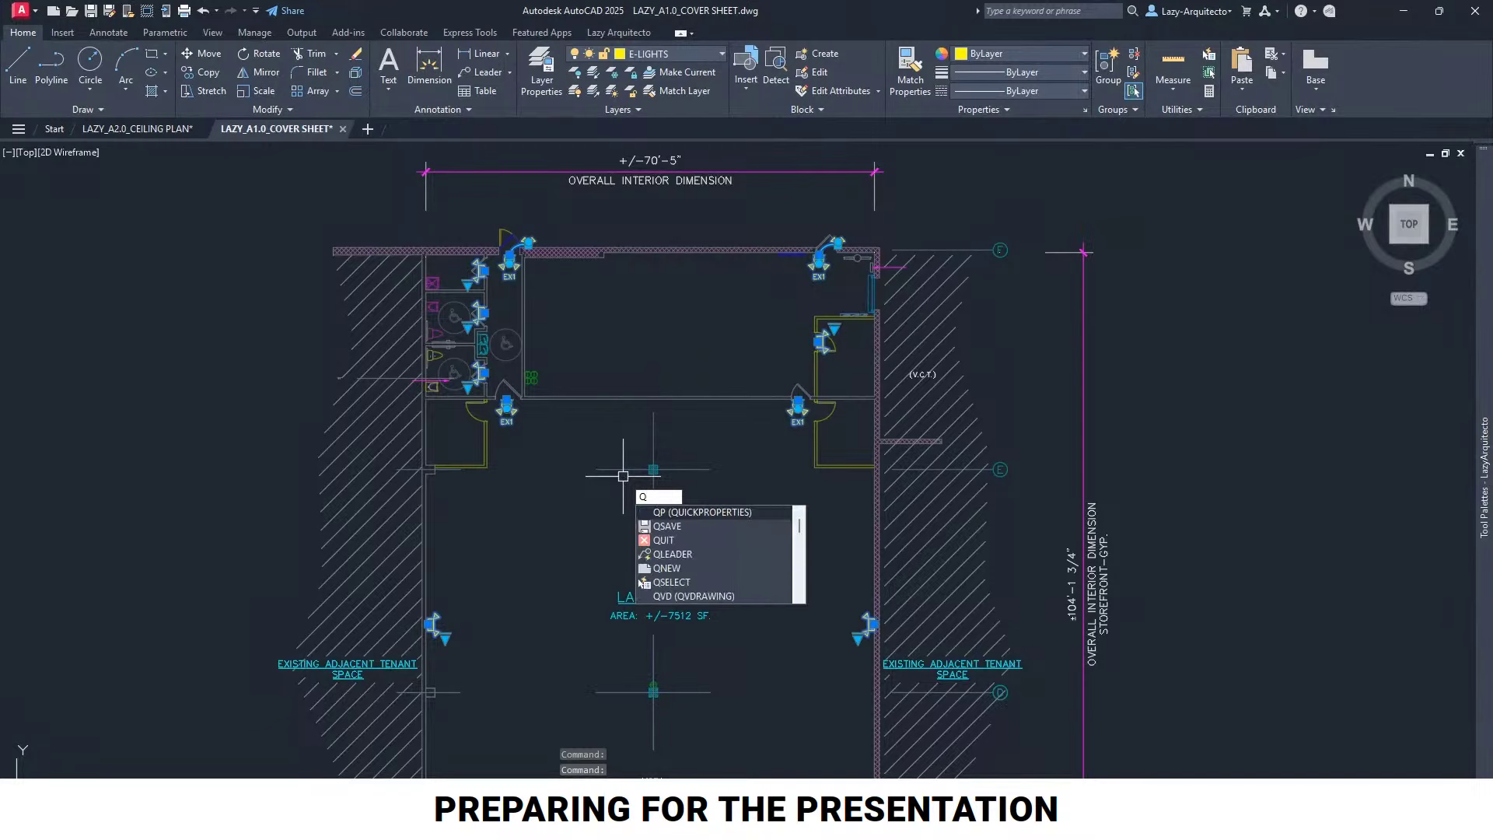
pyautogui.press('Return')
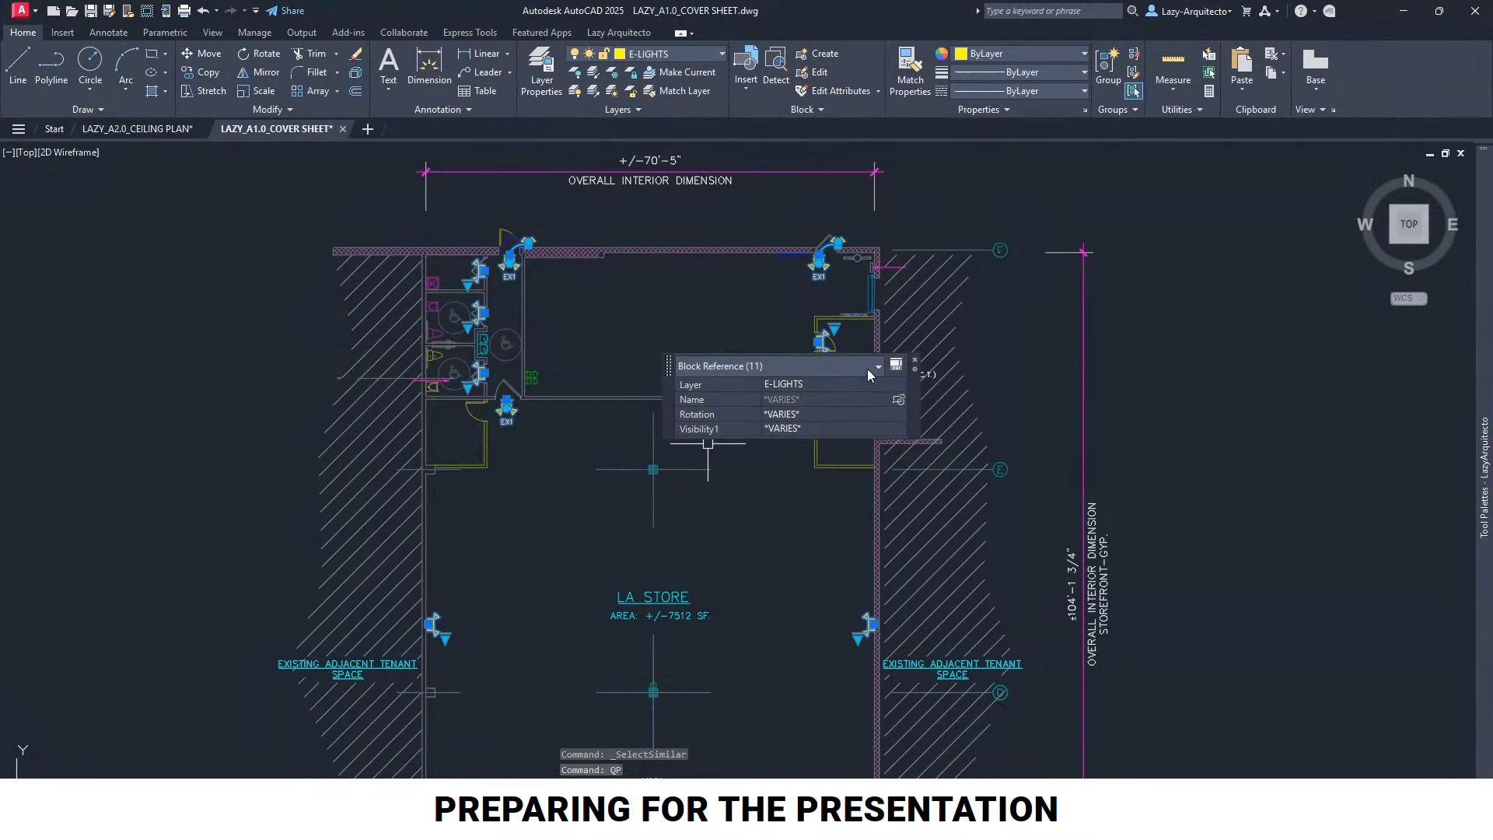
pyautogui.click(914, 360)
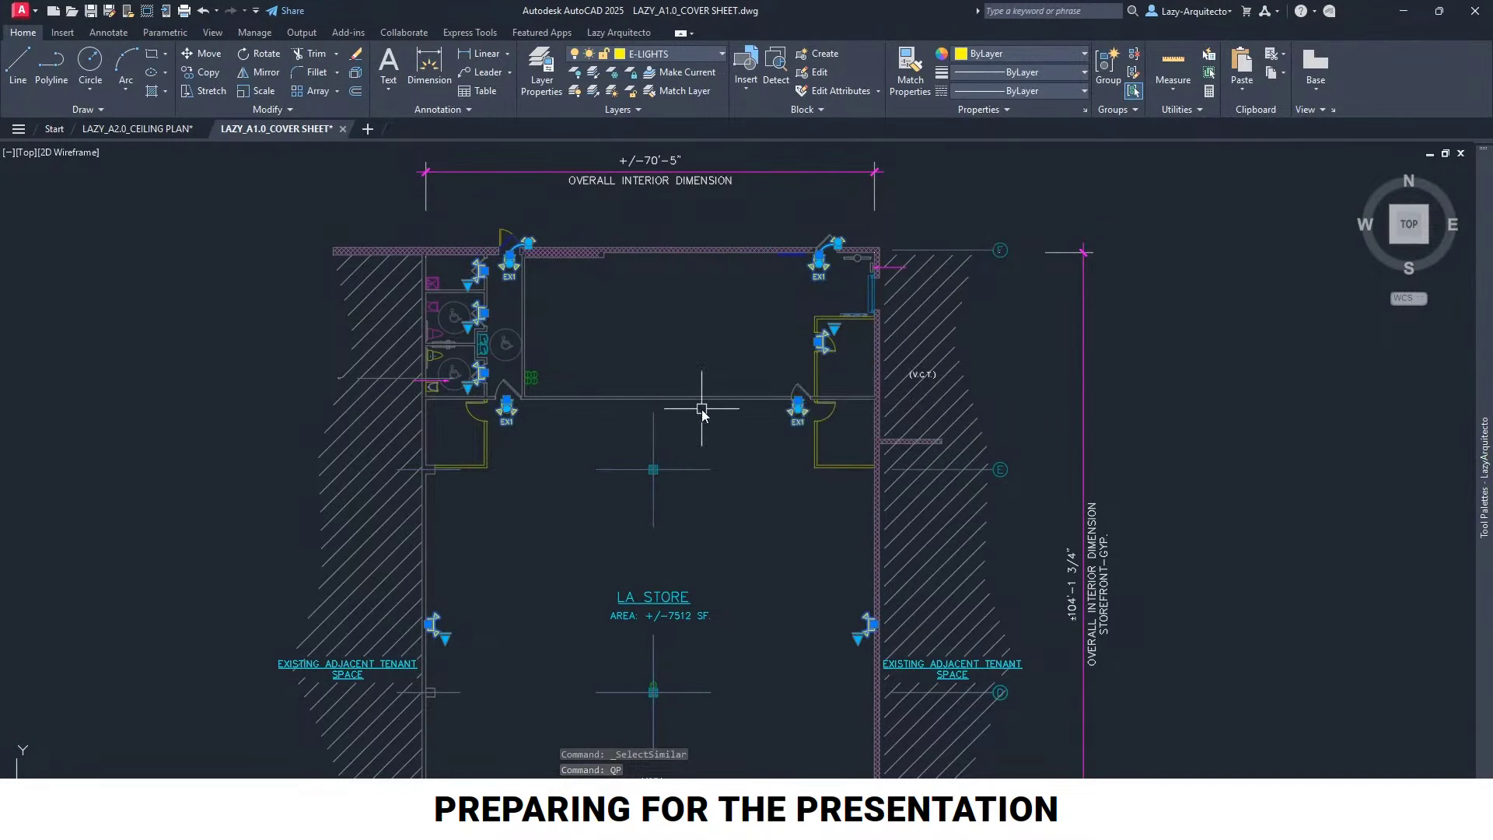
# Set Scale X of the selected exit sign and emergency light blocks to 192 in their properties and clear the selection
pyautogui.write('PR')
pyautogui.press('Return')
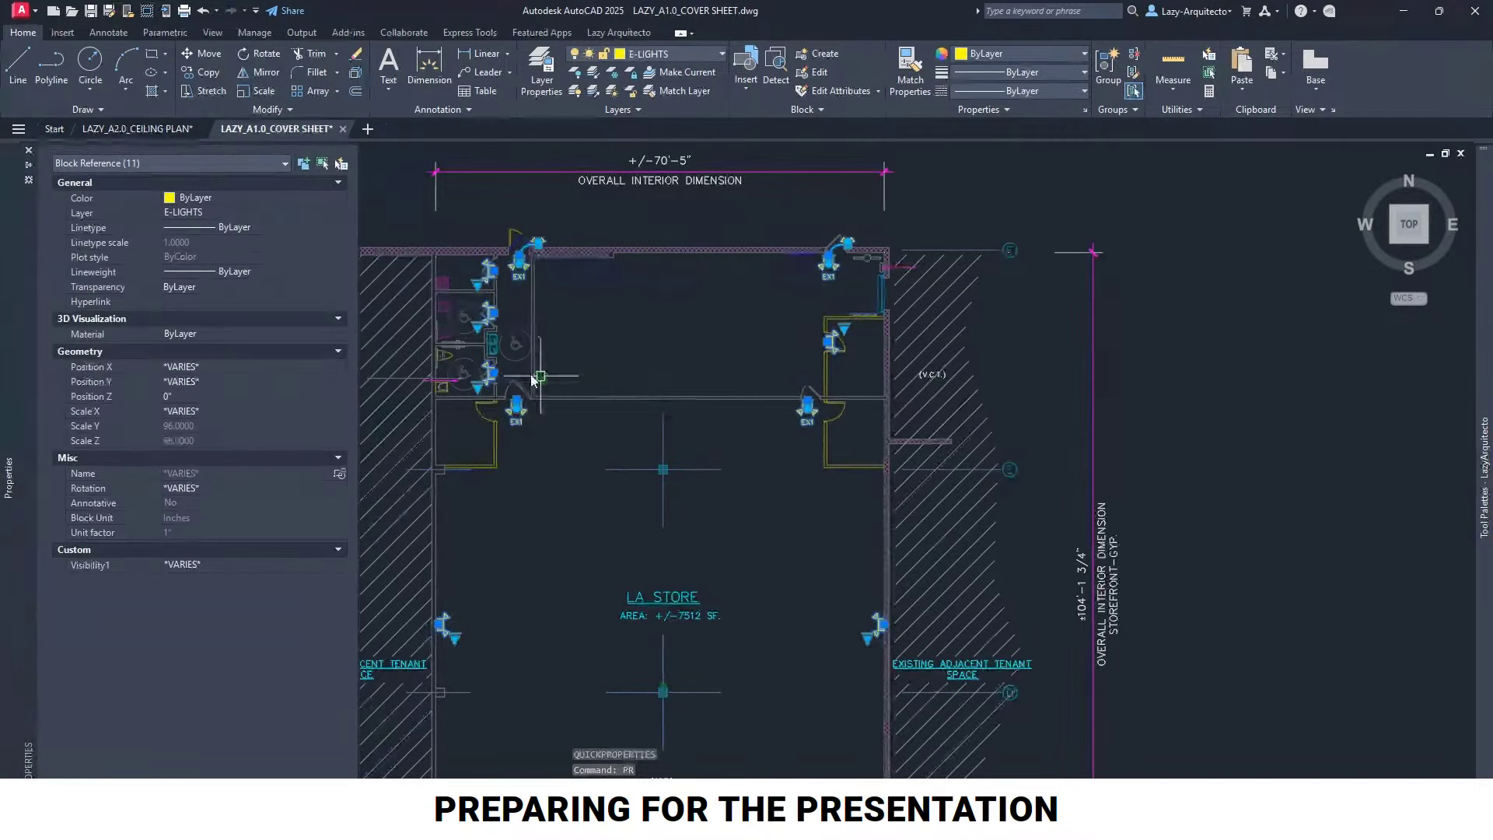
pyautogui.click(210, 412)
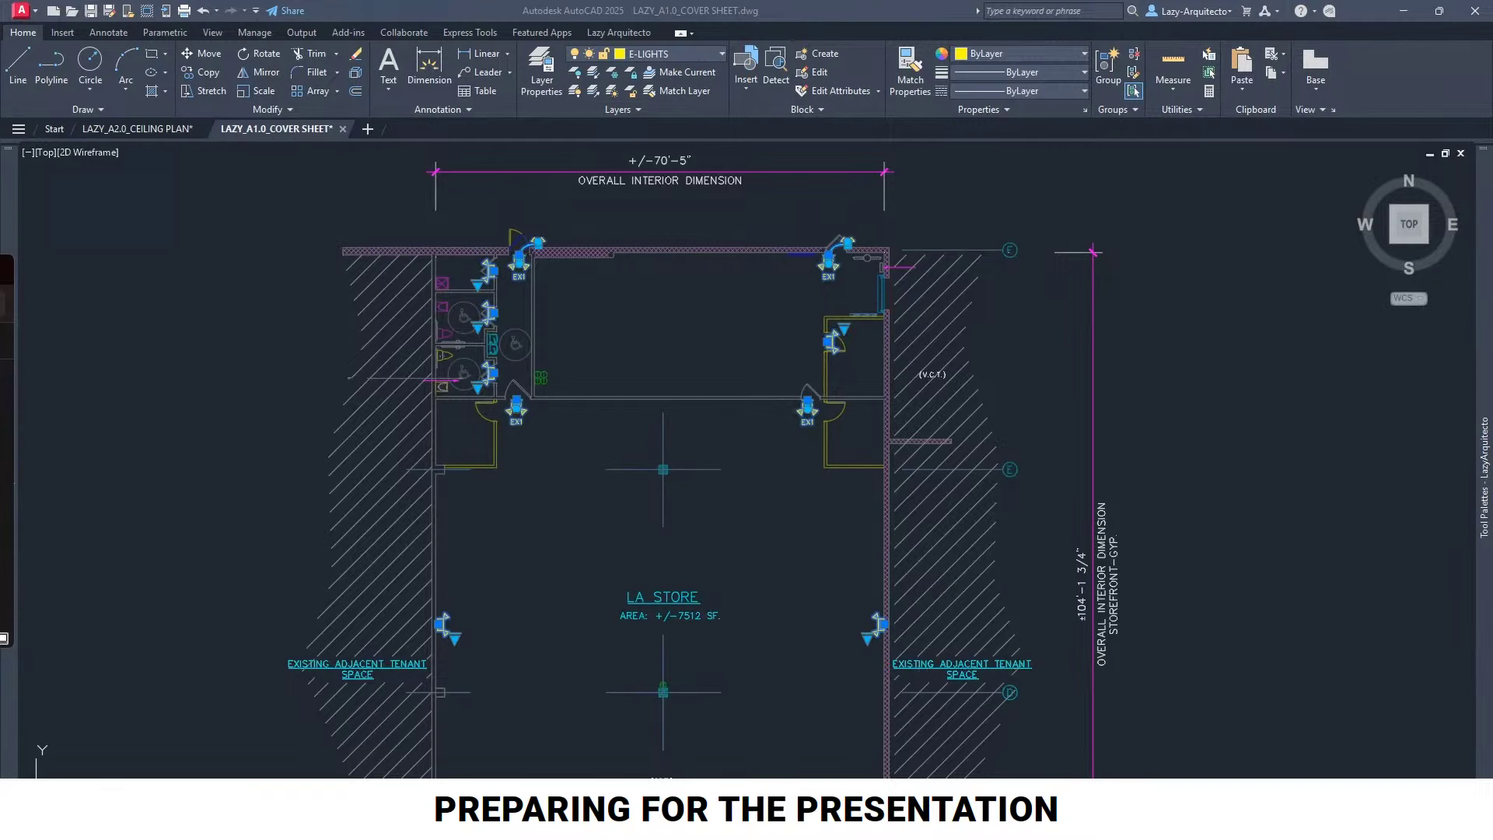
pyautogui.scroll(-3, 7, 451)
pyautogui.scroll(3, 7, 451)
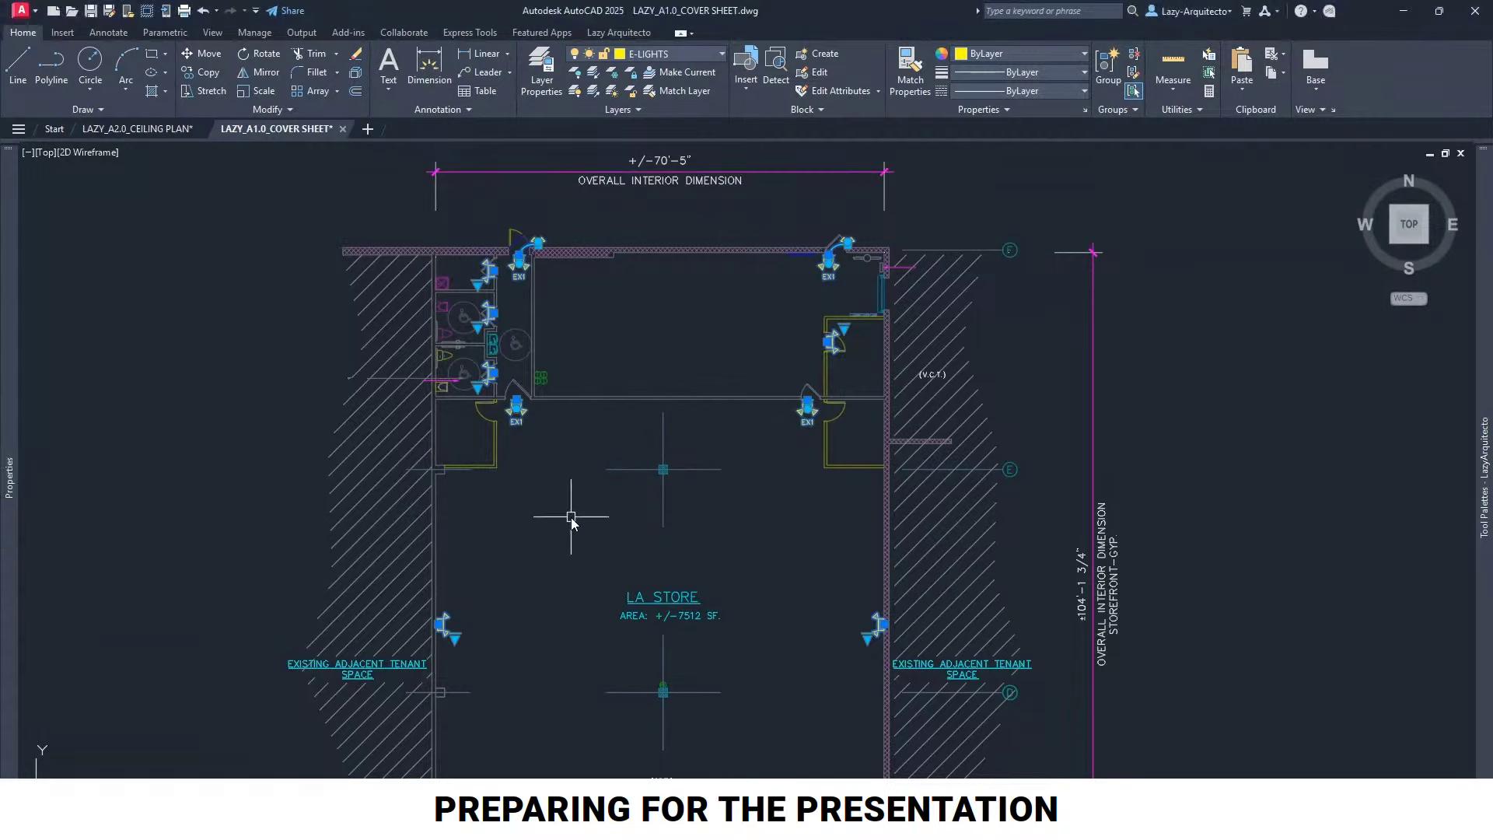
pyautogui.moveTo(15, 540)
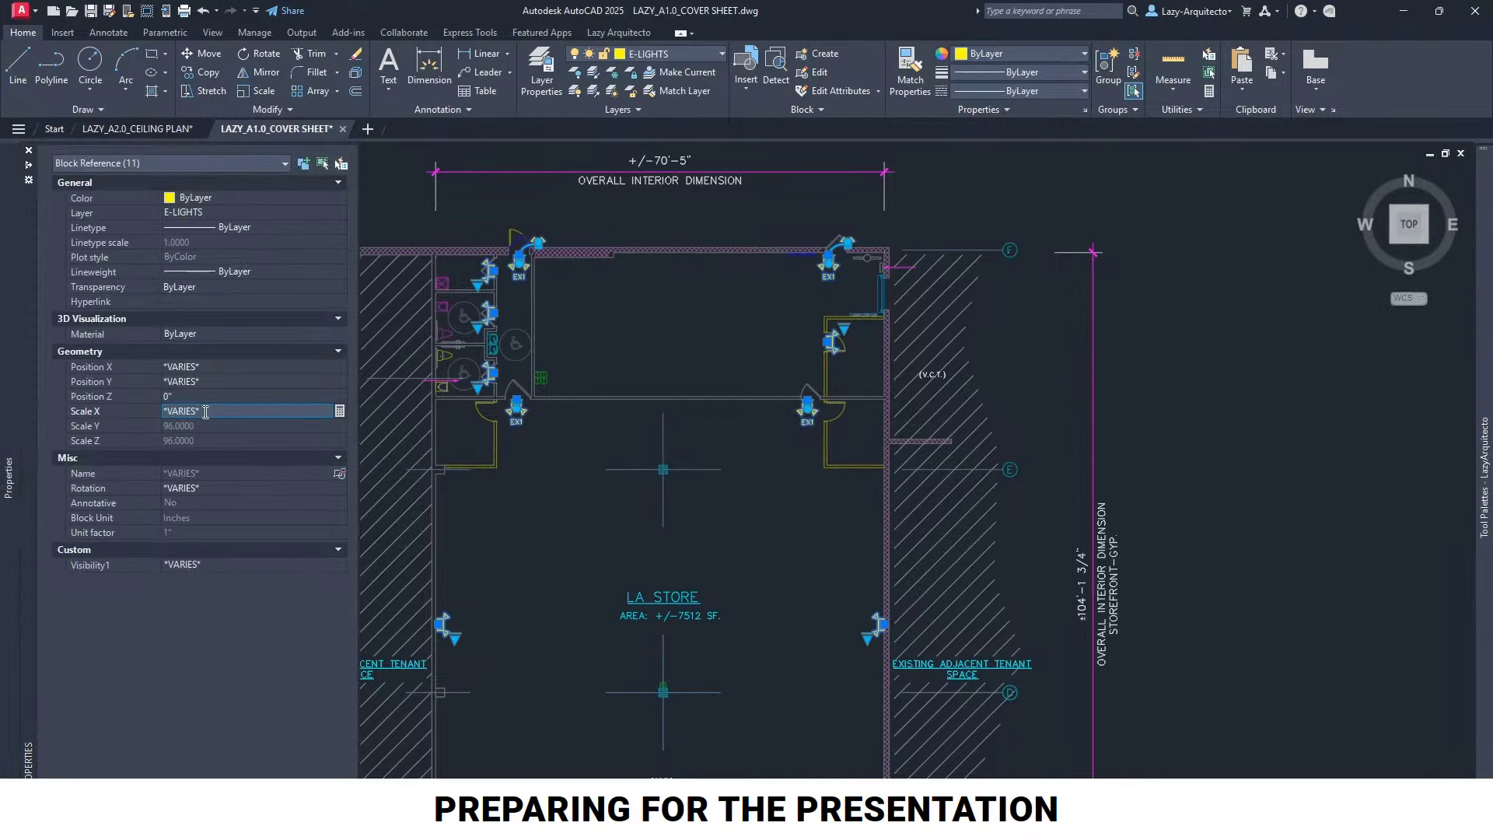
pyautogui.click(143, 406)
pyautogui.write('192')
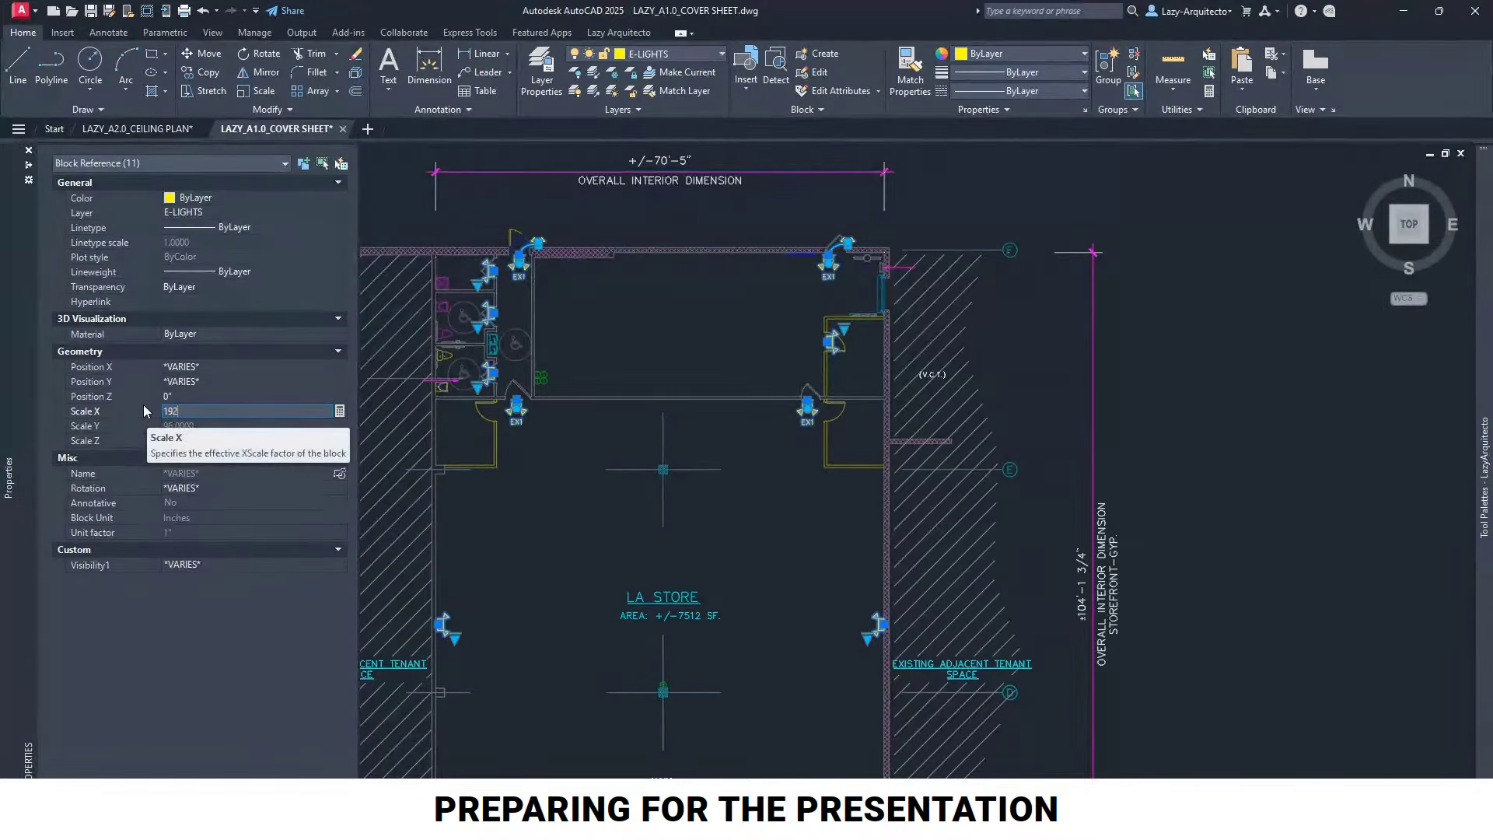
pyautogui.press('Return')
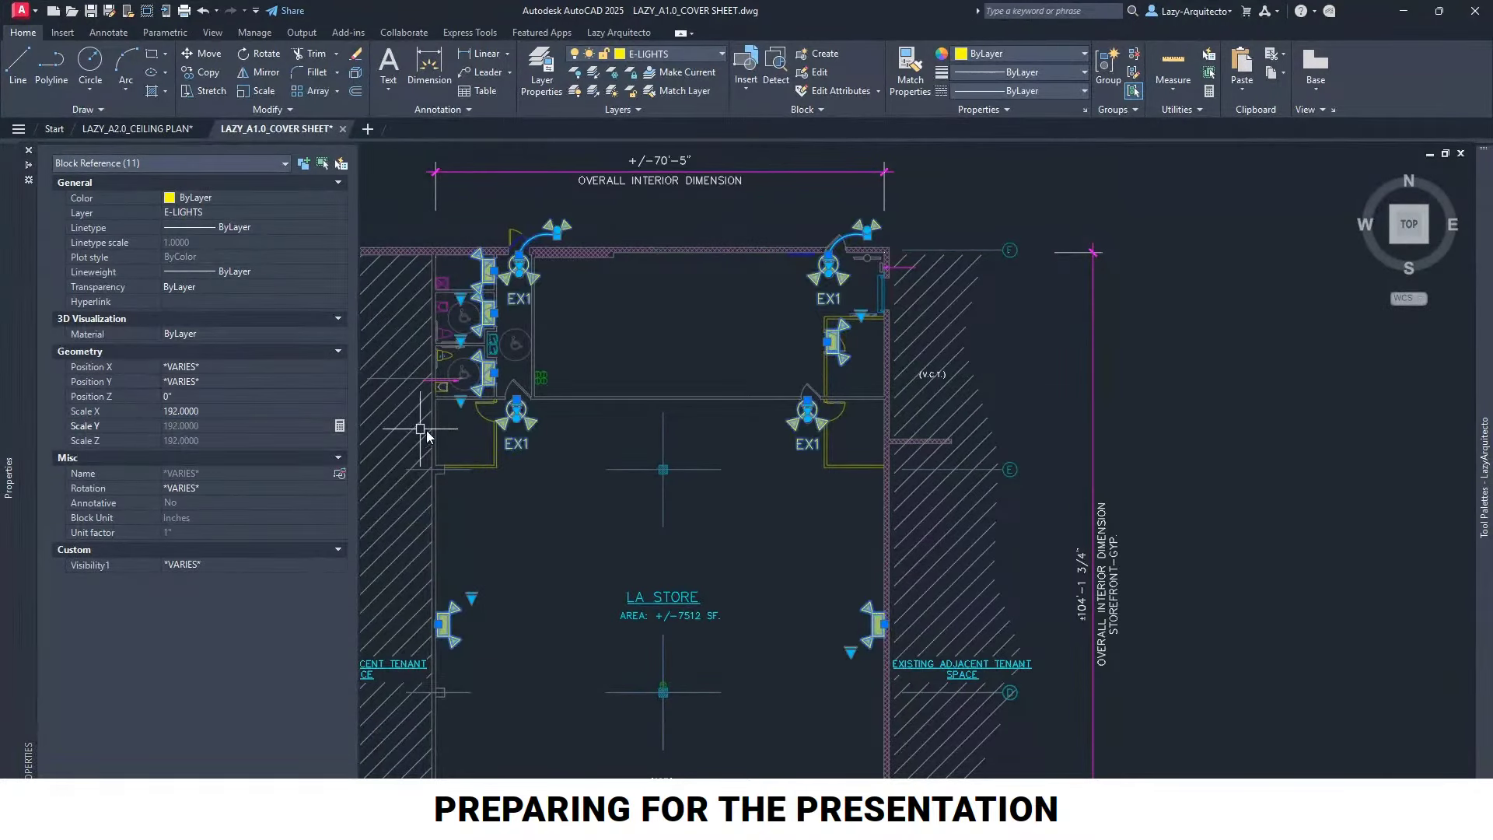
pyautogui.press('Escape')
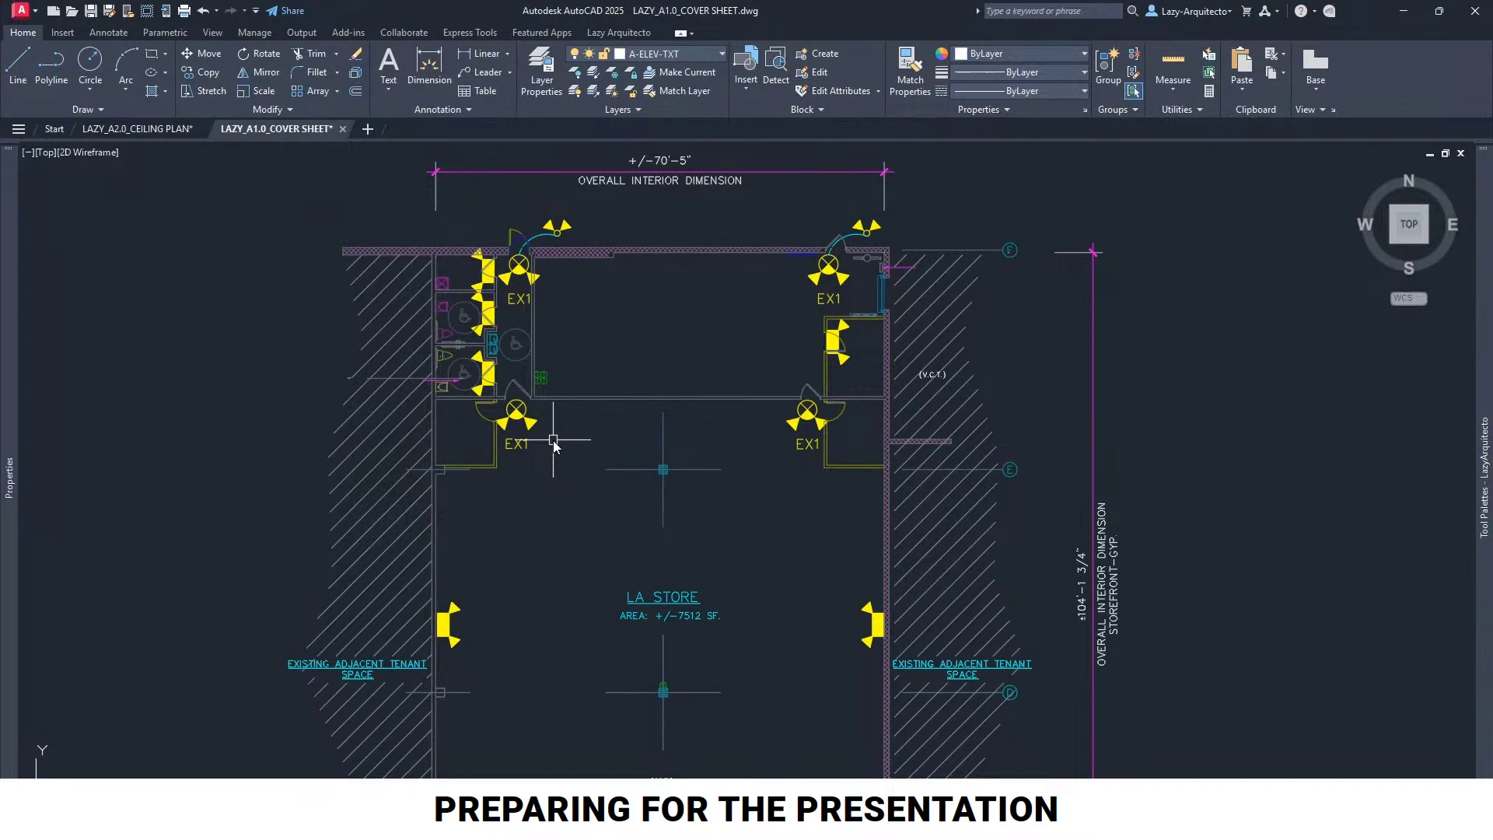
# Examine the resized exit signs and emergency lights in the egress plan viewport on the A1.0 layout
pyautogui.scroll(-3, 550, 394)
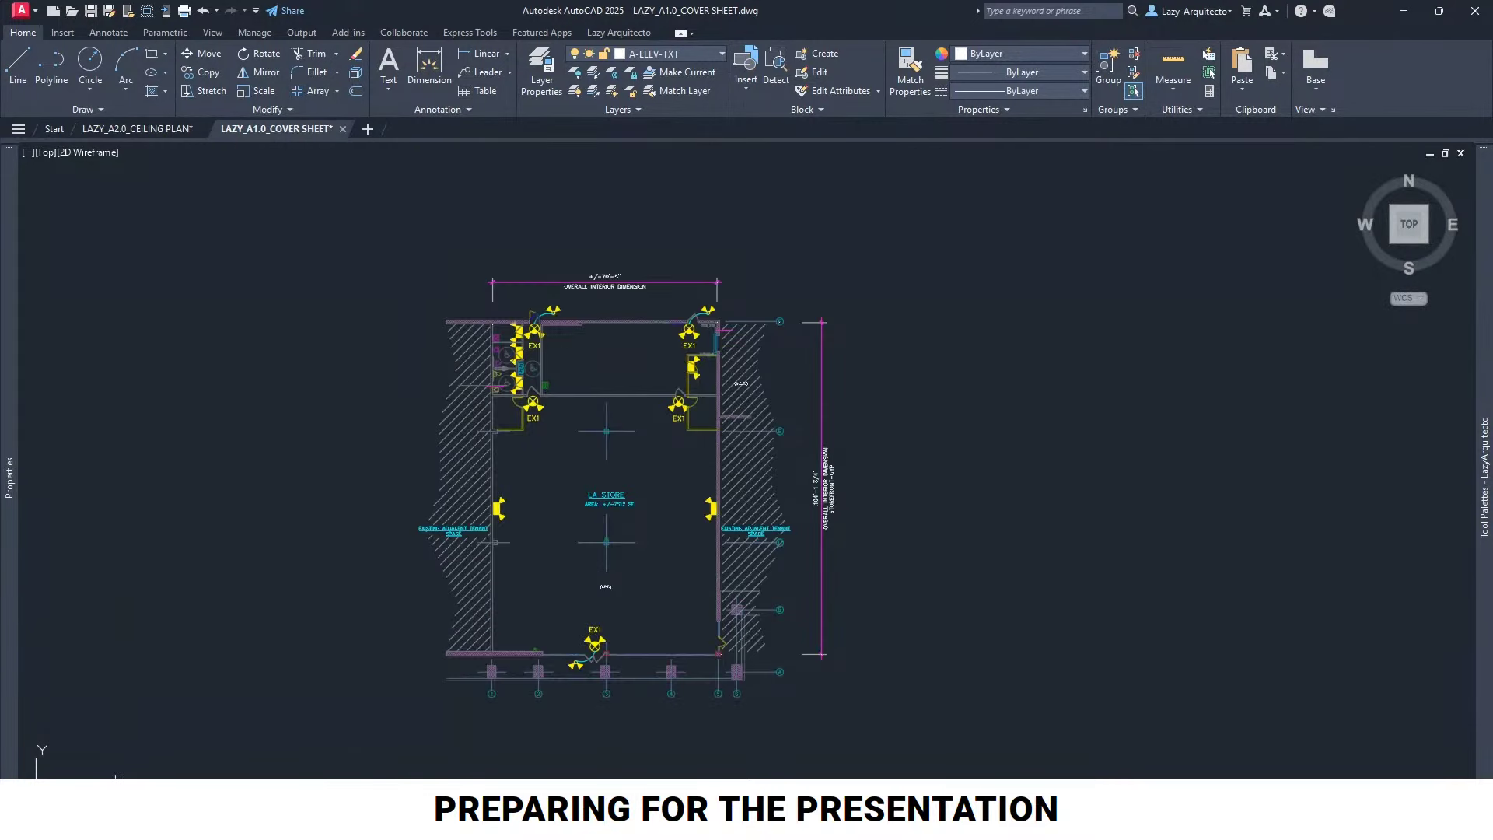
pyautogui.click(115, 829)
pyautogui.scroll(3, 466, 399)
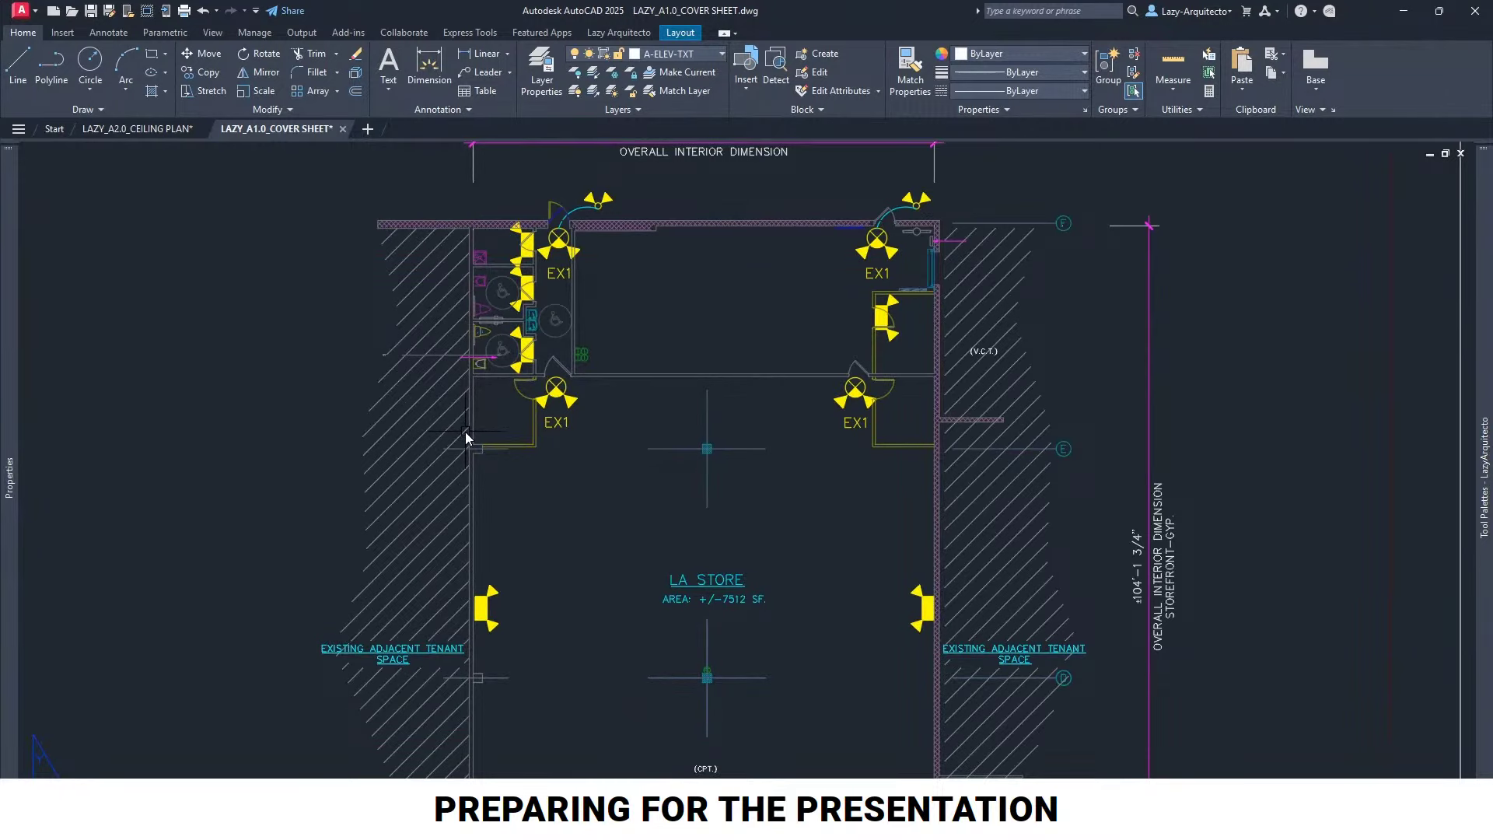
pyautogui.scroll(-3, 464, 435)
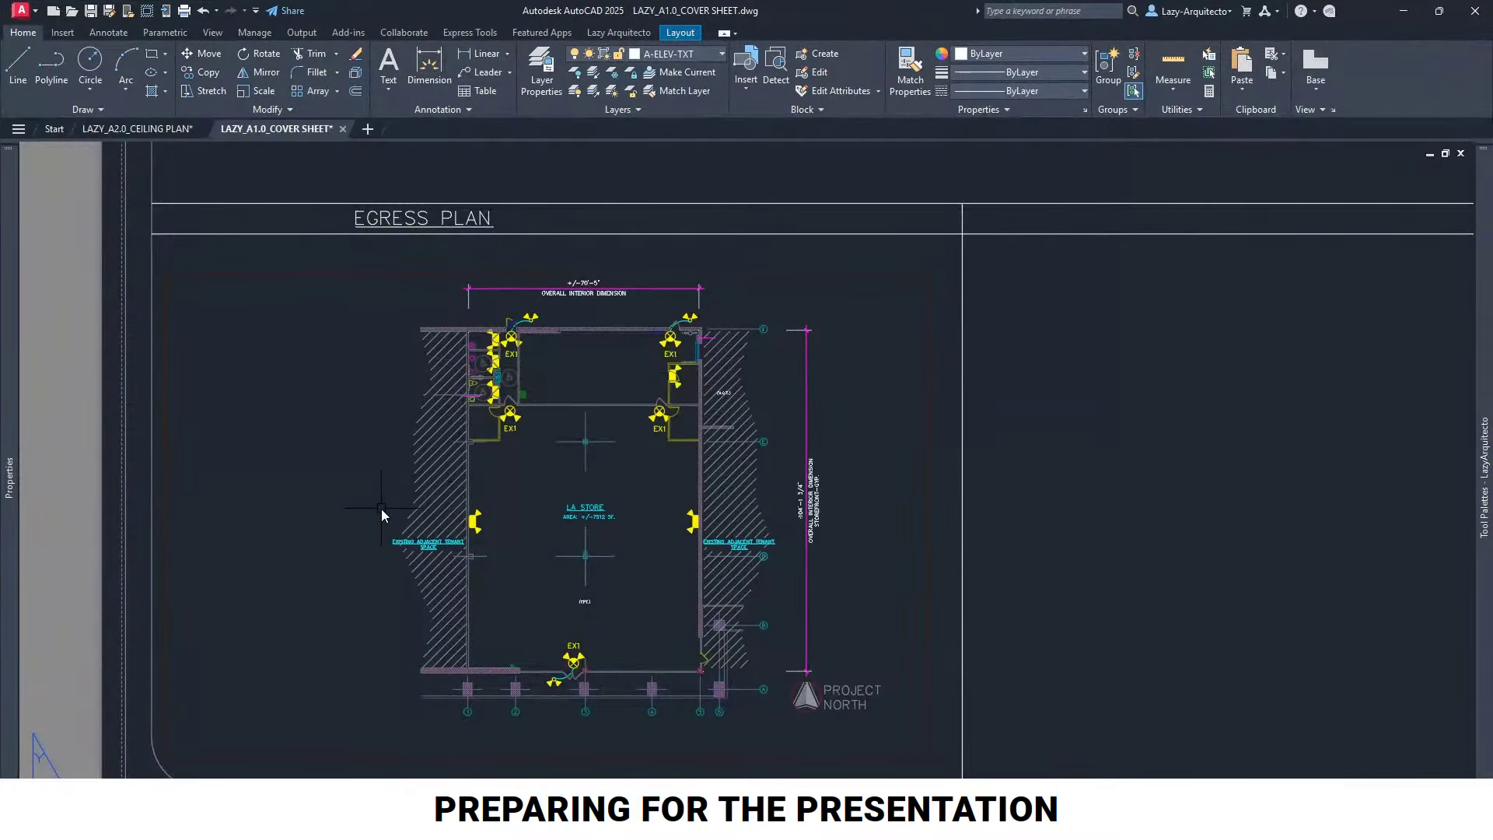
pyautogui.moveTo(381, 508); pyautogui.dragTo(348, 539, button='middle')
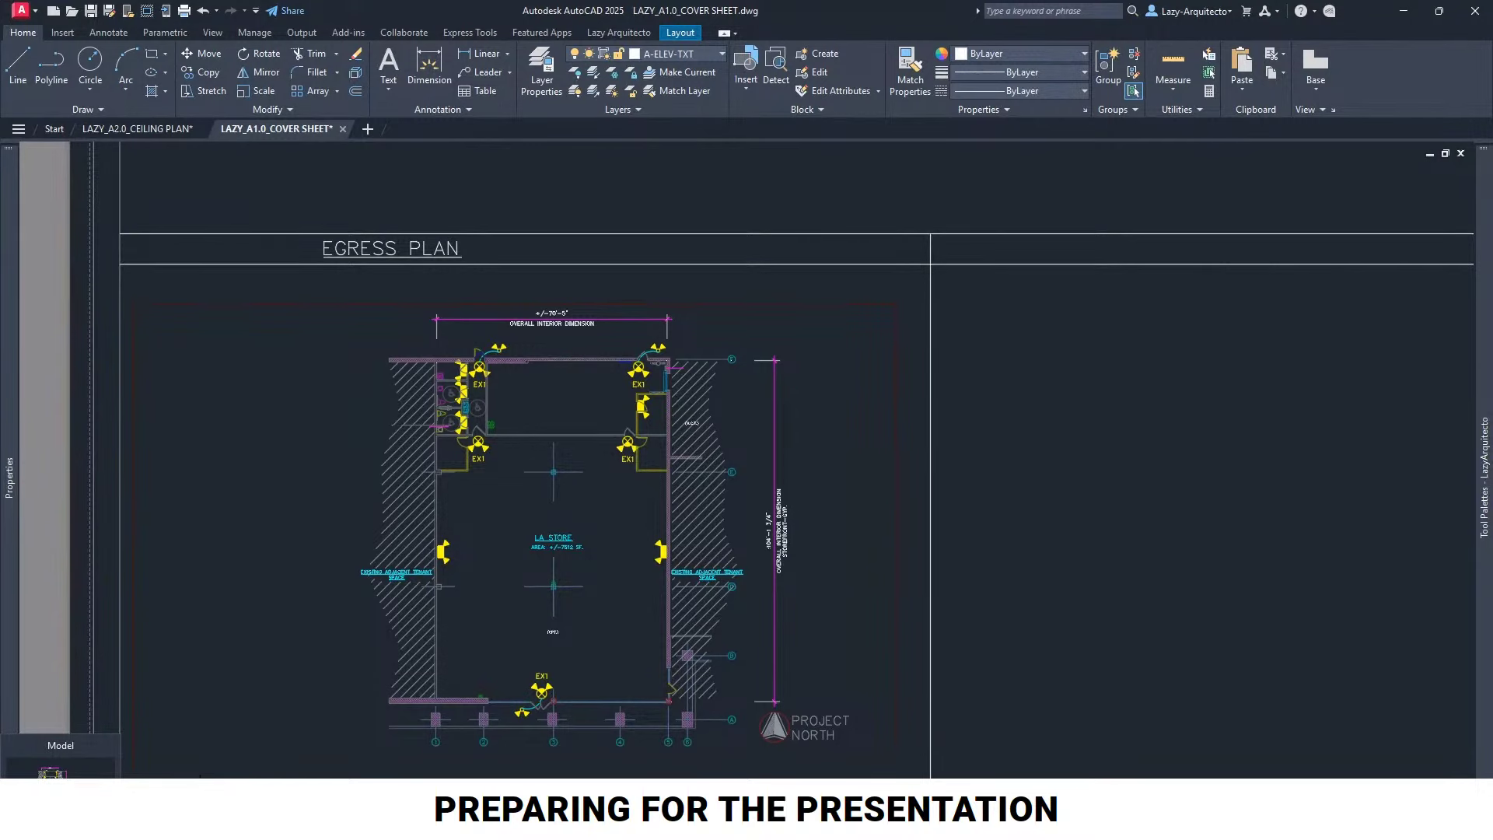
# Return to model space and set the annotation scale to 1:1
pyautogui.click(51, 773)
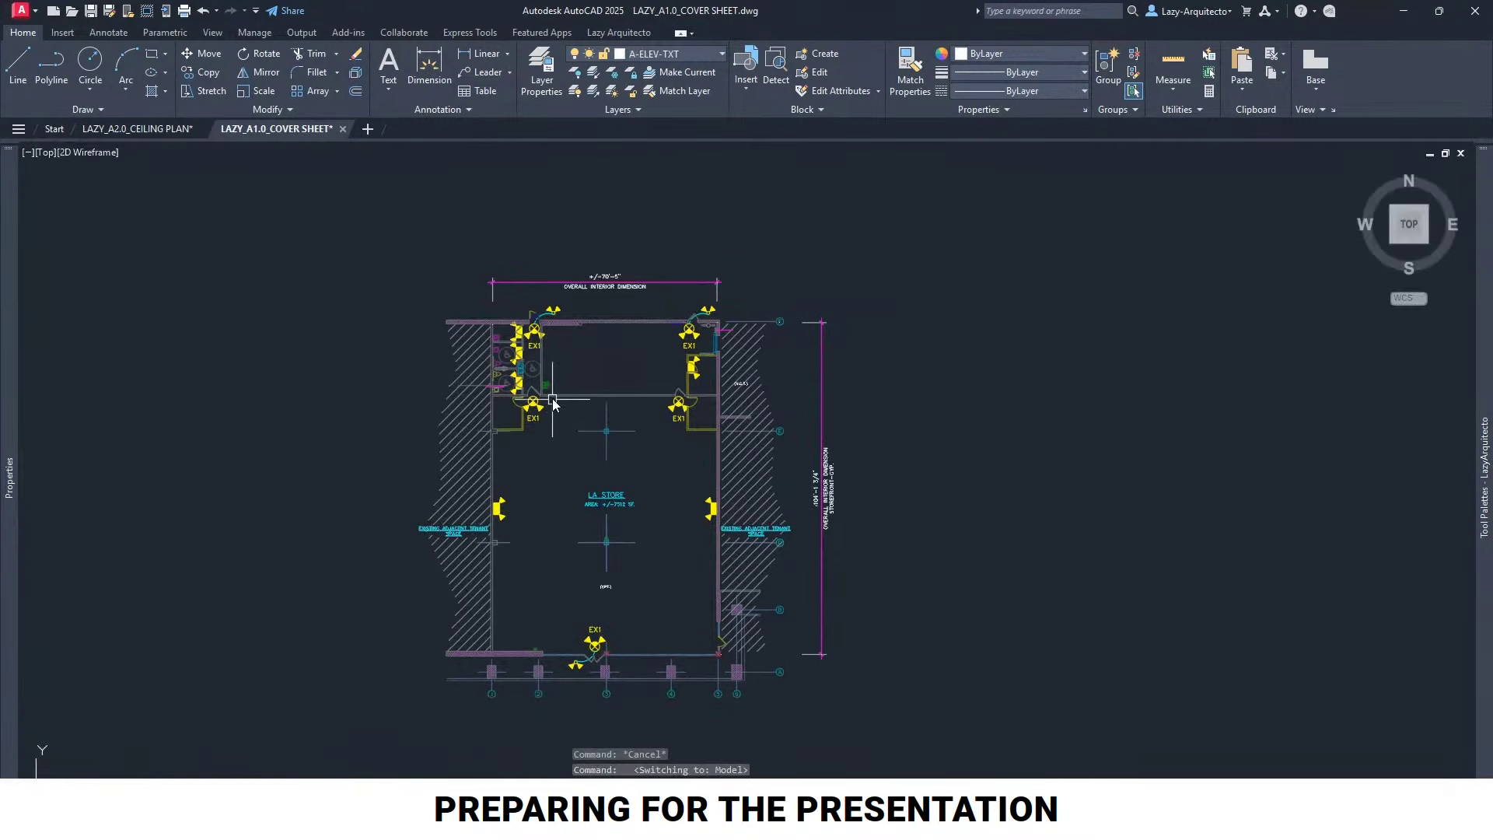
pyautogui.scroll(3, 537, 339)
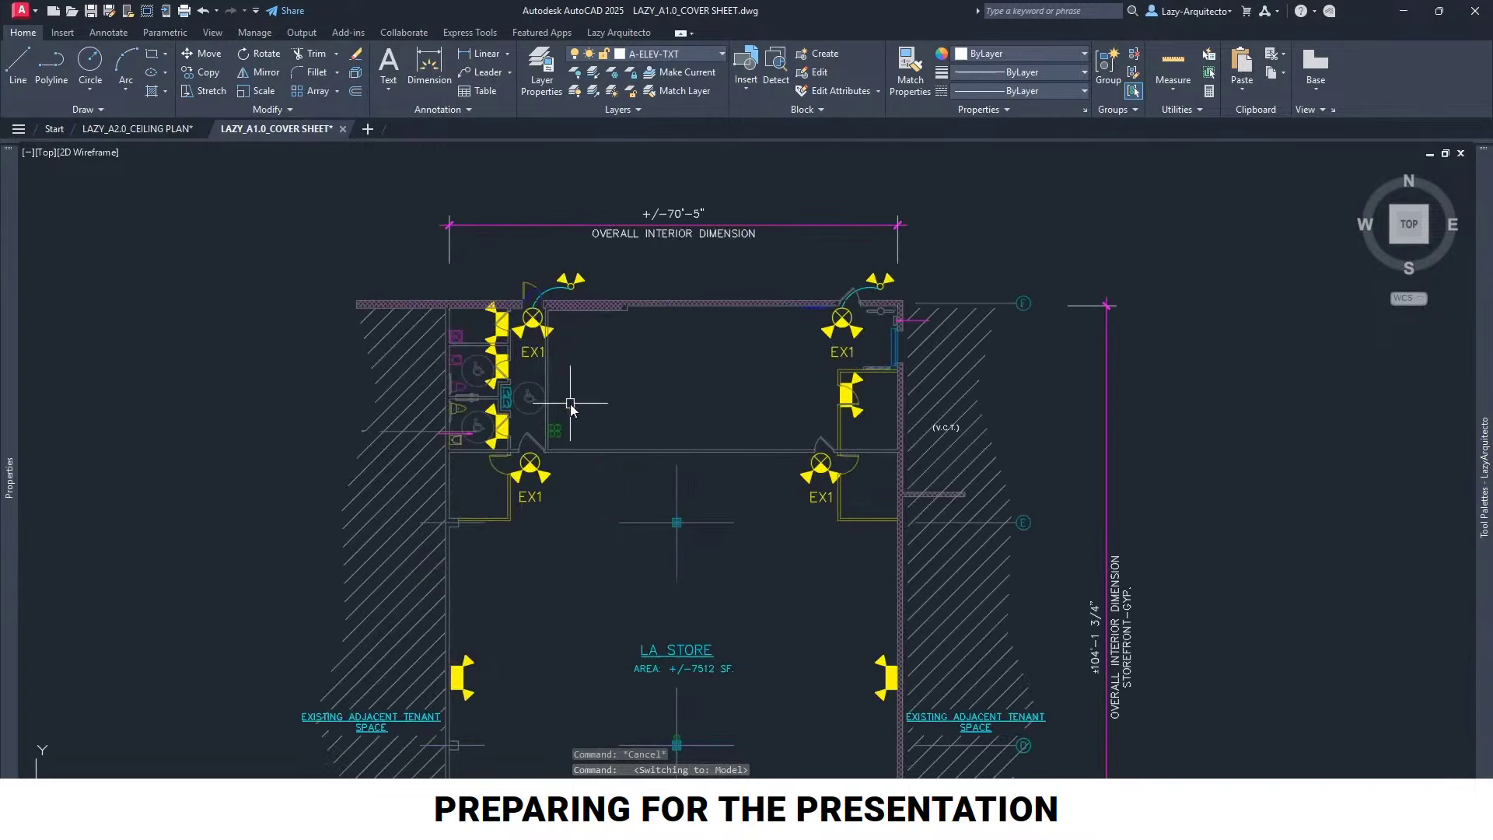
pyautogui.scroll(-3, 568, 416)
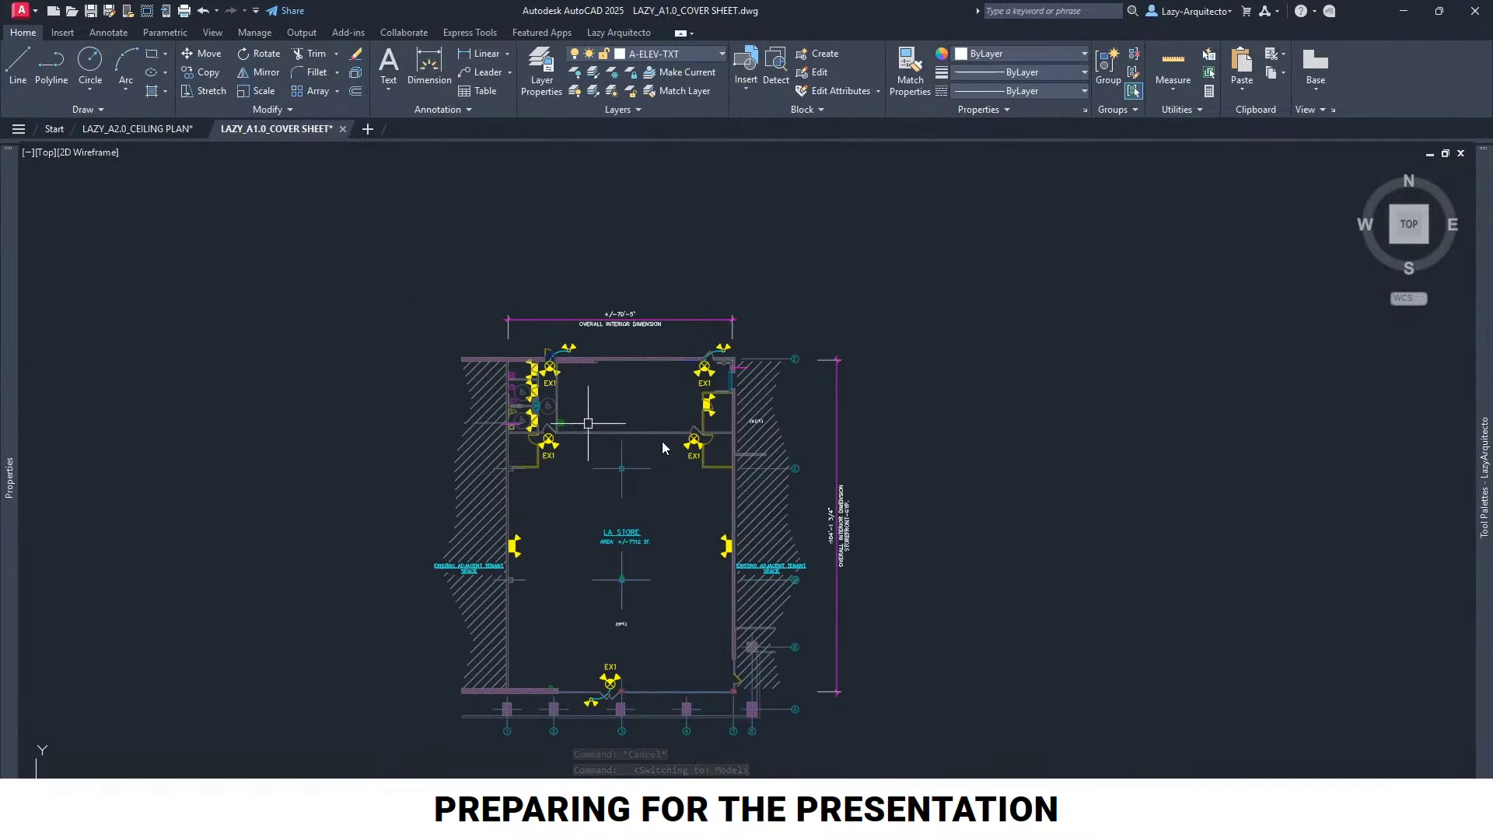
pyautogui.click(1284, 782)
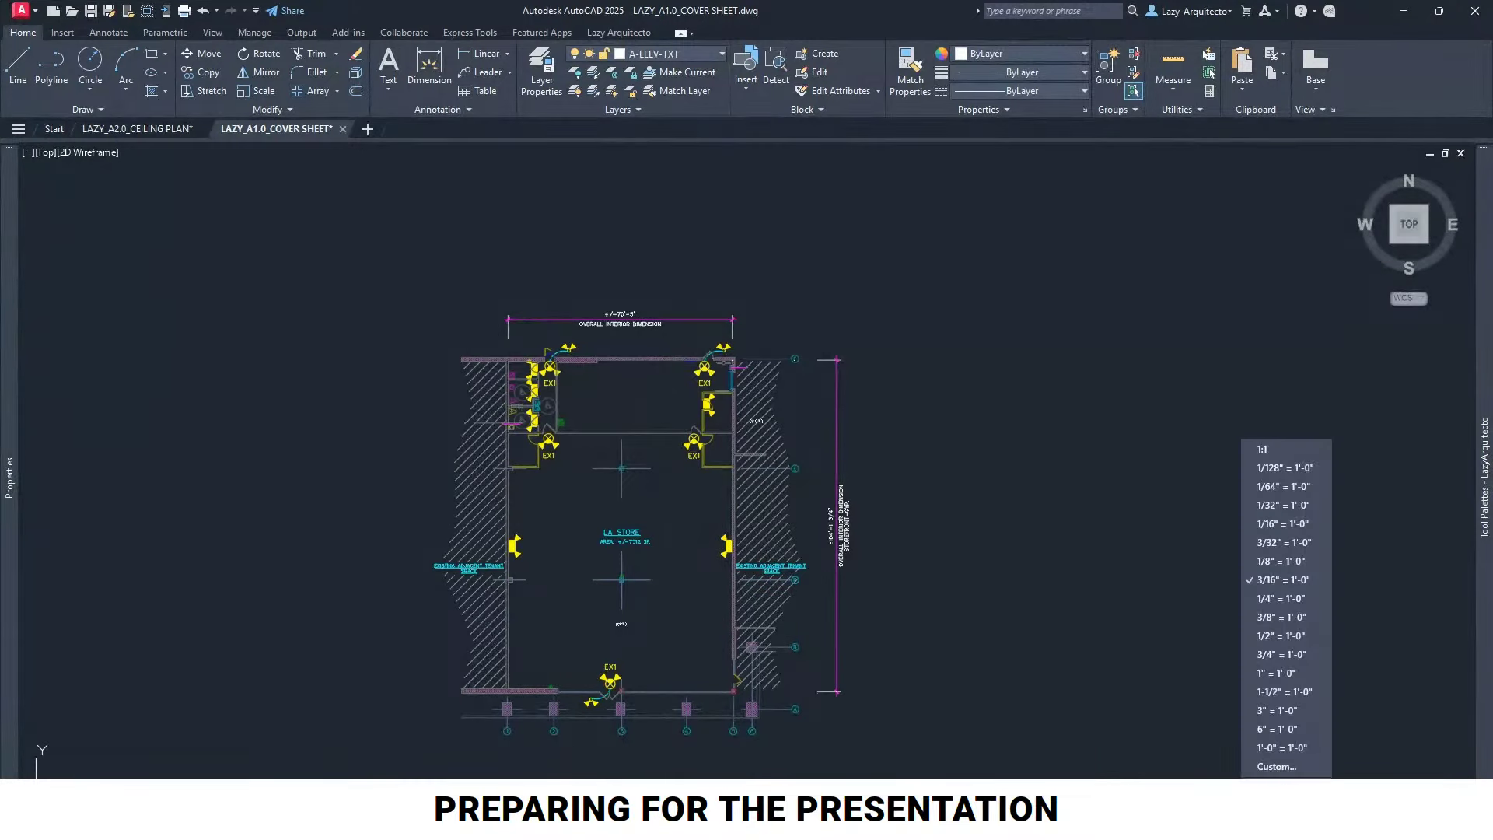
pyautogui.click(1276, 453)
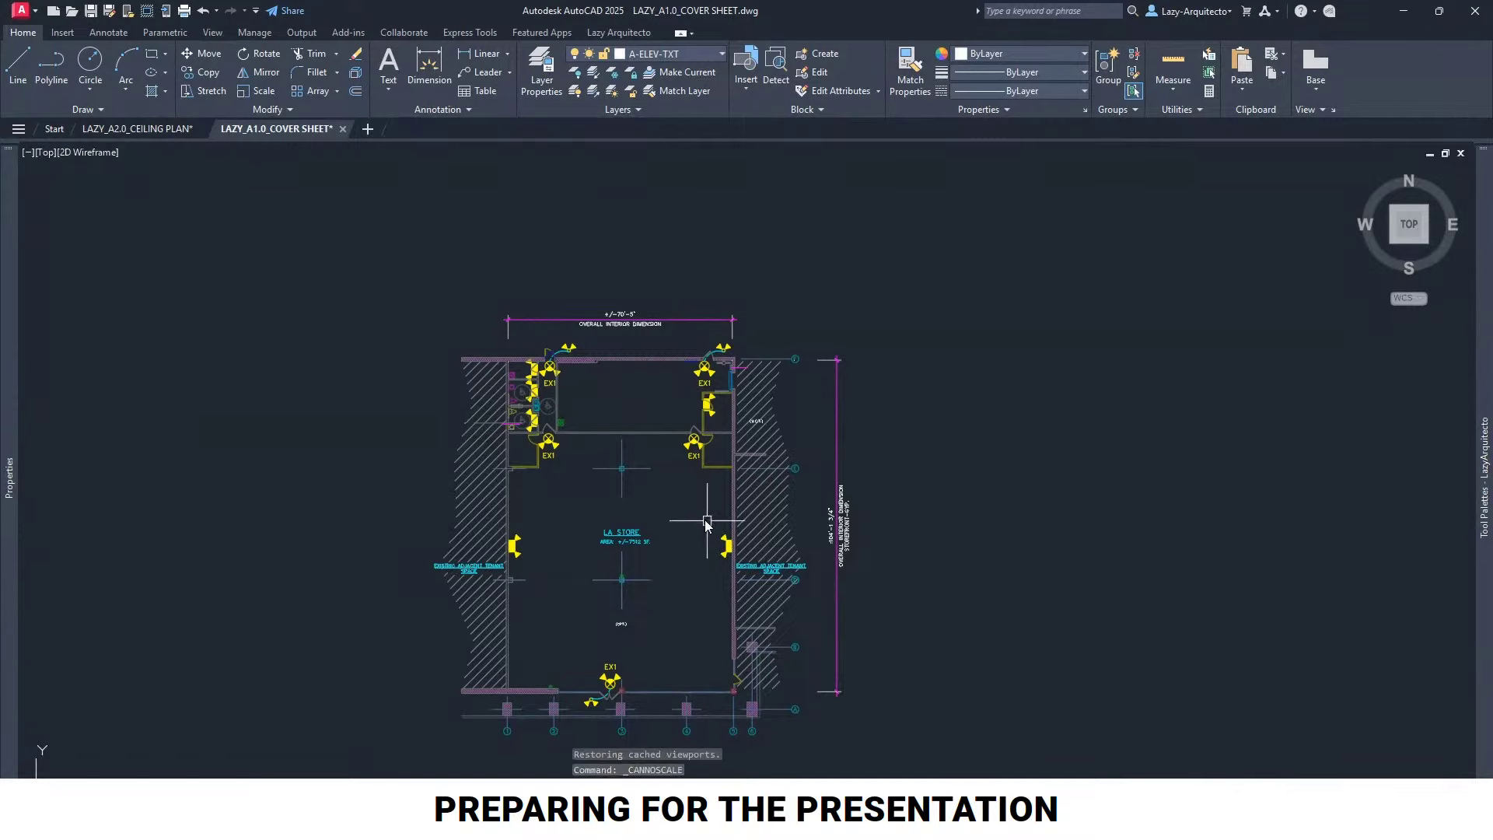
# Start an egress path polyline just inside the east wall below the northeast closet and run it diagonally southwest into the sales floor
pyautogui.scroll(3, 617, 433)
pyautogui.scroll(-3, 483, 342)
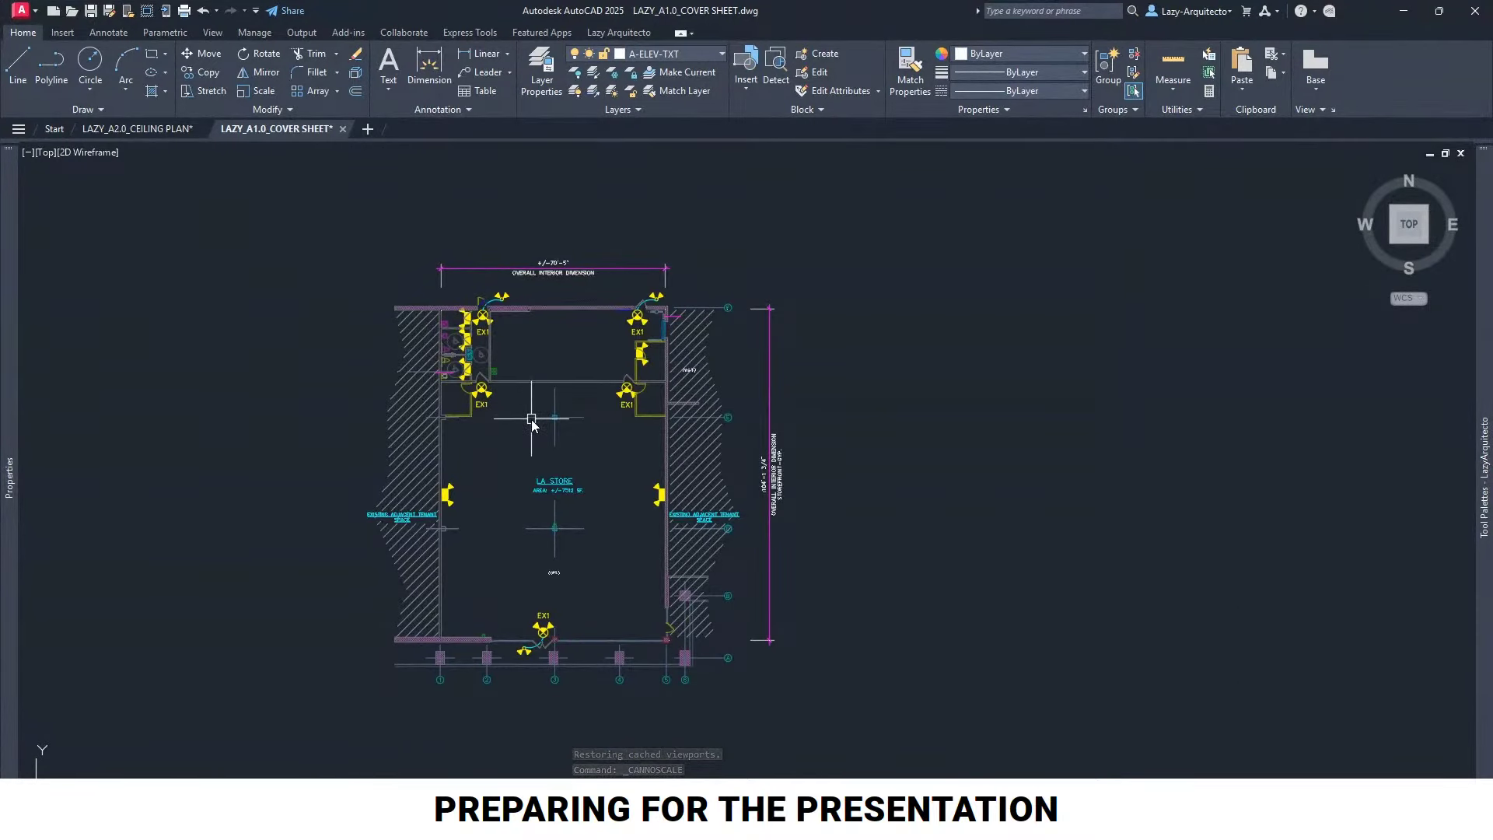
pyautogui.write('pl')
pyautogui.press('Return')
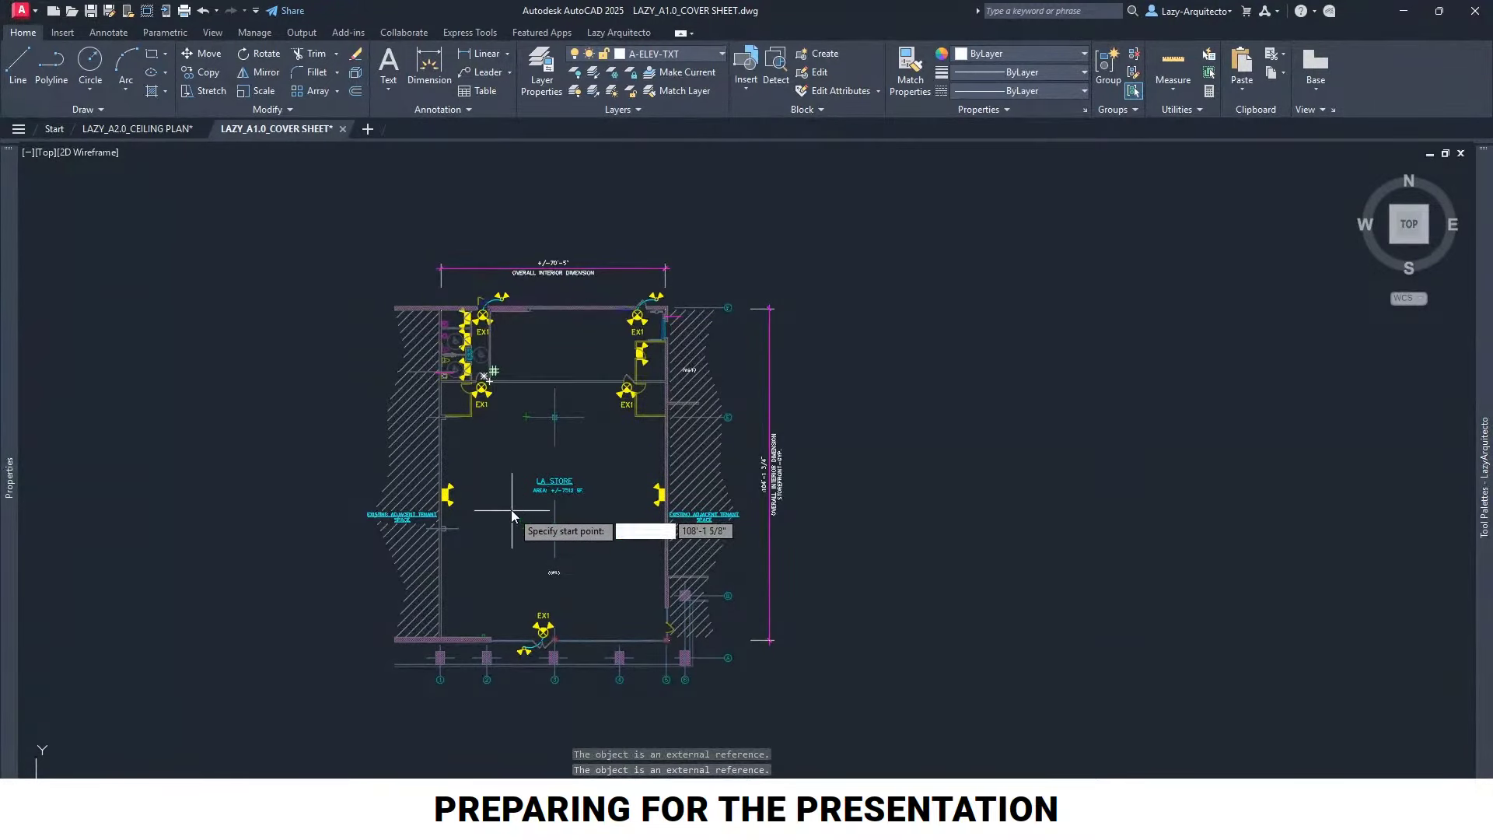
pyautogui.scroll(3, 507, 497)
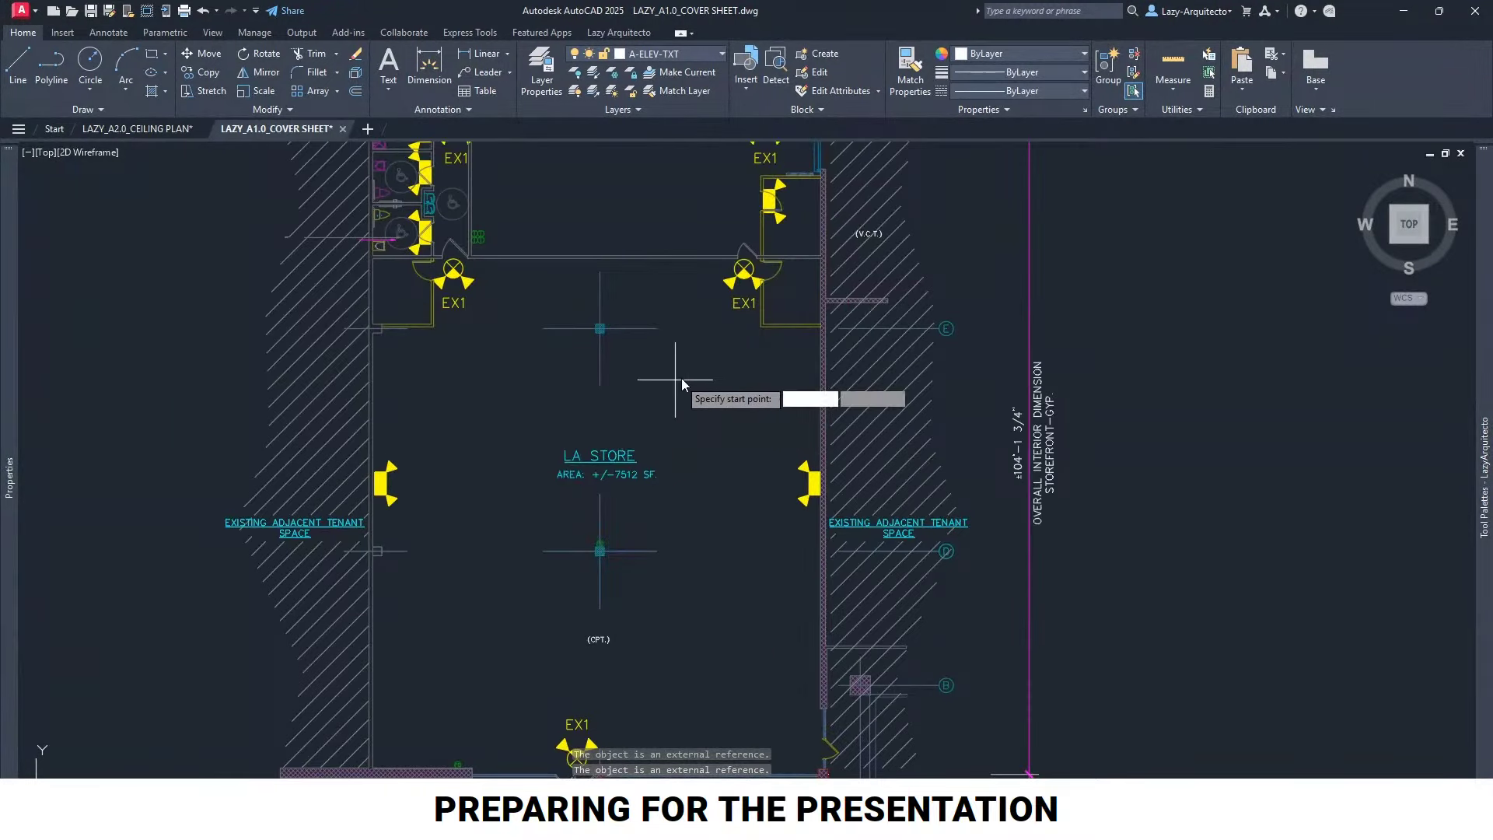
pyautogui.moveTo(682, 378); pyautogui.dragTo(619, 463, button='middle')
pyautogui.scroll(3, 750, 439)
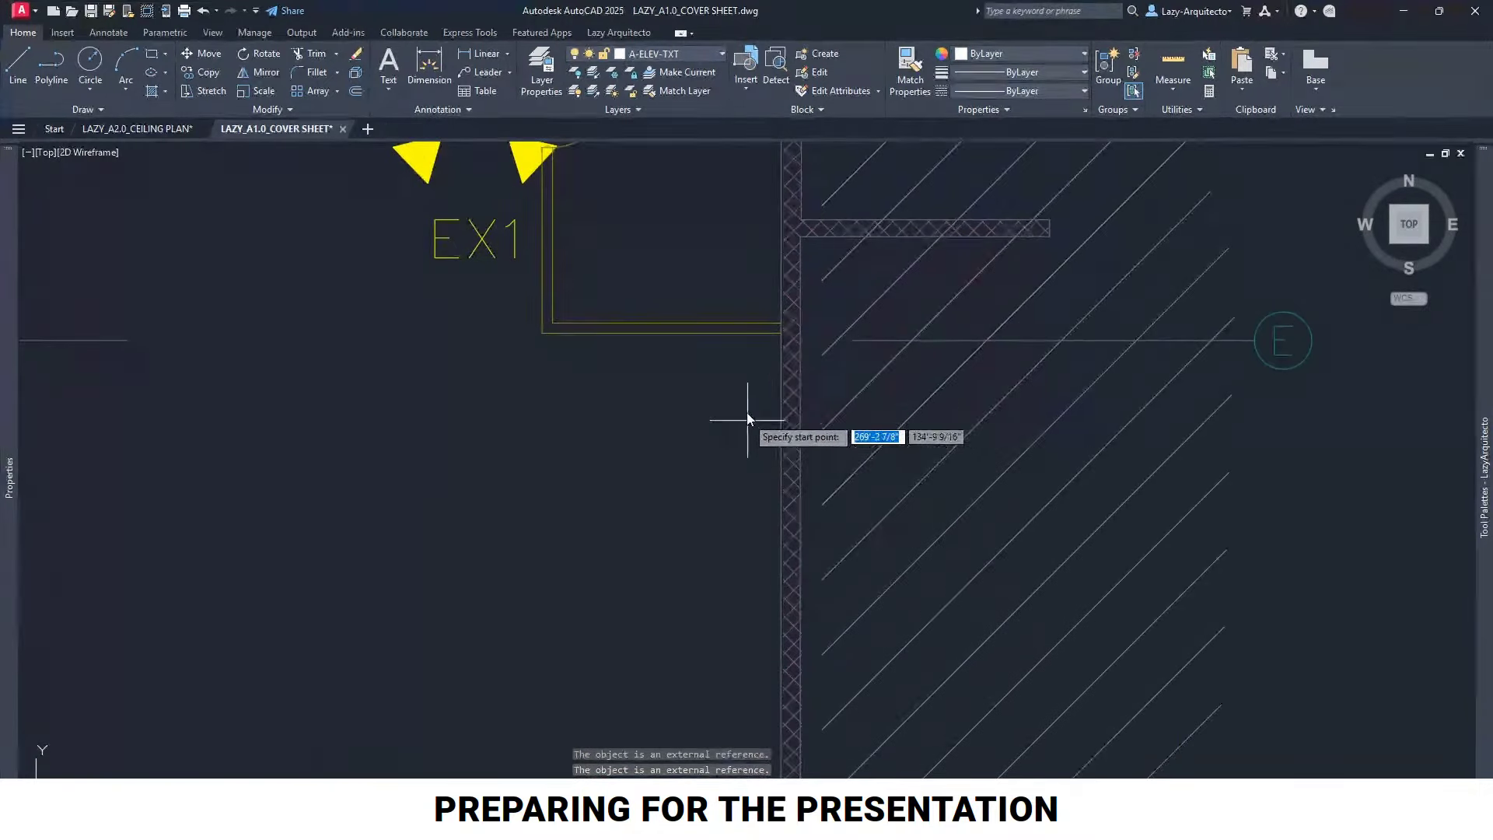
pyautogui.click(753, 366)
pyautogui.scroll(-4, 646, 362)
pyautogui.scroll(2, 608, 471)
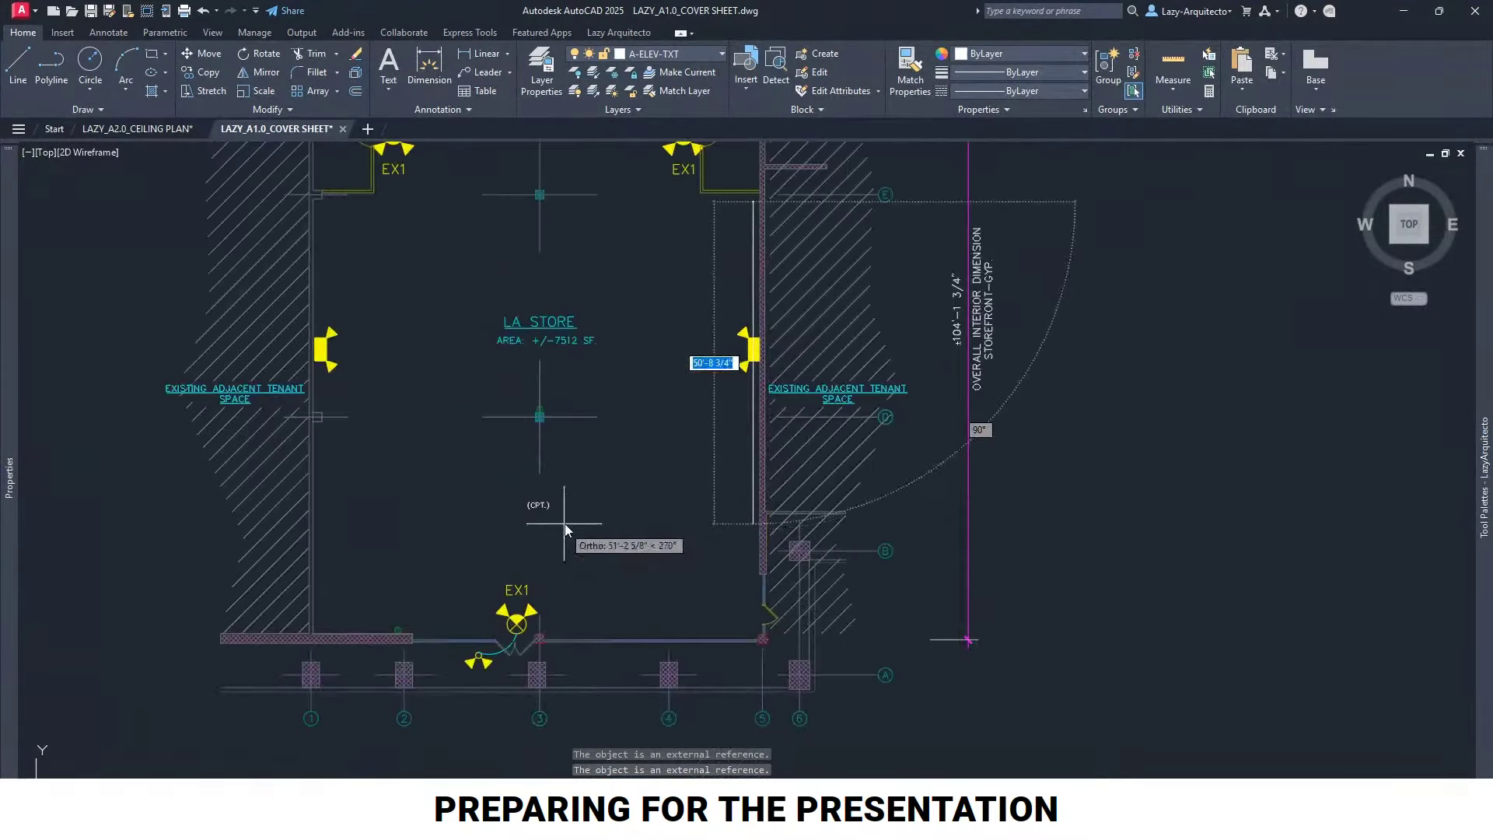
pyautogui.press('F8')
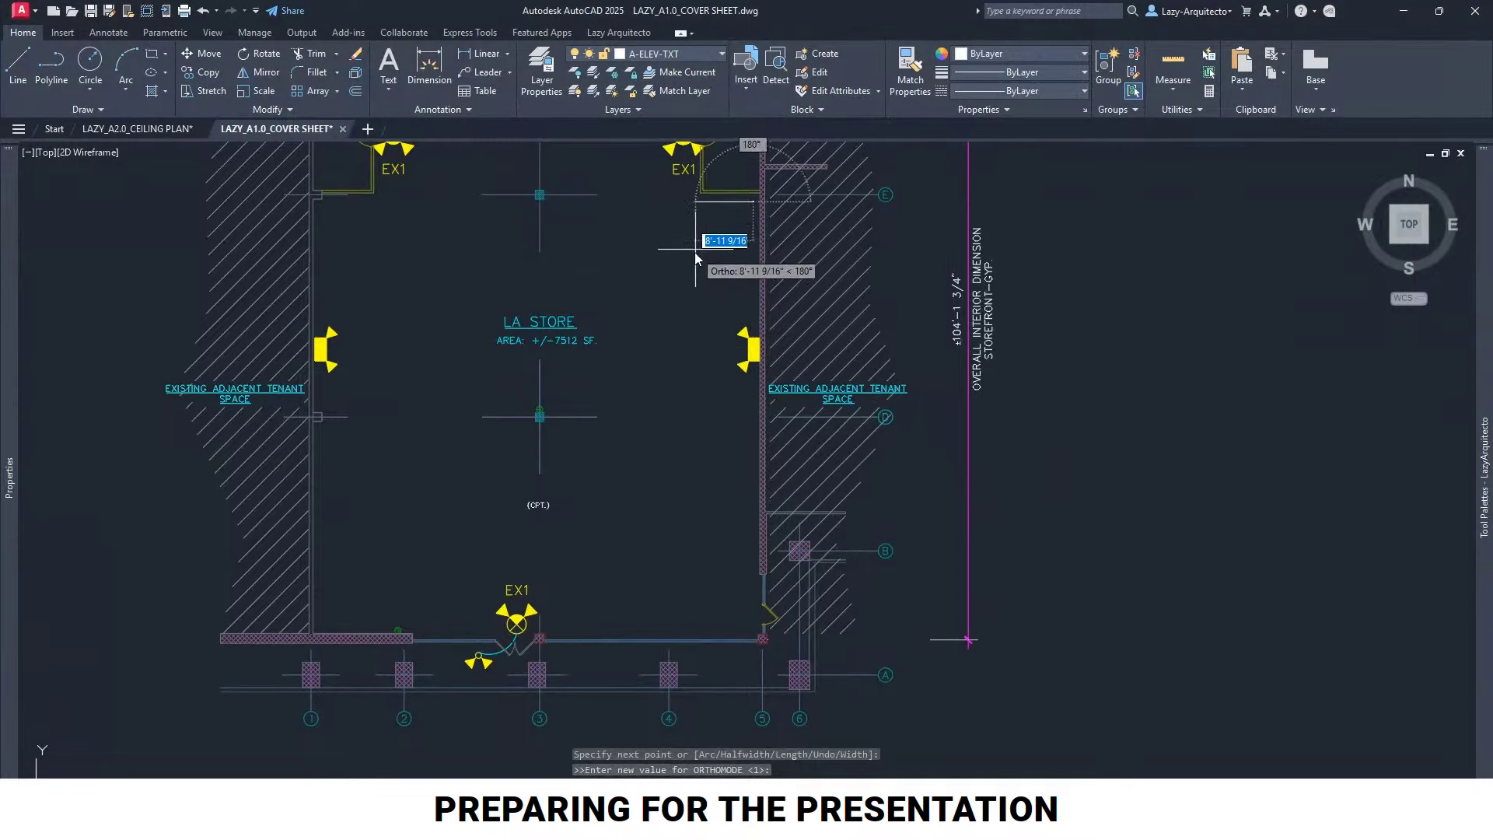
pyautogui.click(671, 273)
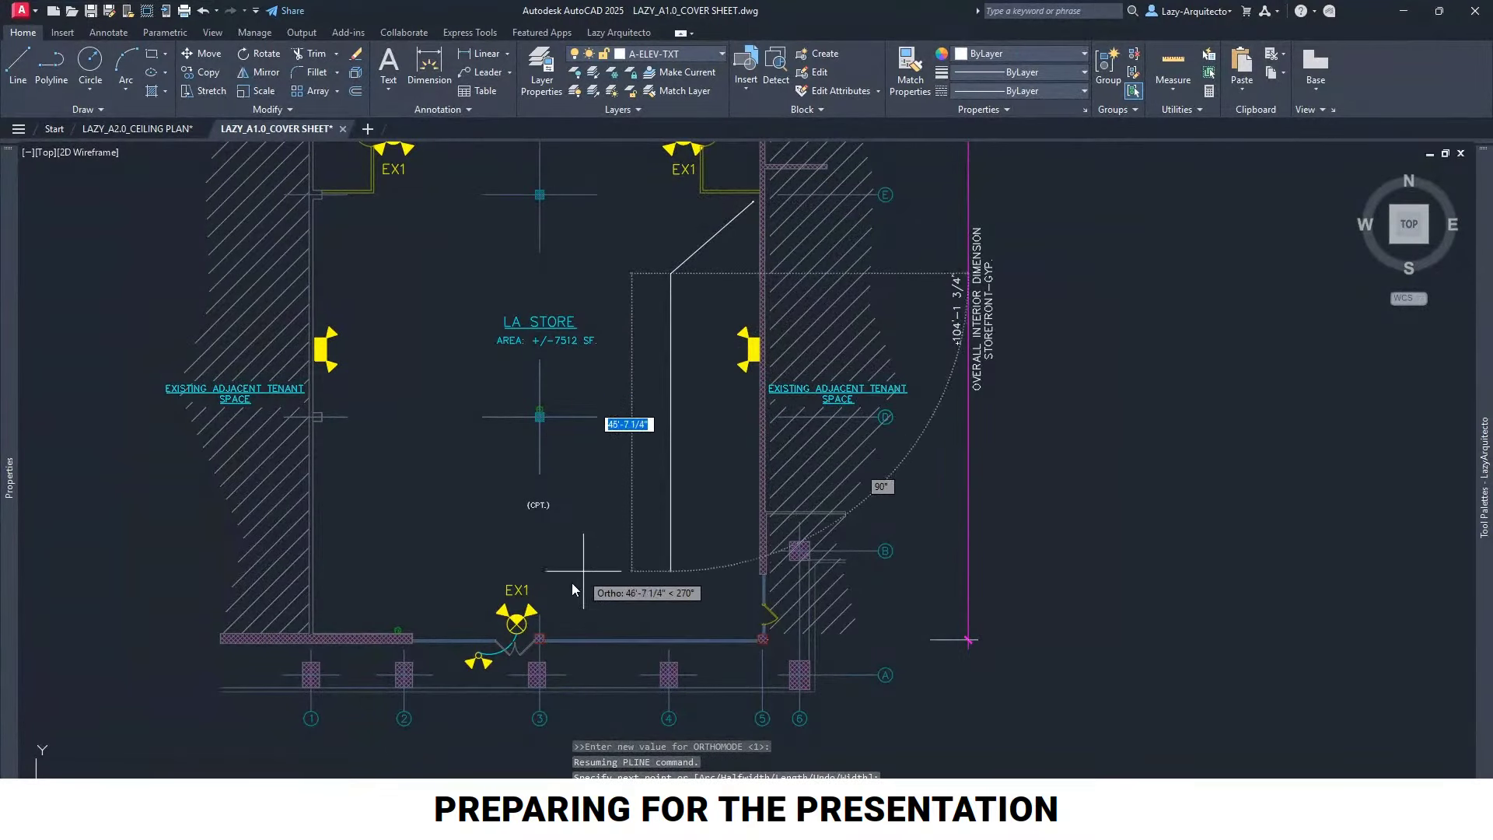
# Continue the egress path to a point above the south entrance's EX1 sign and straight south out through the doors, and end the polyline
pyautogui.scroll(3, 527, 642)
pyautogui.press('F8')
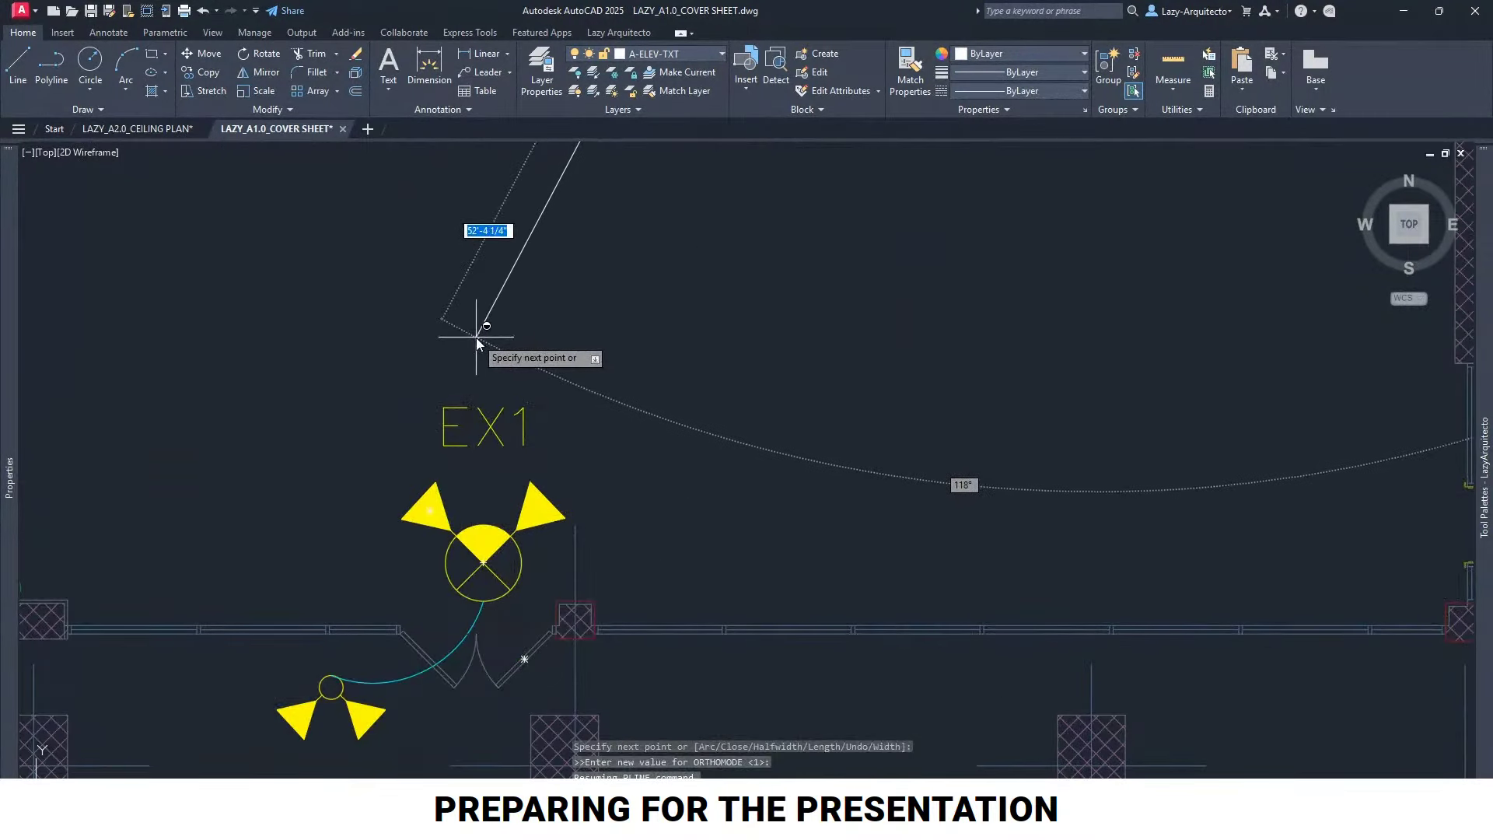
pyautogui.click(476, 342)
pyautogui.scroll(-3, 476, 351)
pyautogui.scroll(3, 483, 450)
pyautogui.click(482, 451)
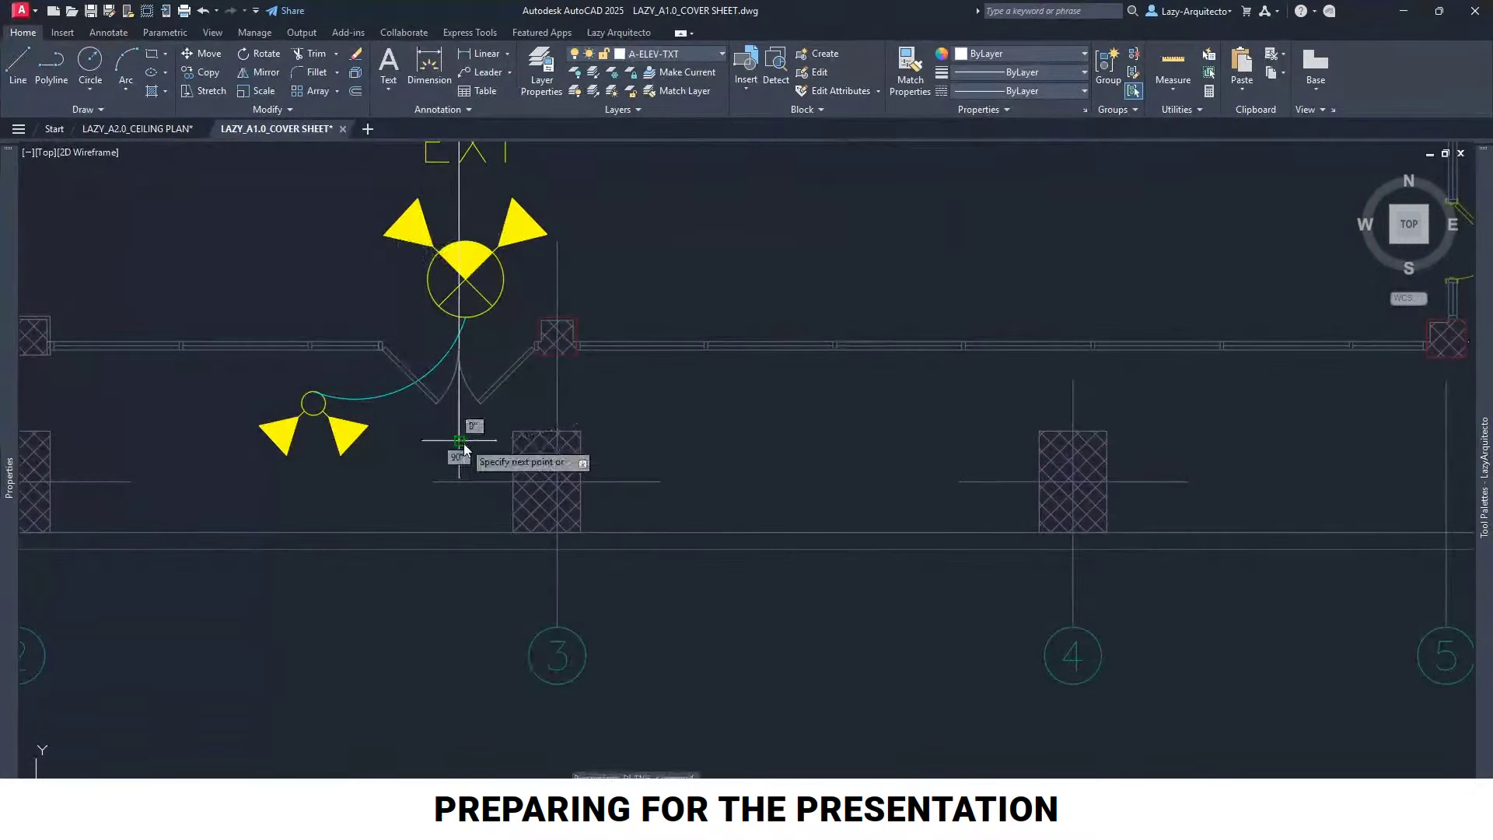
pyautogui.scroll(-5, 482, 451)
pyautogui.moveTo(452, 286); pyautogui.dragTo(465, 428, button='middle')
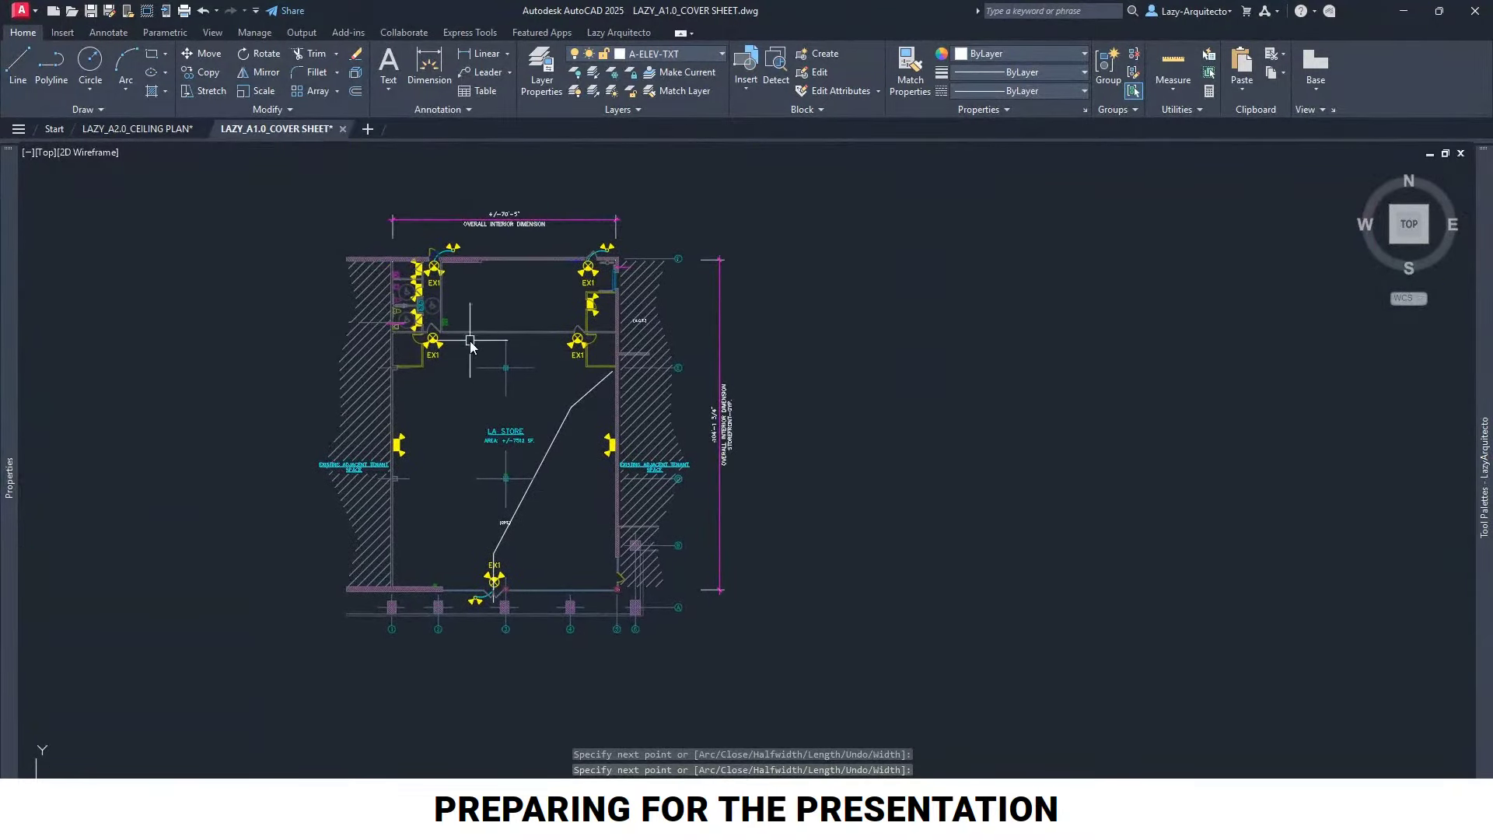
pyautogui.scroll(3, 459, 331)
pyautogui.scroll(3, 459, 361)
pyautogui.press('Return')
# Draw a second egress polyline from the back room's southwest corner to just below the northeast EX1 sign and straight north out the rear door
pyautogui.press('Return')
pyautogui.scroll(5, 431, 393)
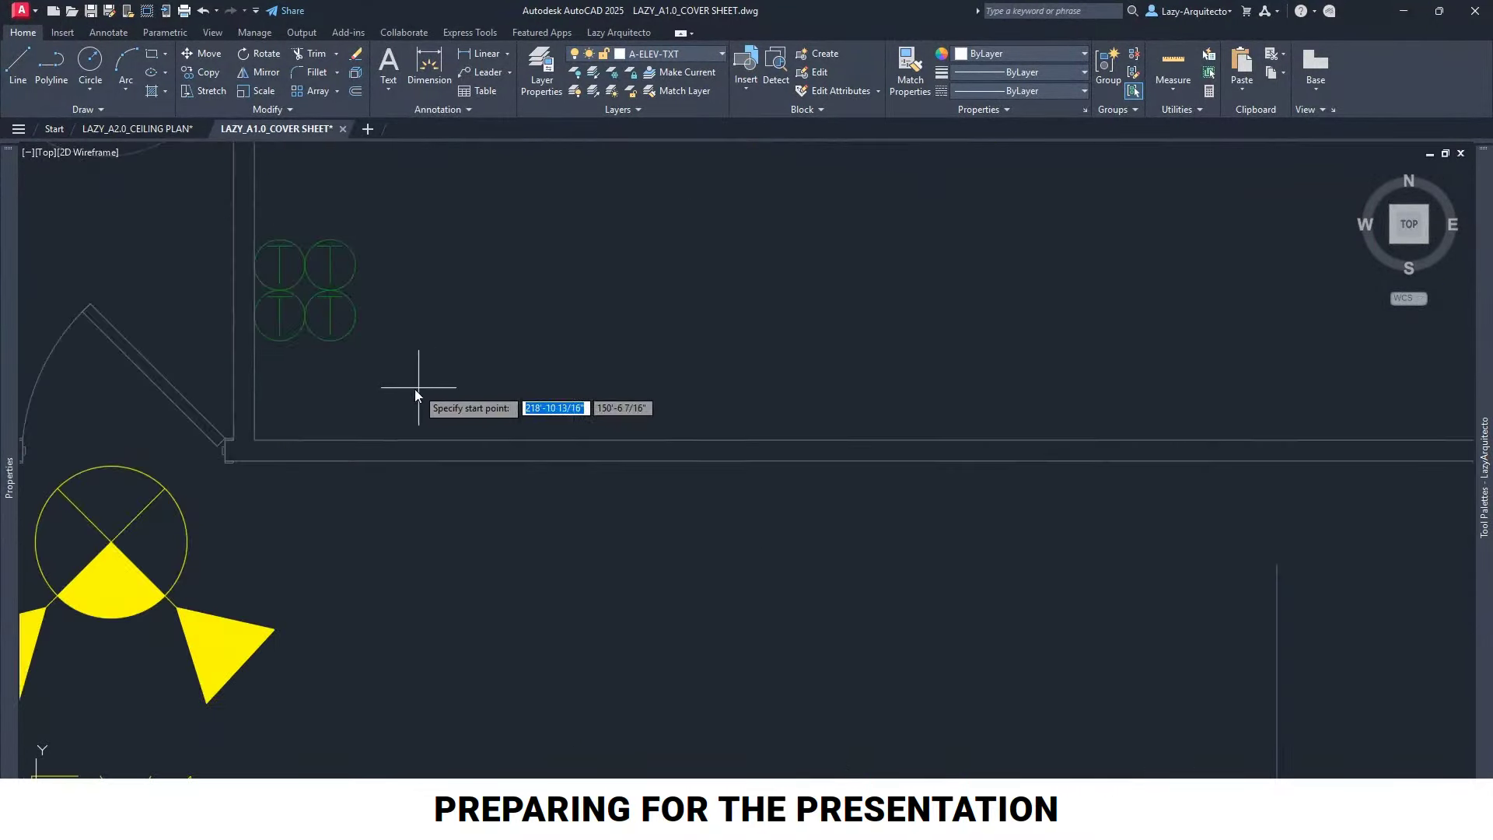
pyautogui.click(405, 398)
pyautogui.scroll(-8, 405, 397)
pyautogui.scroll(6, 712, 253)
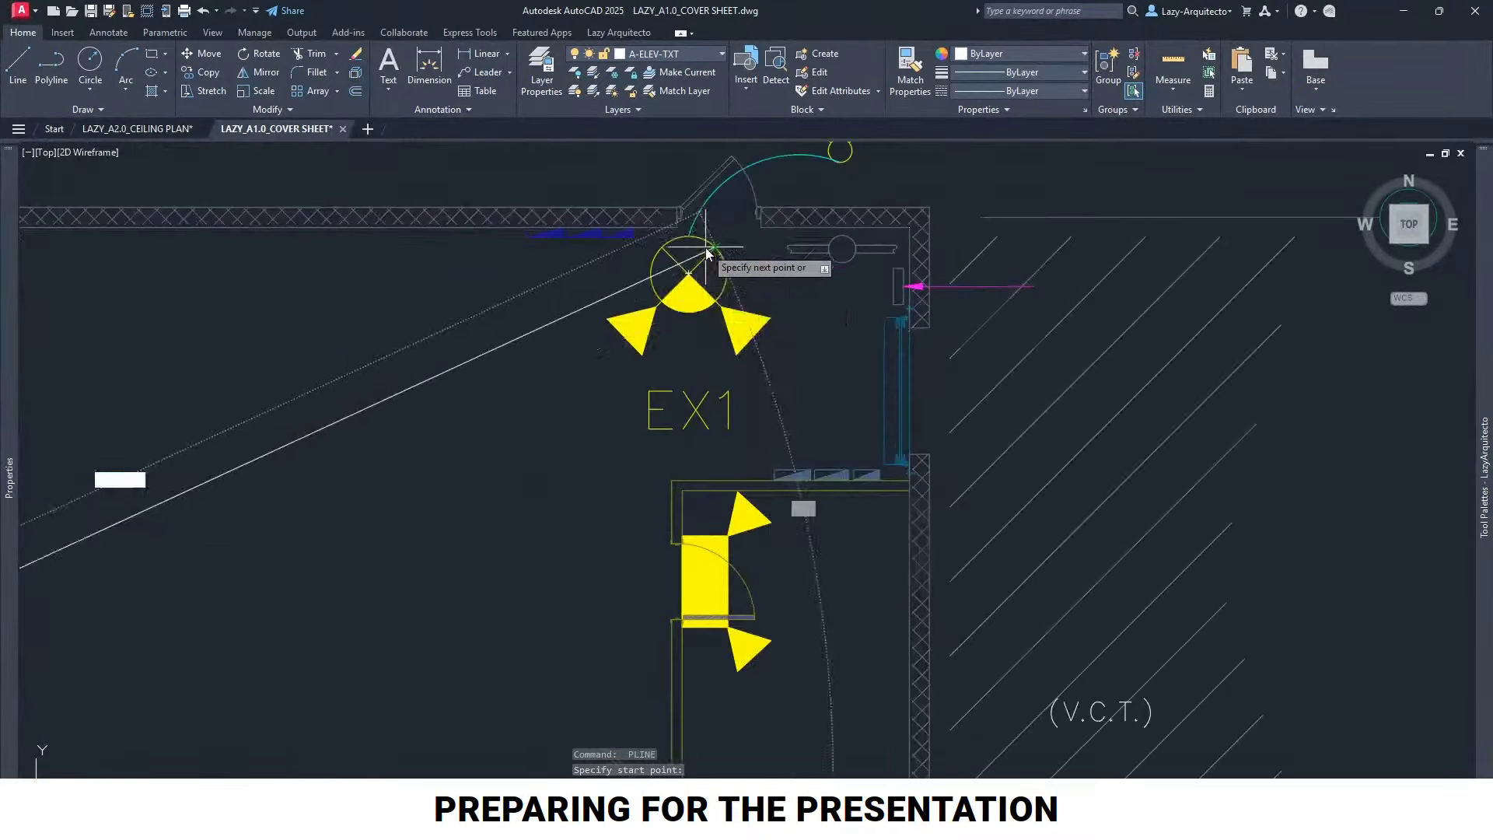
pyautogui.press('F8')
pyautogui.scroll(3, 726, 369)
pyautogui.press('Return')
pyautogui.scroll(-6, 726, 374)
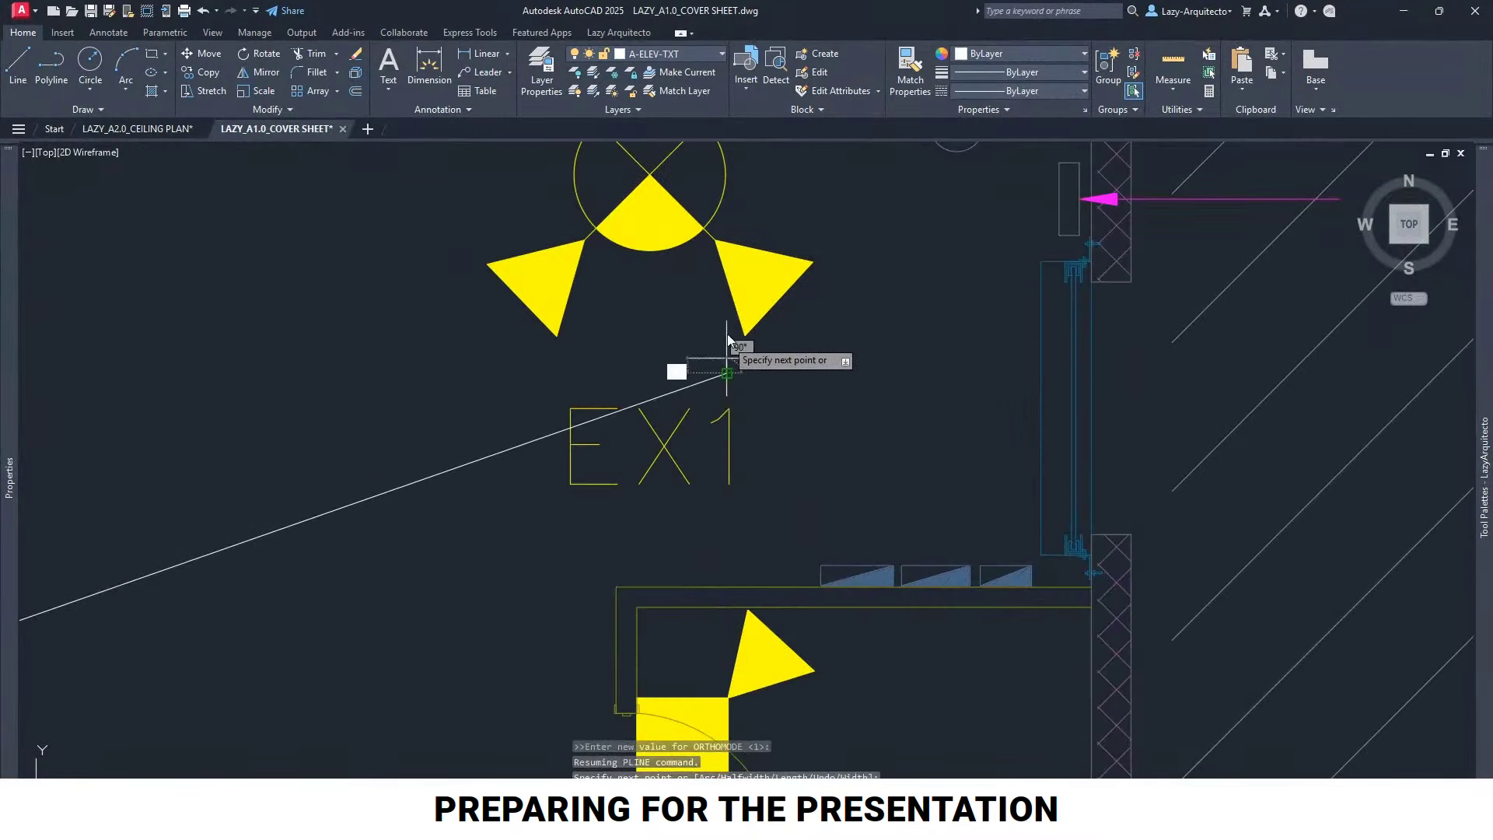
pyautogui.scroll(7, 708, 233)
pyautogui.click(712, 159)
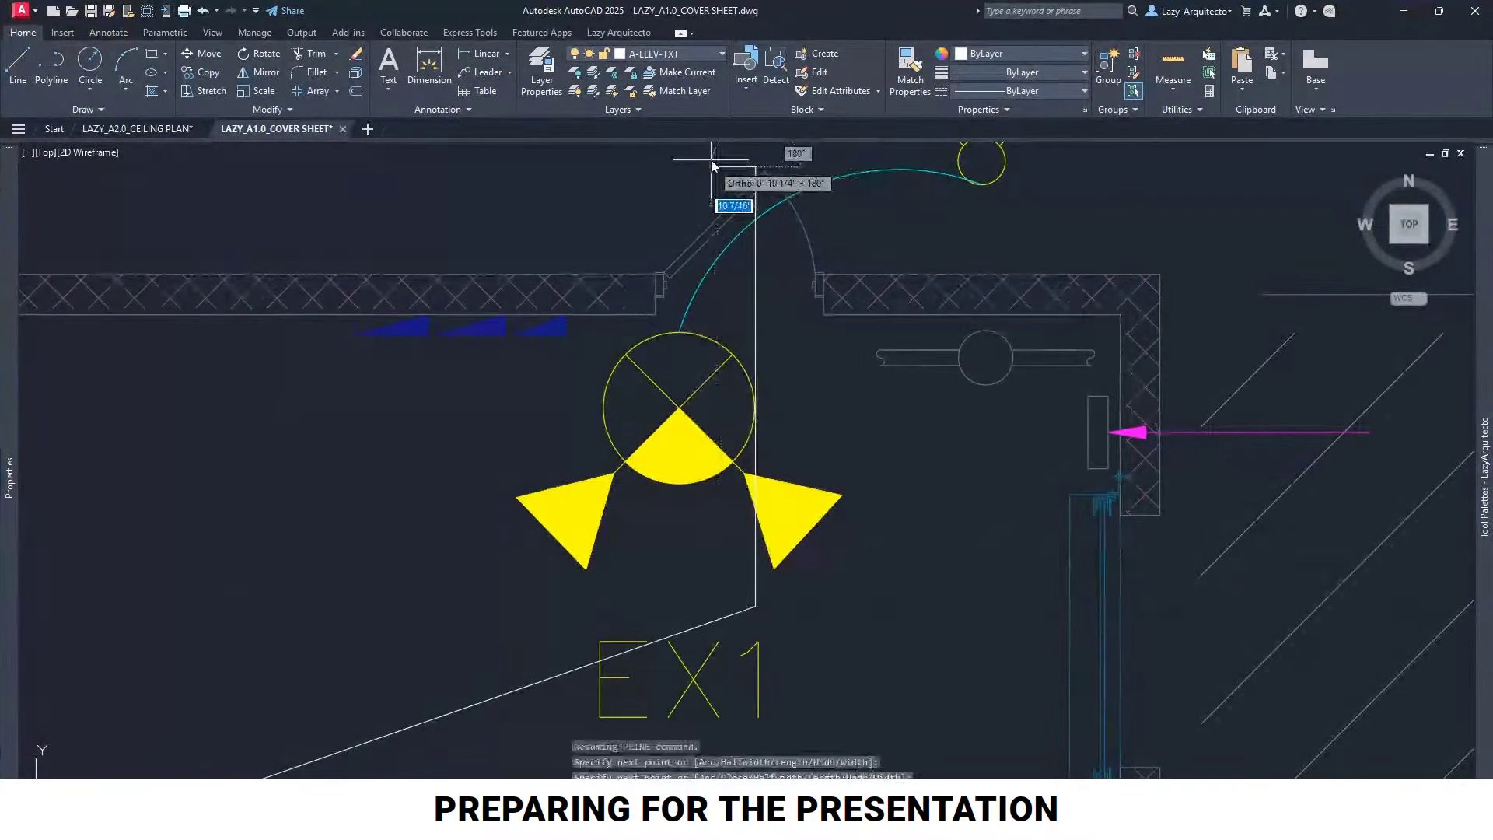
pyautogui.scroll(-8, 713, 179)
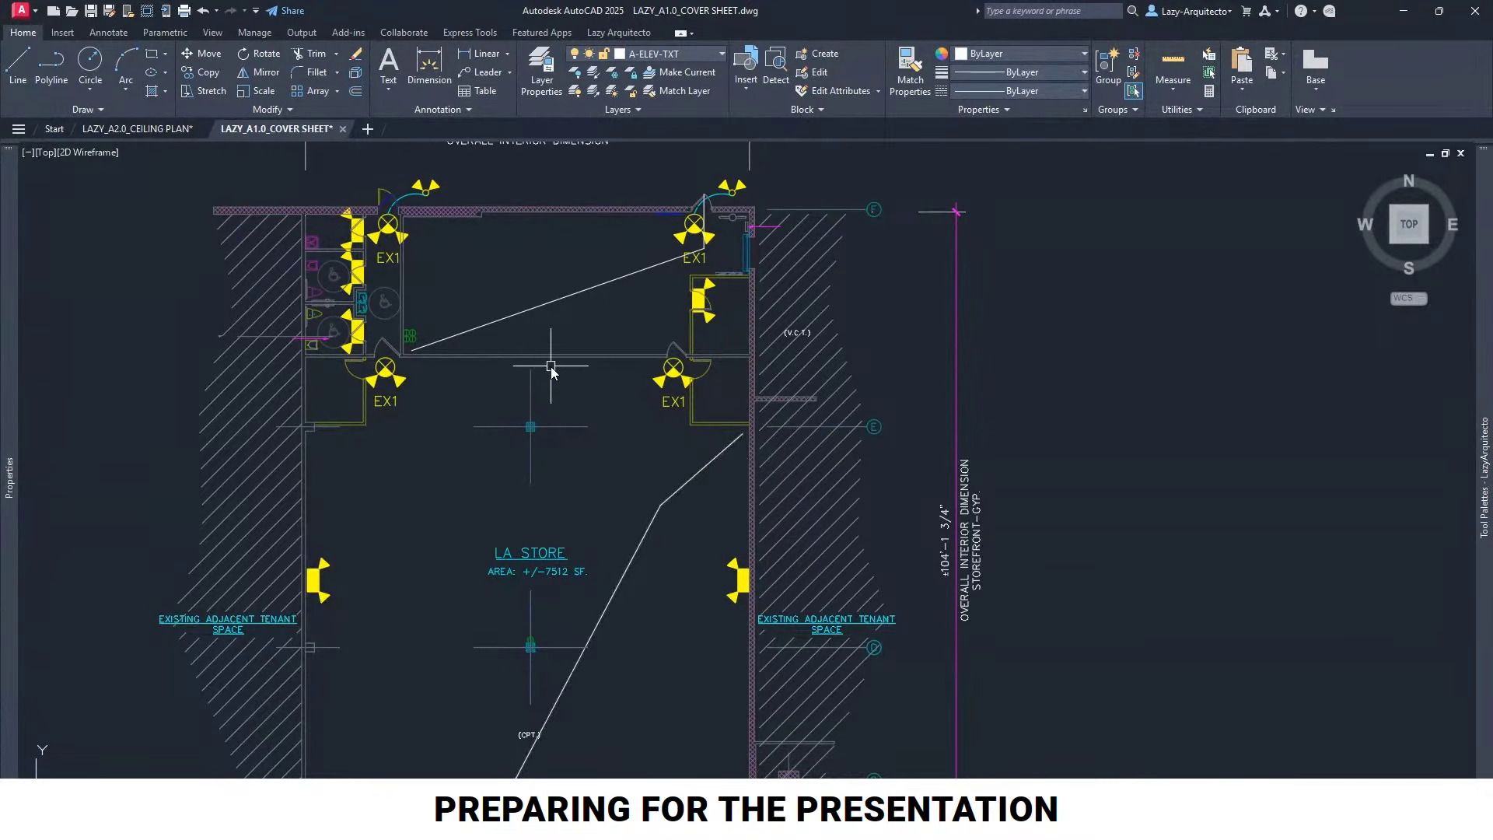
# Switch to the A1.0 layout, fit the whole sheet in view and save the cover sheet drawing
pyautogui.scroll(-3, 550, 366)
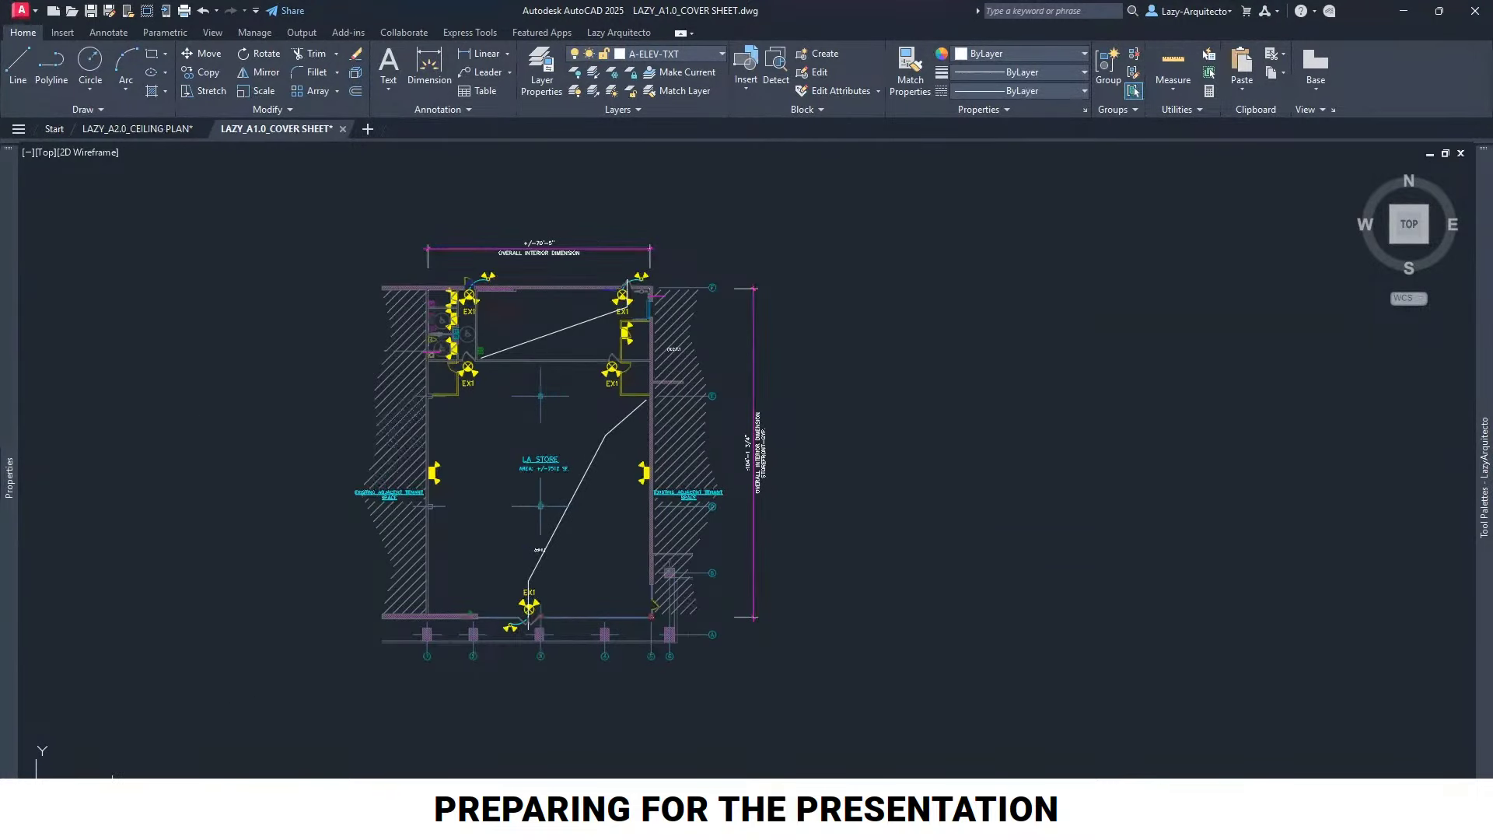
pyautogui.click(101, 829)
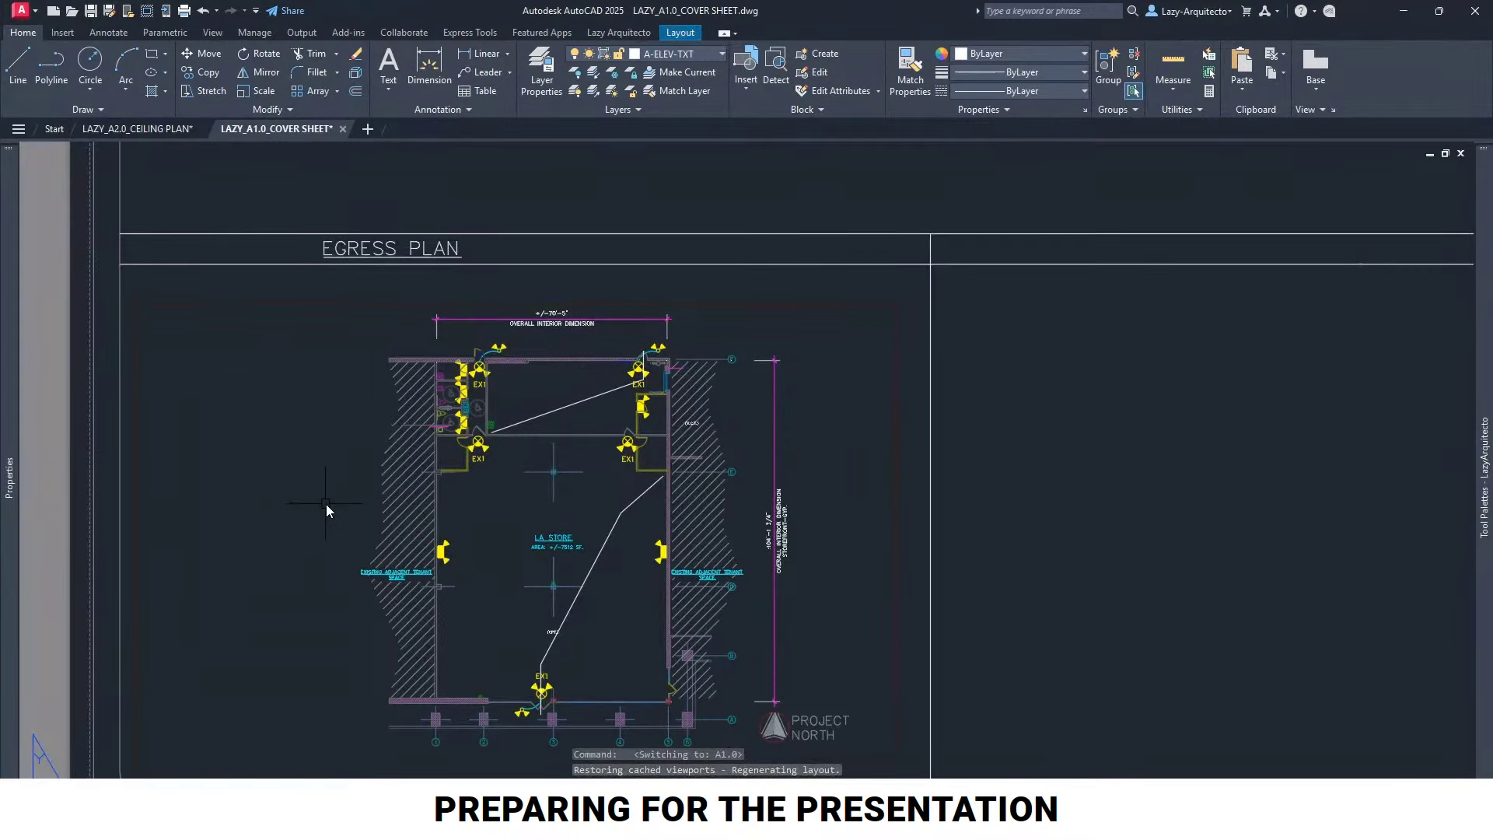
pyautogui.scroll(-3, 326, 504)
pyautogui.moveTo(464, 487); pyautogui.dragTo(394, 529, button='middle')
pyautogui.middleClick(394, 528)
pyautogui.middleClick(394, 529)
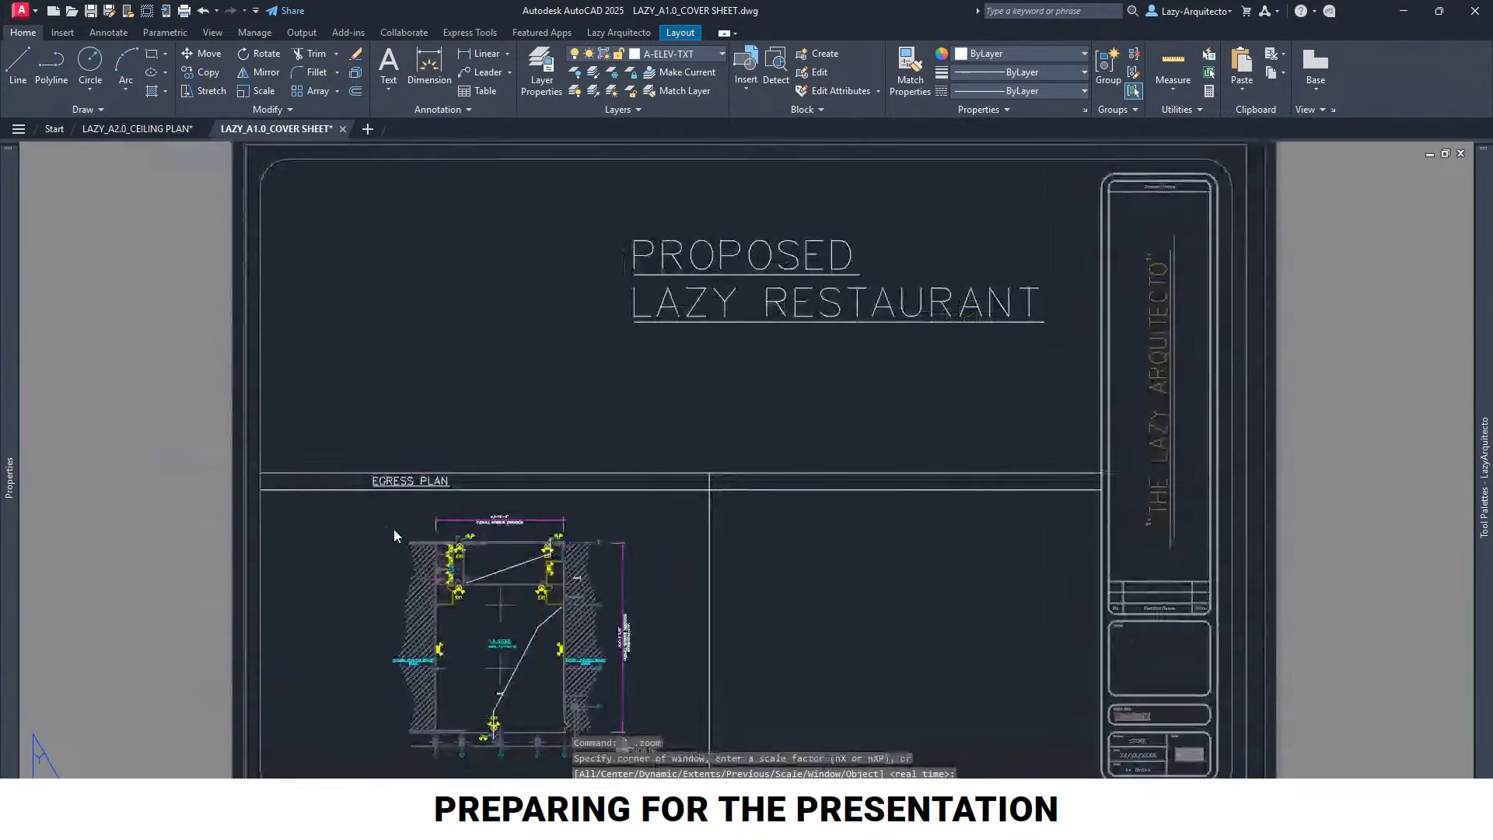
pyautogui.hotkey('ctrl', 's')
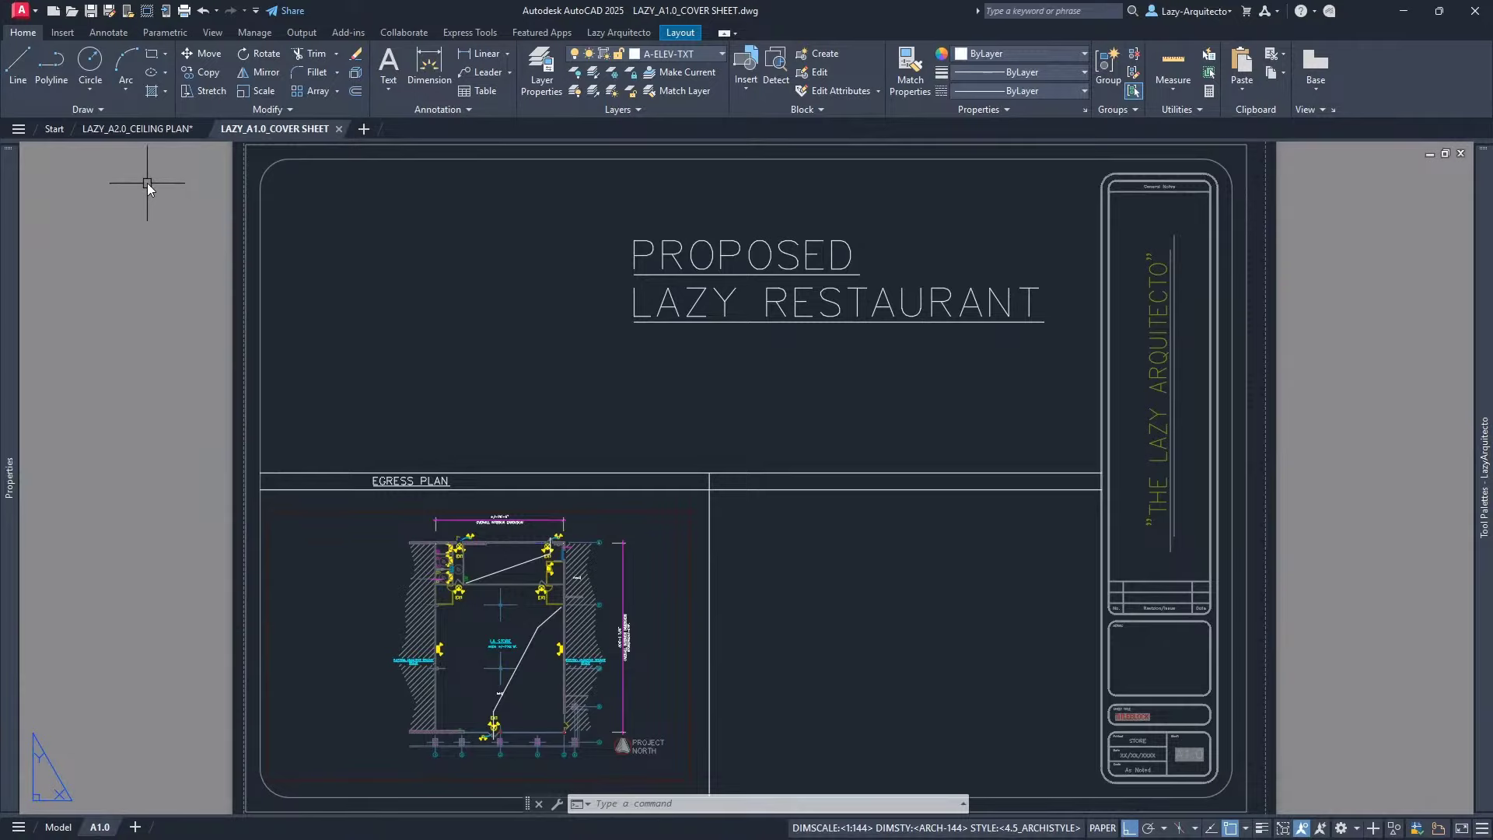
# Inspect the northwest EX1 exit sign and the adjacent restroom emergency light in the LAZY_A2.0_CEILING PLAN drawing, and clear the selection
pyautogui.click(148, 131)
pyautogui.scroll(-6, 419, 327)
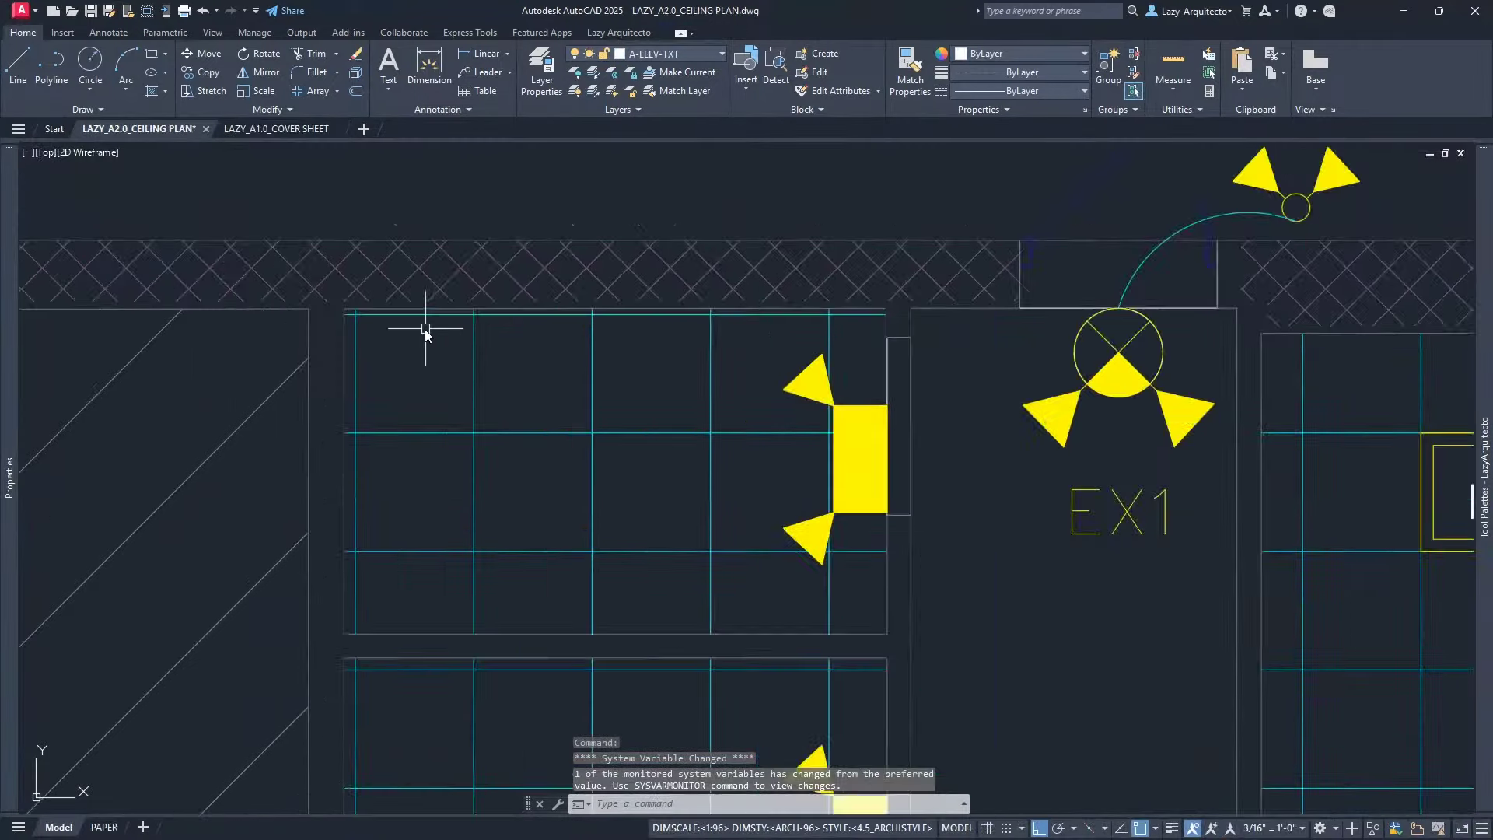
pyautogui.scroll(-4, 398, 308)
pyautogui.scroll(4, 535, 408)
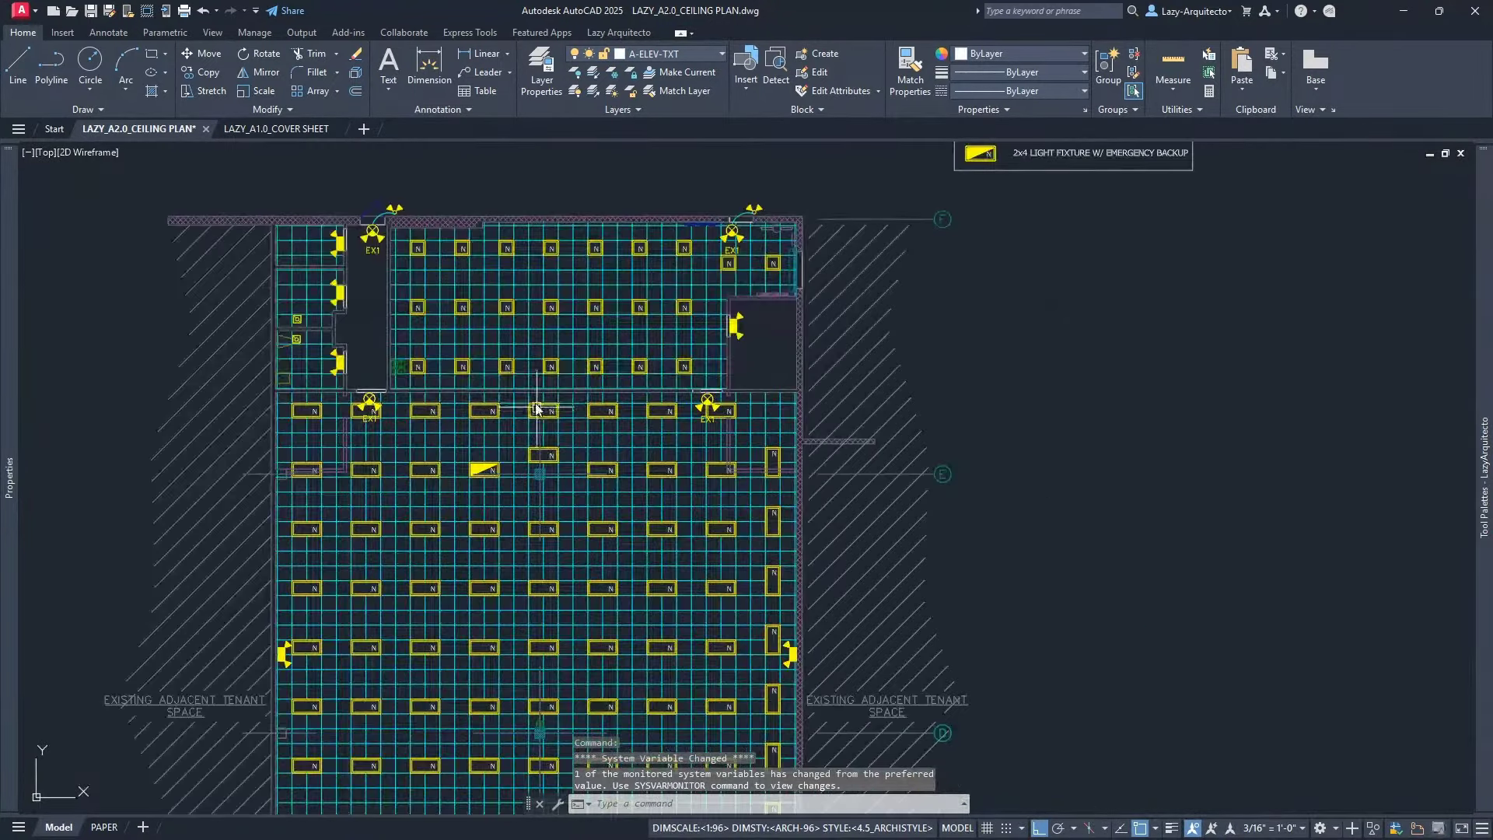
pyautogui.click(371, 251)
pyautogui.click(336, 243)
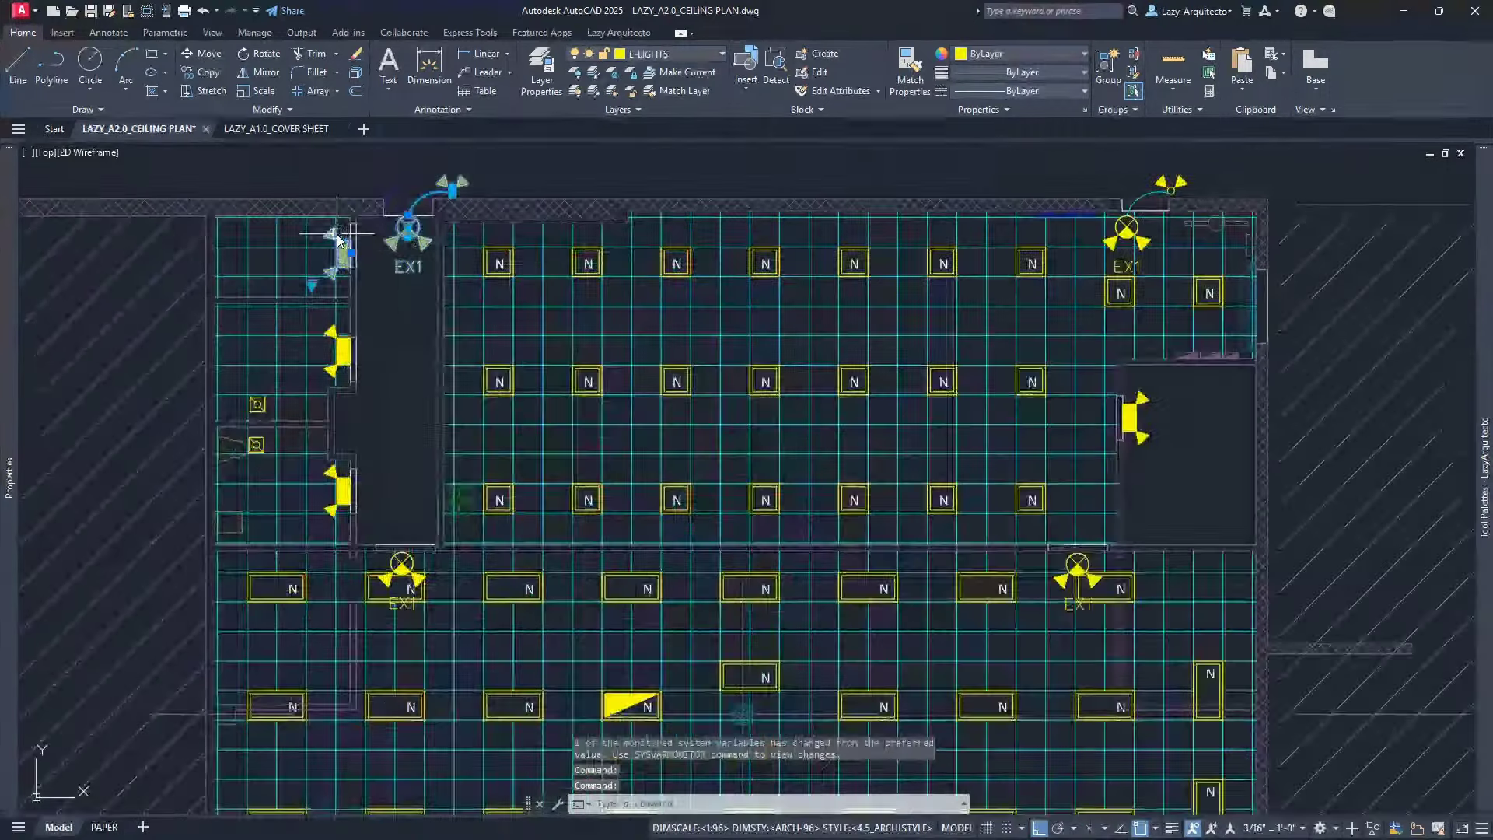
pyautogui.scroll(3, 334, 248)
pyautogui.scroll(-3, 393, 283)
pyautogui.press('Escape')
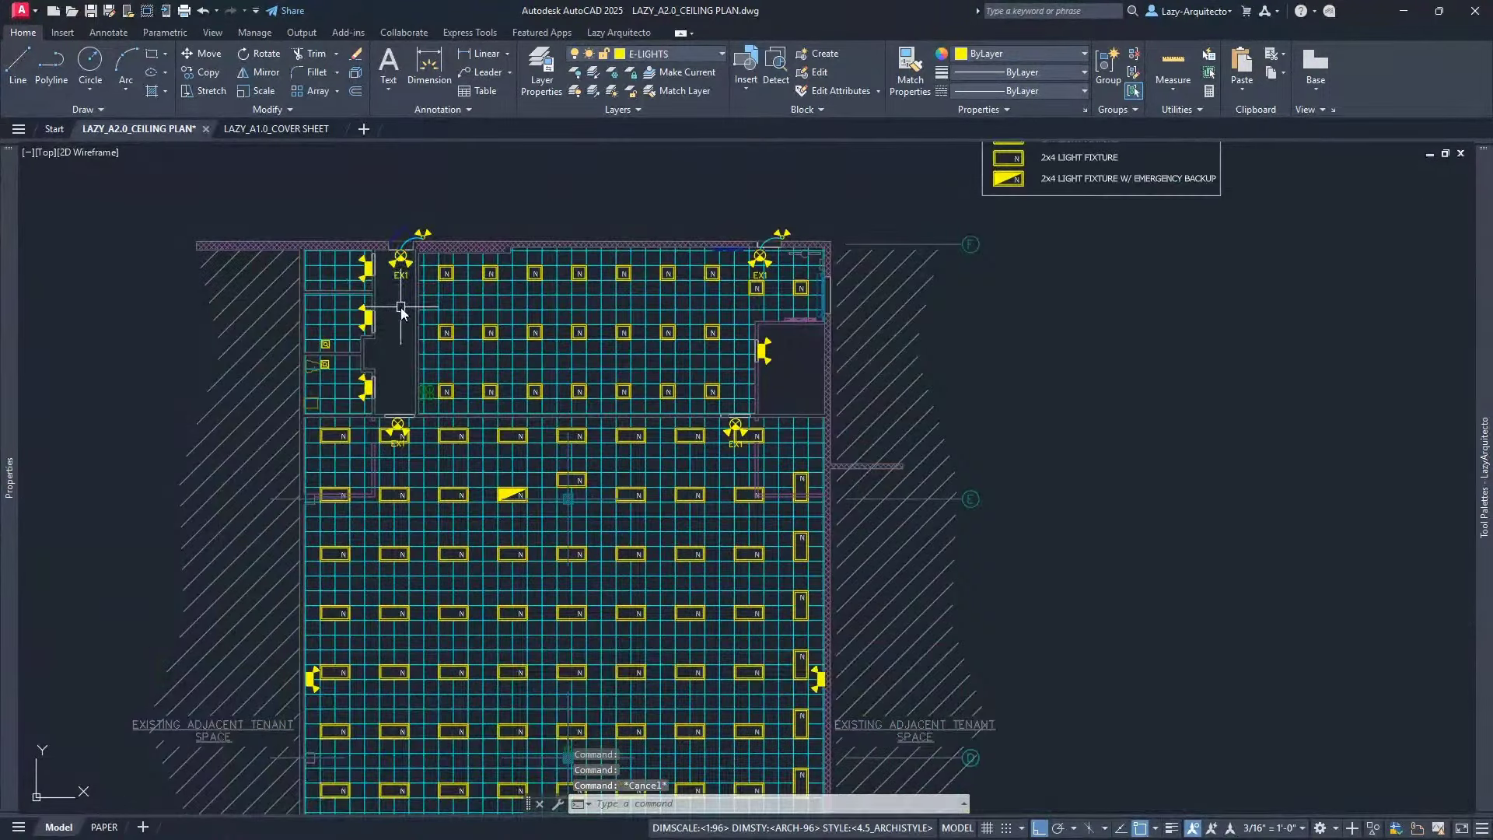
# Go back to the LAZY_A1.0_COVER SHEET drawing and examine the egress paths in the egress plan
pyautogui.click(268, 129)
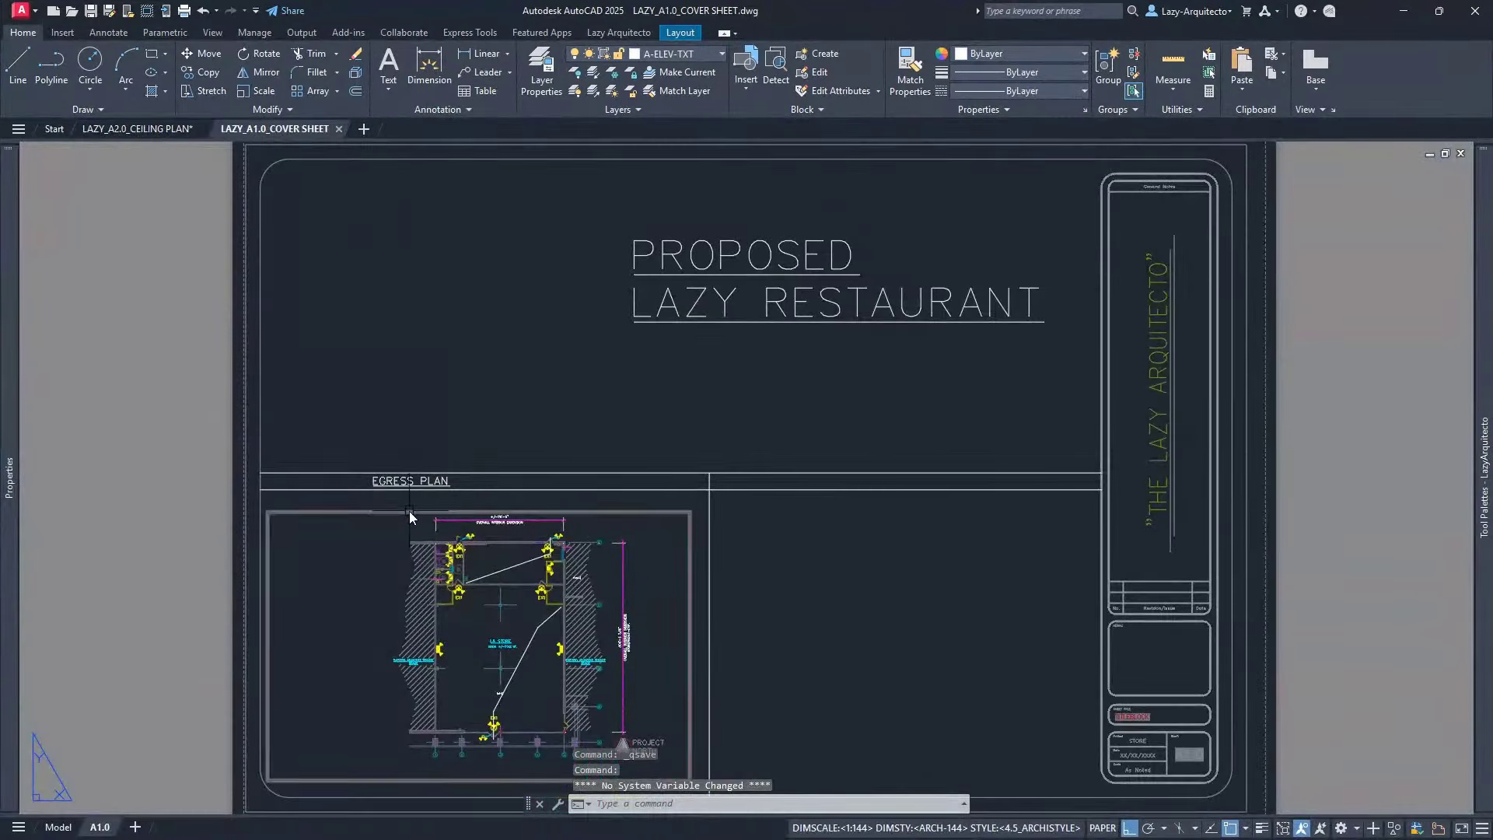
pyautogui.scroll(5, 423, 519)
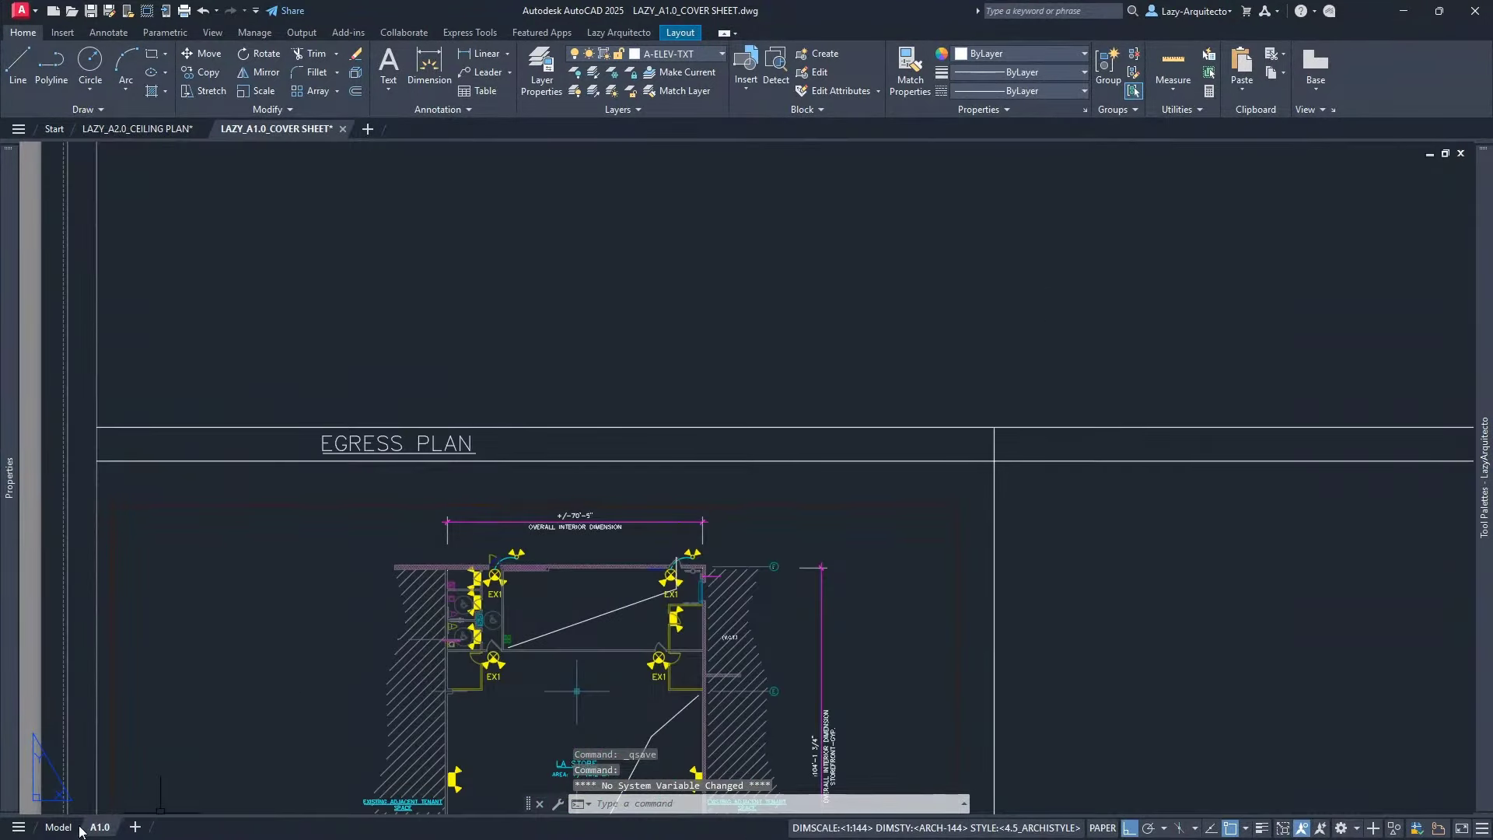
pyautogui.scroll(-3, 505, 458)
pyautogui.scroll(3, 543, 568)
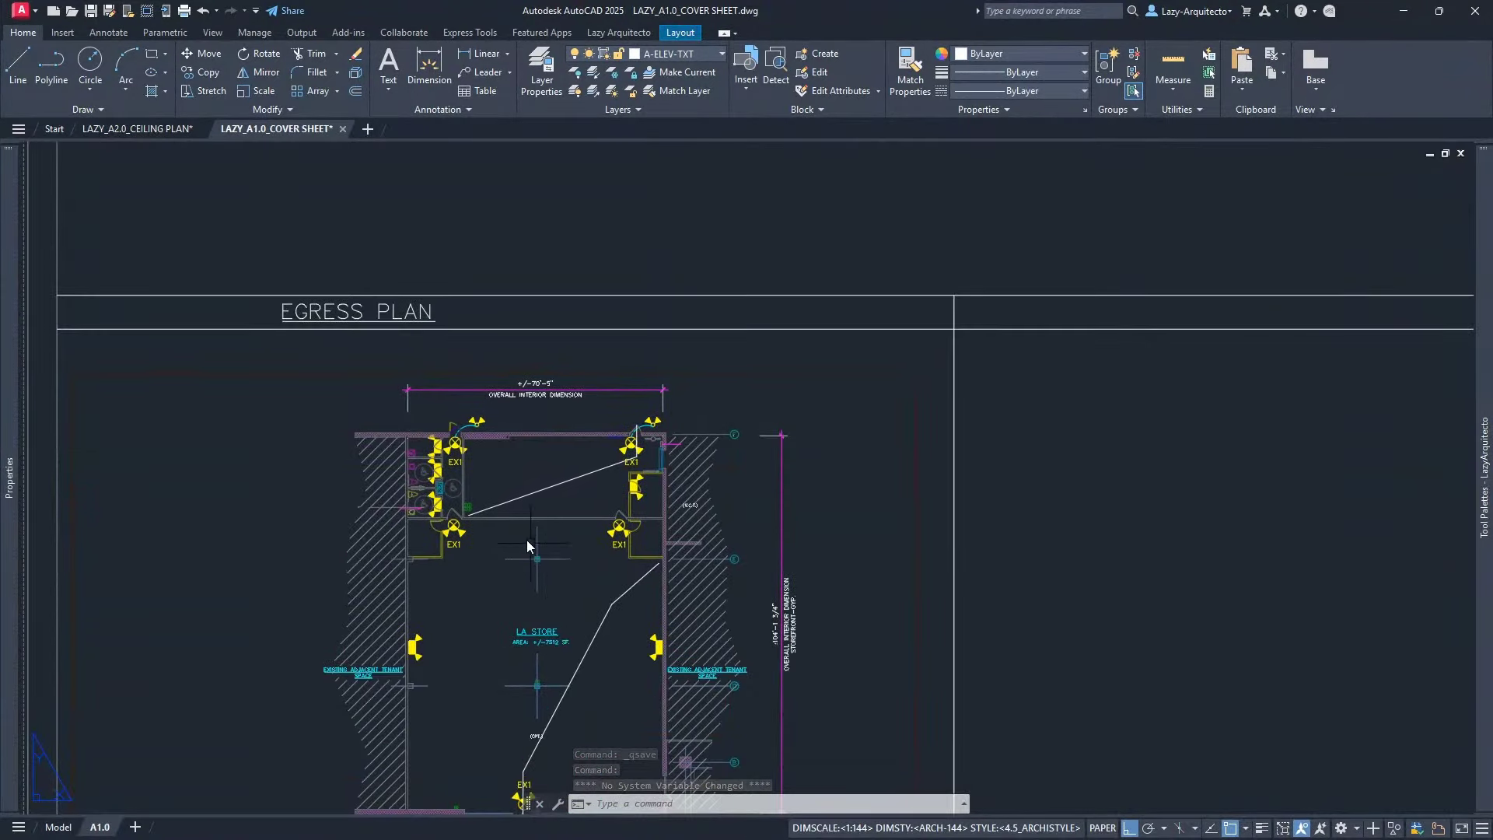
# Check the egress plan viewport on the A1.0 sheet, deselect it and switch to model space
pyautogui.scroll(-3, 407, 465)
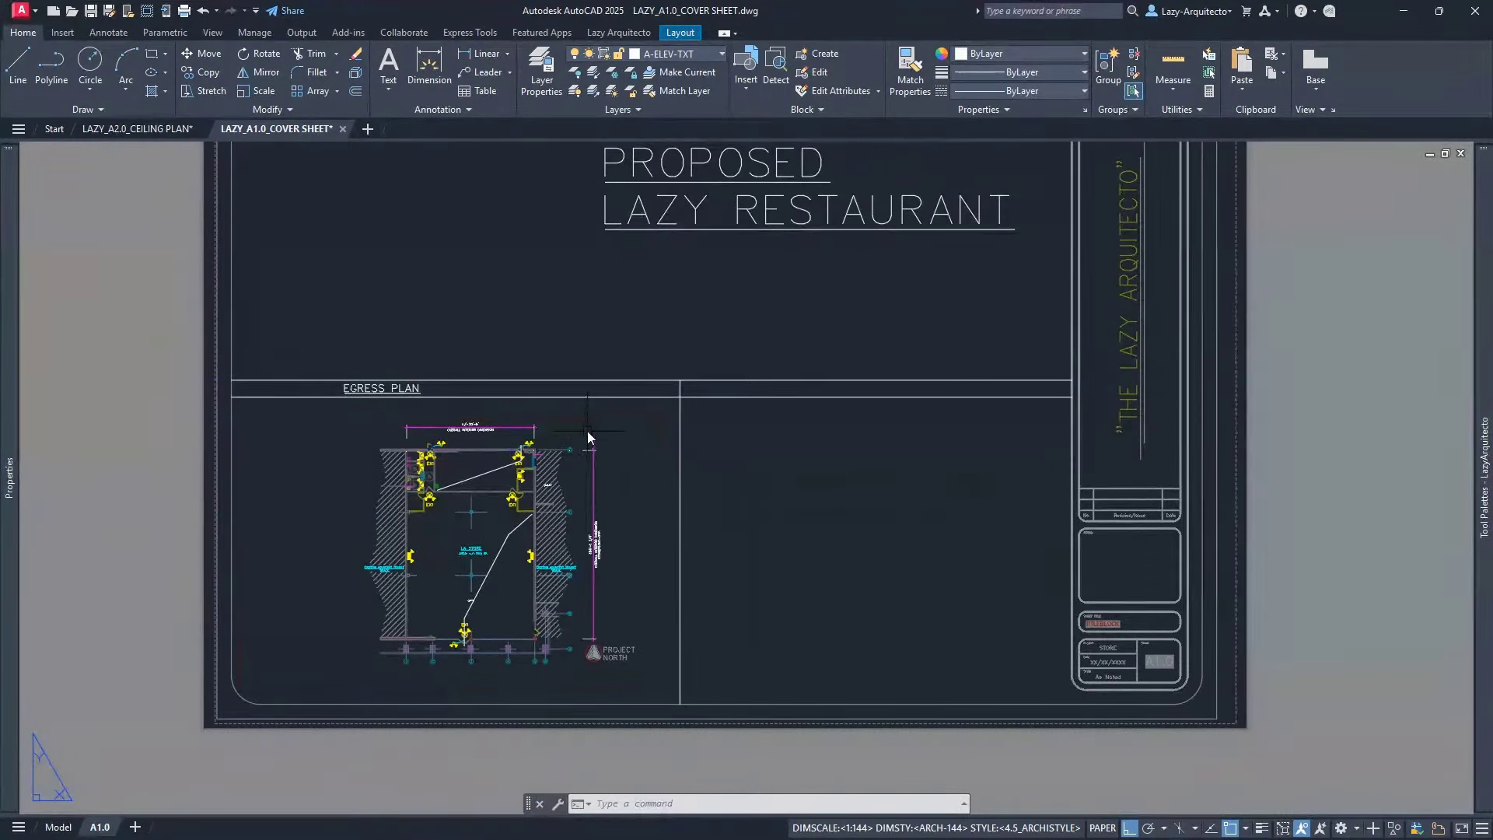
pyautogui.click(603, 418)
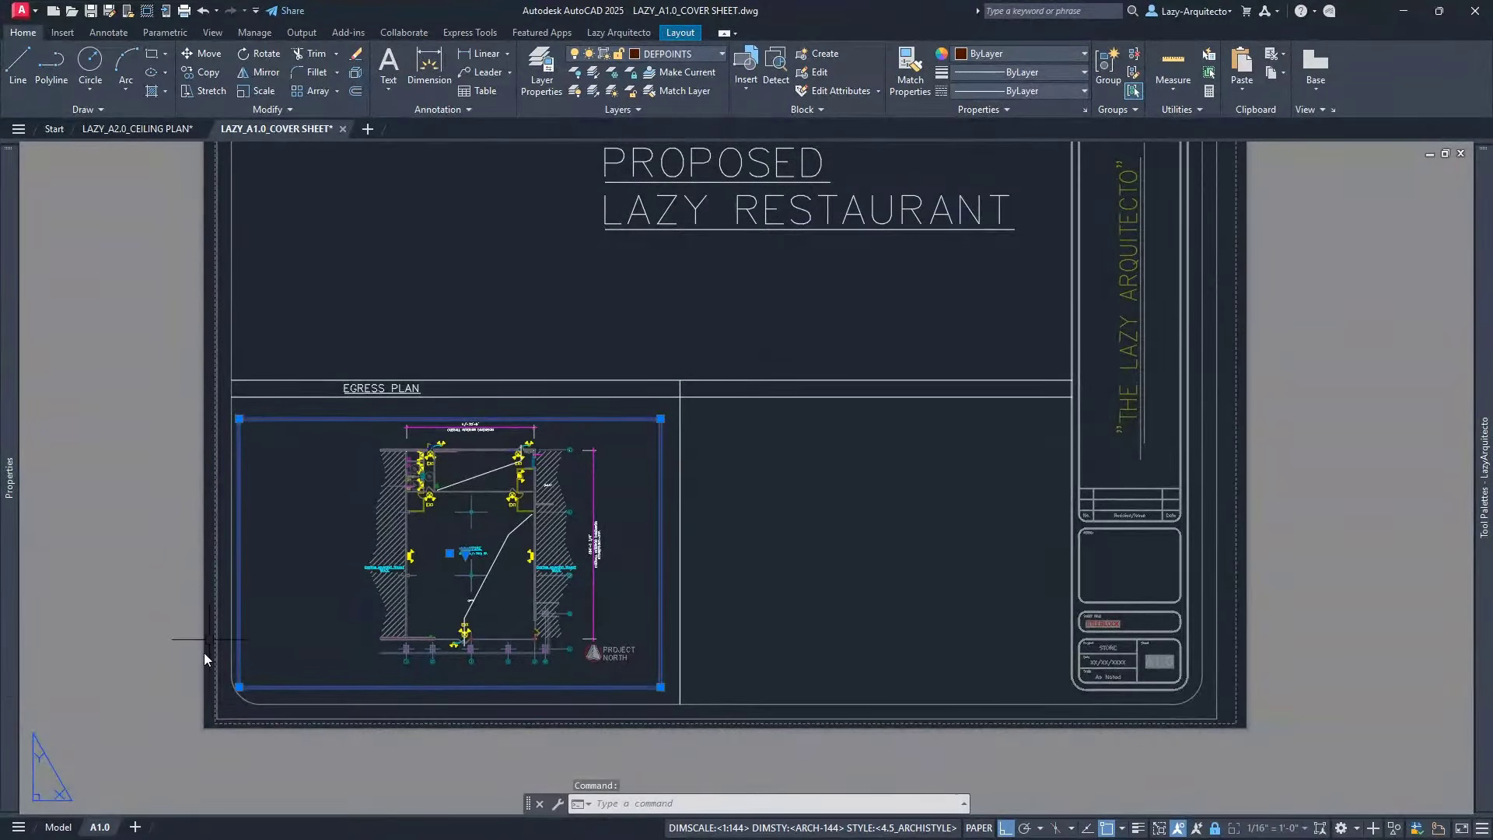
pyautogui.press('Escape')
pyautogui.click(58, 827)
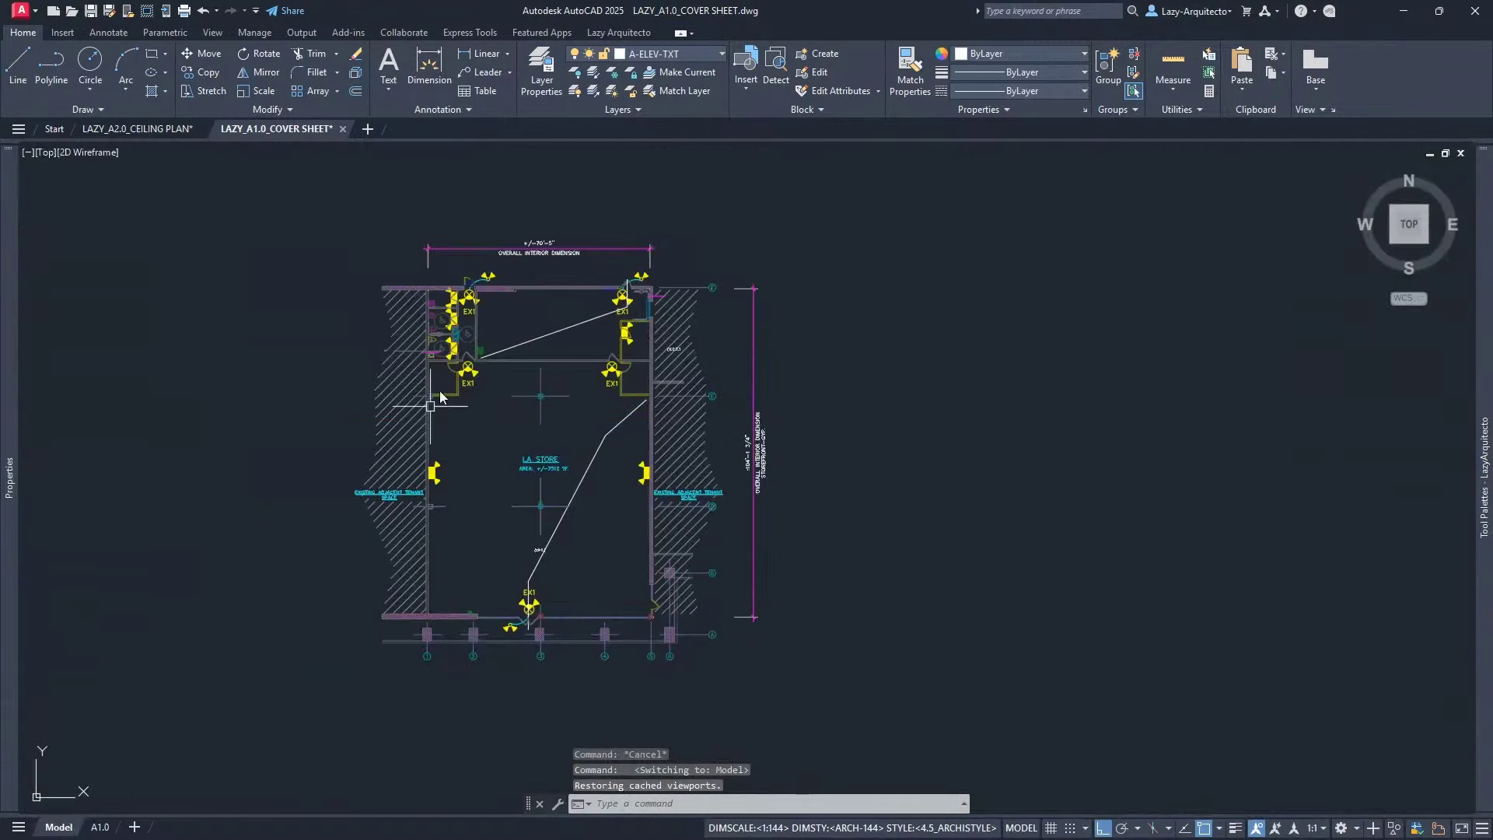
# Inspect the EX1 exit sign at the door just south of the restroom corridor, and clear the selection
pyautogui.scroll(3, 459, 354)
pyautogui.click(488, 411)
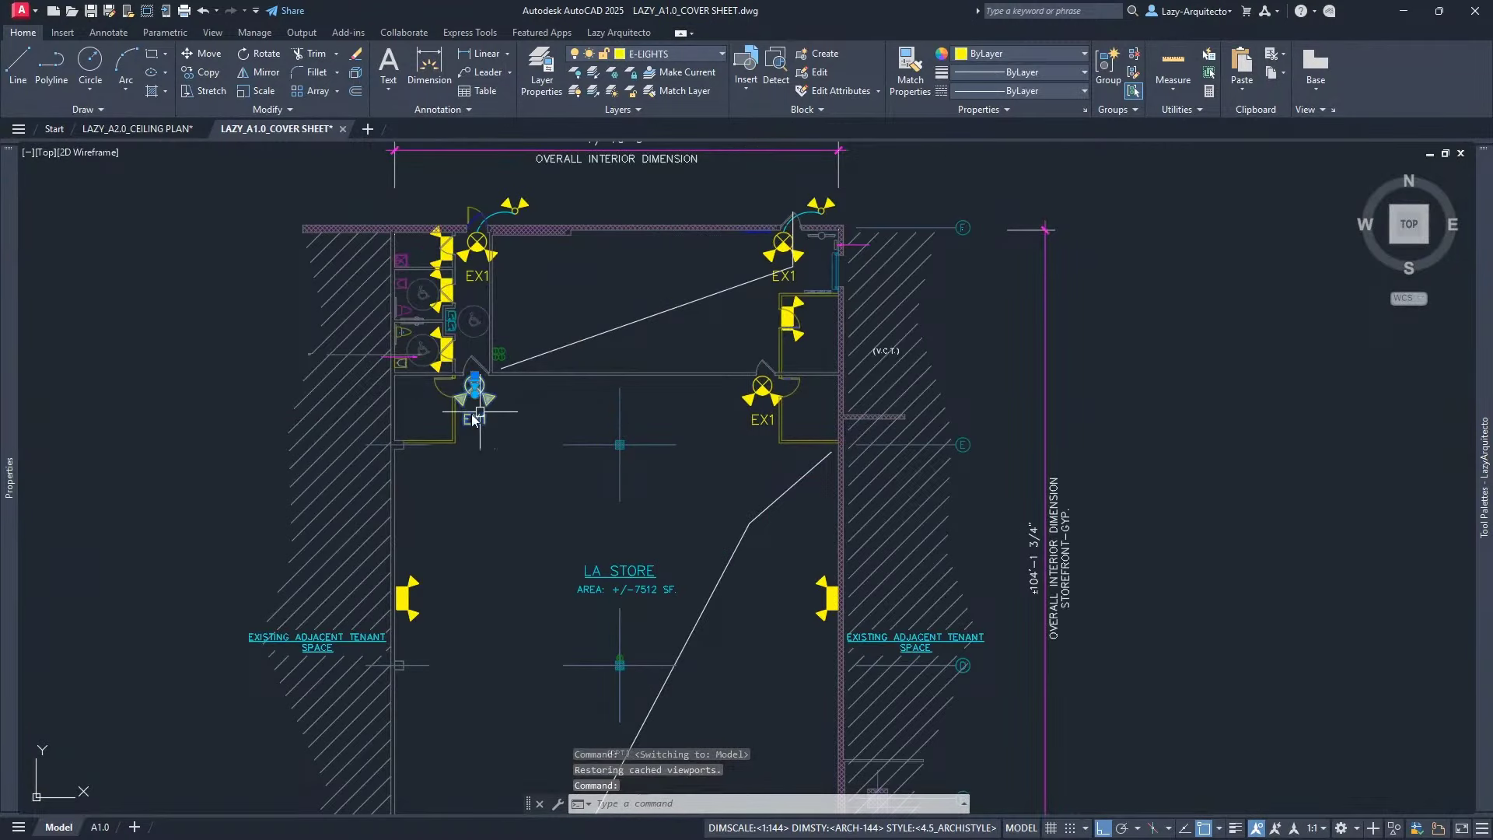
pyautogui.moveTo(11, 497)
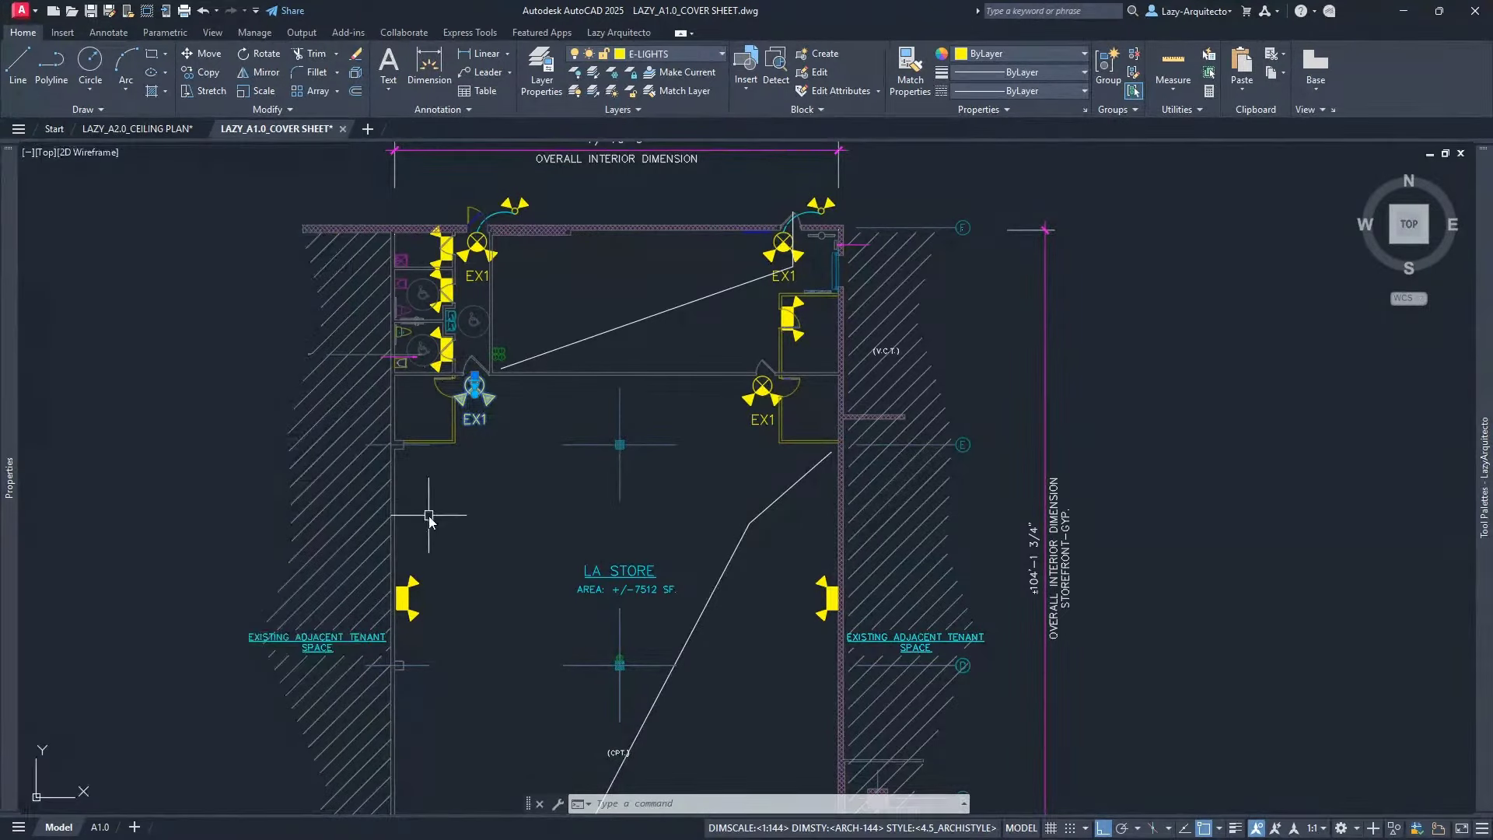
pyautogui.scroll(-3, 428, 520)
pyautogui.press('Escape')
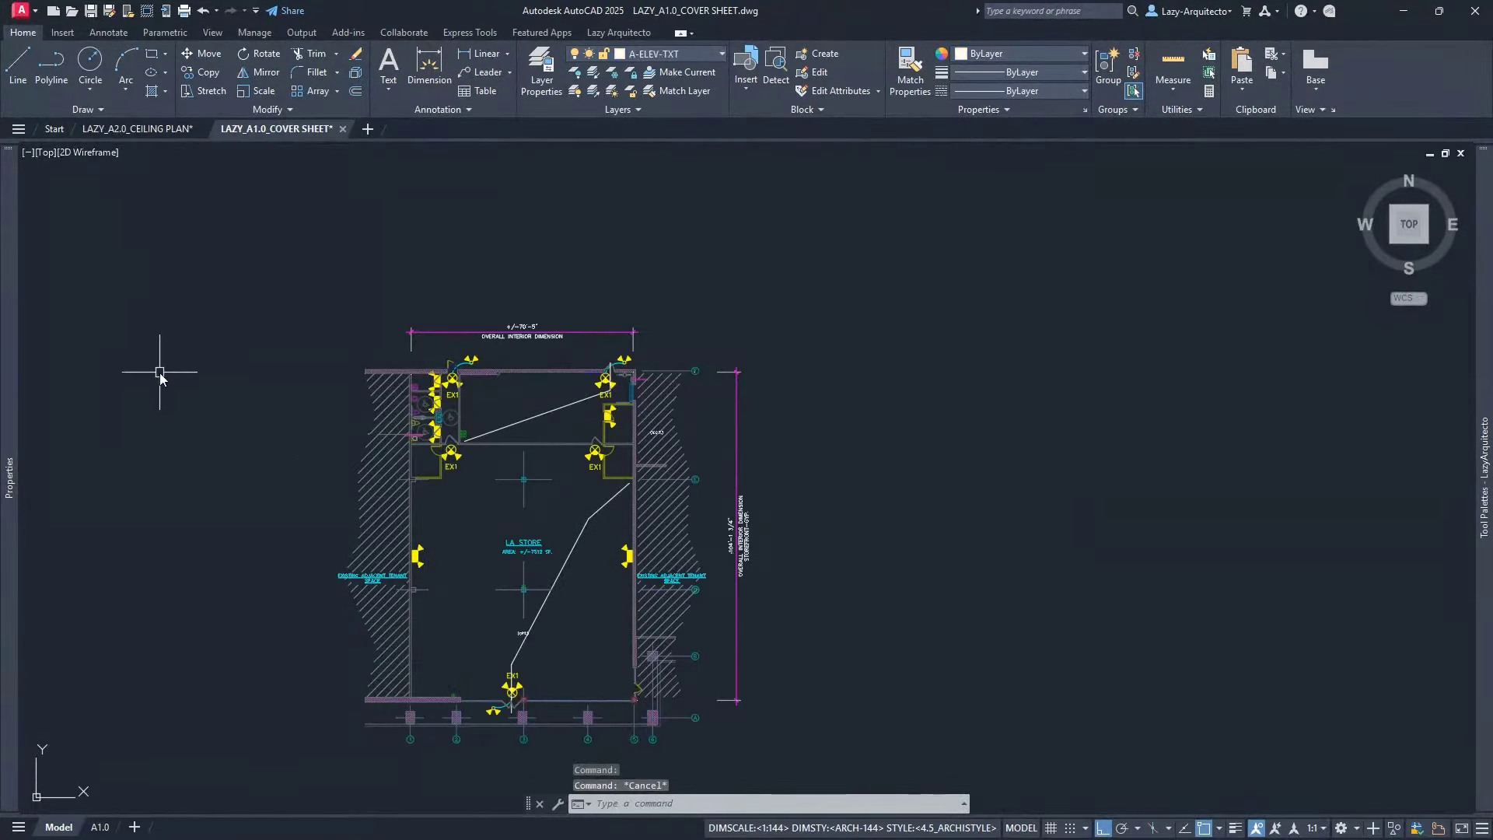
# Compare the corridor's EX1 sign and restroom emergency light in the LAZY_A2.0_CEILING PLAN drawing with those in the LAZY_A1.0_COVER SHEET drawing
pyautogui.click(138, 129)
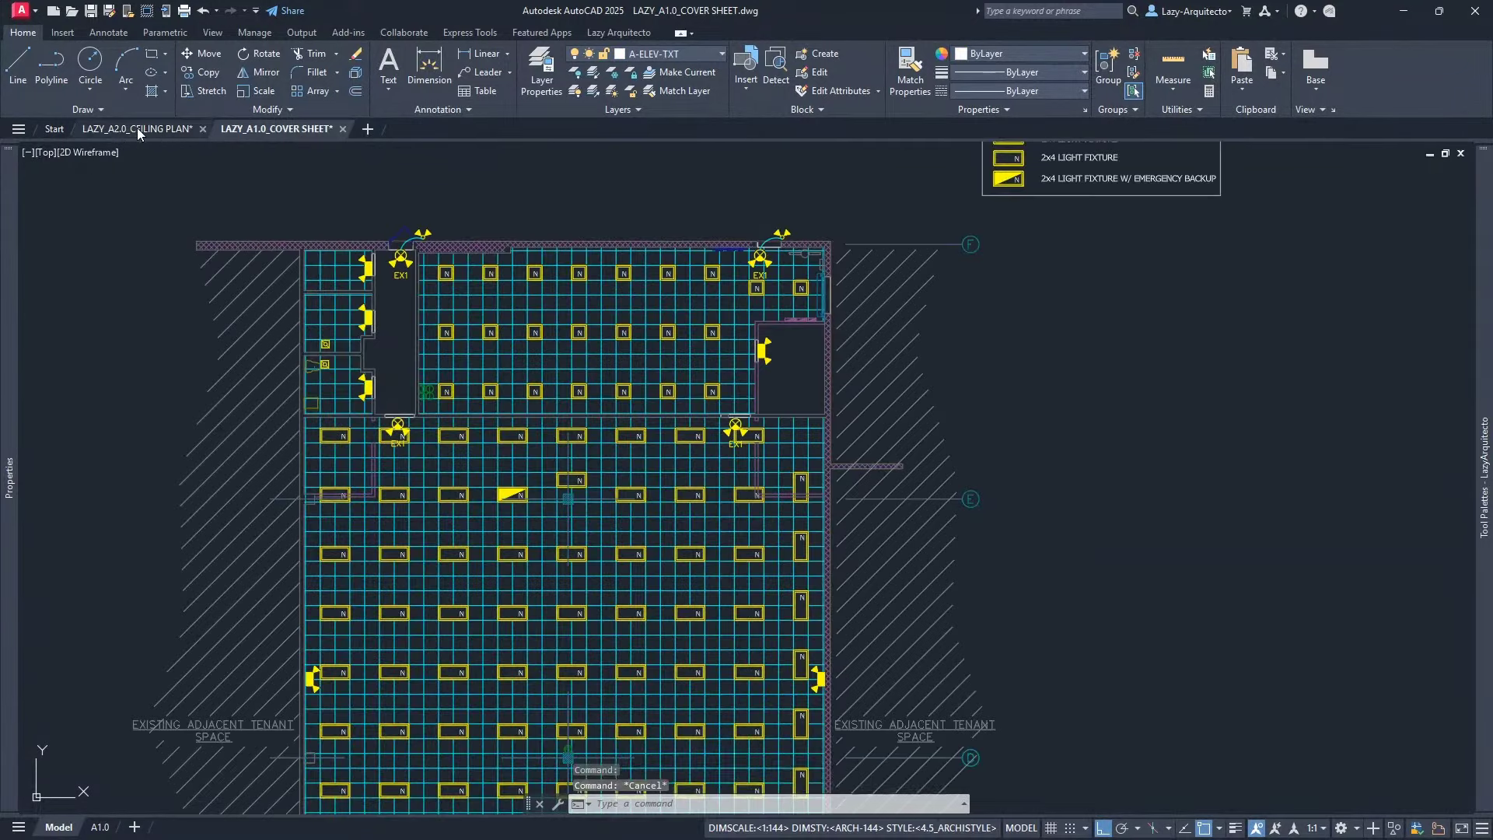
pyautogui.click(401, 429)
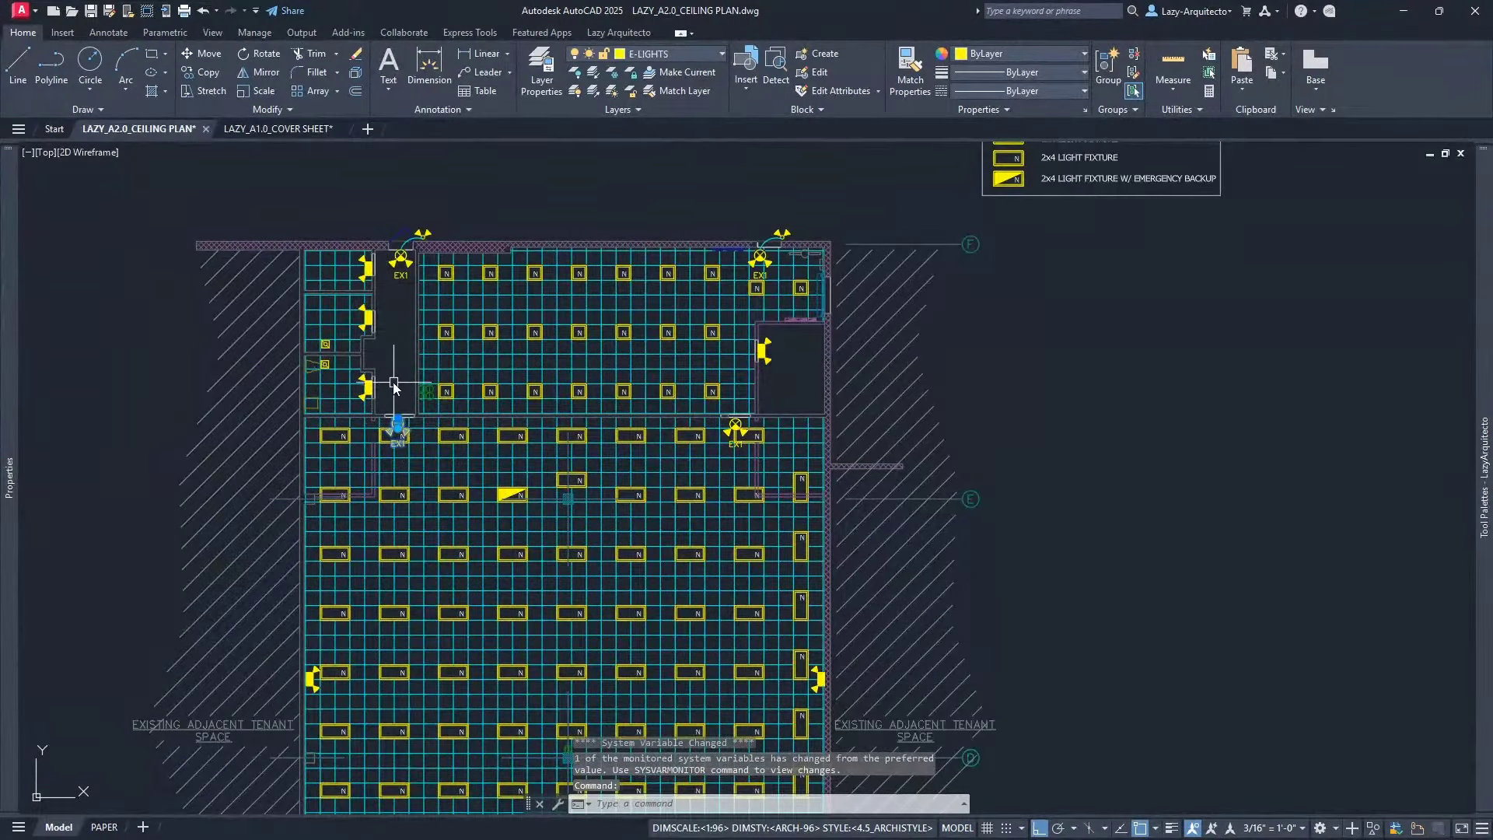
pyautogui.click(374, 388)
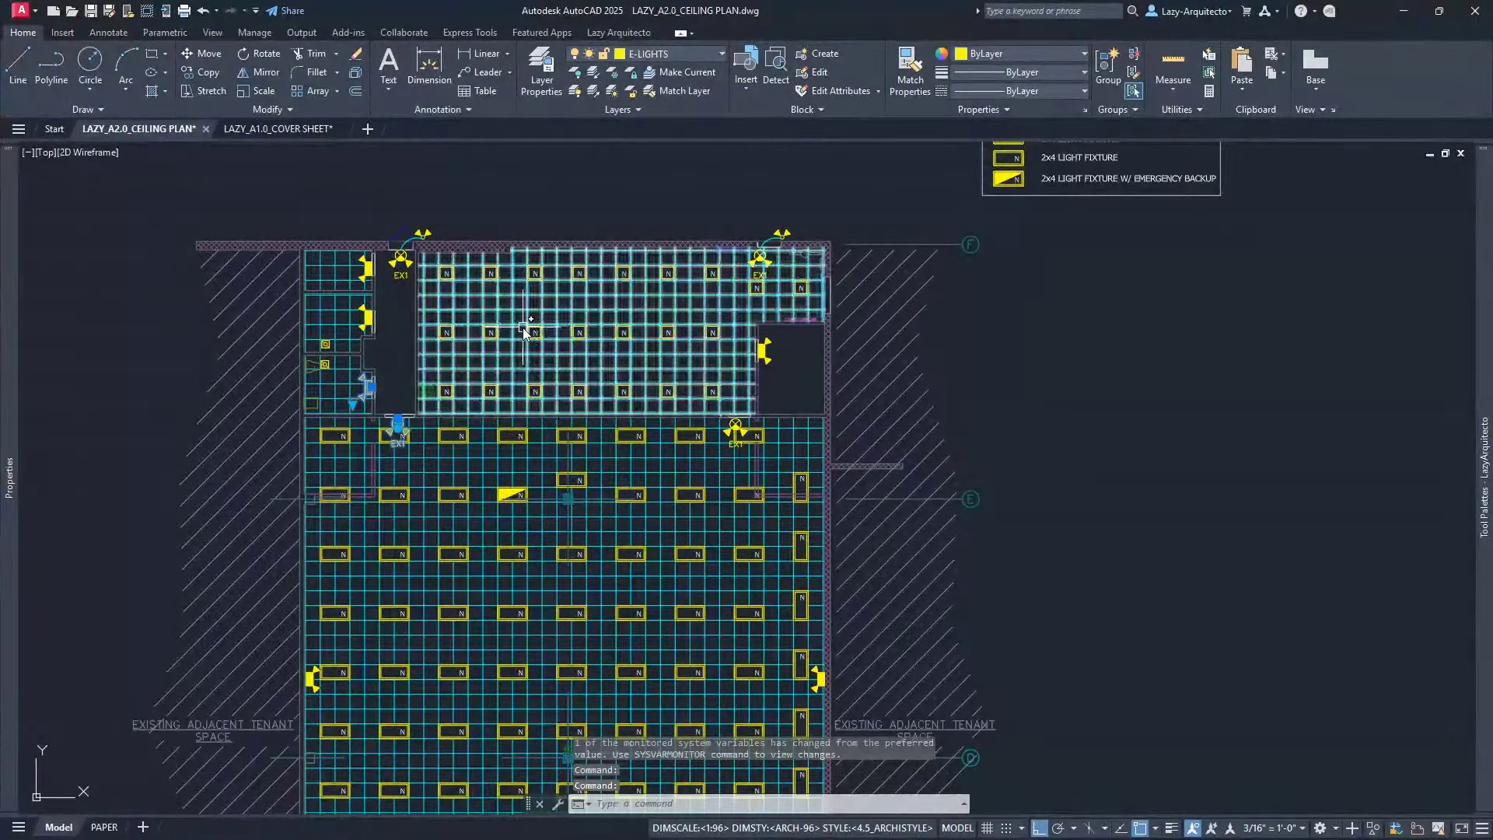
pyautogui.click(278, 129)
pyautogui.scroll(3, 507, 440)
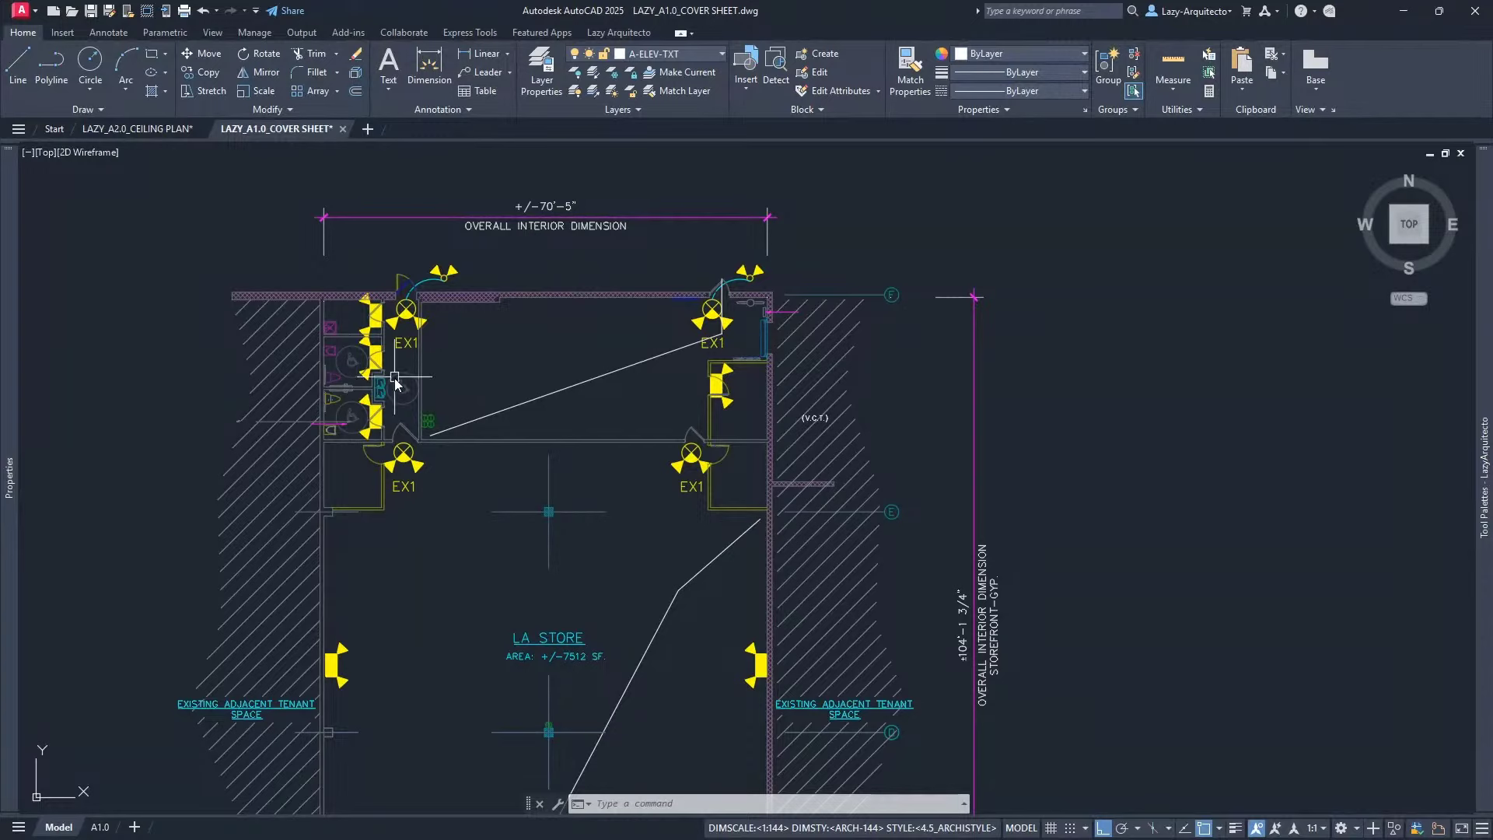
pyautogui.scroll(-3, 395, 381)
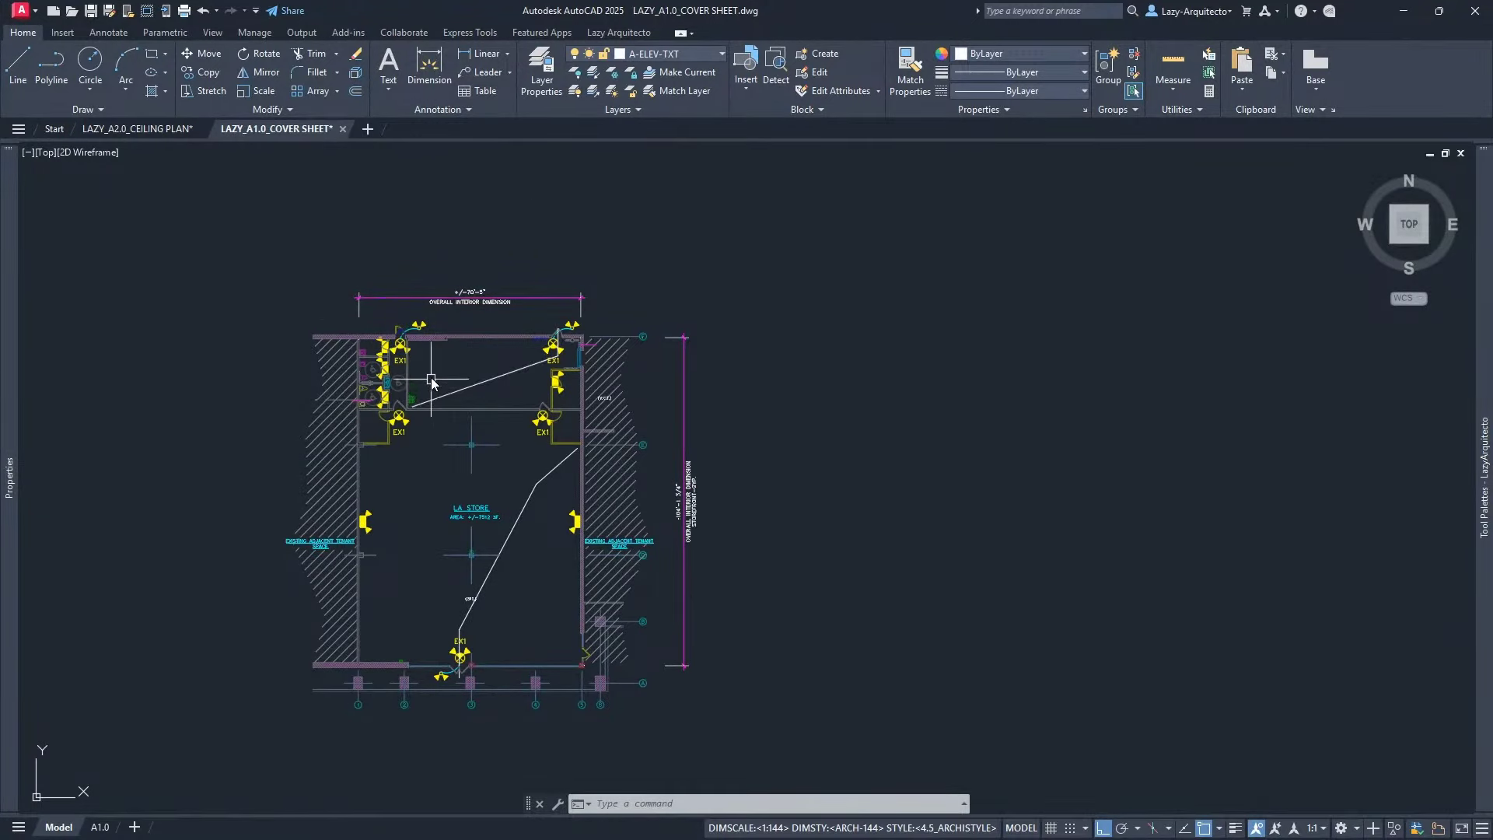
# Select all exit signs and emergency lights similar to those around the restroom corridor and erase them from the cover sheet's egress plan
pyautogui.scroll(3, 398, 363)
pyautogui.click(399, 364)
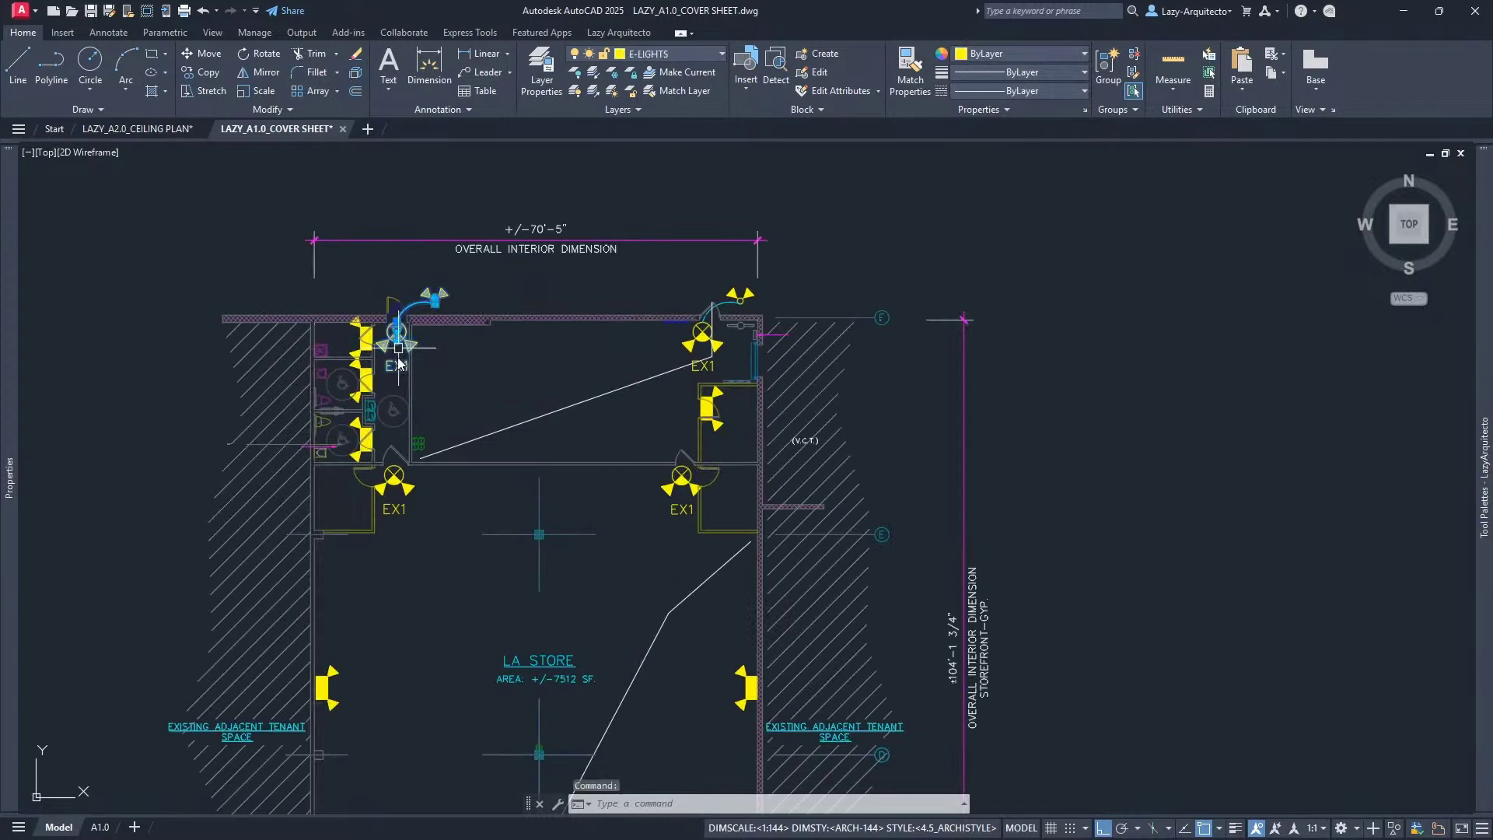
pyautogui.click(394, 477)
pyautogui.click(368, 379)
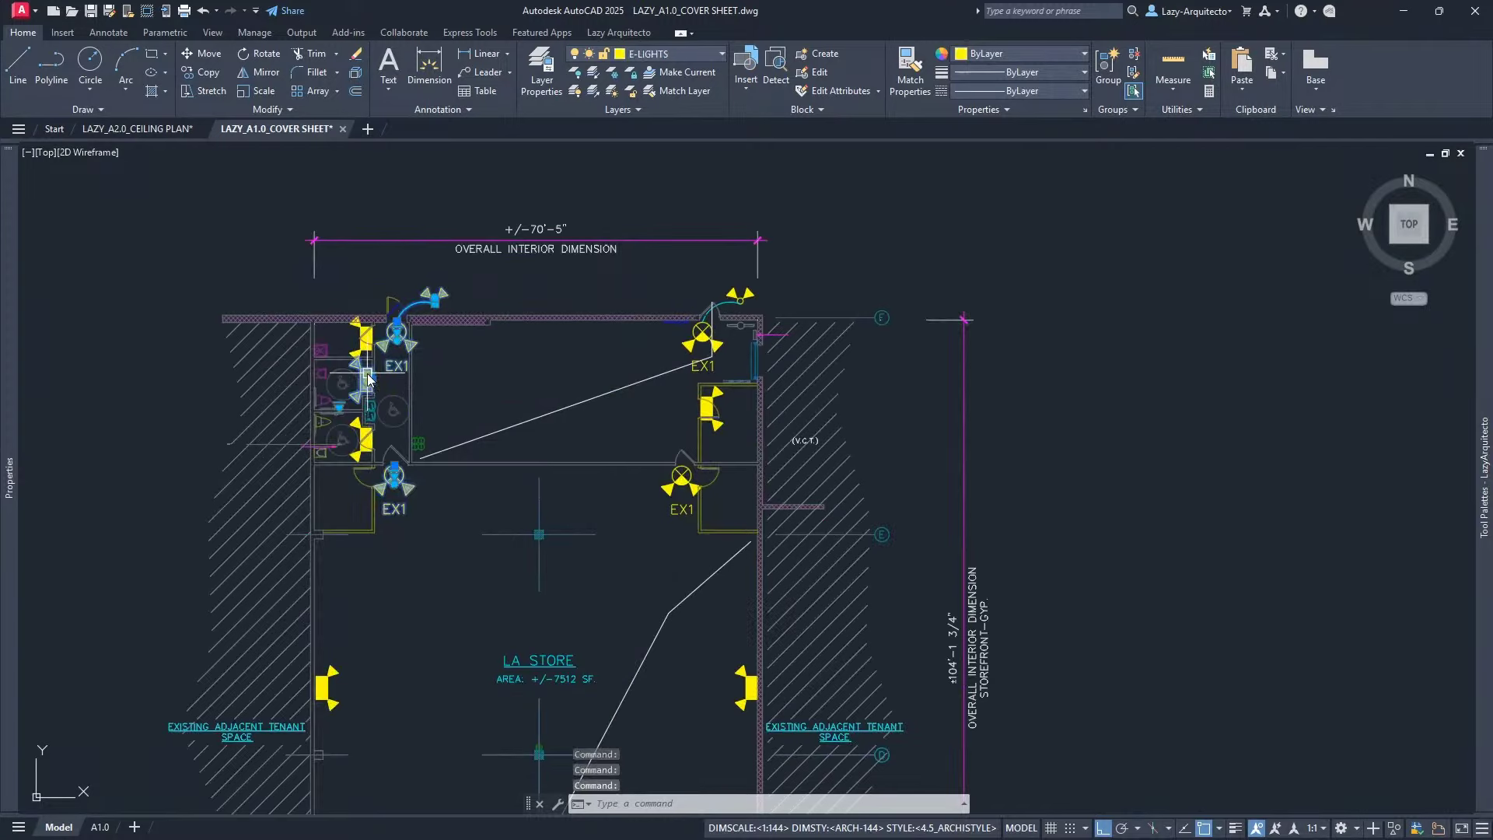
pyautogui.rightClick(450, 357)
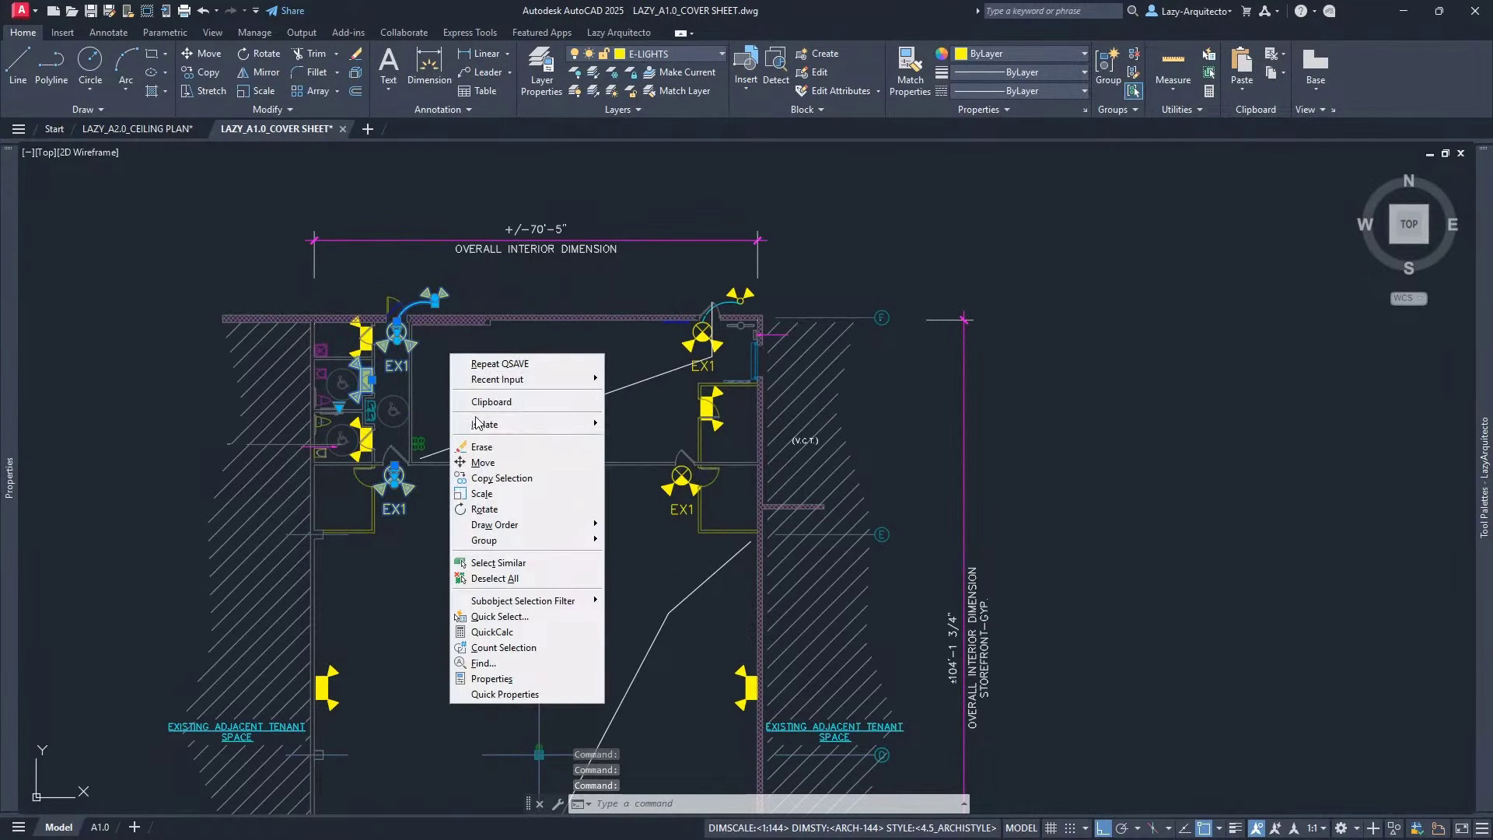
pyautogui.click(512, 565)
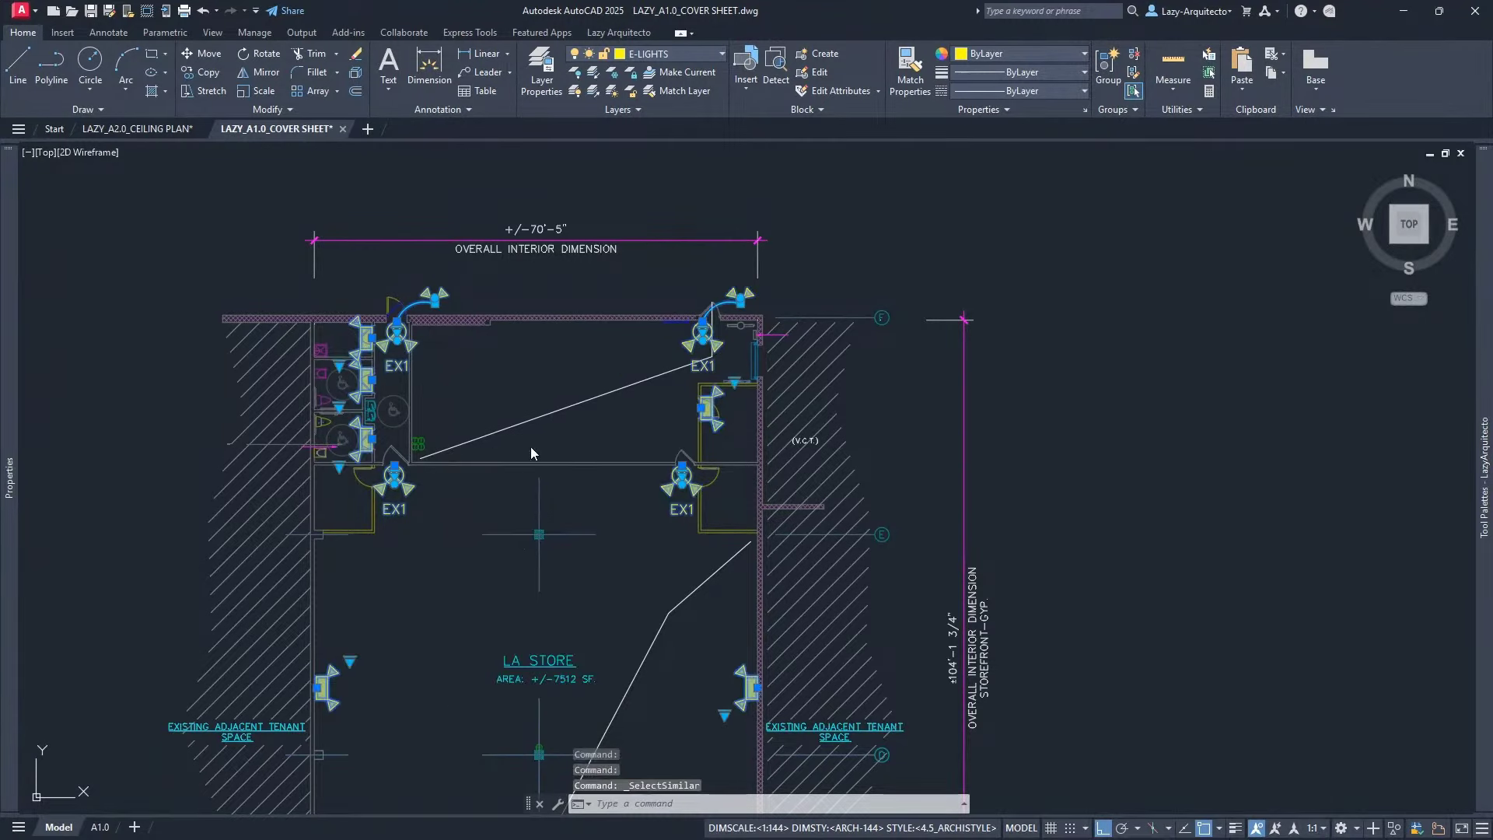
pyautogui.press('Delete')
# Display the cover sheet's external references and check the base floor plan reference in the drawing, leaving nothing selected
pyautogui.scroll(-3, 525, 432)
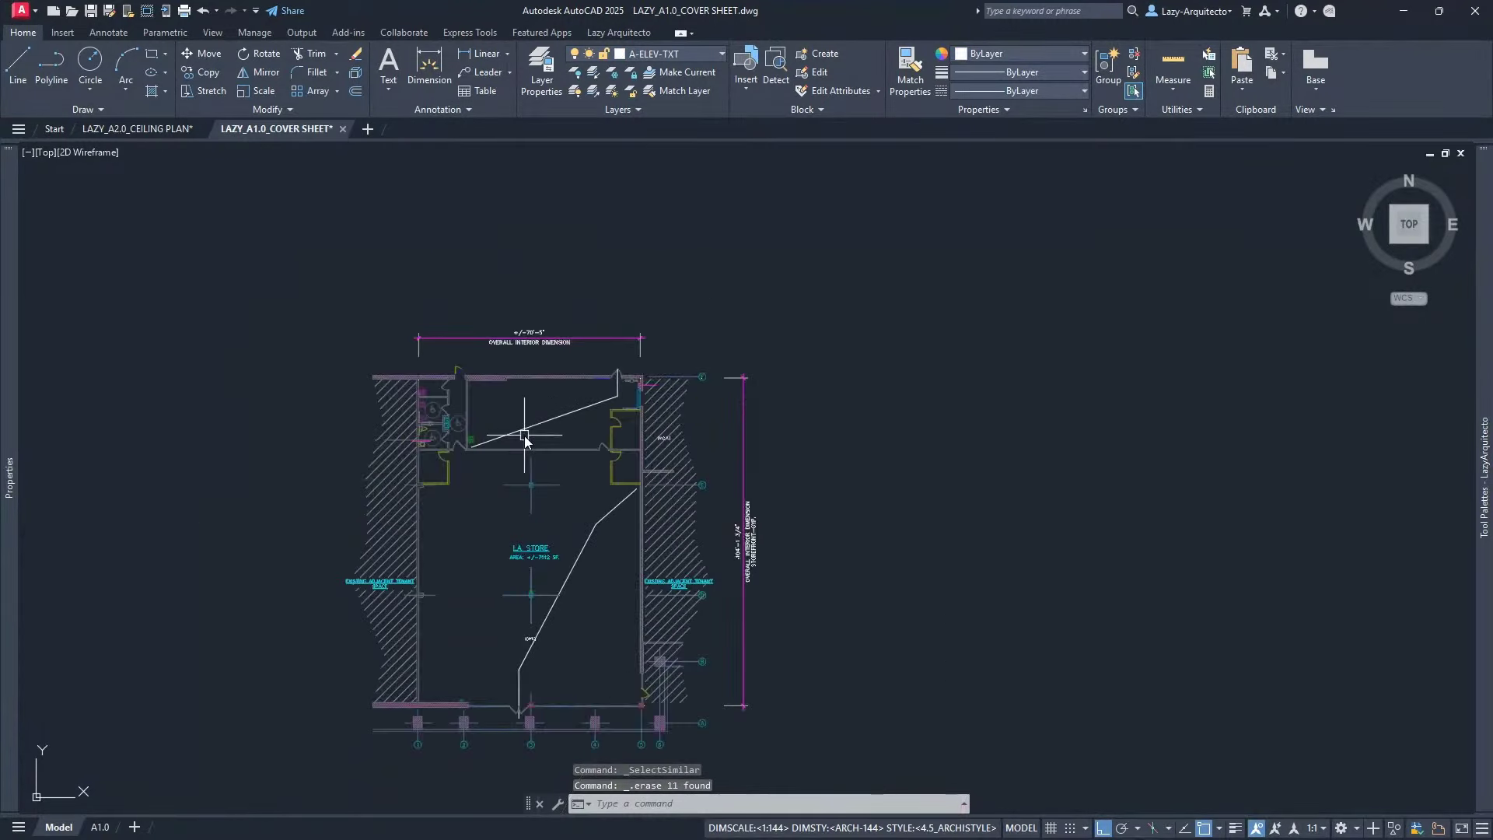
pyautogui.click(405, 381)
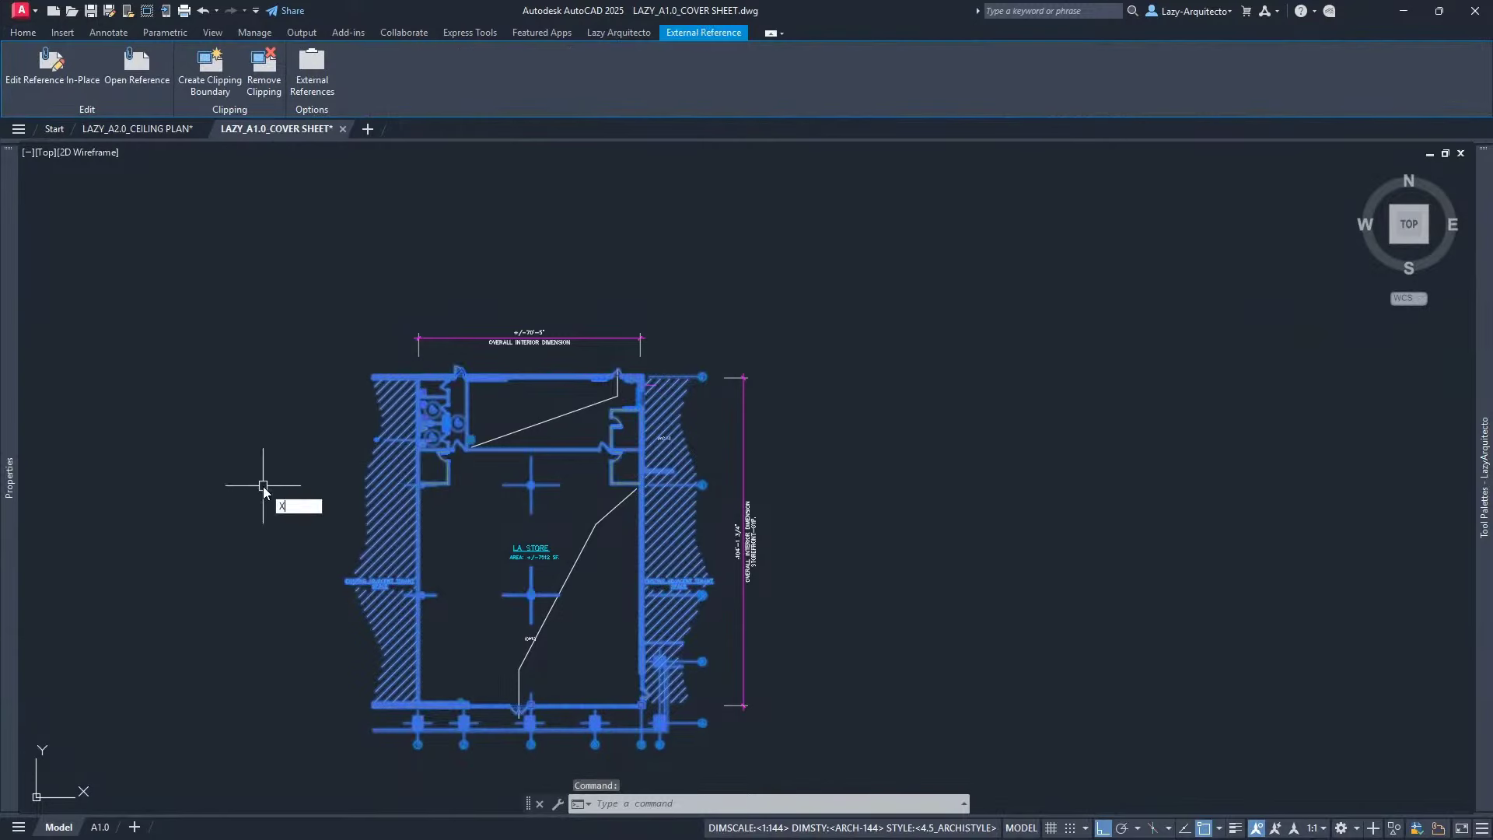
pyautogui.write('R')
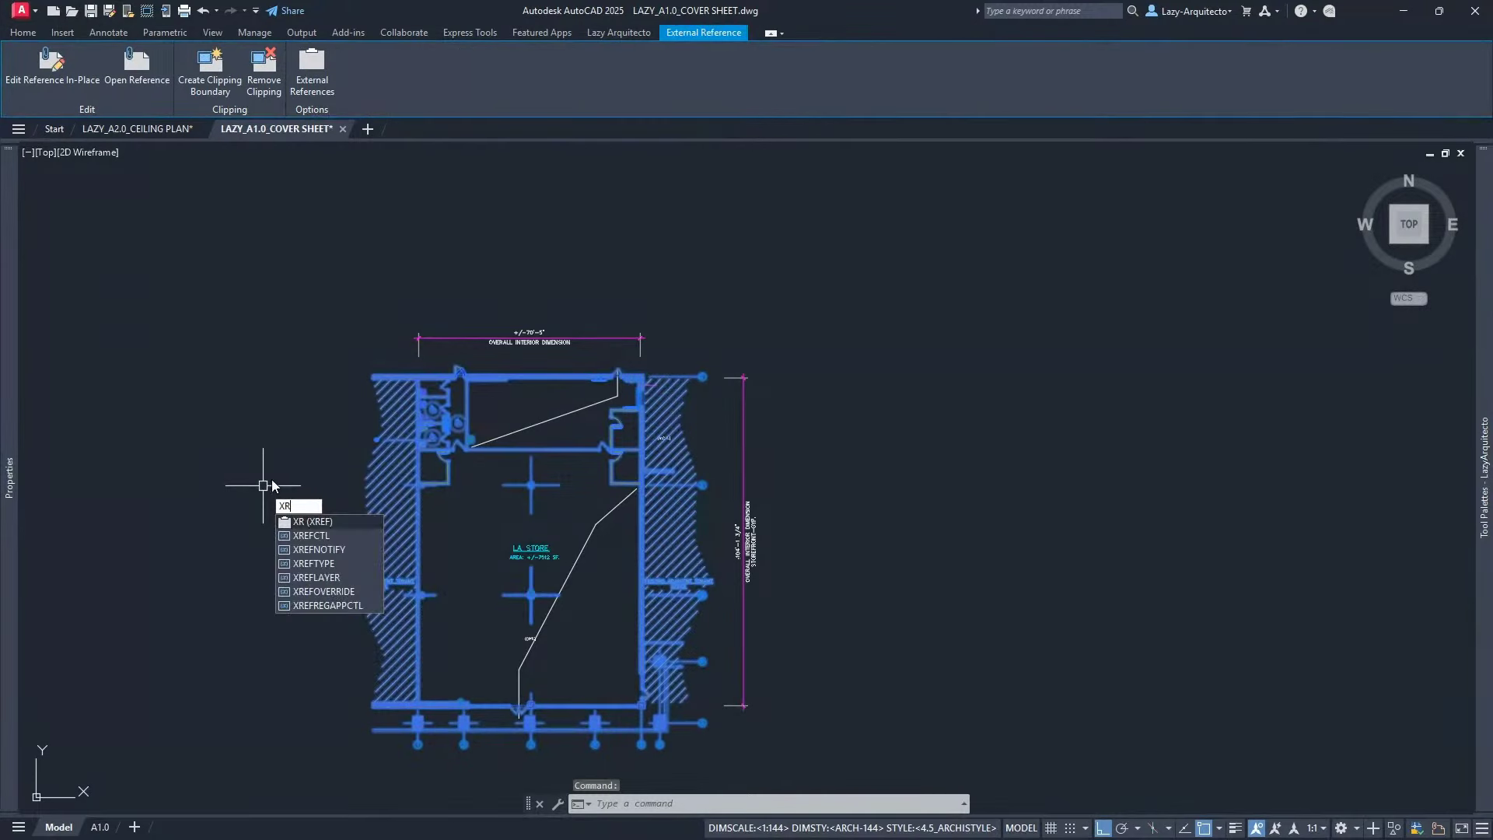
pyautogui.press('Return')
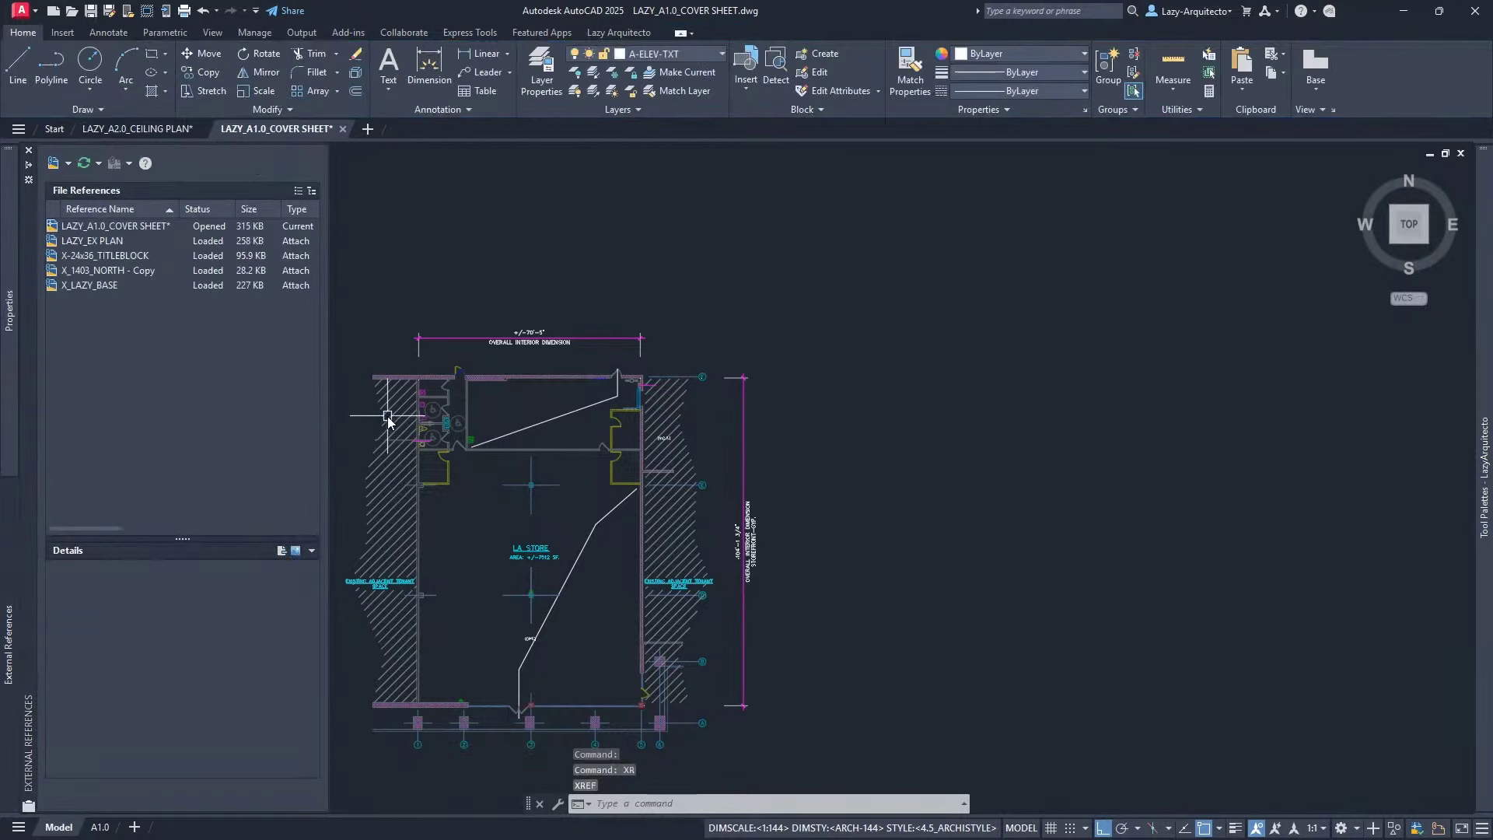
pyautogui.click(388, 418)
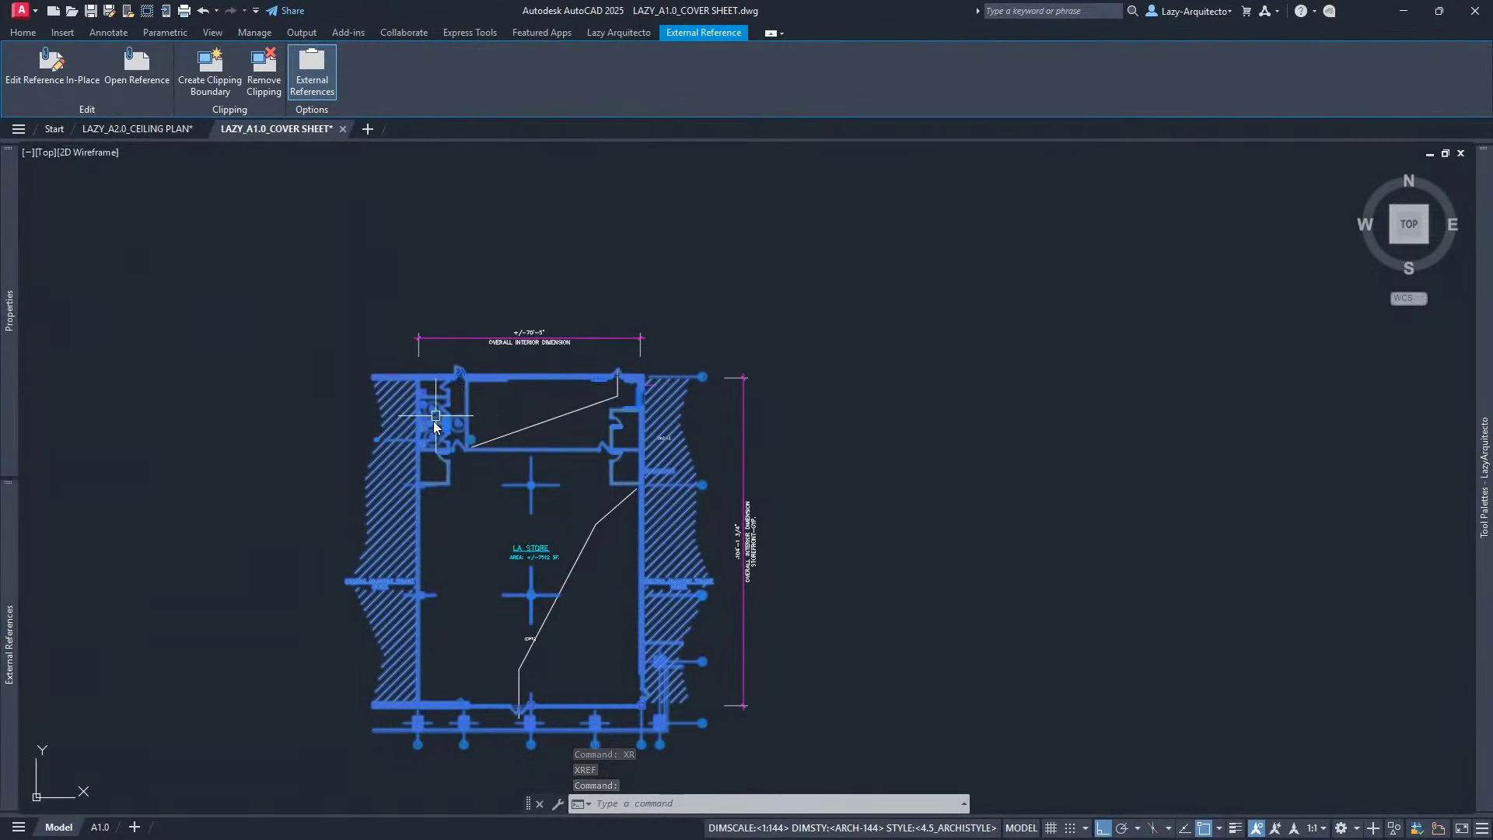
pyautogui.press('Escape')
# Identify which external reference supplies the floor plan in the LAZY_A2.0_CEILING PLAN drawing, clear the selection and examine the whole ceiling plan
pyautogui.click(132, 128)
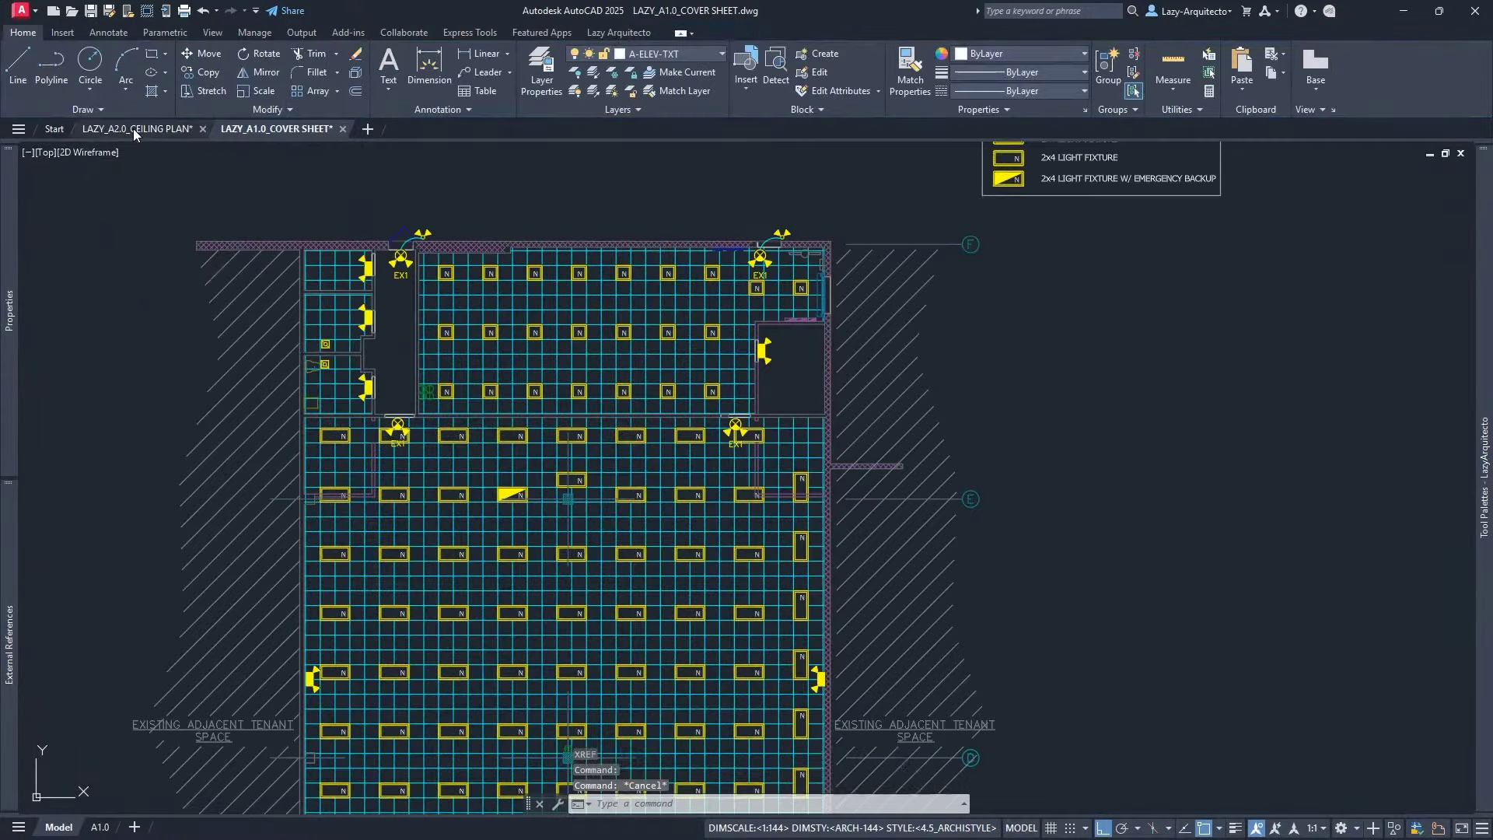
pyautogui.click(254, 277)
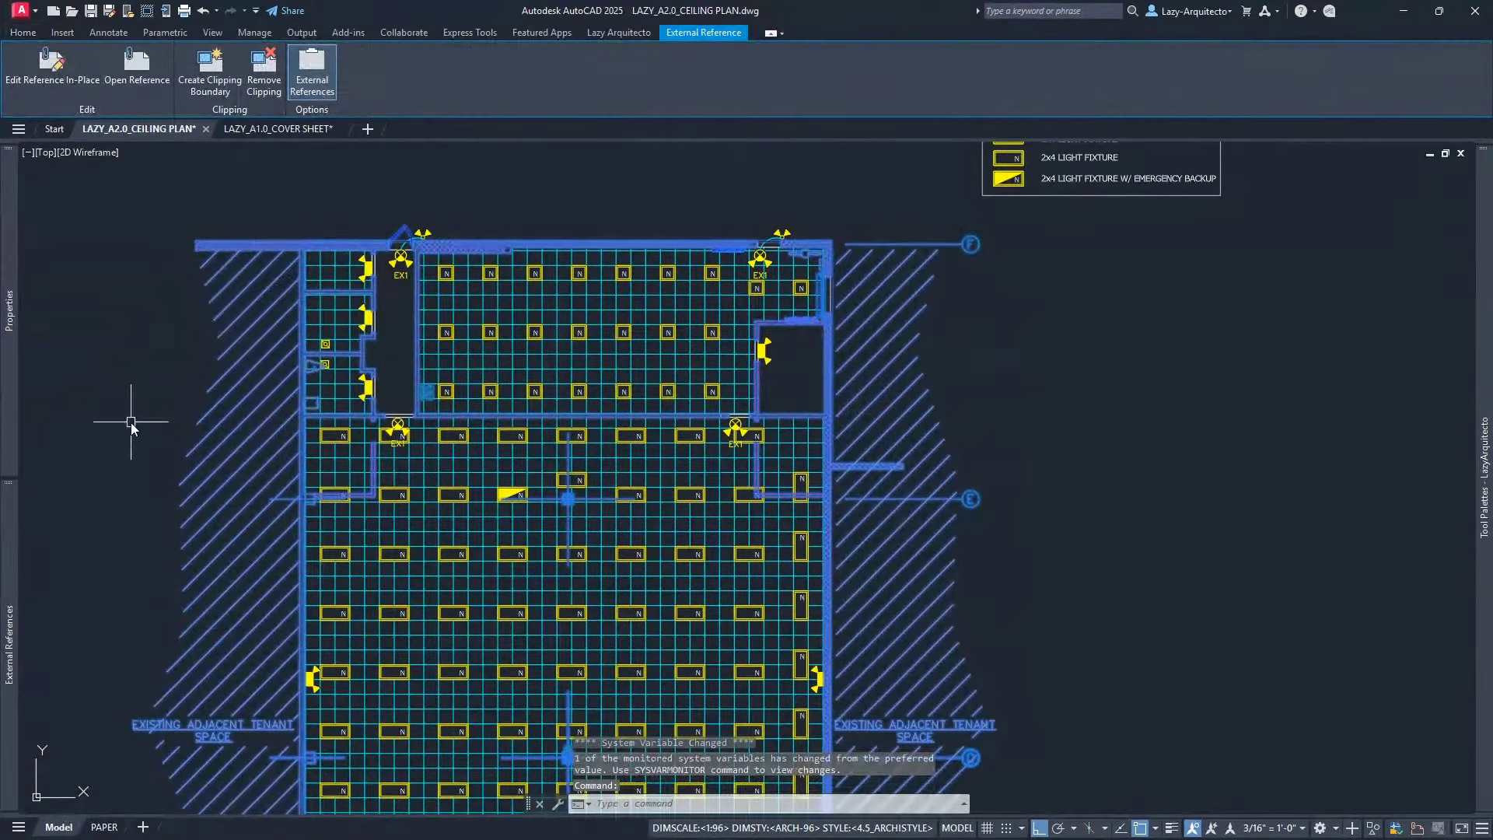
pyautogui.moveTo(11, 572)
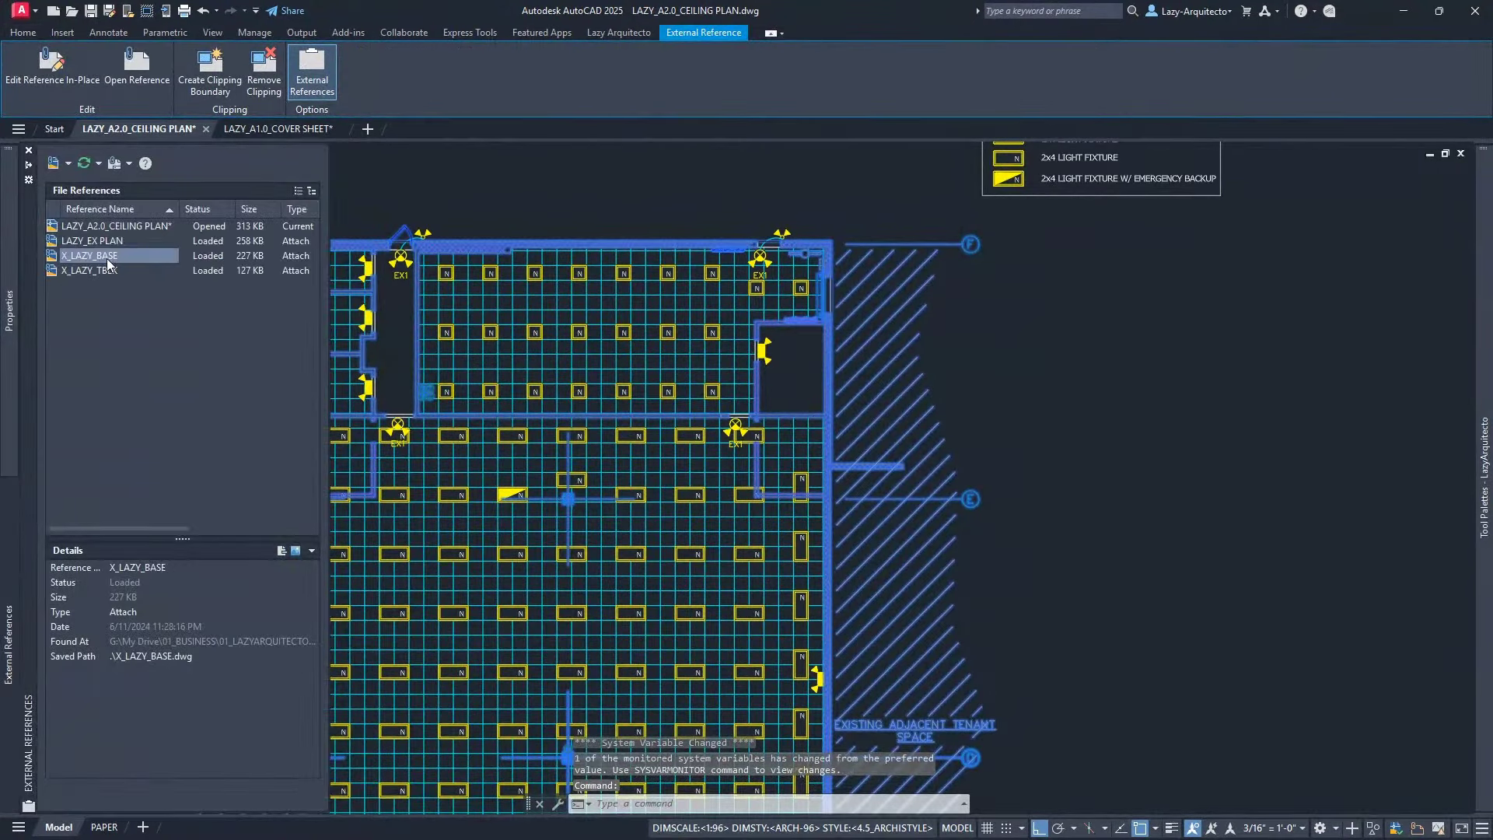
pyautogui.moveTo(112, 257)
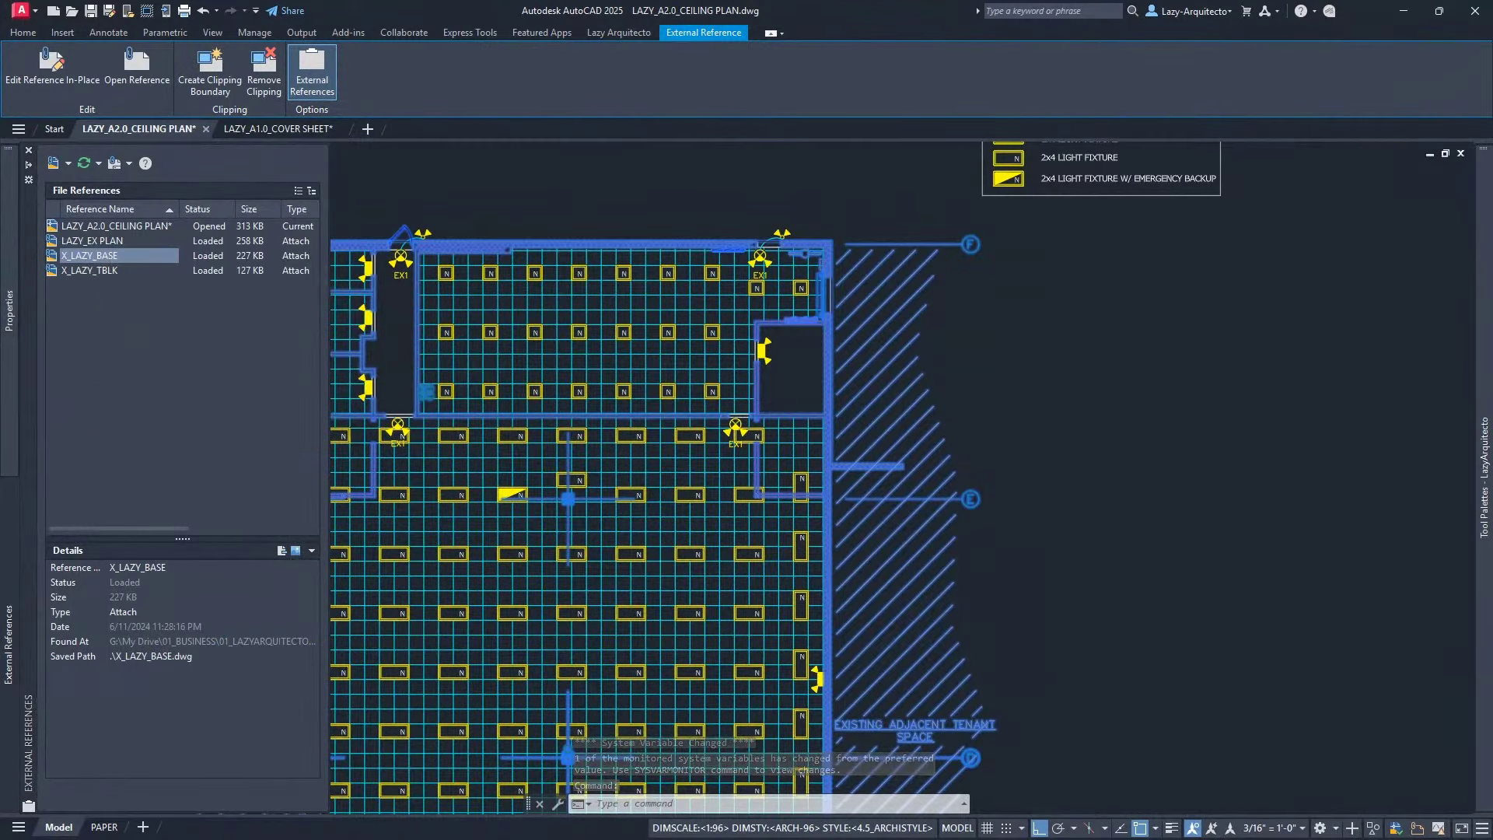
pyautogui.press('Escape')
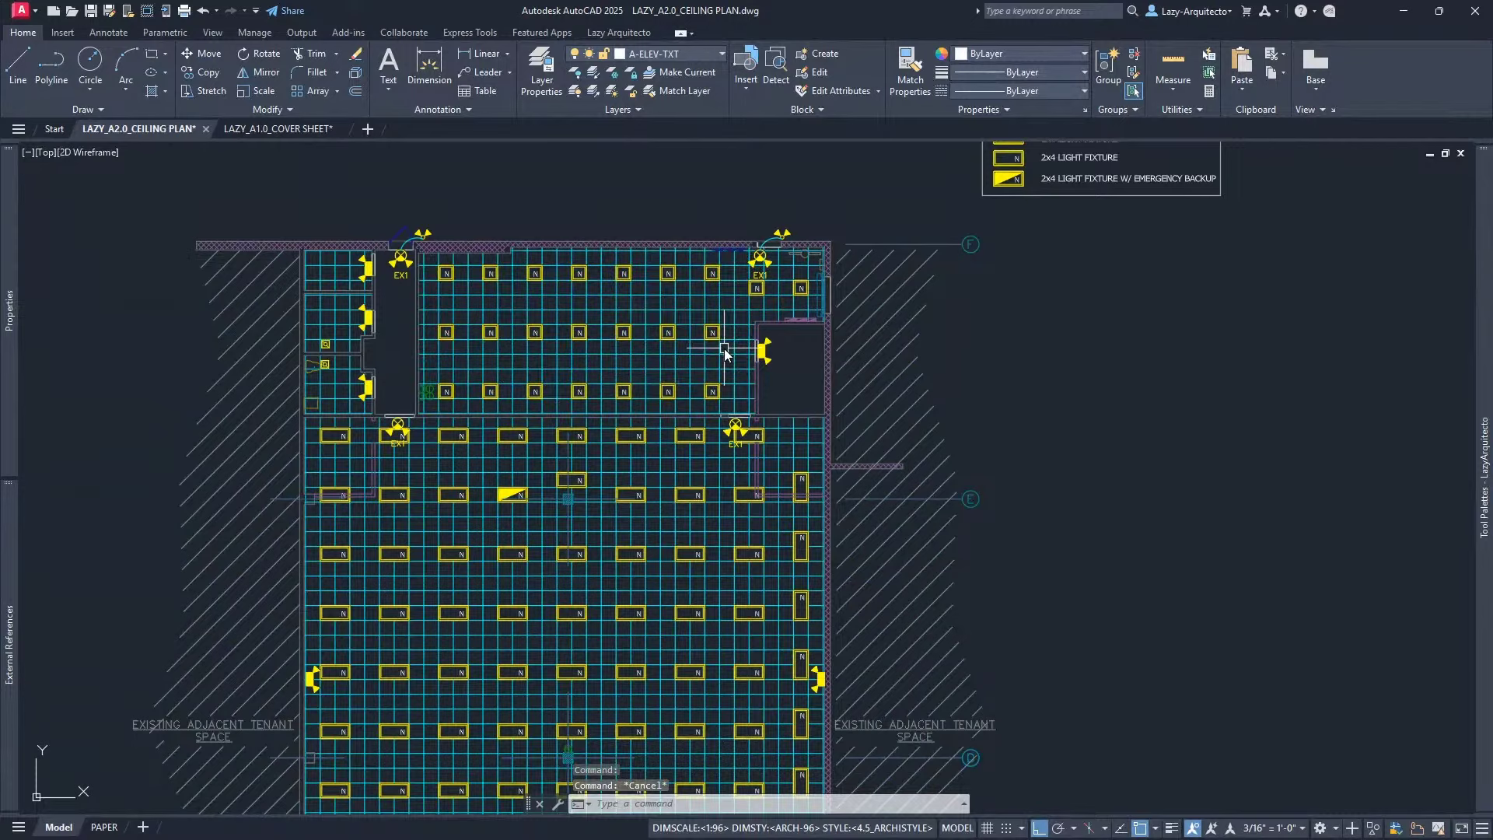
pyautogui.scroll(-3, 724, 354)
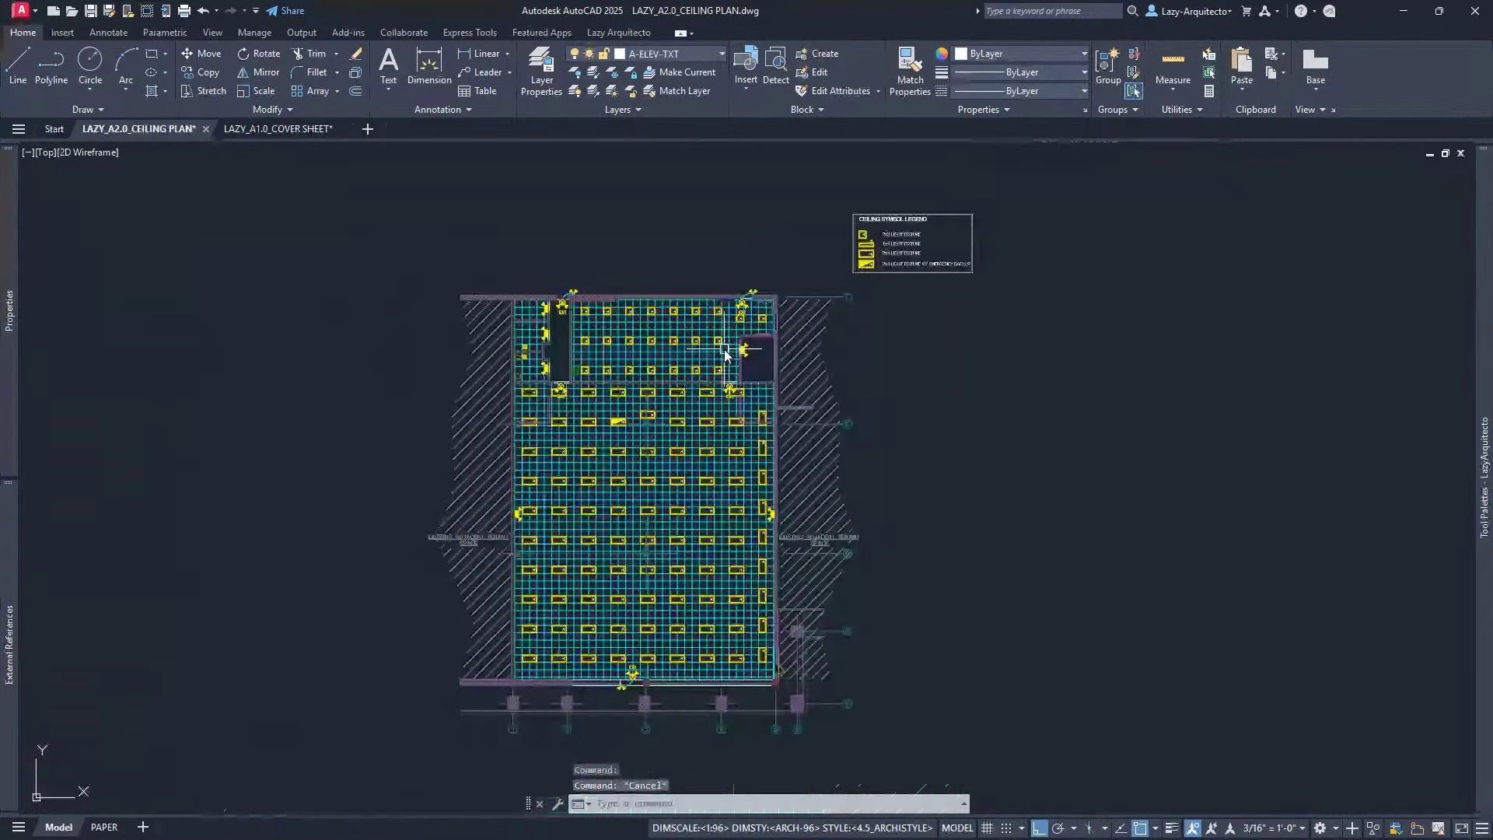
# In the LAZY_A1.0_COVER SHEET drawing, draw a diagonal marker line with Ortho off from the southeast corner of the storefront column at grid 5
pyautogui.click(267, 131)
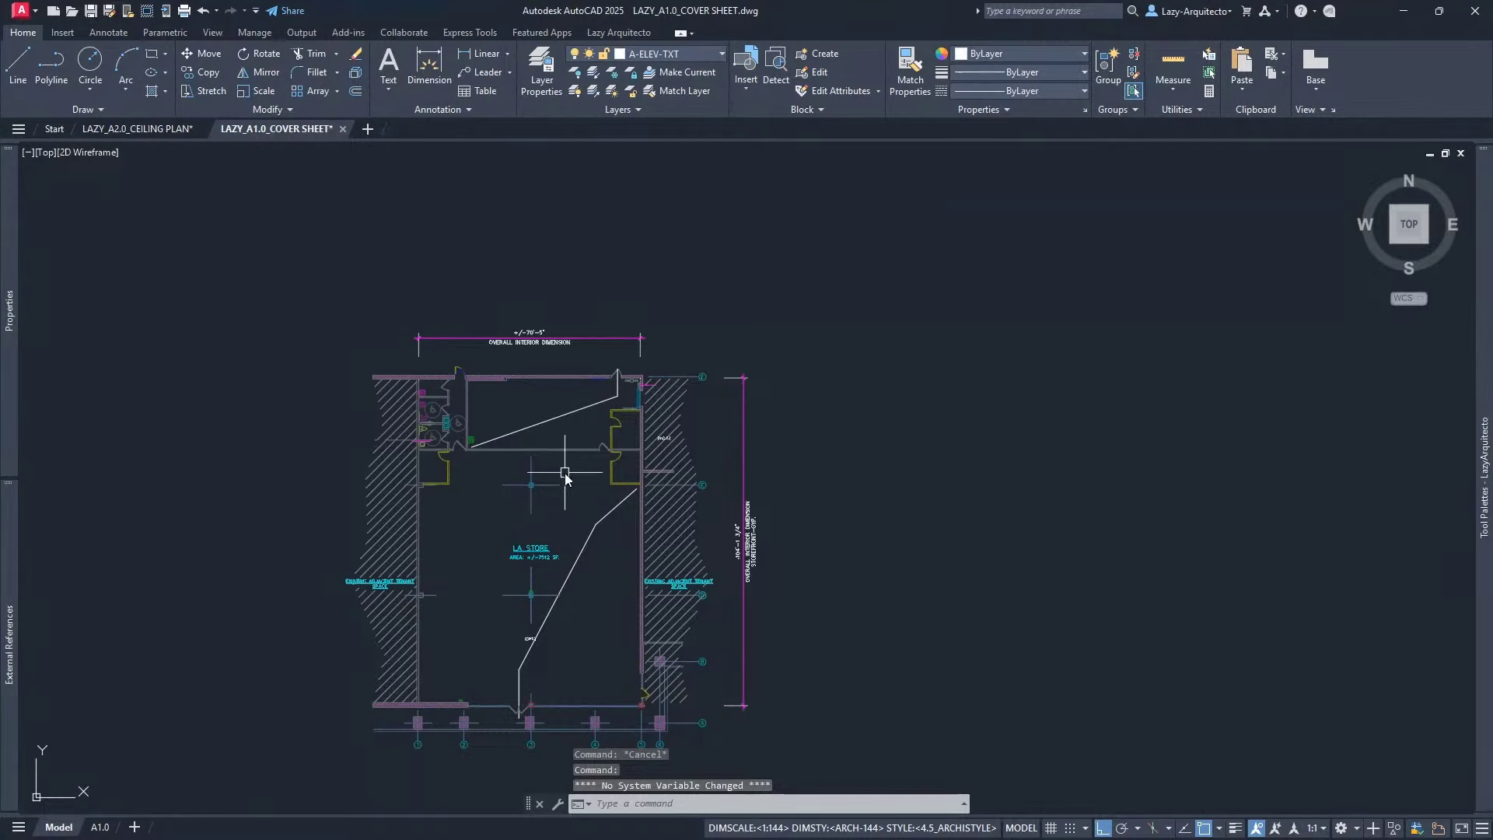
pyautogui.write('l')
pyautogui.press('Return')
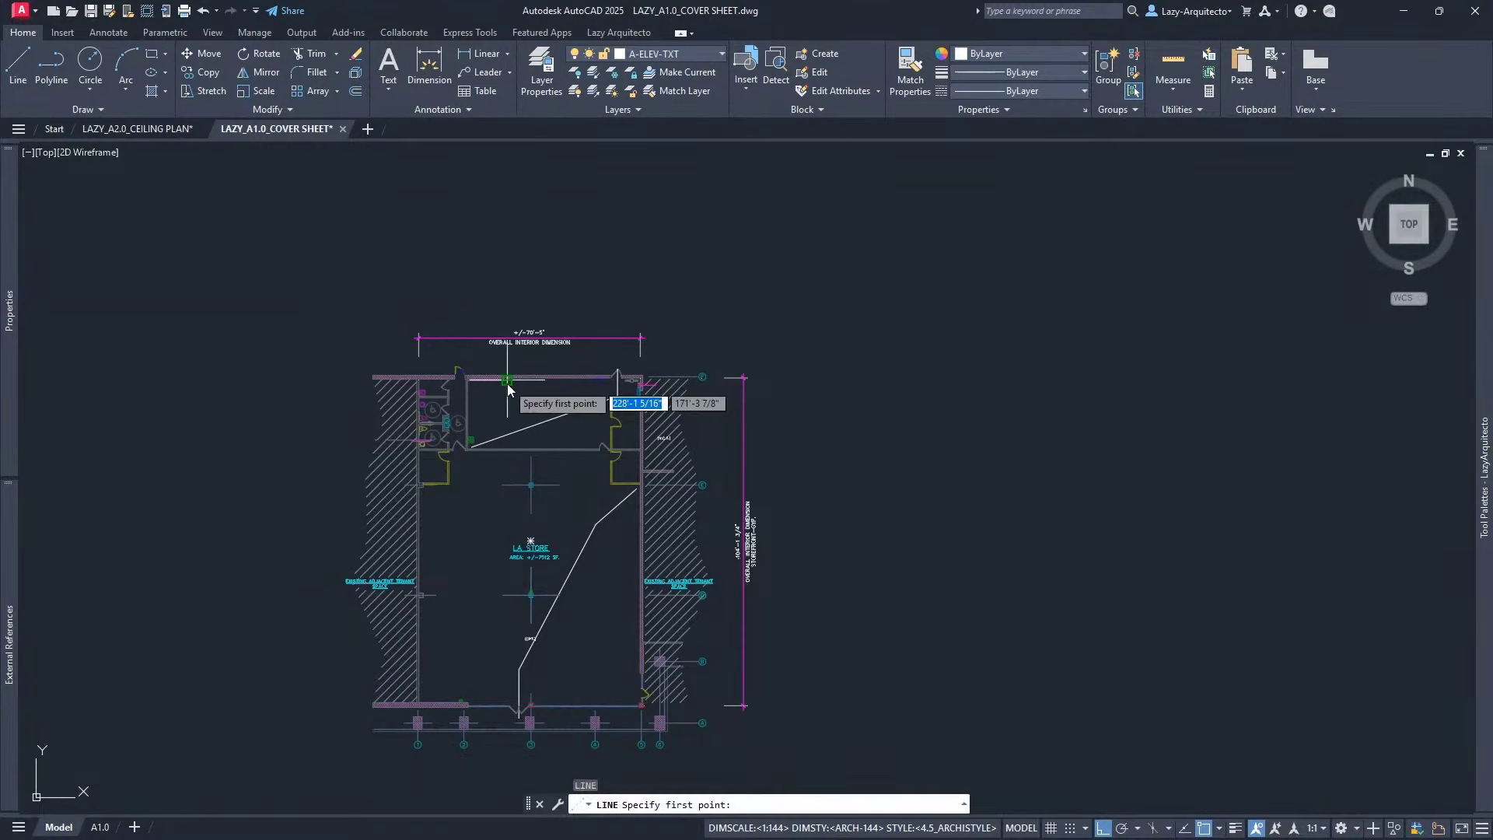
pyautogui.scroll(-2, 607, 566)
pyautogui.scroll(7, 558, 543)
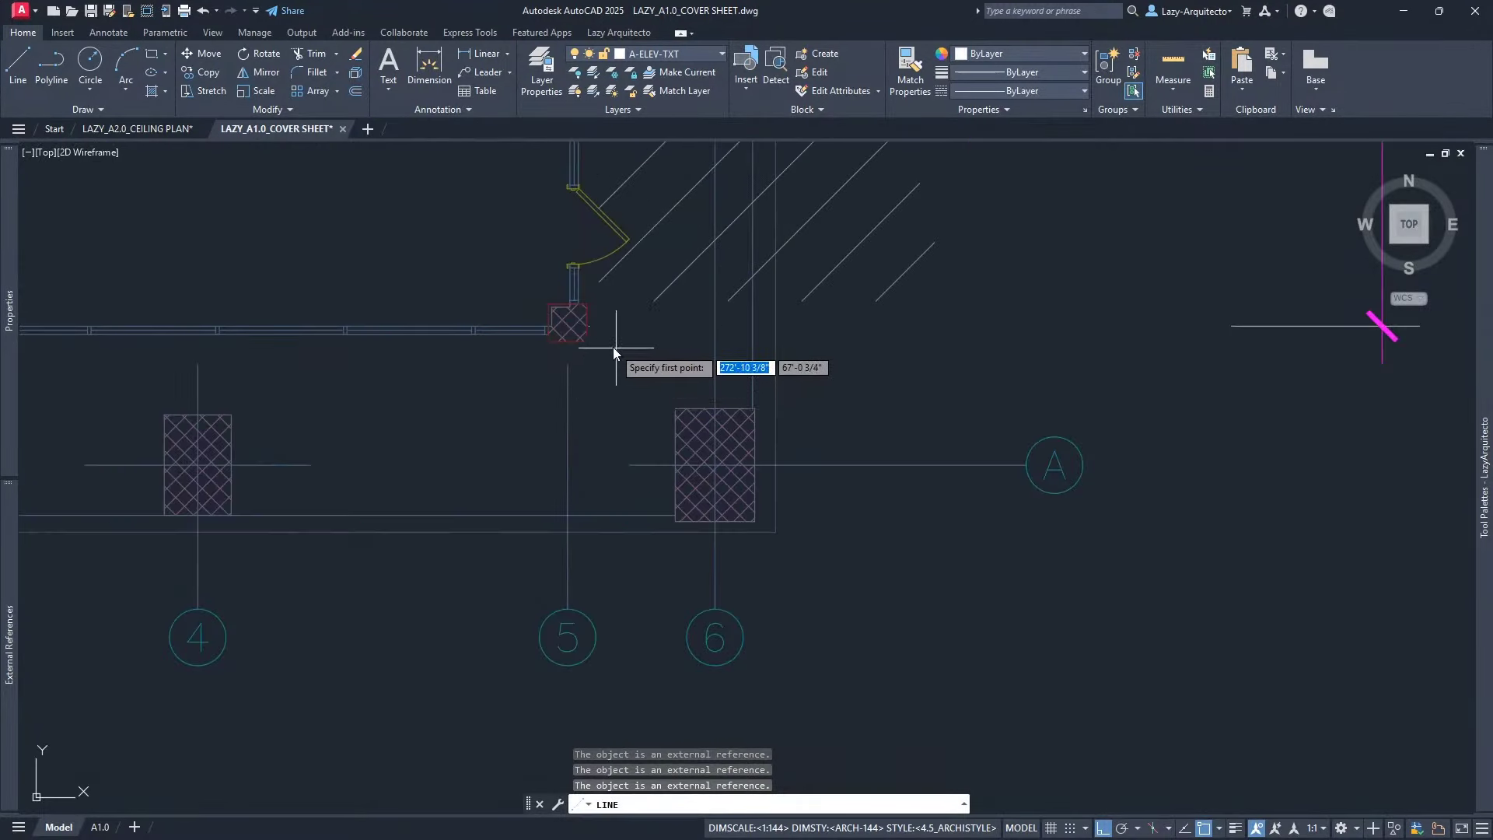
pyautogui.scroll(6, 613, 347)
pyautogui.click(508, 325)
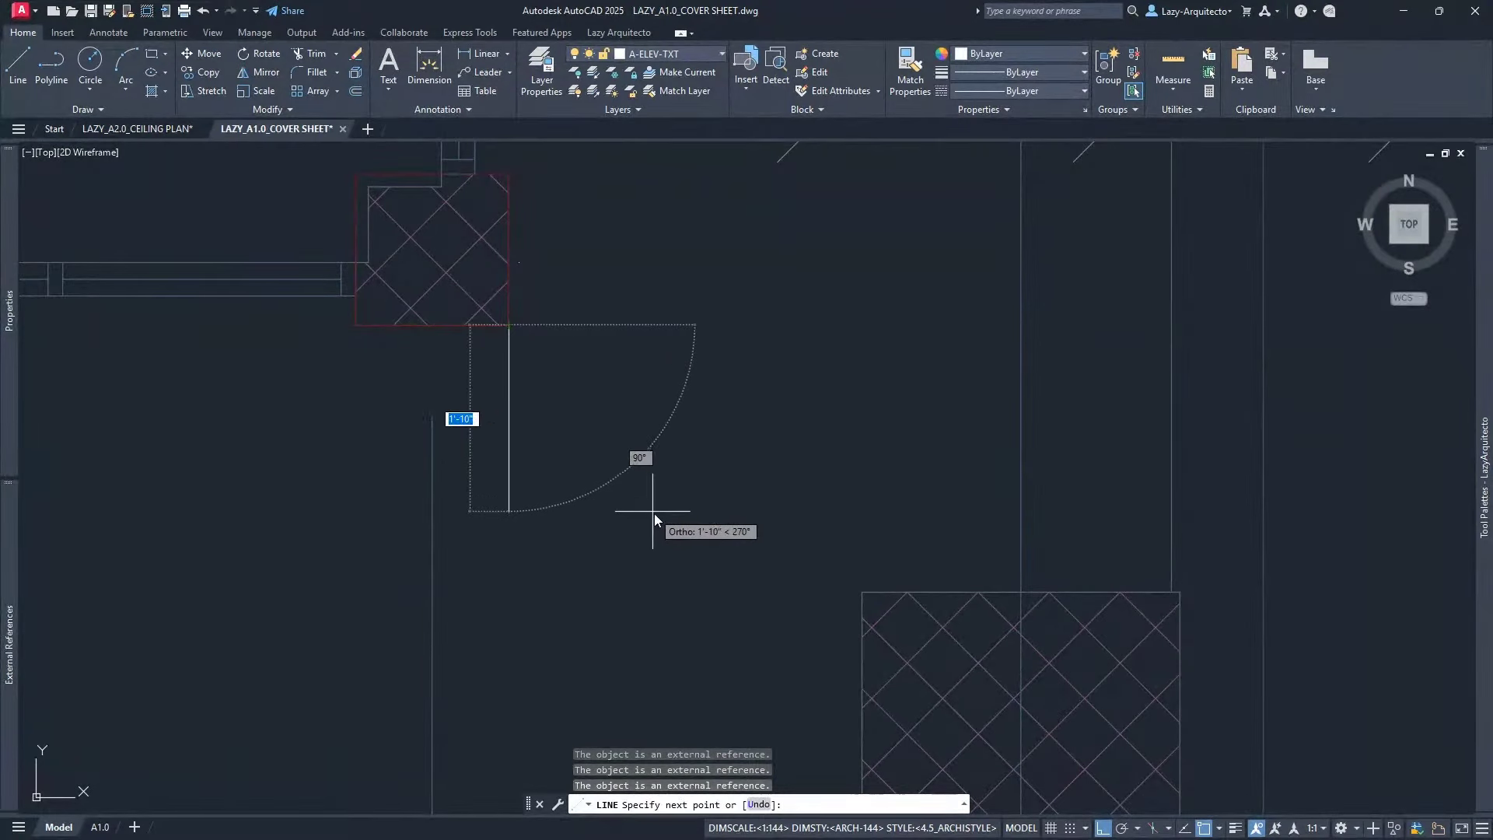
pyautogui.press('F8')
pyautogui.scroll(-8, 525, 327)
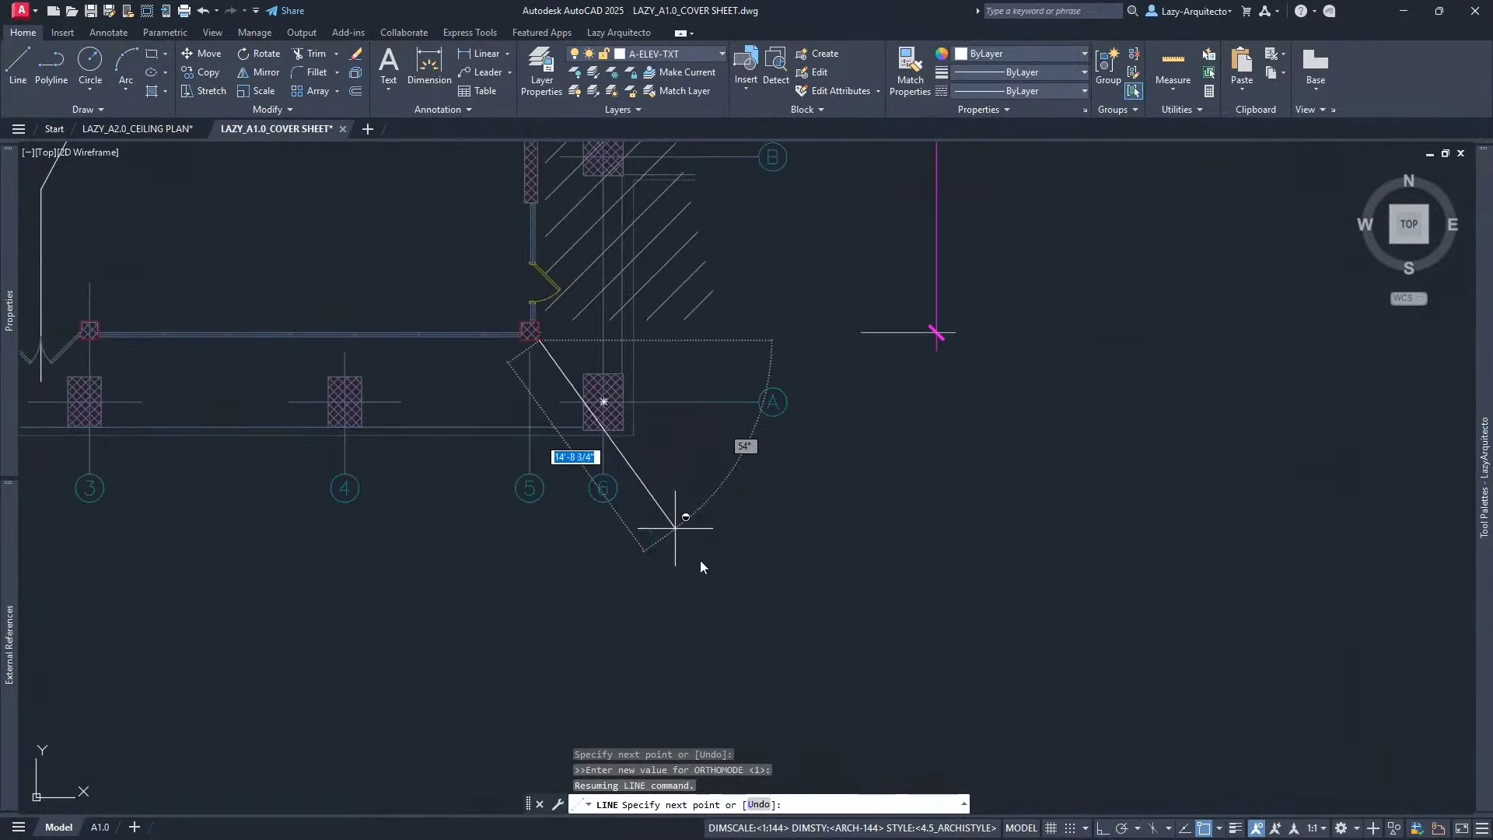
pyautogui.click(744, 614)
pyautogui.press('Escape')
# Check the base plan reference at the storefront corner column where the marker line starts, and clear the selection
pyautogui.scroll(9, 534, 336)
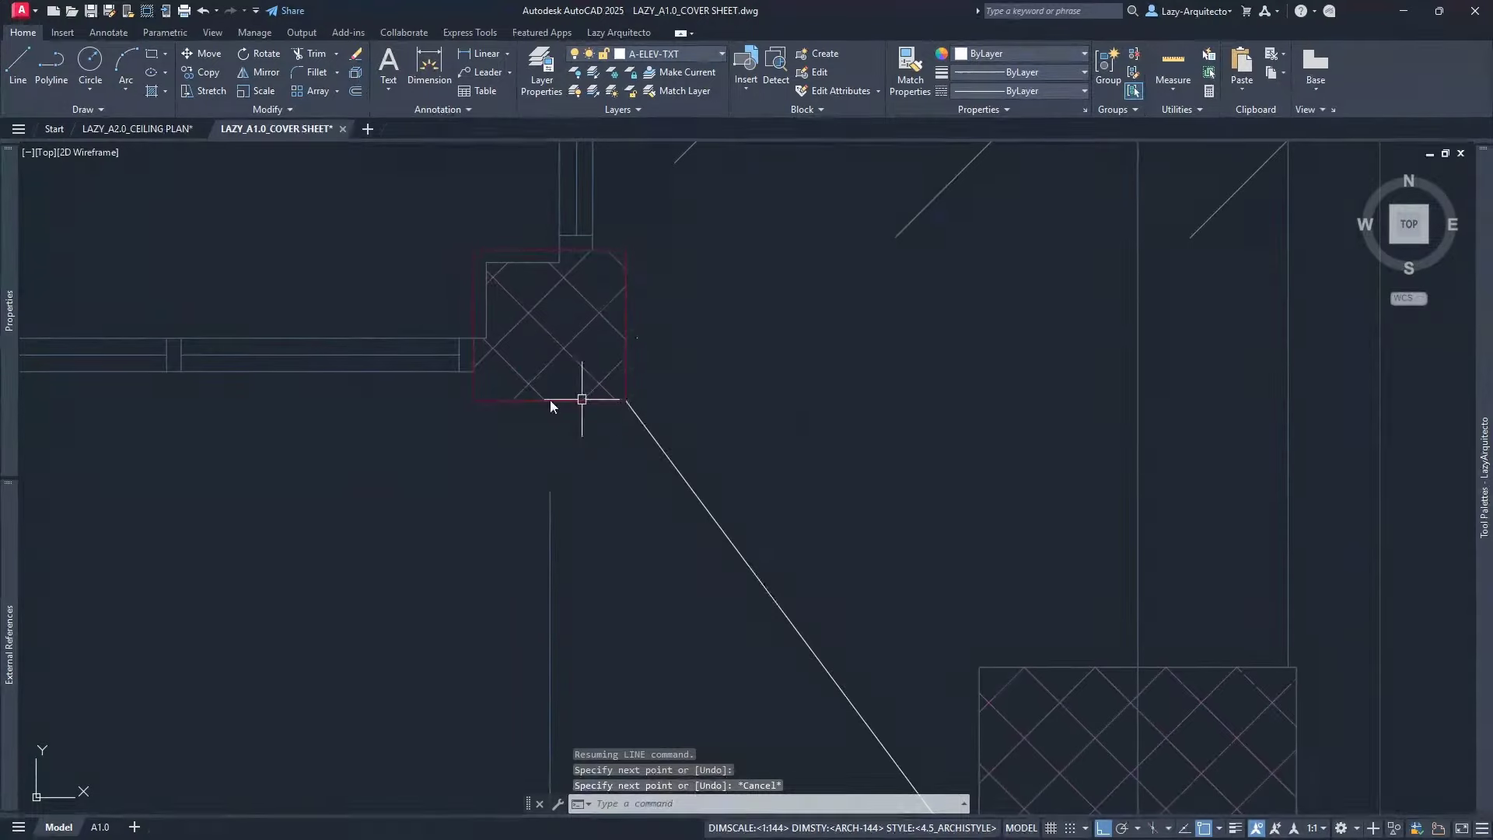
pyautogui.scroll(6, 620, 392)
pyautogui.click(645, 358)
pyautogui.scroll(-10, 627, 534)
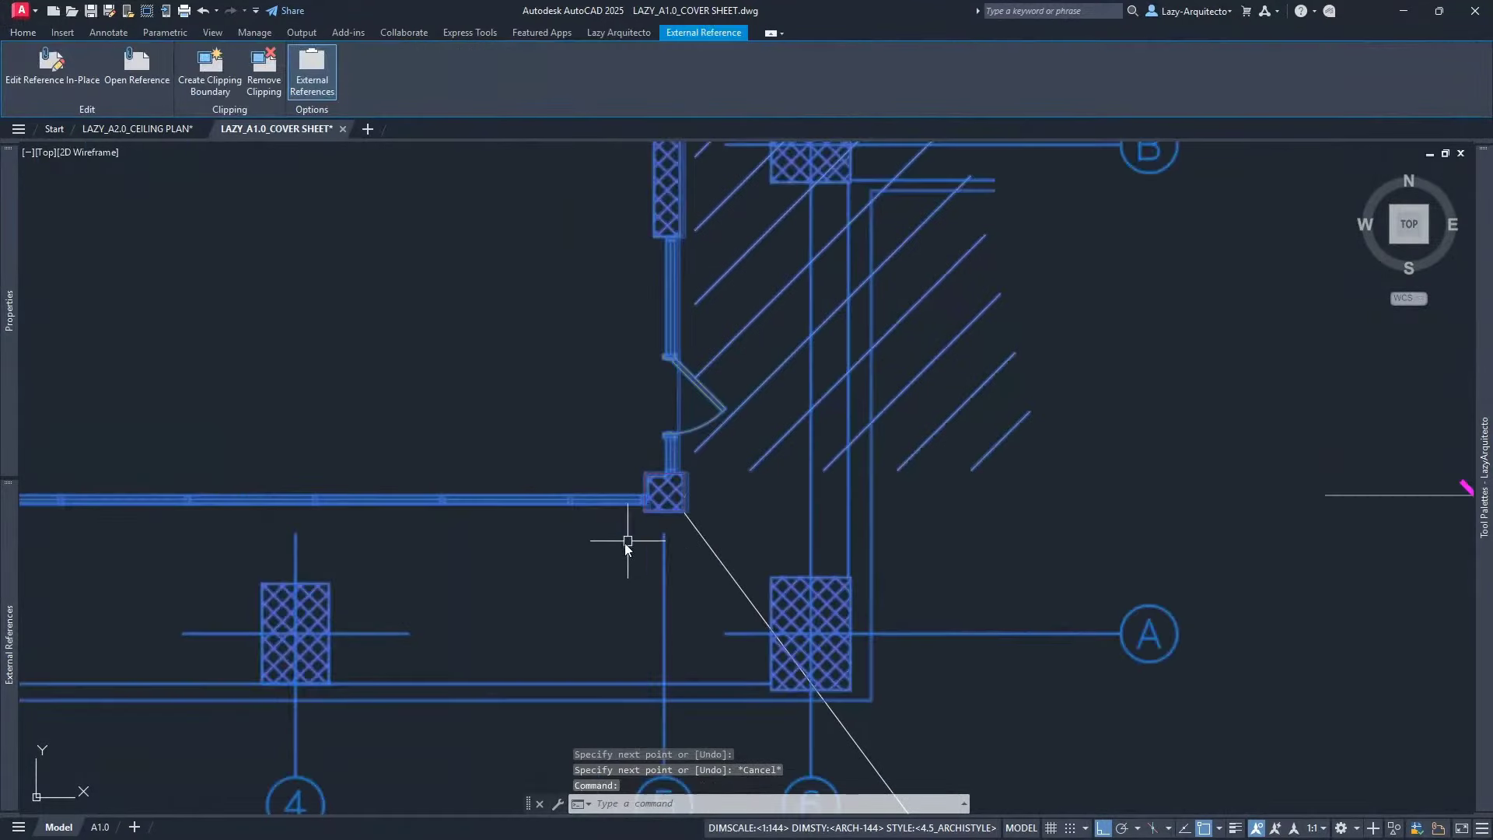
pyautogui.press('Escape')
# Detach the X_LAZY_BASE external reference from the LAZY_A1.0_COVER SHEET drawing
pyautogui.scroll(3, 526, 454)
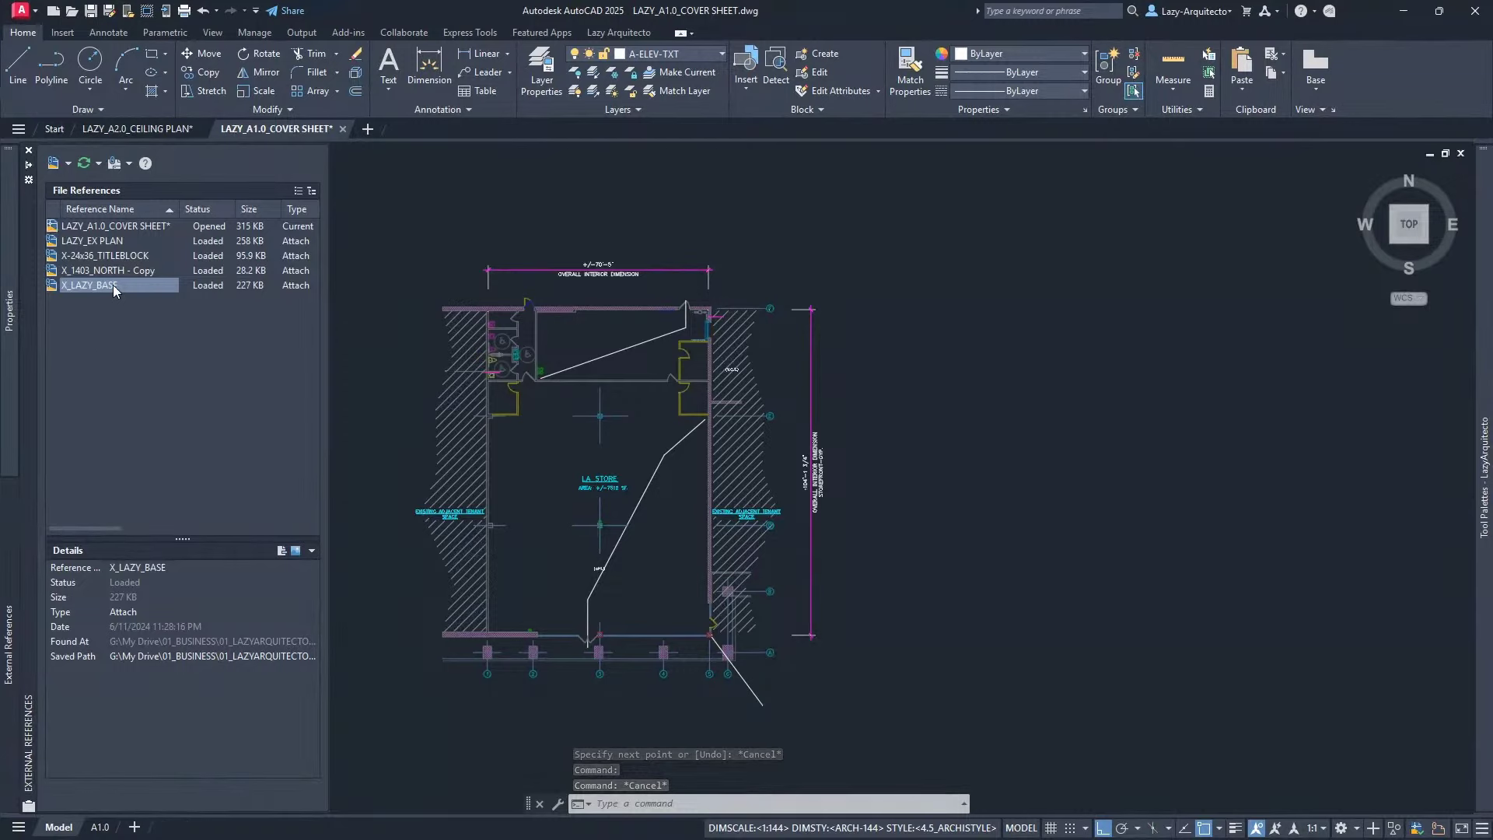
pyautogui.rightClick(114, 285)
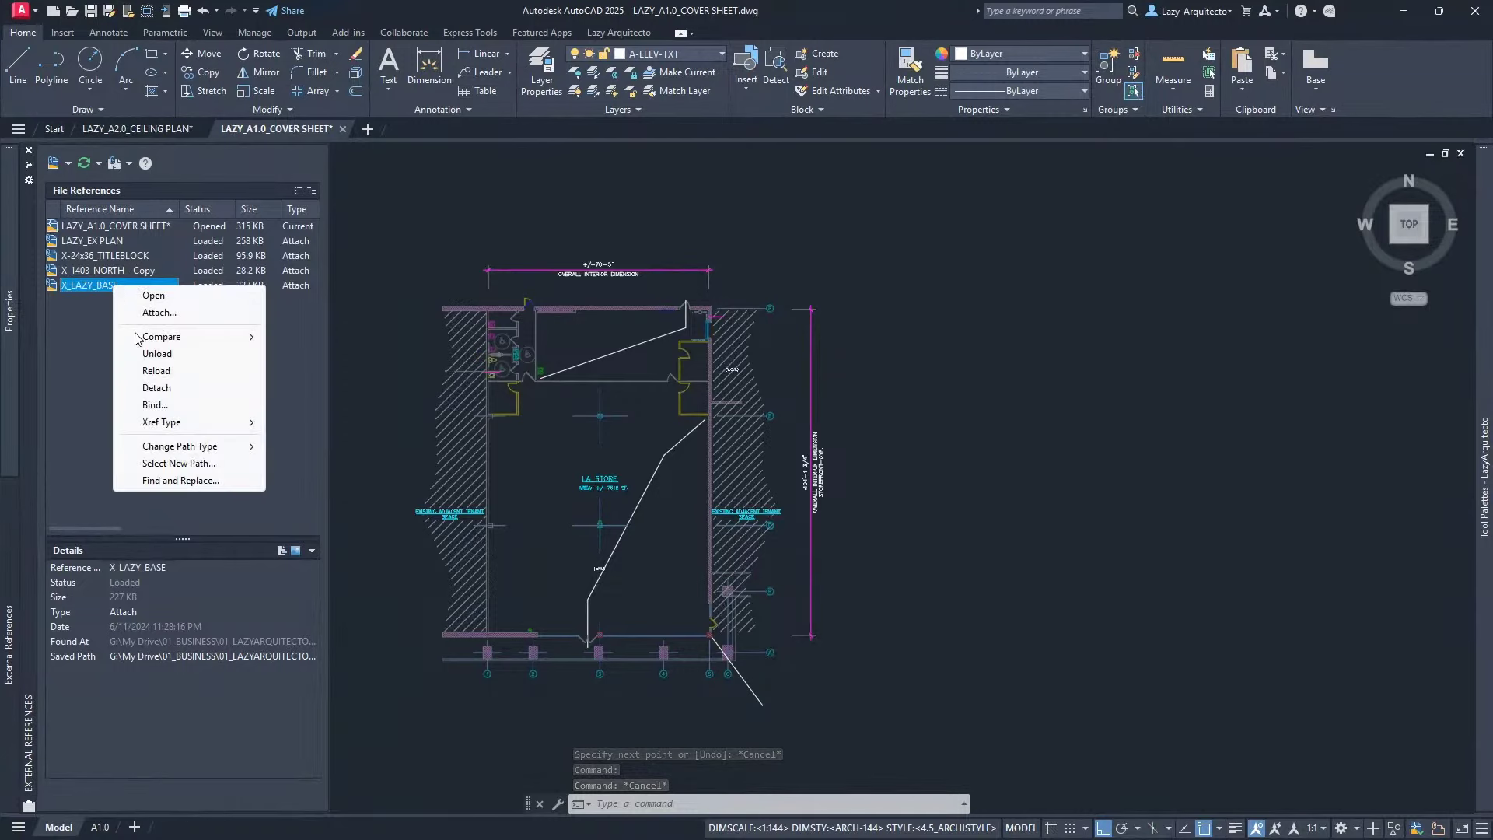
pyautogui.click(167, 388)
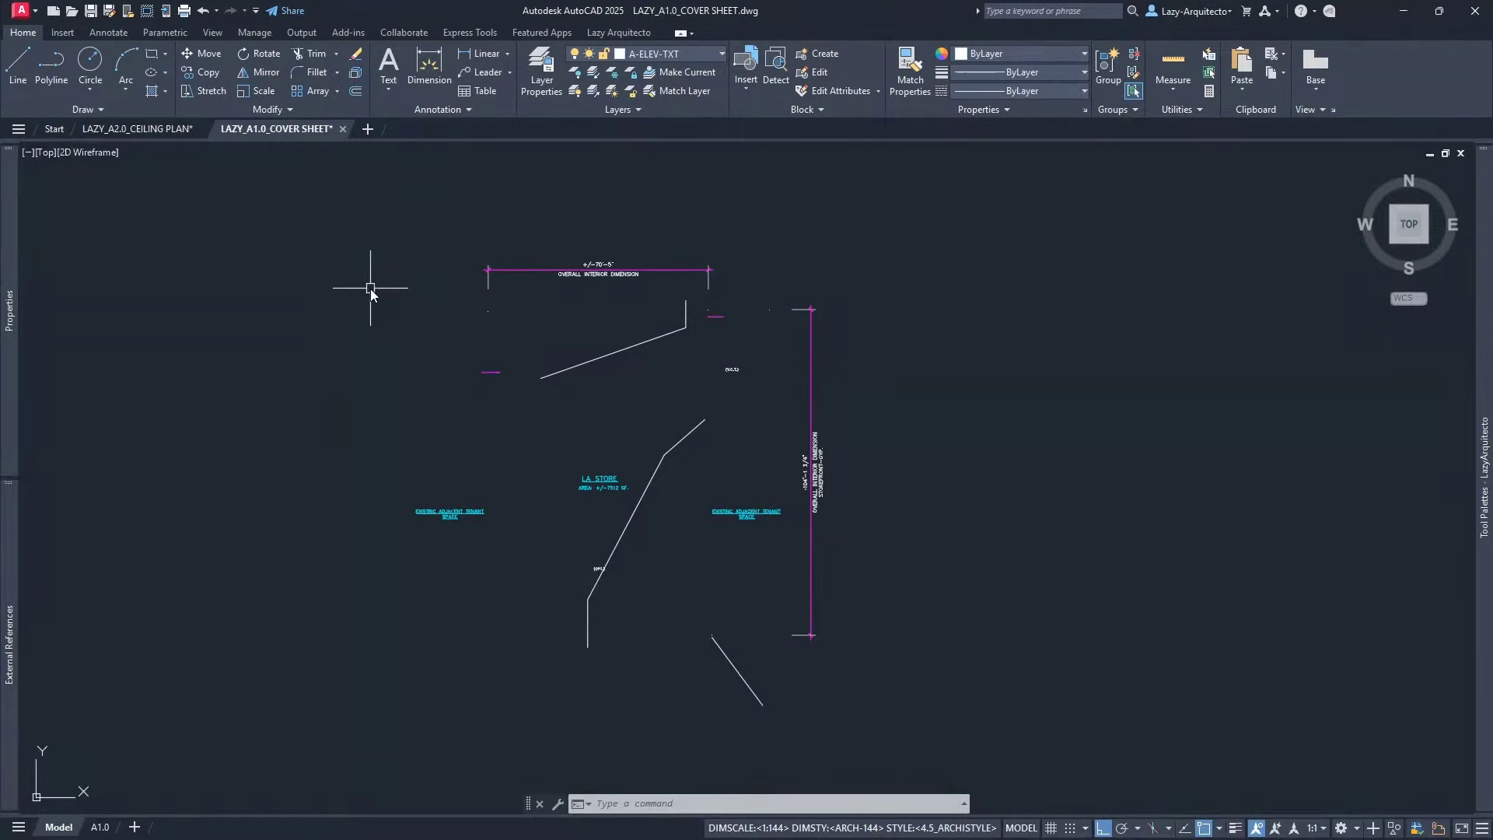
# Check the base plan reference in the LAZY_A2.0_CEILING PLAN drawing and open that drawing's file location in File Explorer
pyautogui.click(157, 130)
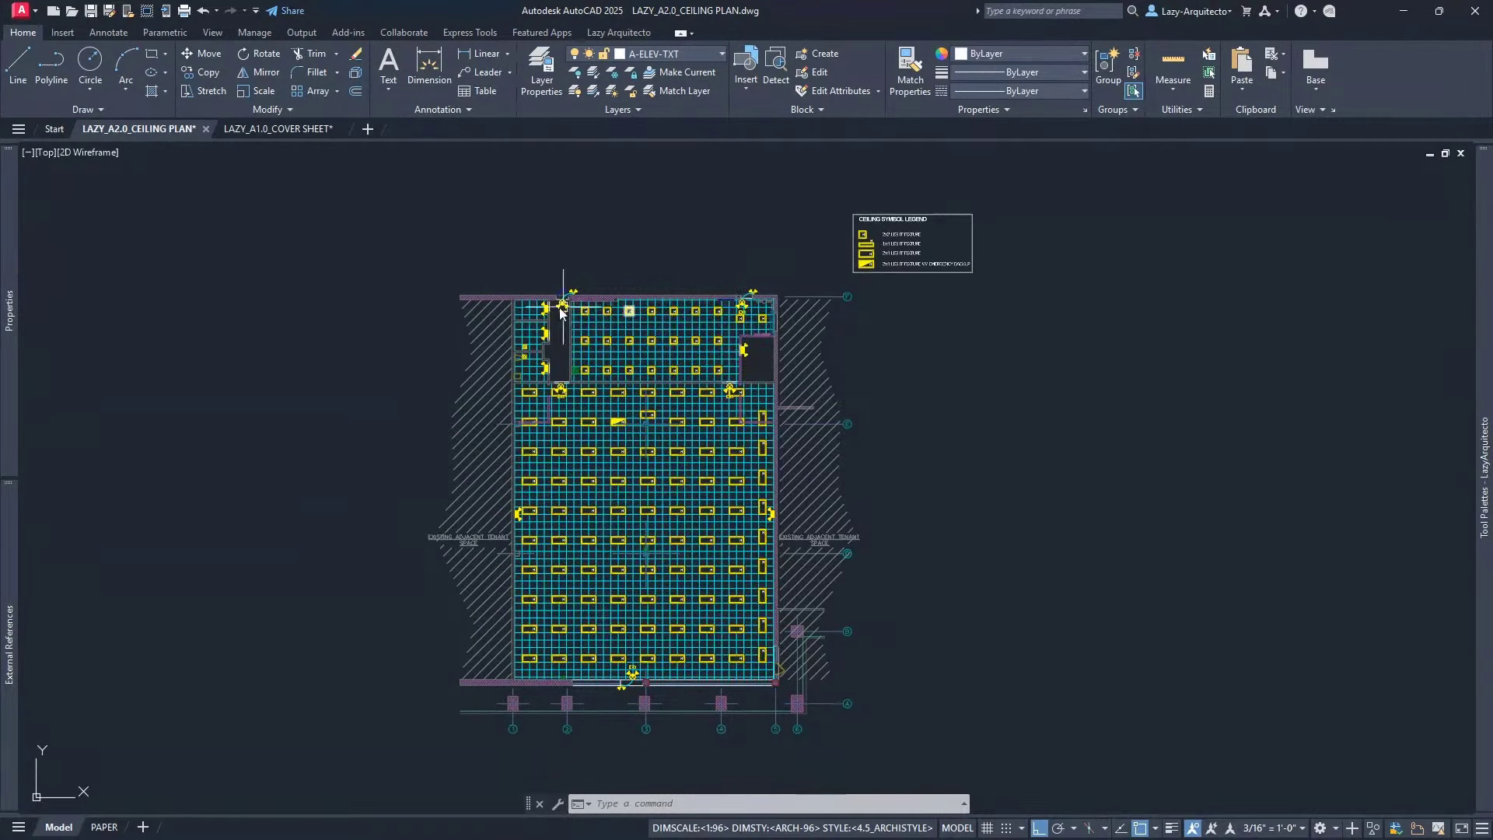
pyautogui.click(478, 322)
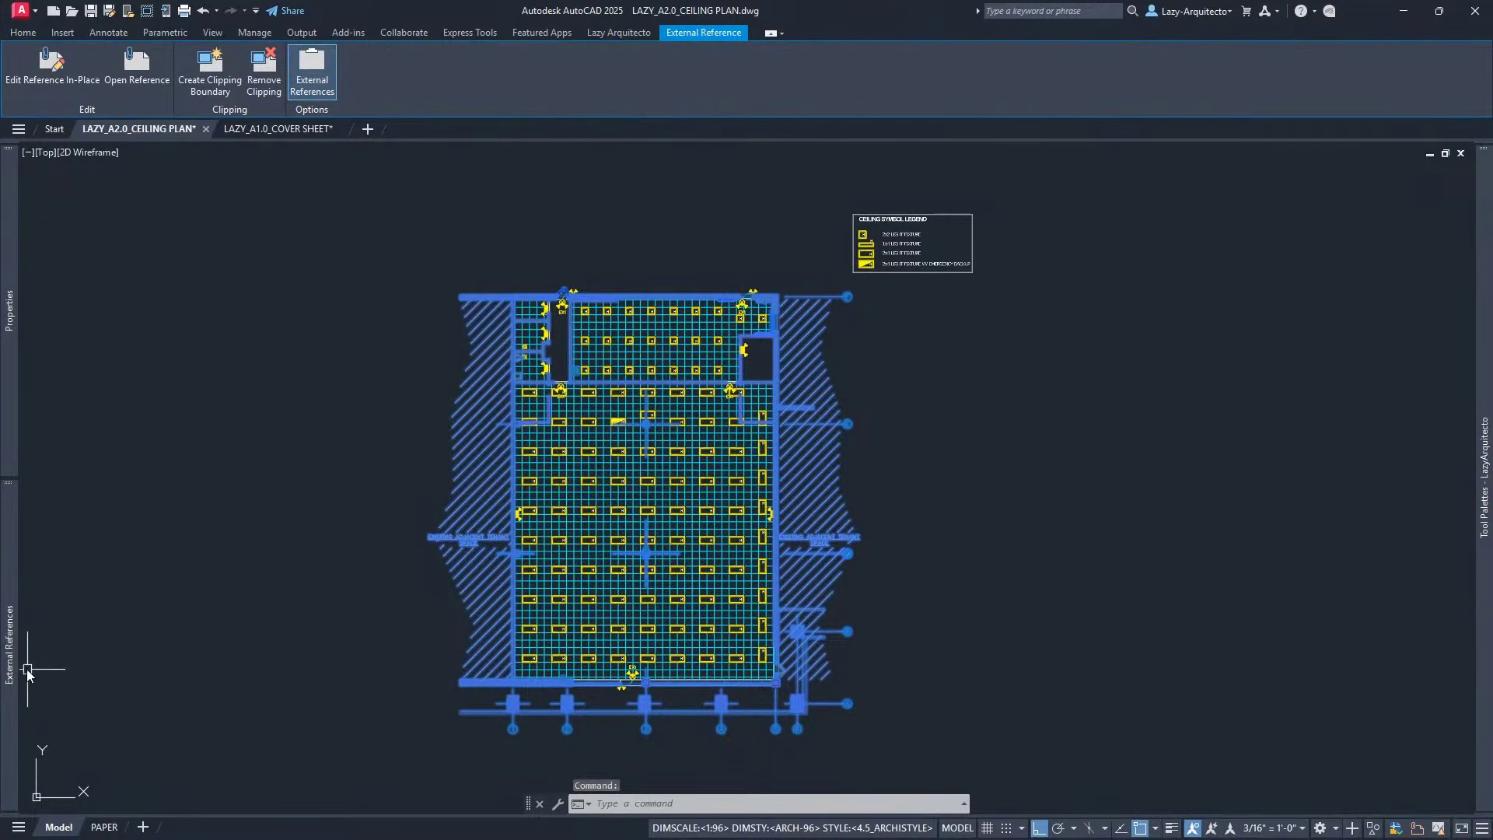
pyautogui.moveTo(10, 654)
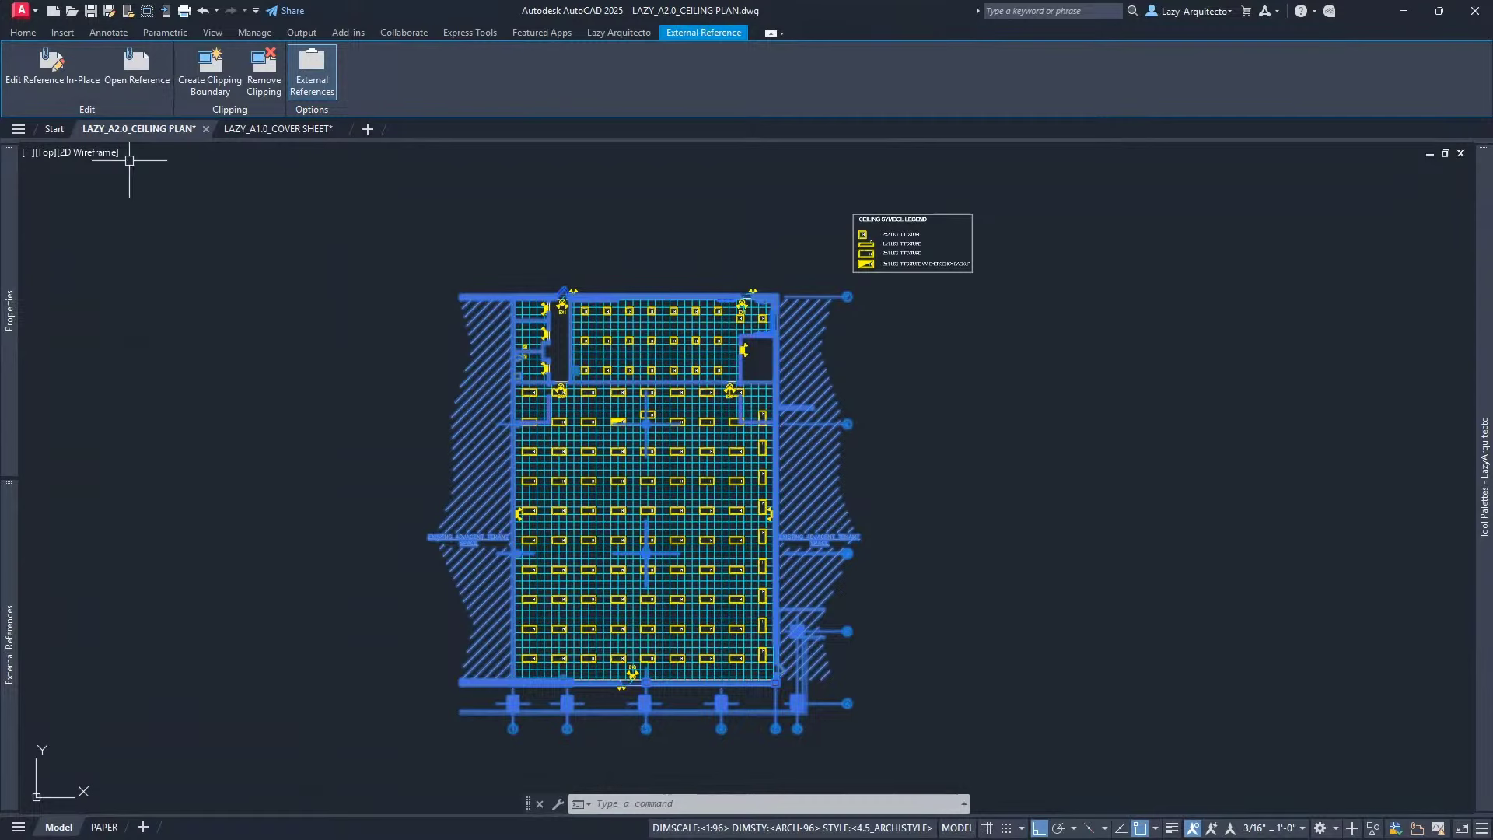
pyautogui.rightClick(140, 131)
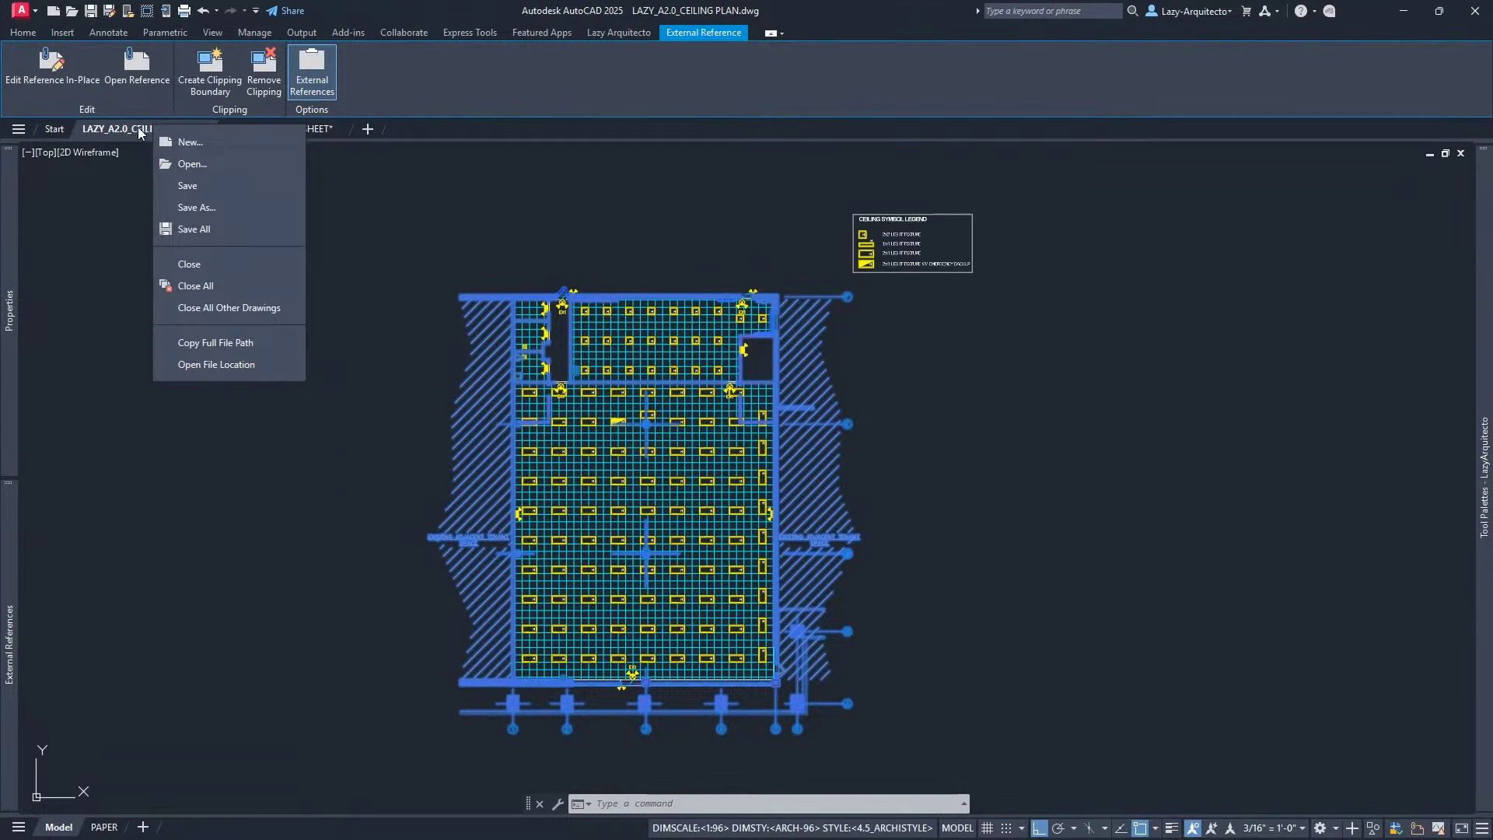
pyautogui.click(215, 365)
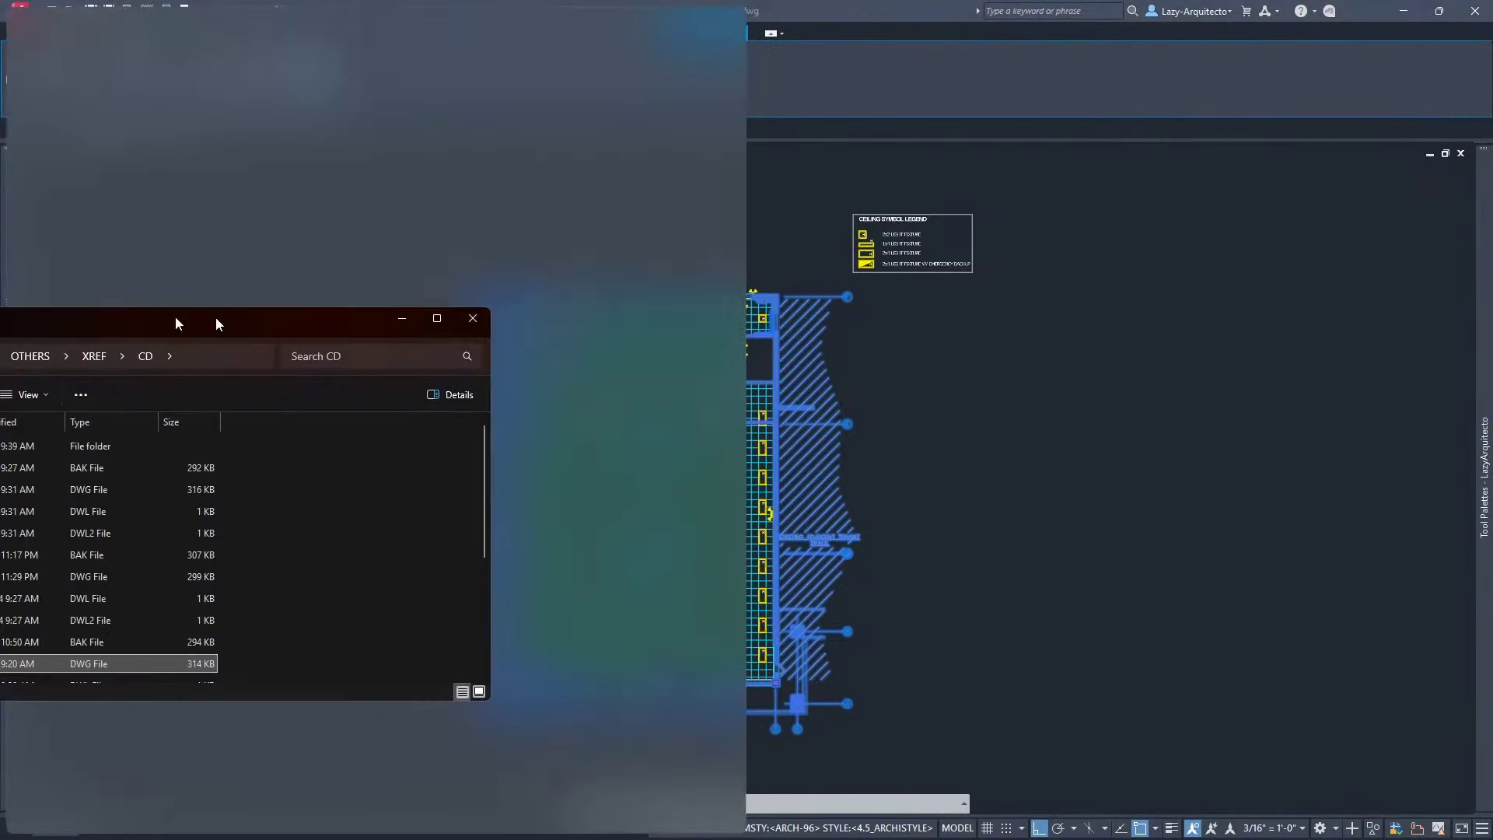
pyautogui.moveTo(217, 324); pyautogui.dragTo(781, 226)
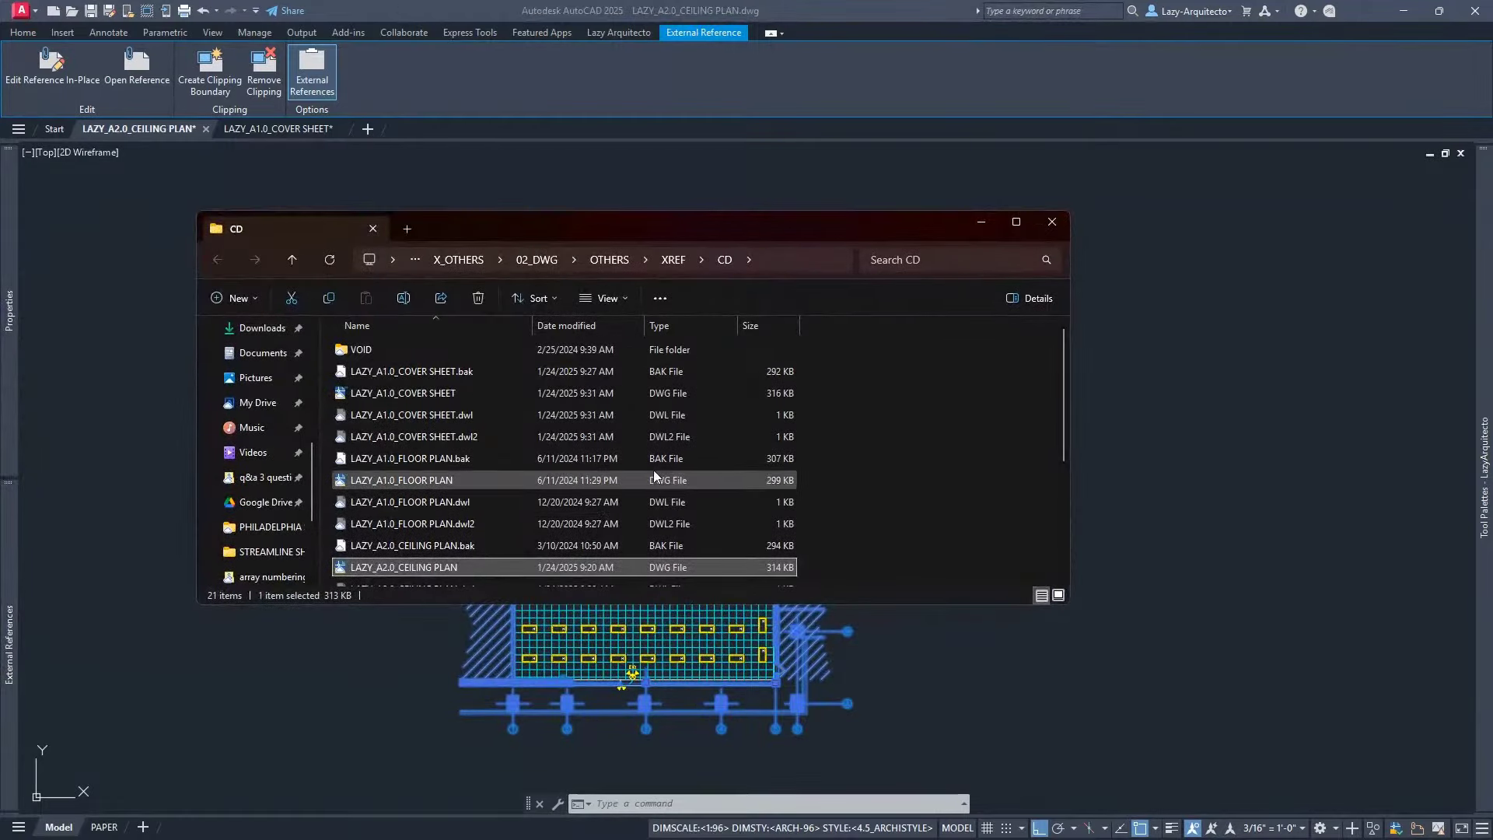
pyautogui.moveTo(572, 225); pyautogui.dragTo(0, 312)
# Attach the LAZY_A2.0_CEILING PLAN file from the CD folder as an external reference in the LAZY_A1.0_COVER SHEET drawing's model space
pyautogui.moveTo(254, 133)
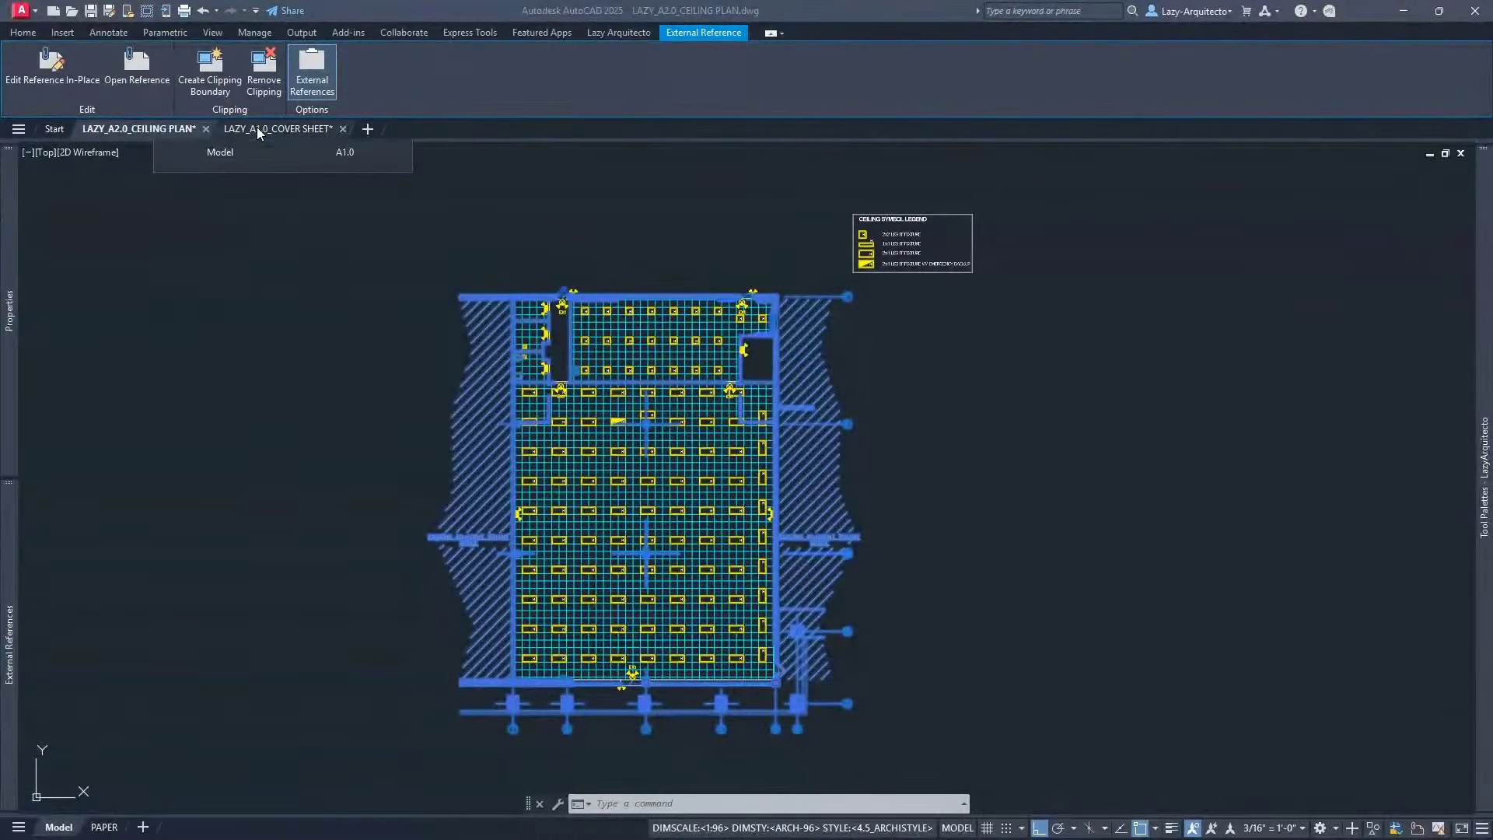
pyautogui.click(281, 134)
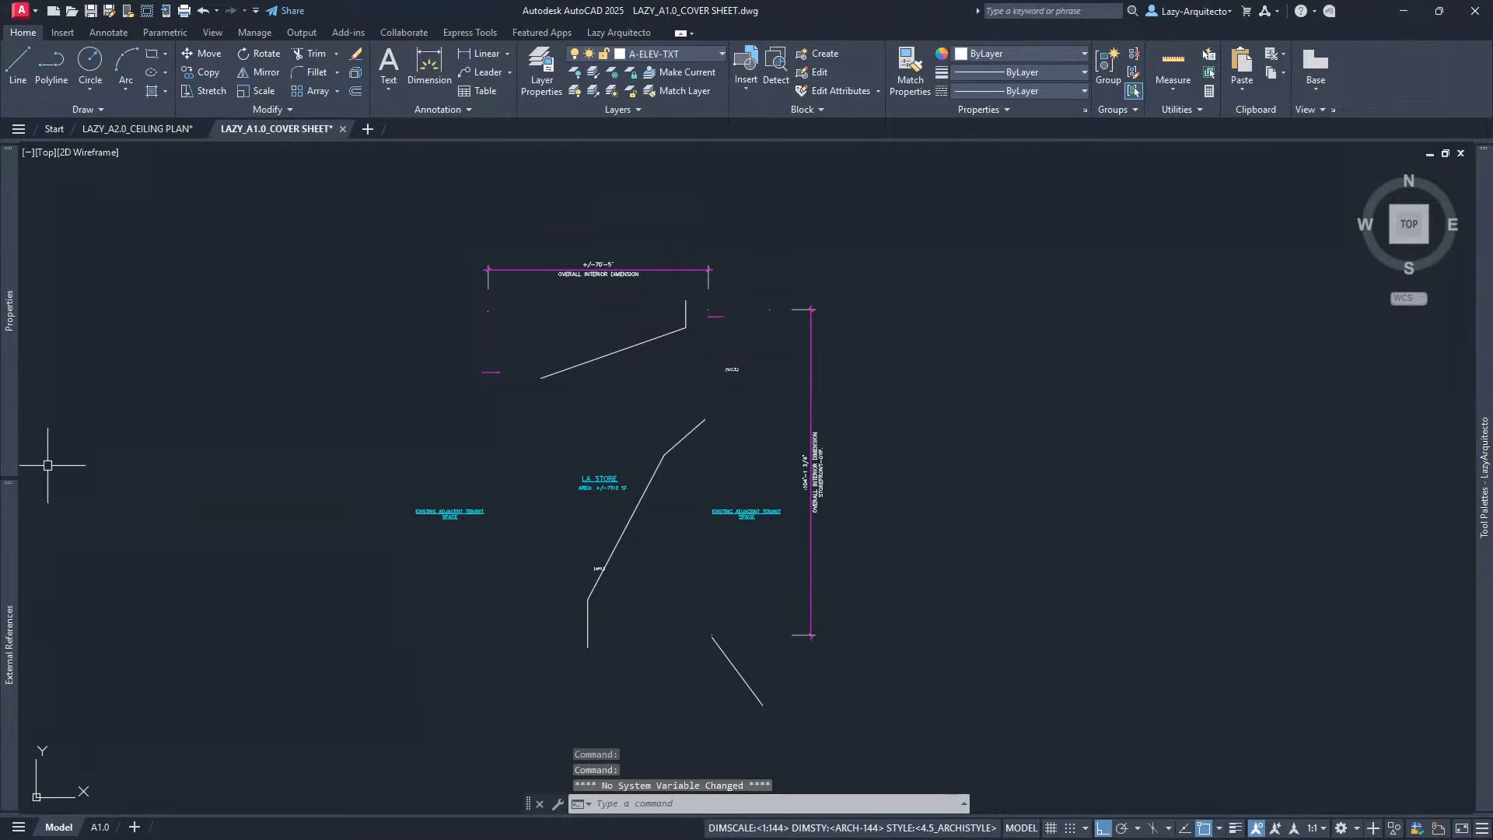
pyautogui.moveTo(0, 296)
pyautogui.mouseDown()
pyautogui.moveTo(870, 334)
pyautogui.moveTo(880, 357)
pyautogui.moveTo(976, 293)
pyautogui.moveTo(1044, 210)
pyautogui.mouseUp()
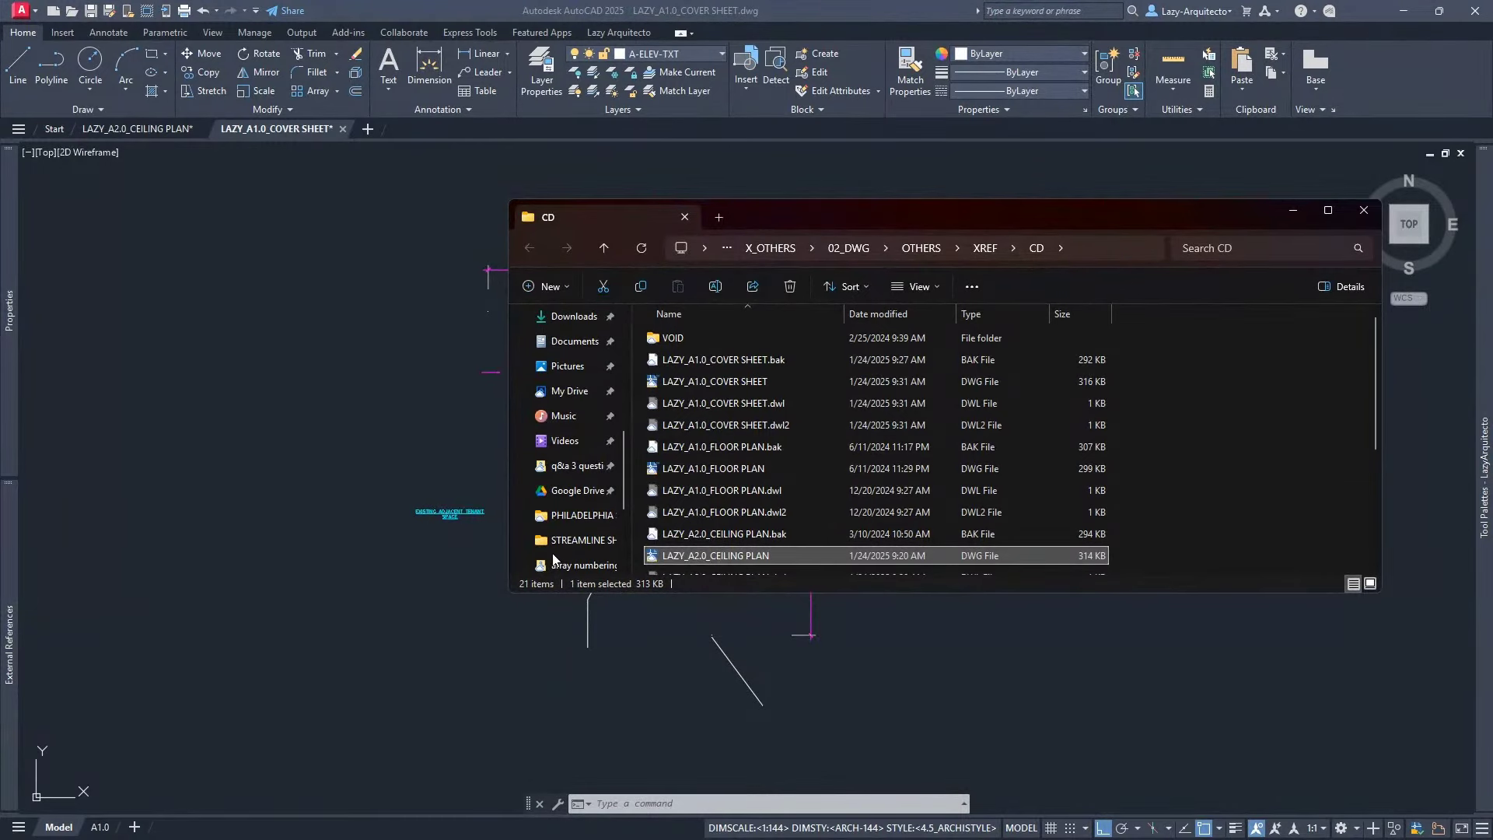
pyautogui.moveTo(319, 585); pyautogui.dragTo(319, 585, button='right')
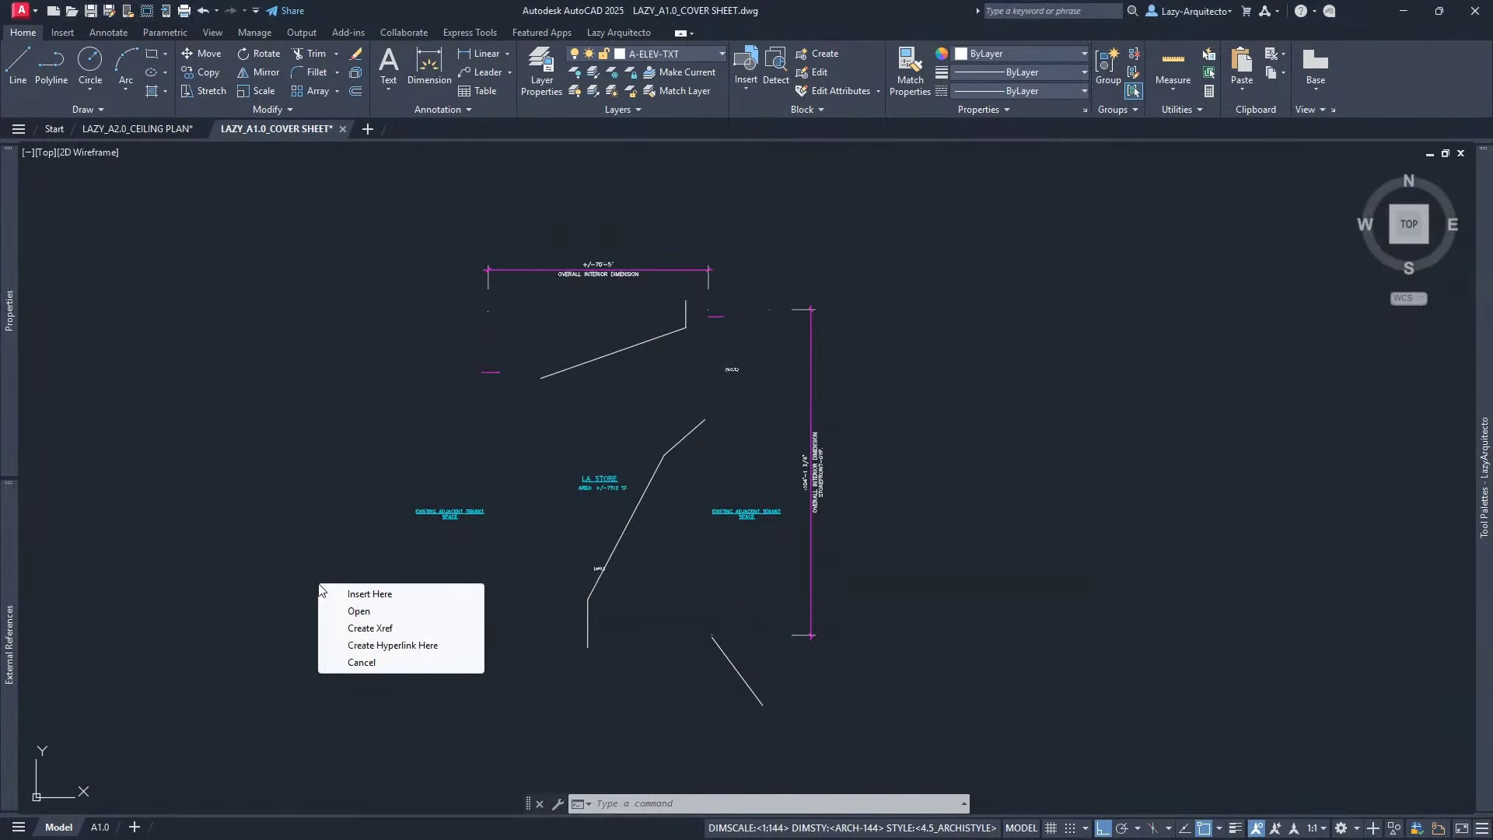
pyautogui.click(382, 629)
pyautogui.rightClick(381, 628)
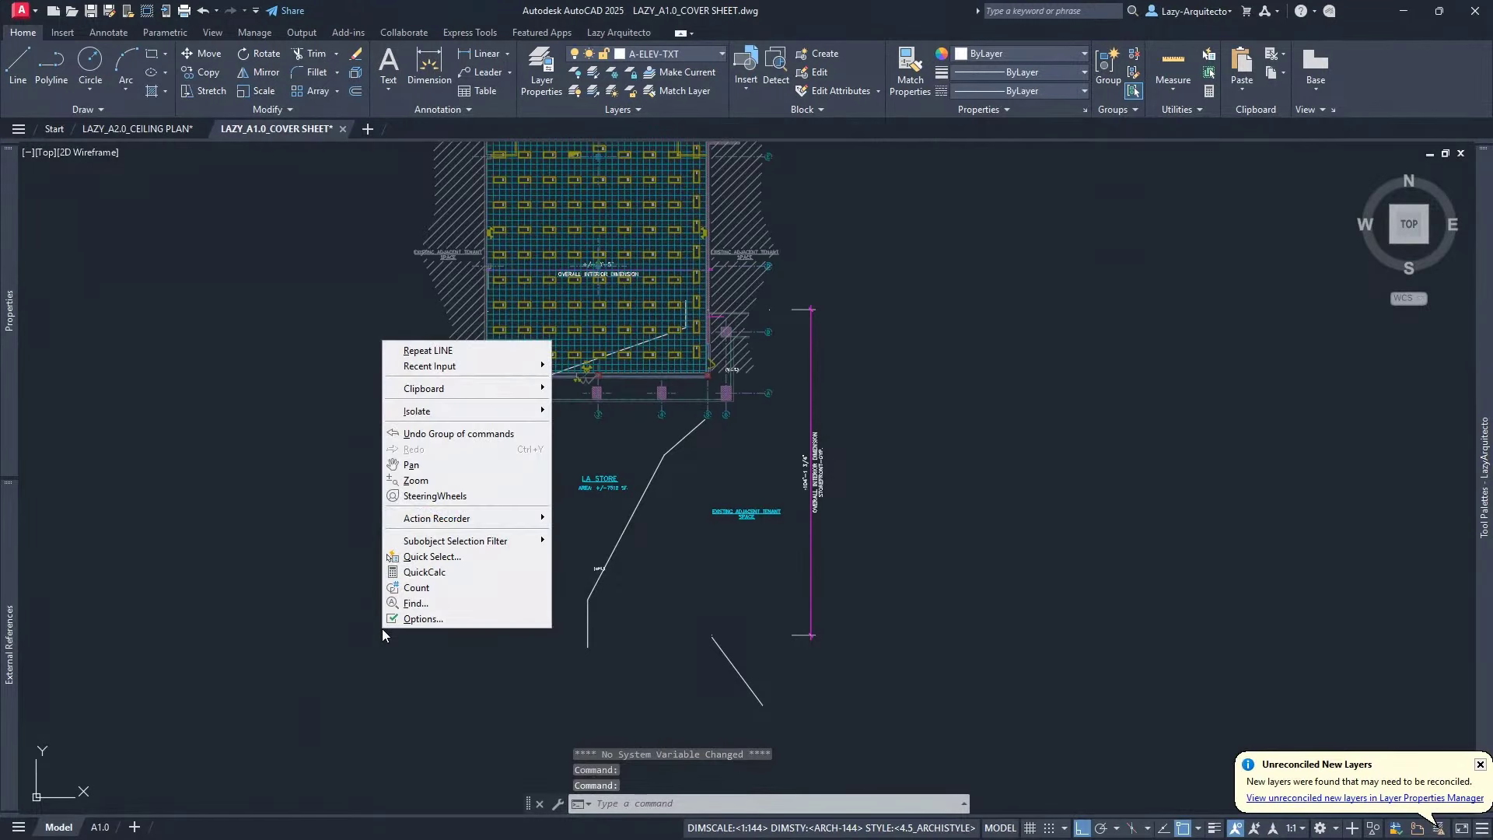
pyautogui.click(1027, 509)
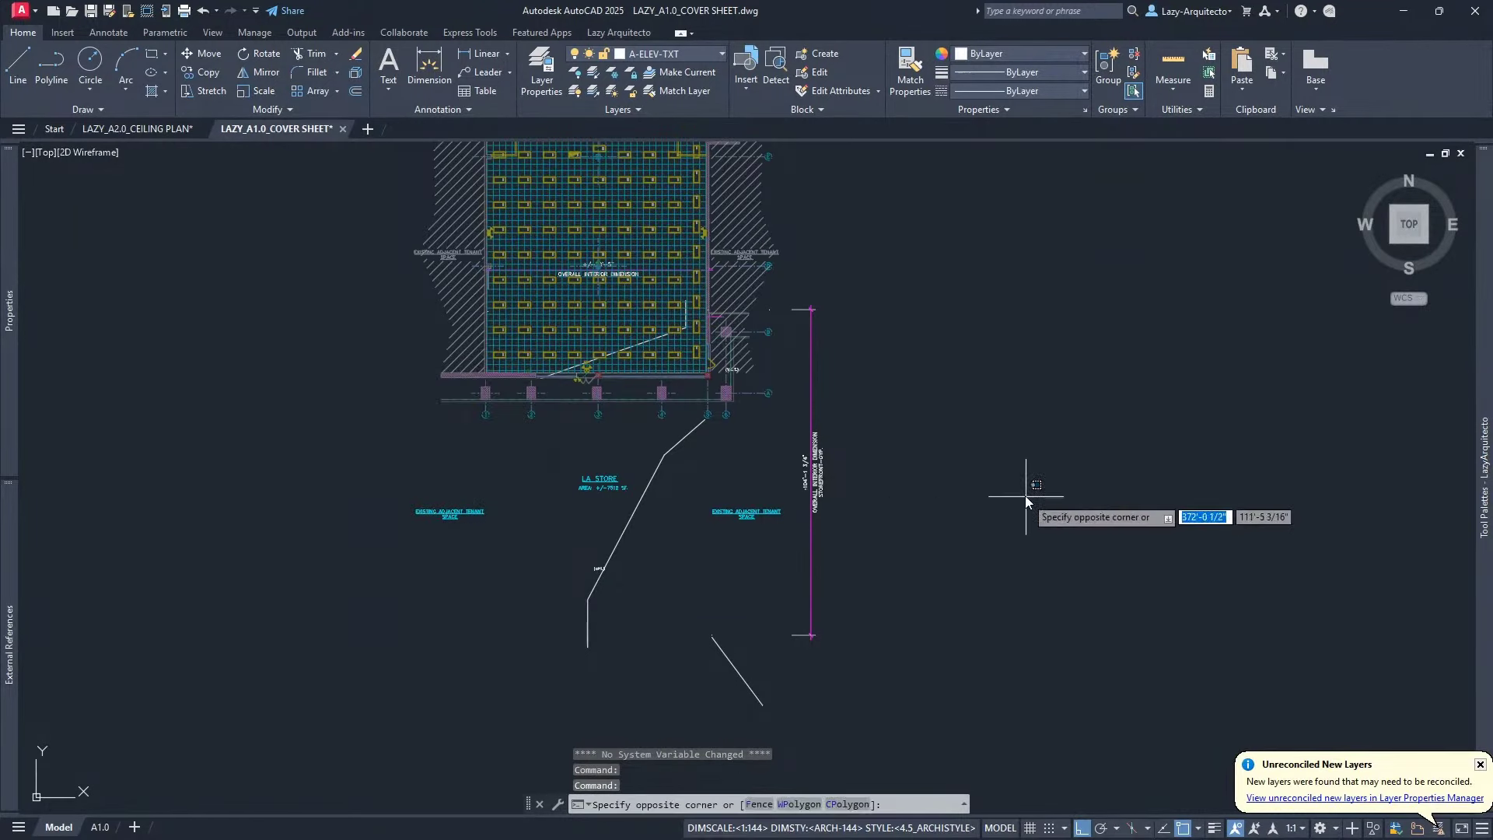
pyautogui.scroll(-2, 538, 412)
pyautogui.scroll(2, 562, 265)
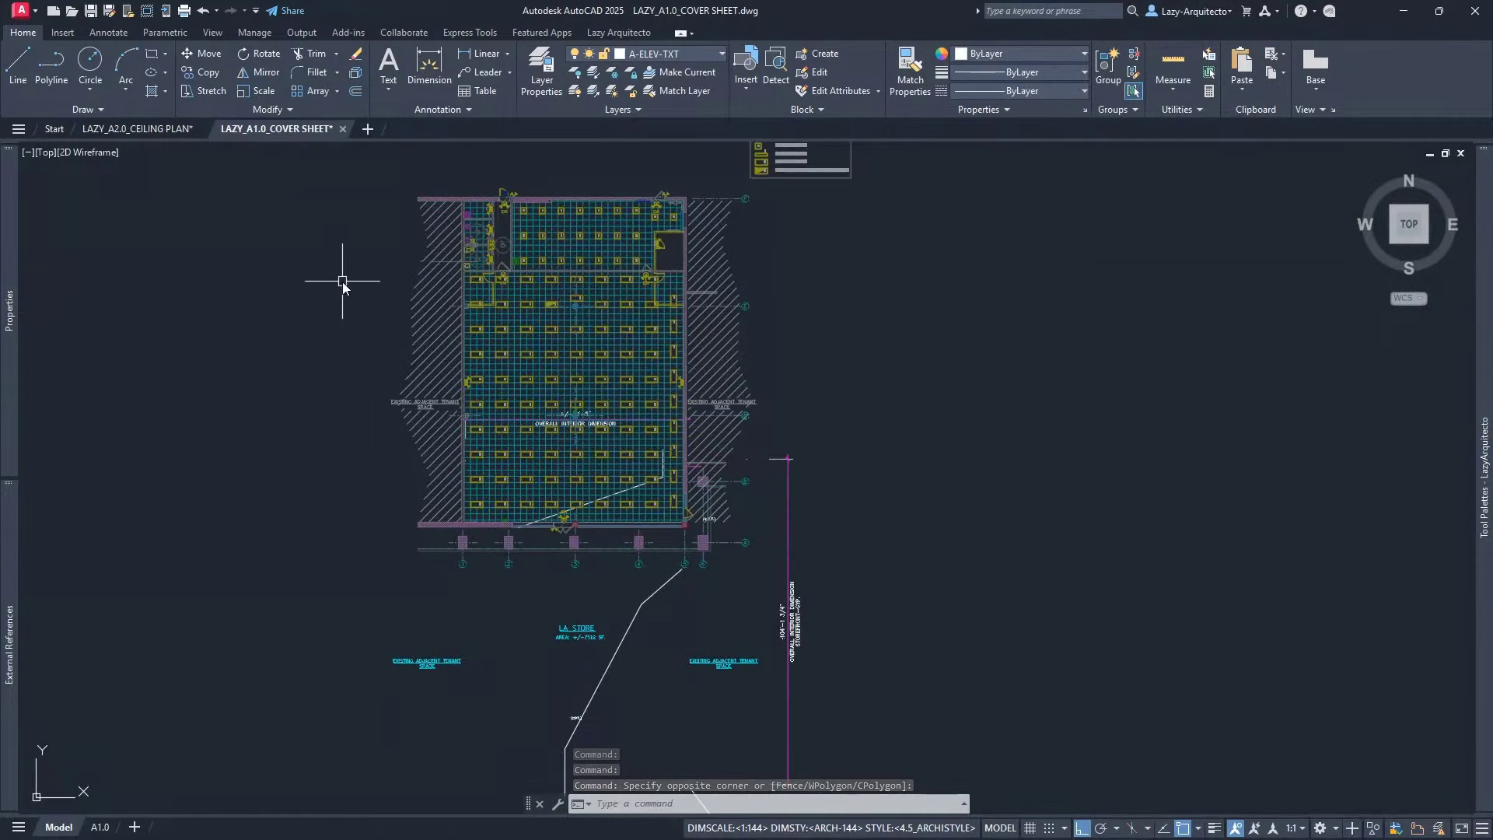
pyautogui.moveTo(11, 587)
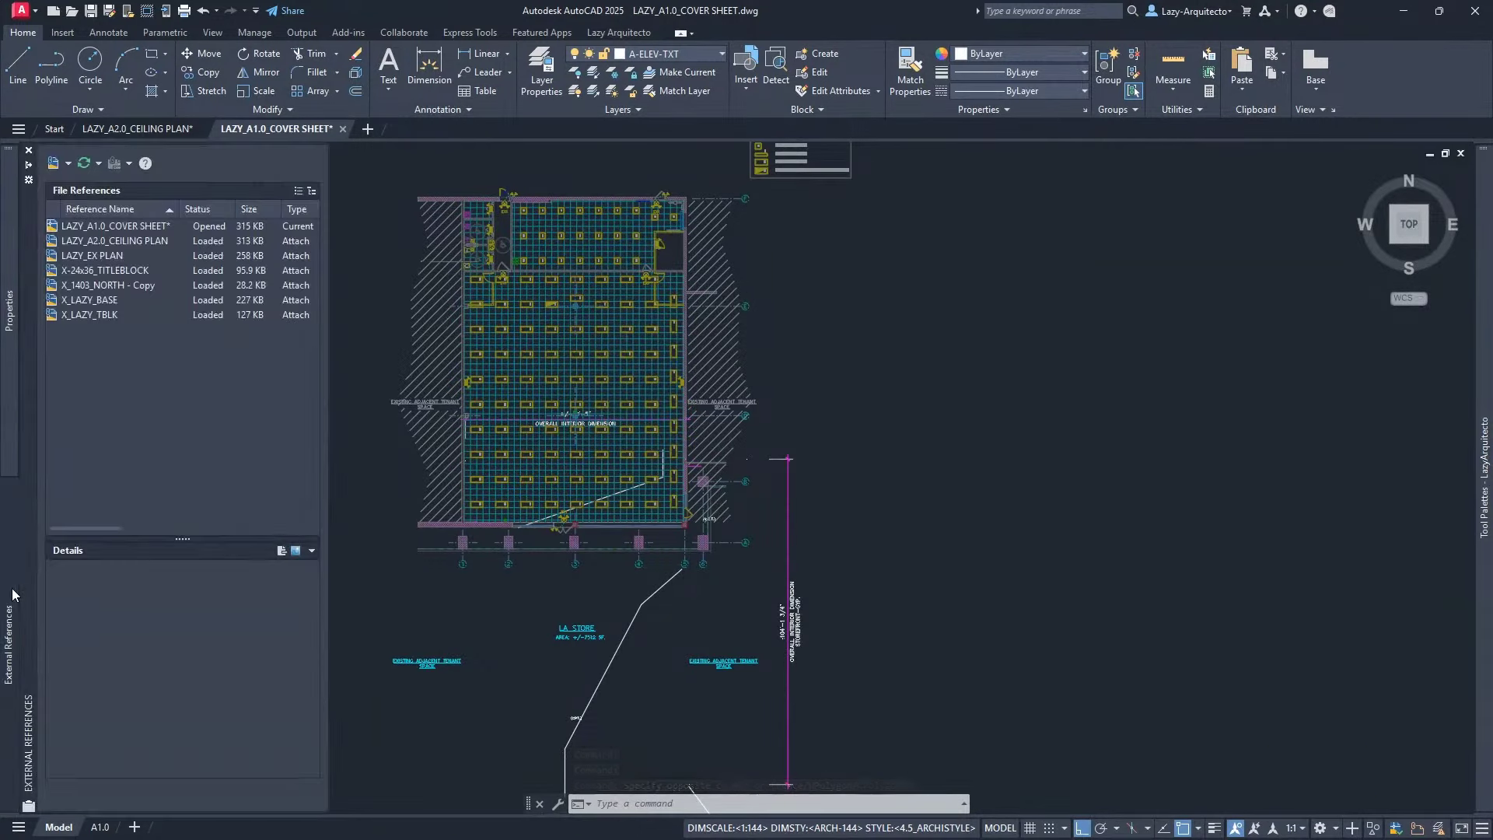
pyautogui.click(54, 163)
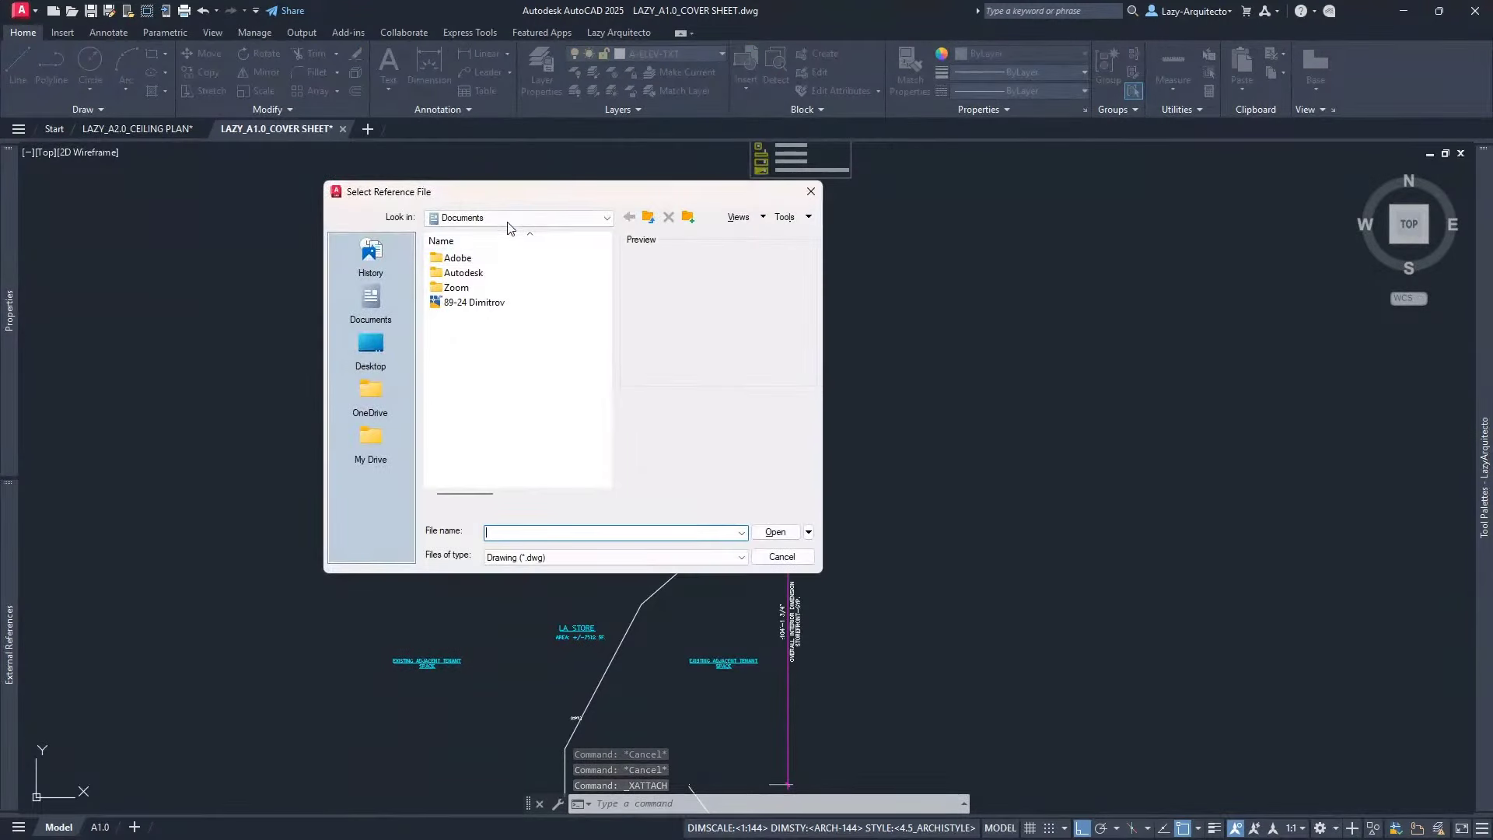
pyautogui.click(504, 220)
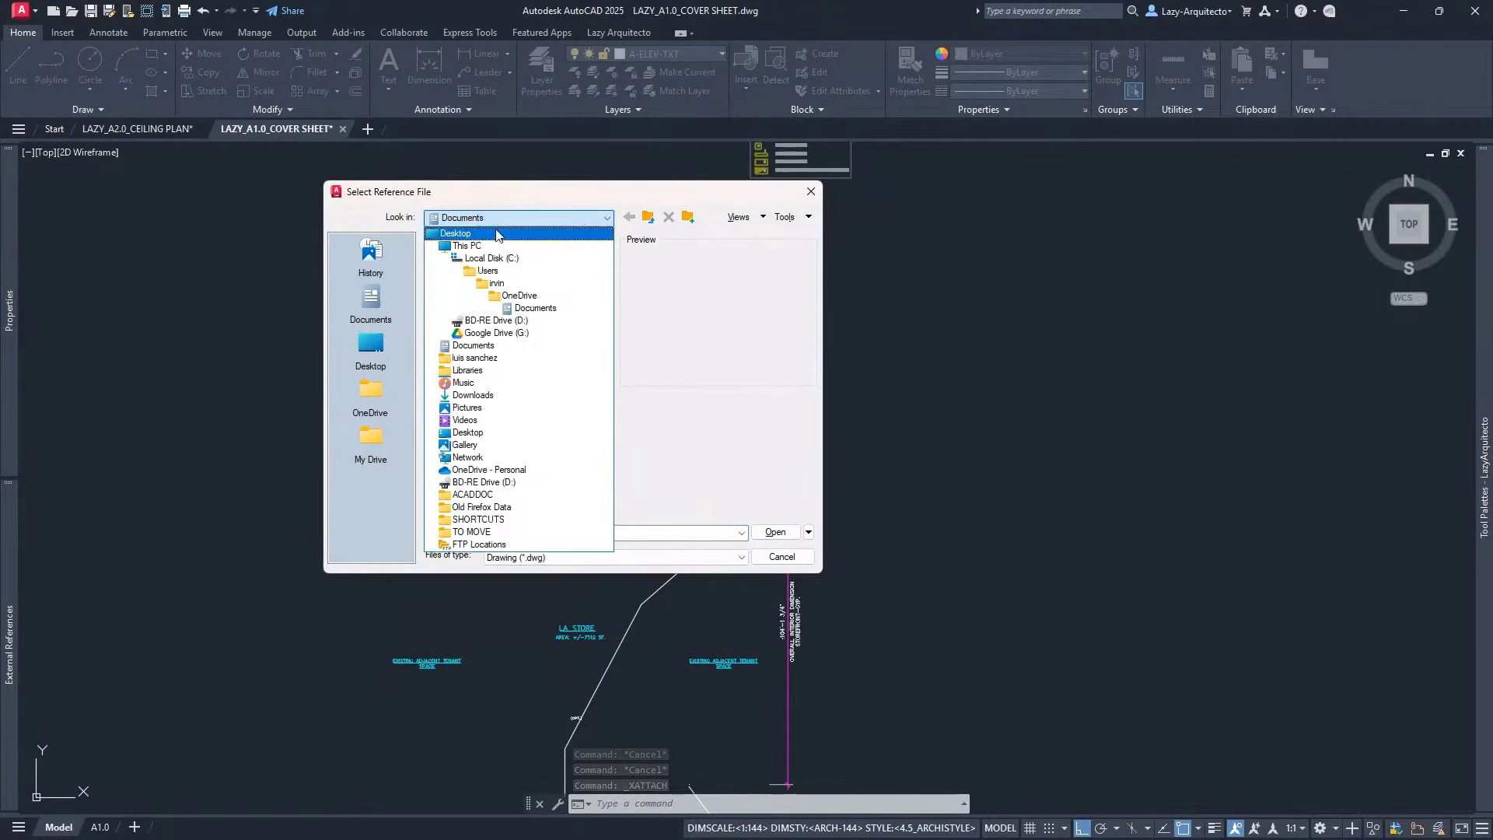
pyautogui.click(475, 373)
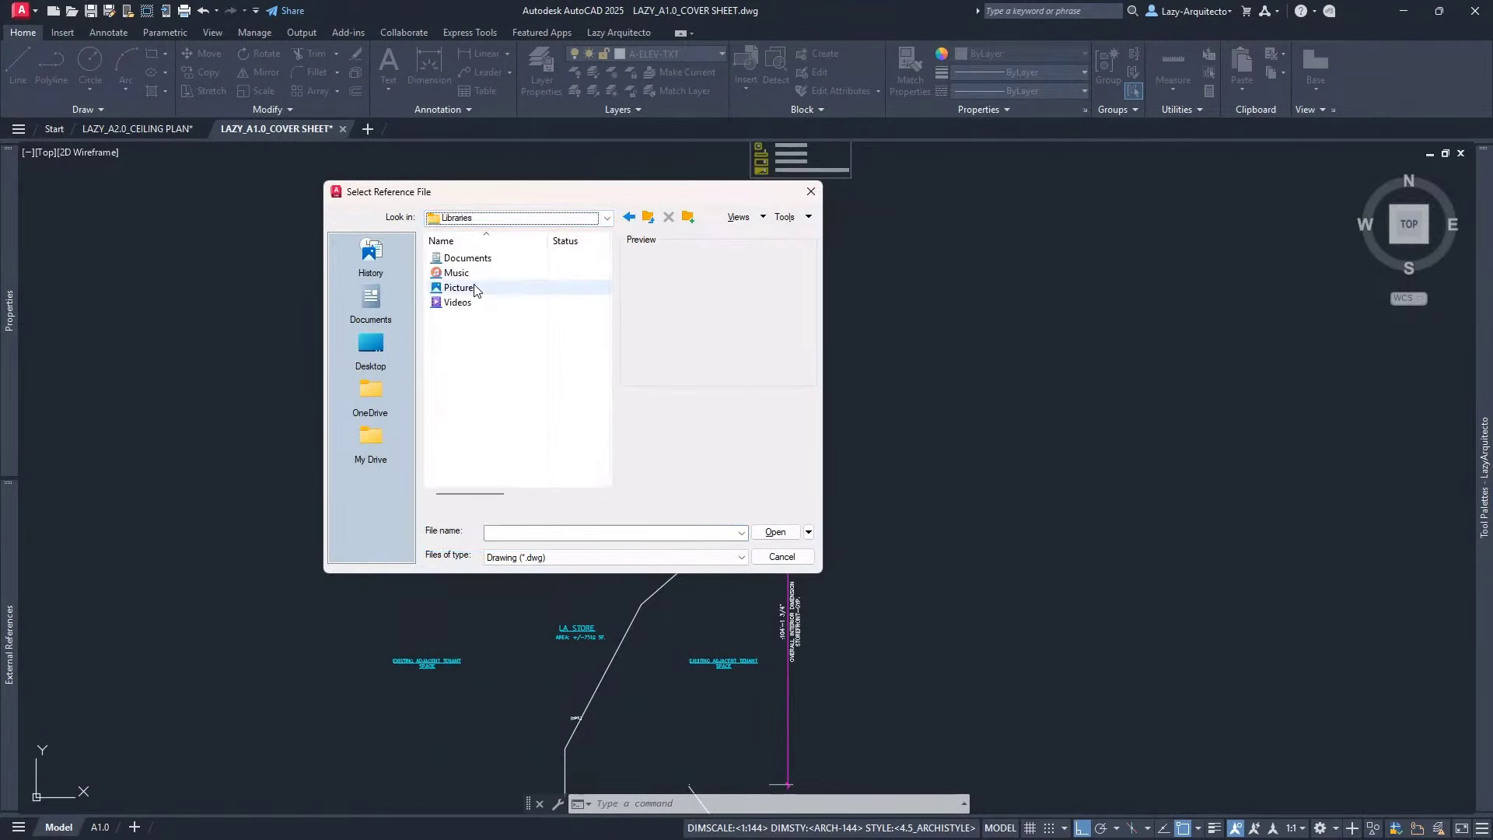
pyautogui.click(783, 557)
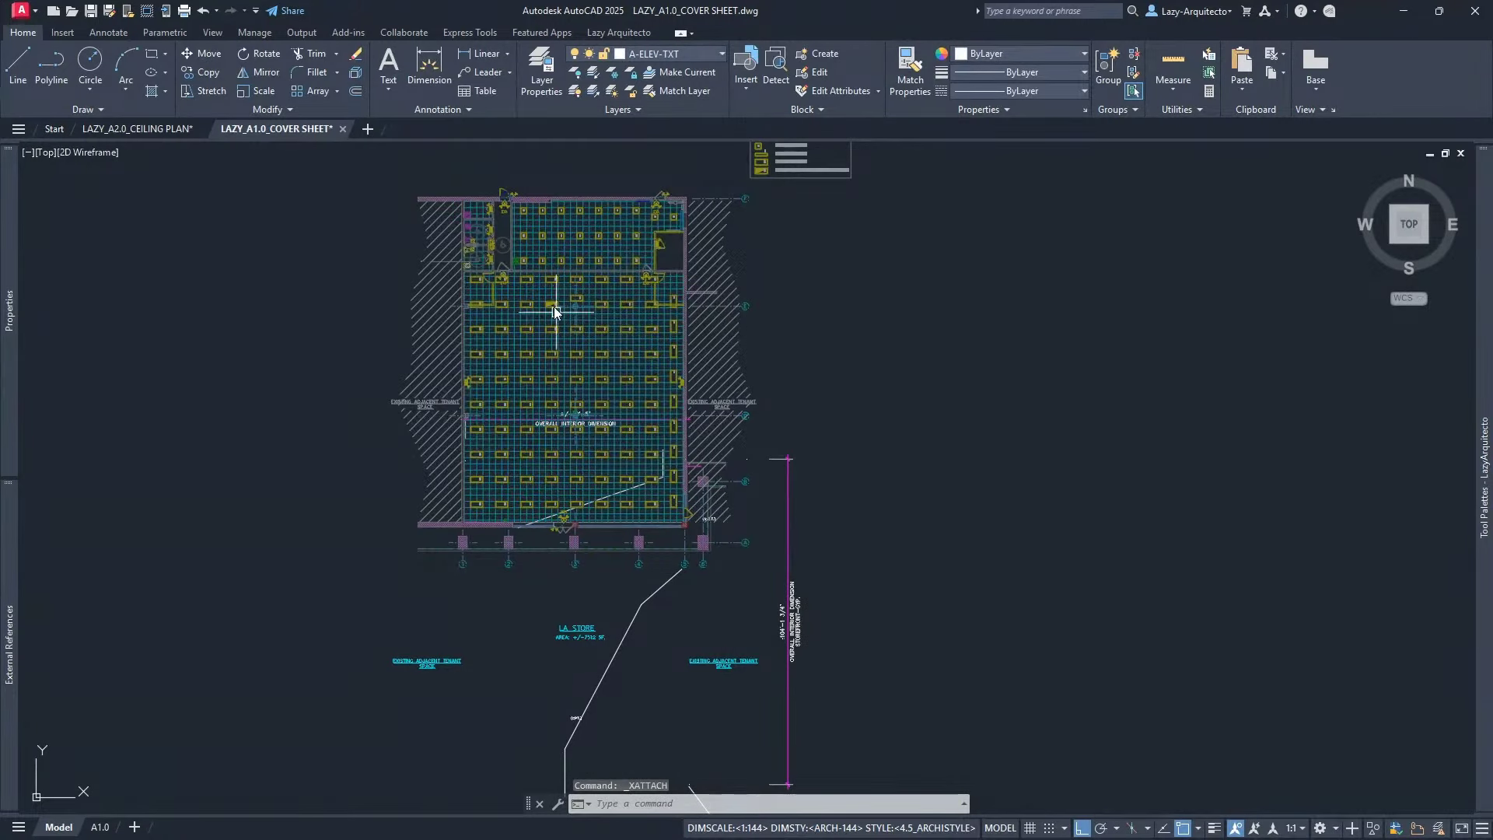
# Freeze the ceiling grid layer of the attached ceiling plan reference with LAYFRZ
pyautogui.moveTo(467, 345); pyautogui.dragTo(459, 358, button='middle')
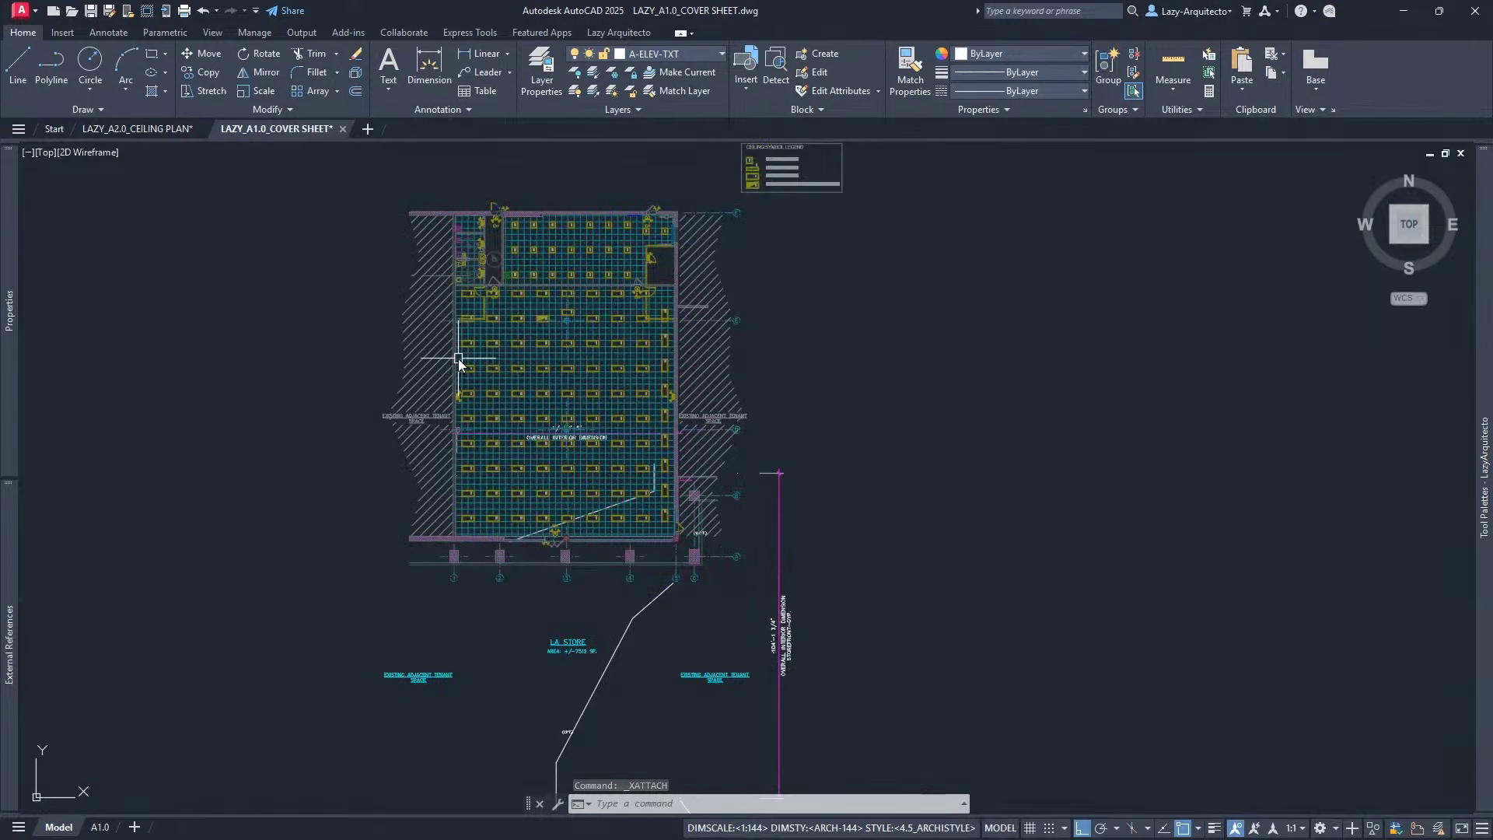
pyautogui.write('LAY')
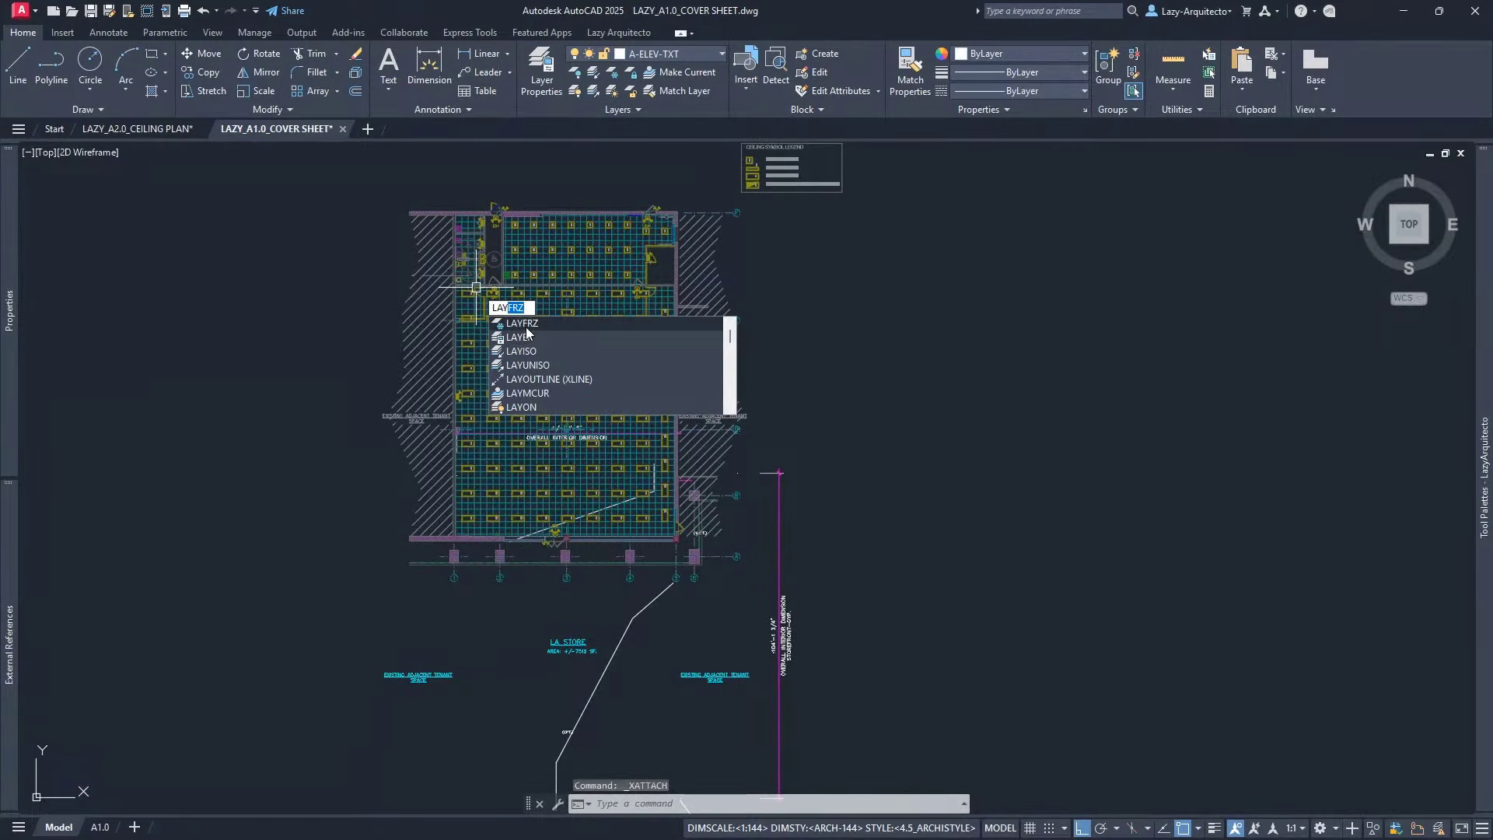
pyautogui.press('Return')
pyautogui.scroll(5, 520, 263)
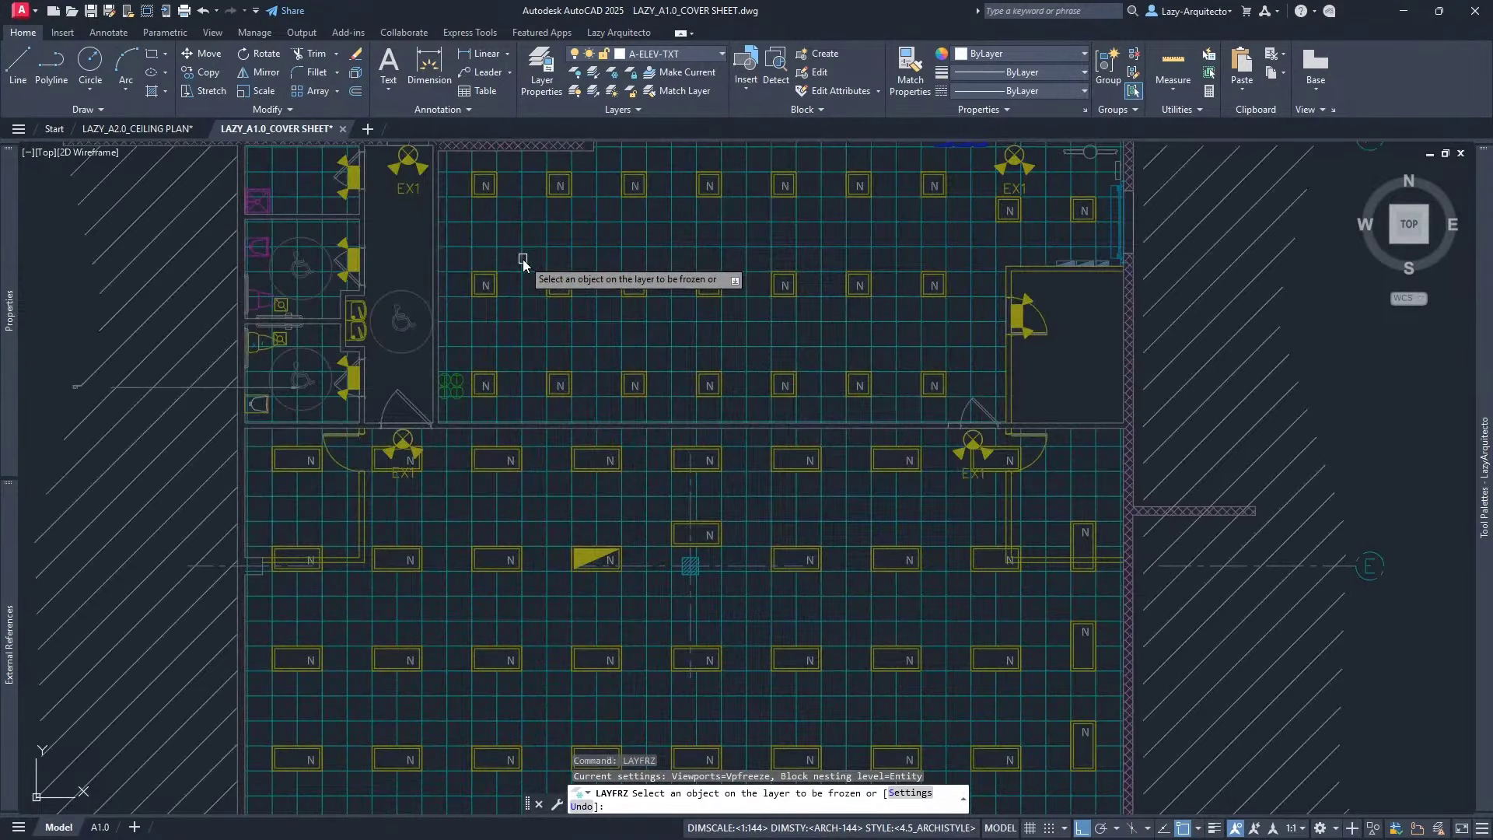
pyautogui.click(523, 259)
# Try to freeze the layers of the ceiling light fixtures and the rear door, undoing each attempt, and end the layer freeze command
pyautogui.click(552, 275)
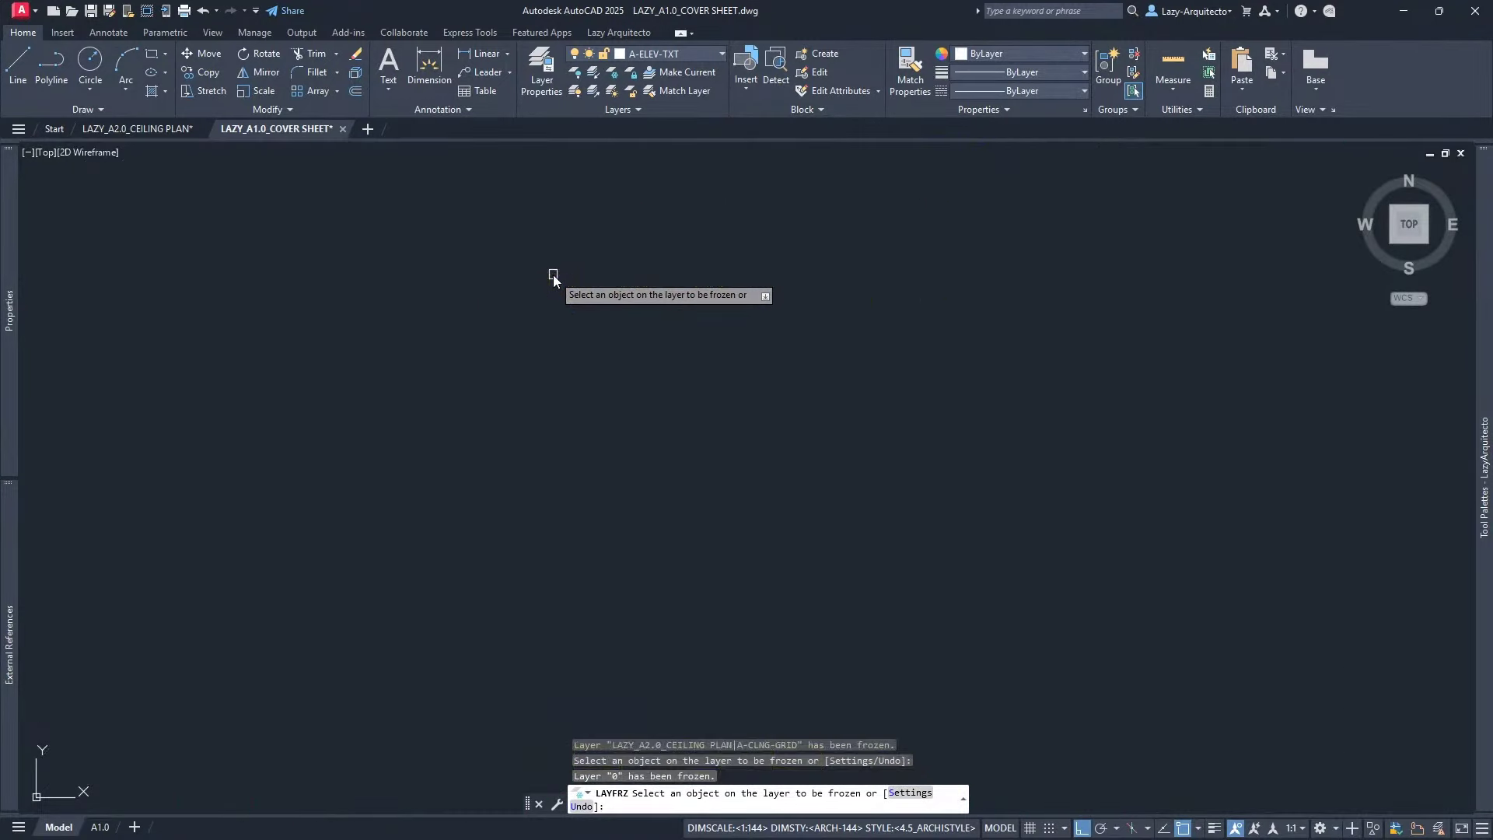
pyautogui.hotkey('ctrl', 'z')
pyautogui.moveTo(471, 228); pyautogui.dragTo(476, 291, button='middle')
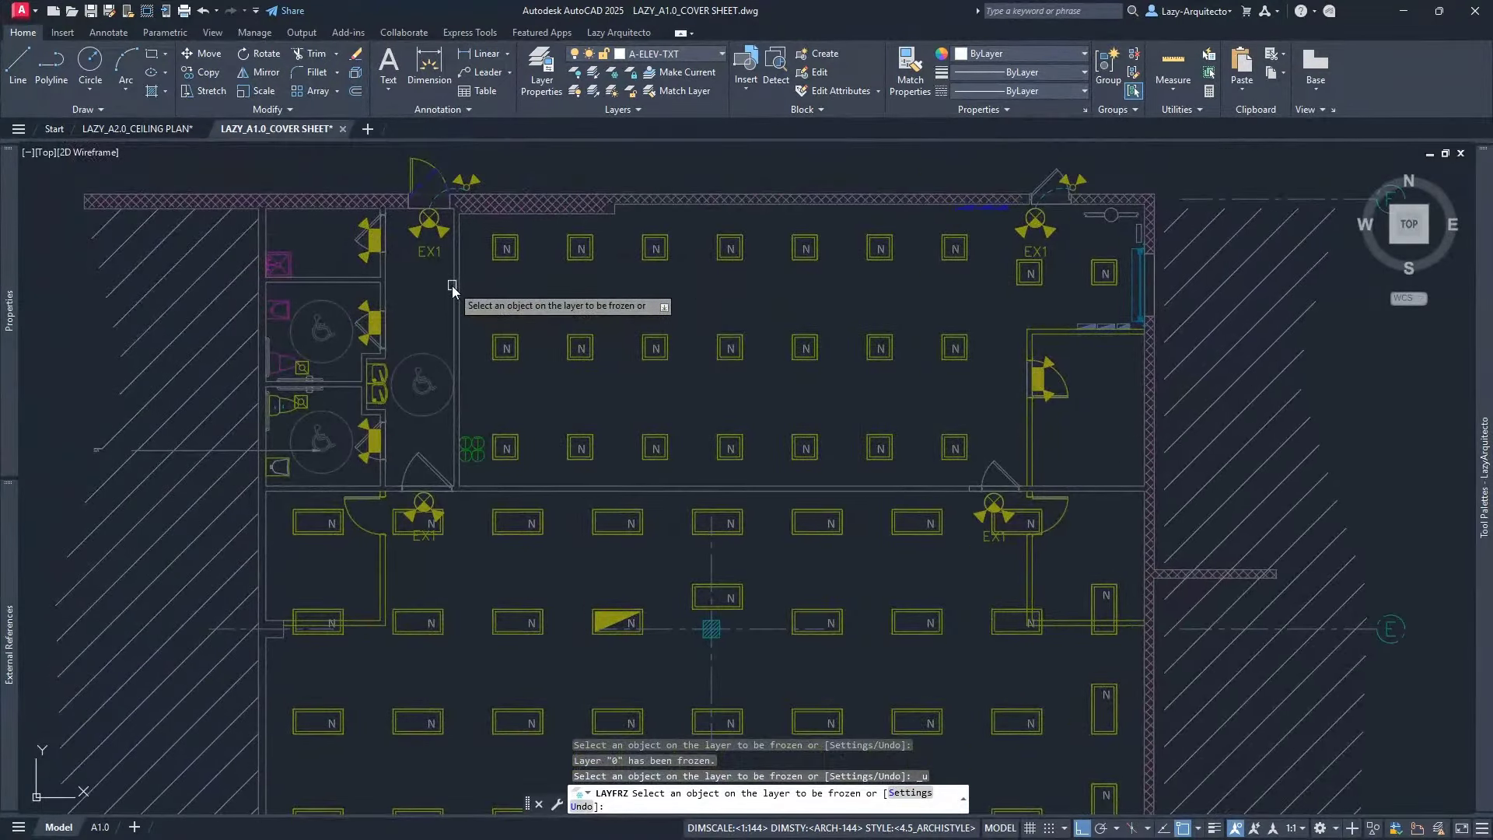
pyautogui.click(413, 171)
pyautogui.hotkey('ctrl', 'z')
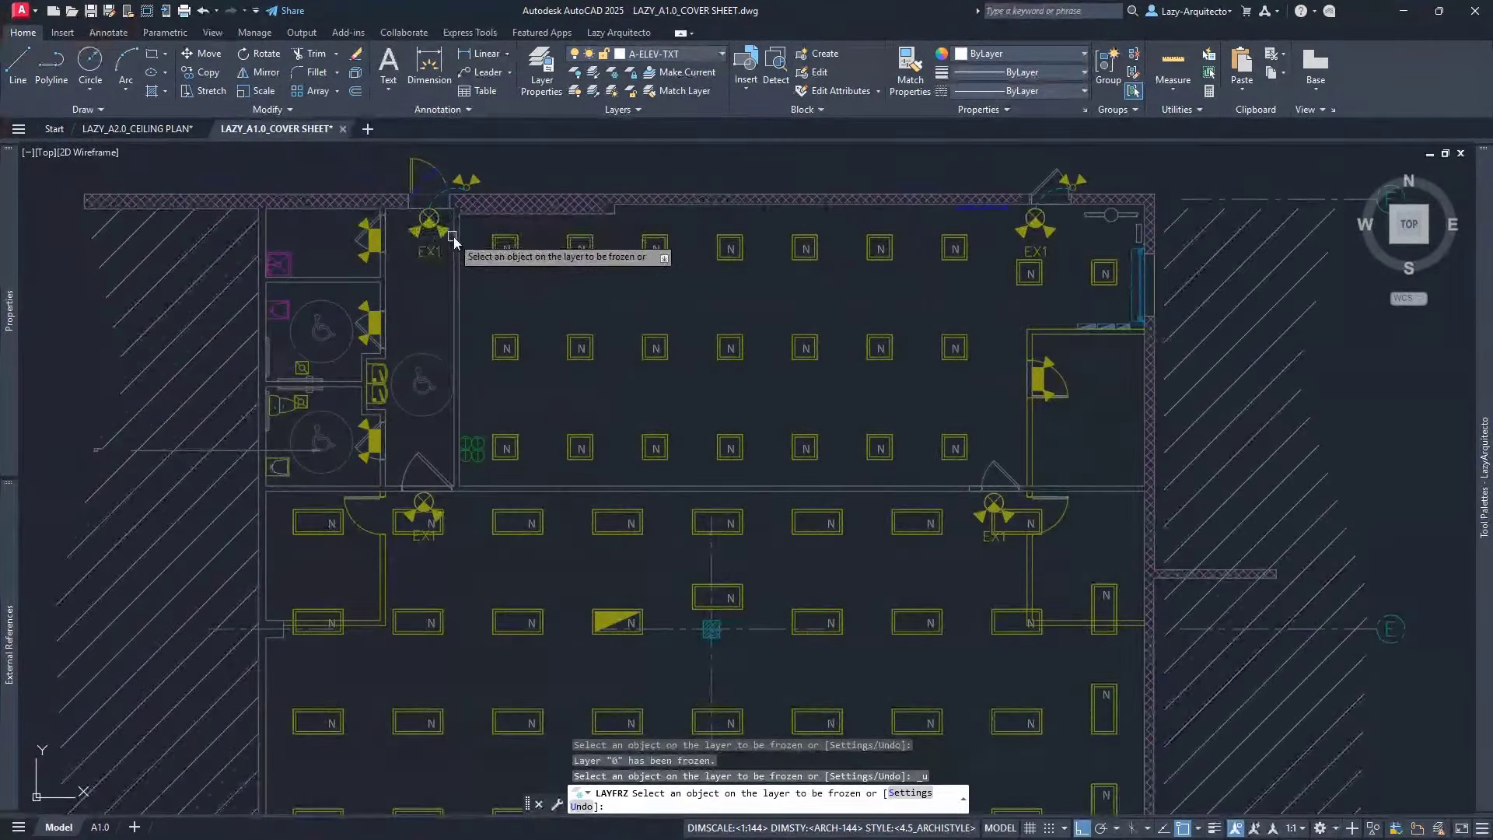
pyautogui.scroll(-4, 459, 261)
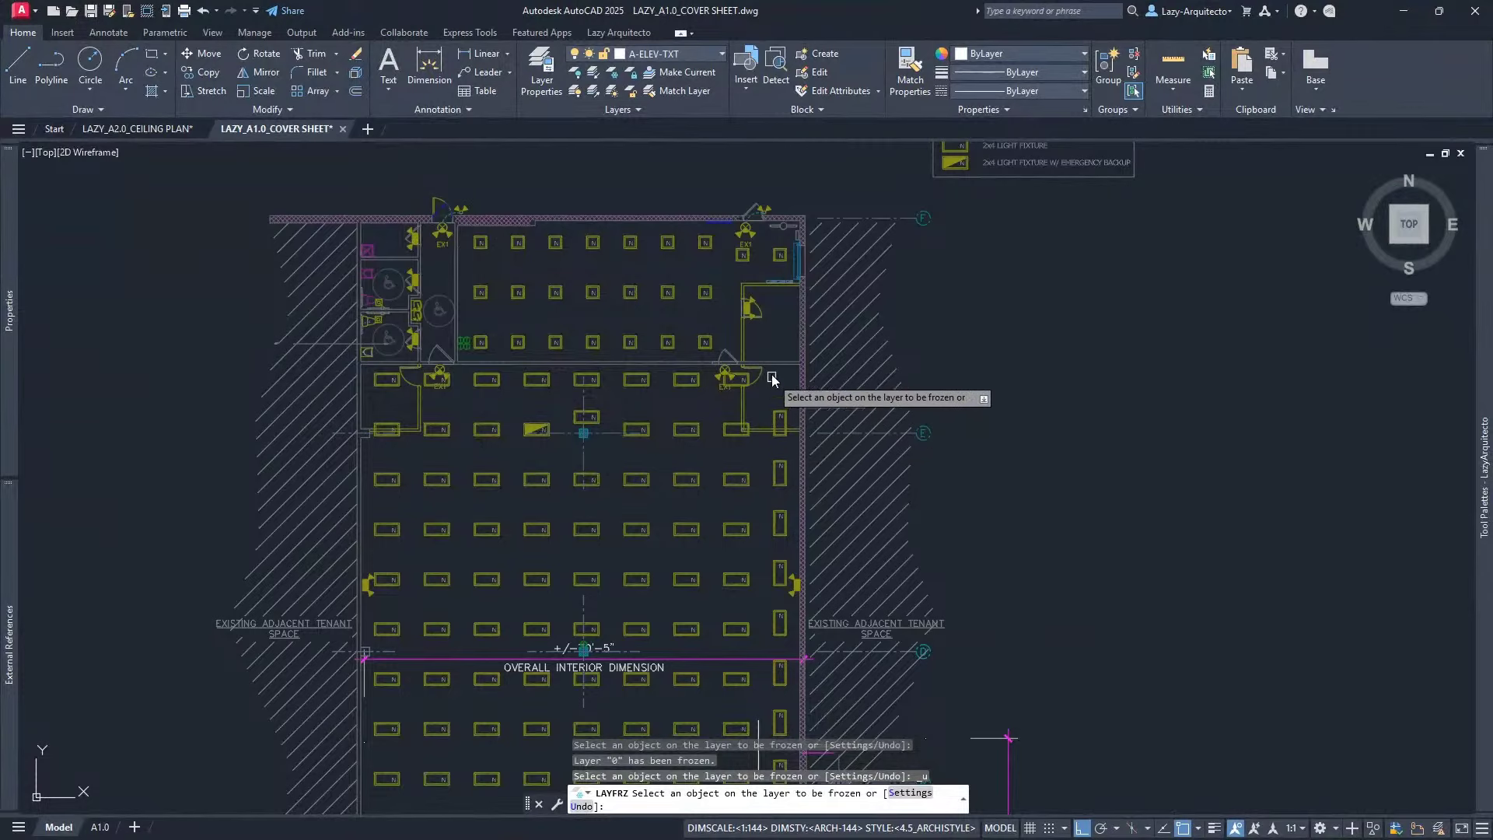
pyautogui.scroll(-2, 514, 325)
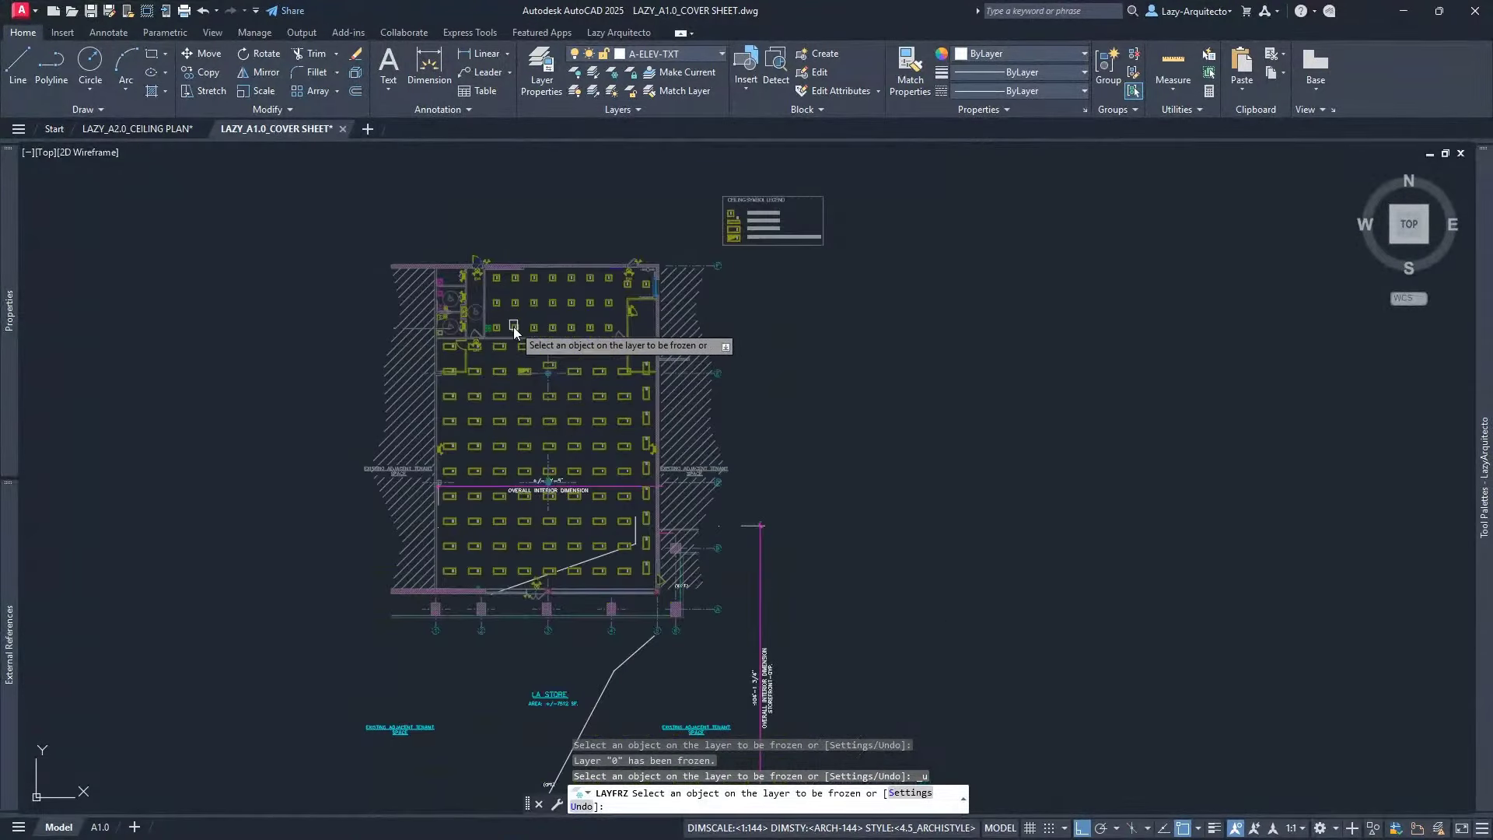
pyautogui.scroll(2, 523, 376)
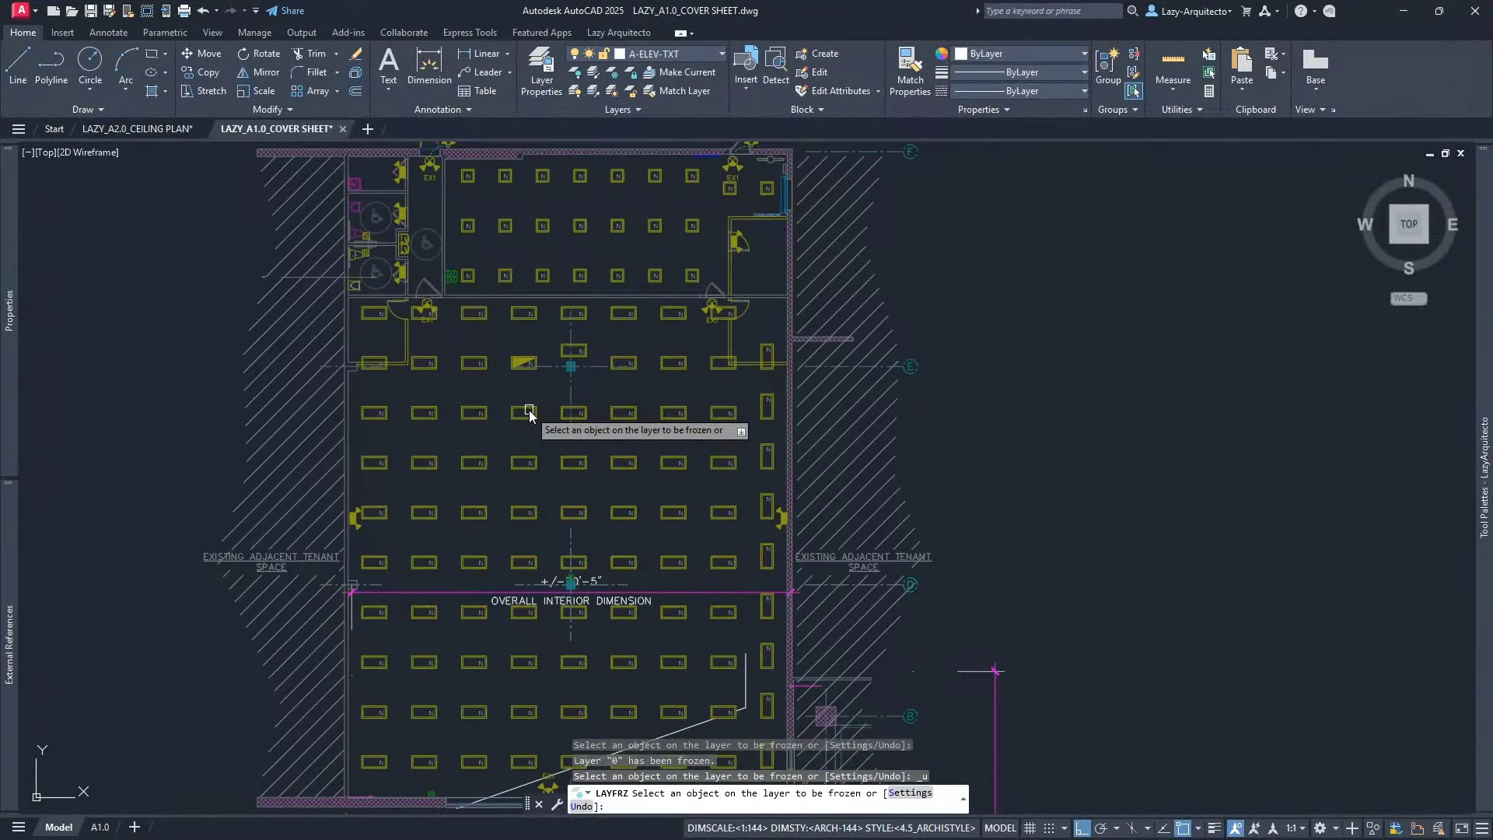
pyautogui.click(530, 412)
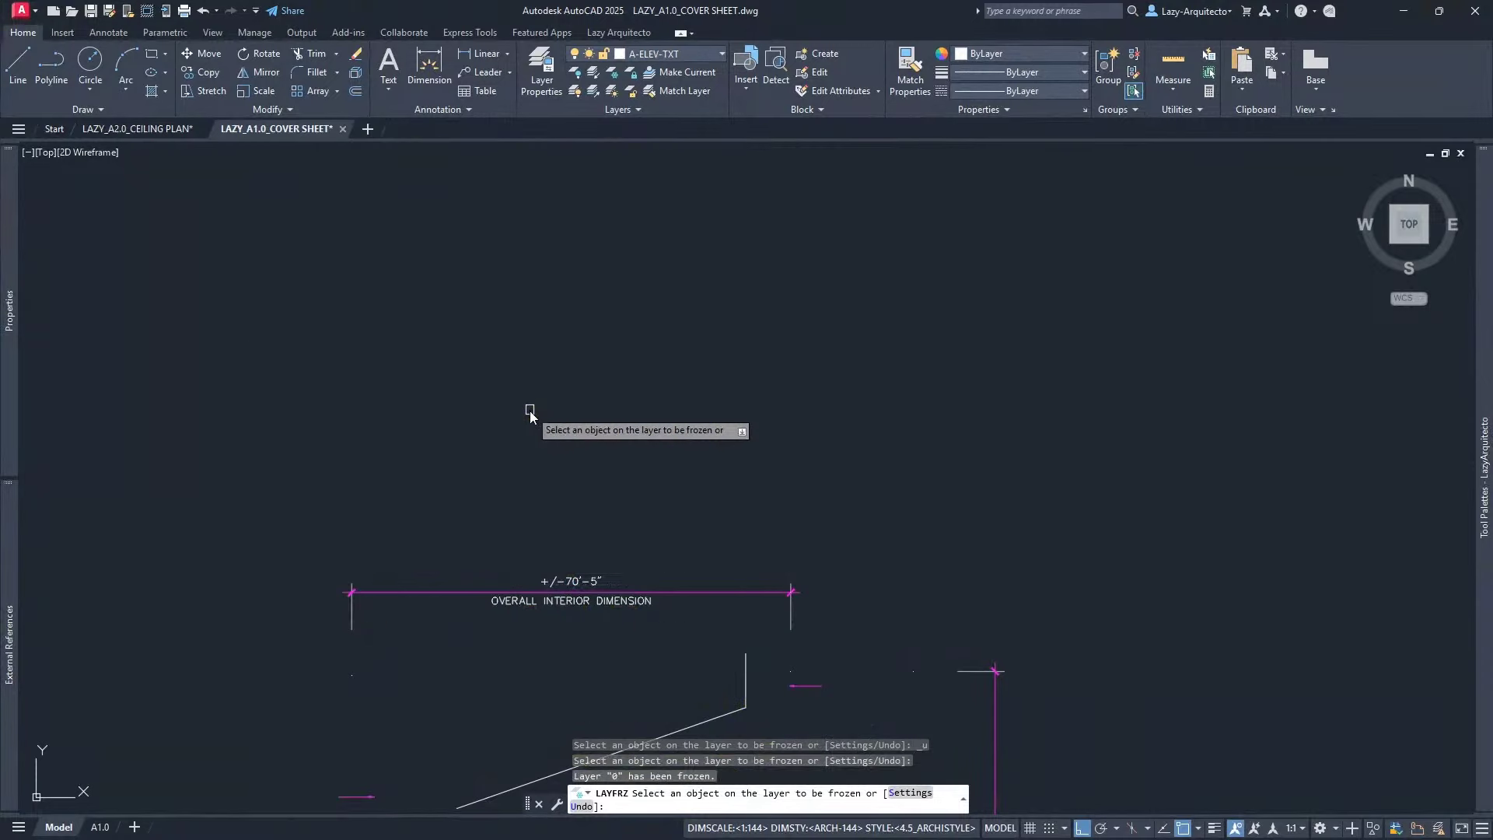
pyautogui.write('u')
pyautogui.press('Return')
pyautogui.press('Escape')
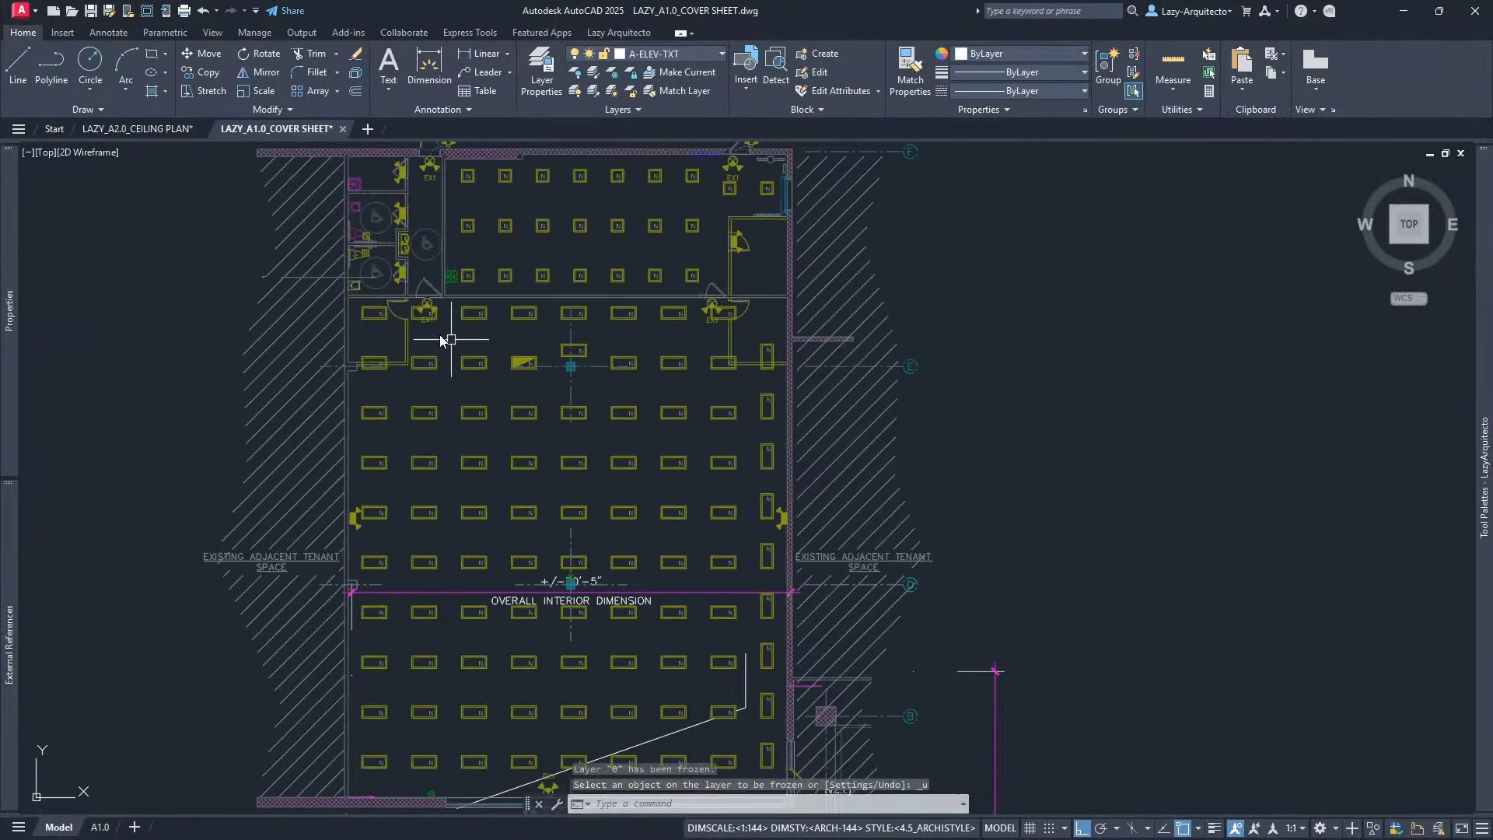
# In the LAZY_A2.0_CEILING PLAN drawing, check which layer a rectangular light fixture in the northernmost row of the main room is on
pyautogui.click(143, 128)
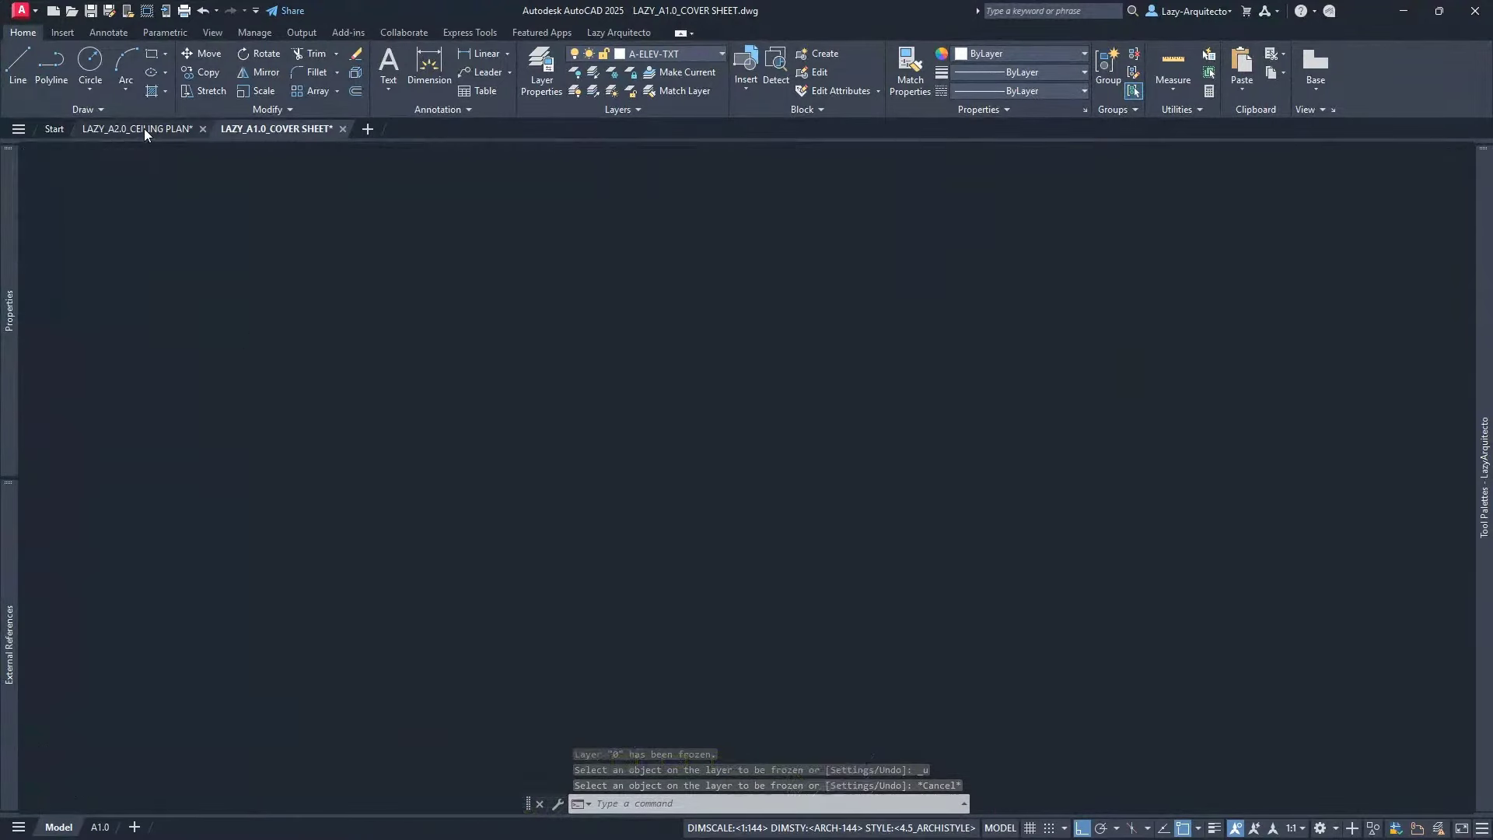
pyautogui.scroll(5, 682, 444)
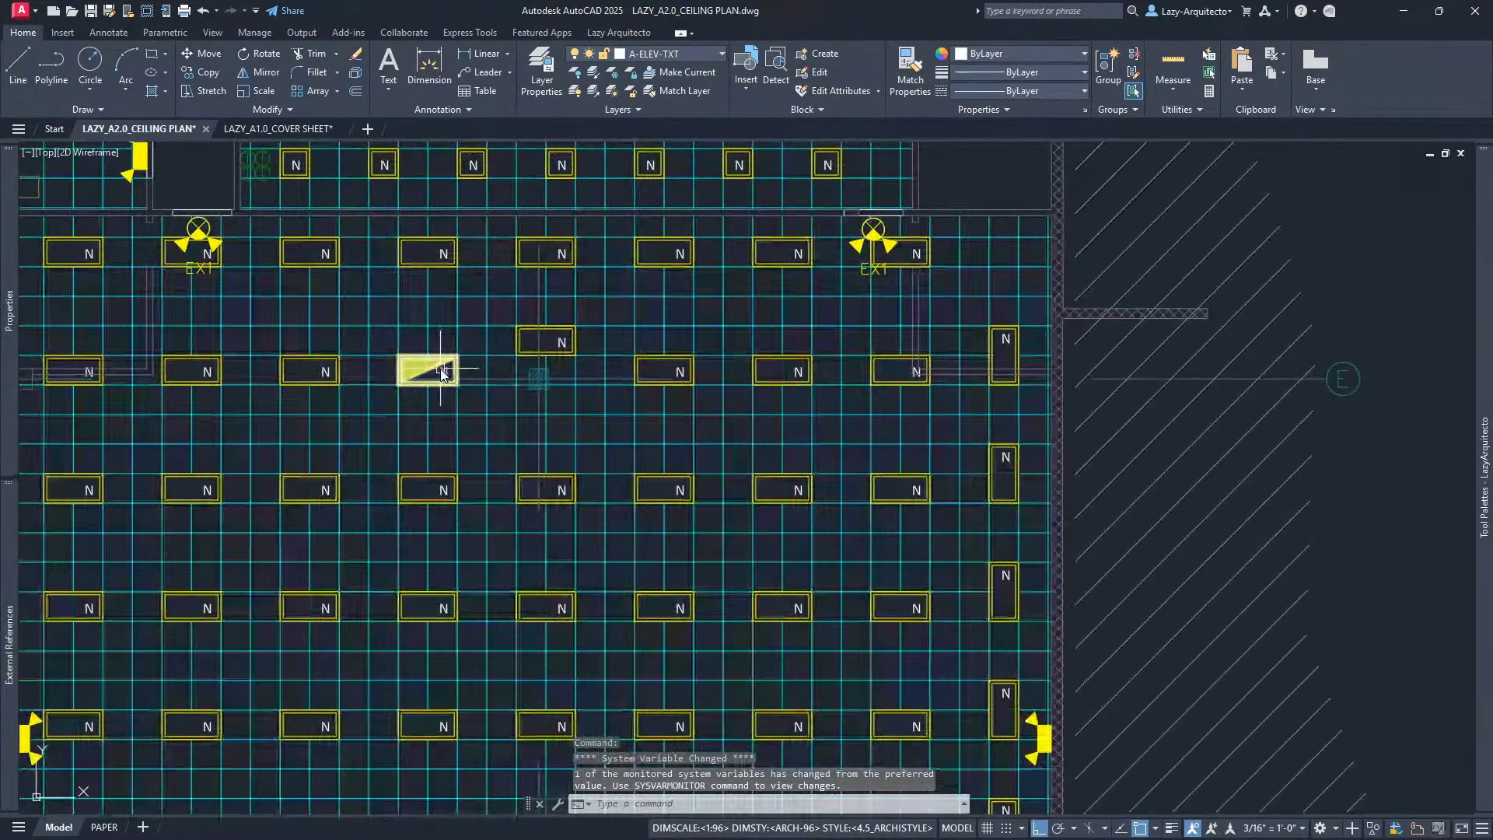
pyautogui.click(559, 249)
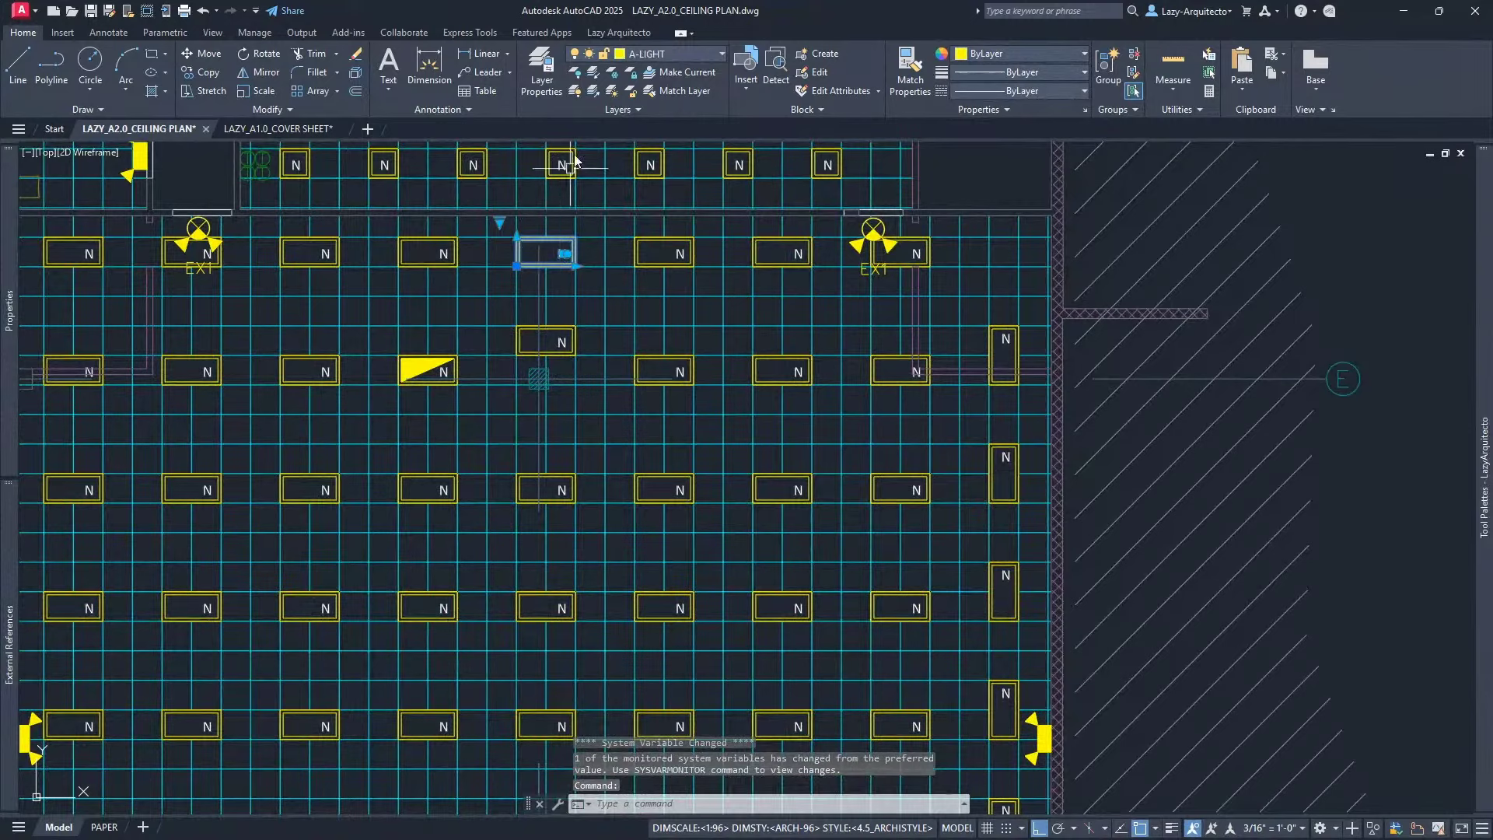
# In the LAZY_A1.0_COVER SHEET drawing, freeze the rectangular light fixtures' layer with LAYFRZ, setting the block selection nesting level to Block
pyautogui.click(259, 127)
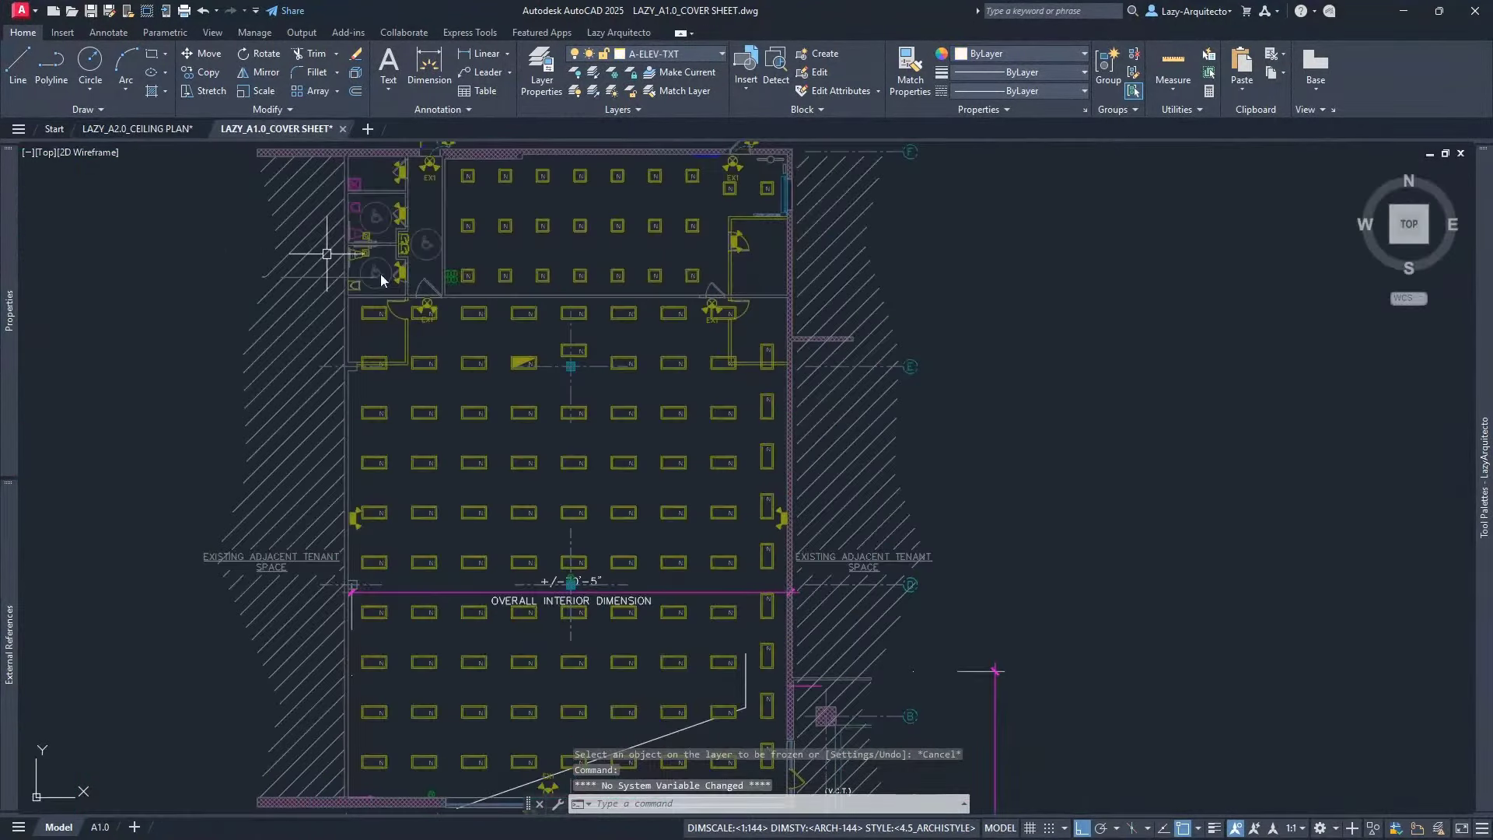
pyautogui.scroll(3, 494, 316)
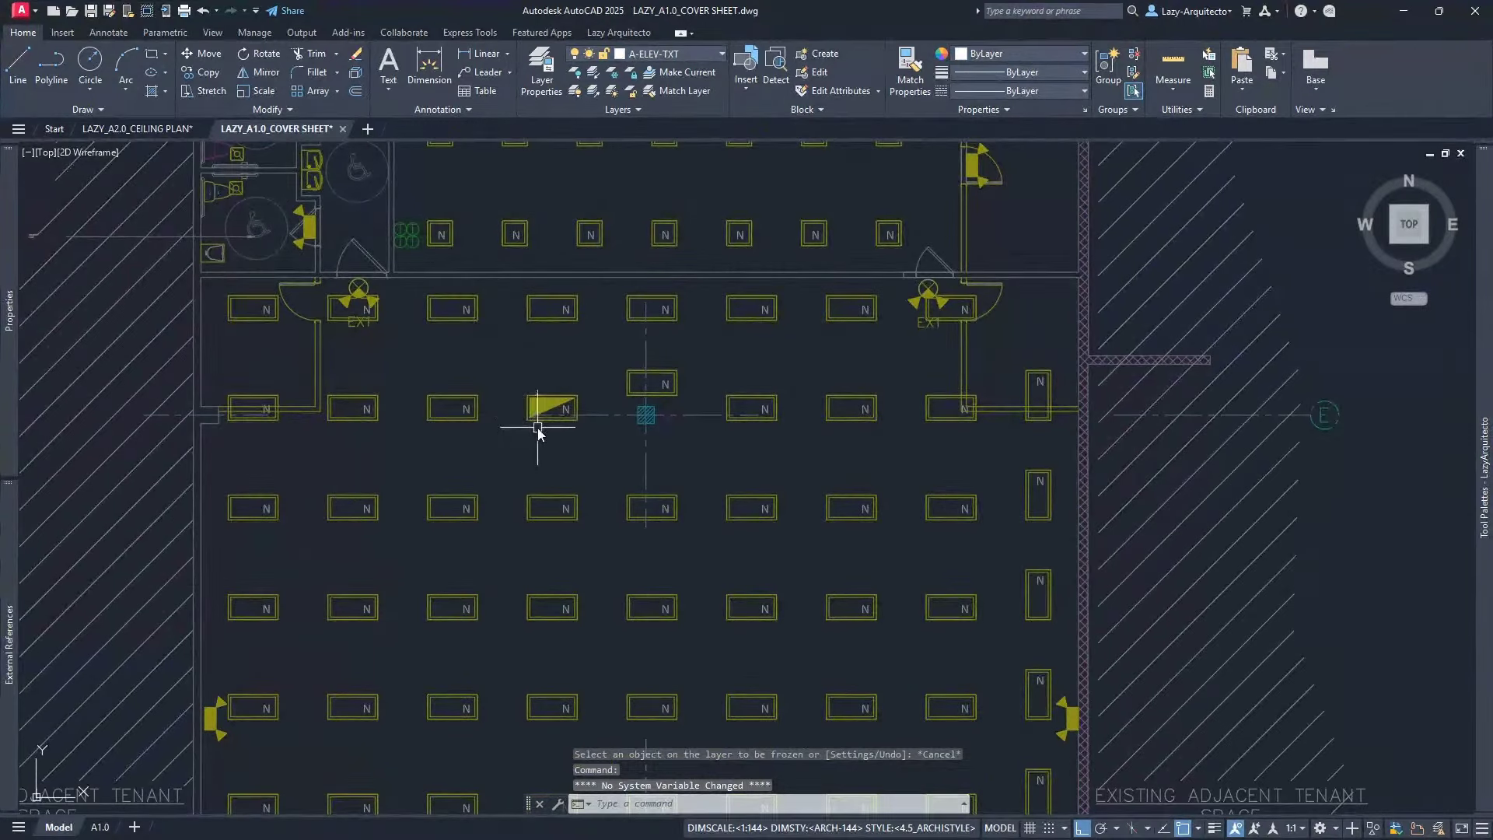
pyautogui.scroll(-3, 534, 417)
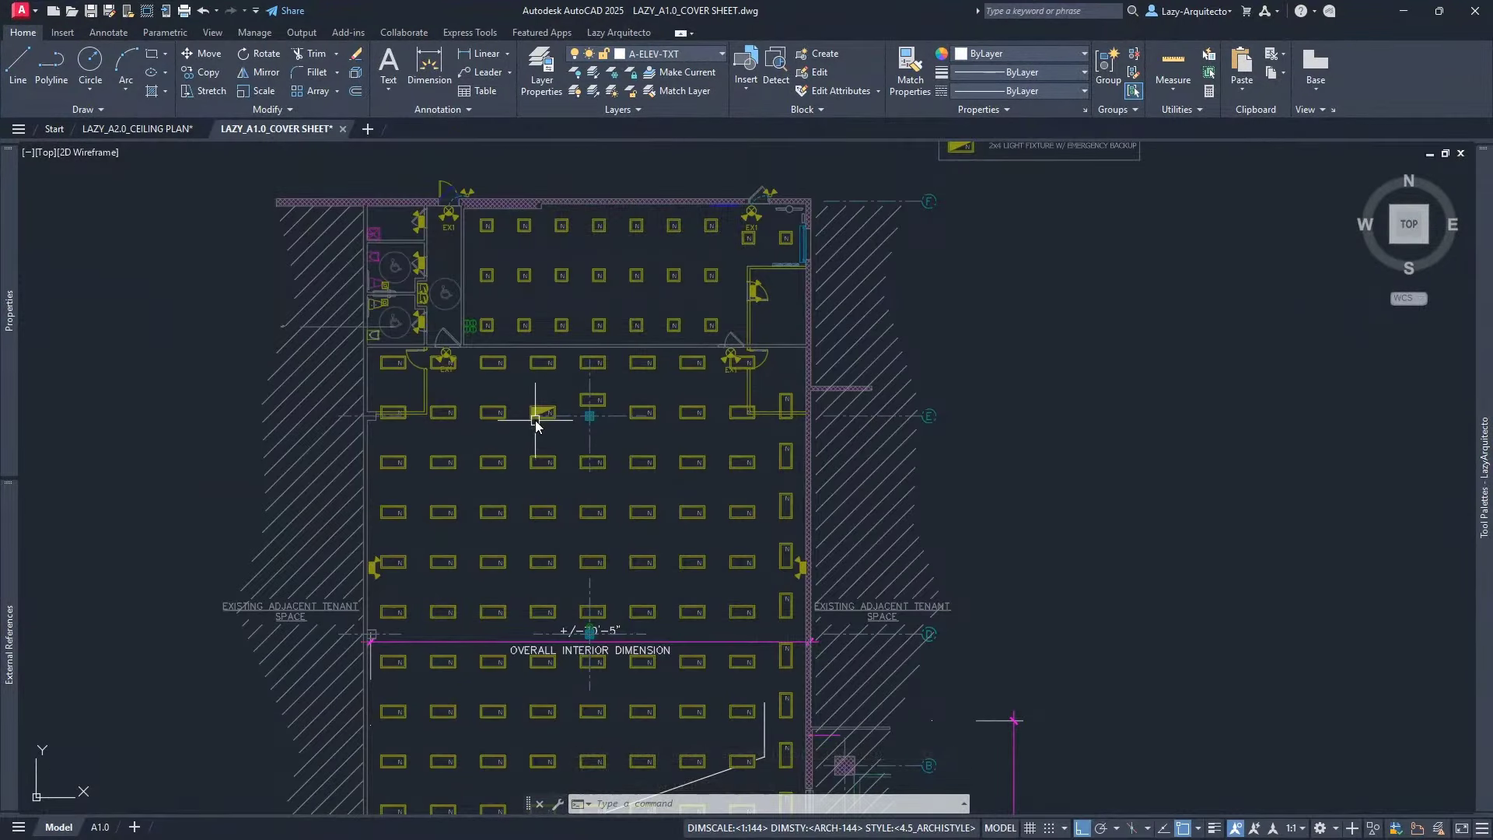
pyautogui.scroll(5, 537, 415)
pyautogui.scroll(-3, 533, 404)
pyautogui.write('L')
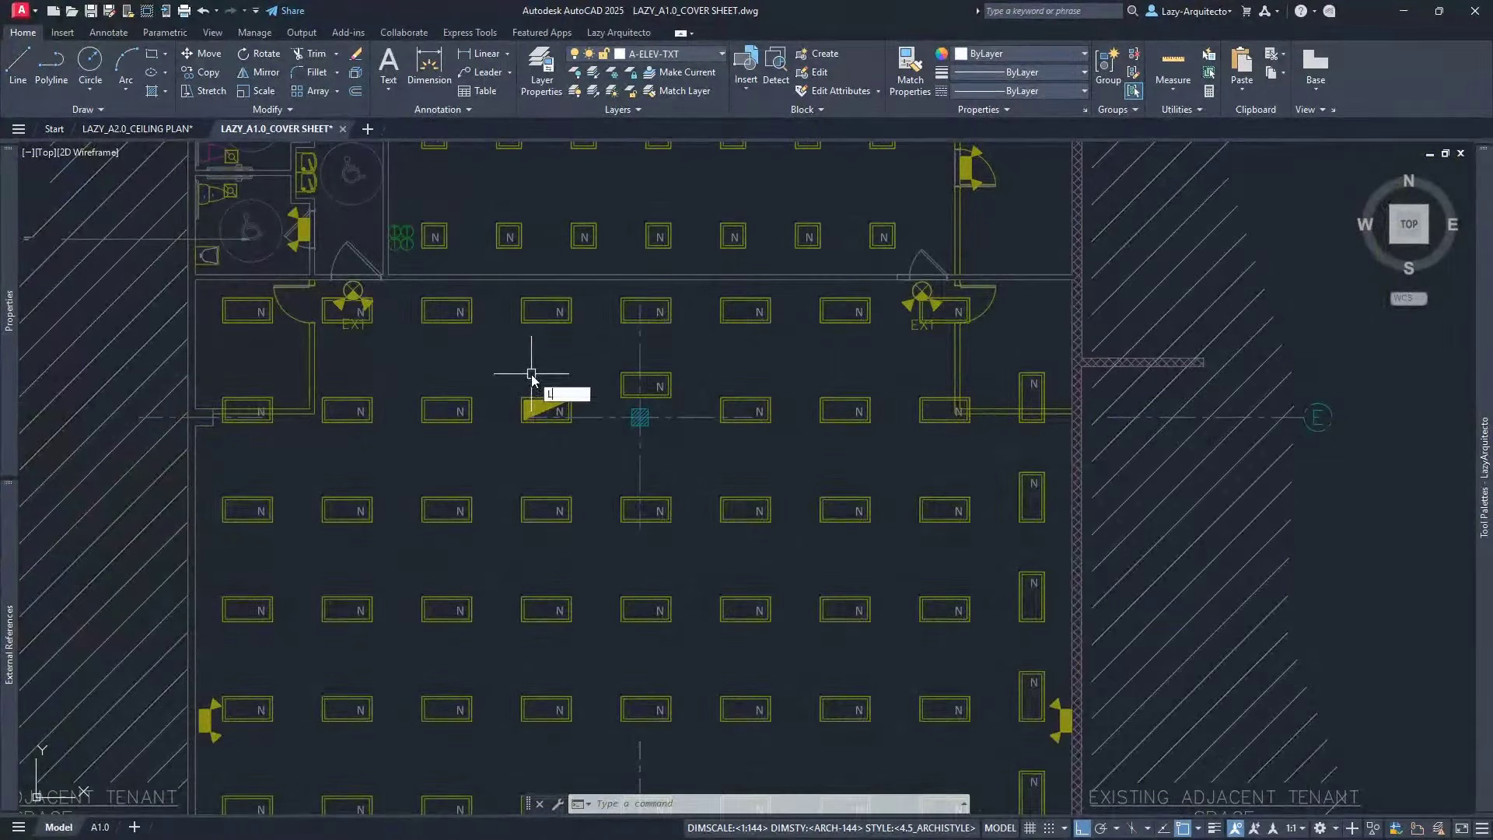
pyautogui.write('AYF')
pyautogui.press('Return')
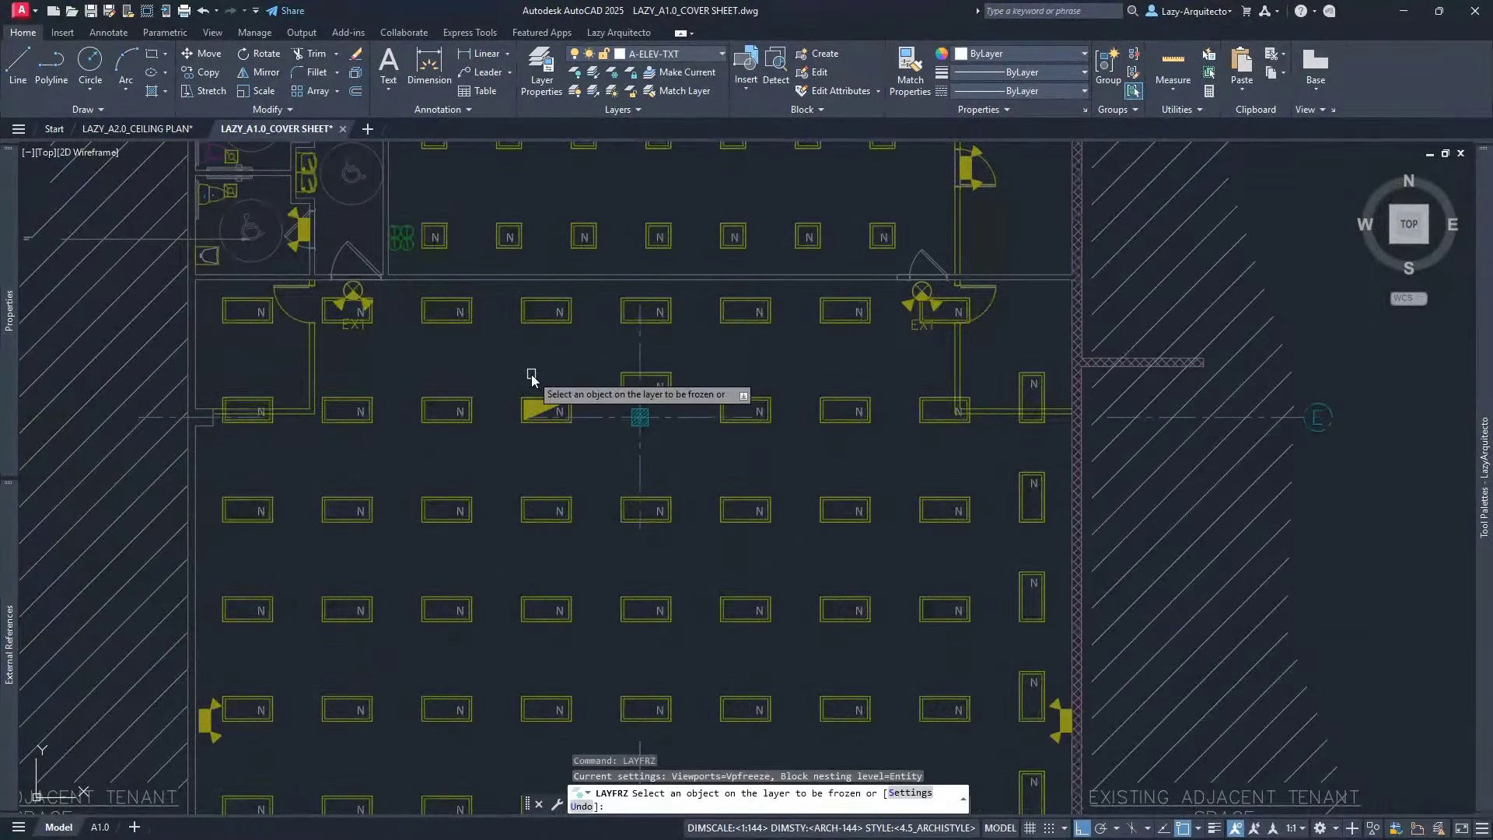
pyautogui.click(912, 801)
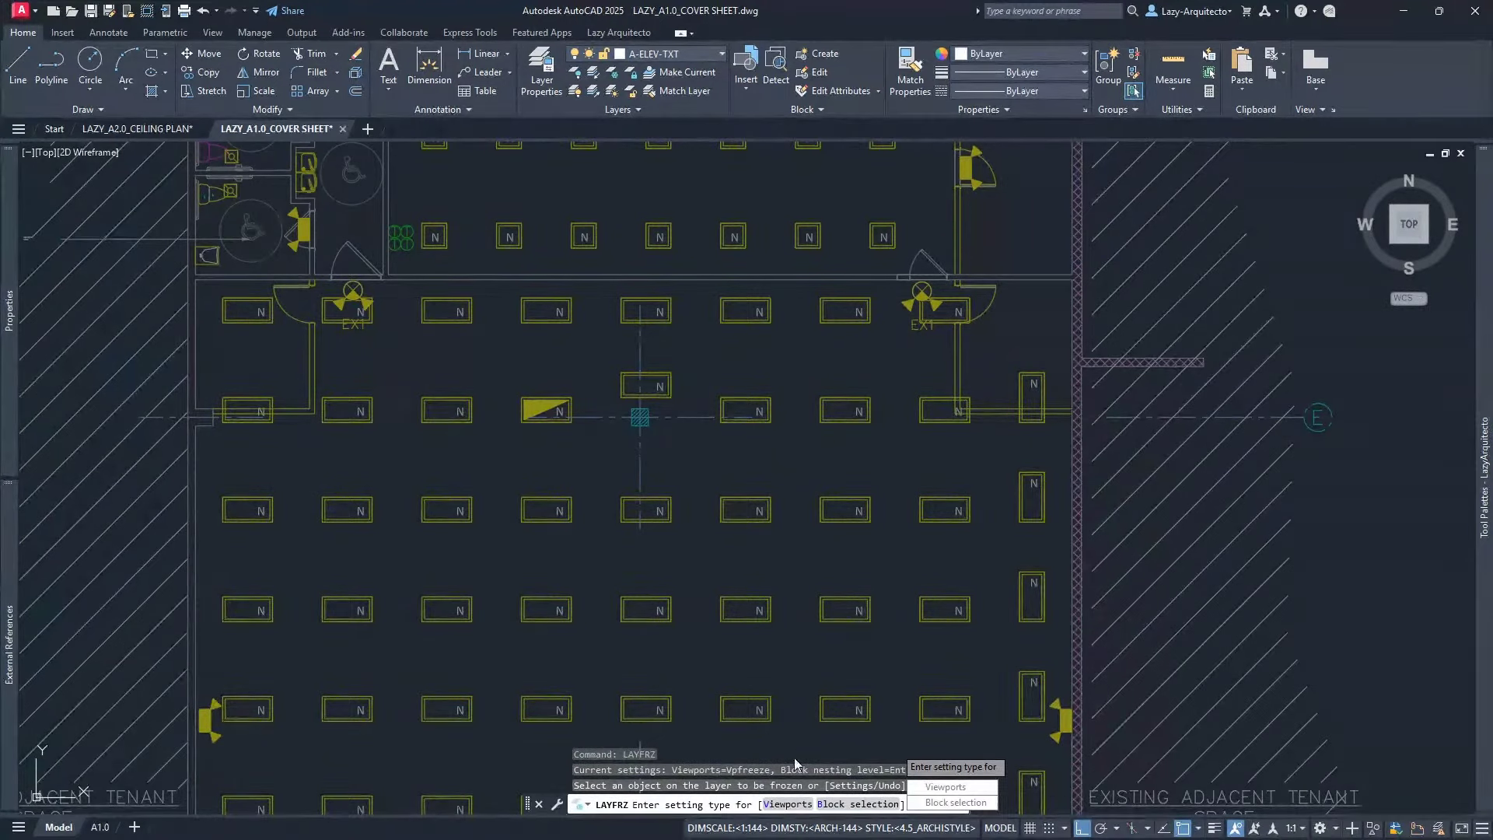
pyautogui.click(836, 805)
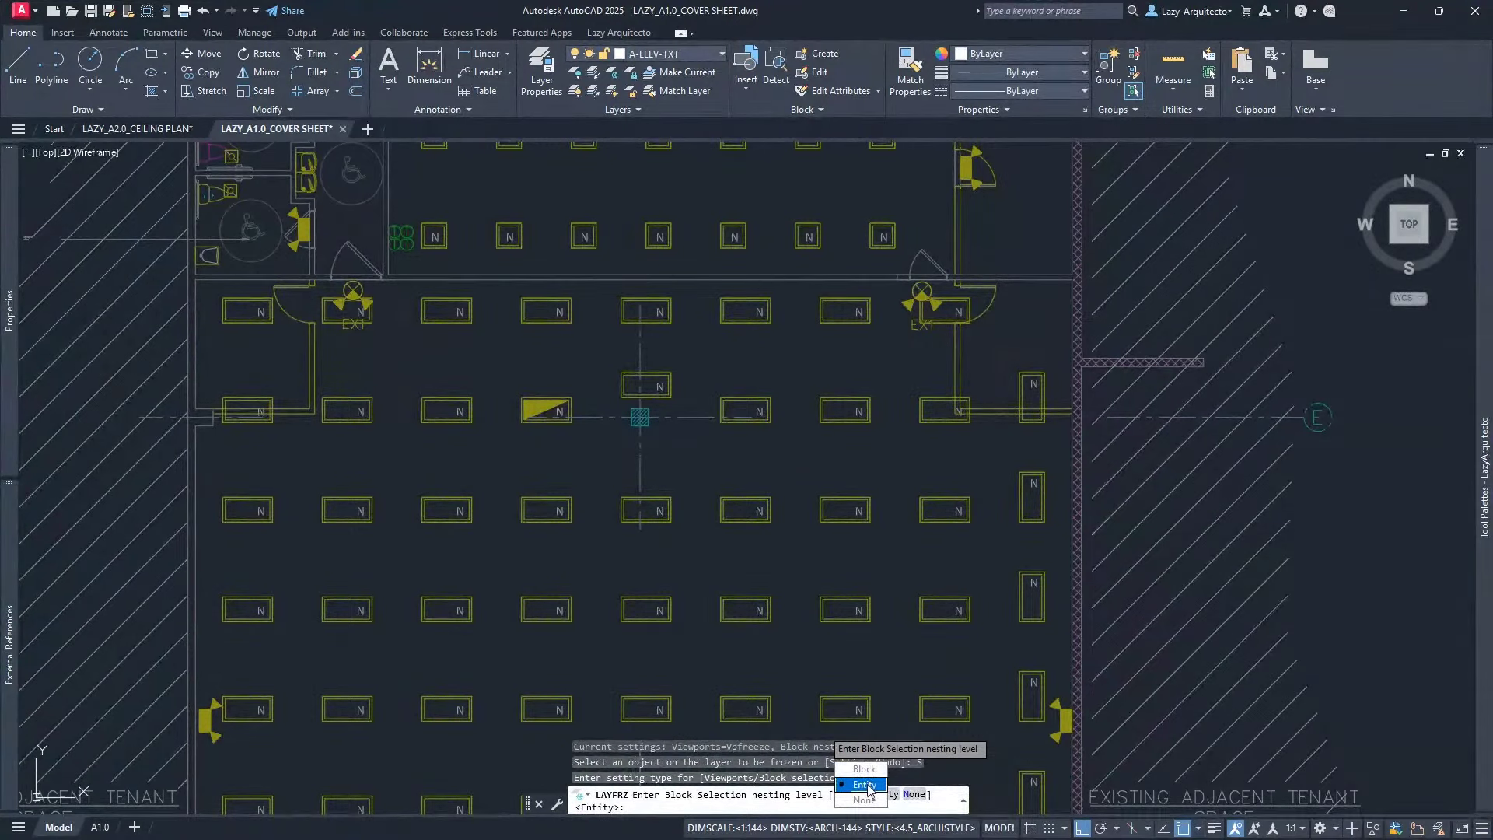
pyautogui.click(865, 769)
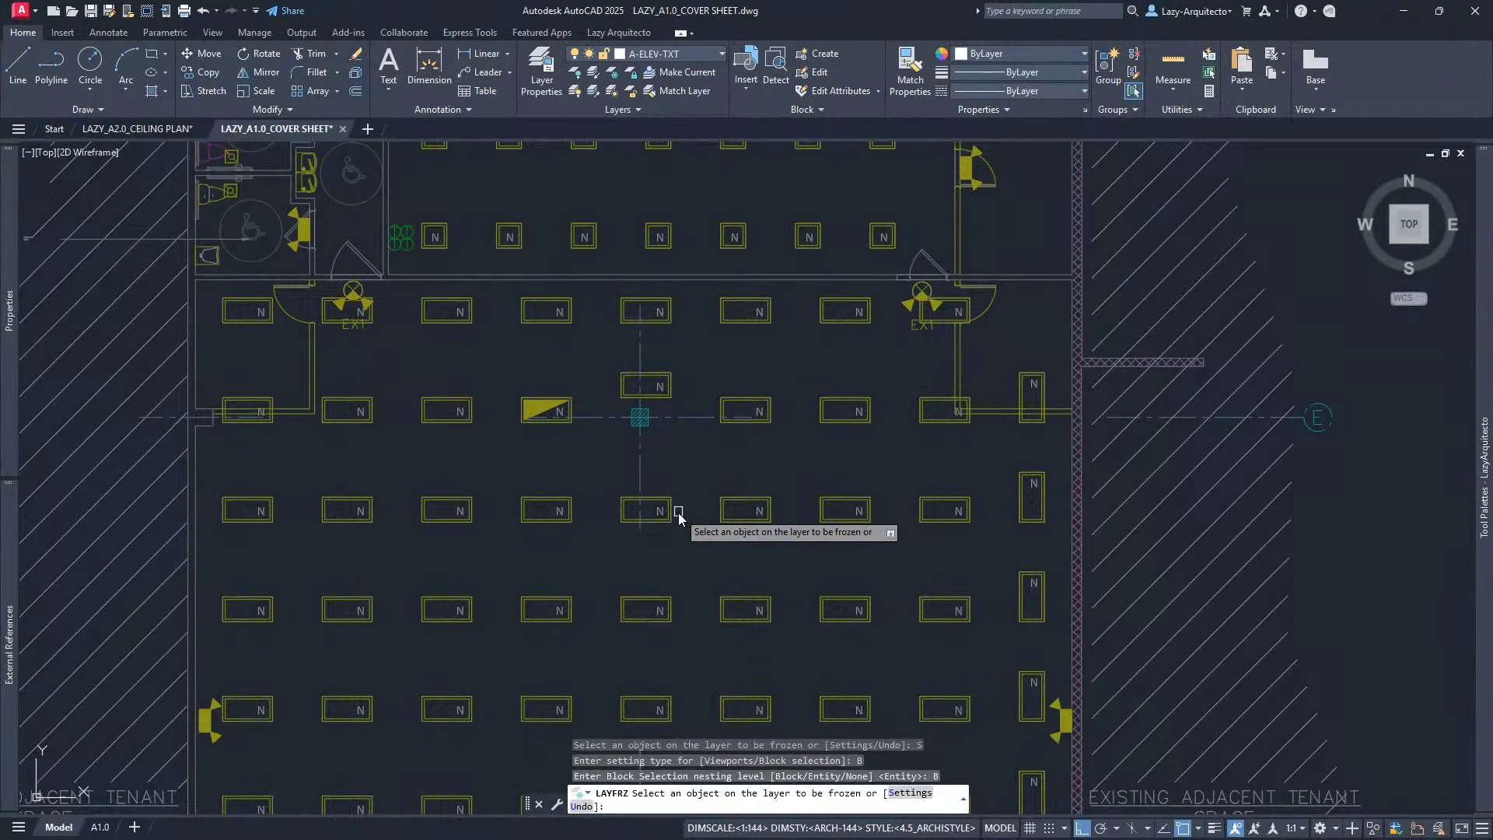
pyautogui.click(722, 512)
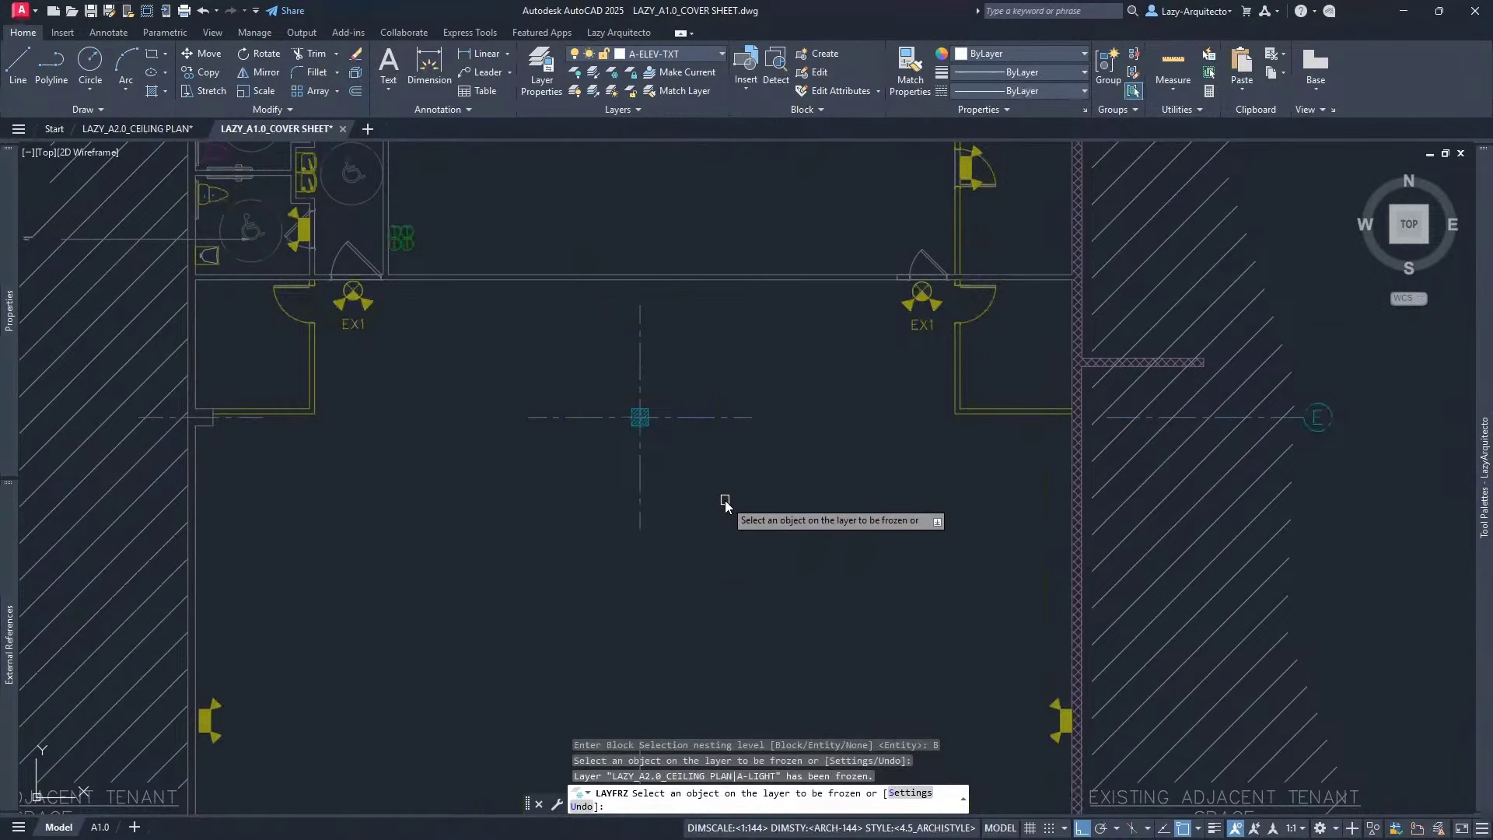
pyautogui.scroll(-3, 519, 405)
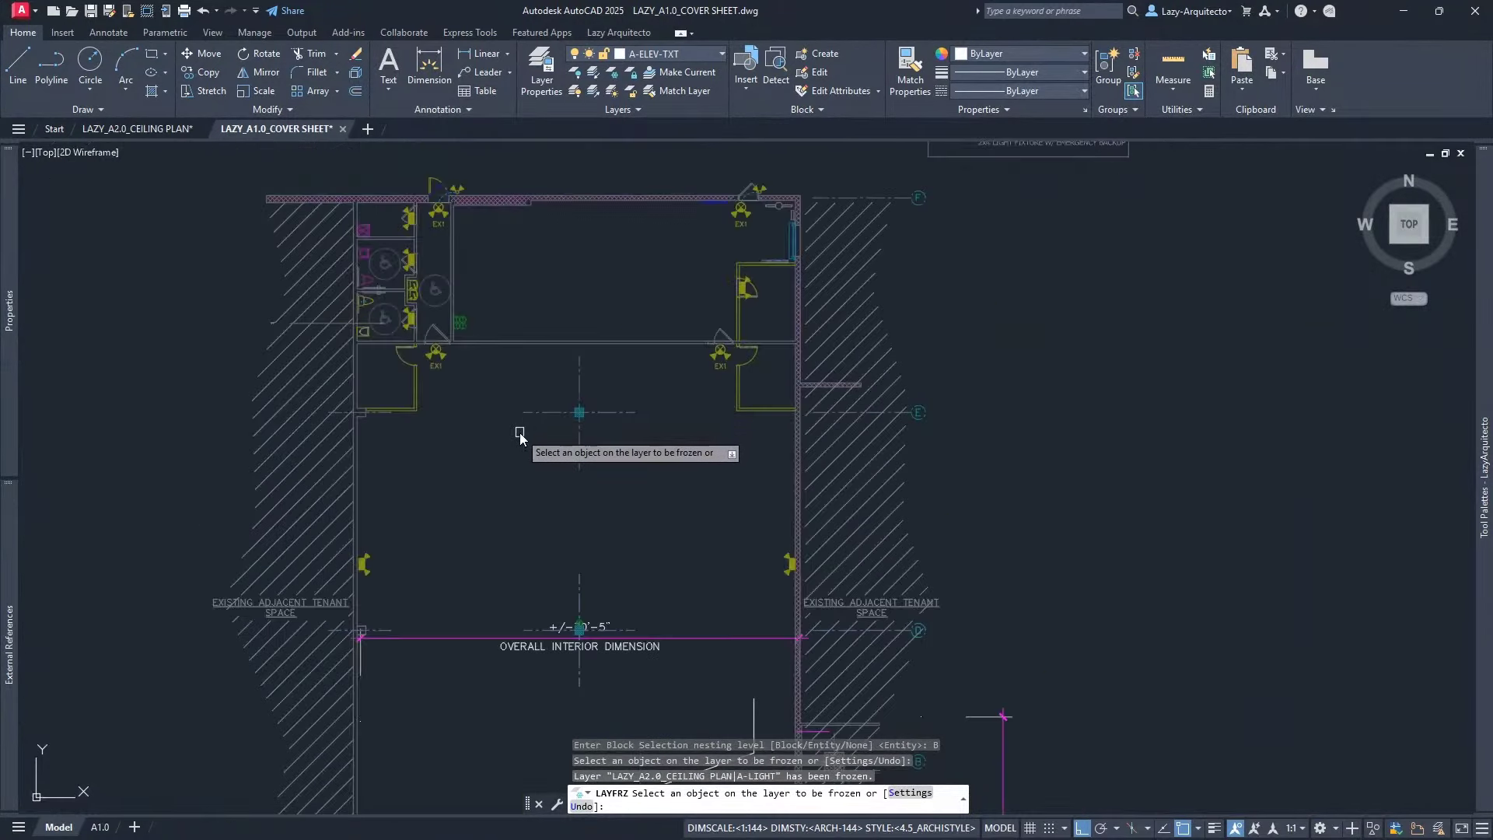
pyautogui.scroll(-3, 520, 435)
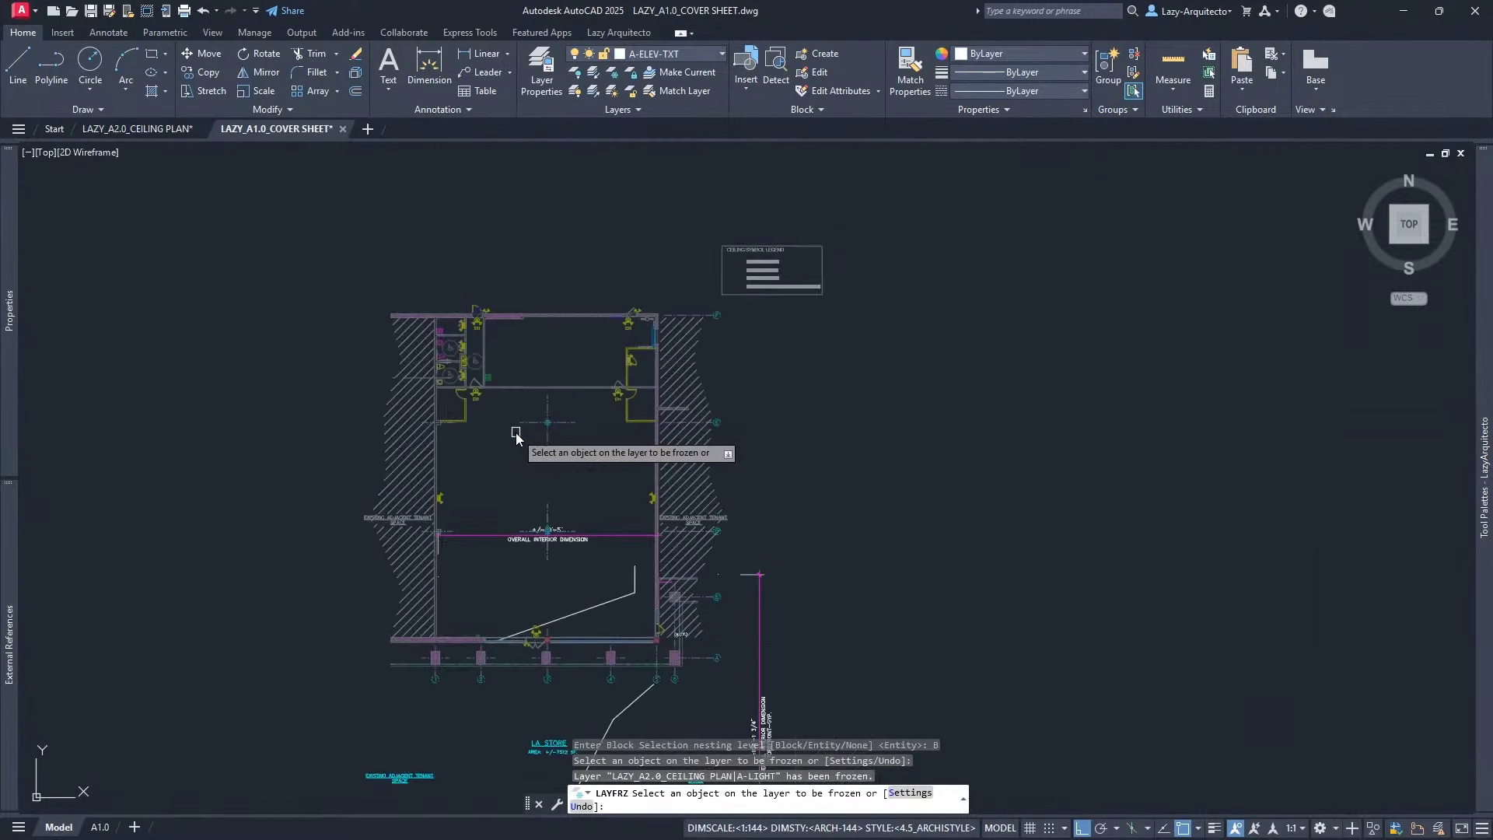
pyautogui.press('Escape')
# Move the attached ceiling plan reference by its southeast storefront corner to the upper end of the short diagonal reference line
pyautogui.scroll(-3, 505, 408)
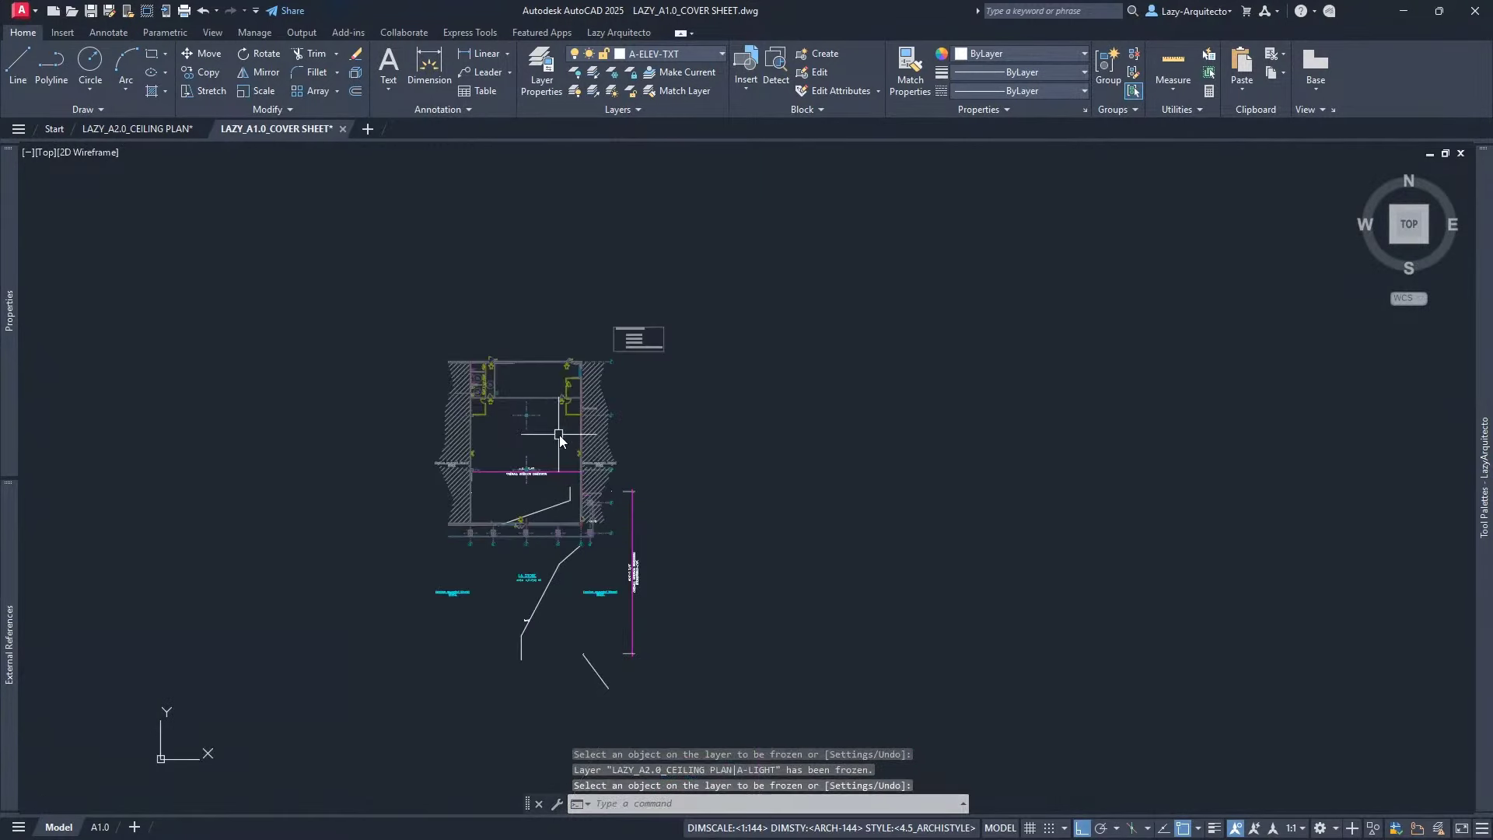
pyautogui.doubleClick(596, 432)
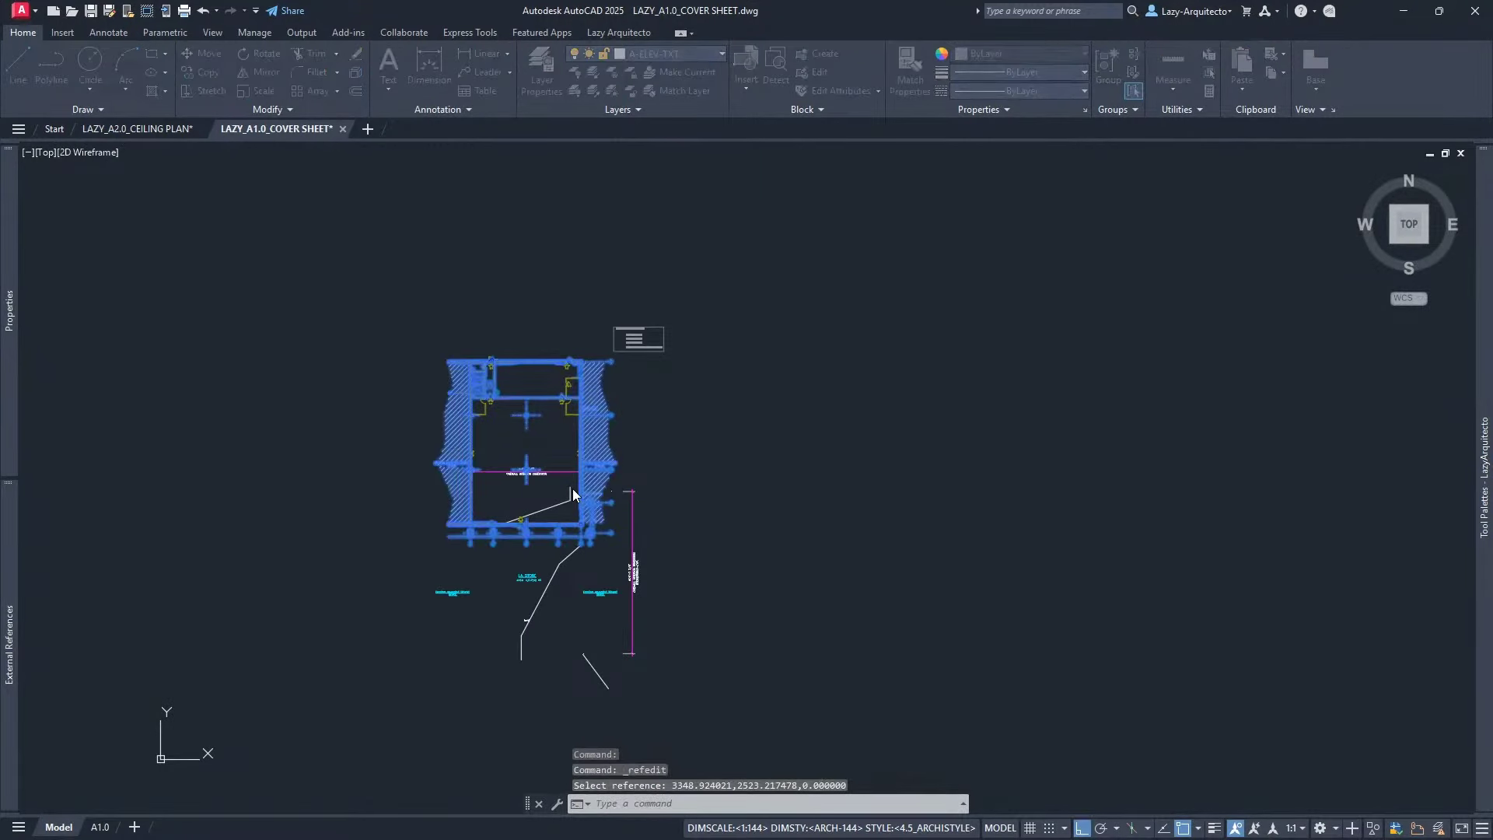
pyautogui.press('Escape')
pyautogui.click(611, 524)
pyautogui.write('M')
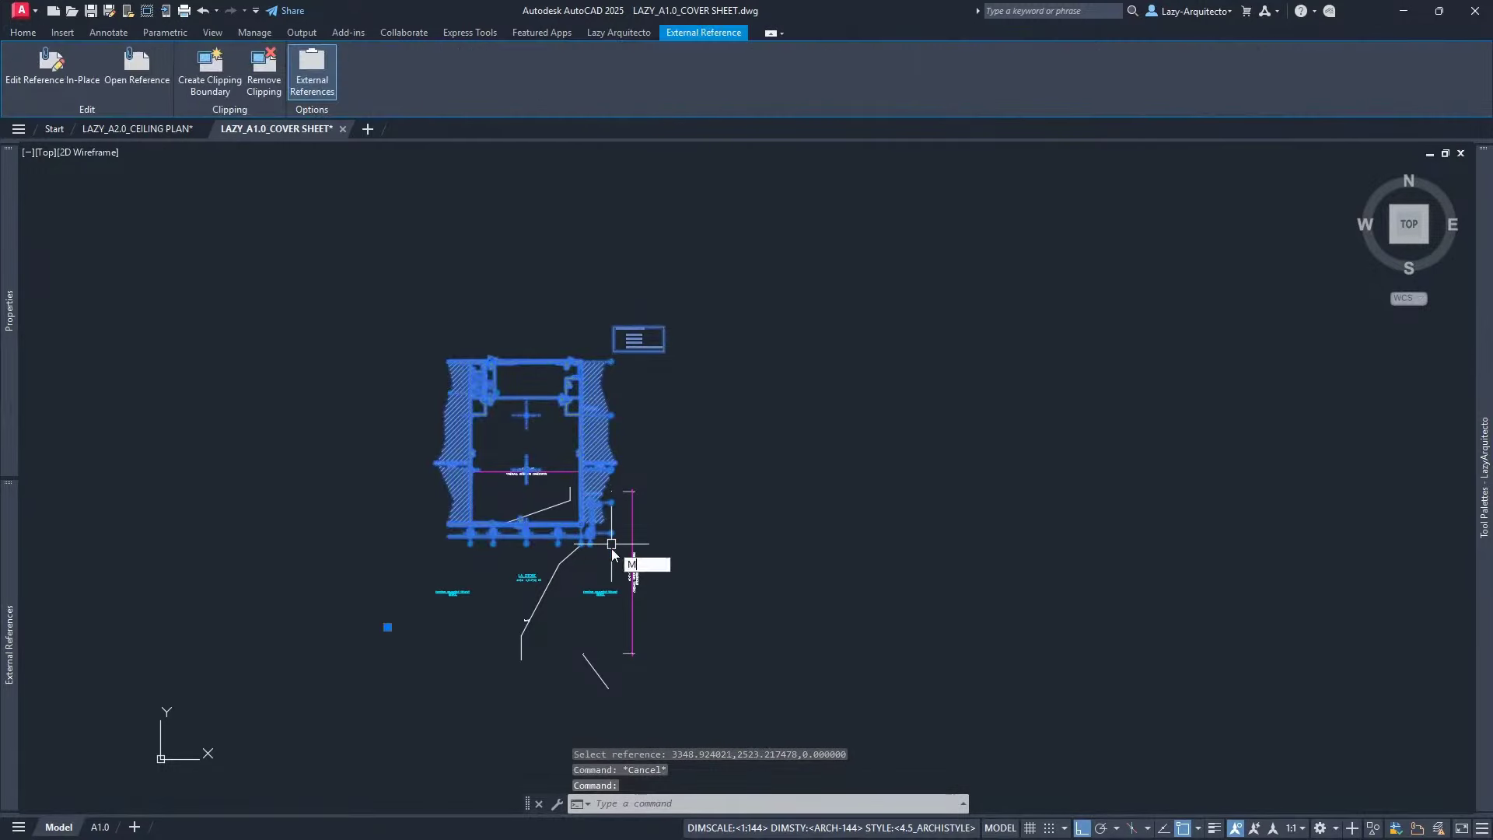
pyautogui.press('Return')
pyautogui.scroll(8, 593, 536)
pyautogui.scroll(4, 608, 405)
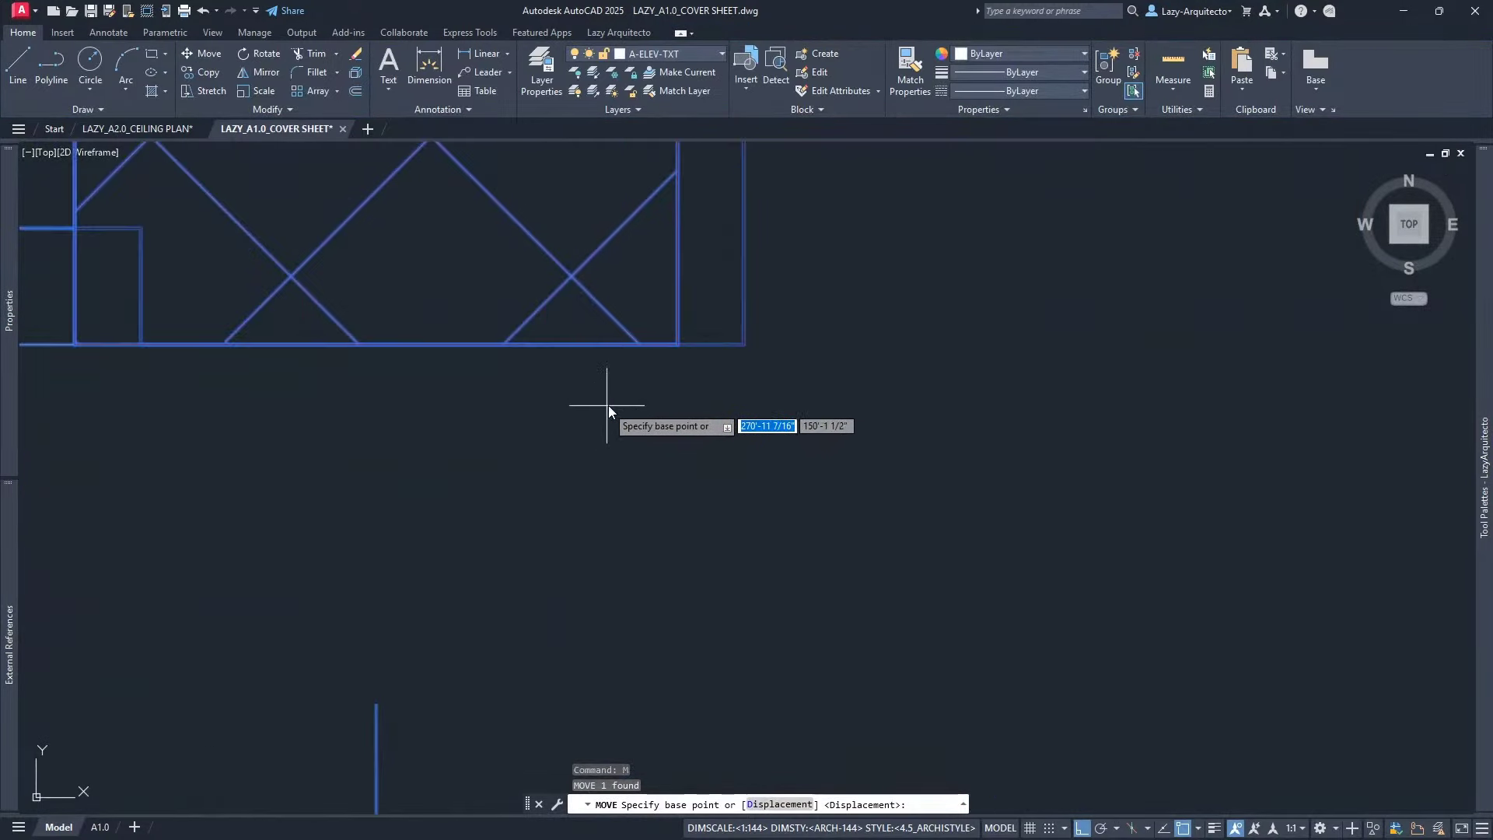
pyautogui.click(654, 344)
pyautogui.scroll(-10, 656, 370)
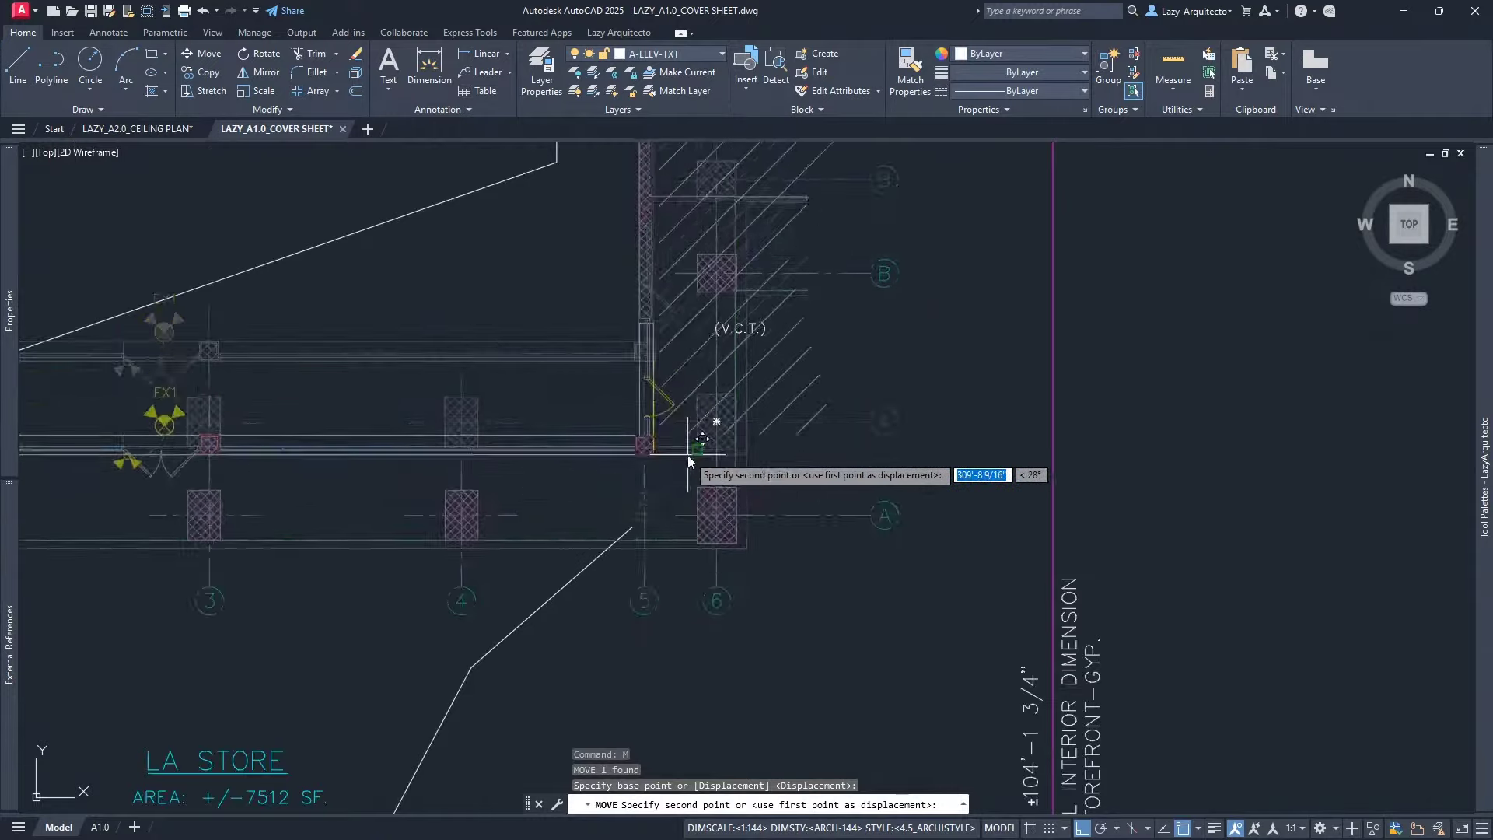
pyautogui.scroll(-5, 691, 544)
pyautogui.scroll(8, 684, 704)
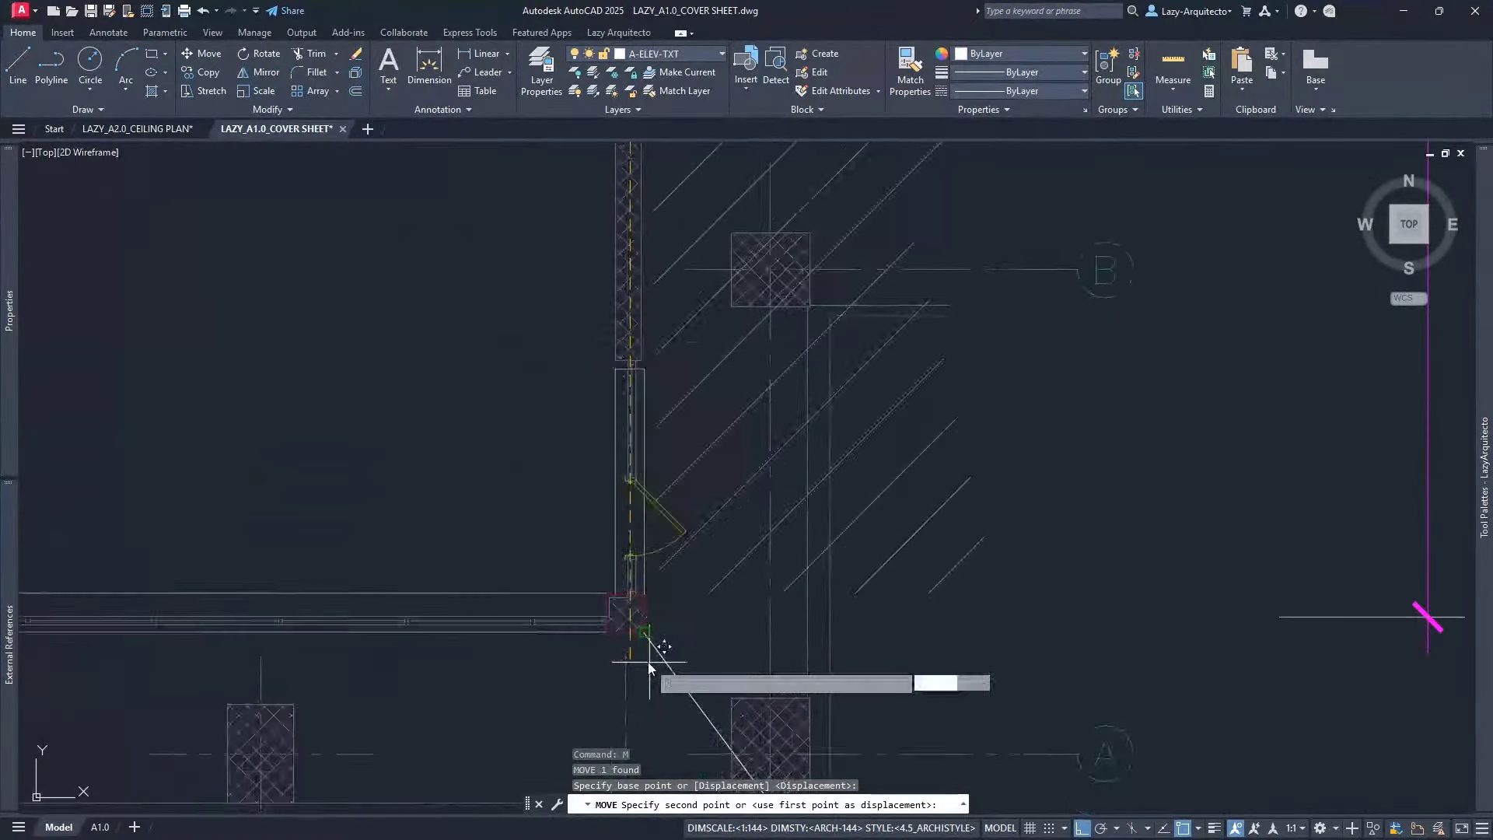
pyautogui.click(668, 495)
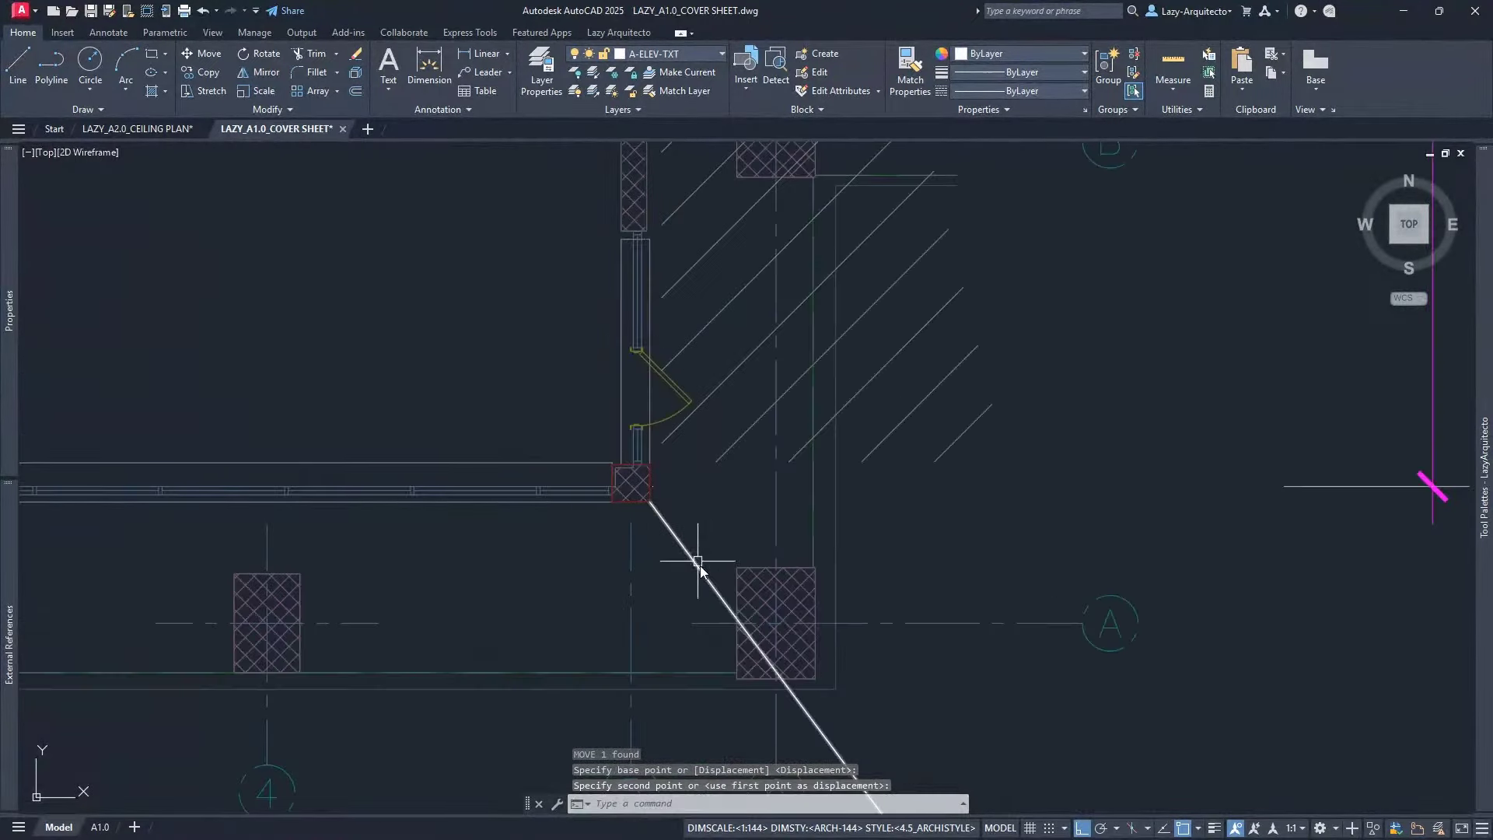
# Erase the diagonal reference line at the plan's southeast storefront corner
pyautogui.click(702, 571)
pyautogui.scroll(-4, 699, 576)
pyautogui.press('Delete')
pyautogui.scroll(-2, 647, 608)
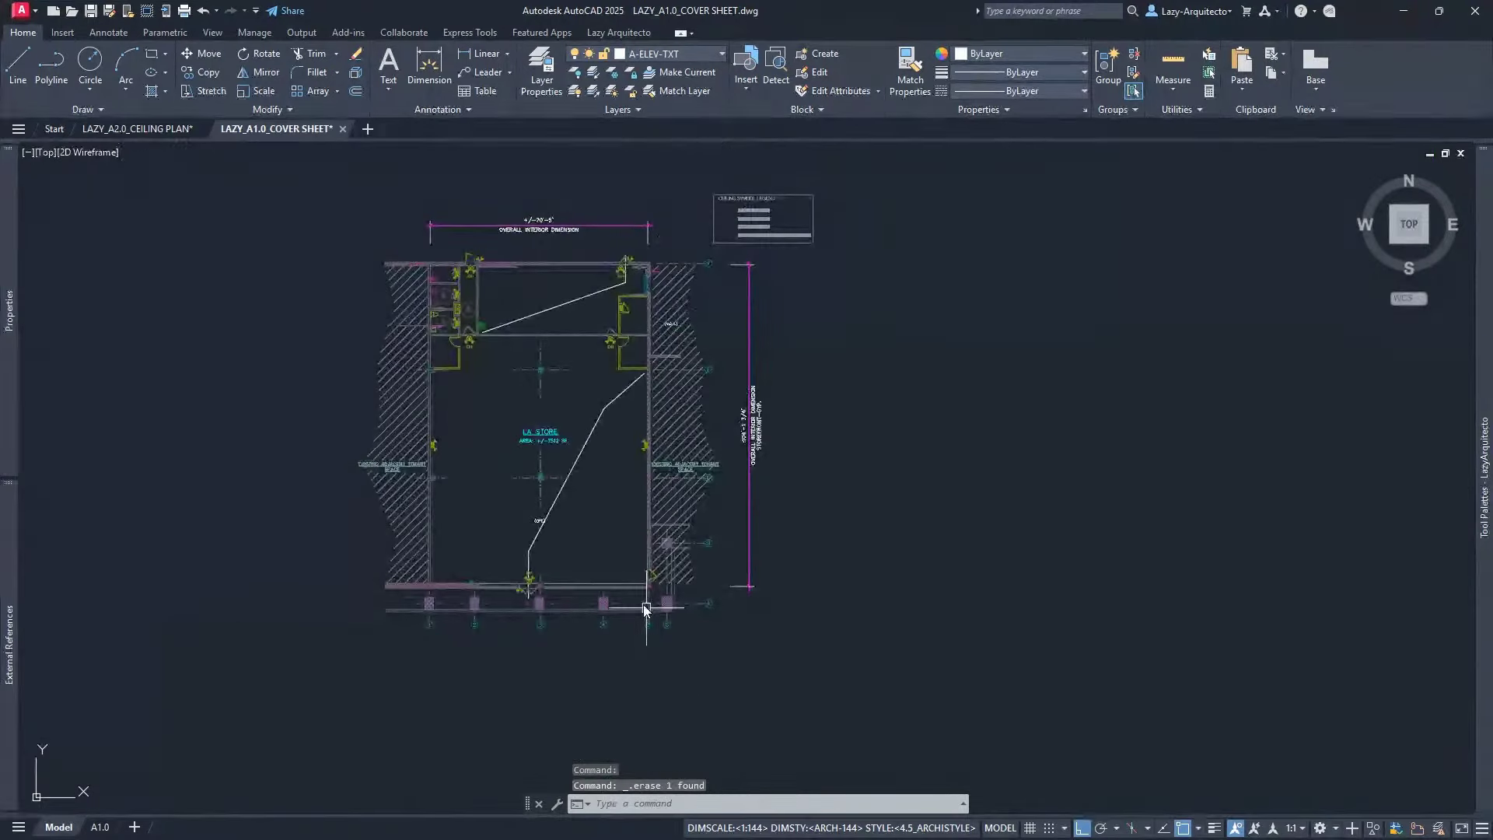
# On the A1.0 layout, examine the egress plan with its new reference and check its viewport's scale
pyautogui.scroll(2, 486, 321)
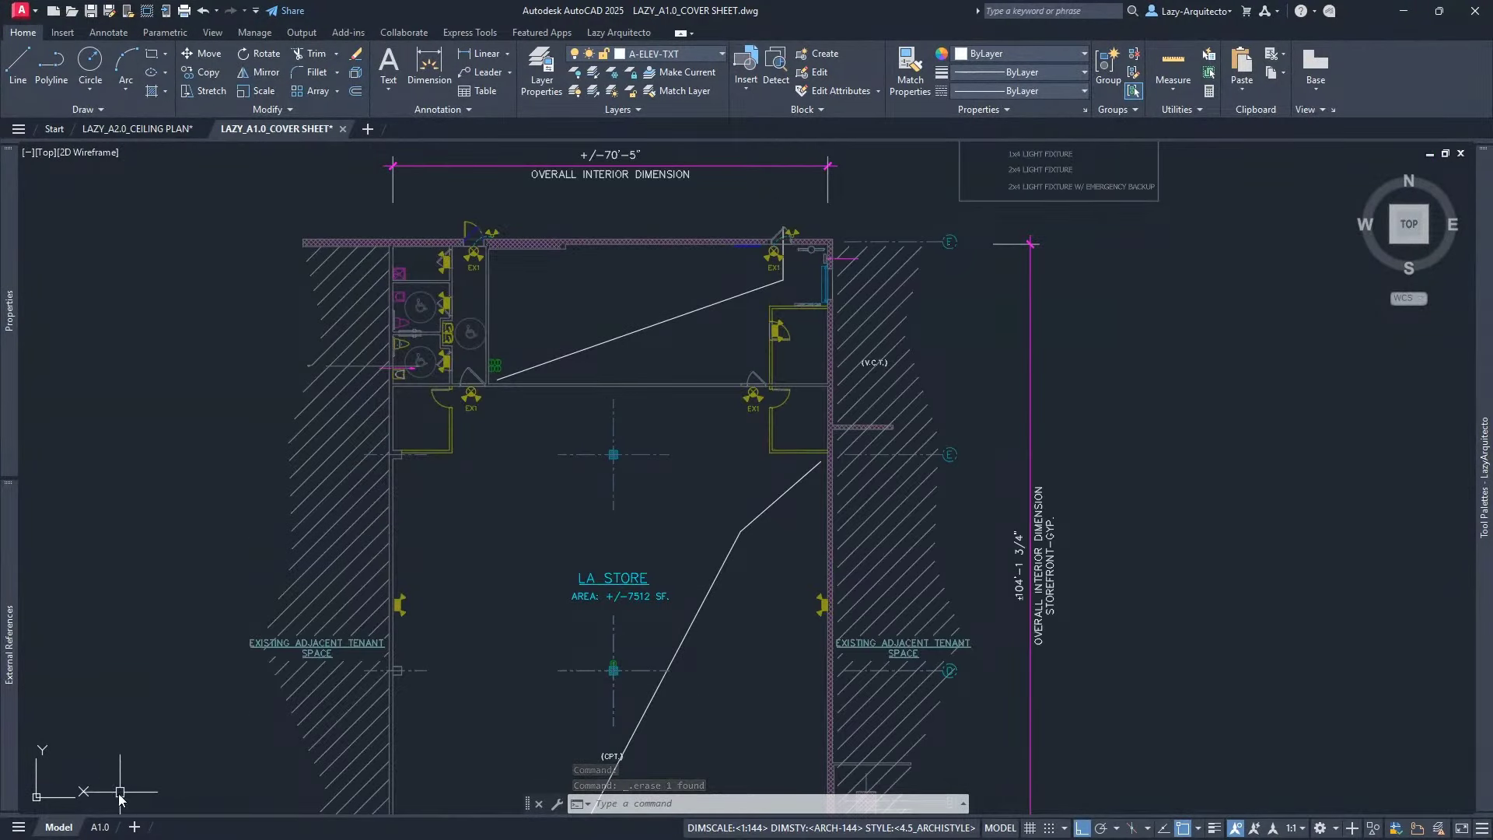
pyautogui.click(101, 828)
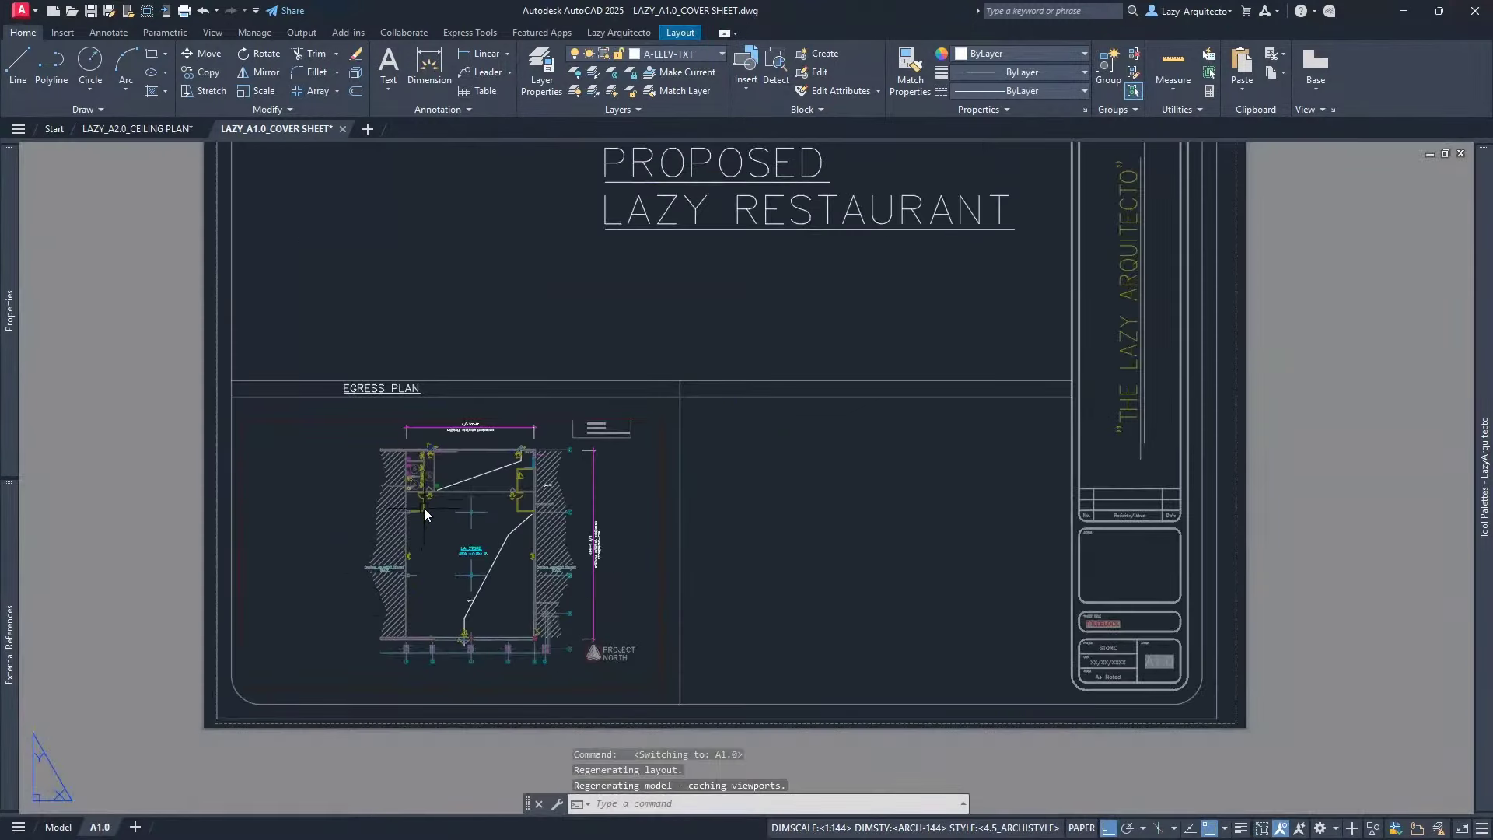
pyautogui.scroll(3, 427, 507)
pyautogui.scroll(-3, 427, 507)
pyautogui.scroll(6, 427, 502)
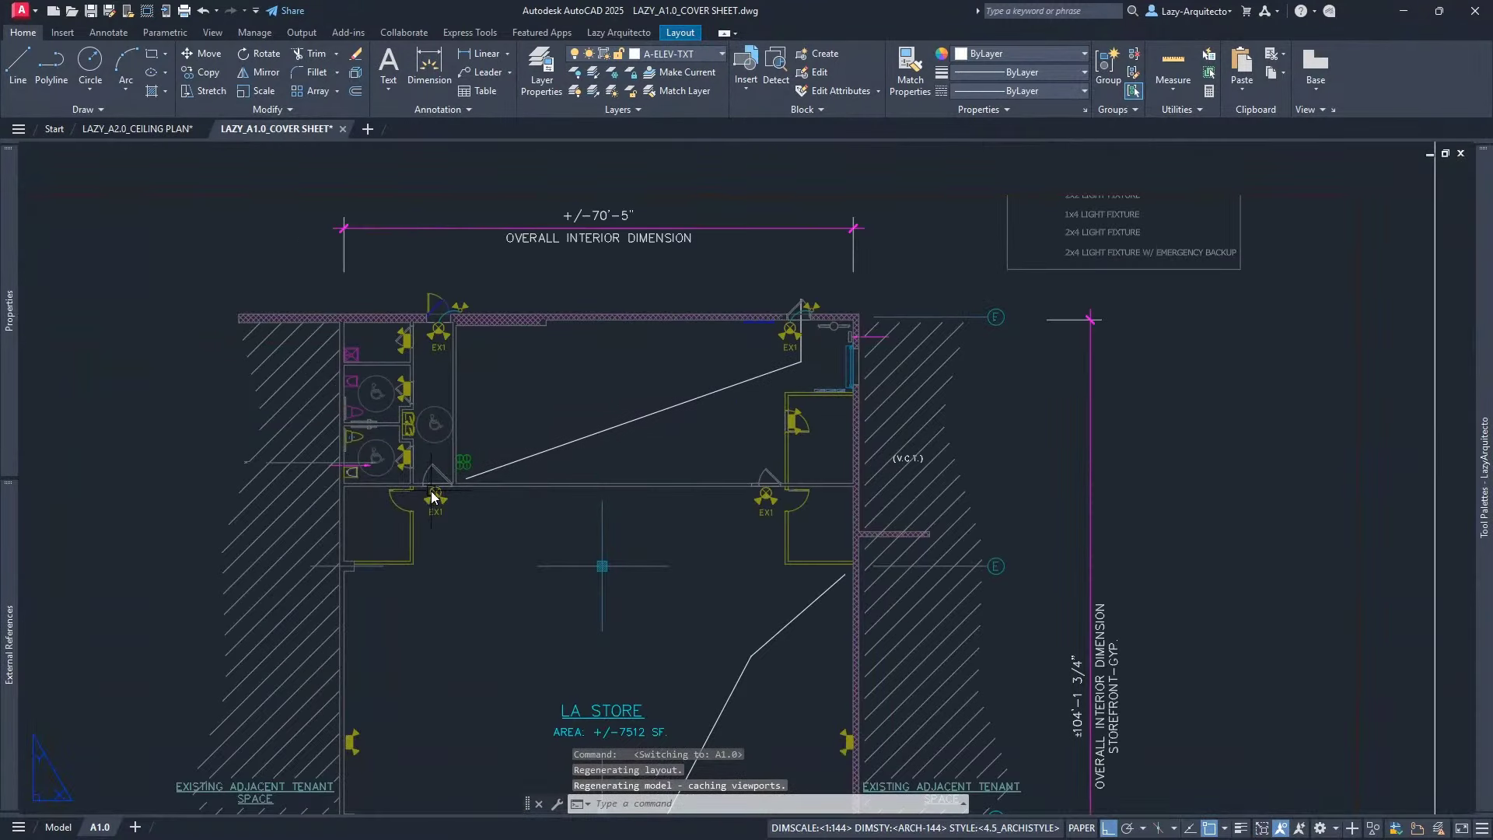
pyautogui.scroll(-3, 434, 493)
pyautogui.scroll(-5, 434, 493)
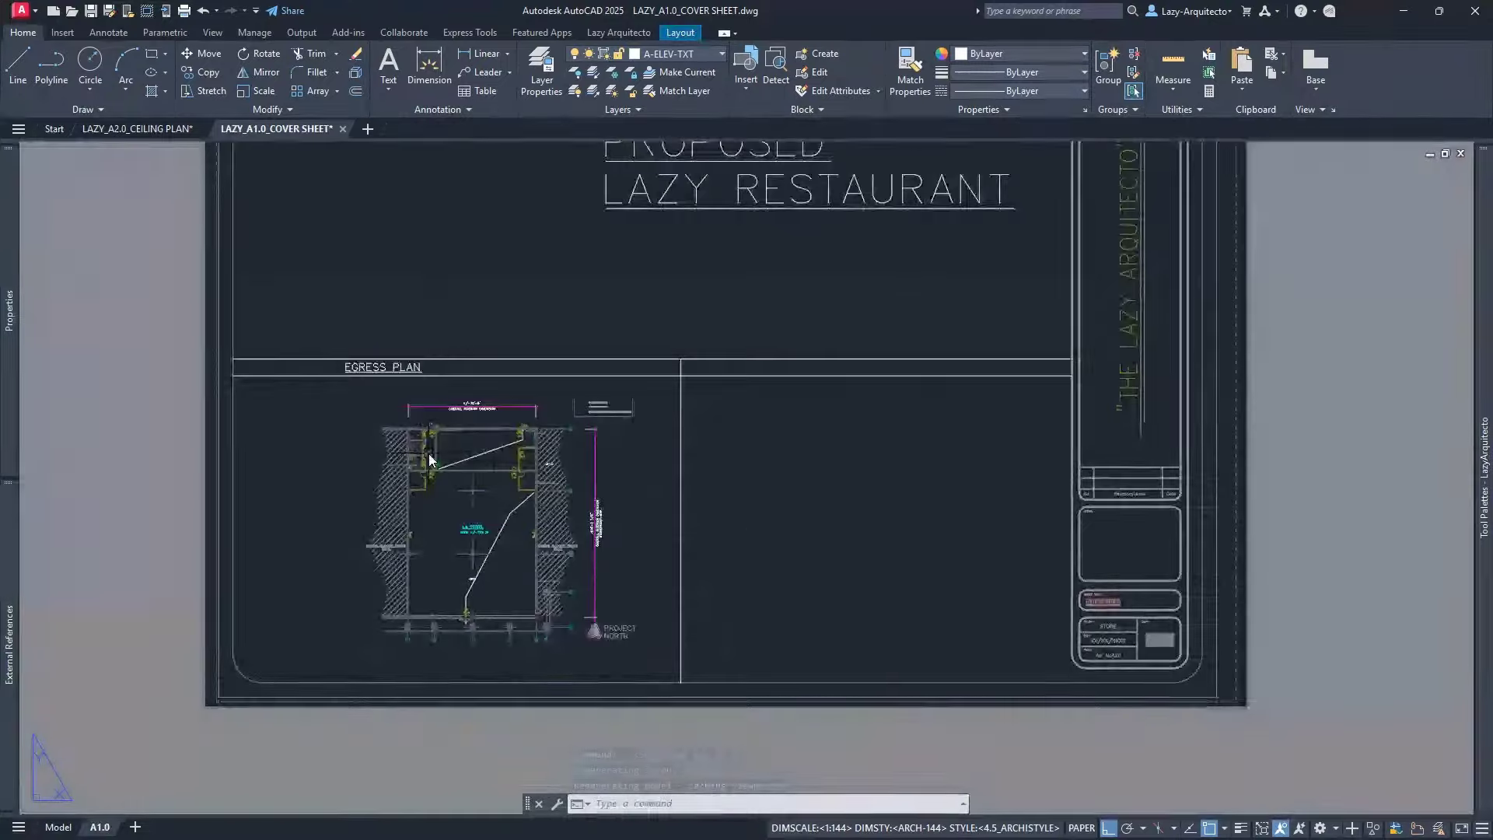
pyautogui.scroll(2, 431, 436)
pyautogui.click(420, 415)
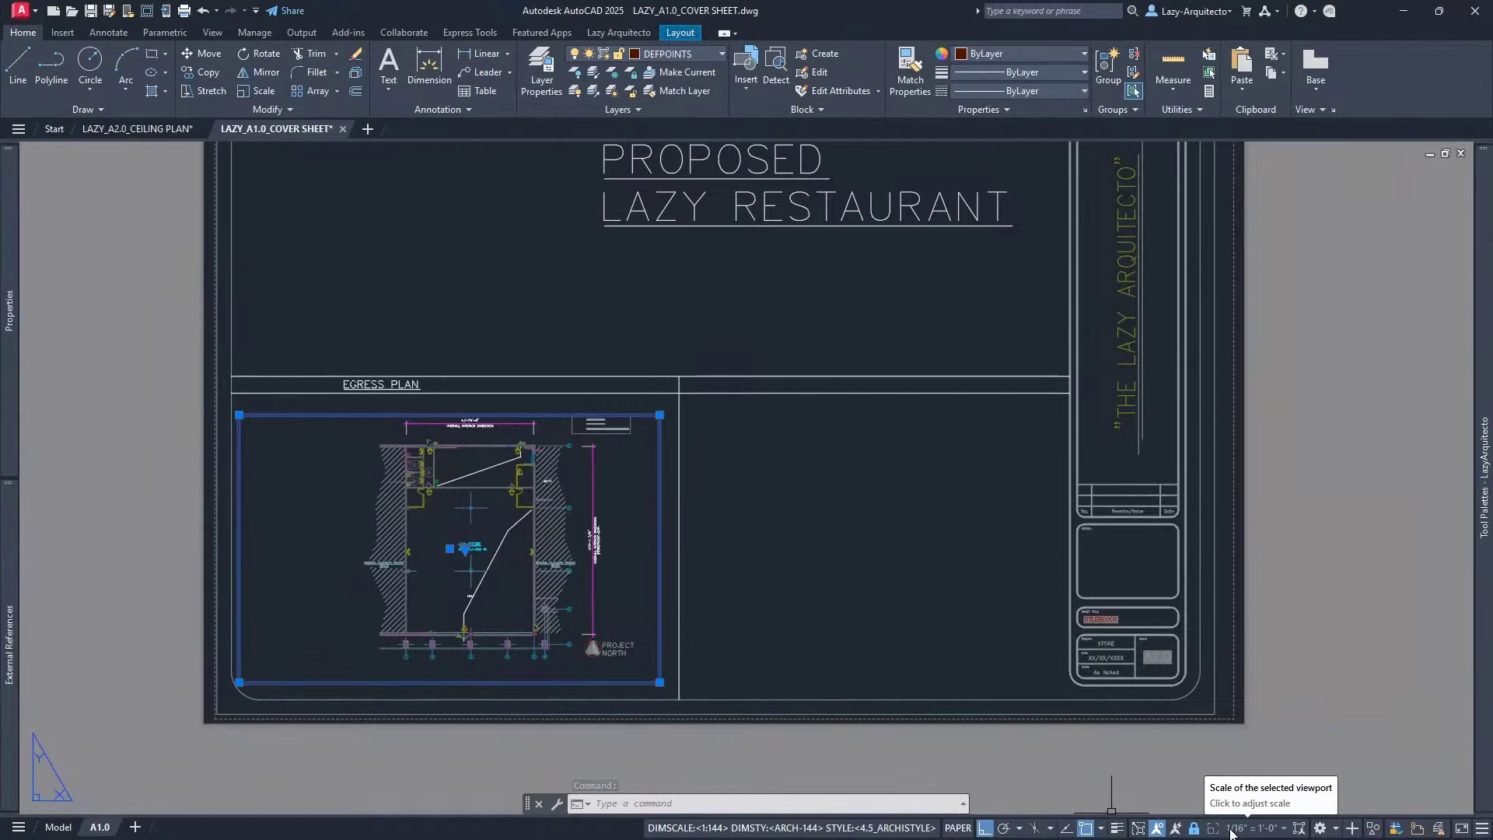
# In the LAZY_A2.0_CEILING PLAN drawing, check the scale of the reflected ceiling plan's viewport on the PAPER layout
pyautogui.click(123, 128)
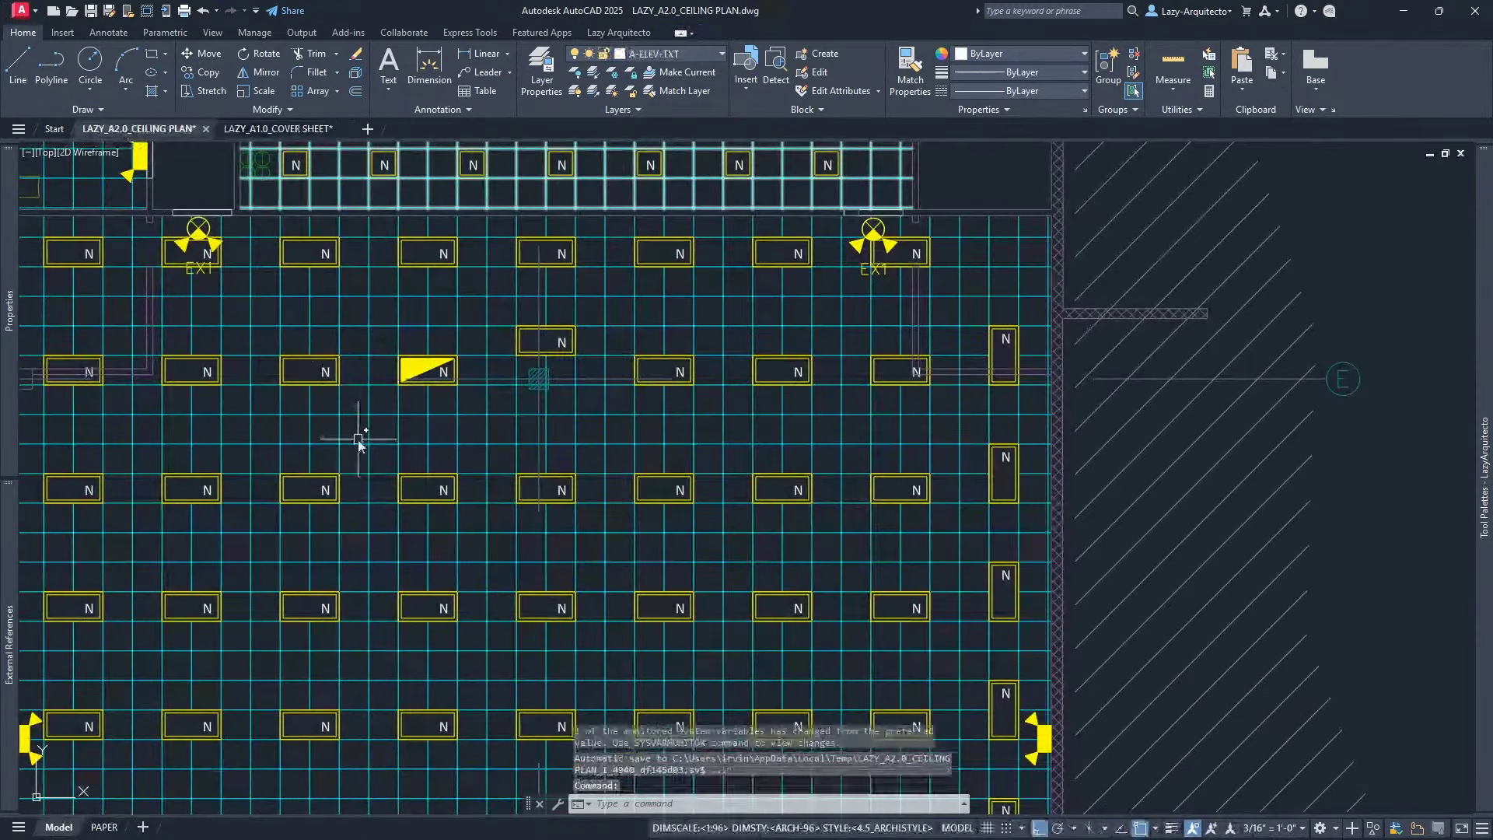
pyautogui.scroll(-10, 359, 444)
pyautogui.click(108, 827)
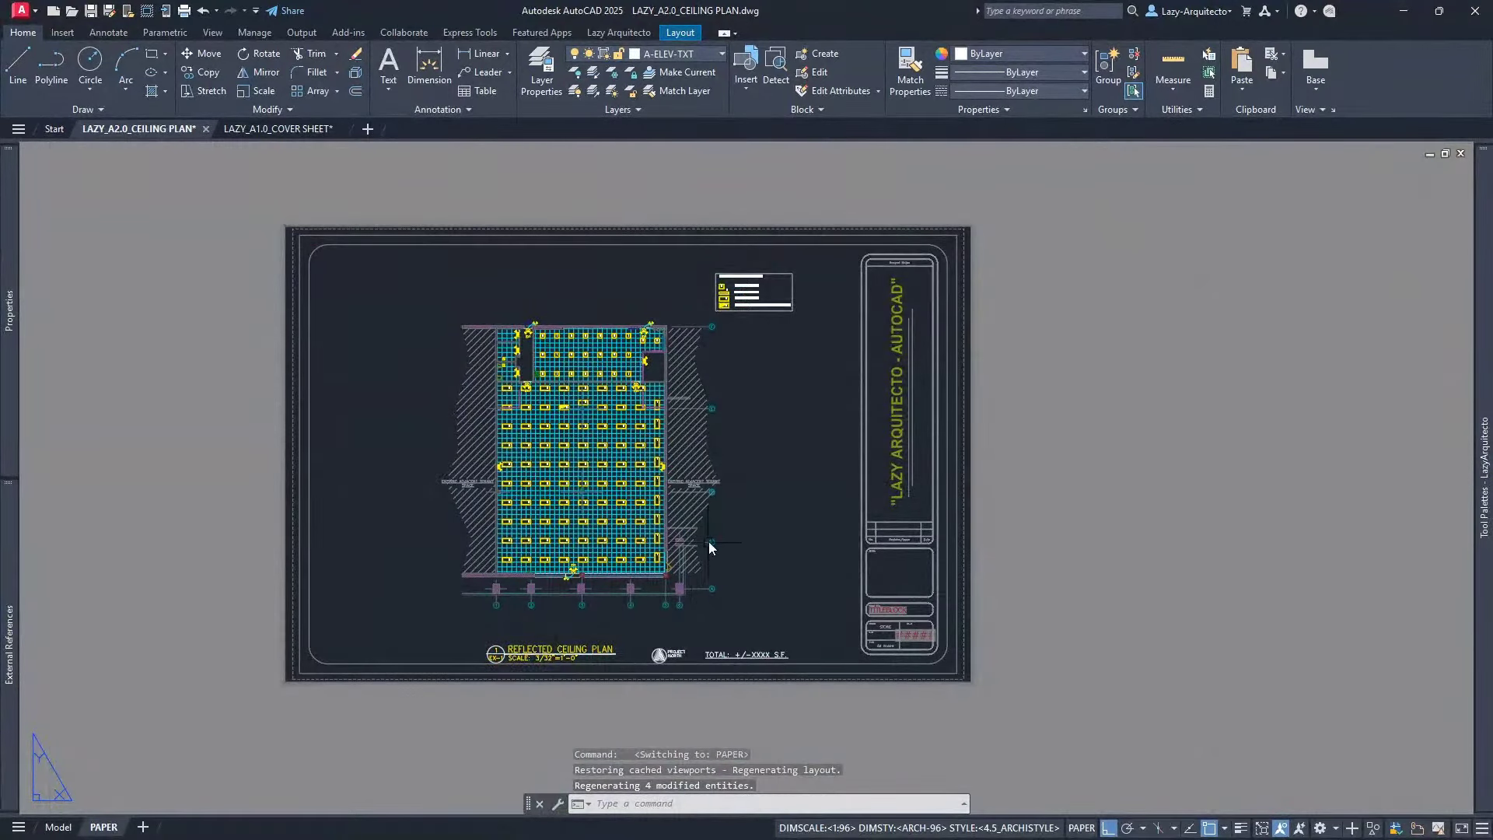
pyautogui.doubleClick(736, 521)
pyautogui.click(736, 521)
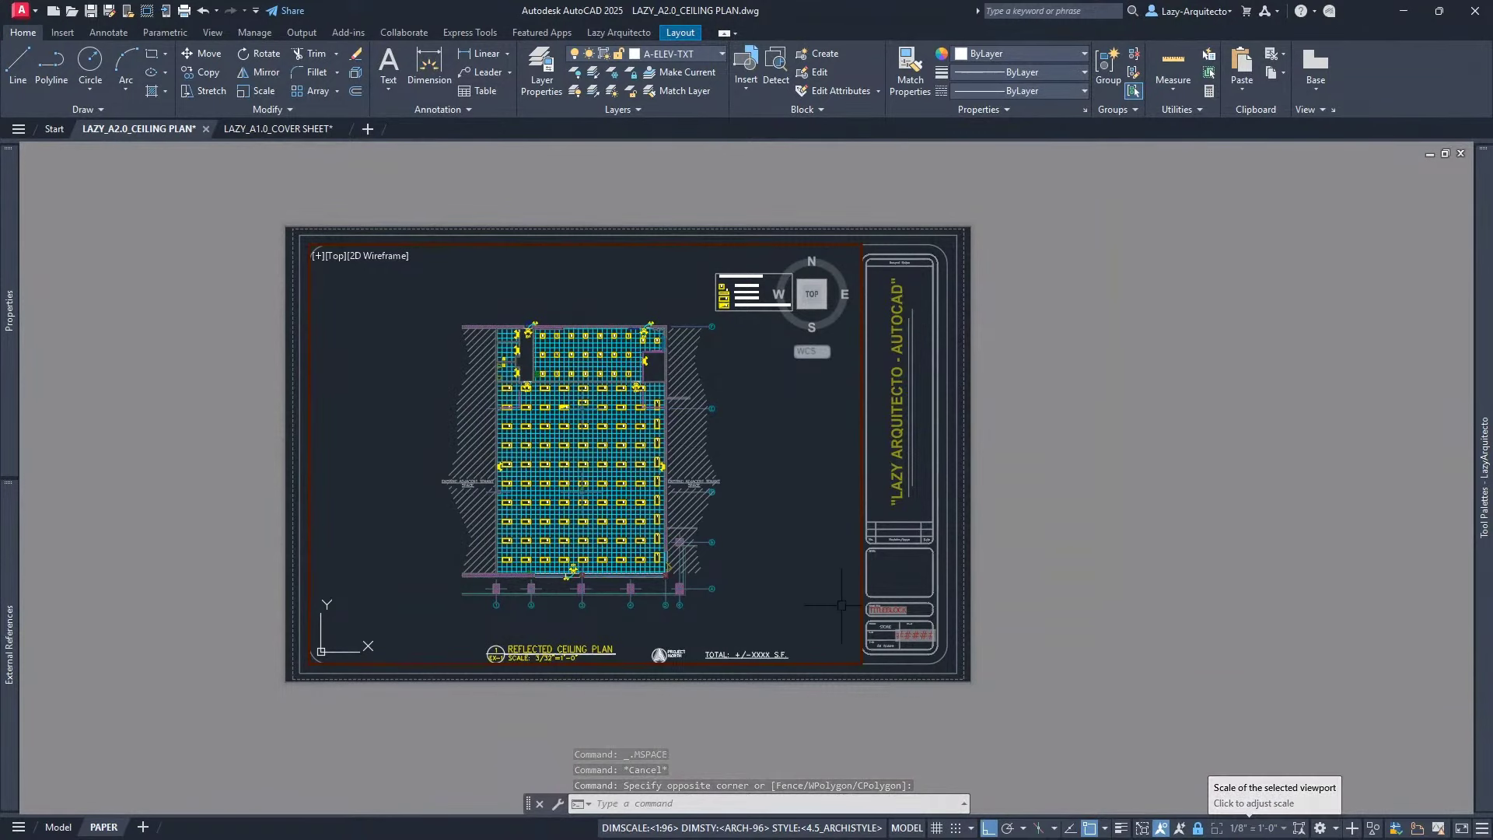
pyautogui.doubleClick(176, 481)
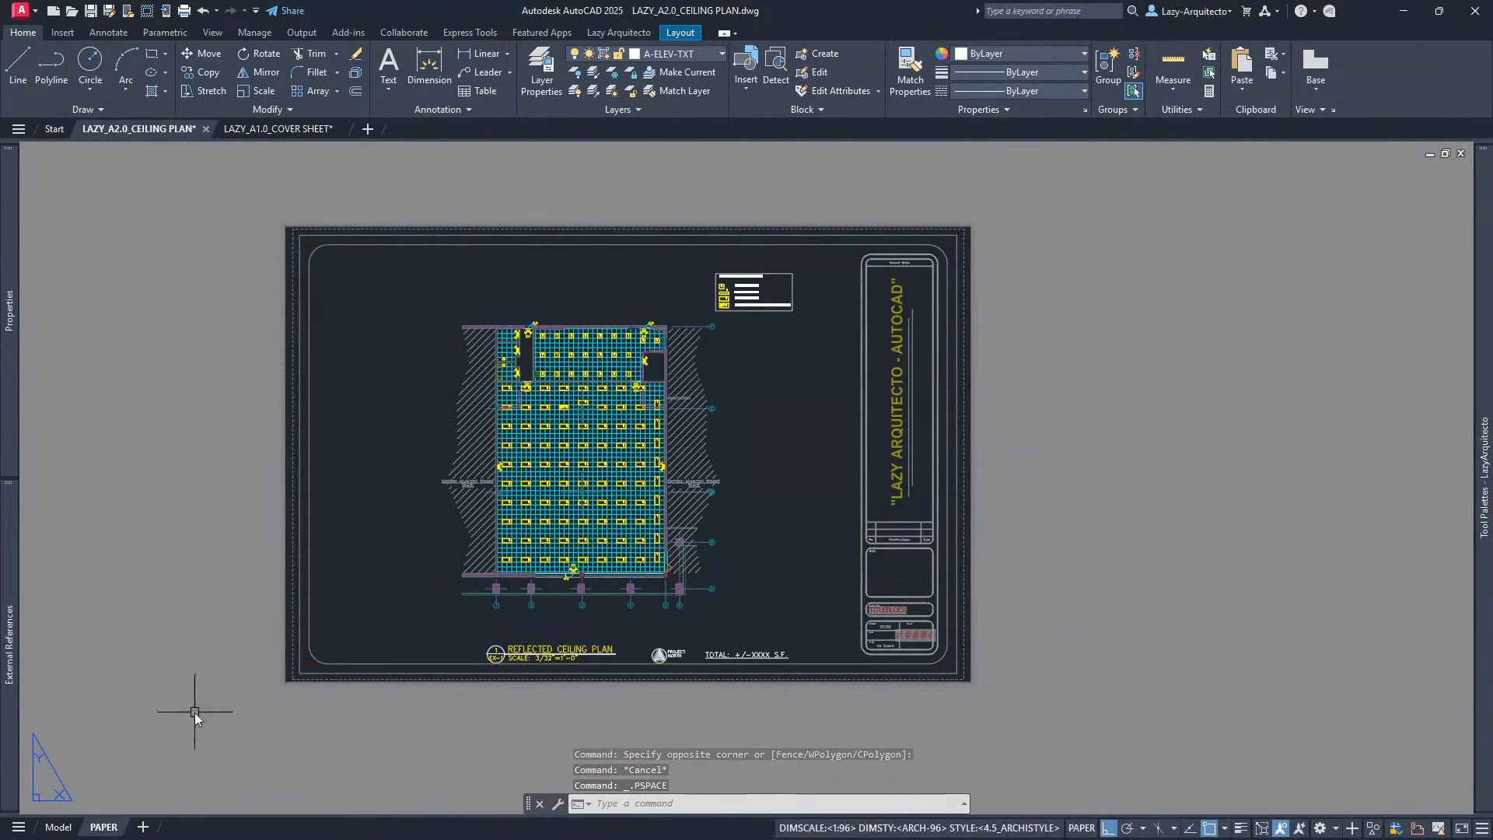
# In model space, open the dual-head emergency light block from the plan's northwest room in the Block Editor
pyautogui.click(59, 826)
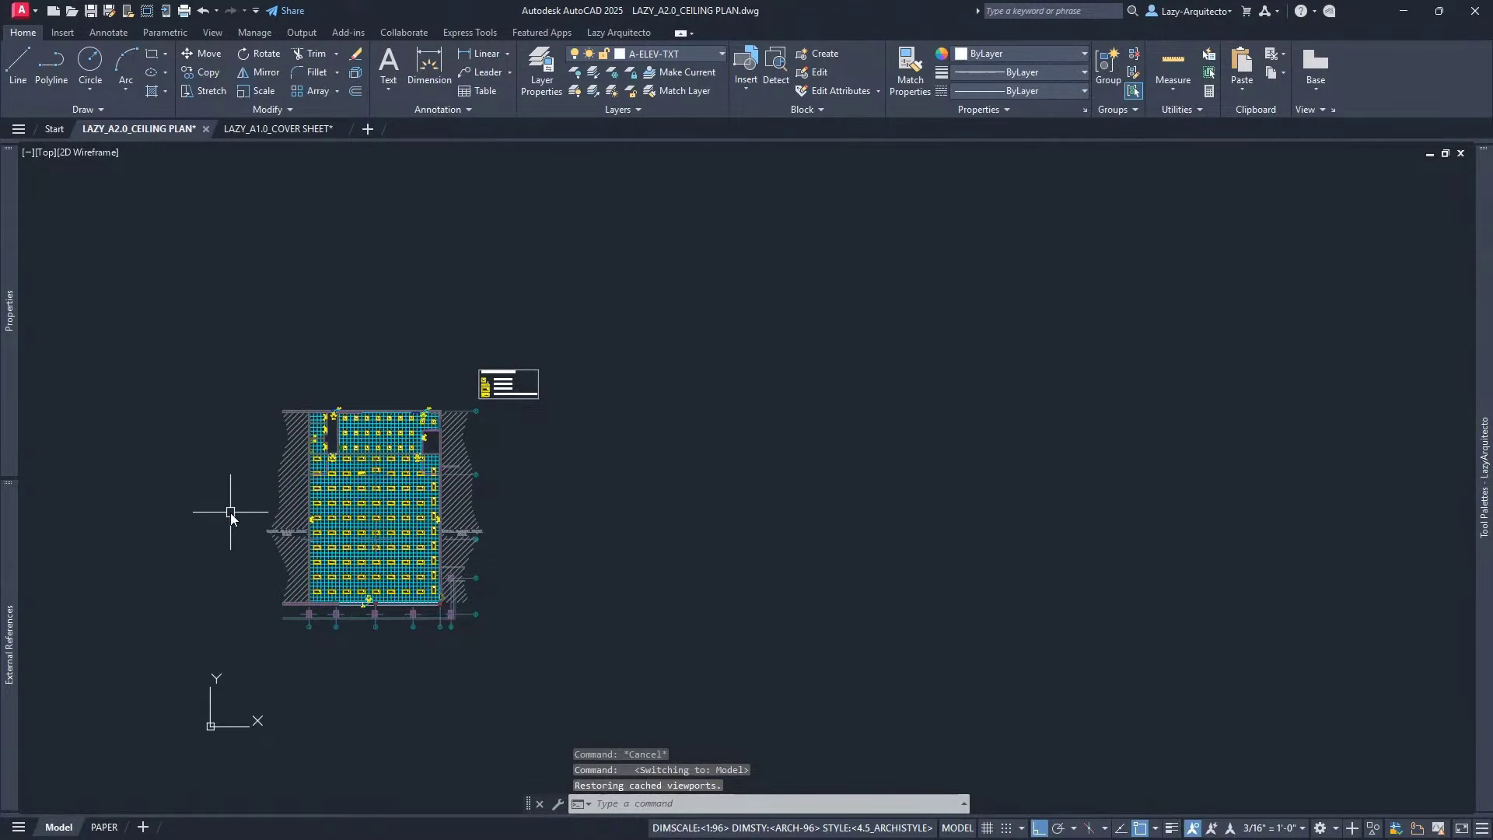
pyautogui.scroll(3, 231, 511)
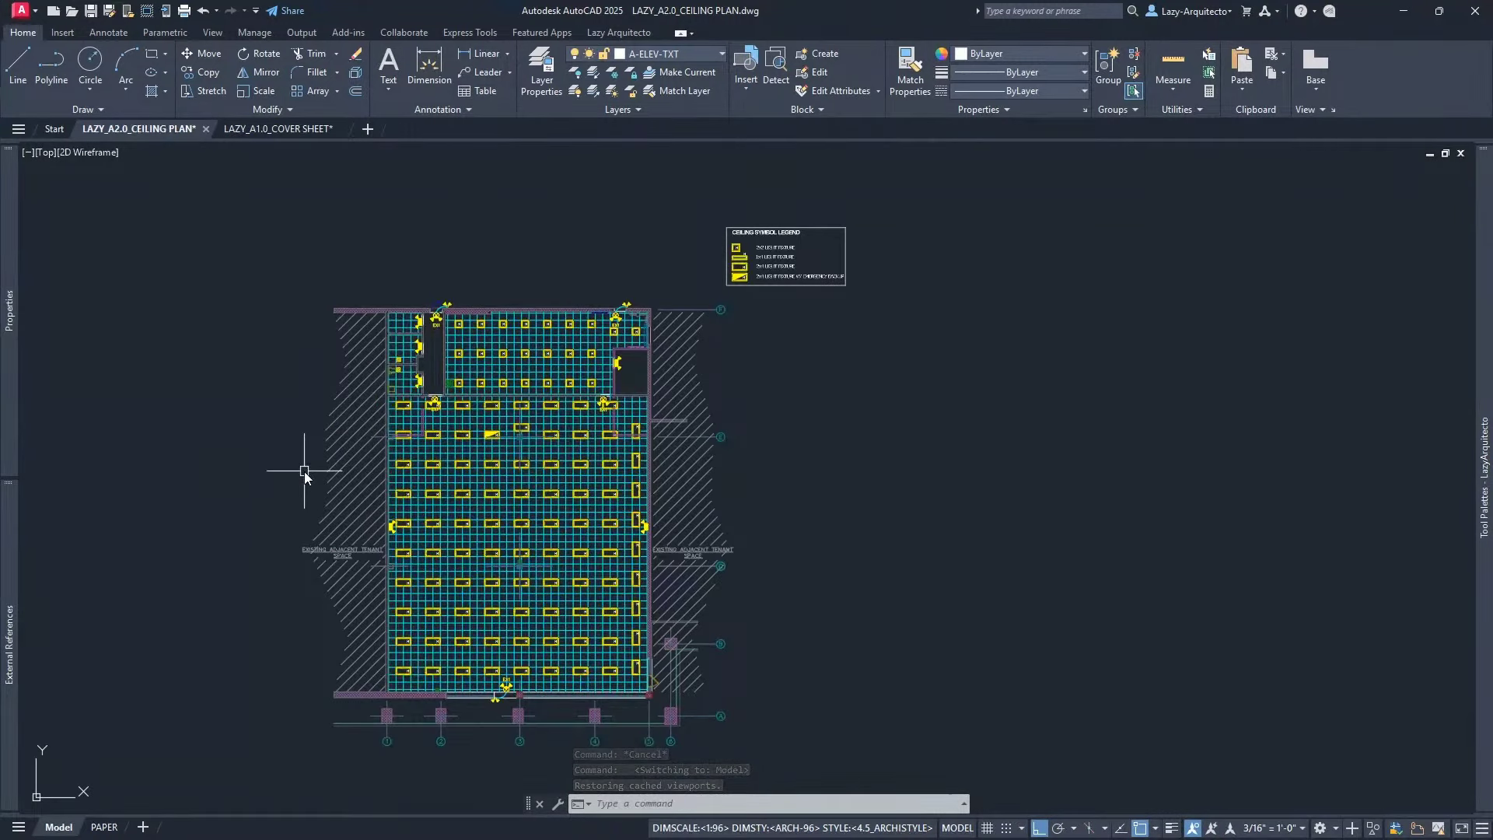
pyautogui.scroll(3, 333, 366)
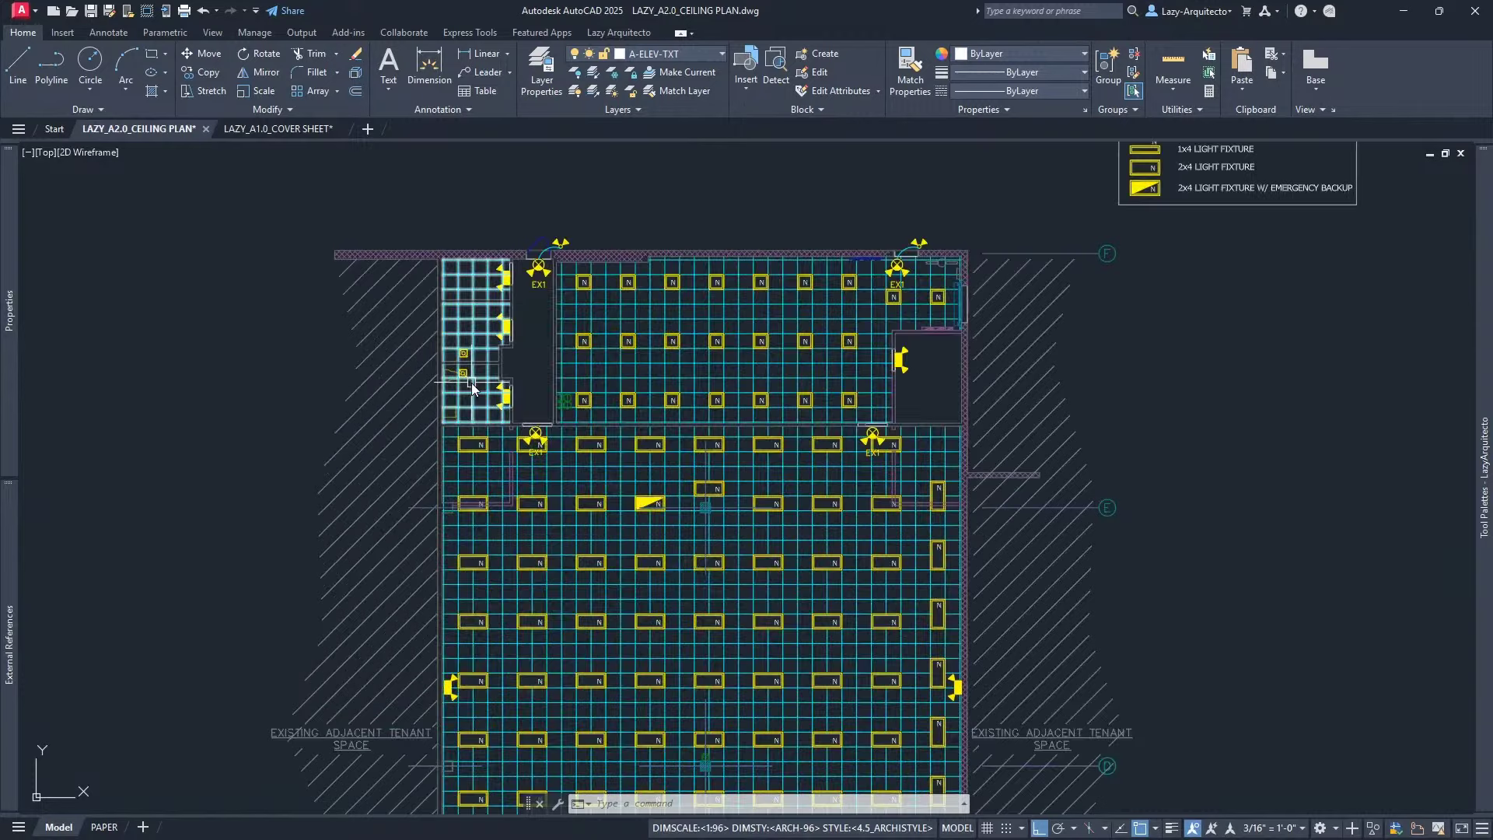
pyautogui.scroll(3, 493, 232)
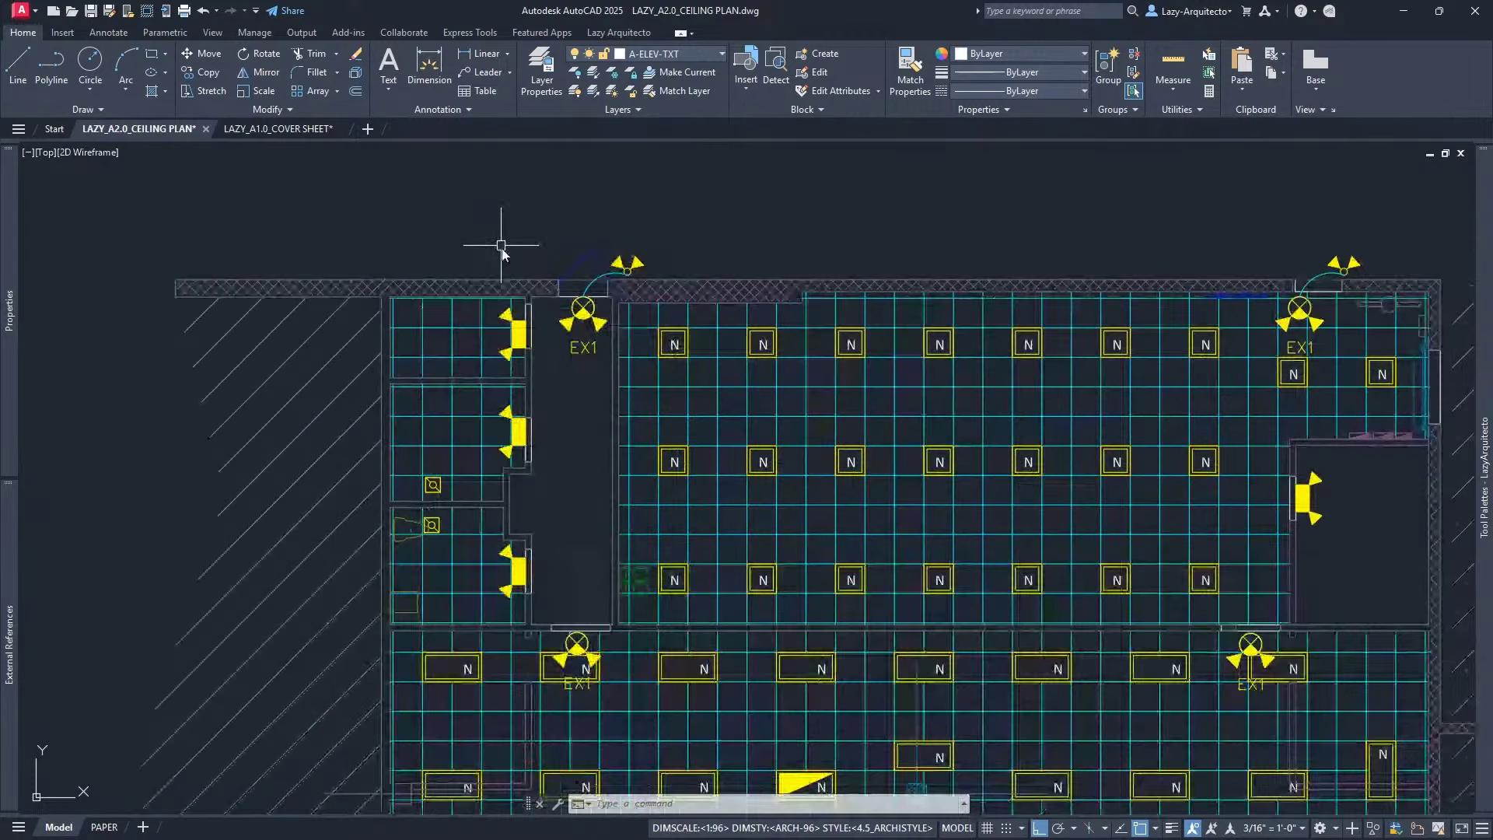
pyautogui.click(520, 327)
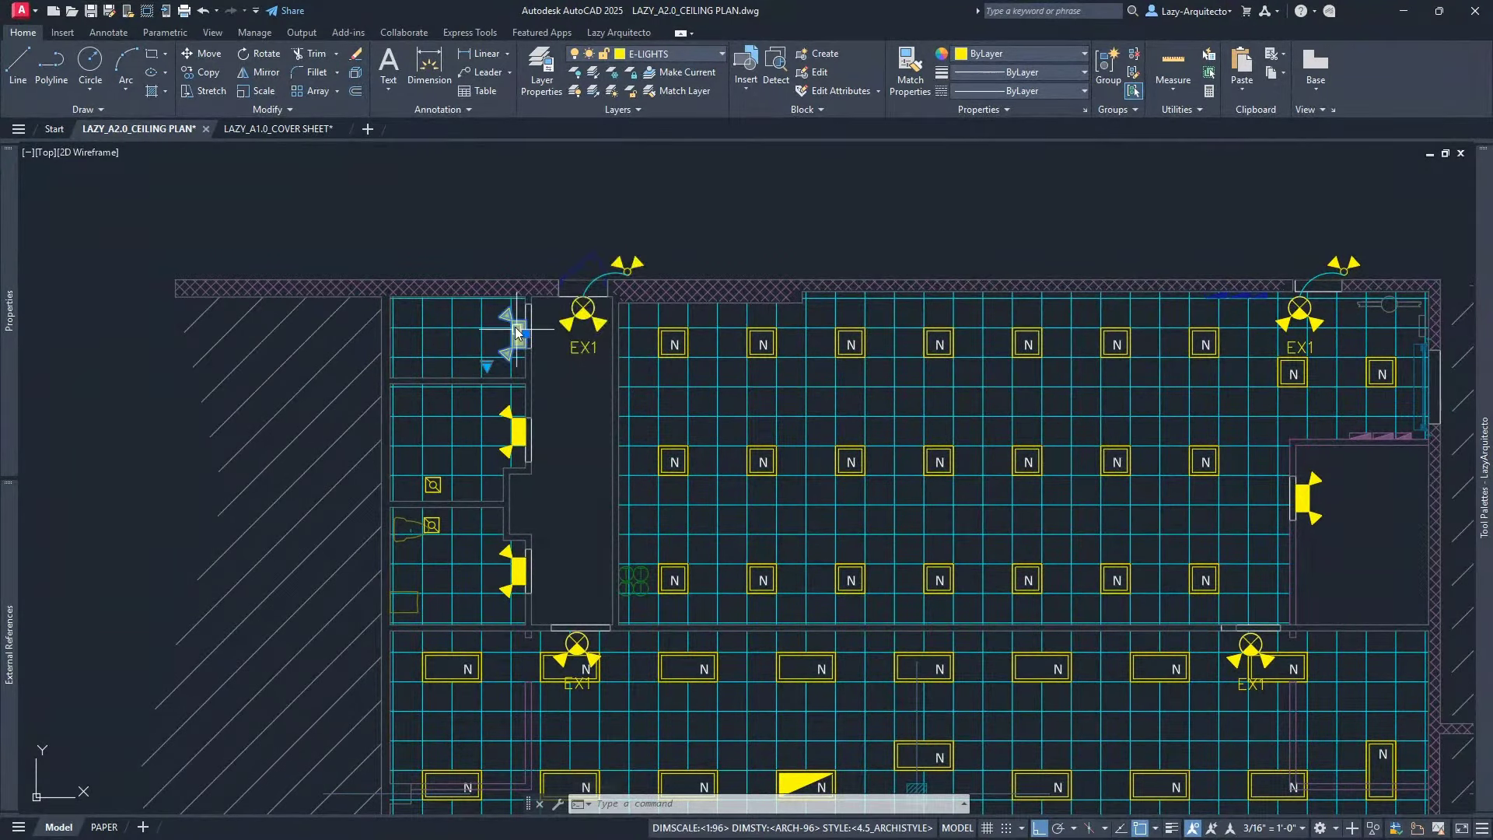
pyautogui.scroll(3, 517, 333)
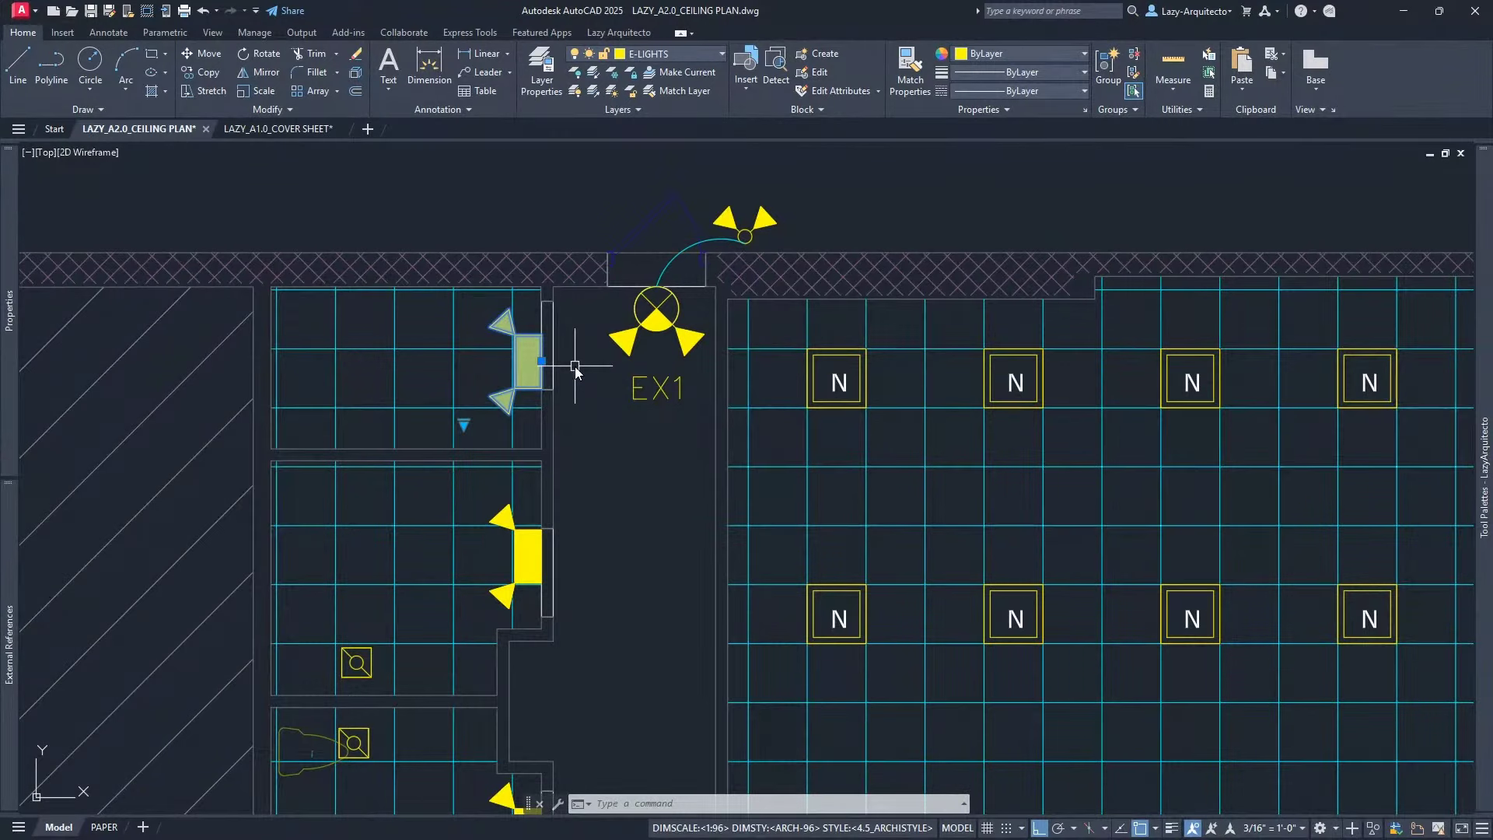
pyautogui.moveTo(533, 342)
pyautogui.rightClick(532, 343)
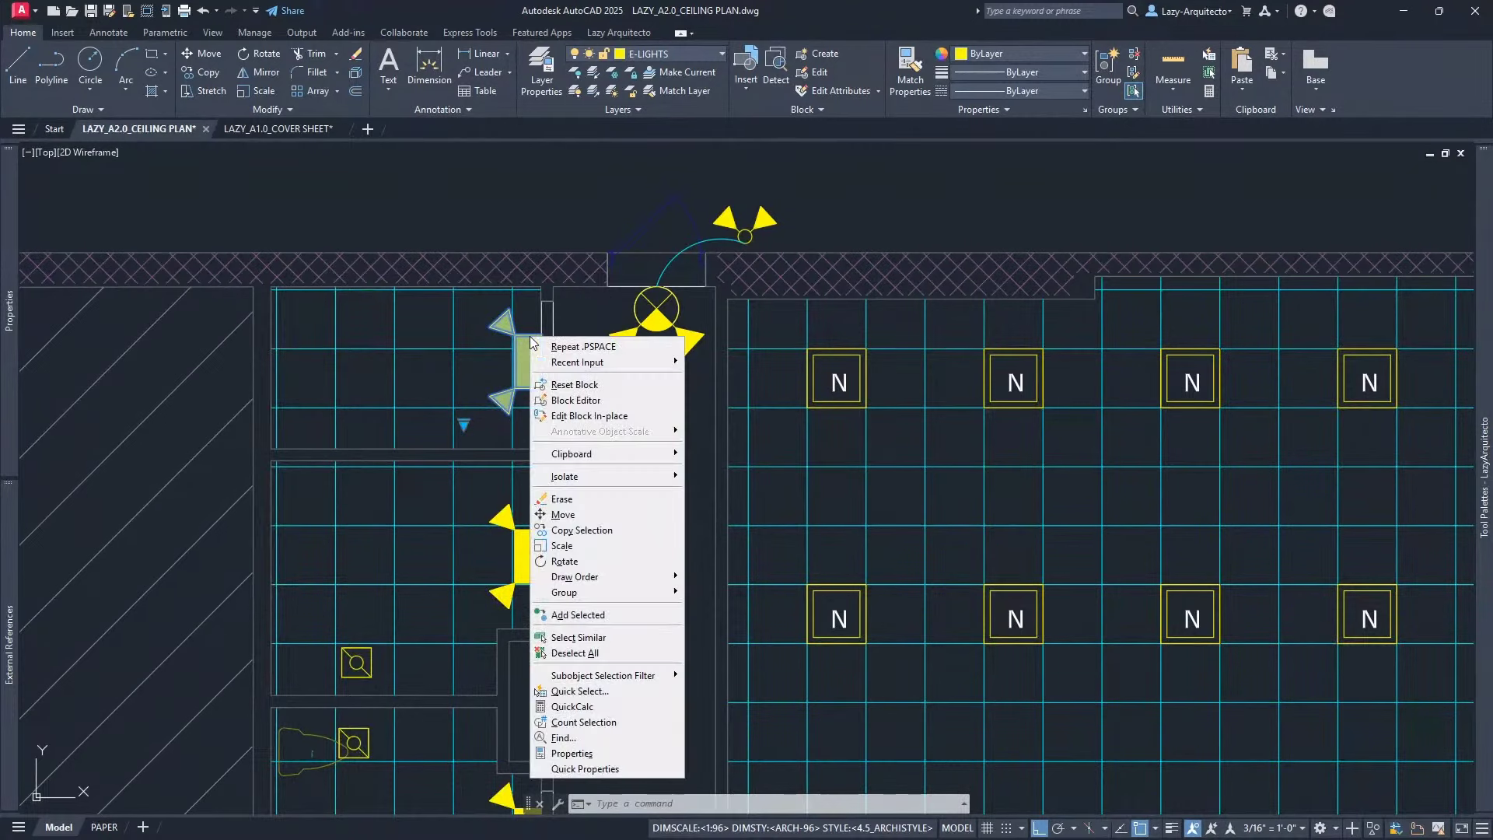
pyautogui.click(582, 403)
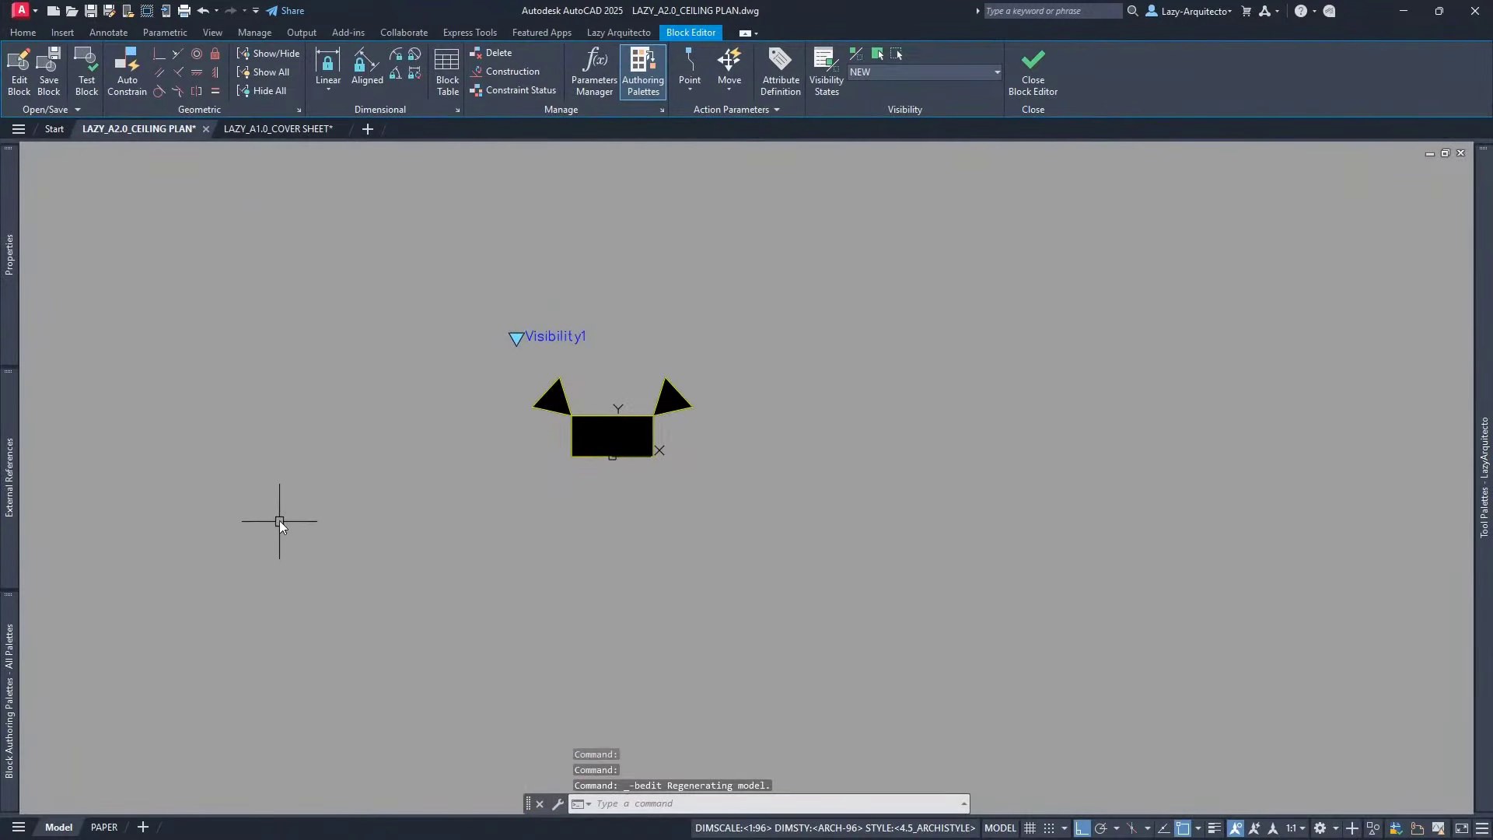
# Make the Emergency_DualHeads block annotative and close the Block Editor, saving the changes
pyautogui.moveTo(12, 270)
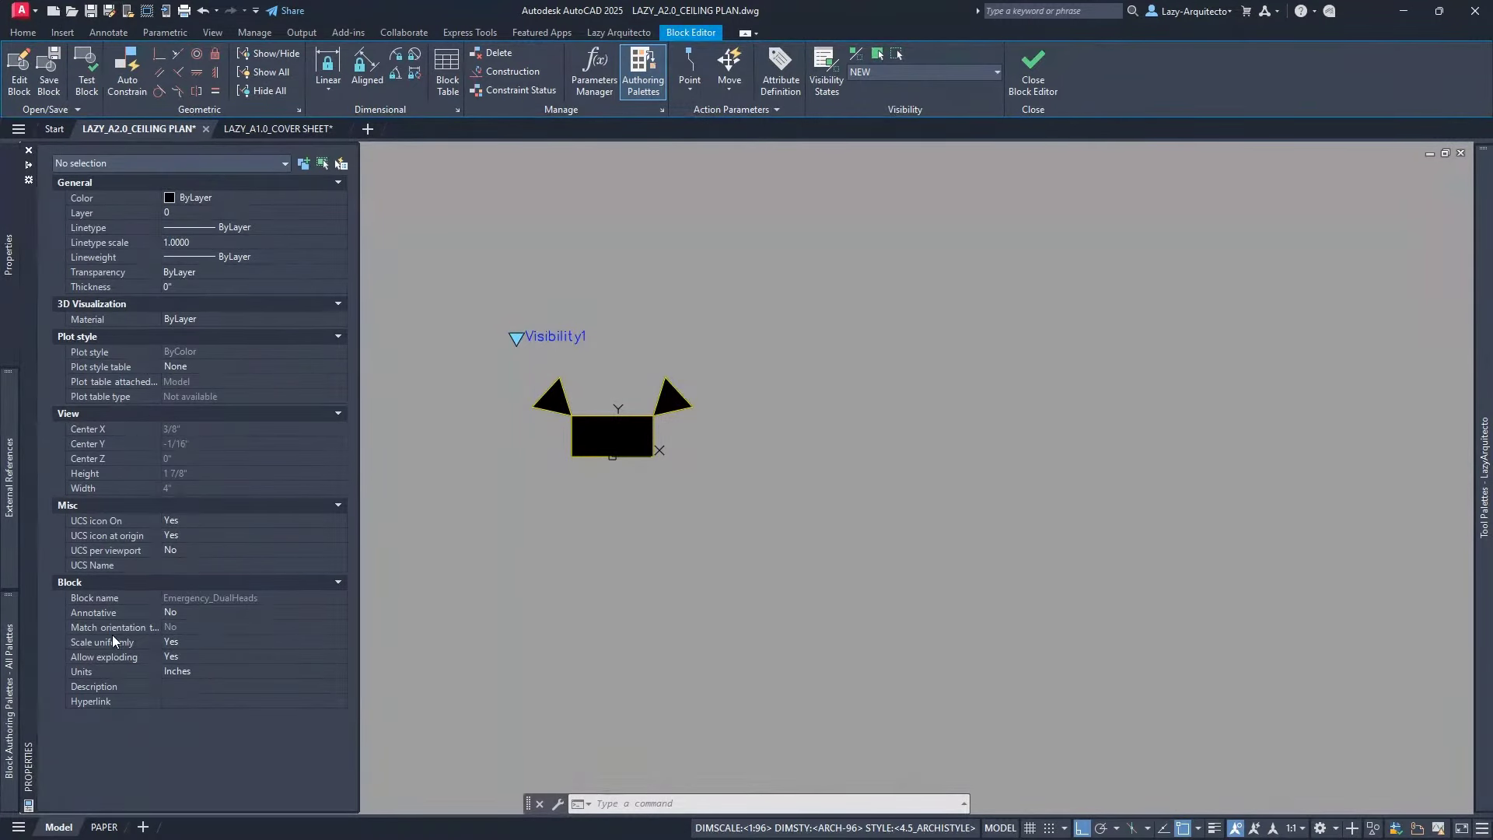
pyautogui.click(191, 614)
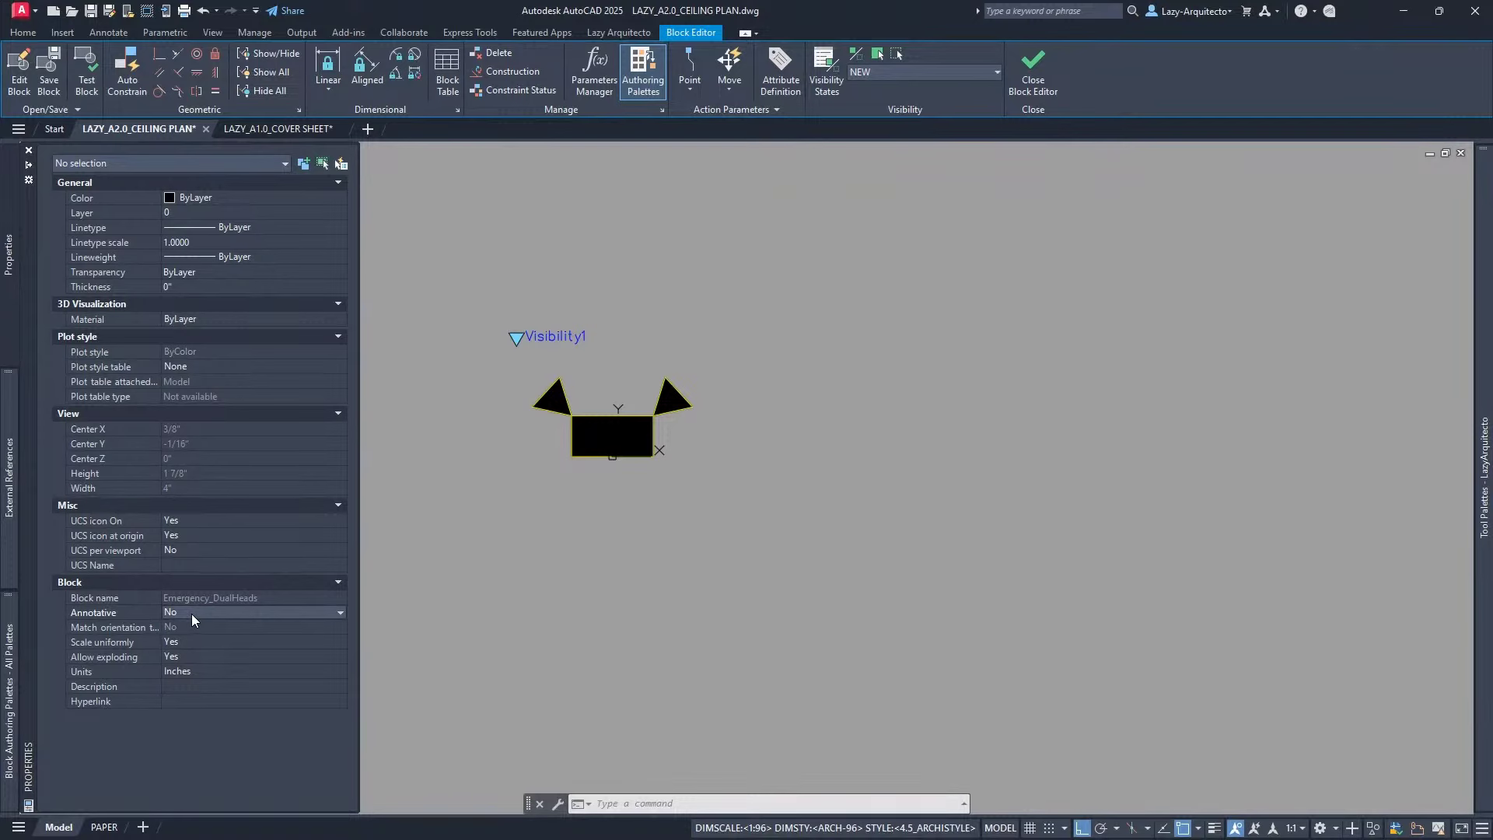
pyautogui.click(191, 614)
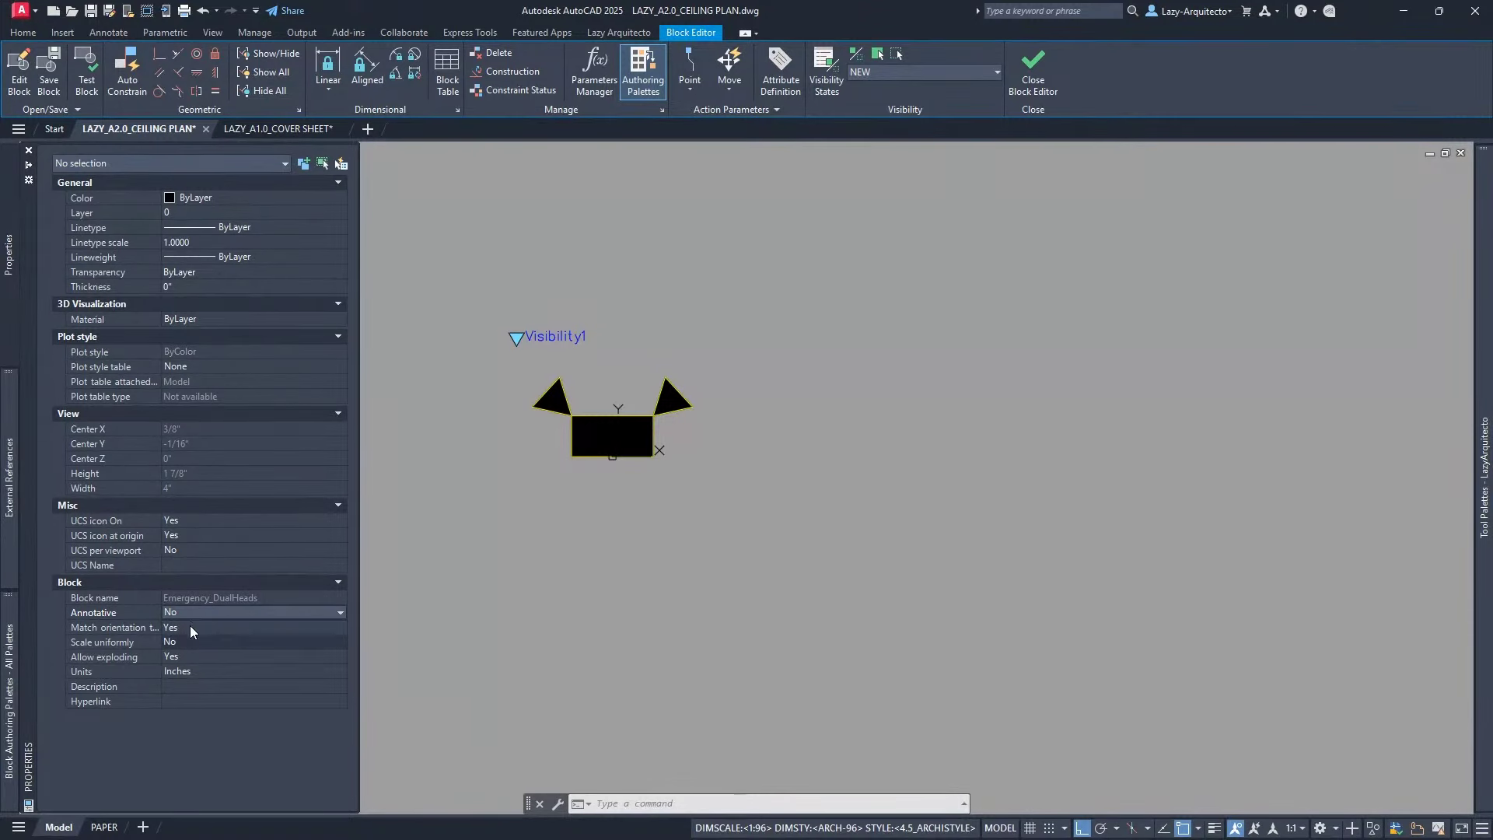
pyautogui.click(190, 627)
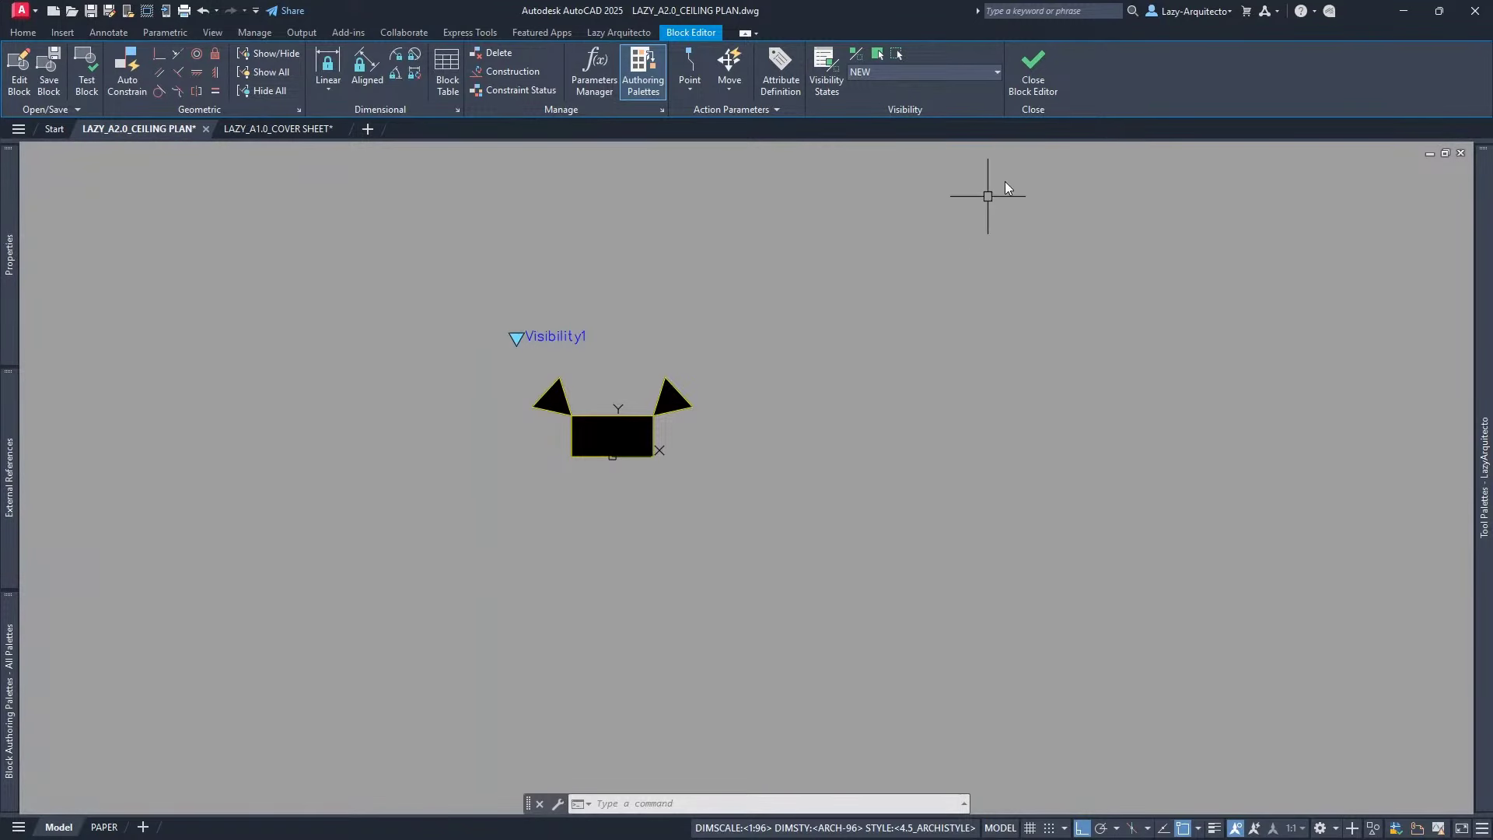
pyautogui.click(1028, 91)
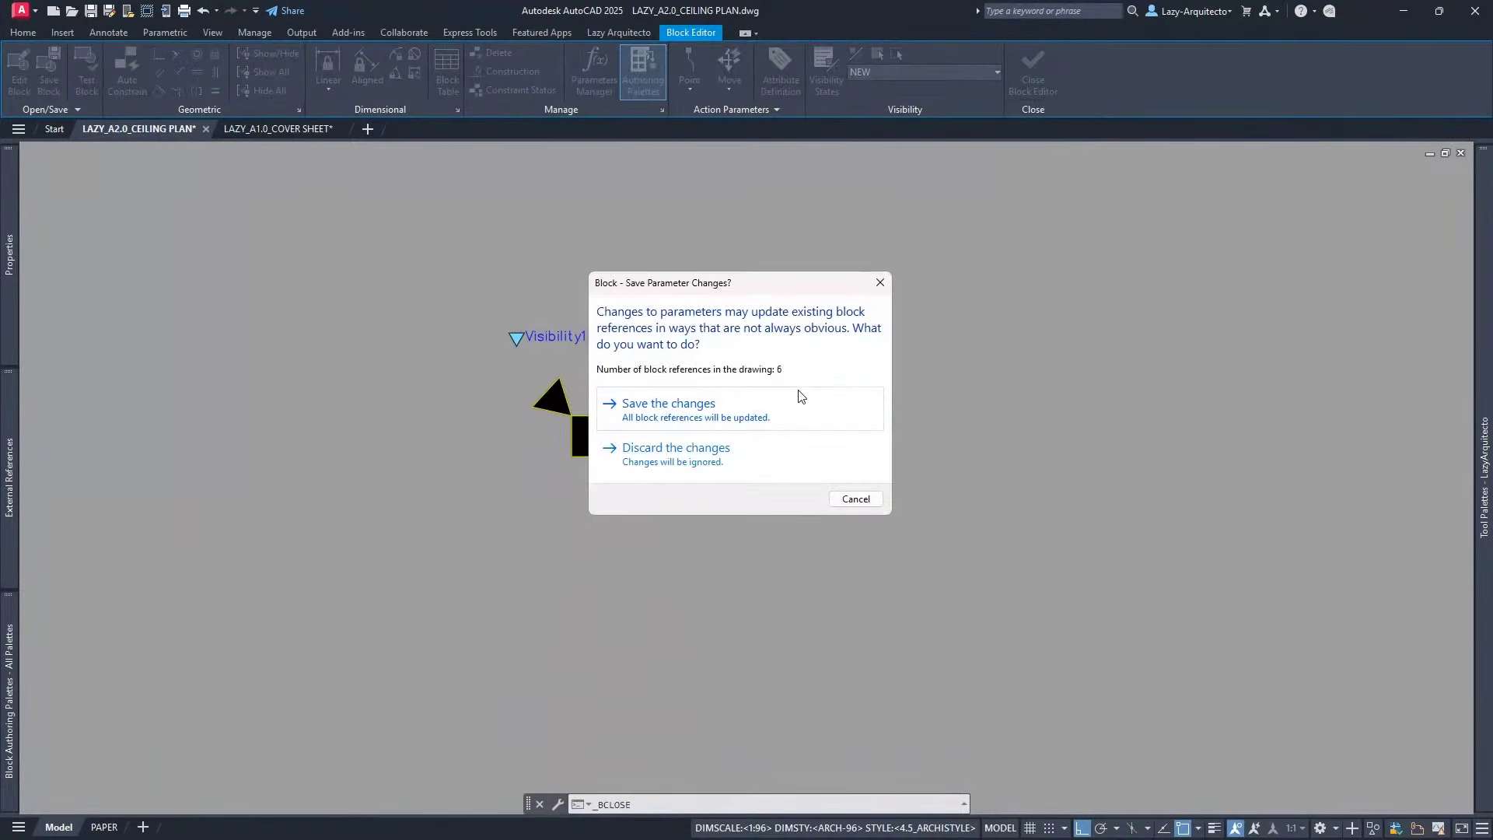
pyautogui.click(774, 411)
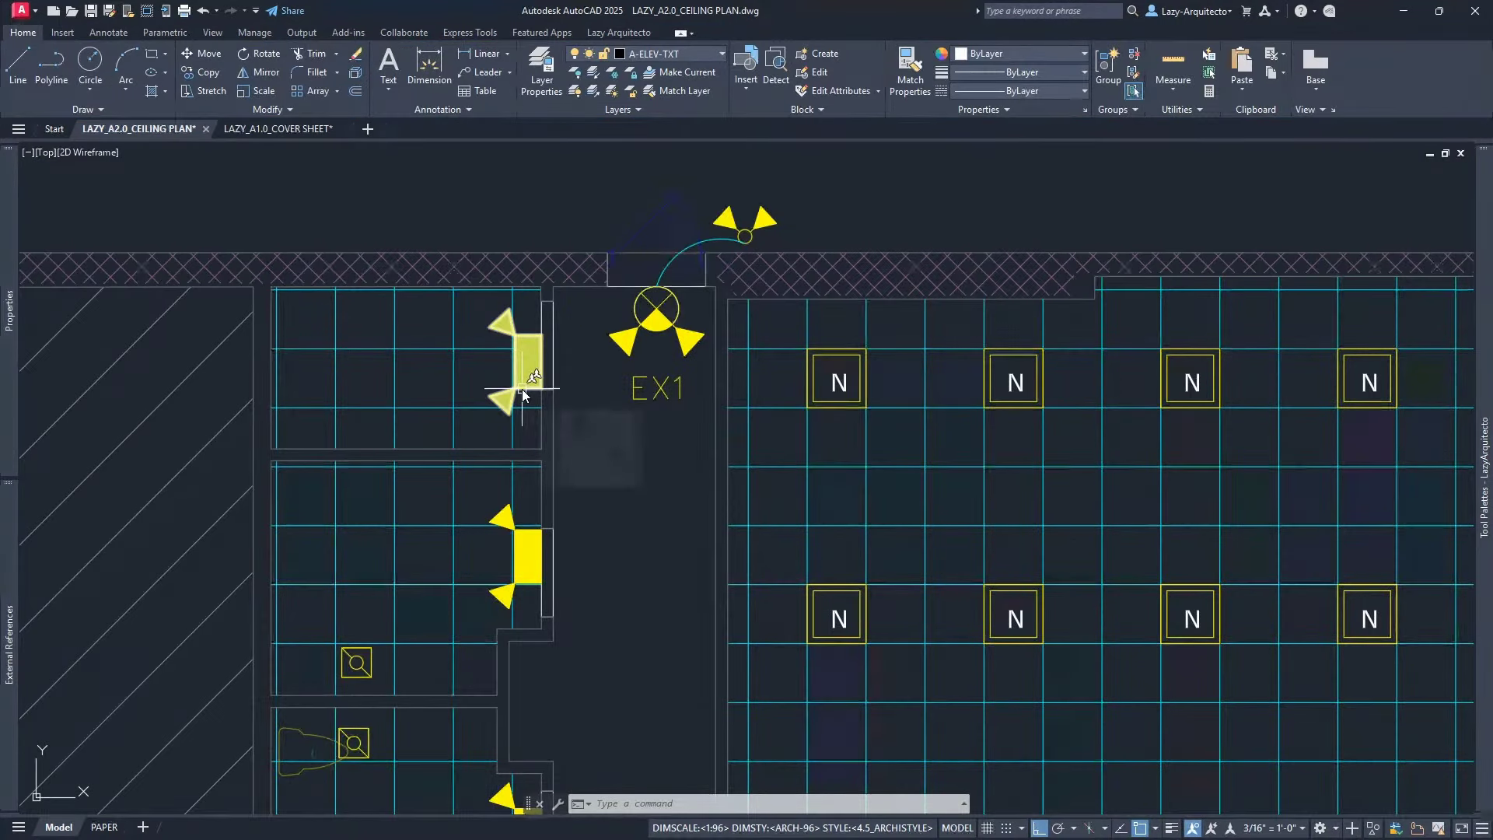
# Check the emergency lights for the annotative marker and open the EX1 exit light block at the northwest door in the Block Editor
pyautogui.moveTo(523, 394)
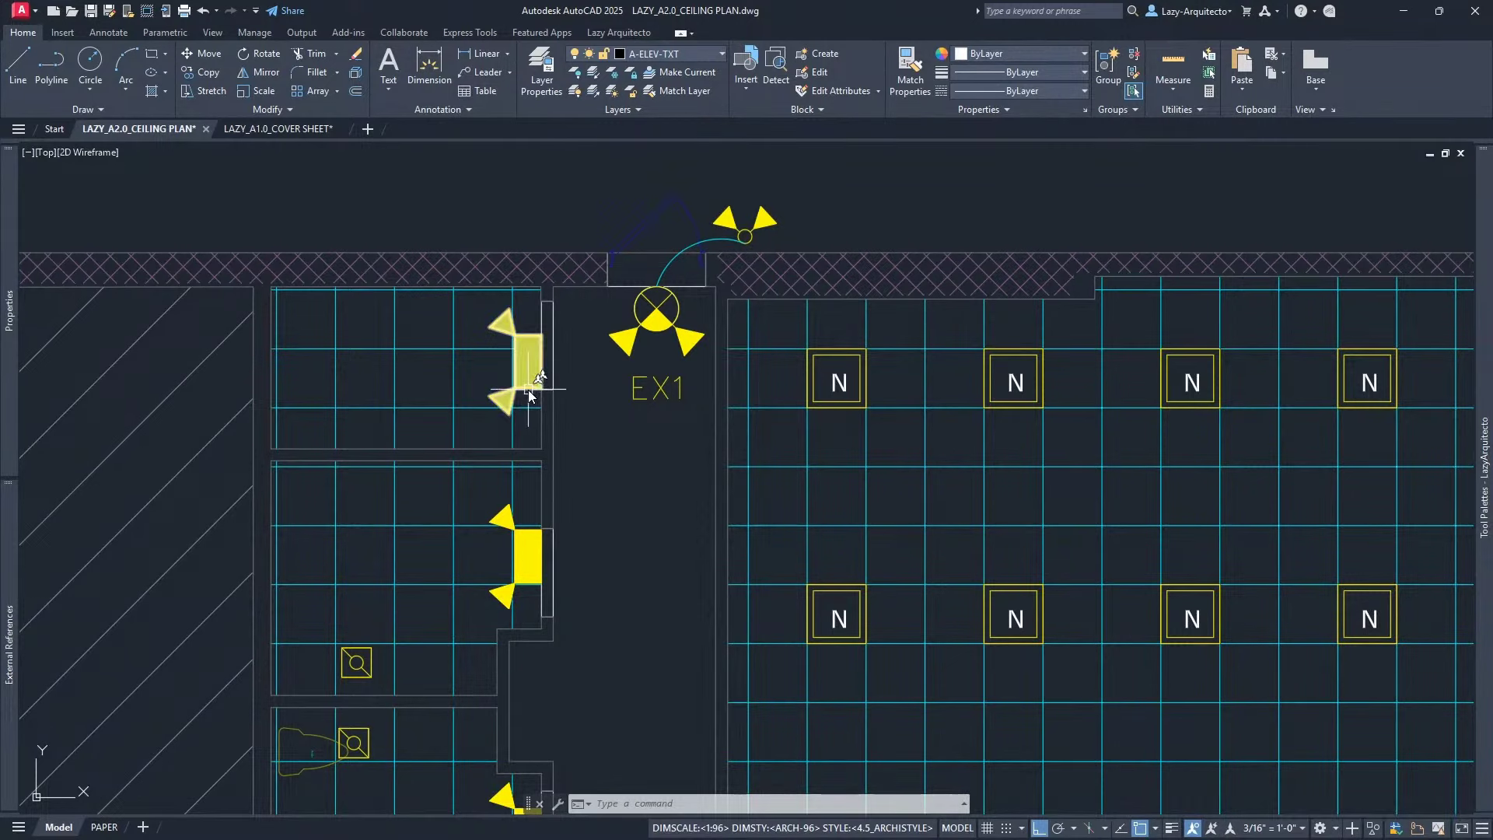
pyautogui.moveTo(528, 396)
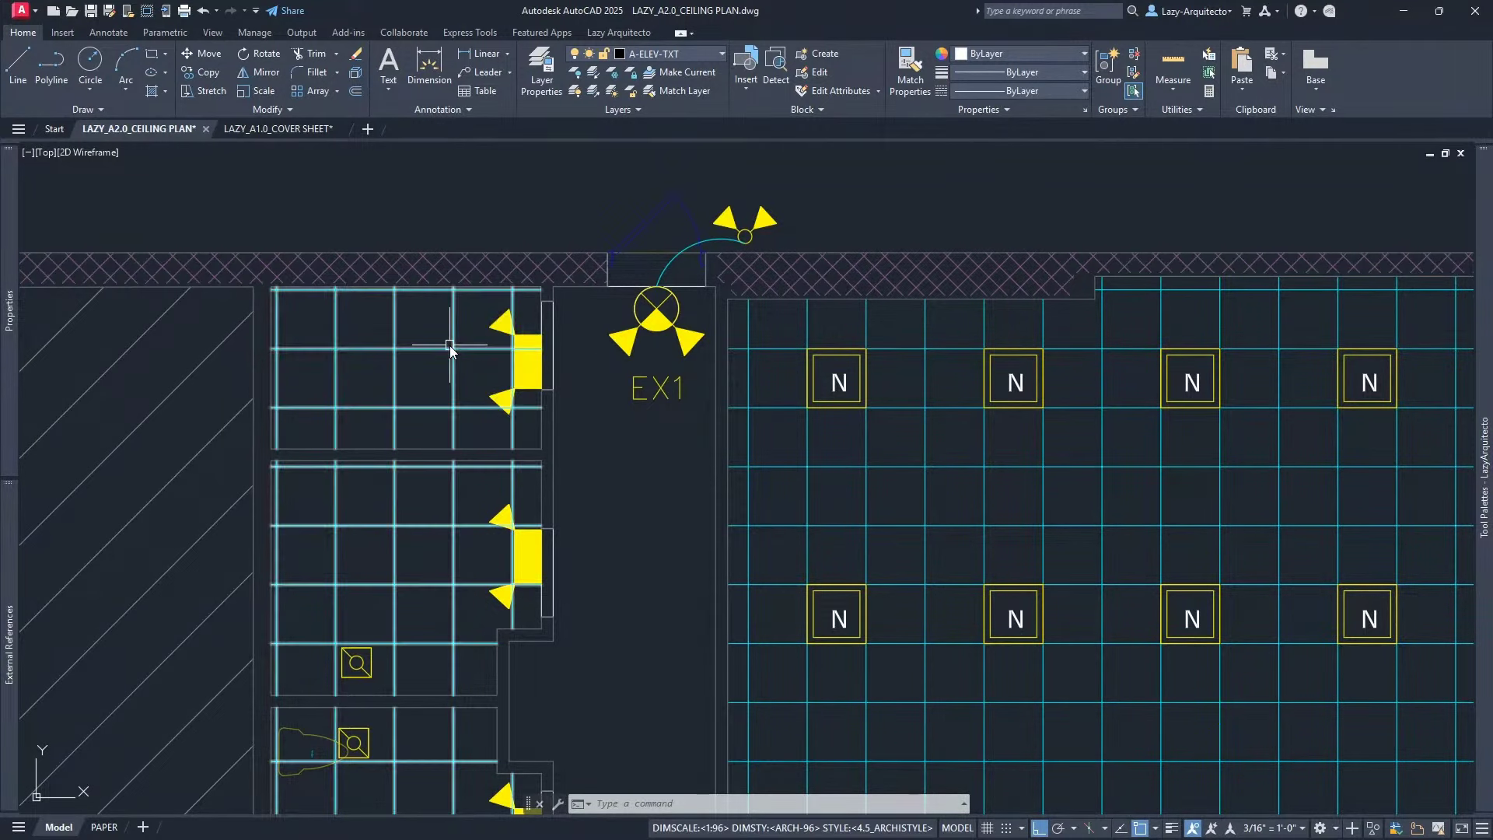
pyautogui.scroll(-3, 450, 348)
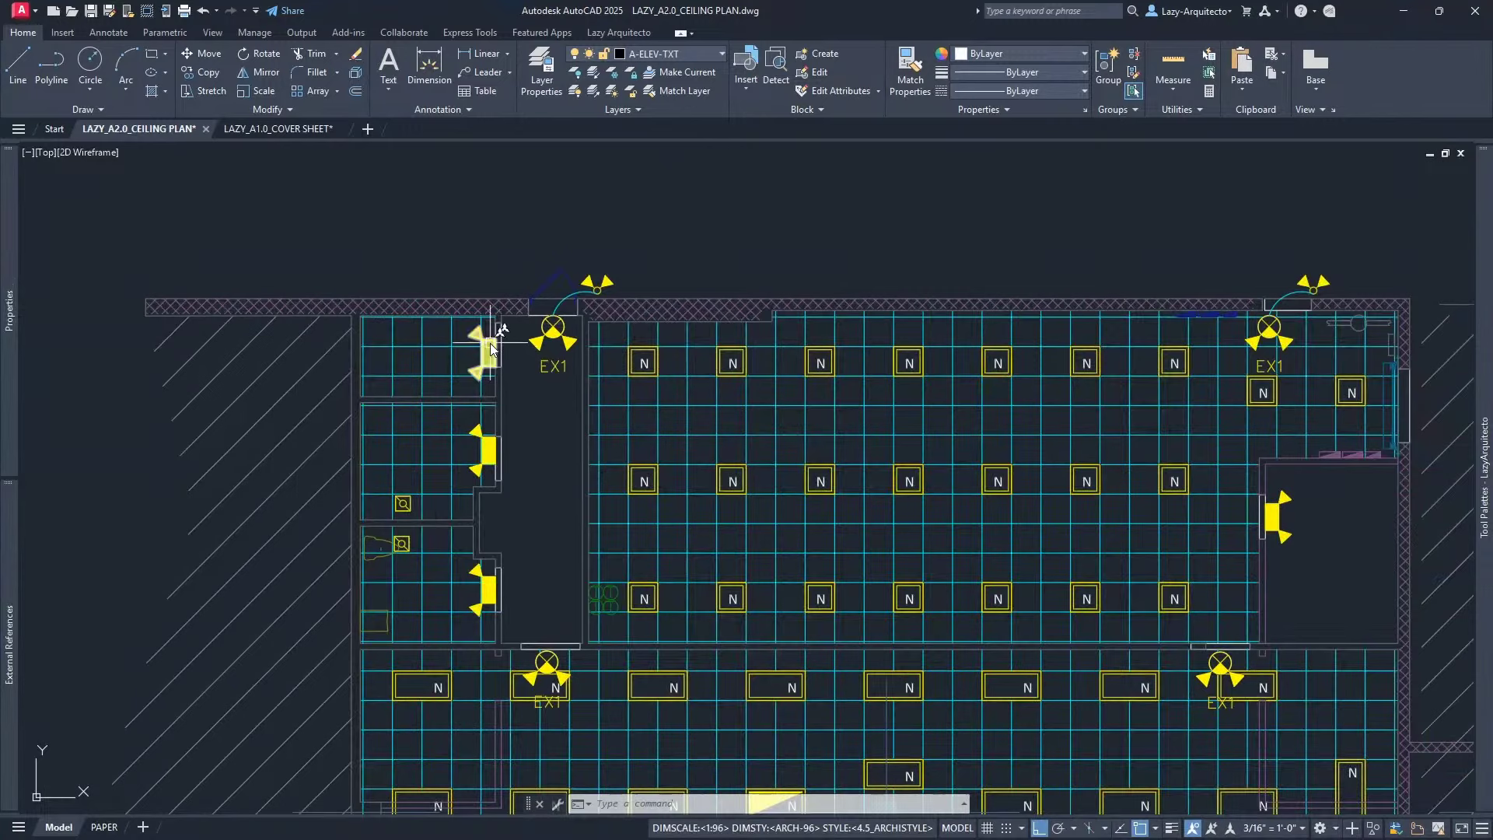
pyautogui.moveTo(491, 594)
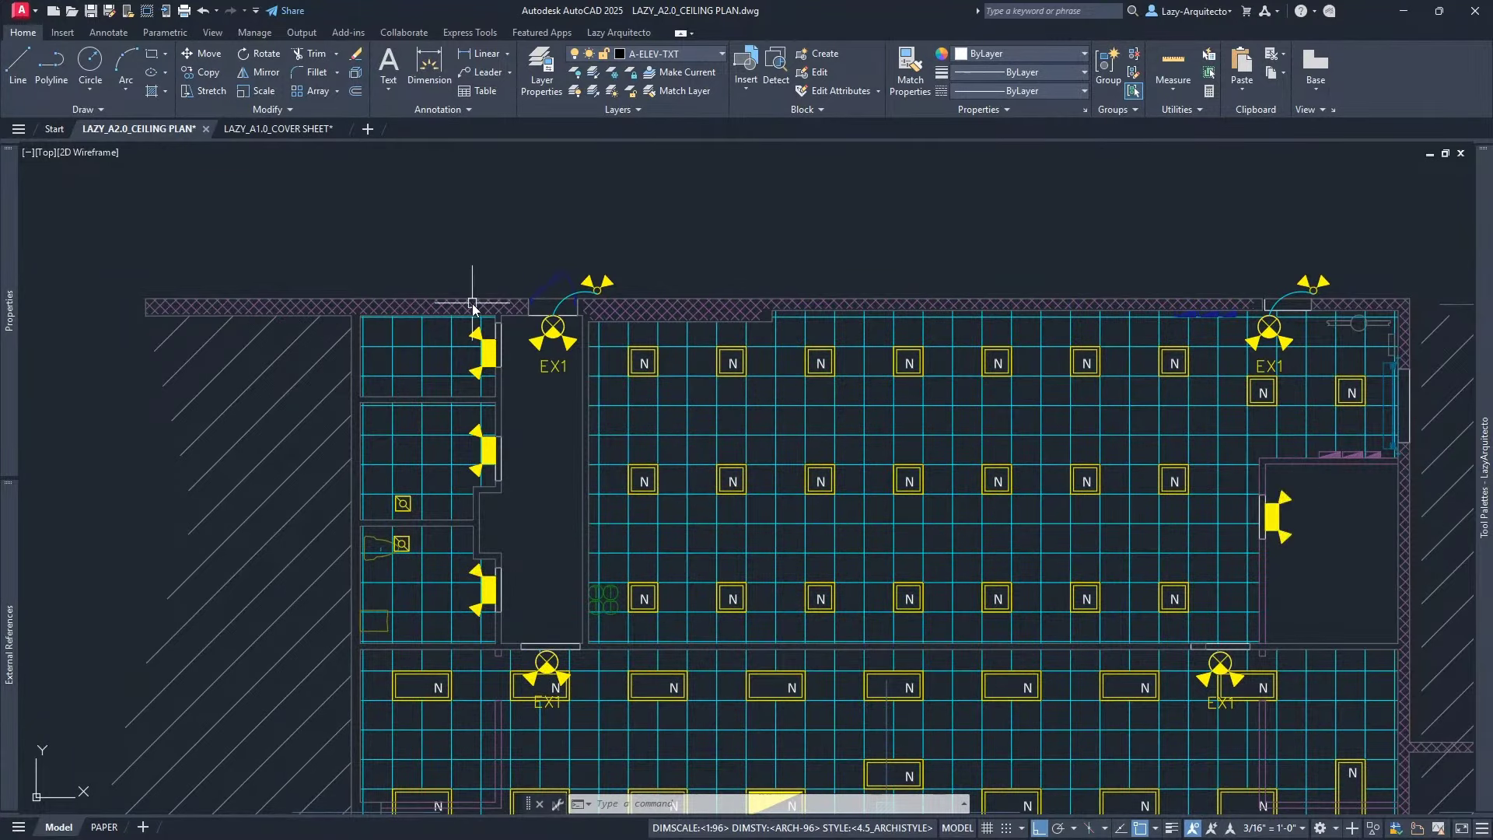
pyautogui.scroll(-3, 466, 281)
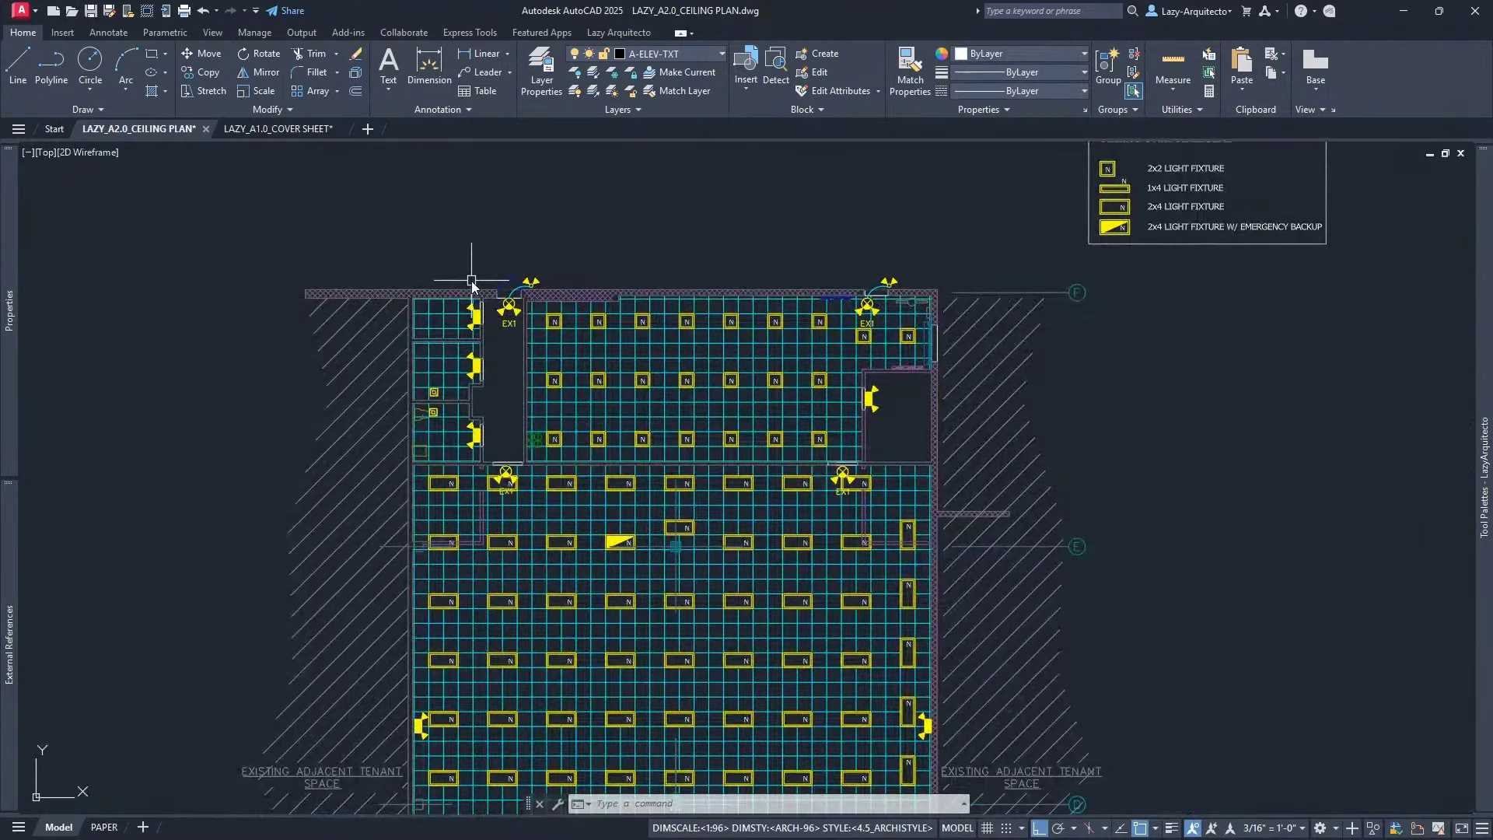
pyautogui.scroll(3, 476, 293)
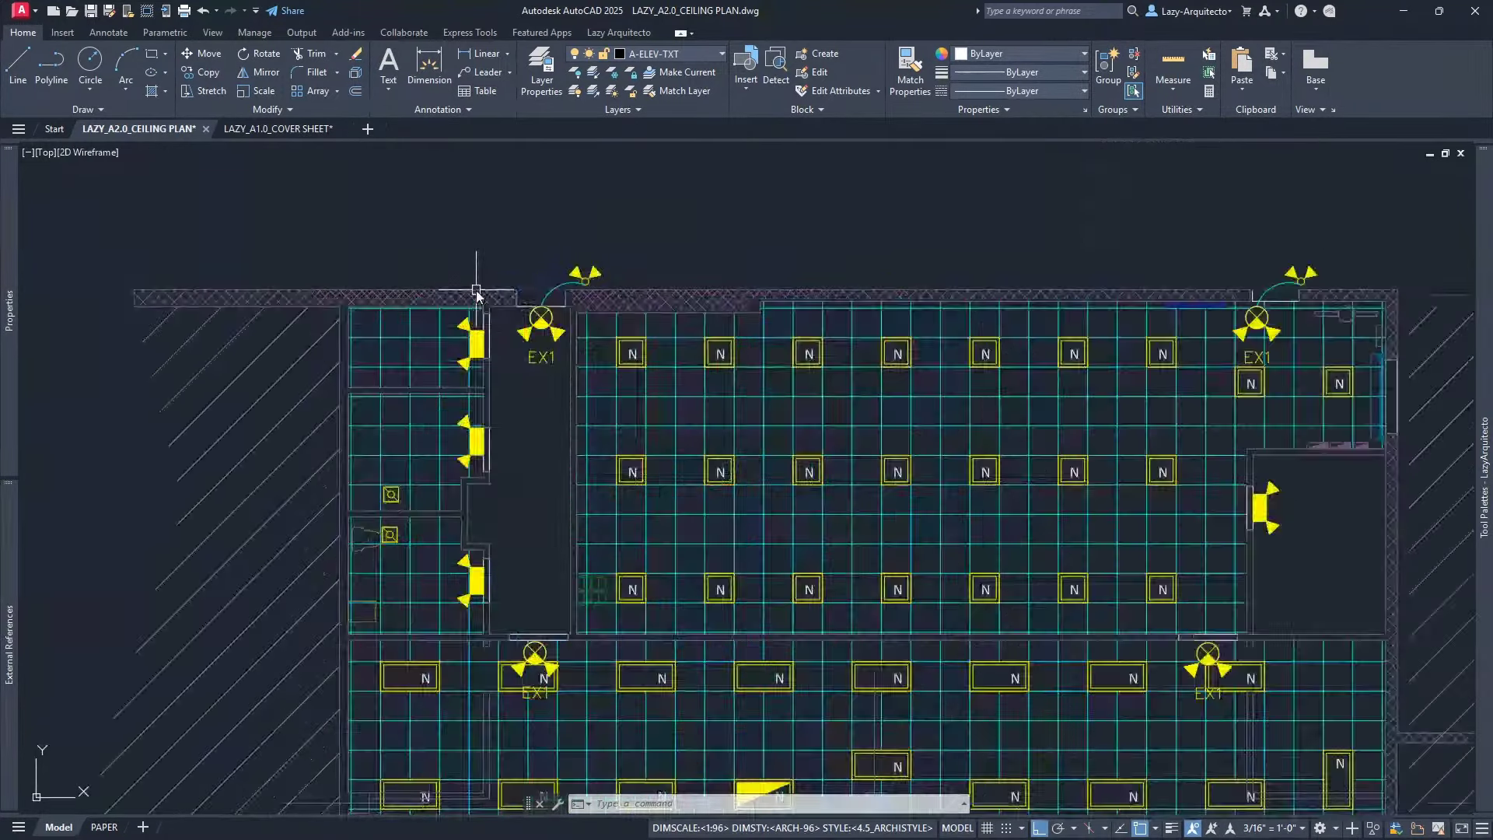
pyautogui.click(538, 335)
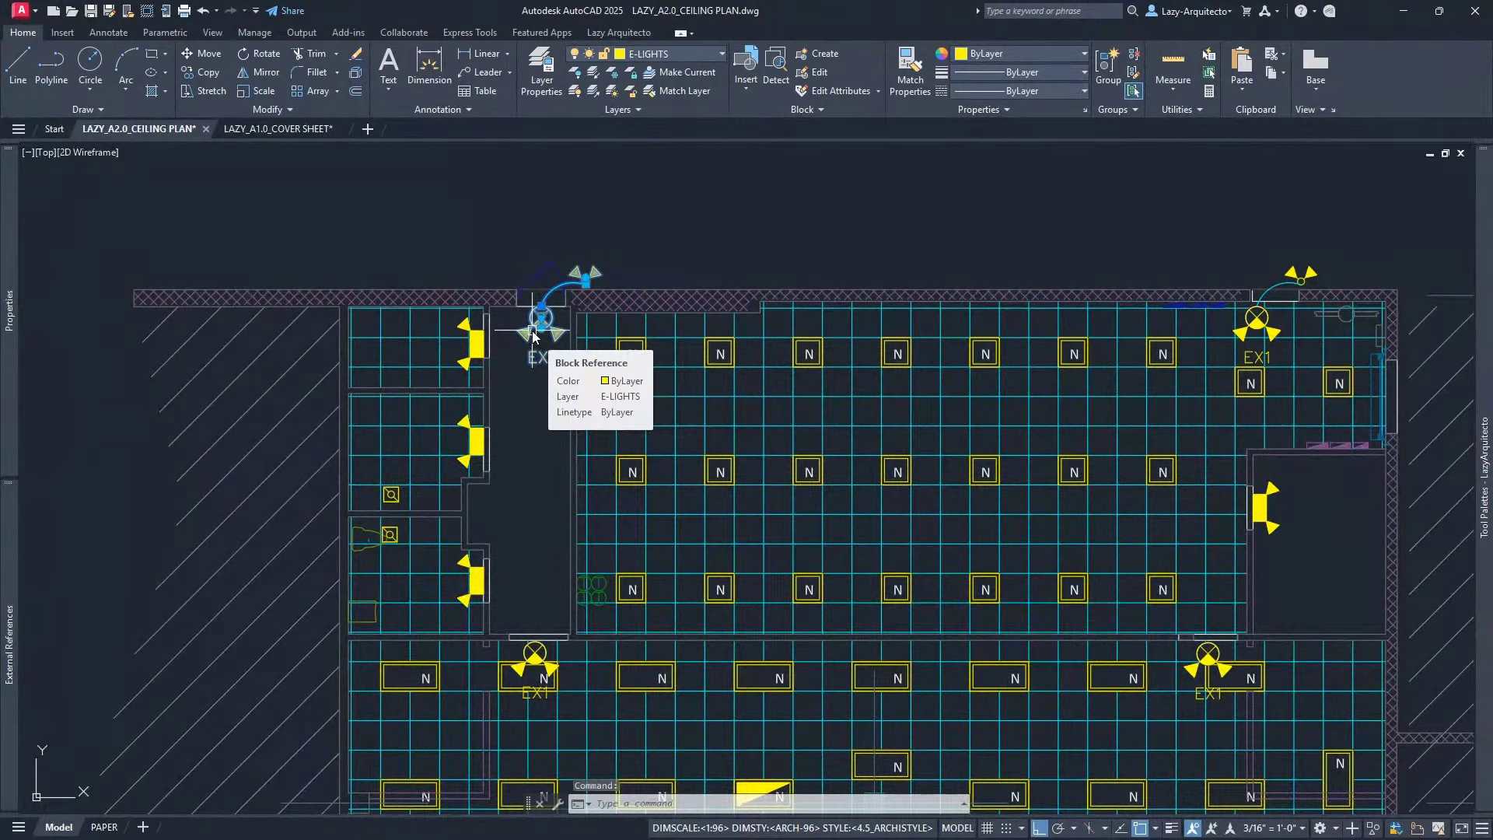
pyautogui.rightClick(534, 335)
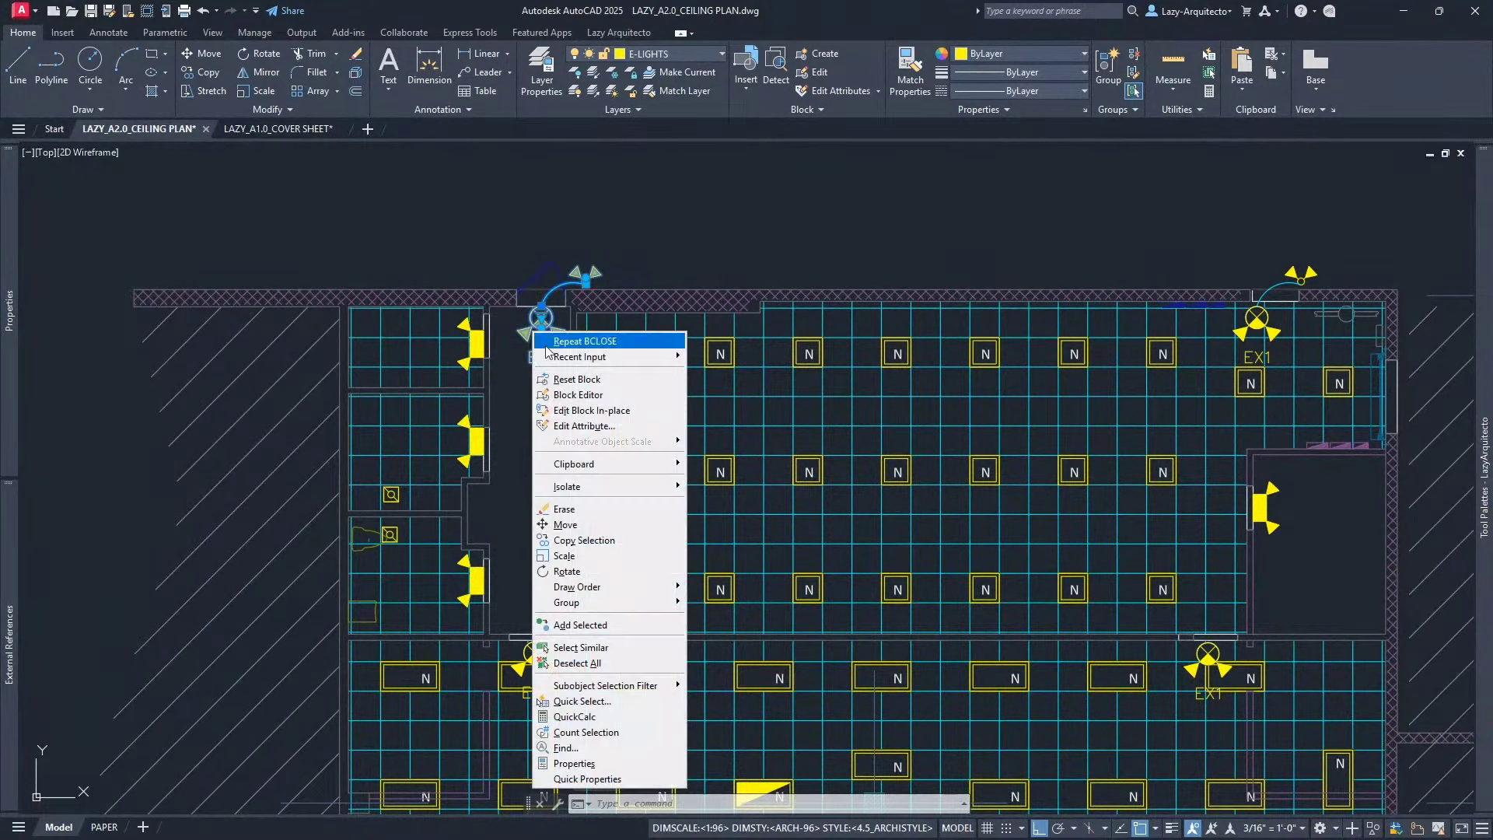
pyautogui.click(591, 386)
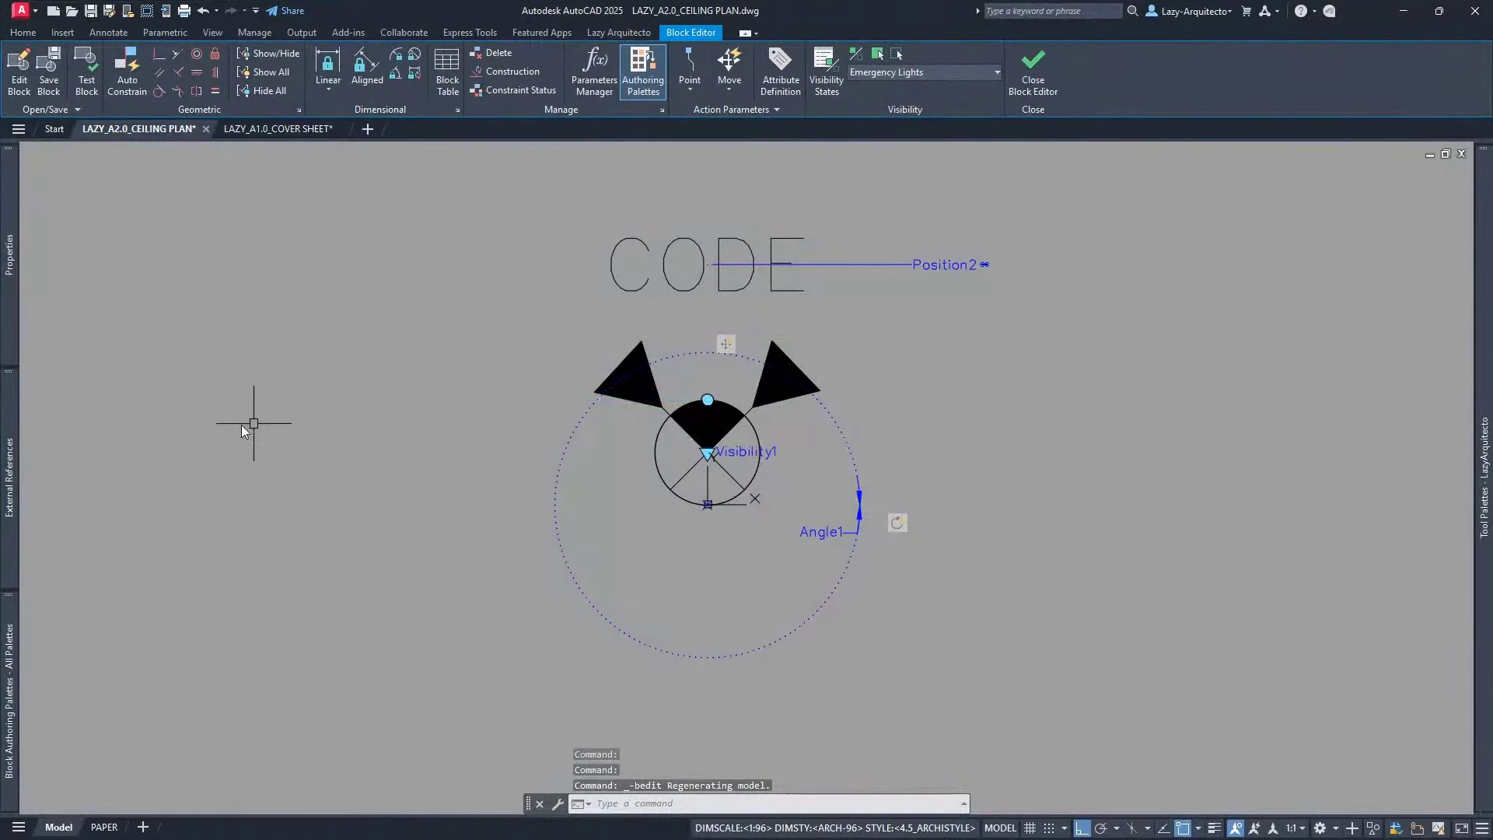
# Set the LIGHT_EXIT block's Annotative property to Yes and save the changes on leaving the Block Editor
pyautogui.moveTo(11, 311)
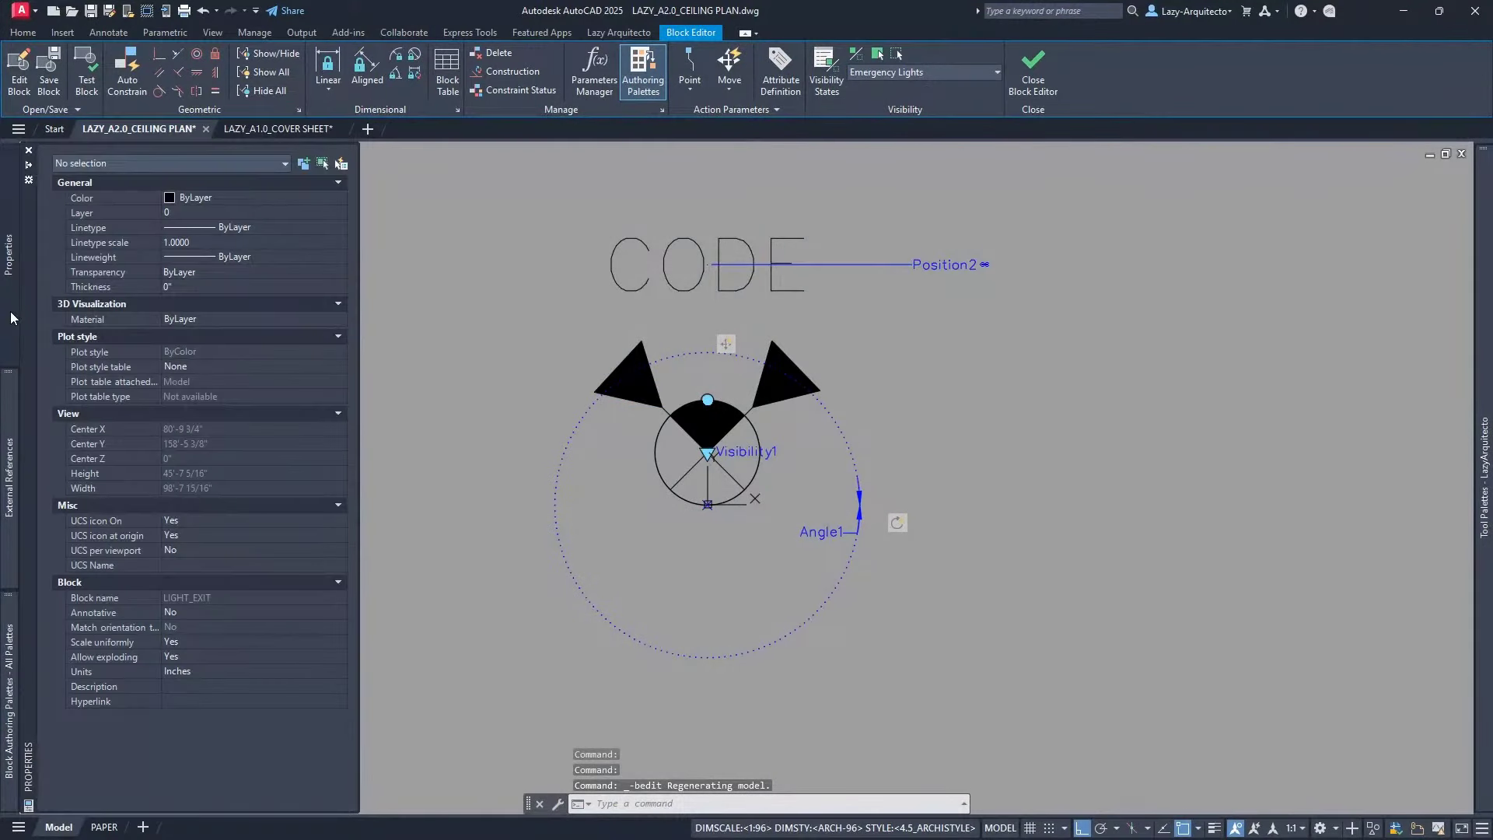
pyautogui.click(184, 614)
pyautogui.click(183, 615)
pyautogui.click(183, 628)
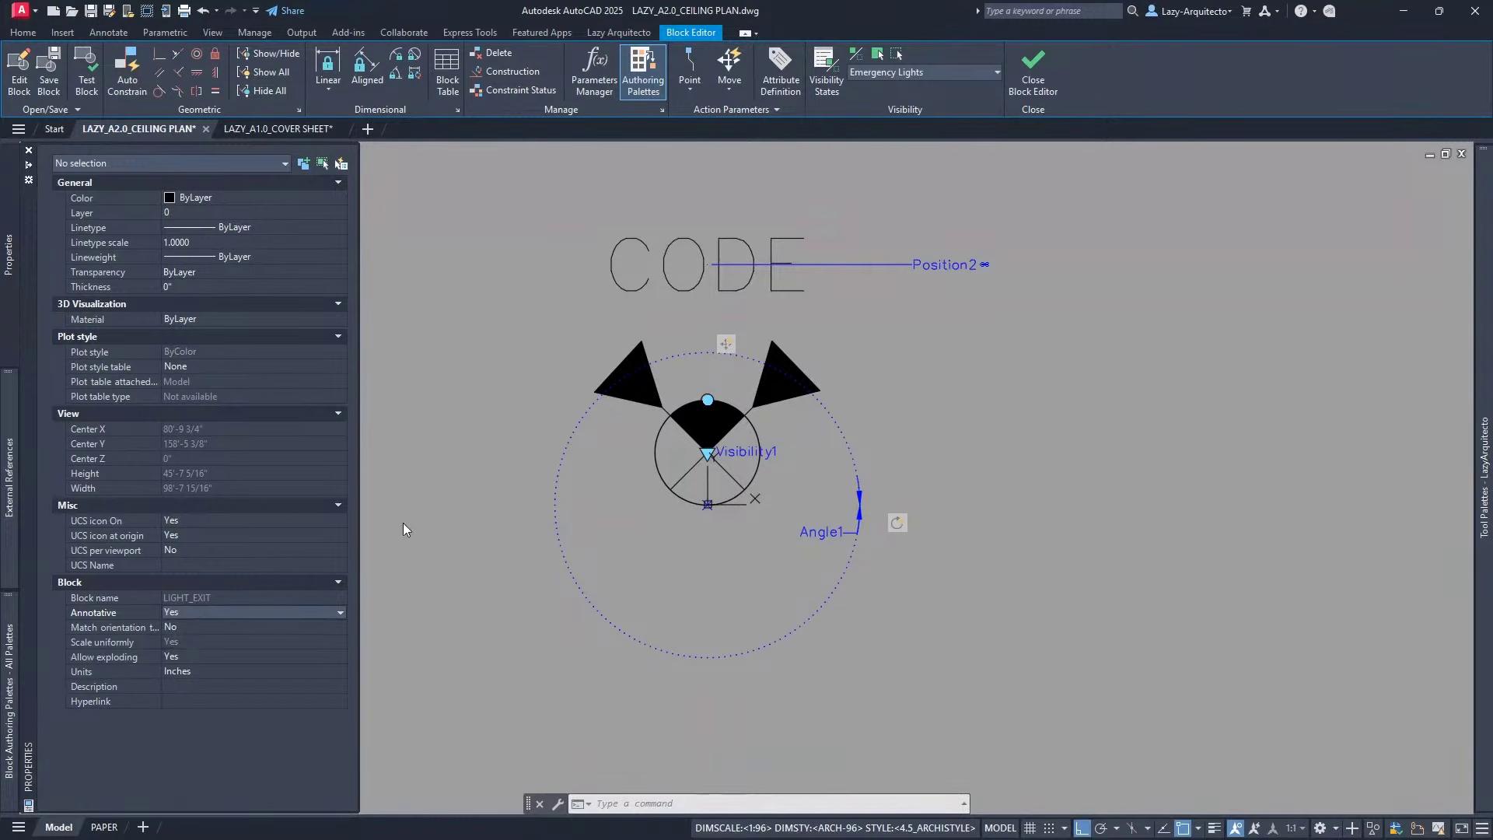
pyautogui.click(1034, 73)
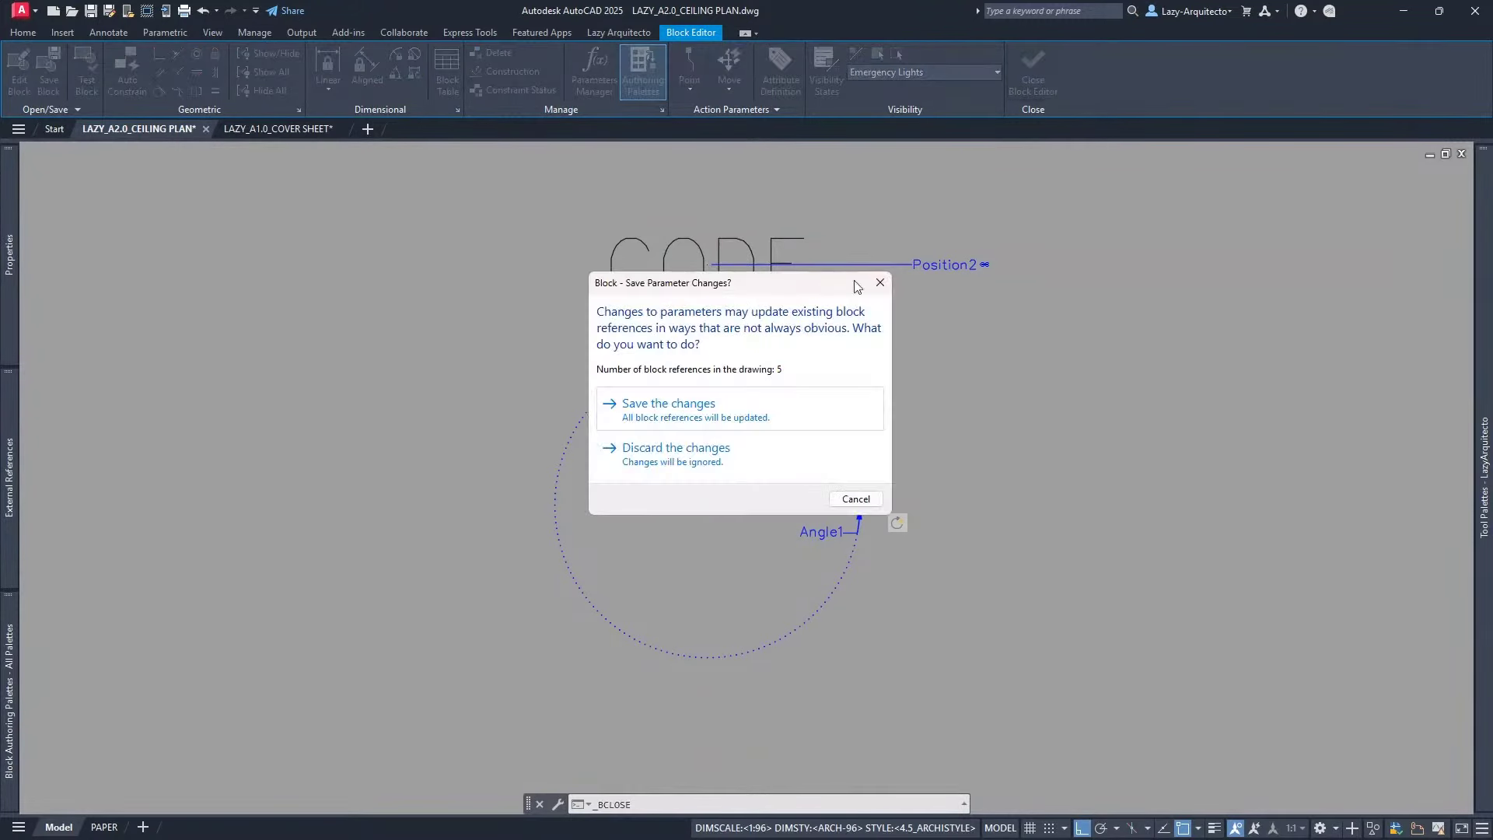
pyautogui.click(702, 404)
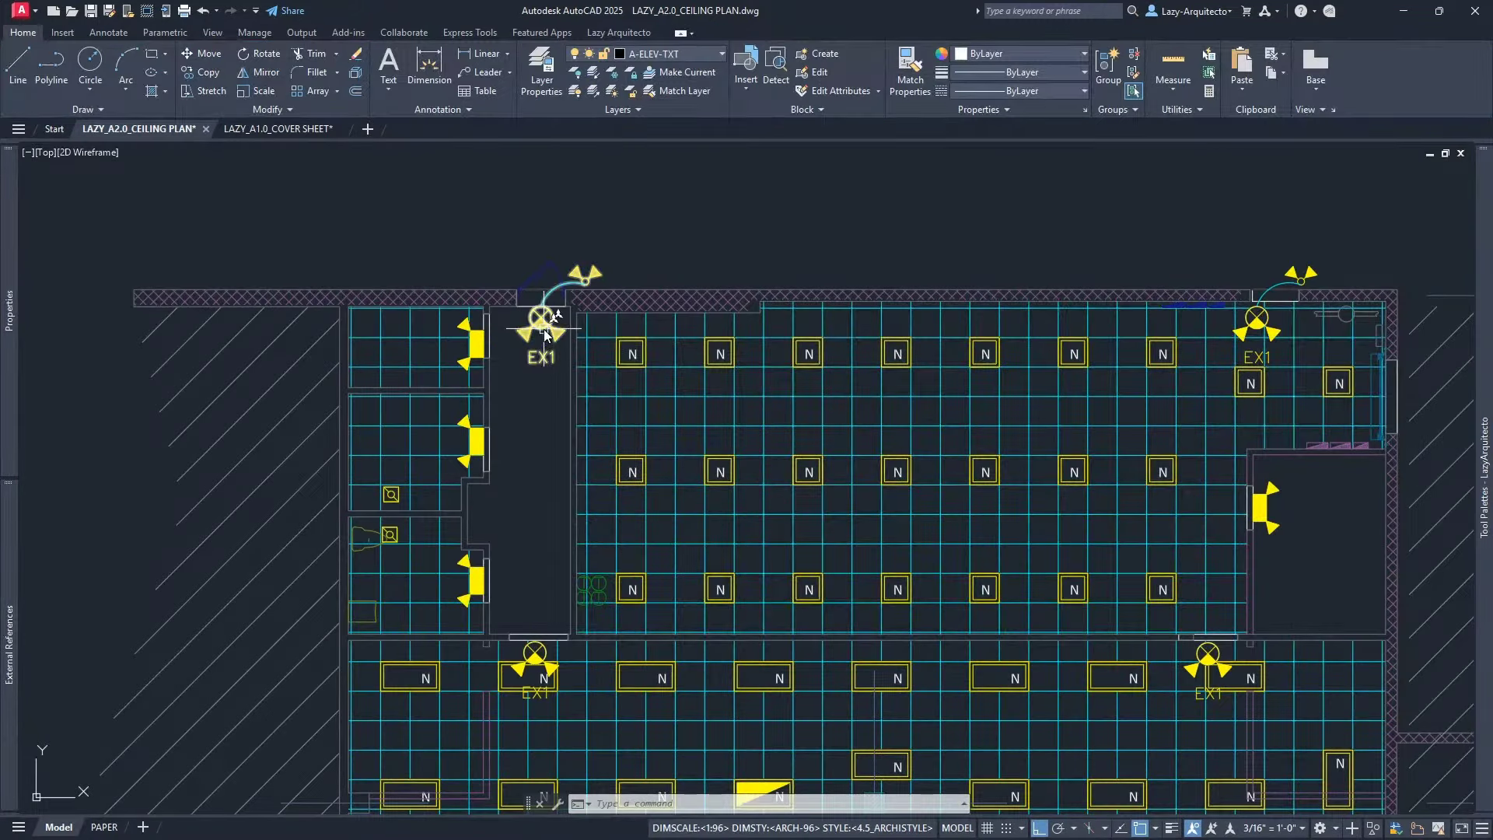
# Inspect the exit lights along the north wall for annotative behaviour and the northwest one's scale representations
pyautogui.moveTo(546, 335)
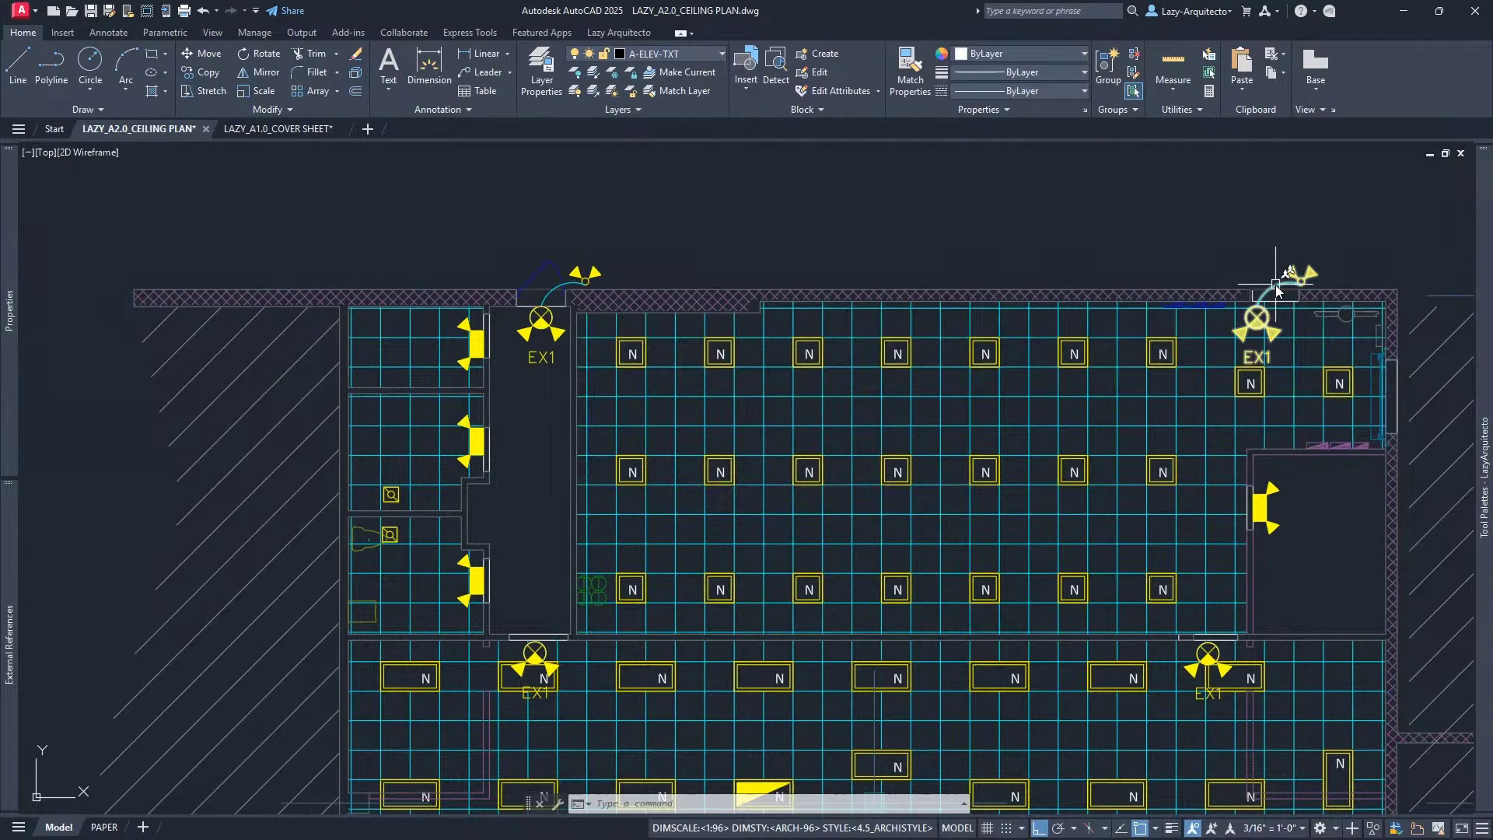
pyautogui.click(542, 358)
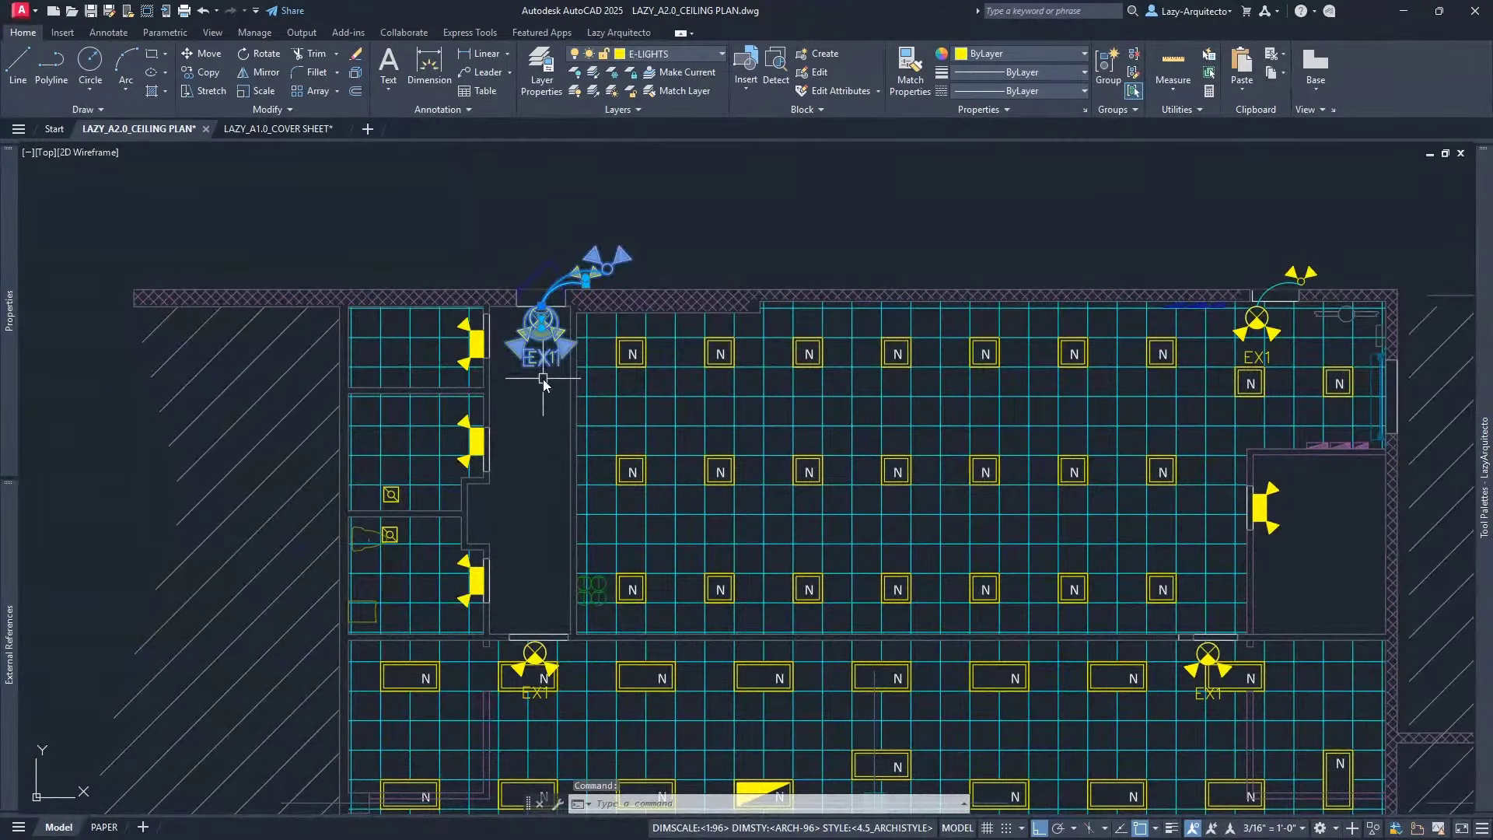
pyautogui.press('Escape')
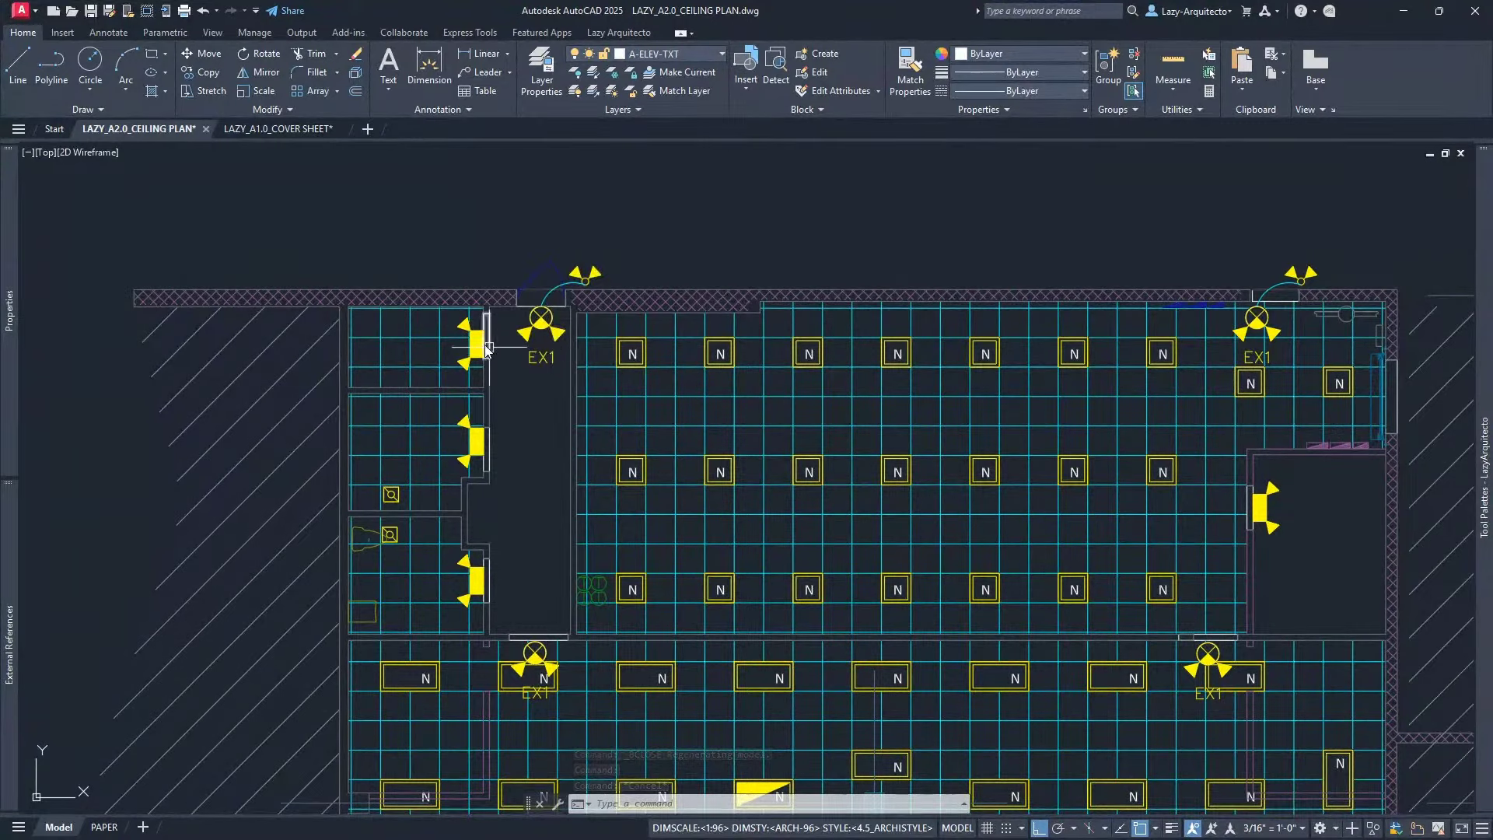
# Save the ceiling plan drawing and reload its modified reference in the LAZY_A1.0_COVER SHEET drawing
pyautogui.scroll(-3, 398, 295)
pyautogui.scroll(-3, 651, 239)
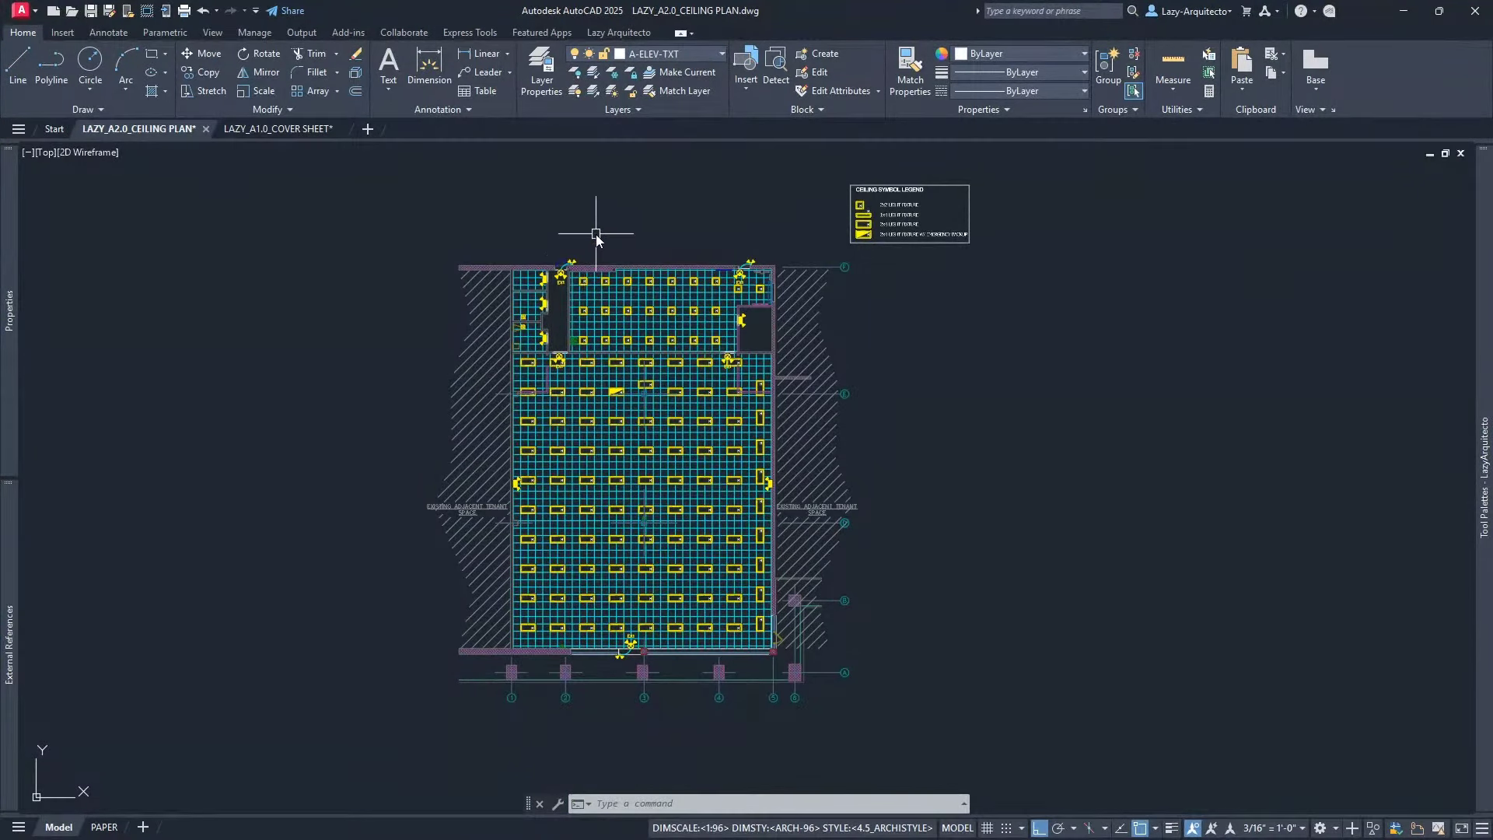
pyautogui.hotkey('ctrl', 's')
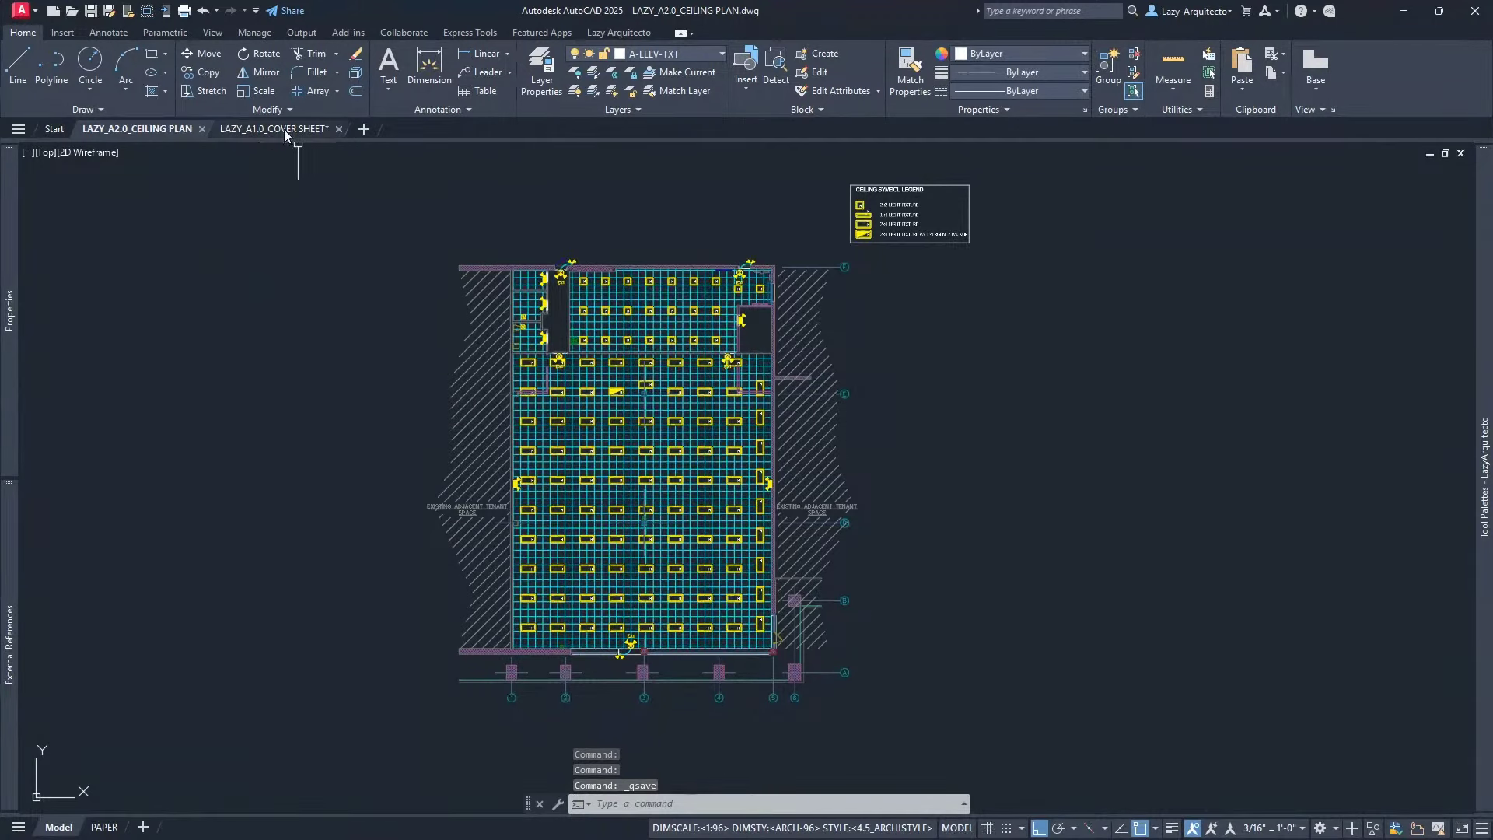
pyautogui.moveTo(284, 134)
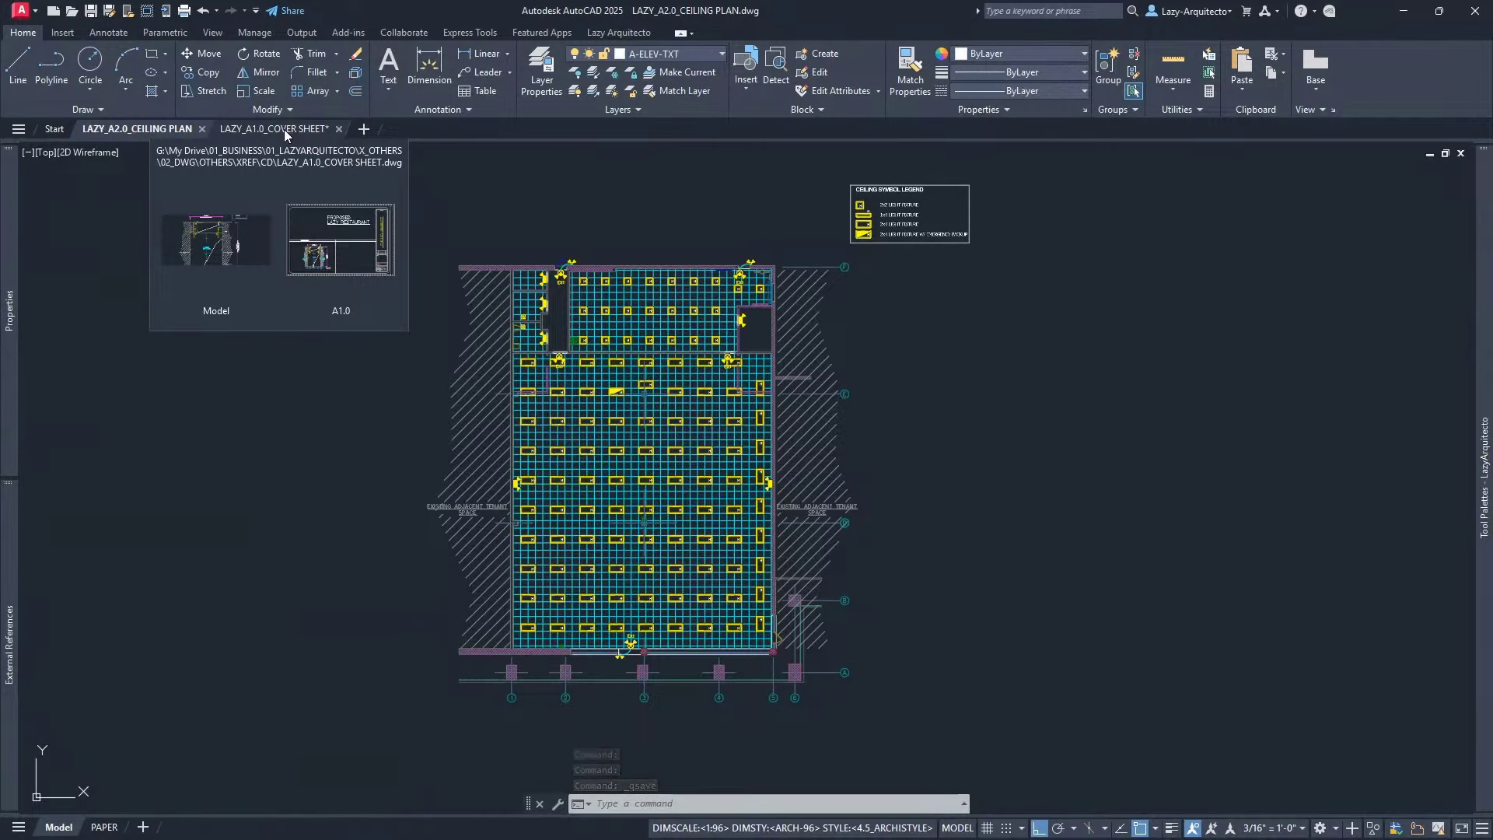
pyautogui.click(283, 130)
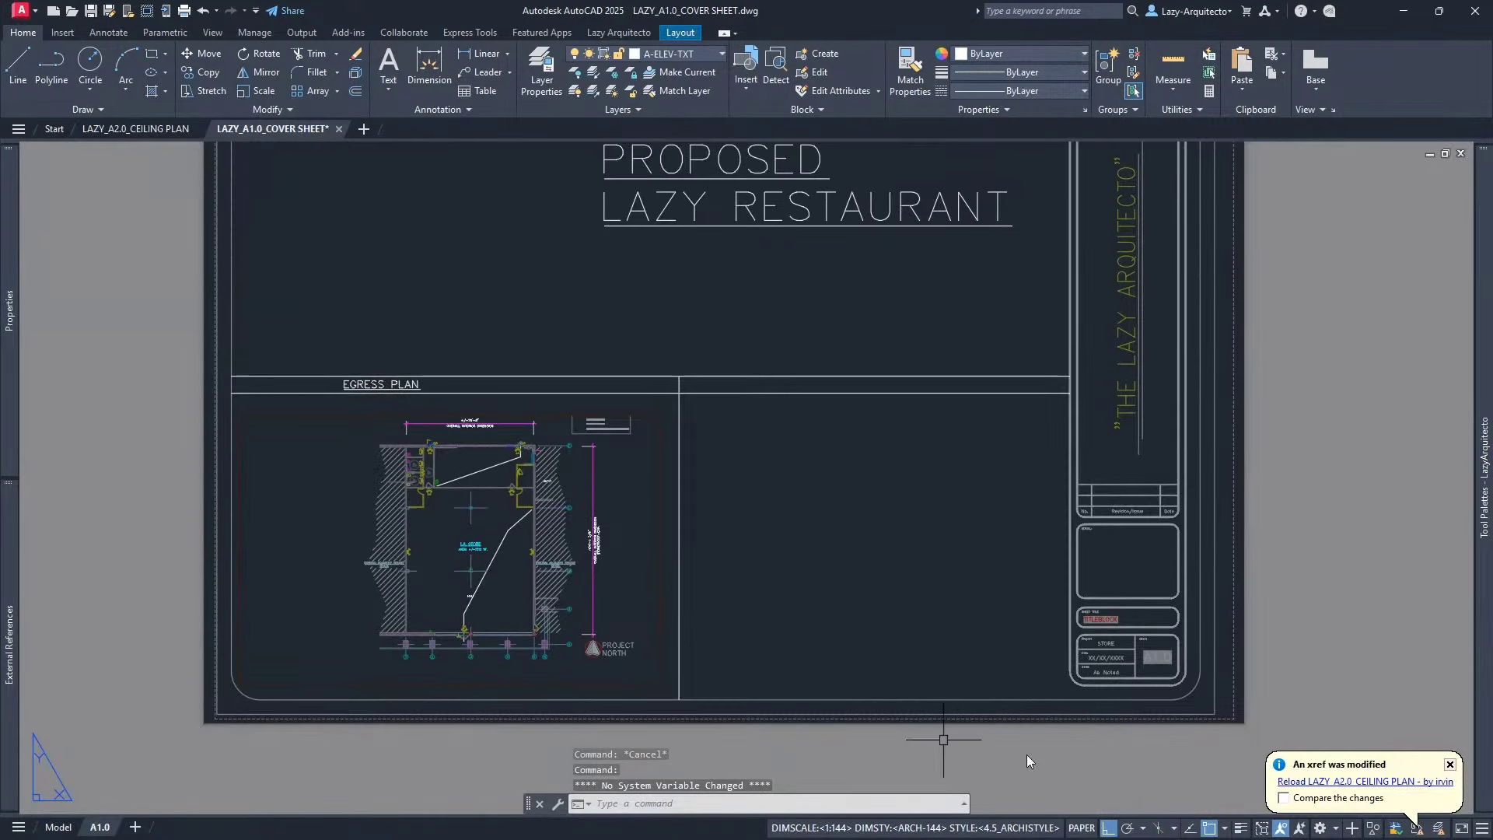
pyautogui.click(1319, 782)
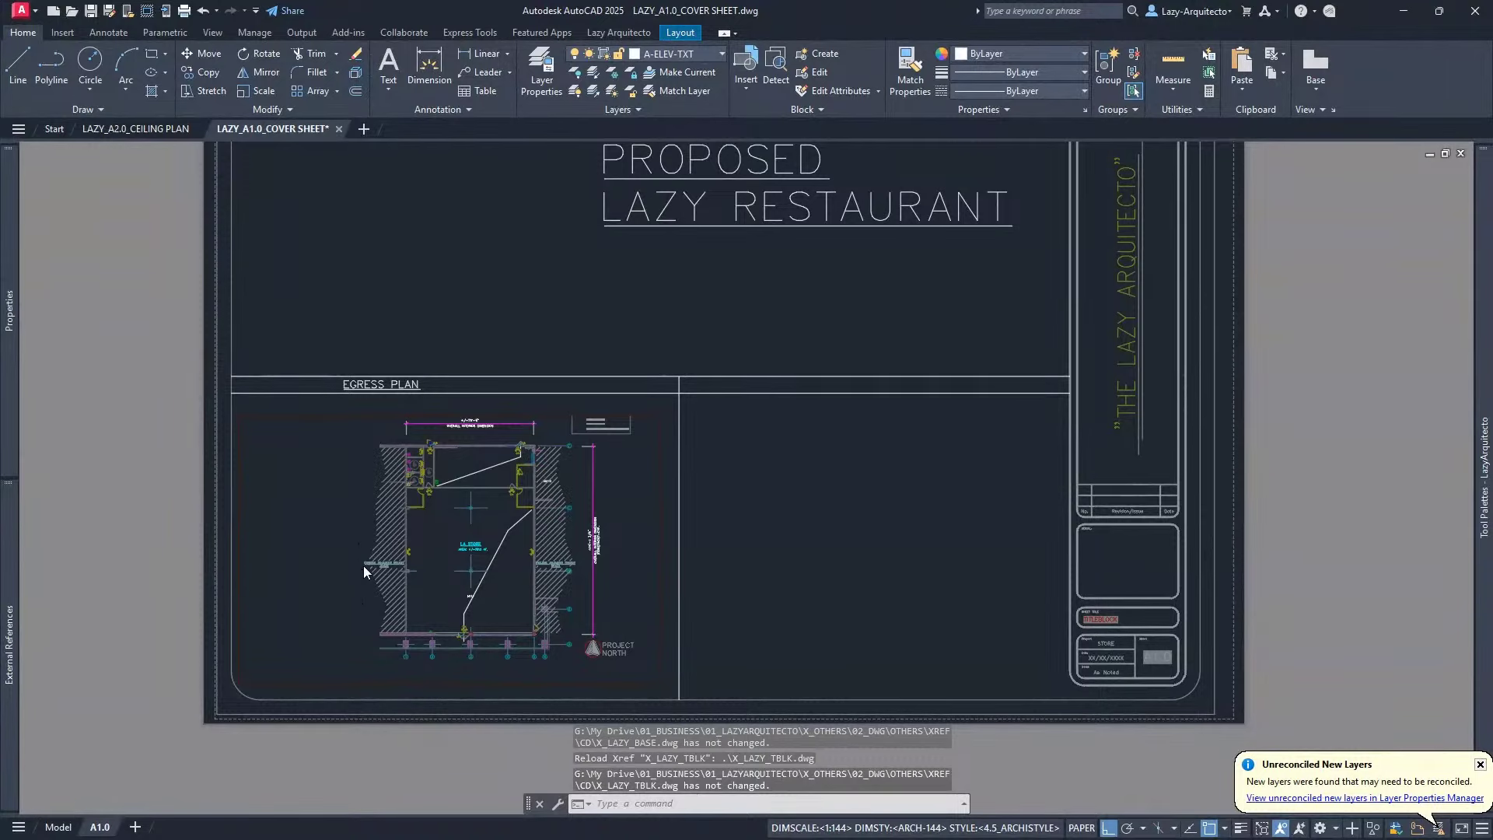
# Examine the exit and emergency light sizes in the egress plan, both in the A1.0 layout and in model space
pyautogui.scroll(3, 364, 564)
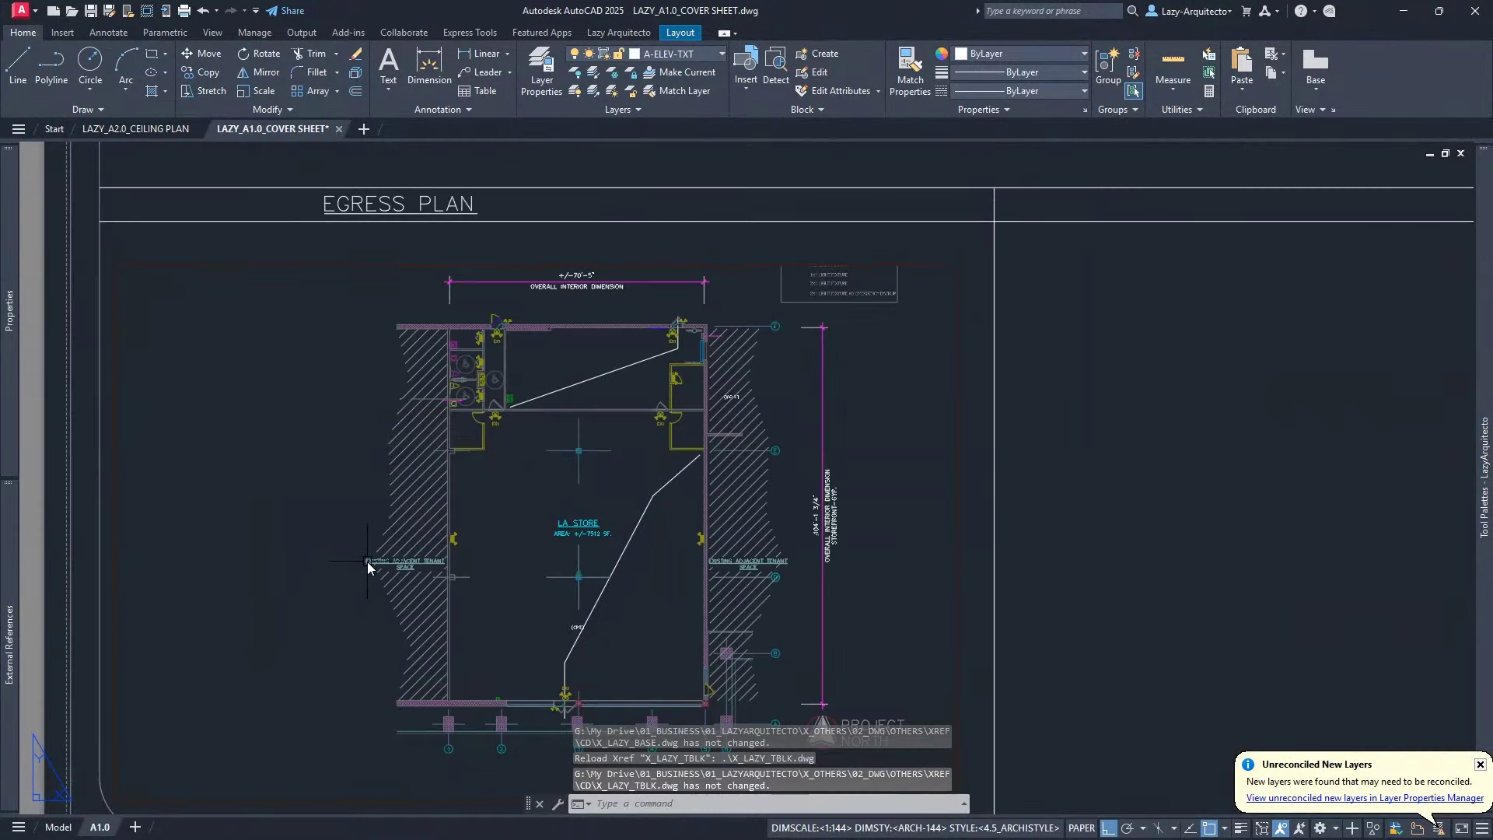
pyautogui.click(60, 828)
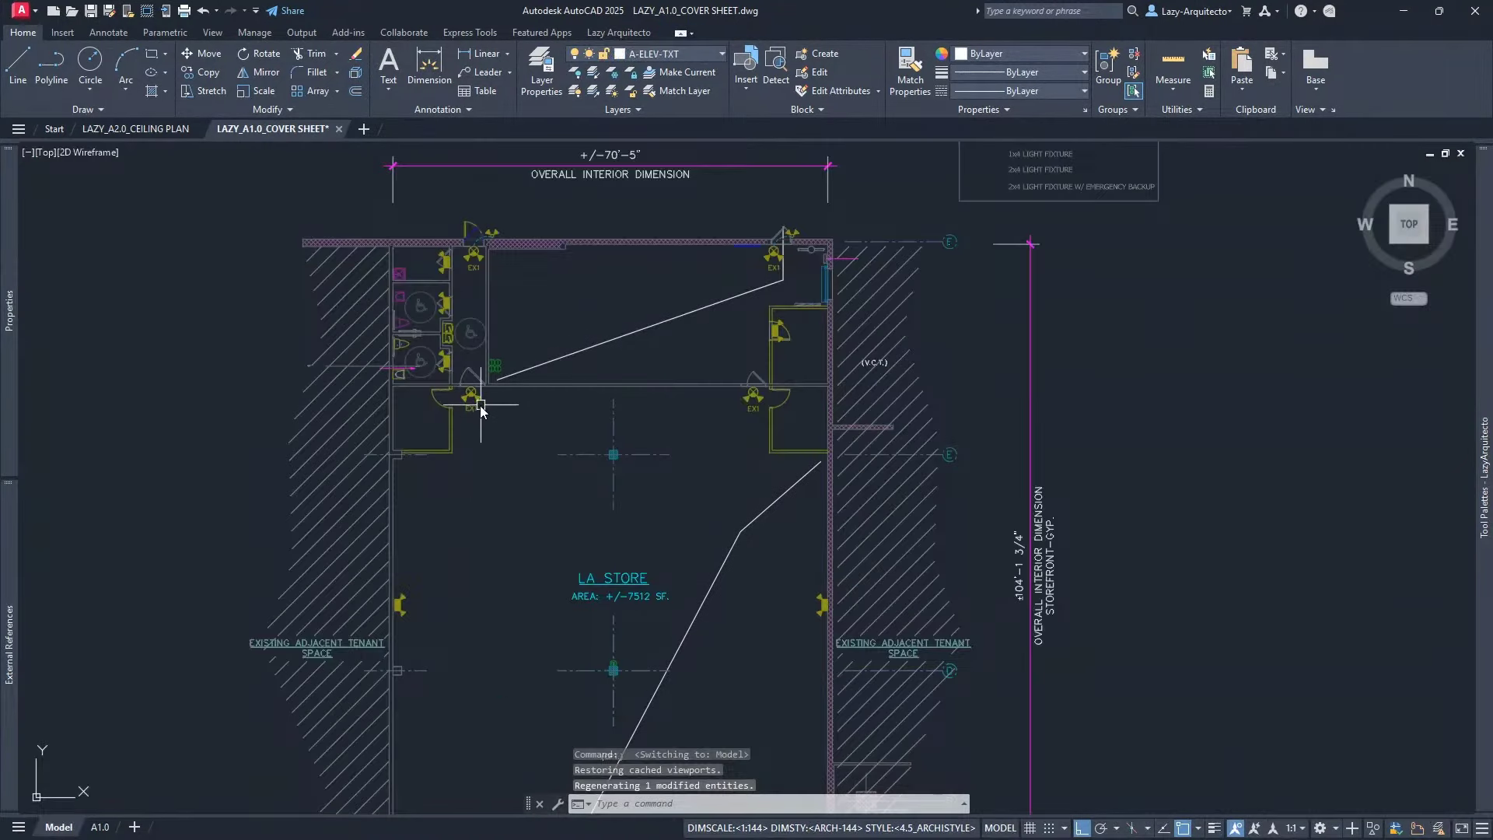
pyautogui.scroll(5, 473, 253)
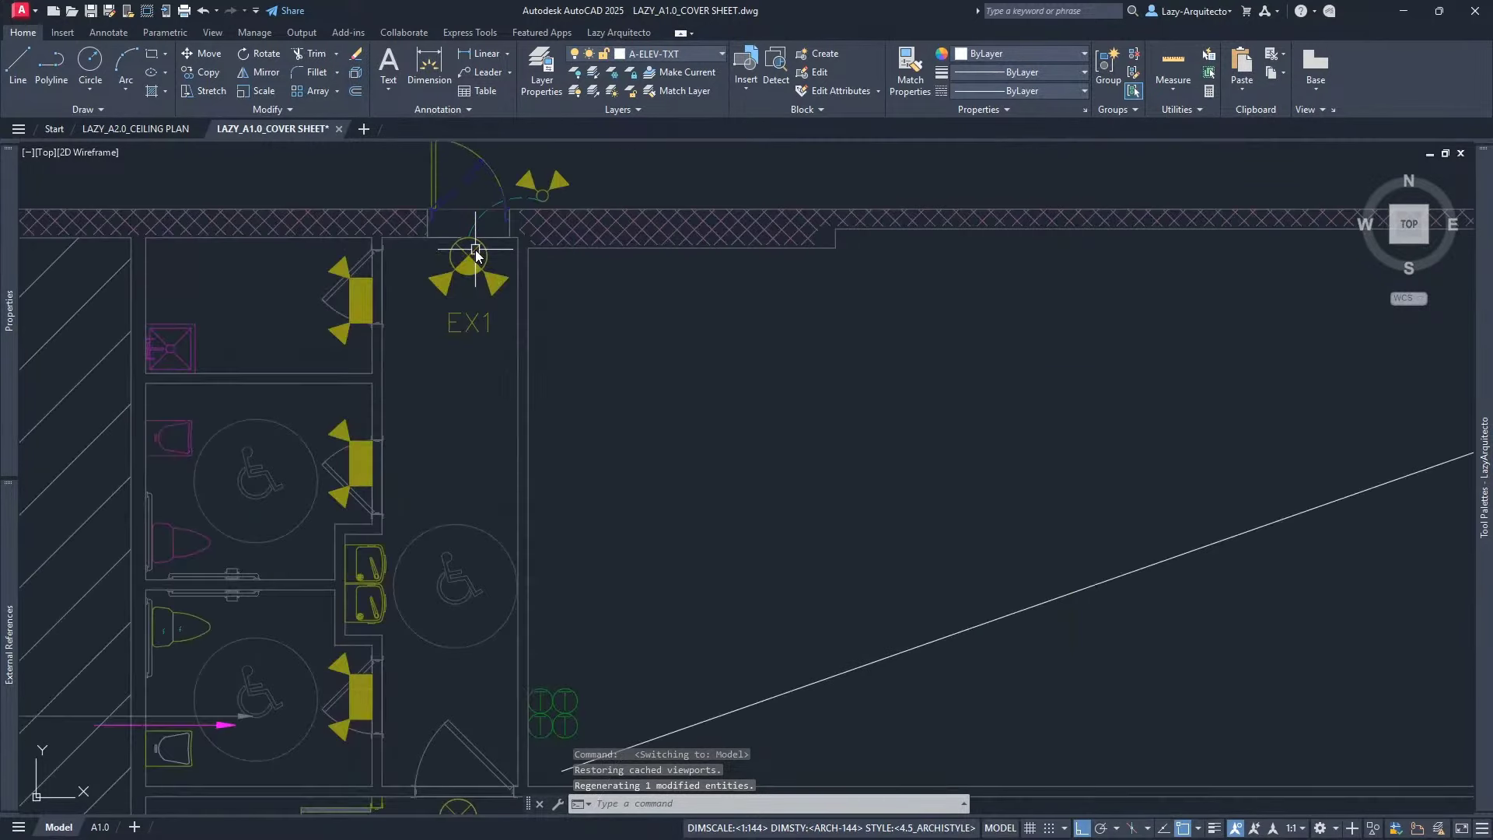
pyautogui.scroll(-5, 470, 299)
pyautogui.scroll(-3, 470, 294)
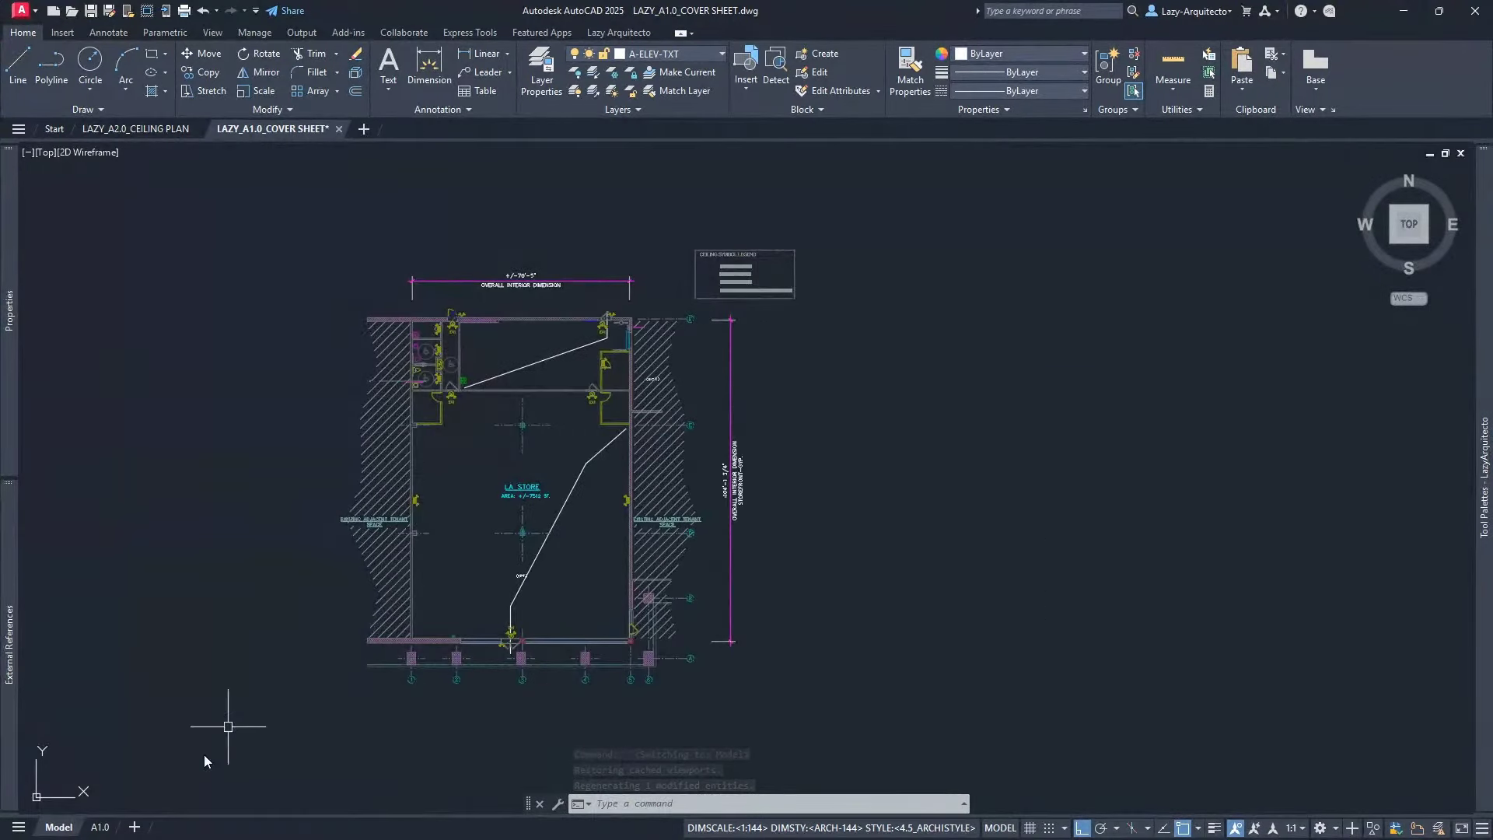
pyautogui.click(99, 829)
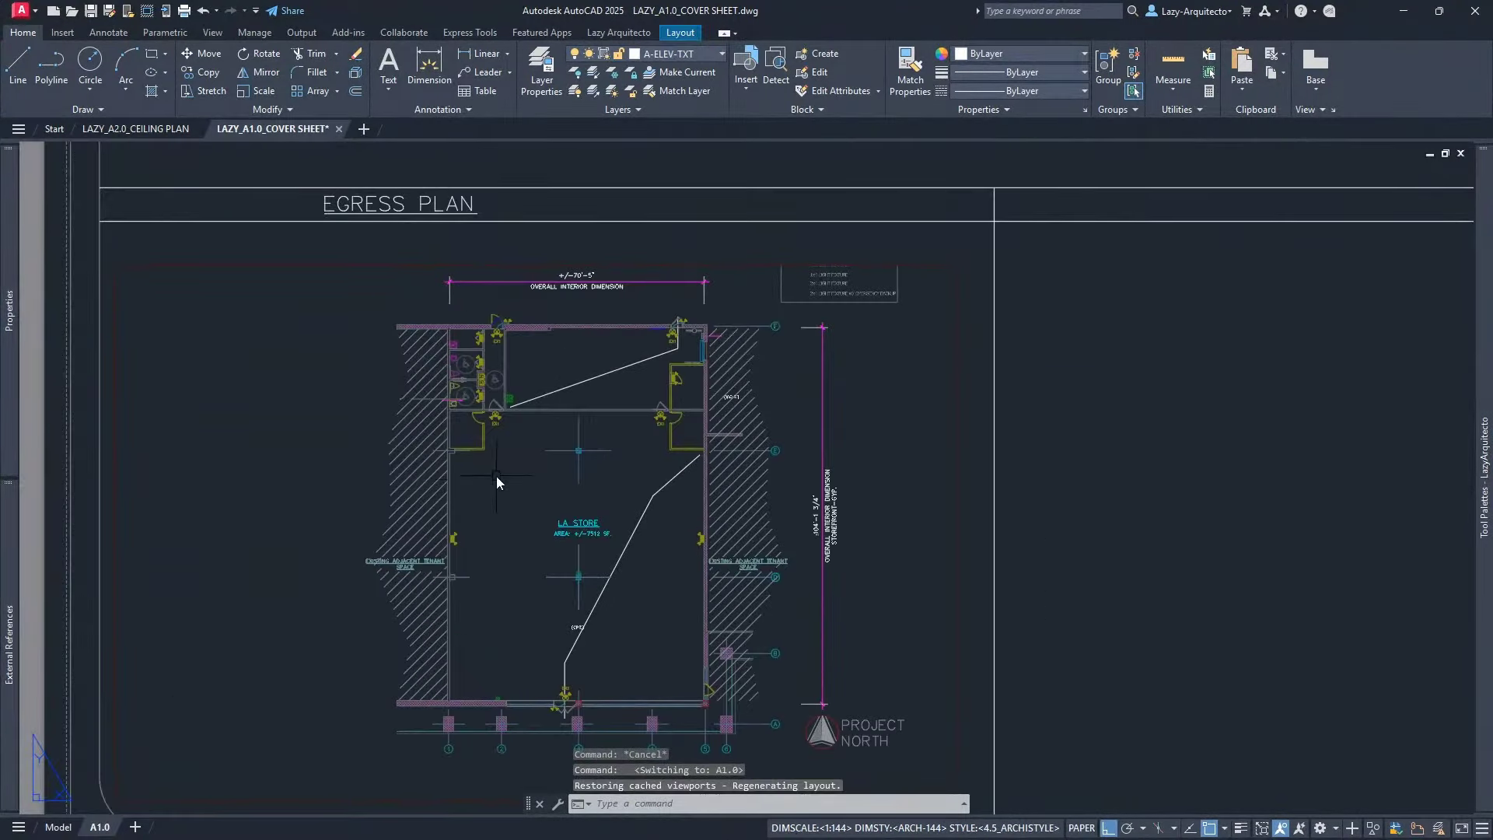
pyautogui.scroll(-3, 490, 515)
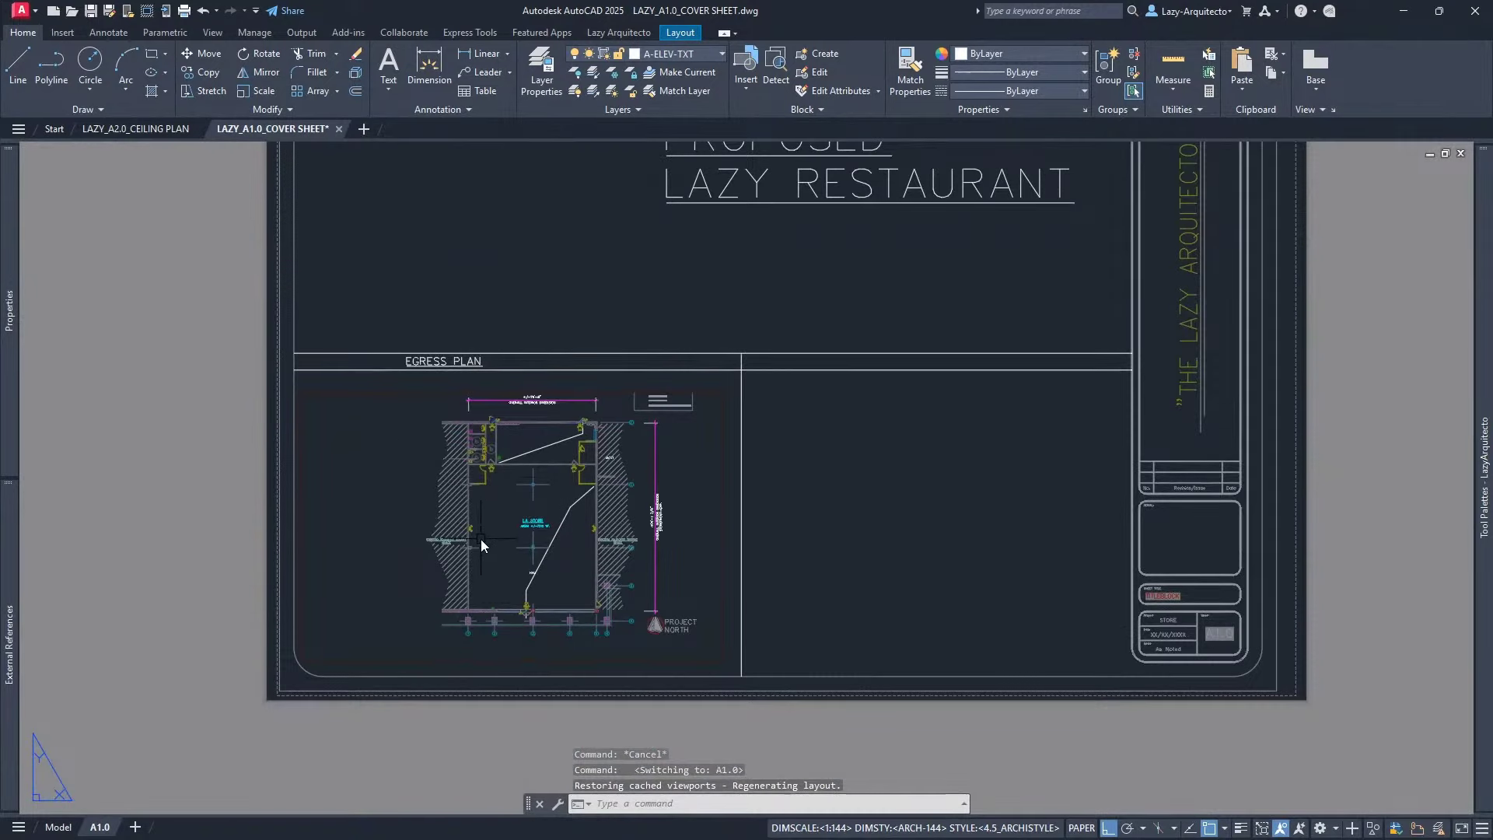
# In model space, hide the annotative objects that lack the current scale, and show them all again
pyautogui.click(67, 829)
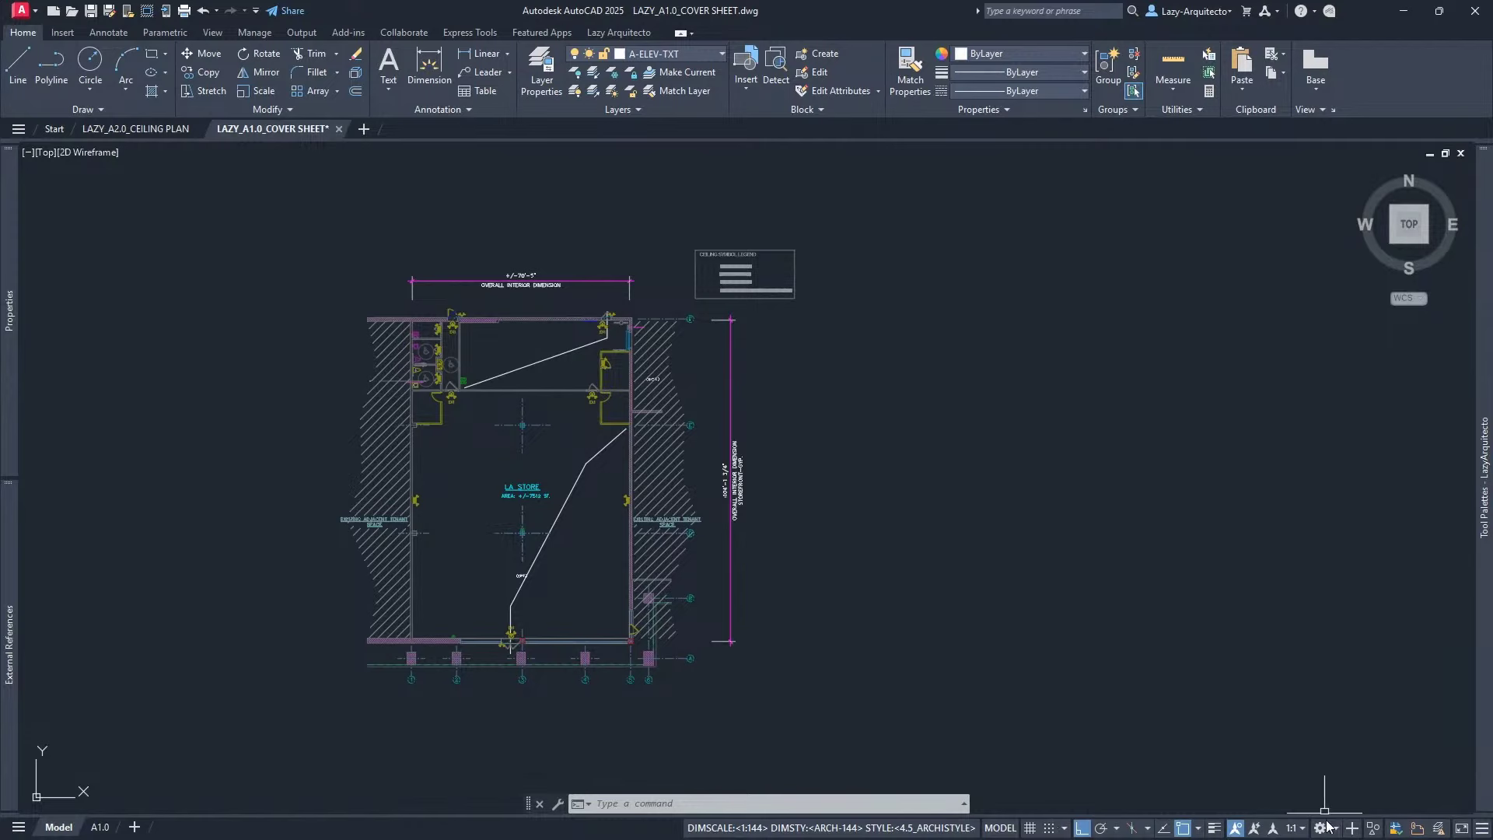
pyautogui.click(1236, 828)
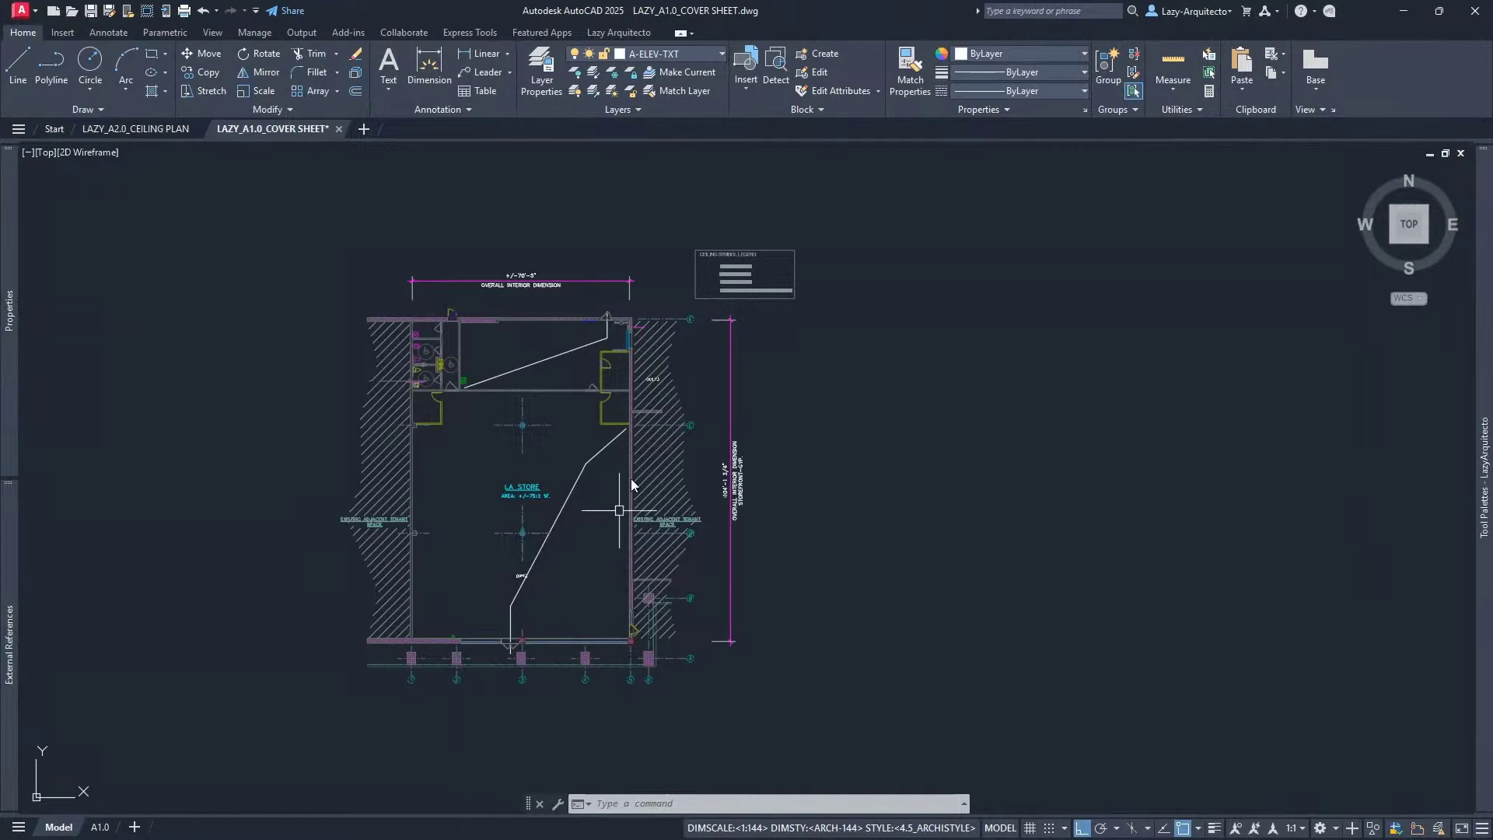
pyautogui.click(1237, 829)
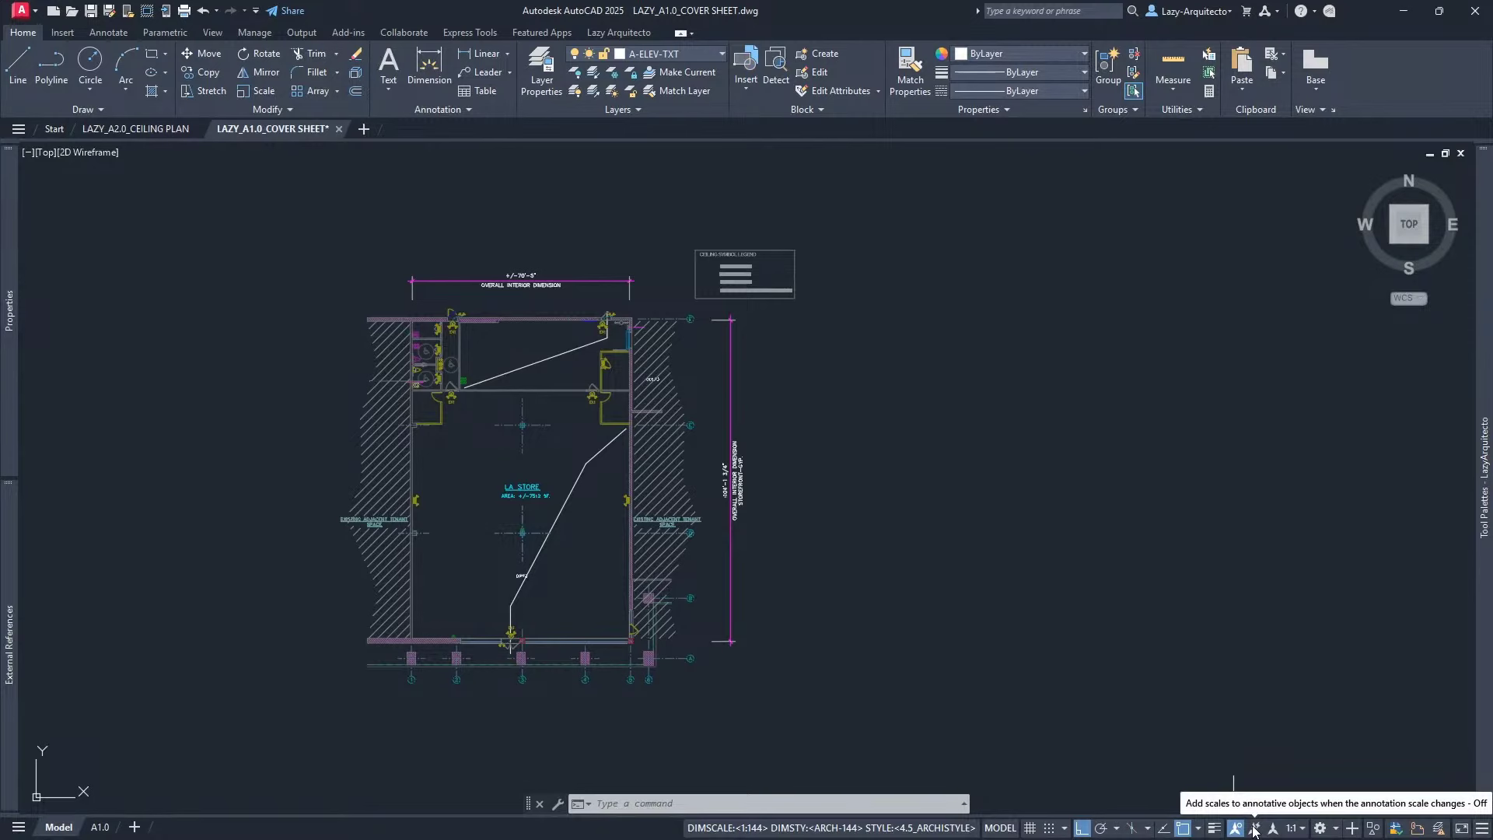
# Enable automatic adding of scales to annotative objects, set the model annotation scale to 1/16" = 1'-0", and check the A1.0 layout
pyautogui.click(1254, 829)
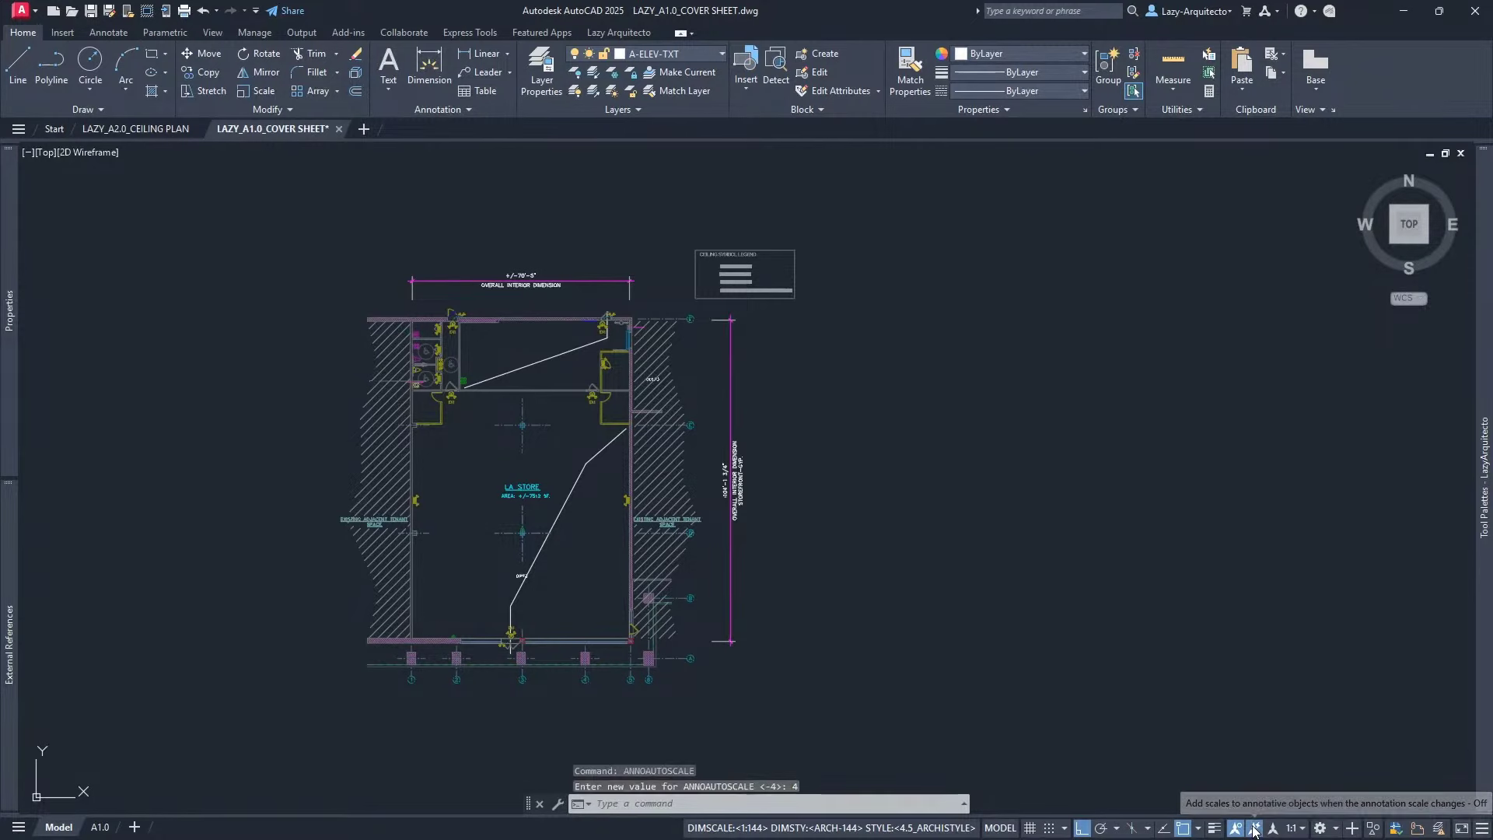
pyautogui.click(1254, 829)
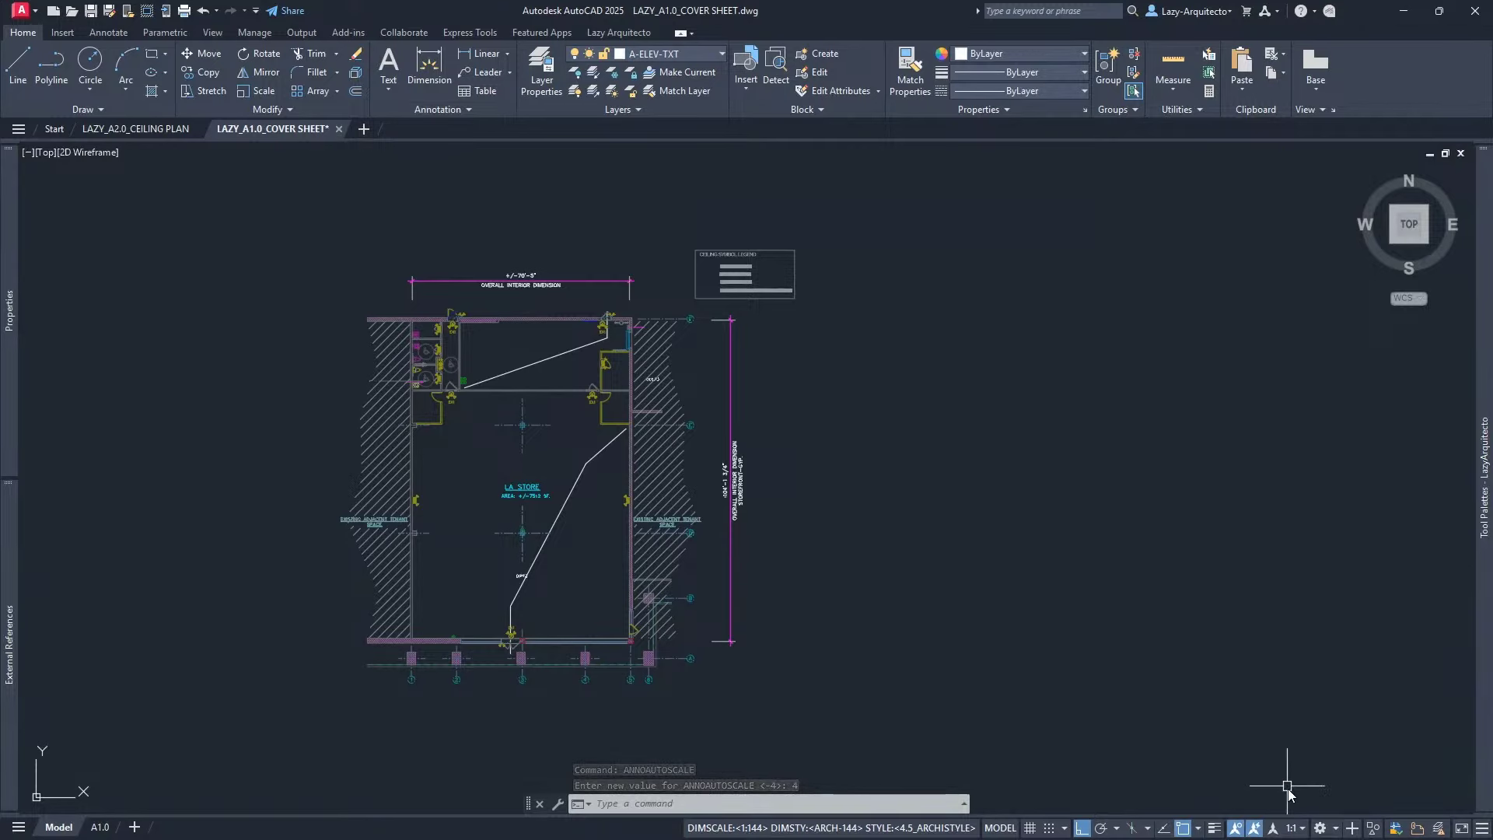
pyautogui.click(1304, 834)
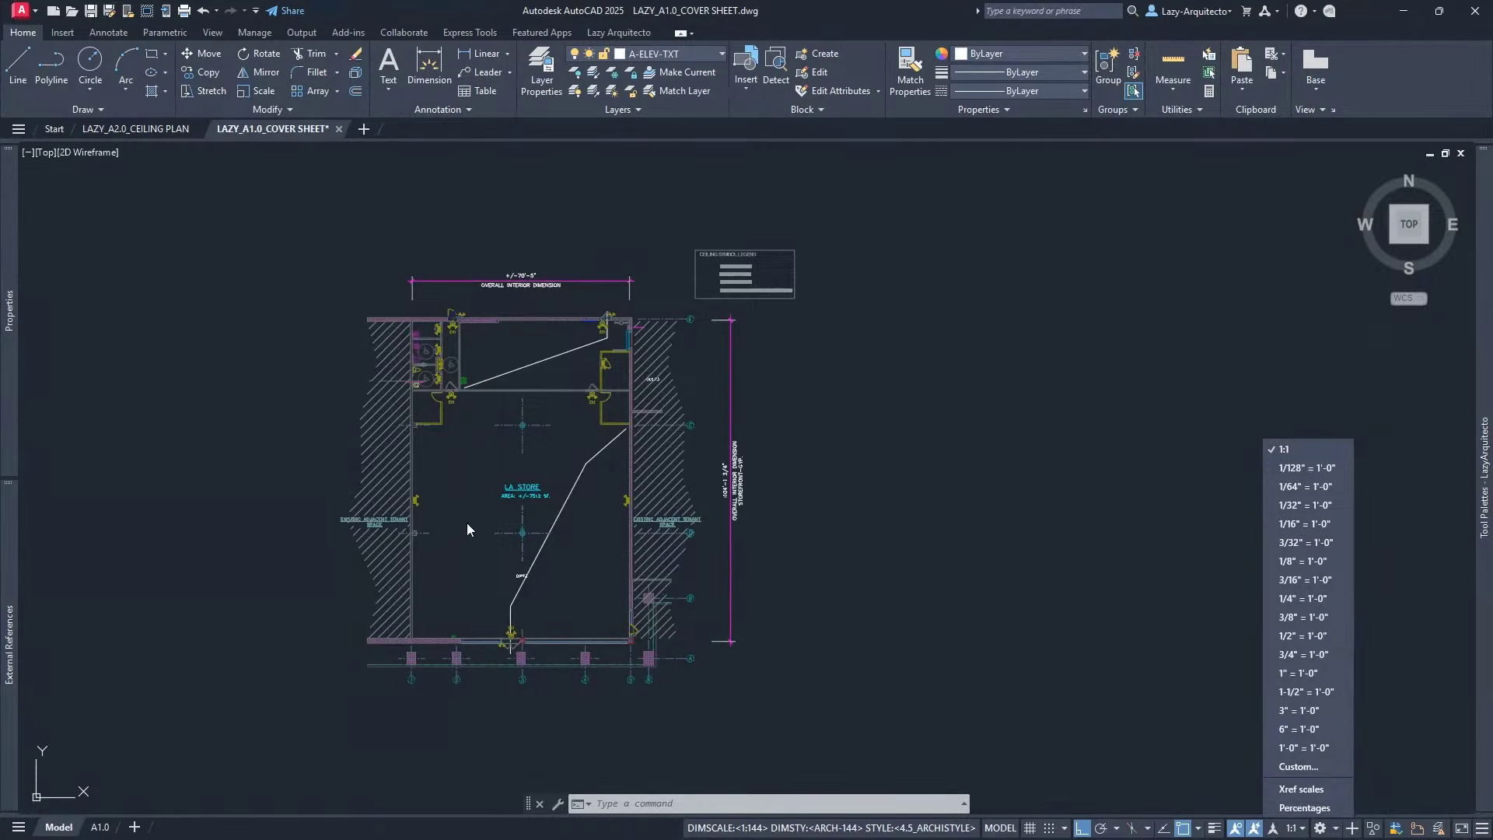
pyautogui.click(1297, 524)
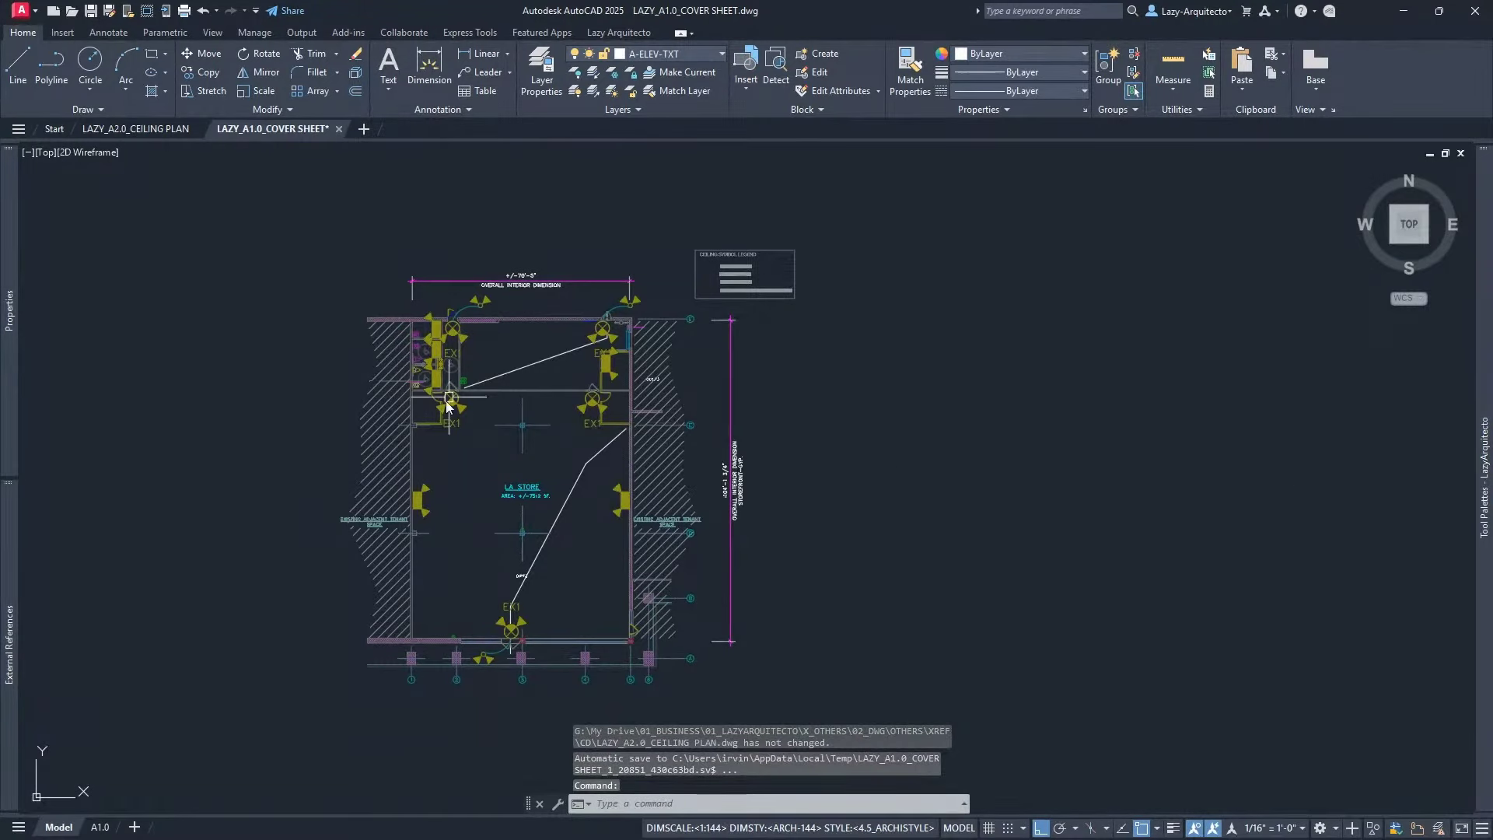
pyautogui.click(99, 828)
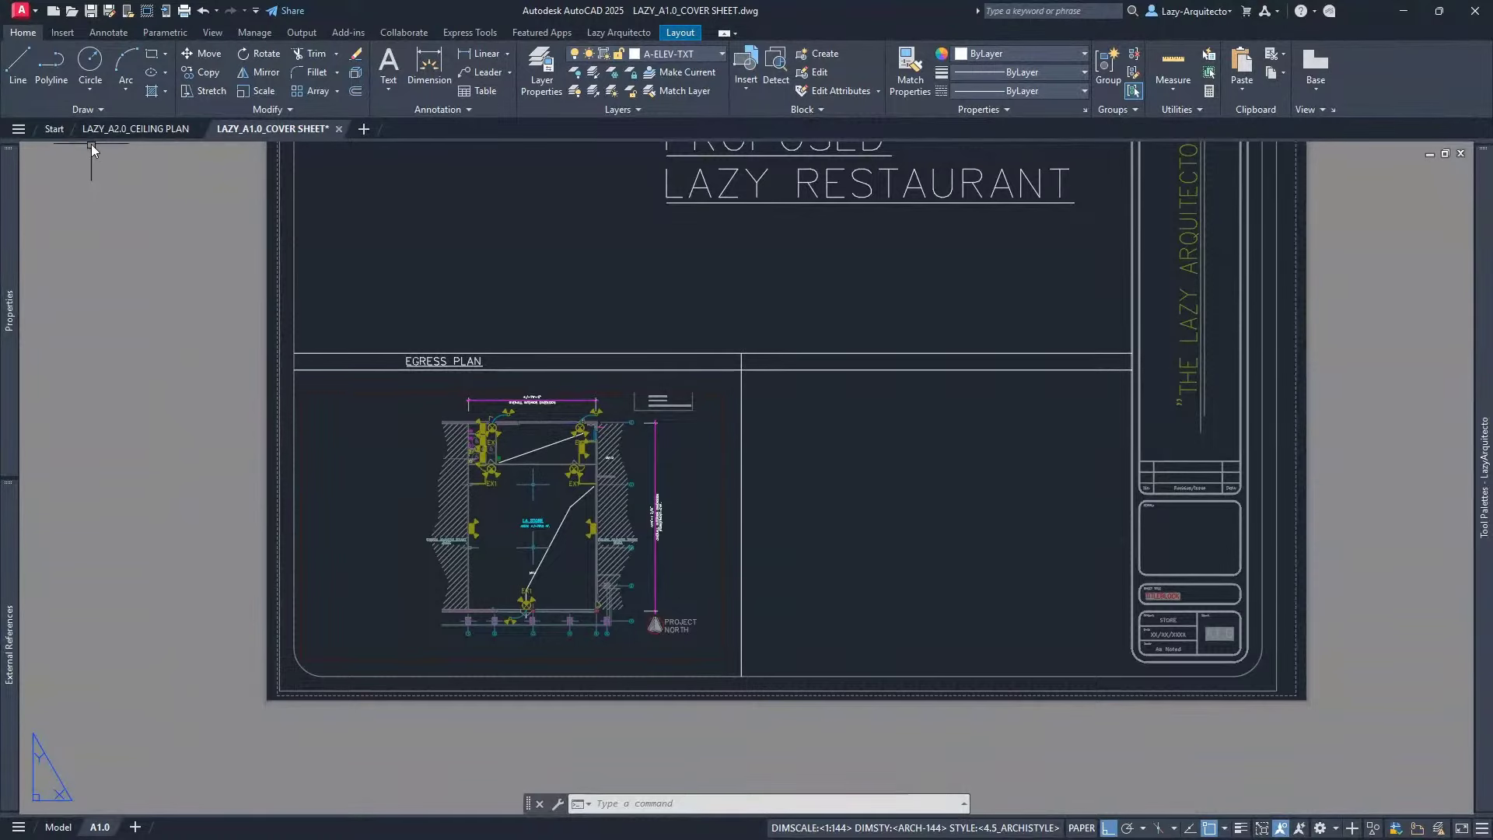
# In the LAZY_A2.0_CEILING PLAN drawing, erase the emergency light at the door of the small northeast room
pyautogui.click(138, 133)
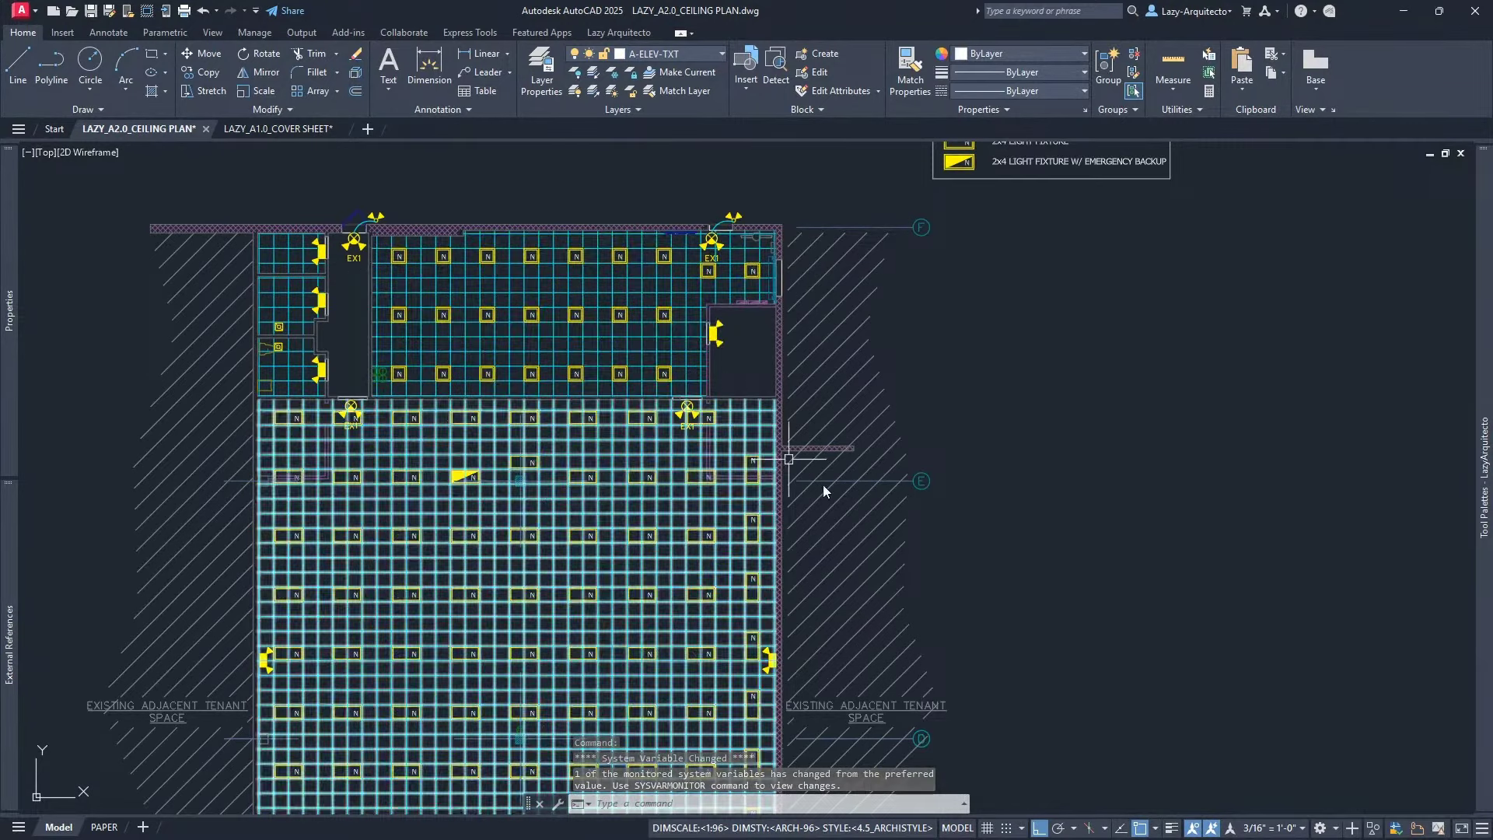
pyautogui.click(719, 343)
pyautogui.press('Delete')
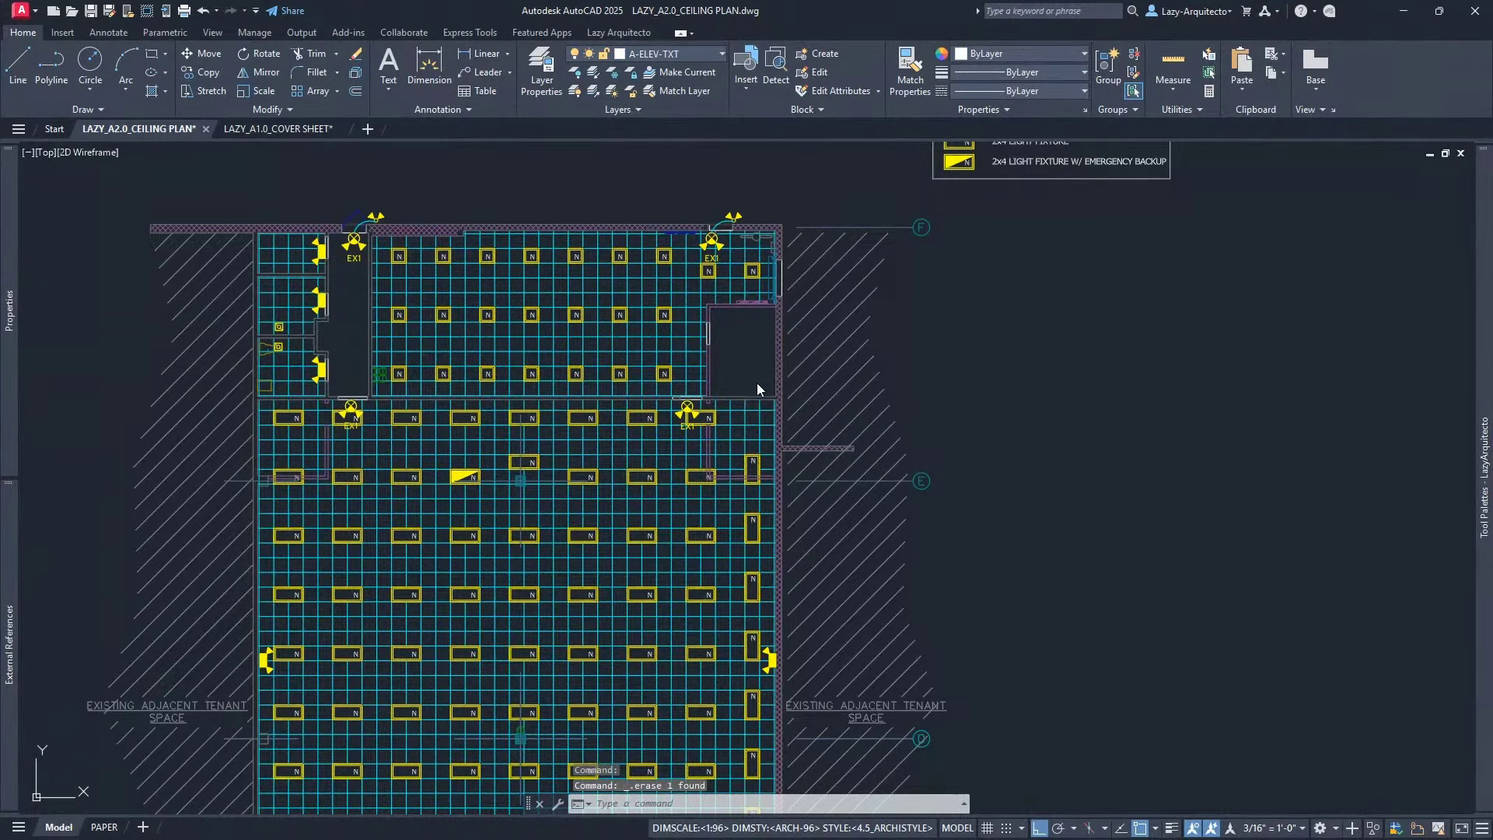
# Save the ceiling plan, reload its reference in the cover sheet, and check the northeast room in the egress plan
pyautogui.hotkey('ctrl', 's')
pyautogui.click(254, 130)
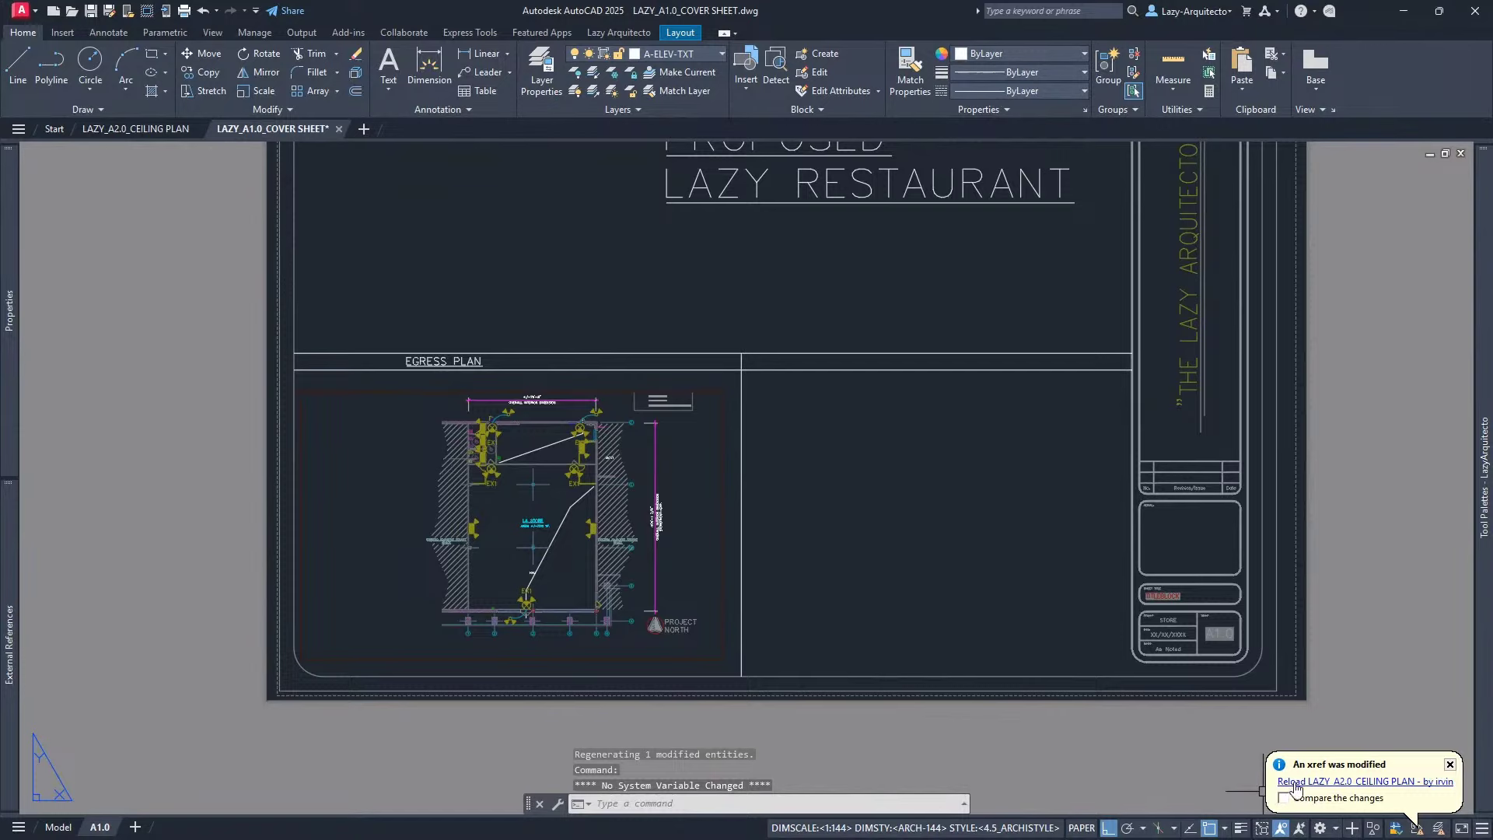
pyautogui.click(1295, 784)
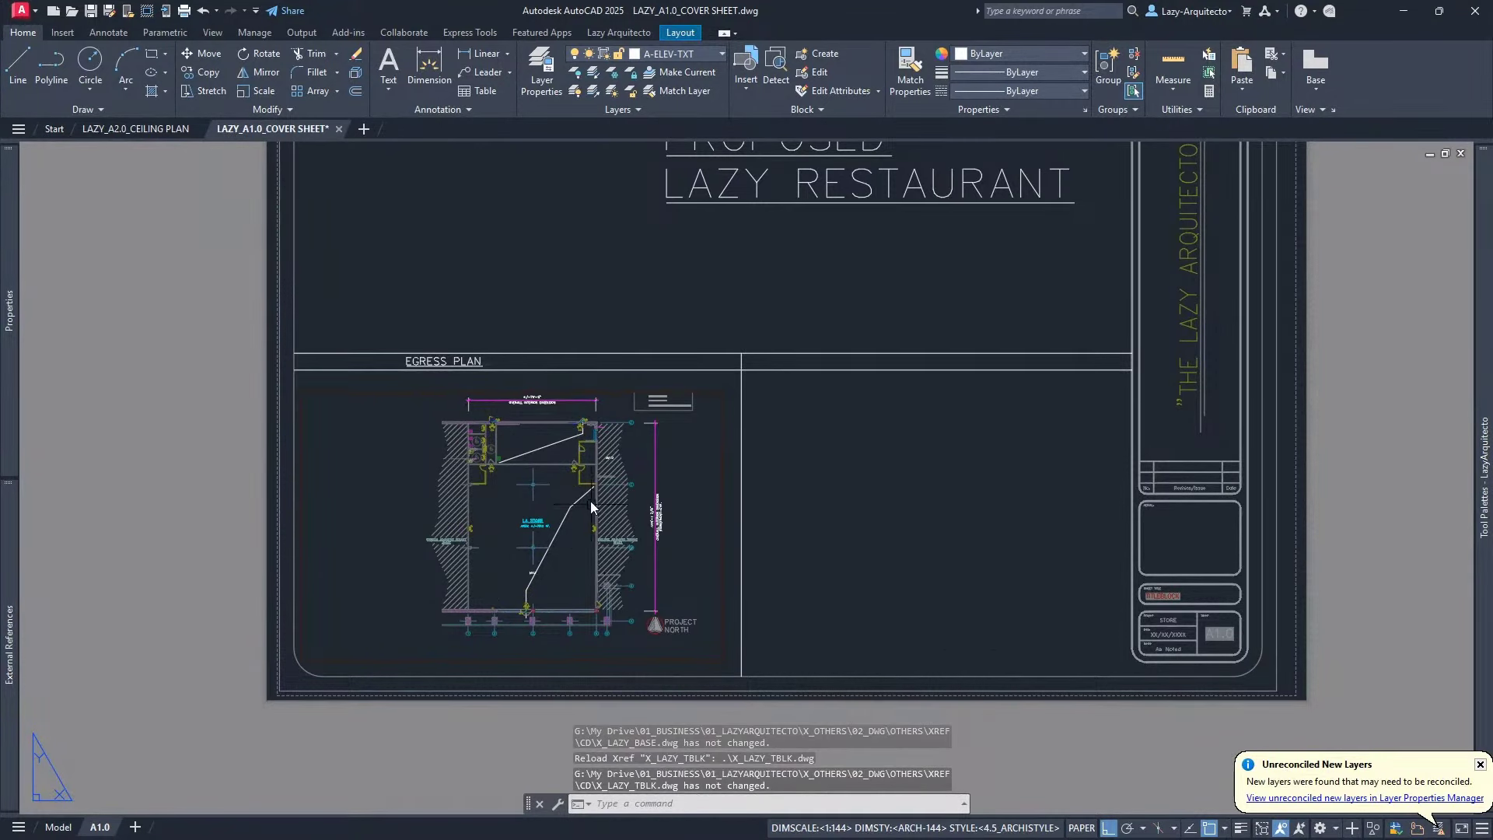
pyautogui.scroll(5, 610, 586)
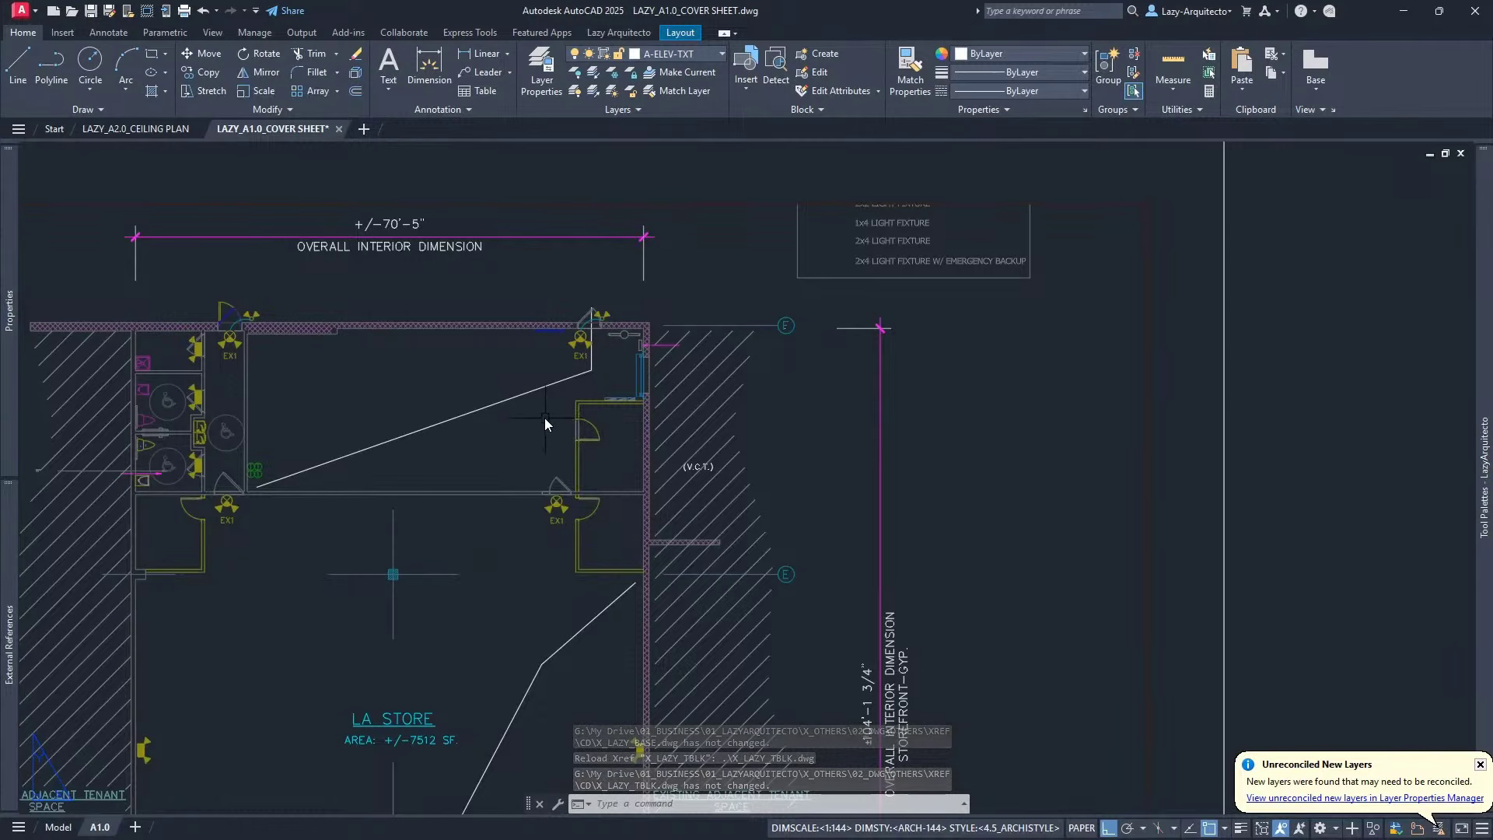
pyautogui.scroll(3, 544, 418)
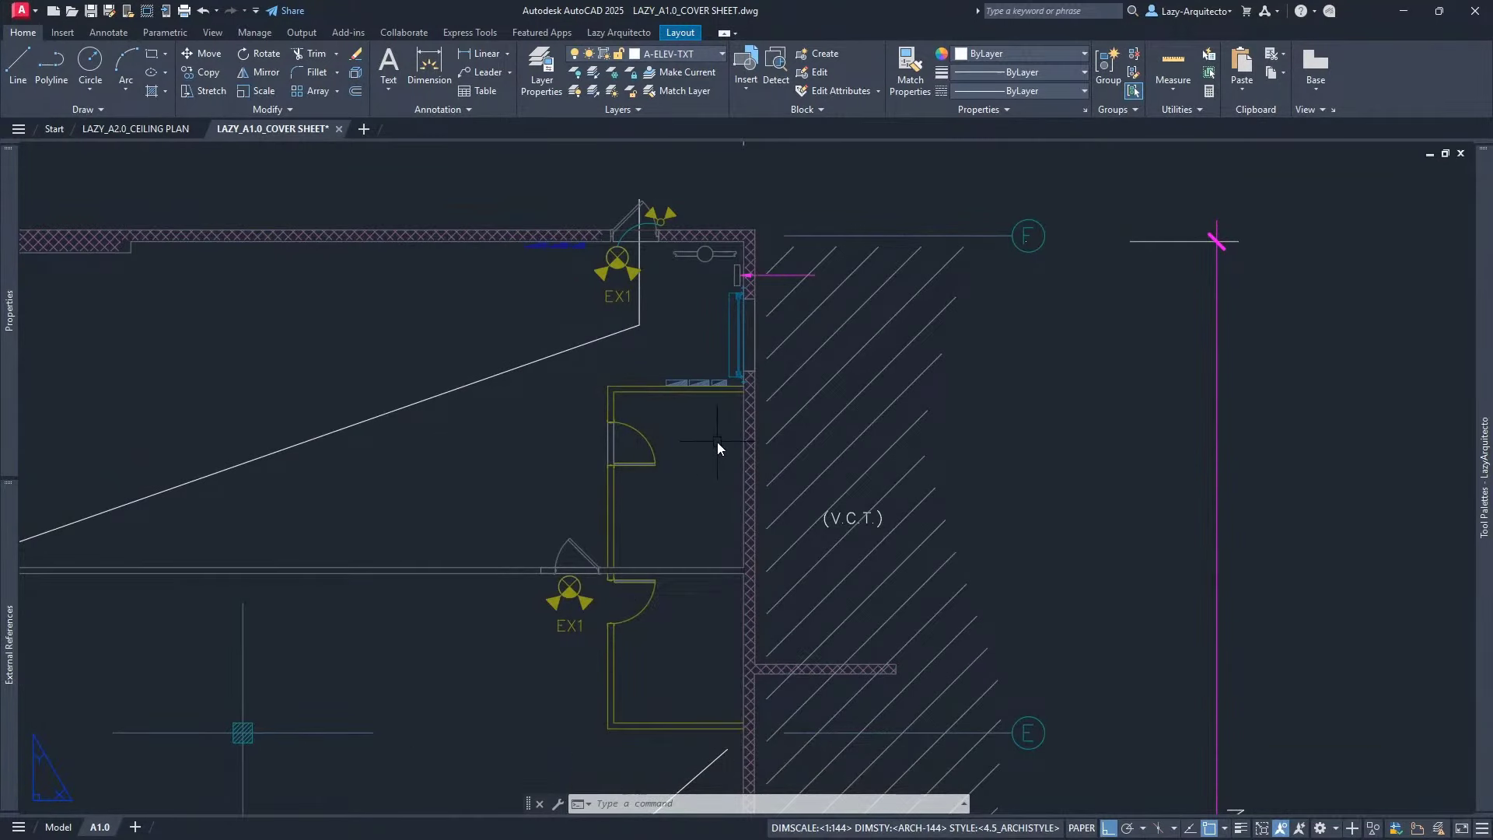
pyautogui.scroll(-3, 717, 442)
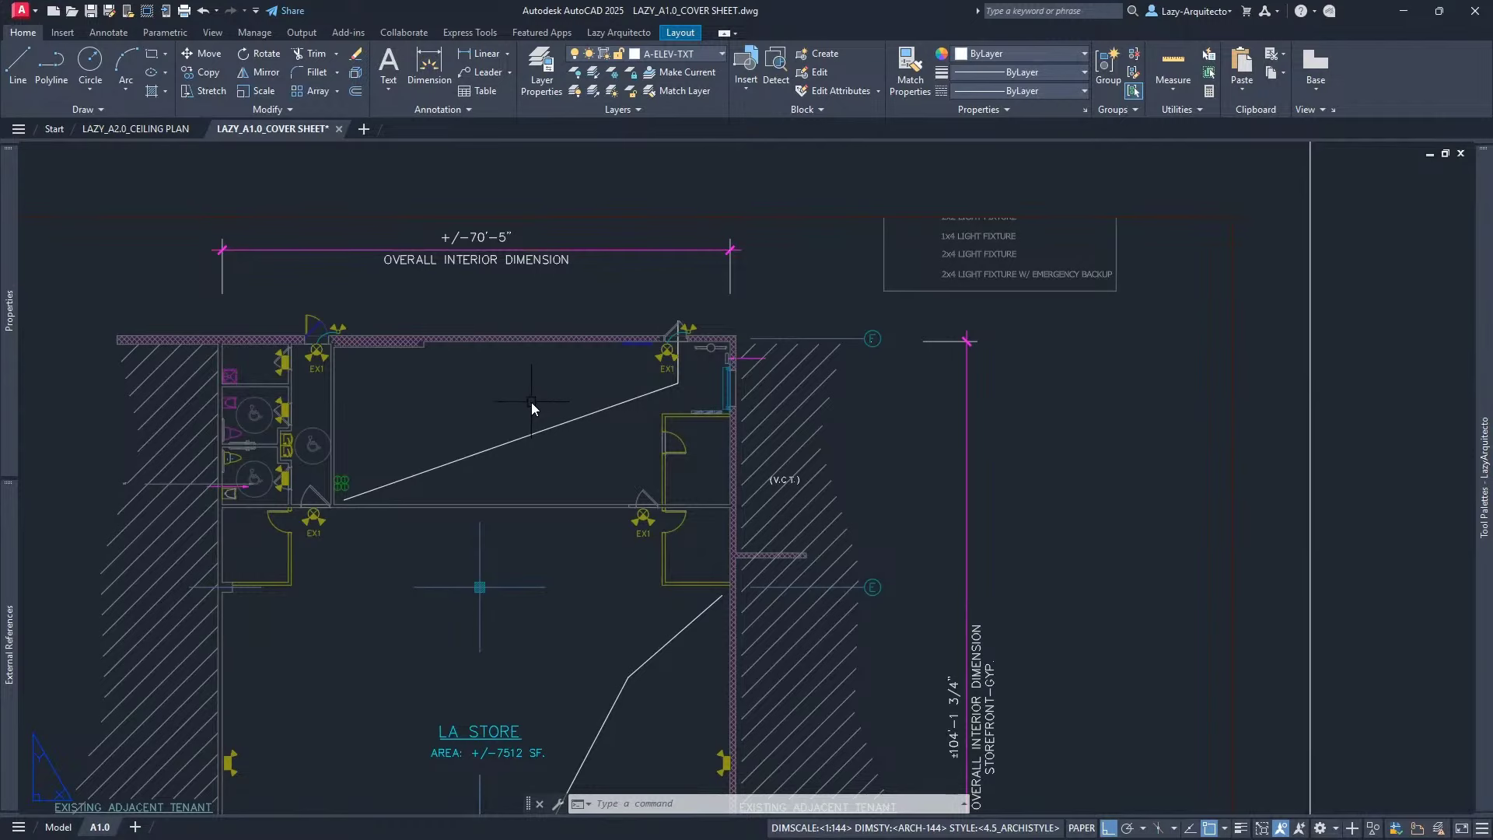
pyautogui.scroll(-3, 531, 405)
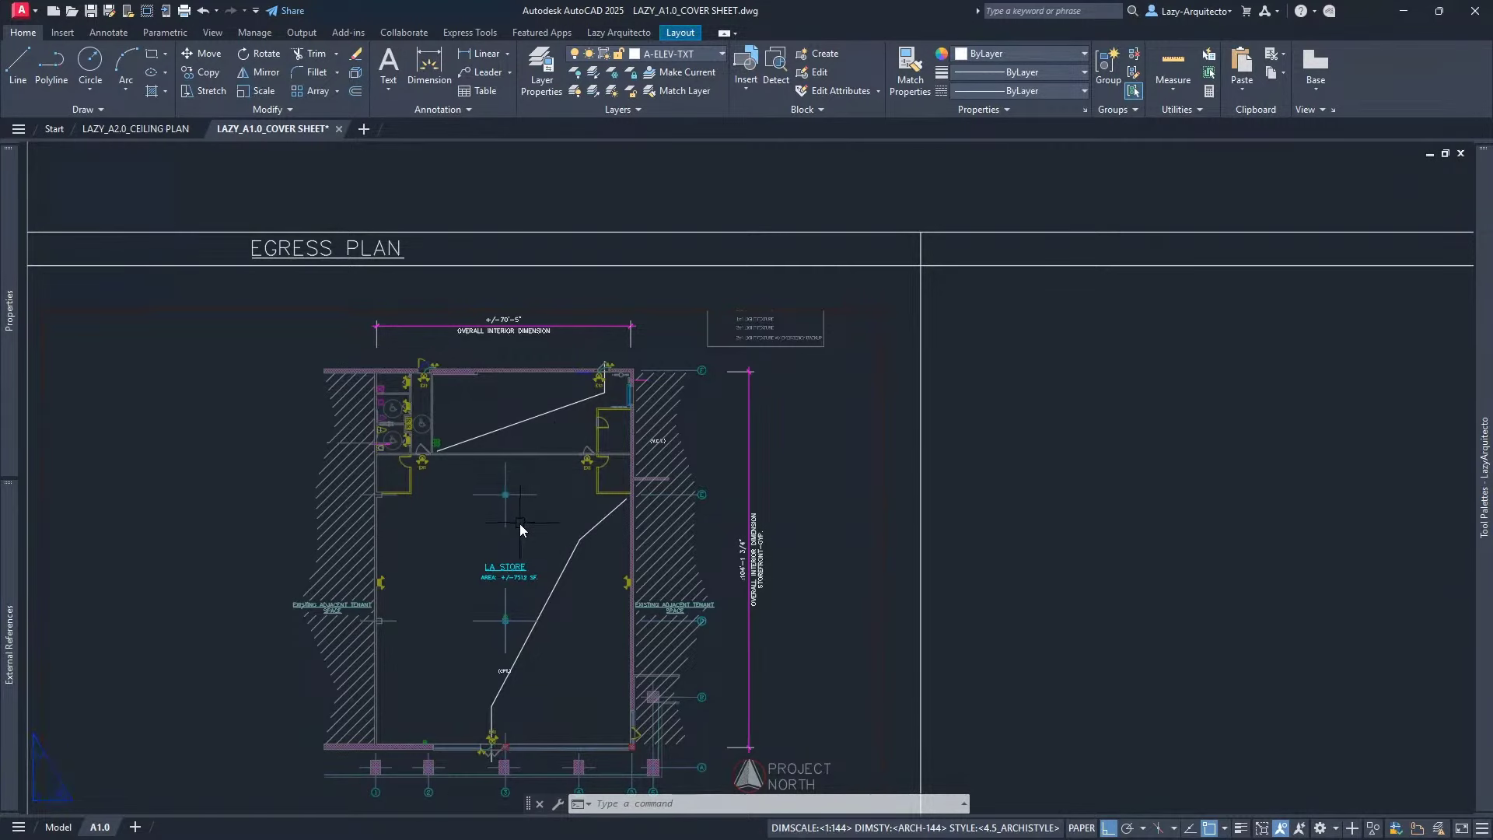
pyautogui.scroll(-3, 520, 524)
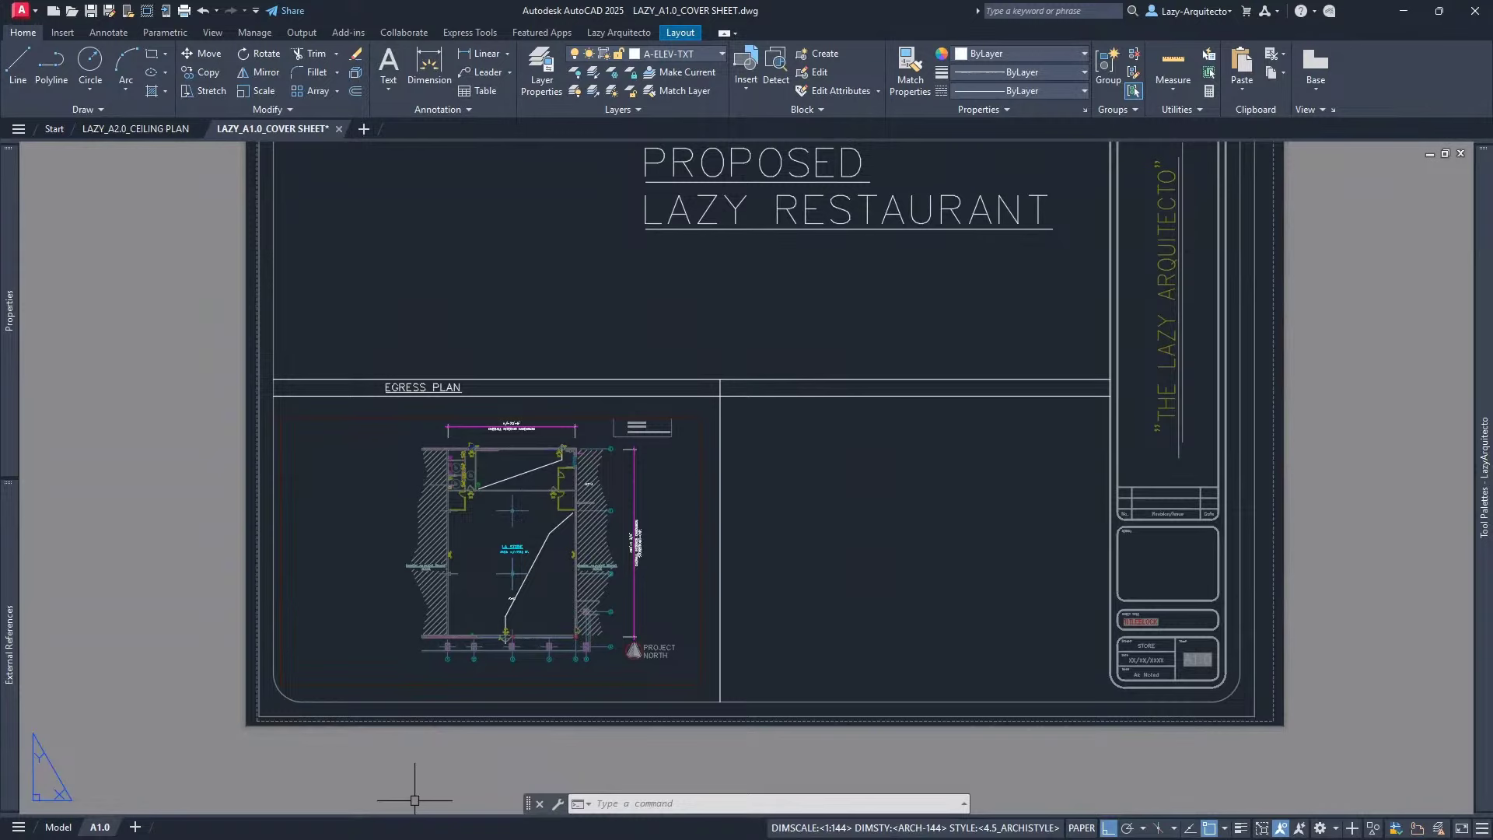
# Inspect the southernmost restroom emergency light's scale representations in the ceiling plan and compare with the cover sheet's egress plan
pyautogui.click(140, 130)
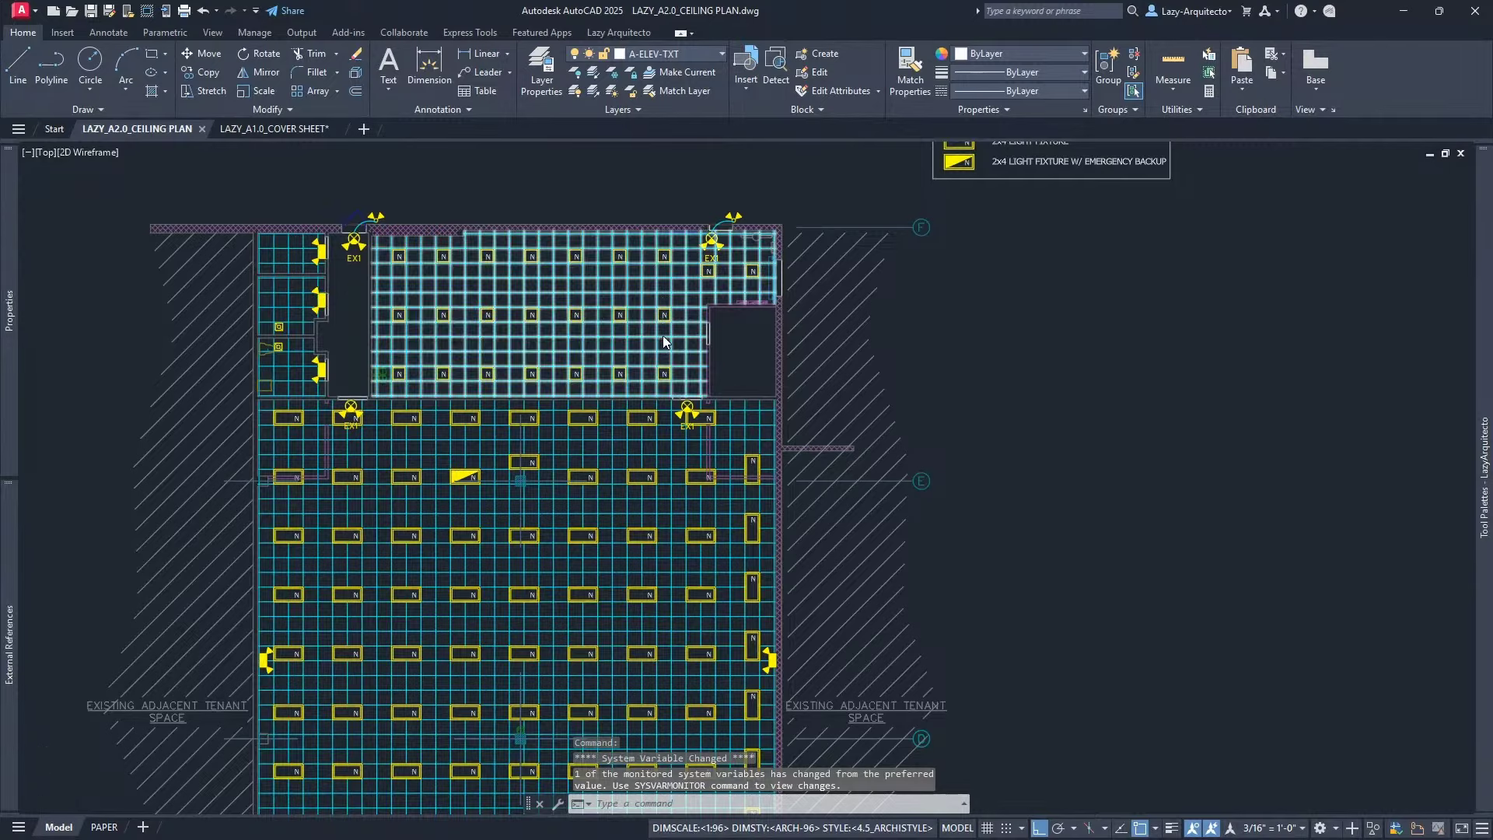
pyautogui.scroll(-3, 677, 335)
pyautogui.scroll(3, 486, 526)
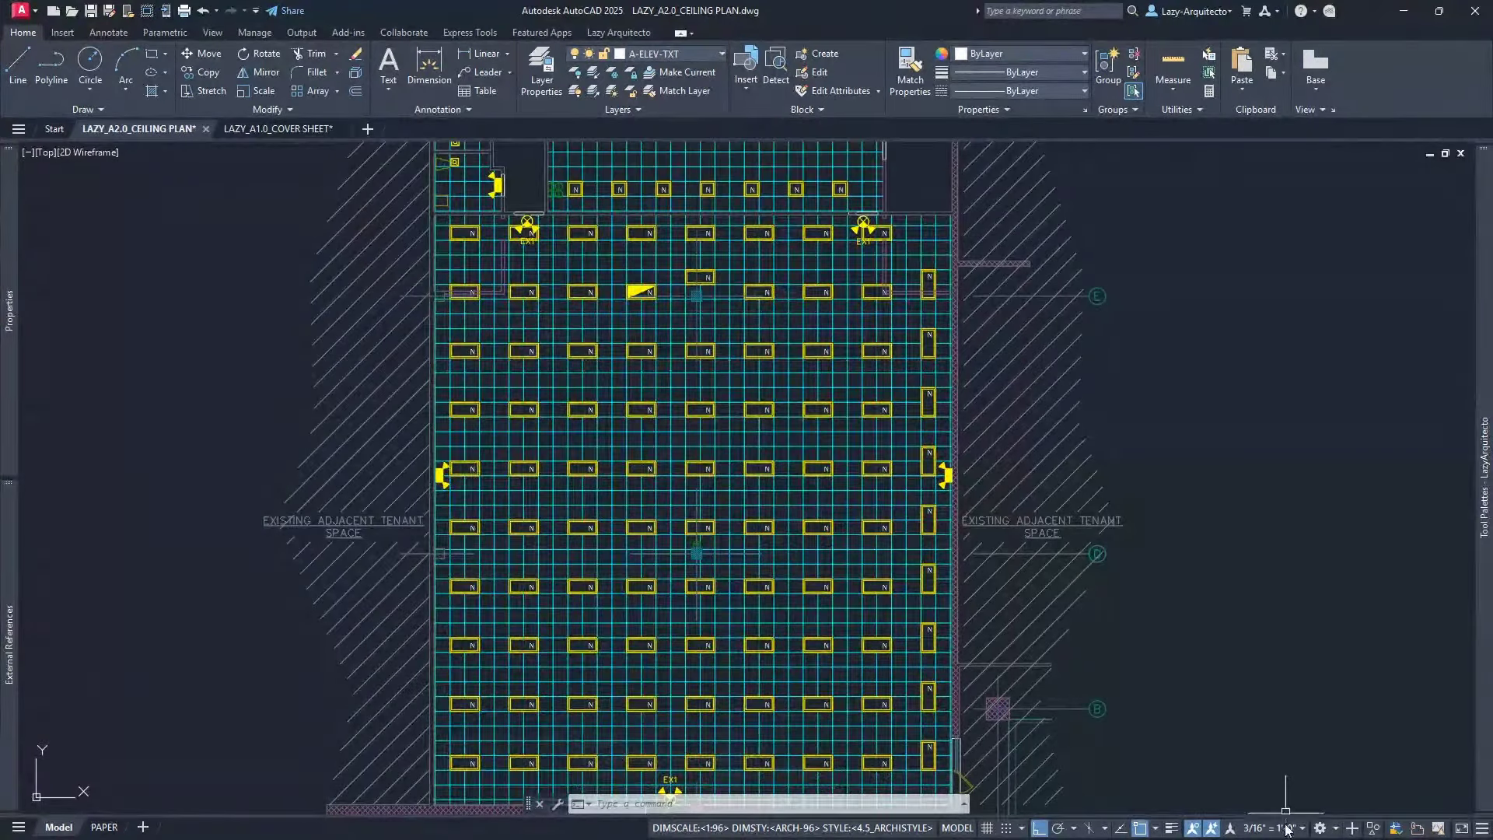
pyautogui.click(490, 191)
pyautogui.scroll(-2, 492, 199)
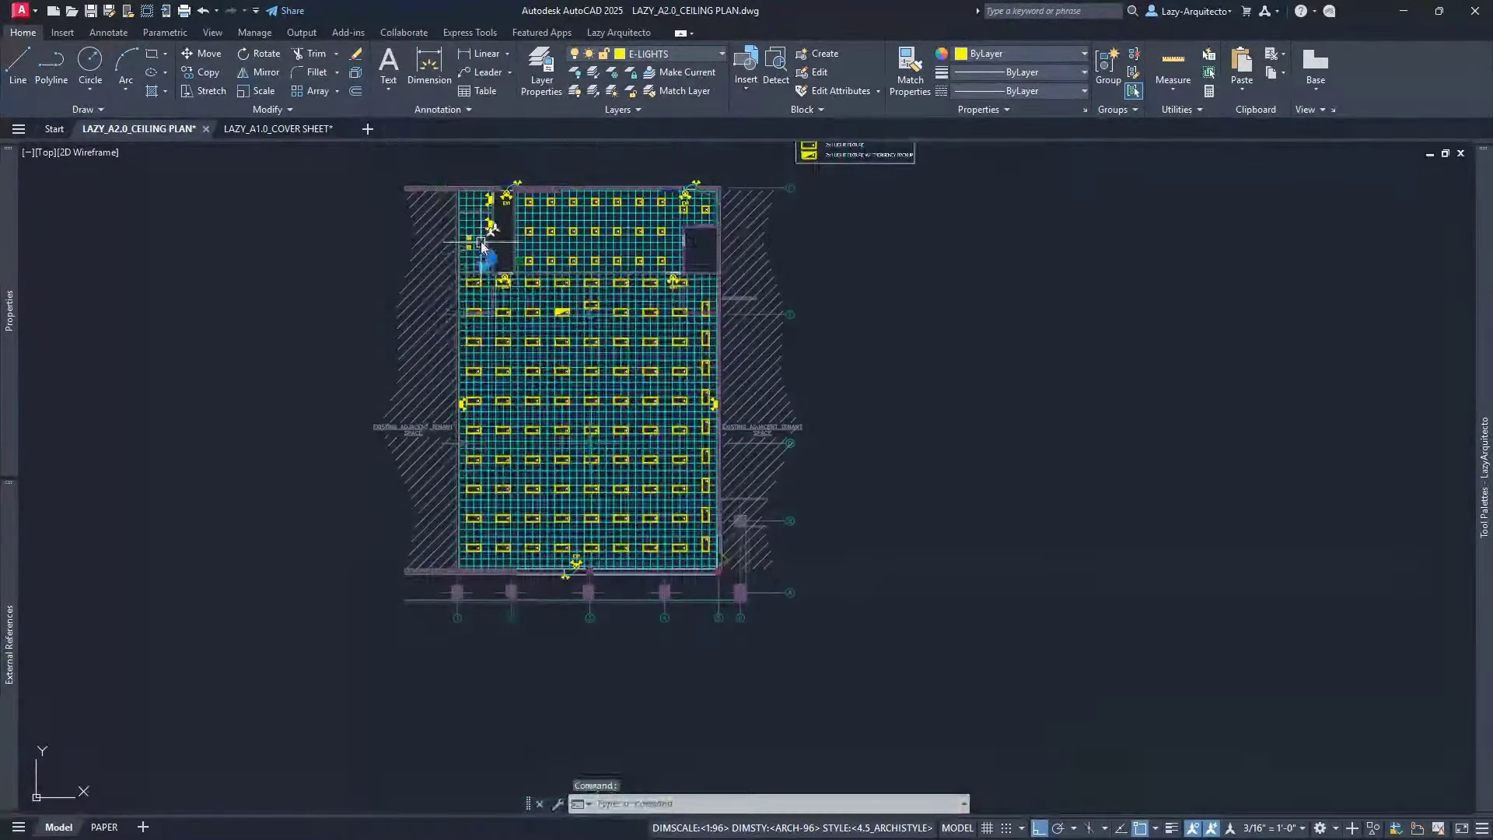
pyautogui.scroll(2, 498, 201)
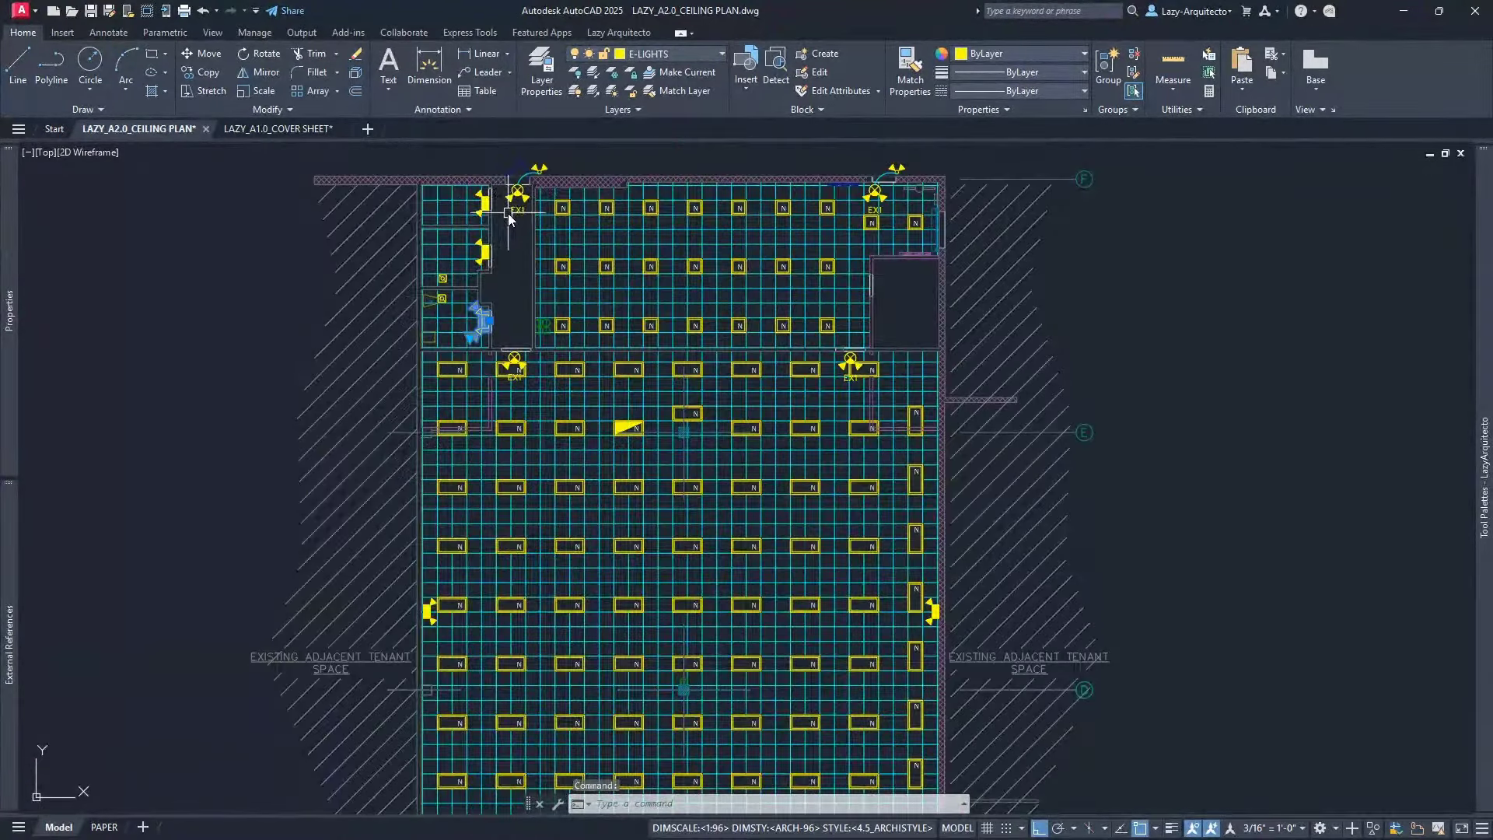
pyautogui.scroll(3, 507, 212)
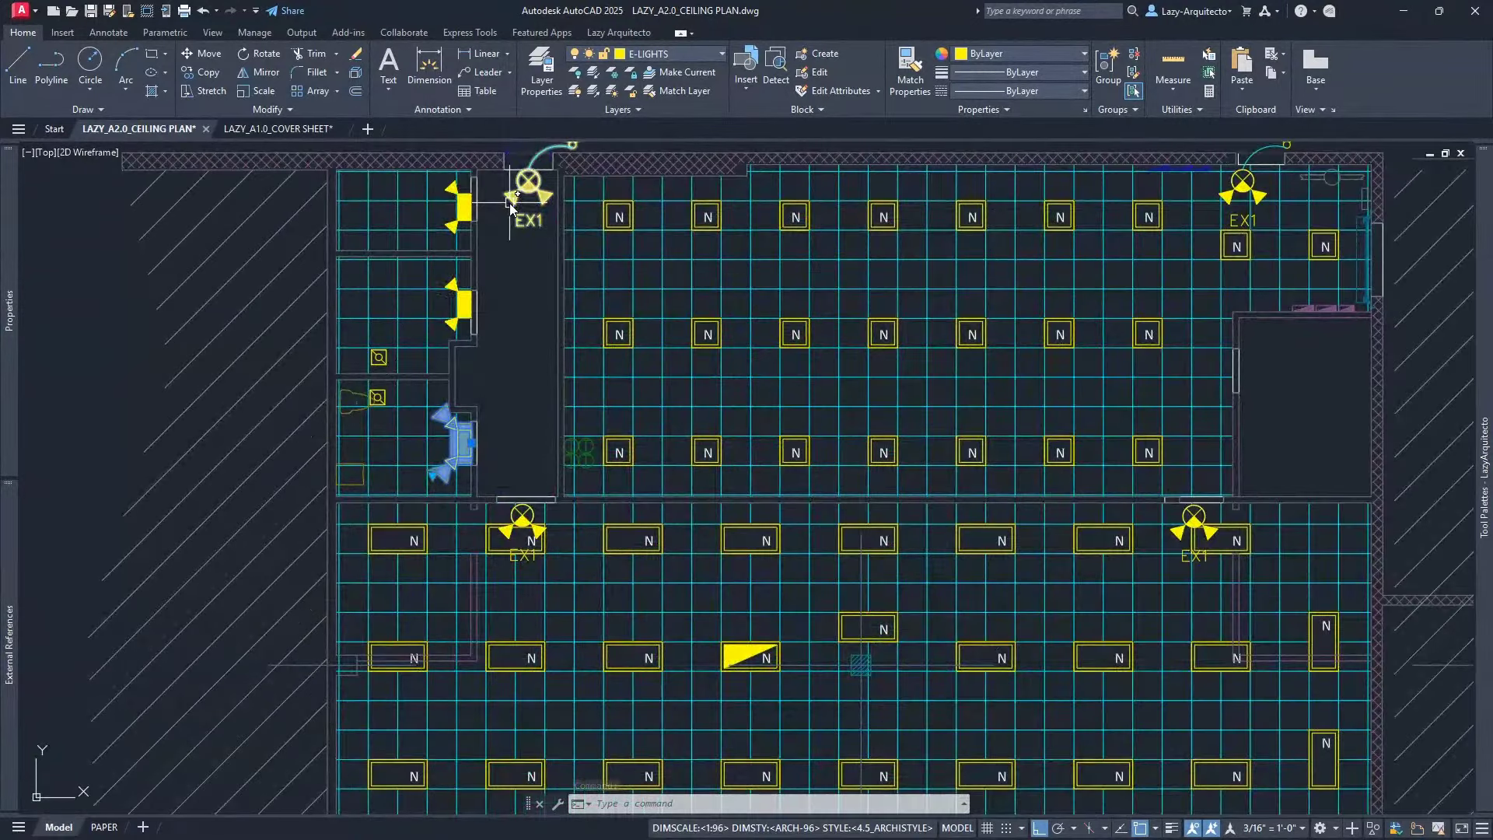
pyautogui.scroll(-3, 511, 208)
pyautogui.click(278, 128)
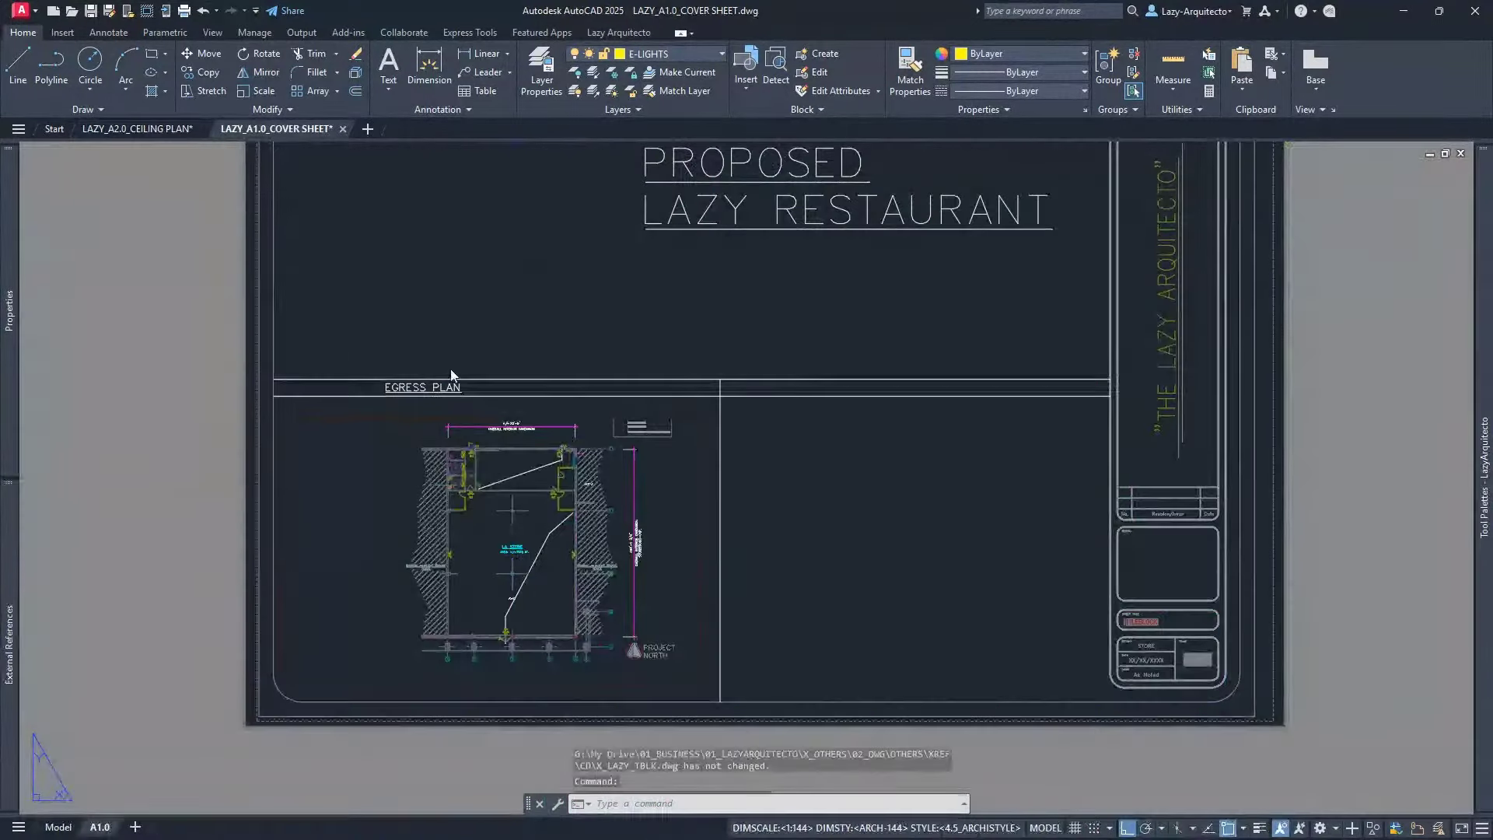
# In the ceiling plan, review the annotation scale list of the northernmost restroom's emergency light without changing it
pyautogui.click(134, 128)
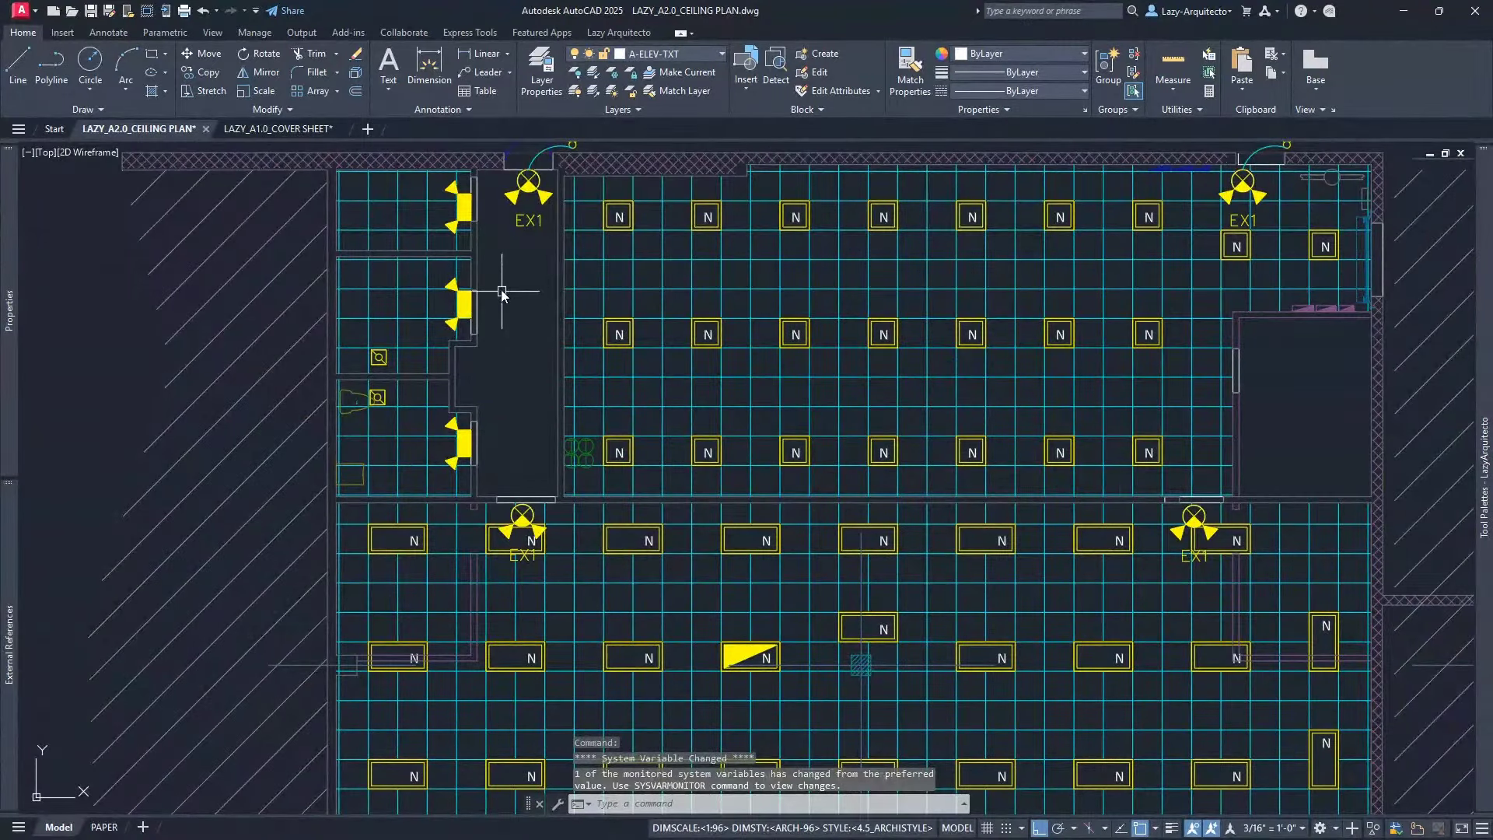
pyautogui.click(463, 224)
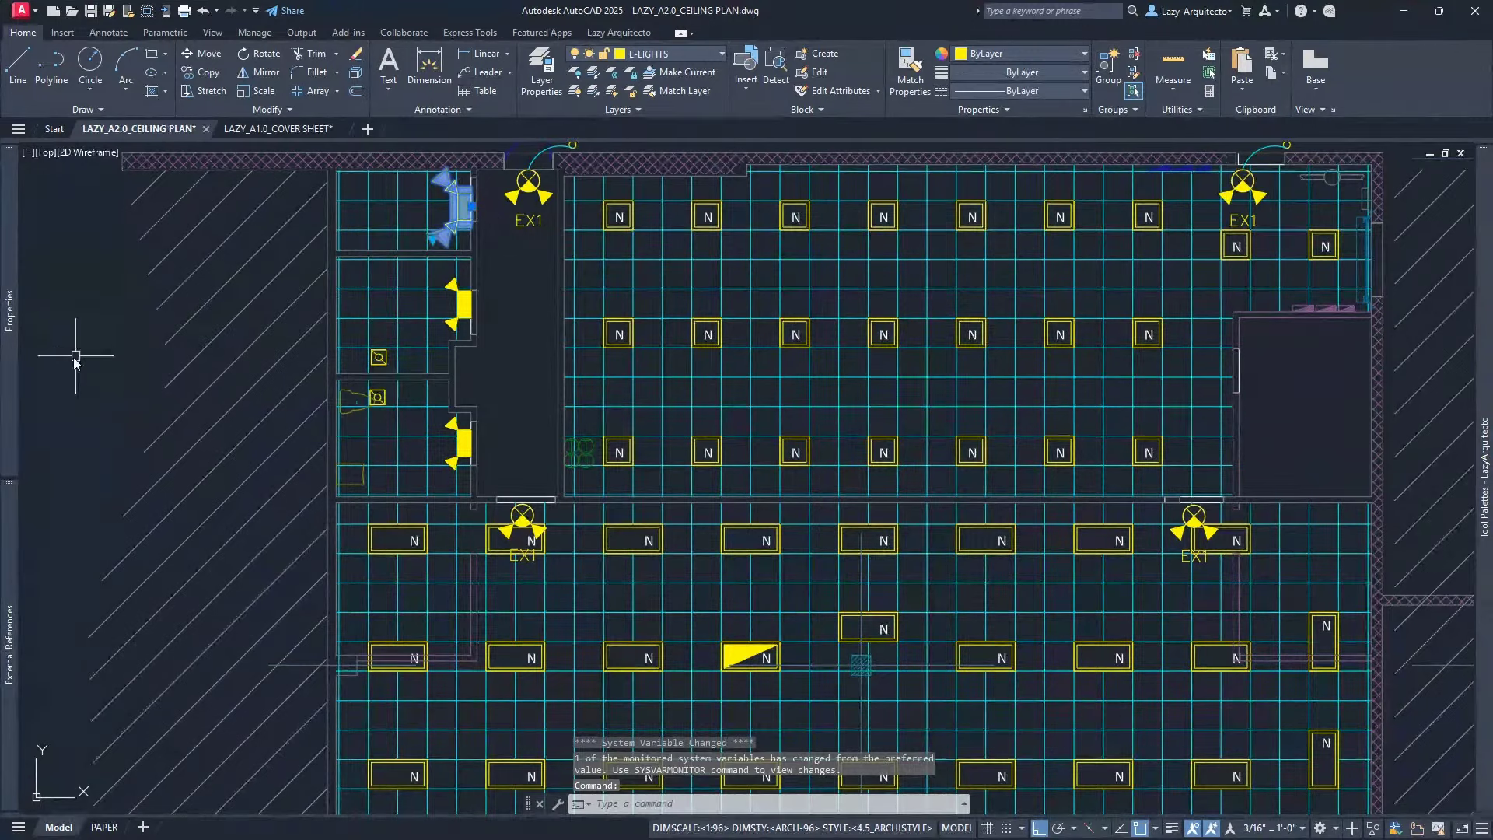
pyautogui.moveTo(17, 375)
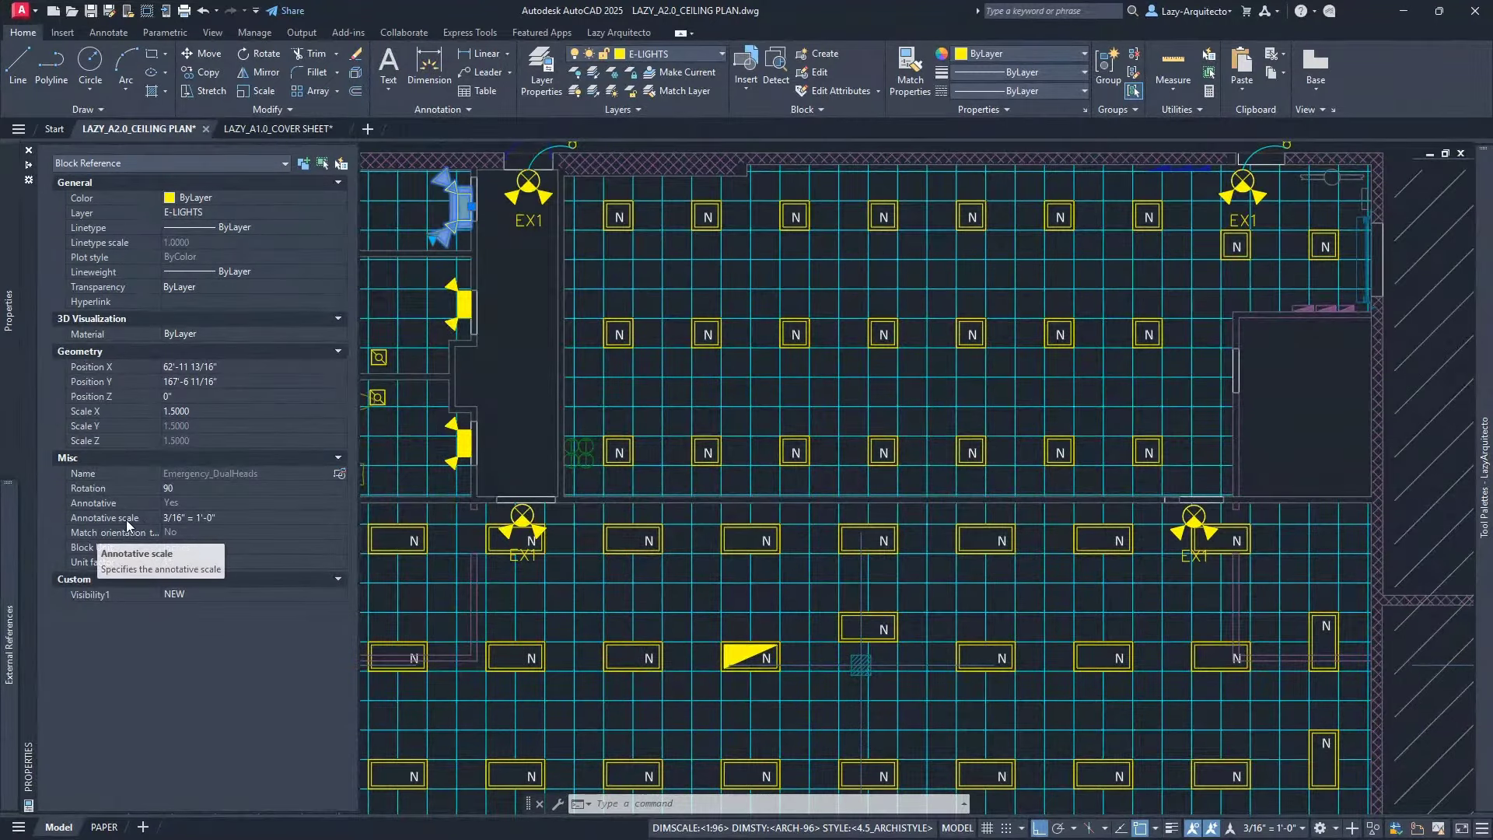
pyautogui.click(342, 520)
pyautogui.click(340, 519)
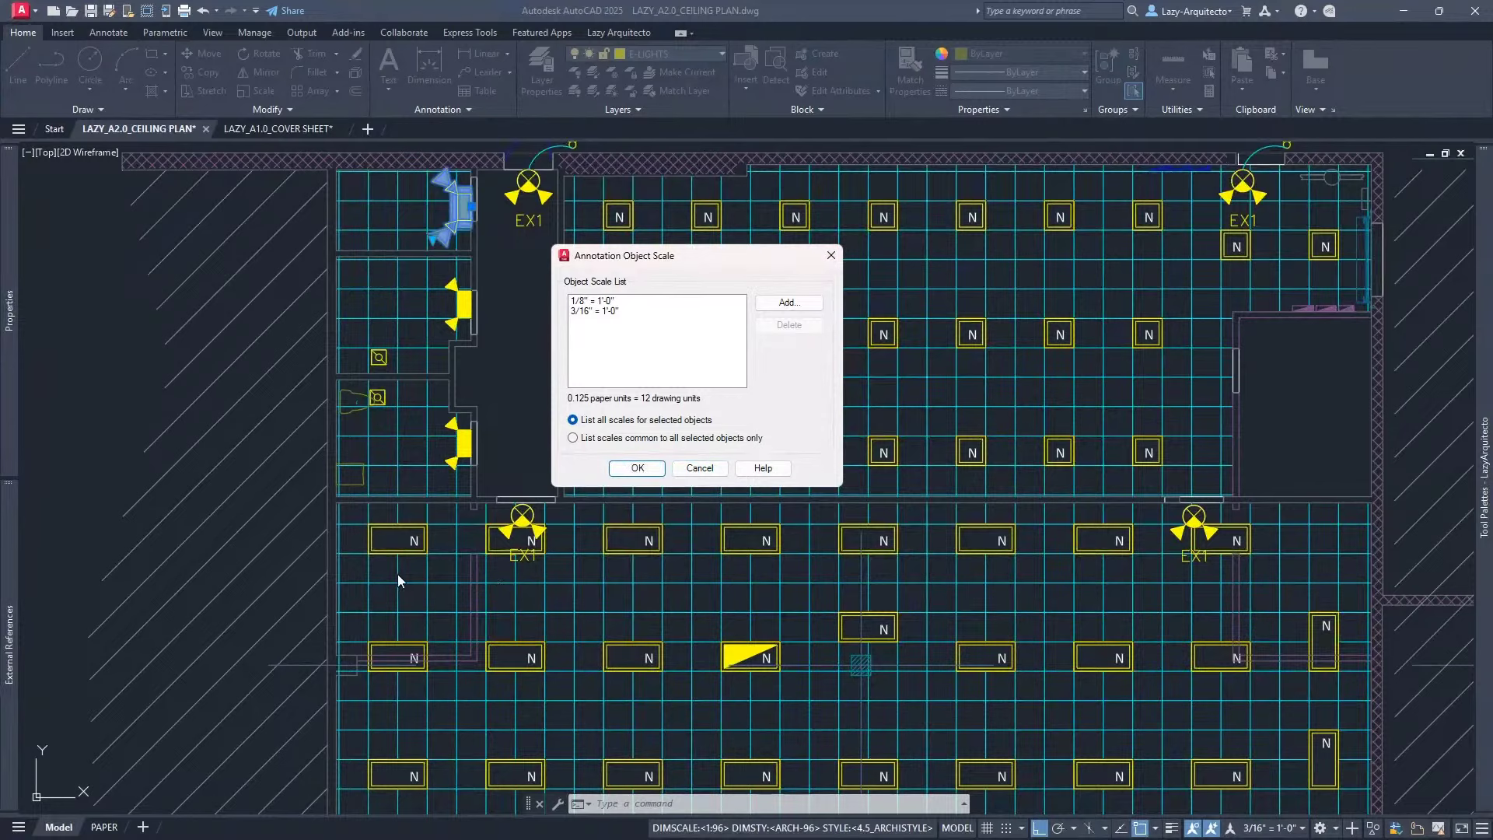
pyautogui.click(699, 468)
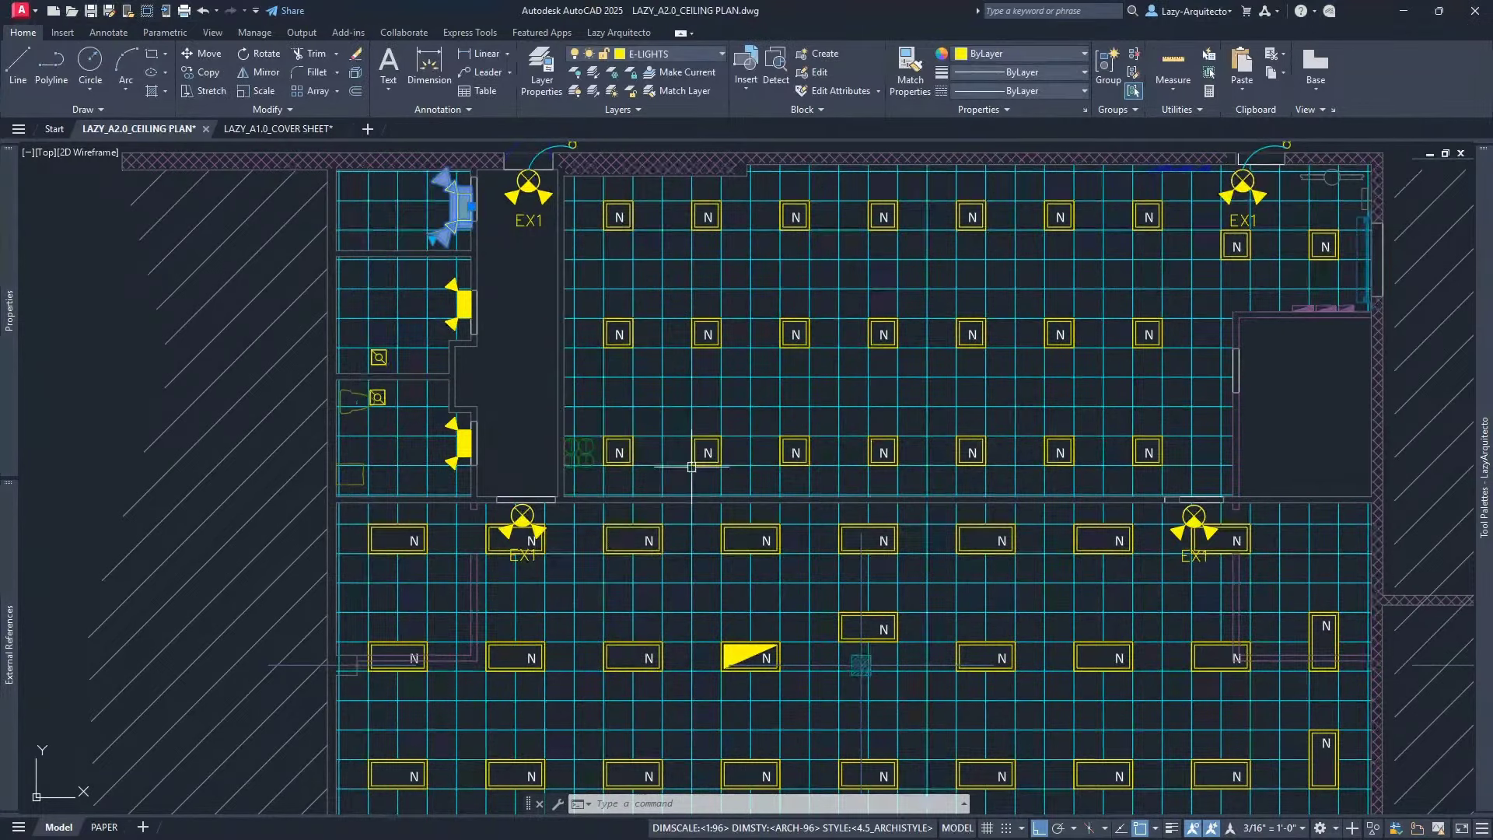
pyautogui.press('Escape')
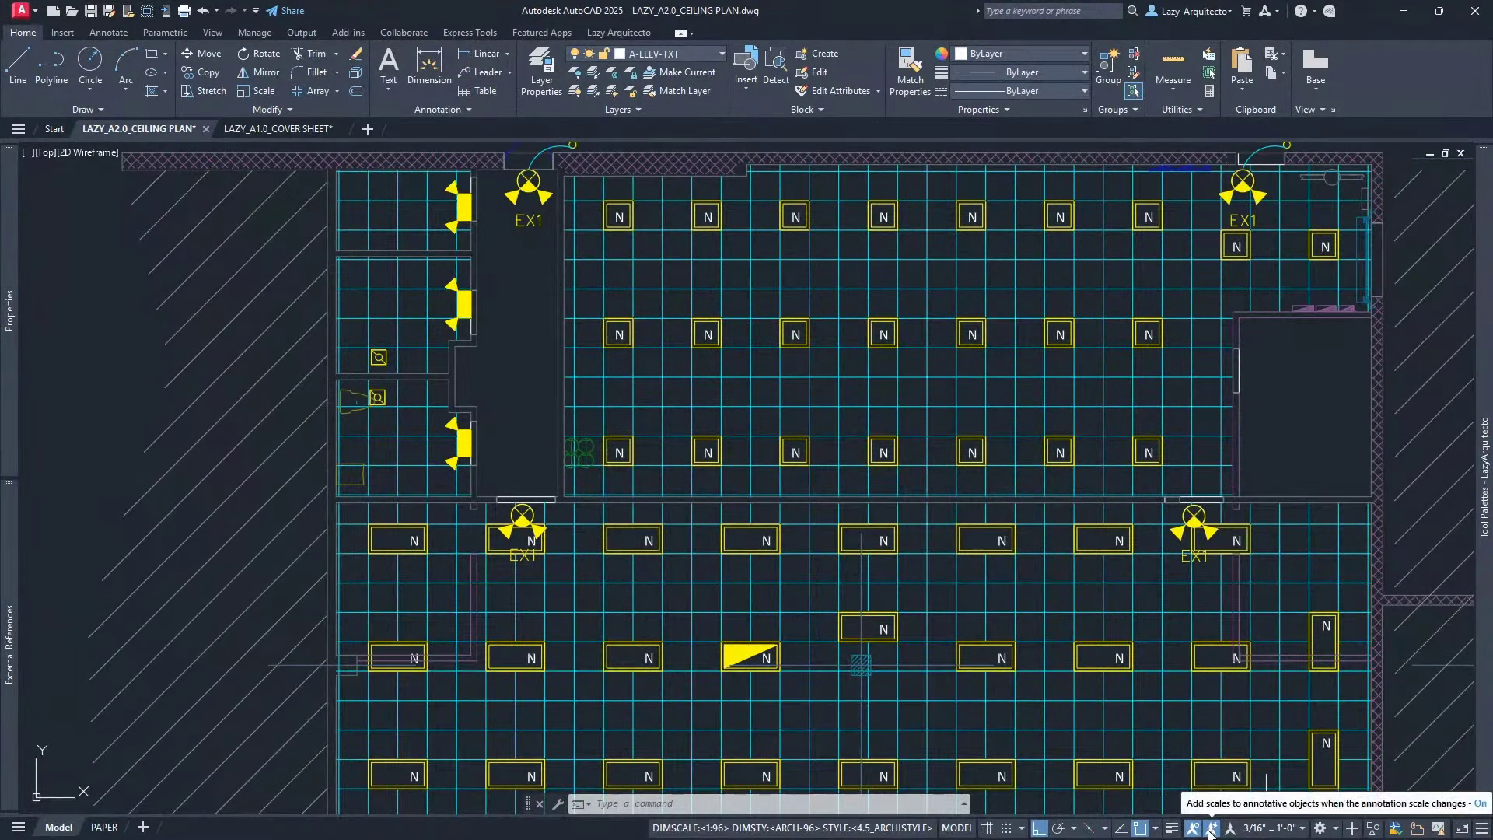
# Switch the ceiling plan's annotation scale to 1/16" = 1'-0", 3/16" = 1'-0" and finally 1/8" = 1'-0", automatically adding the scales to its annotative lights
pyautogui.click(1298, 829)
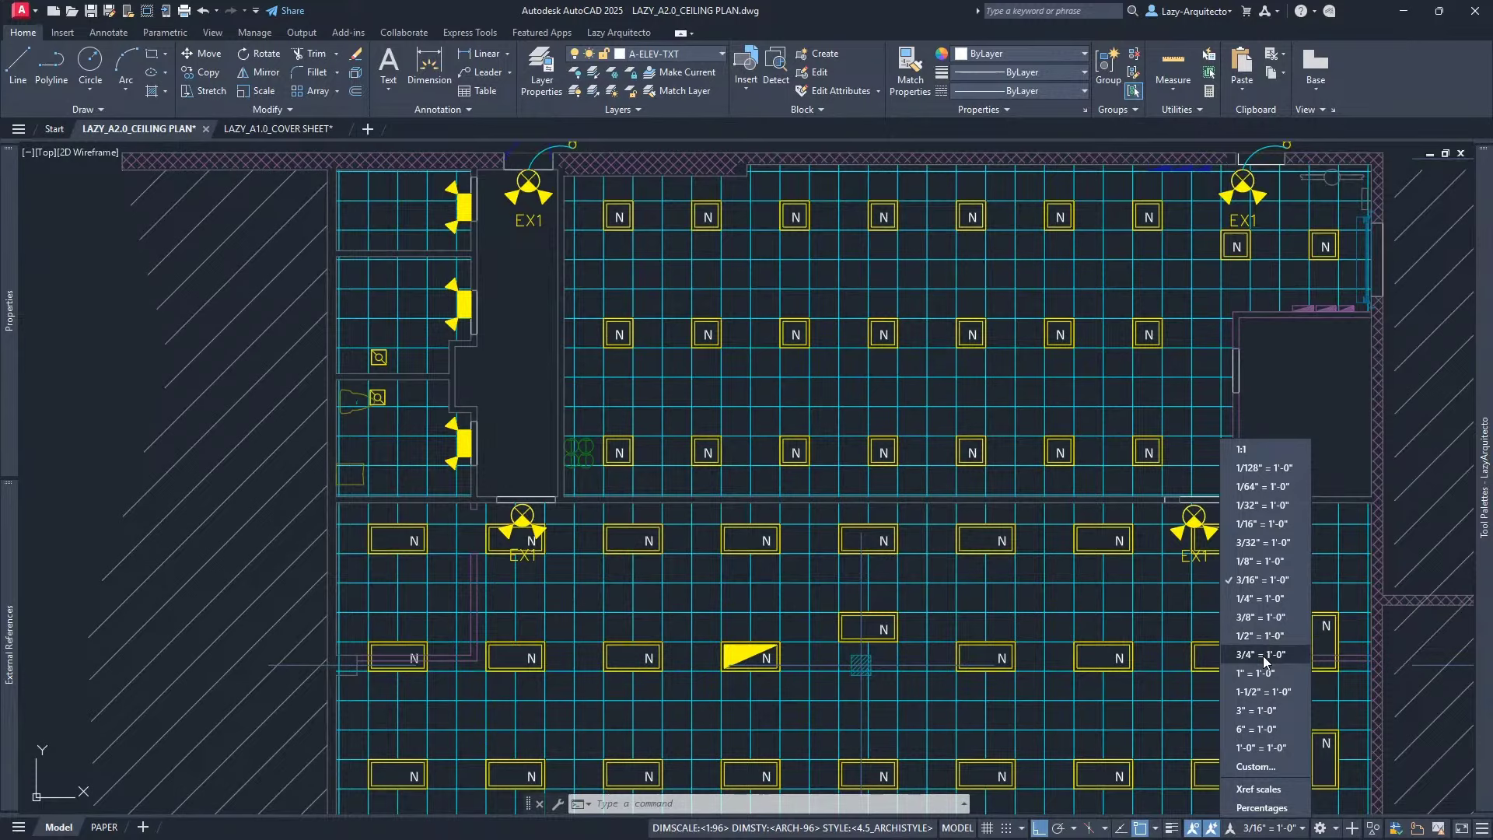
pyautogui.click(1258, 523)
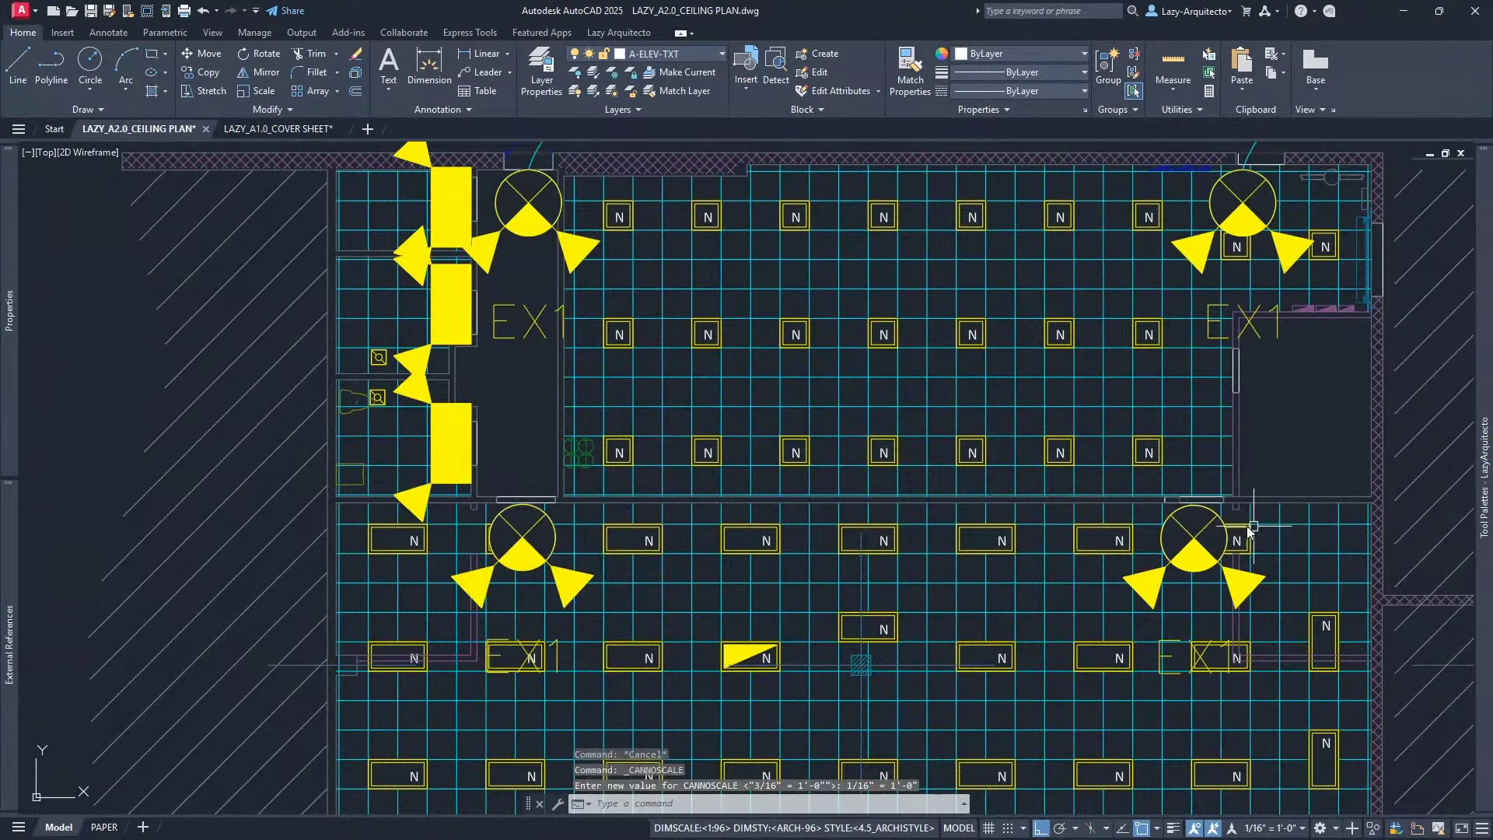
pyautogui.scroll(-5, 634, 513)
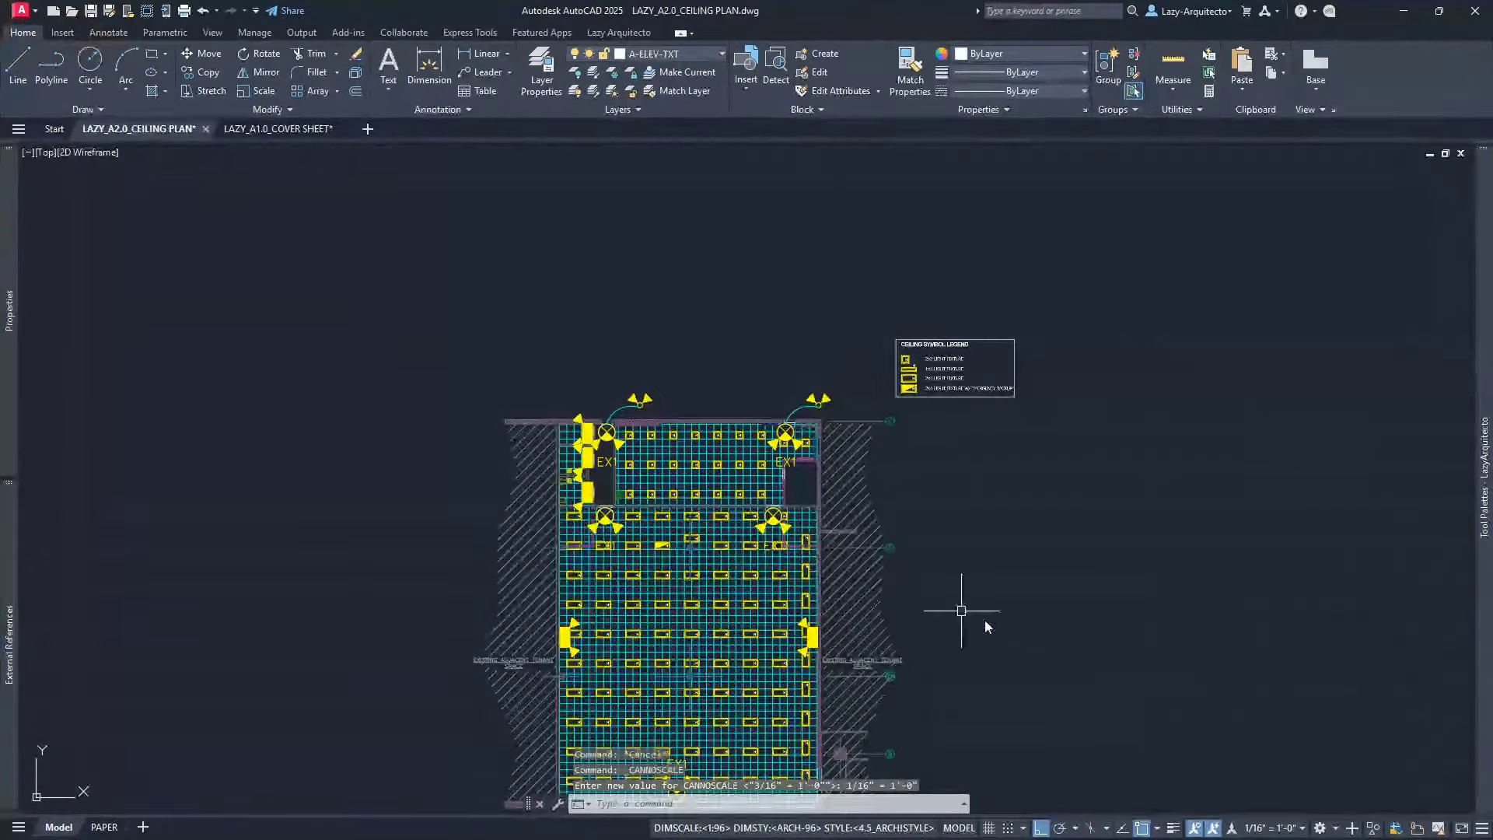
pyautogui.click(1280, 828)
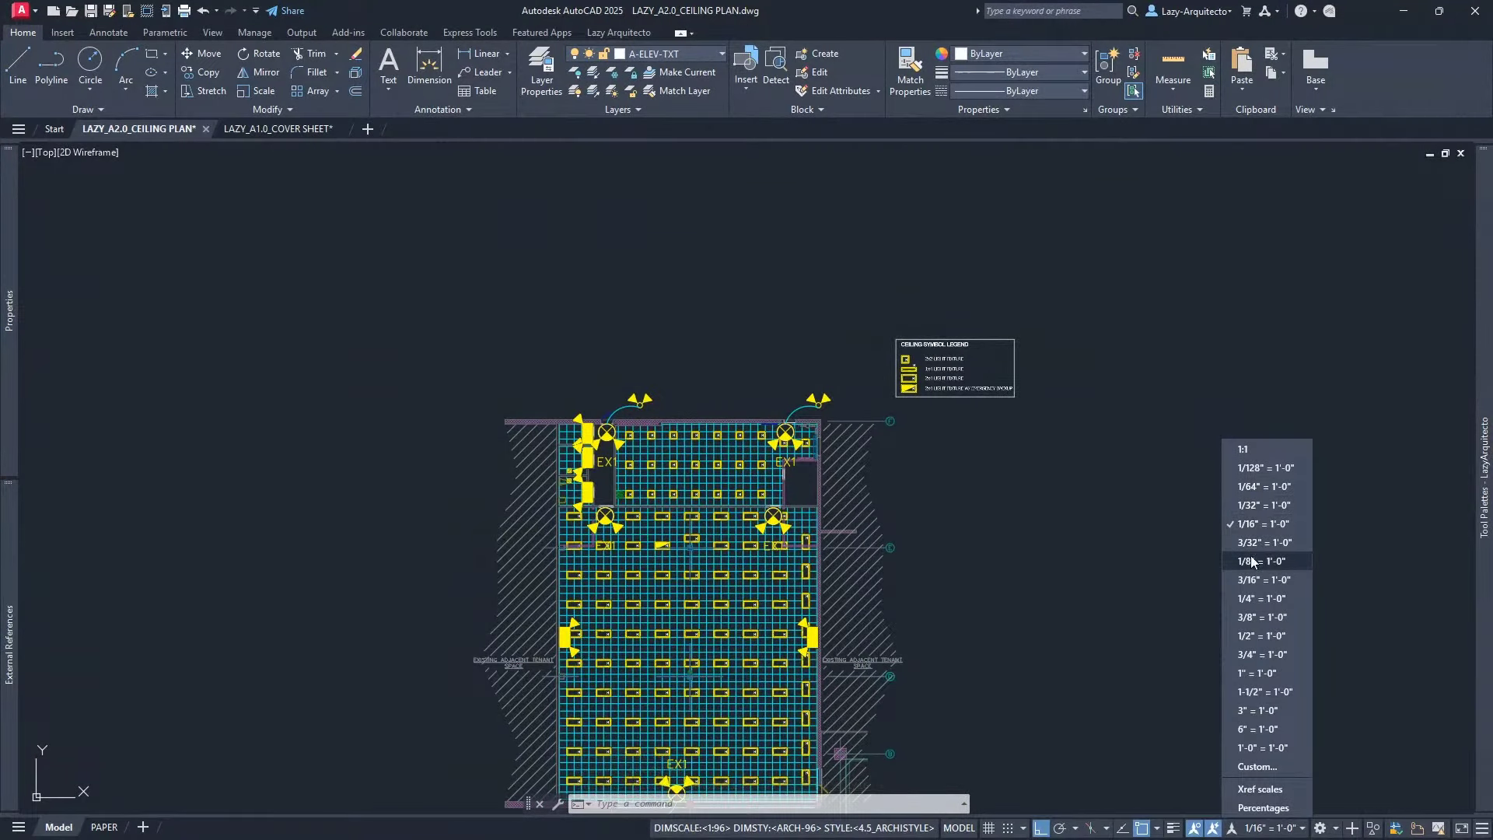
pyautogui.click(1248, 580)
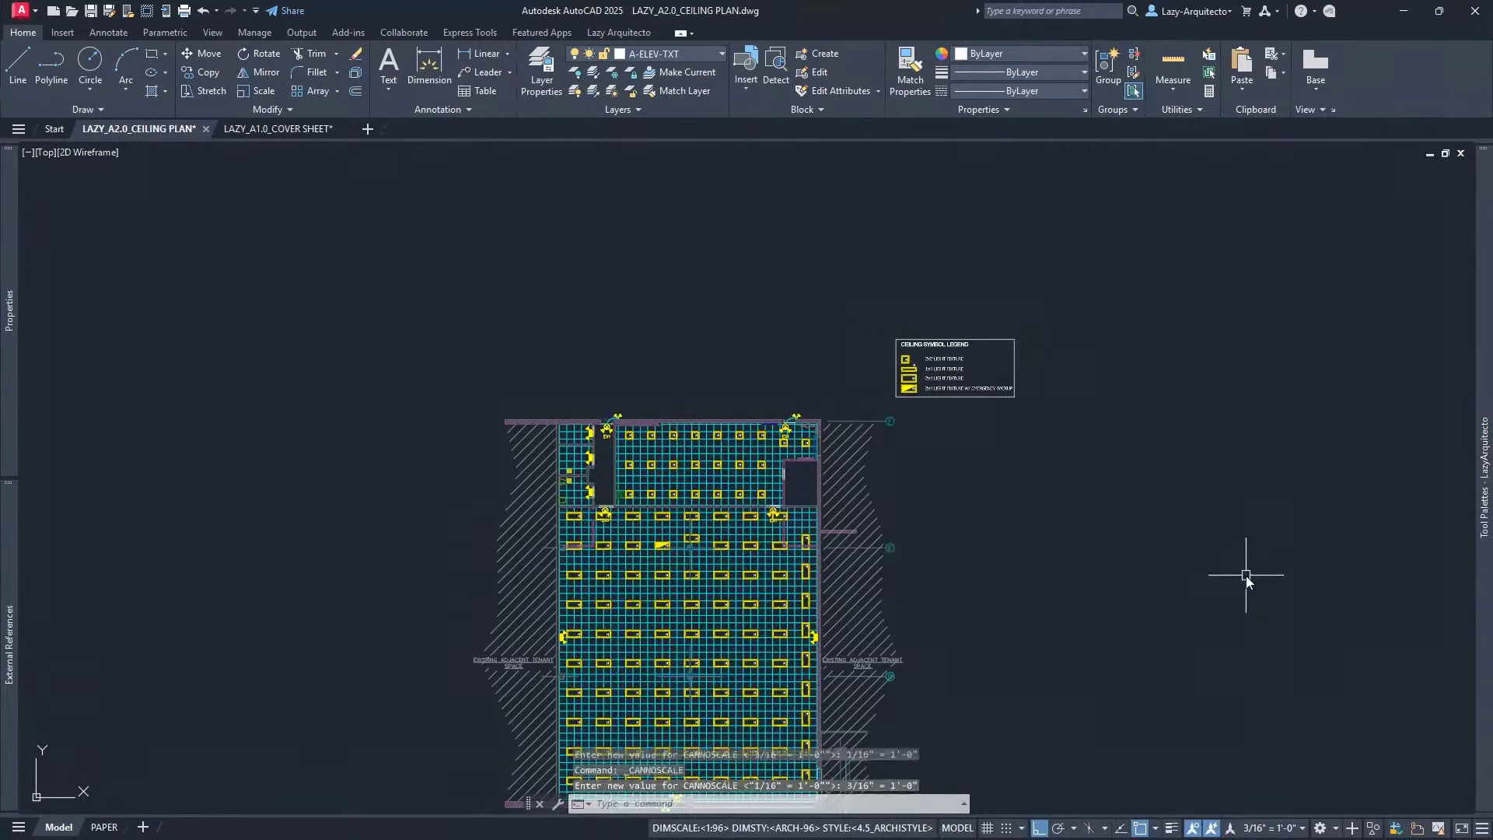
pyautogui.click(1281, 829)
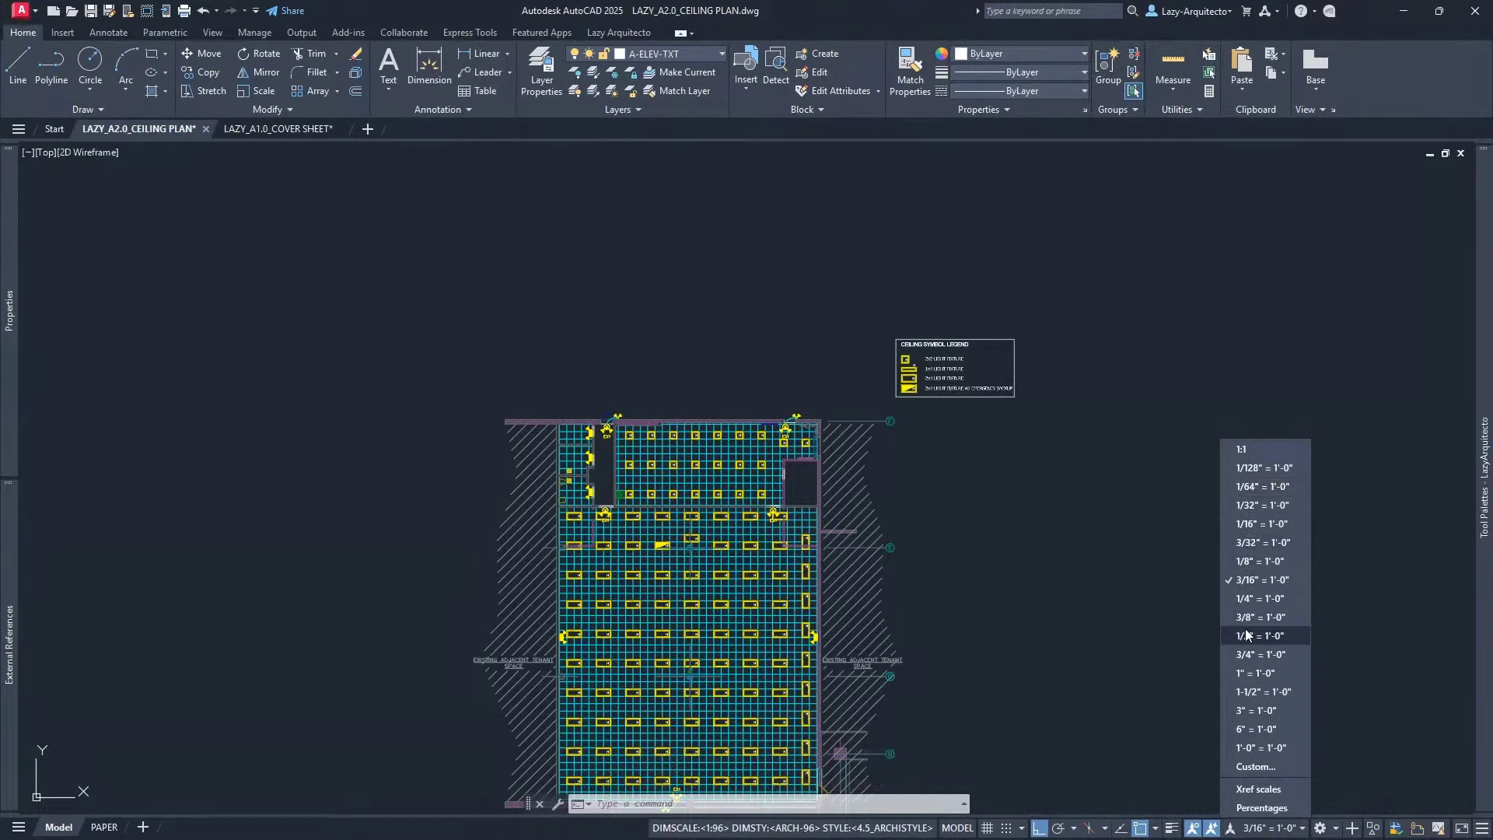
pyautogui.click(1252, 580)
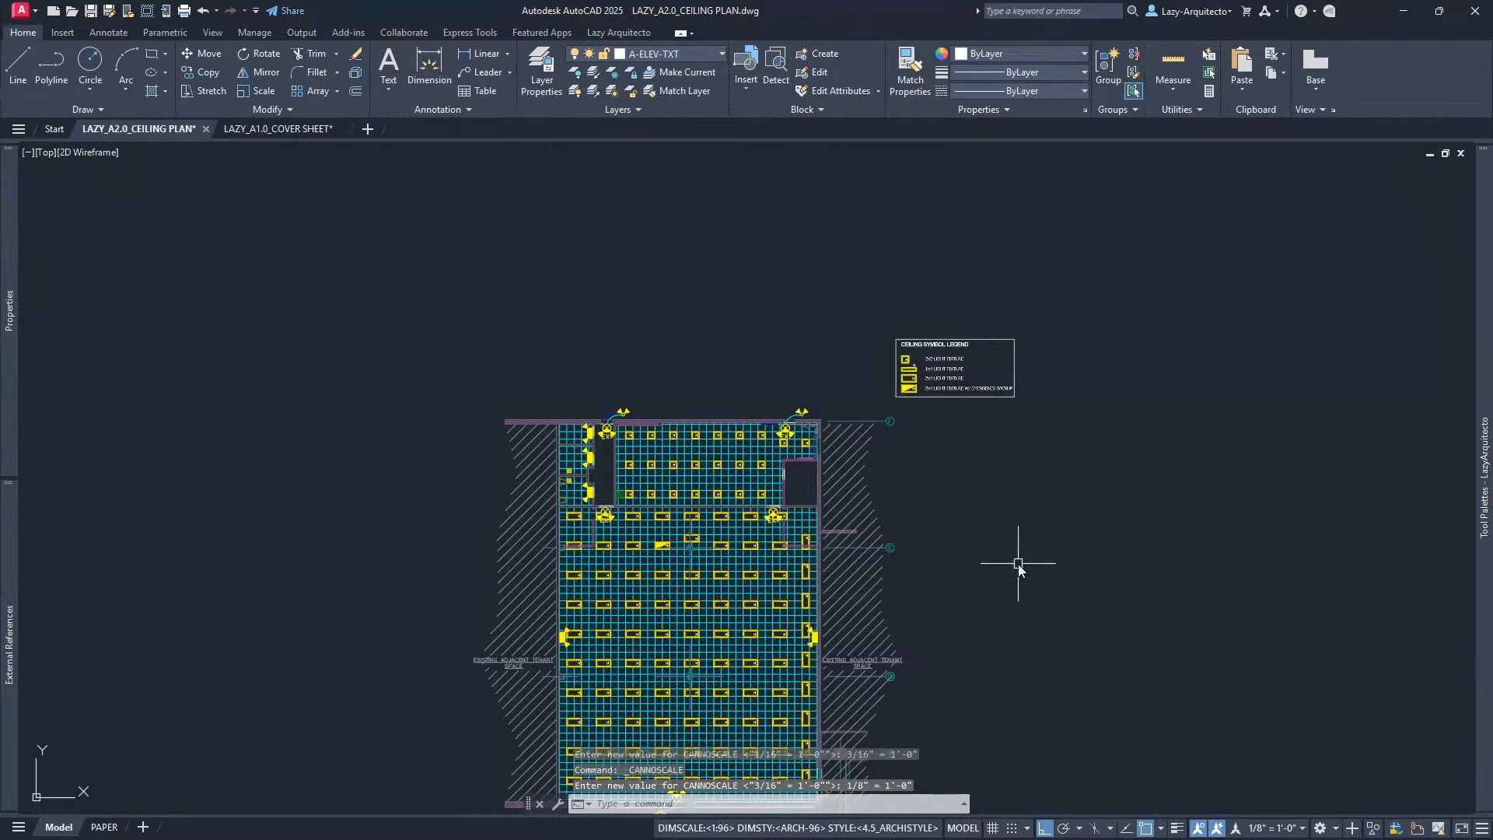
# Save the ceiling plan and reload its modified reference in the LAZY_A1.0_COVER SHEET drawing
pyautogui.hotkey('ctrl', 's')
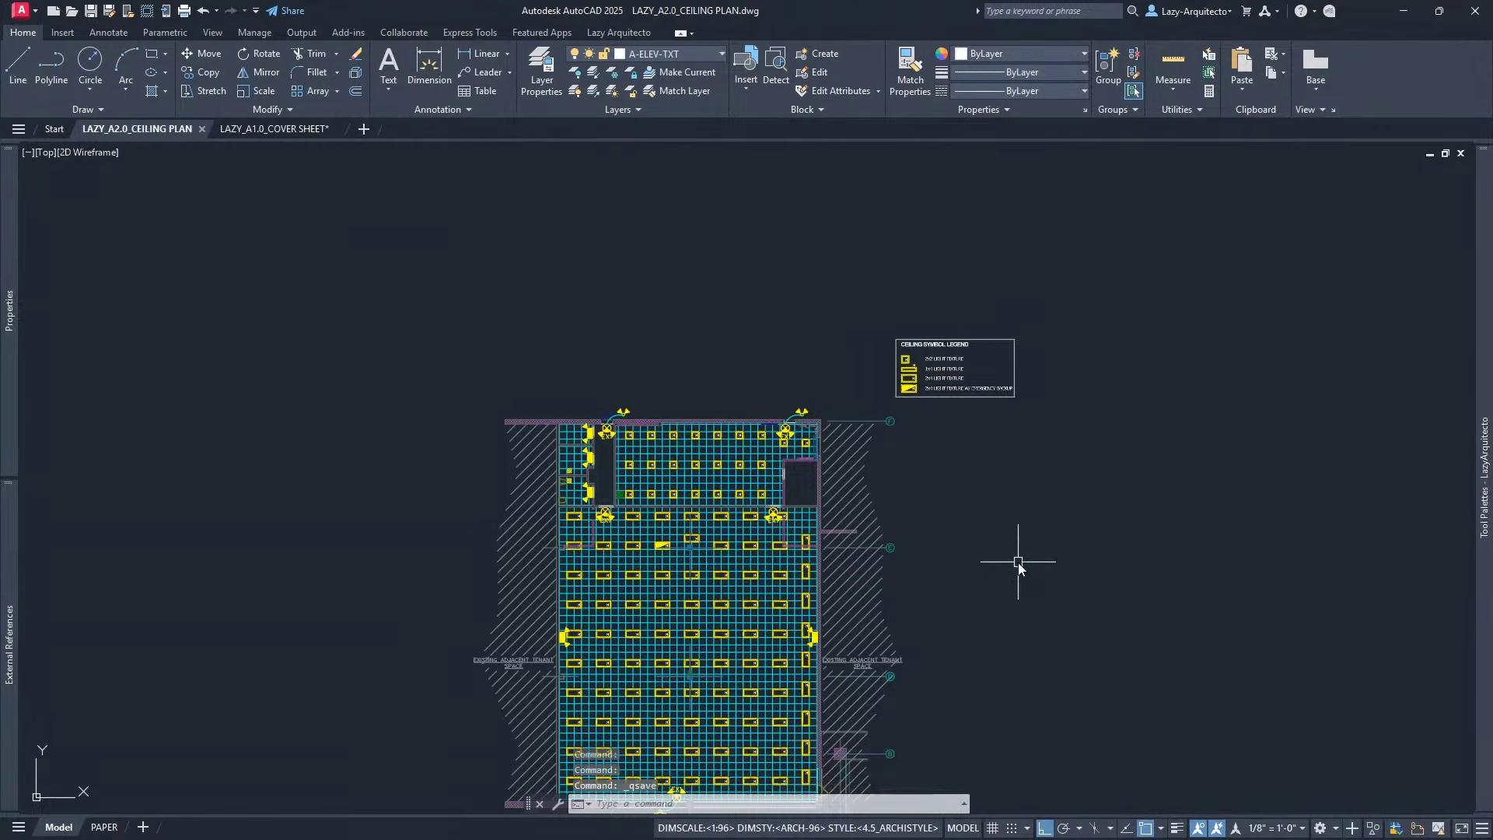
pyautogui.click(269, 129)
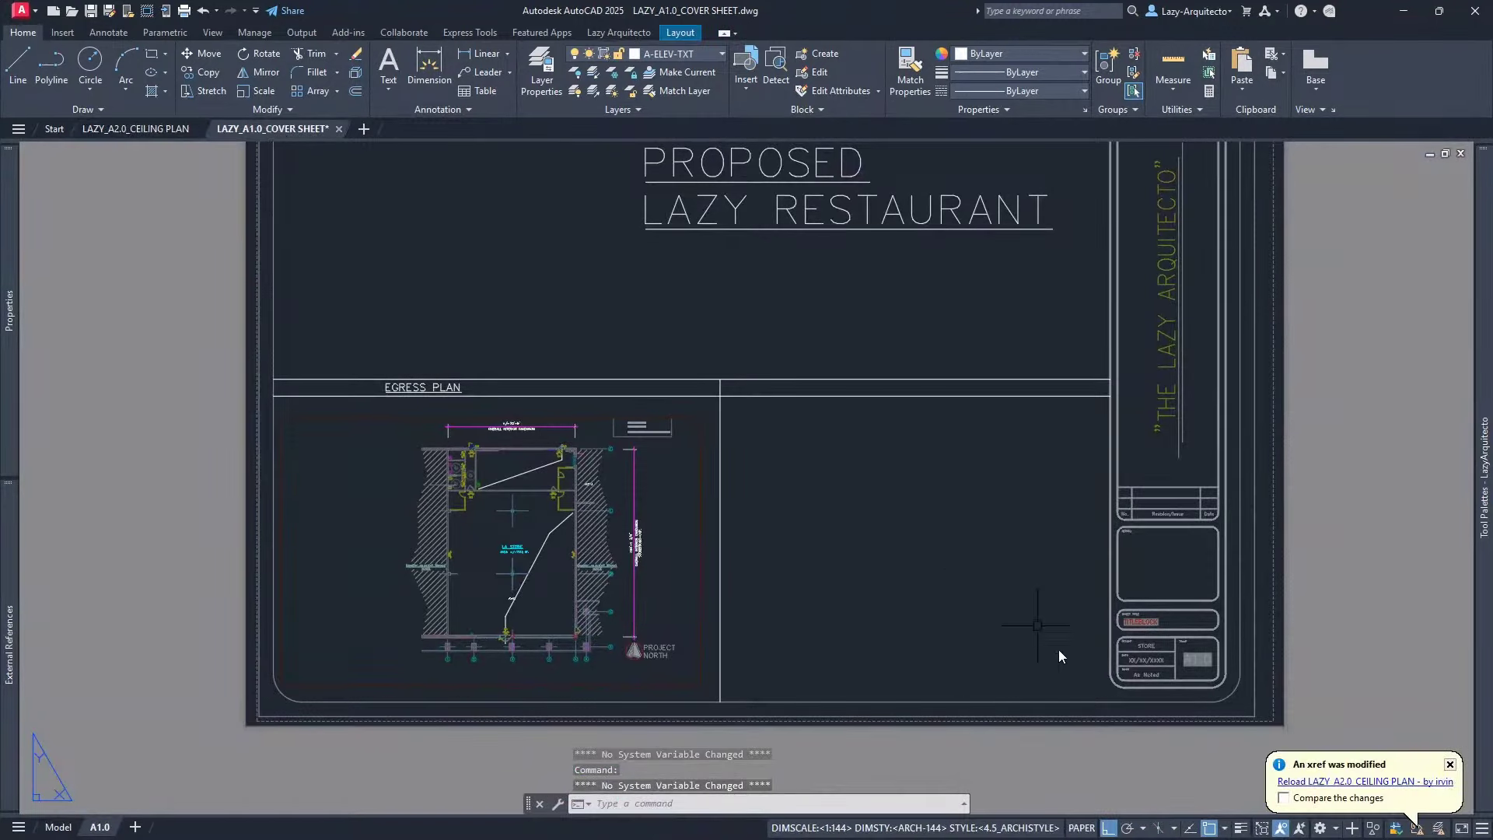
pyautogui.click(1309, 782)
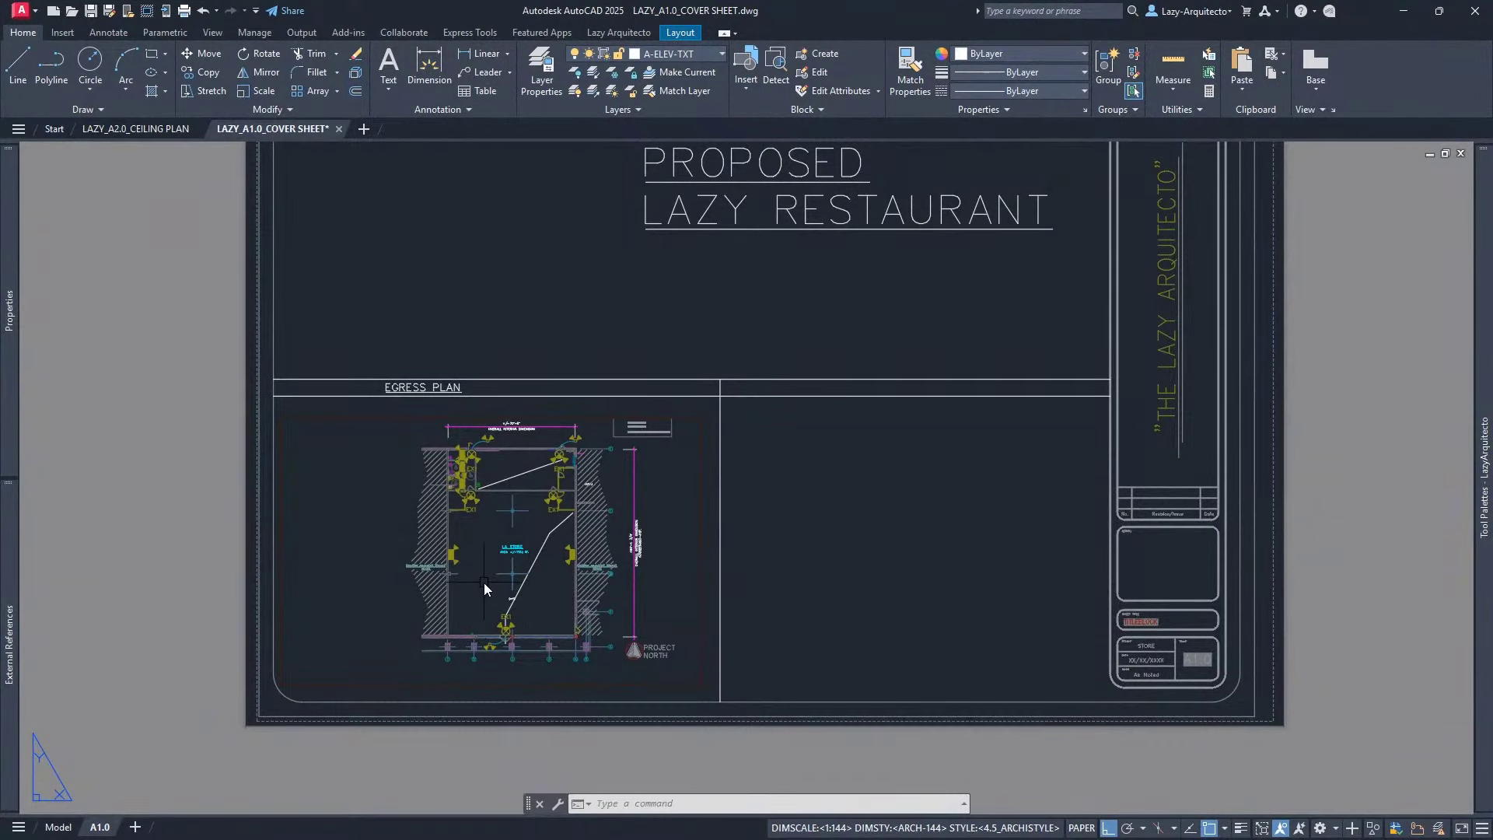
# In the ceiling plan drawing, erase the emergency lights at the doors of the middle and northernmost small rooms along the northwest side
pyautogui.click(148, 129)
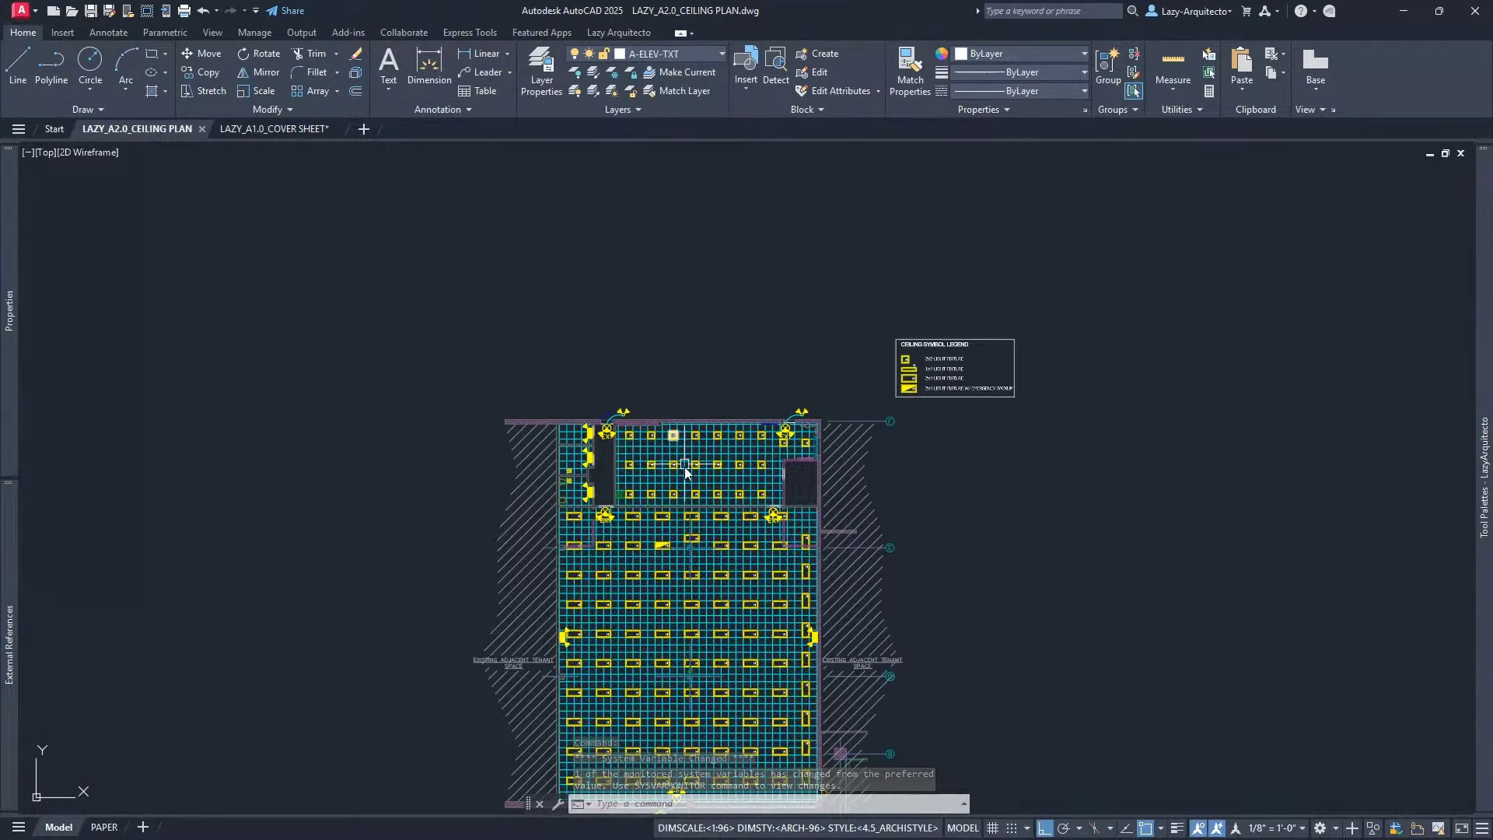
pyautogui.scroll(3, 689, 481)
pyautogui.scroll(2, 506, 470)
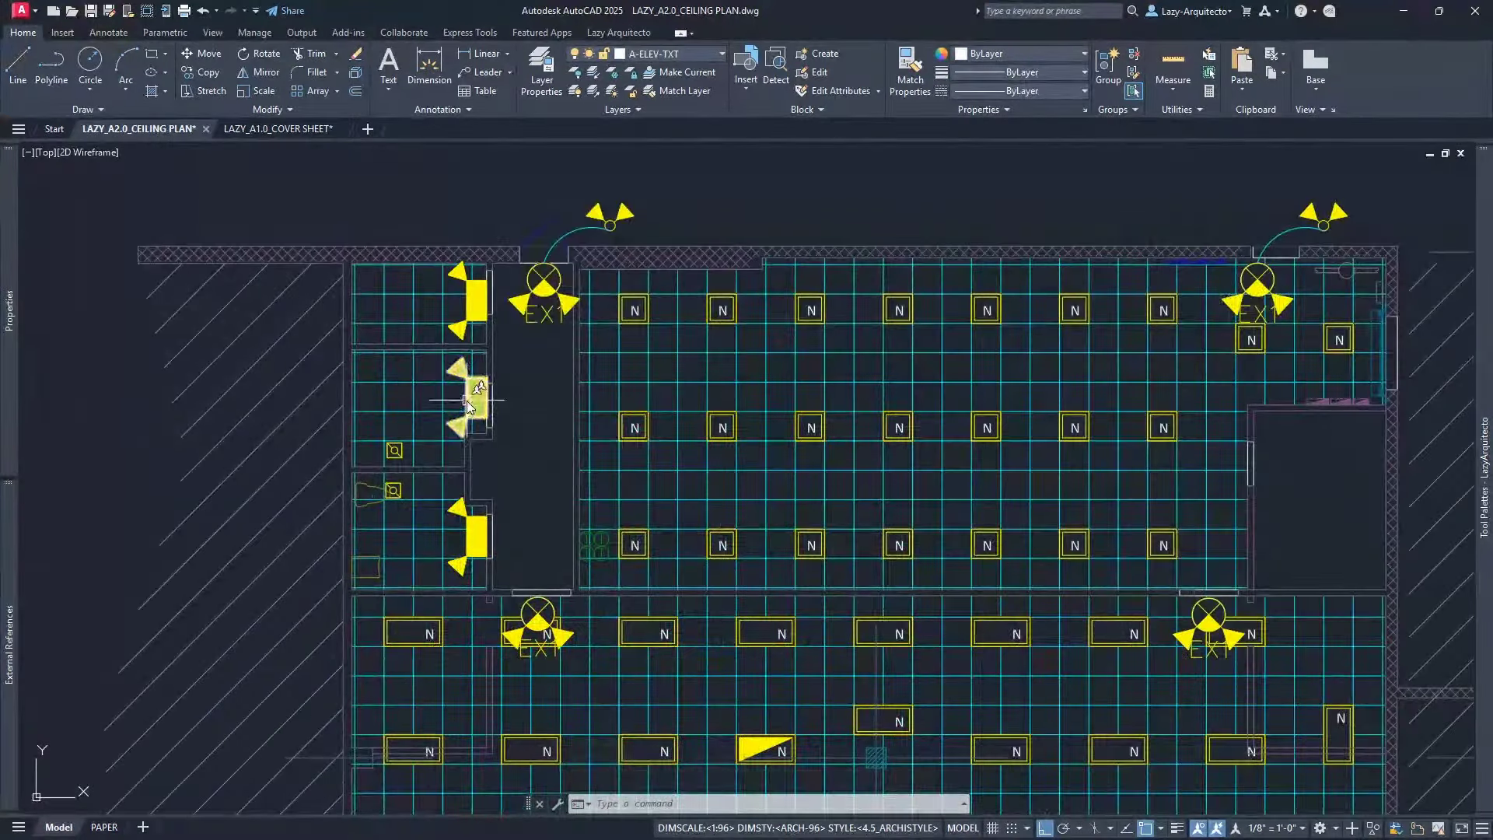
pyautogui.click(487, 439)
pyautogui.press('Delete')
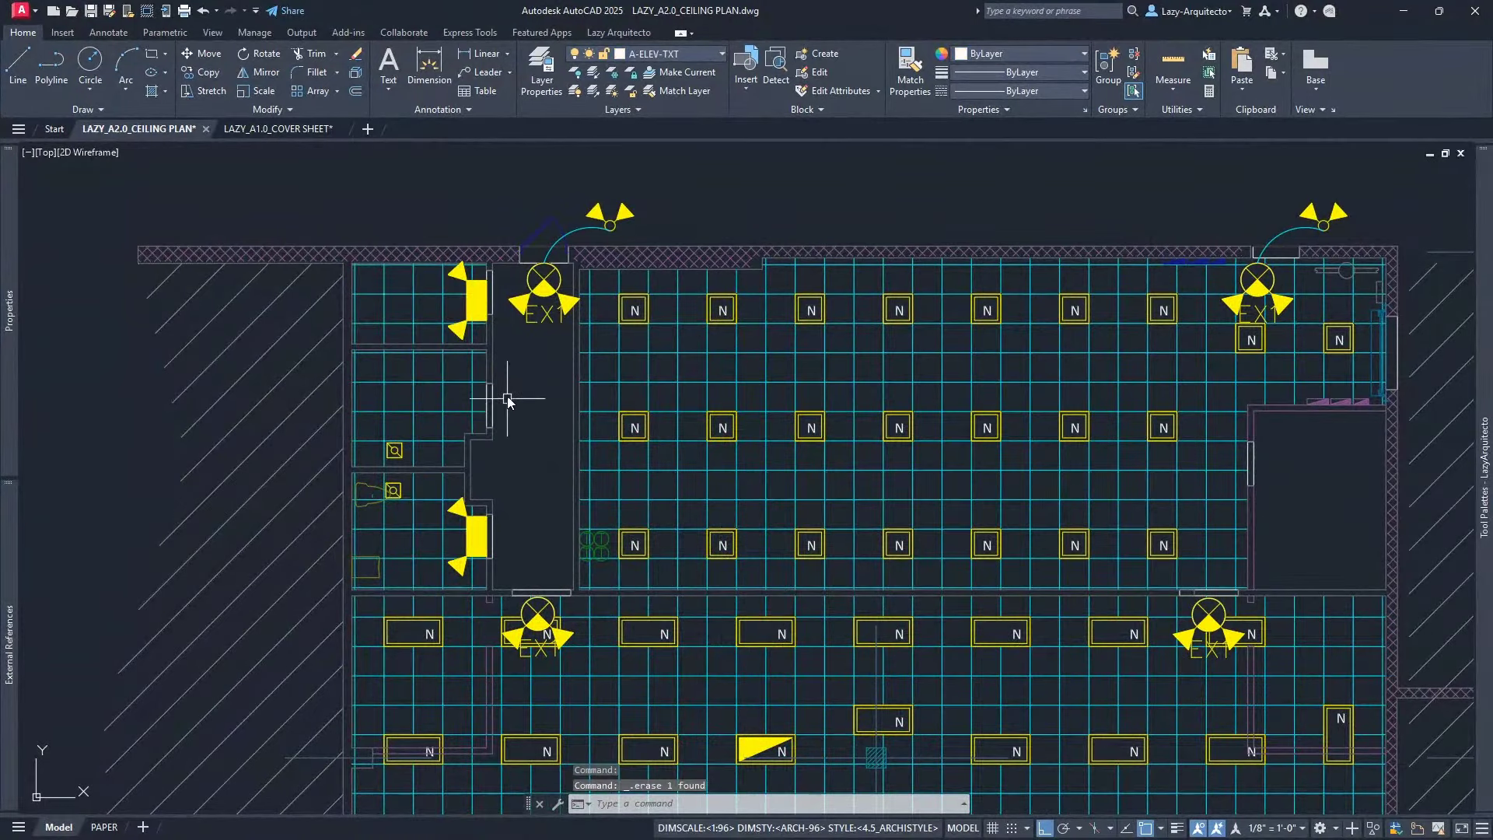
pyautogui.scroll(-2, 505, 394)
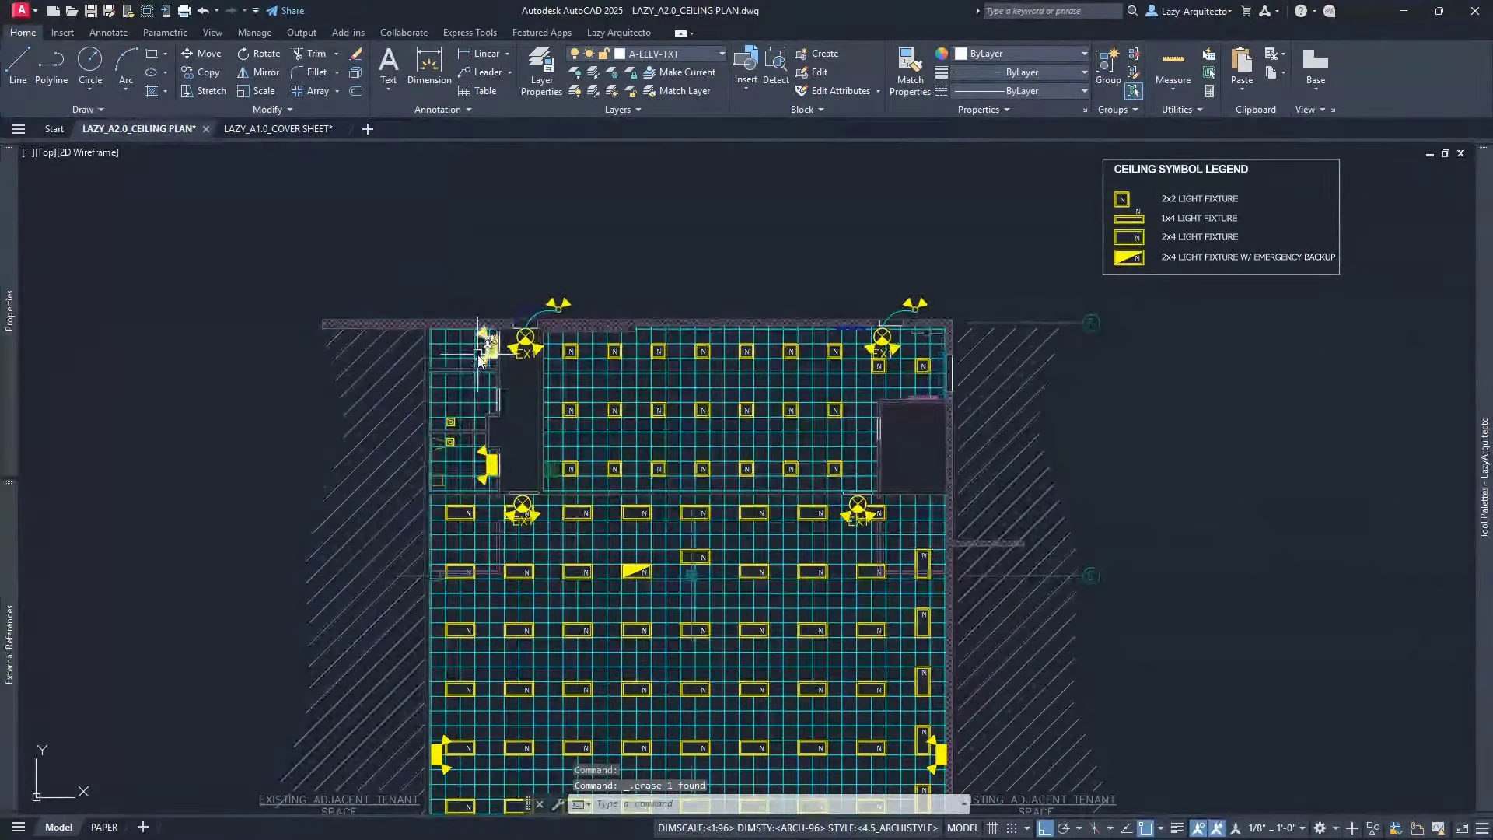
pyautogui.scroll(2, 482, 356)
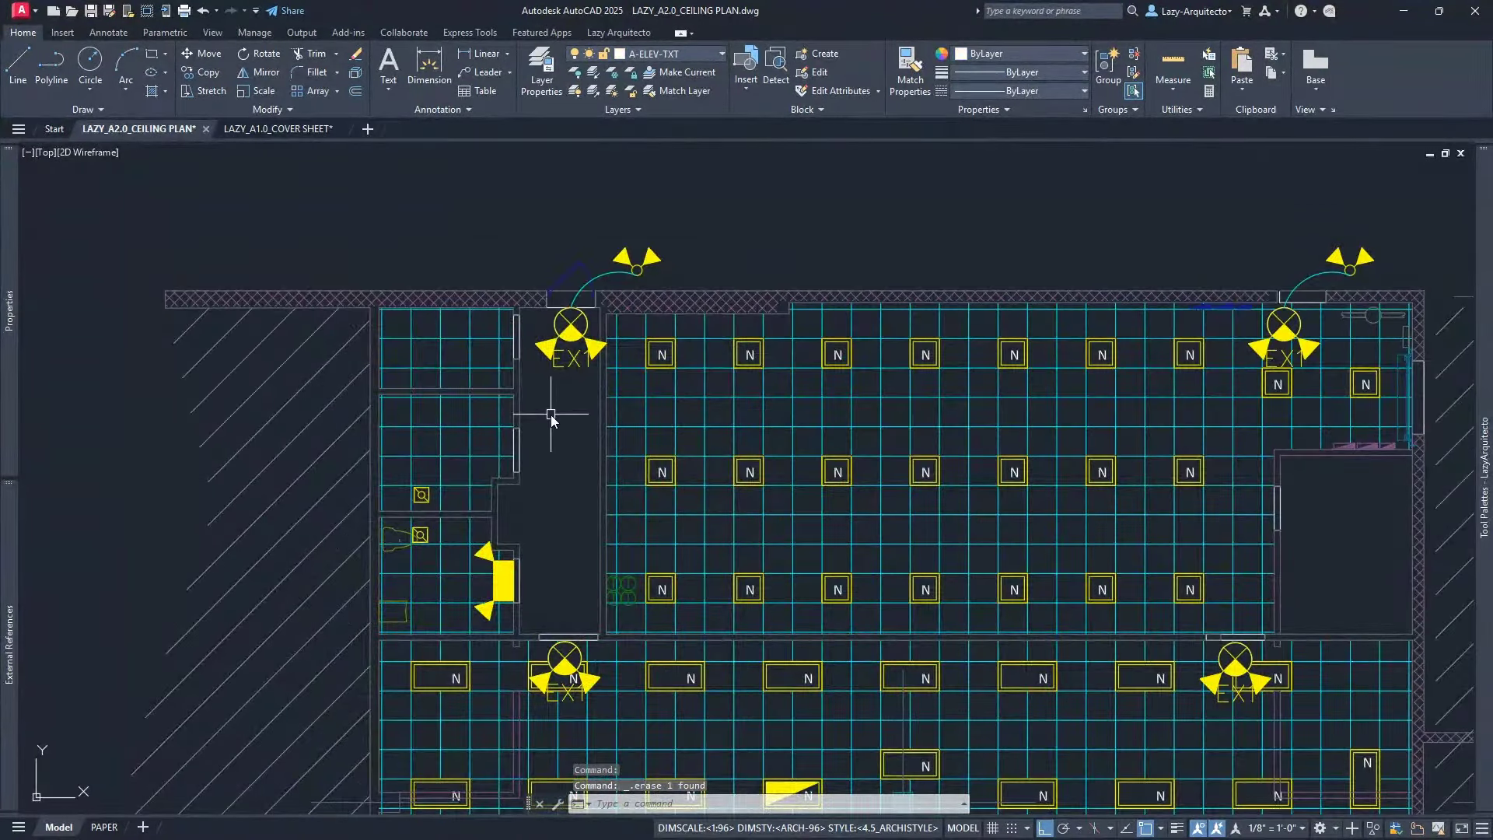
pyautogui.scroll(-2, 550, 415)
# Save the ceiling plan and check the northwest rooms in the cover sheet's egress plan with the reference reloaded
pyautogui.hotkey('ctrl', 's')
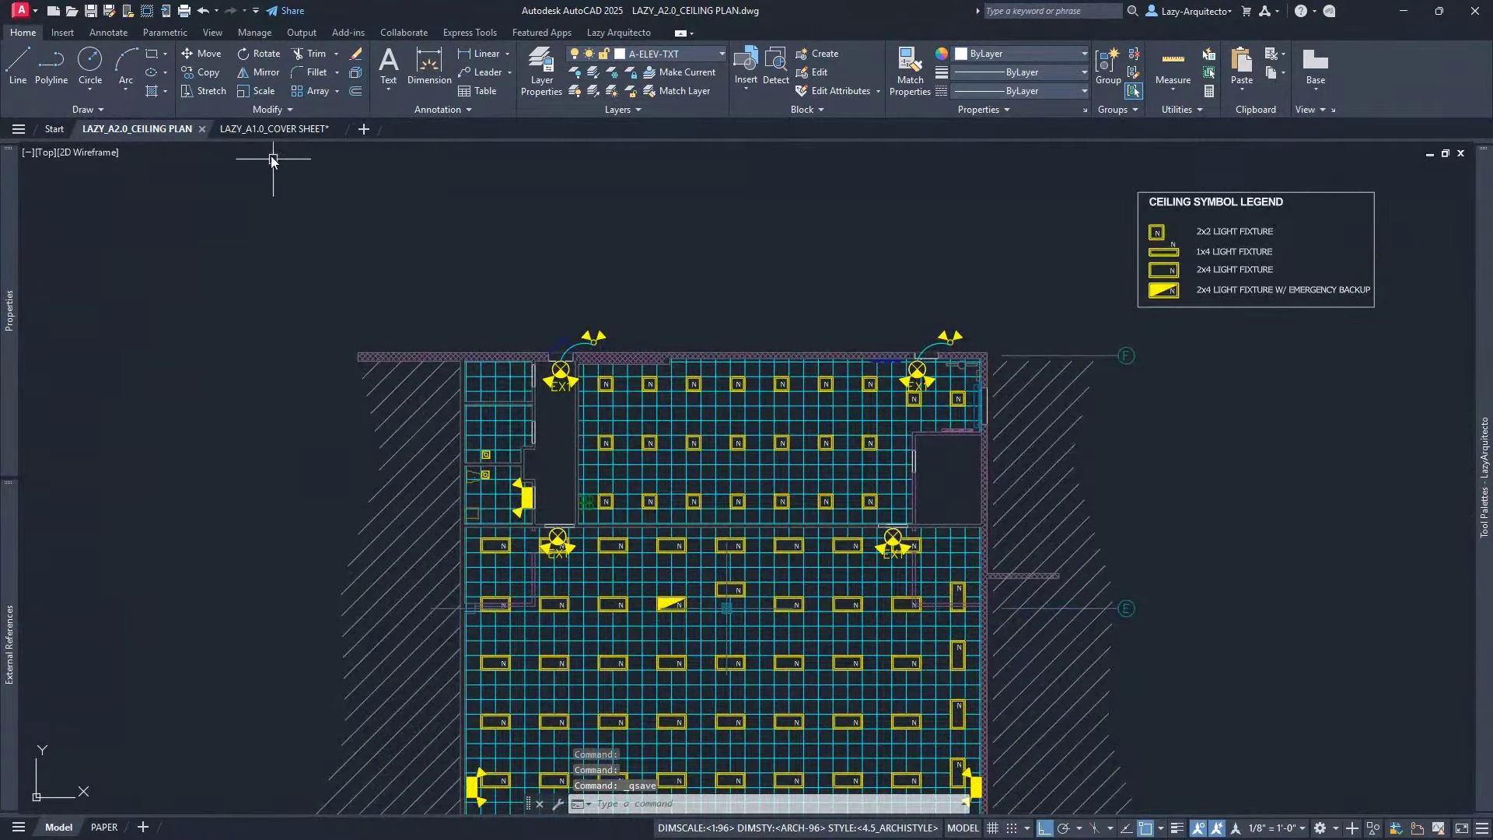
pyautogui.click(264, 129)
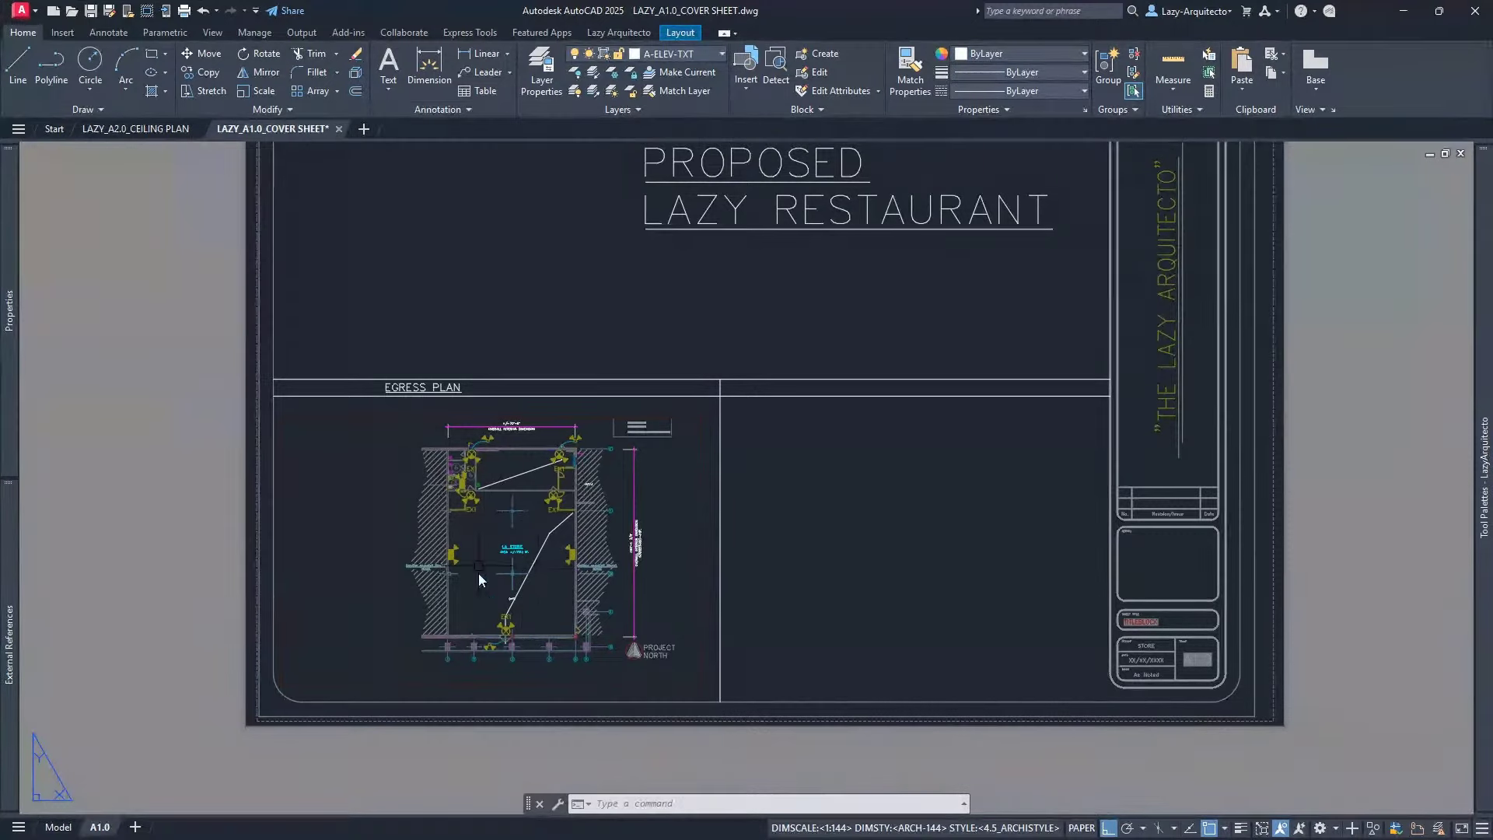
pyautogui.scroll(10, 482, 486)
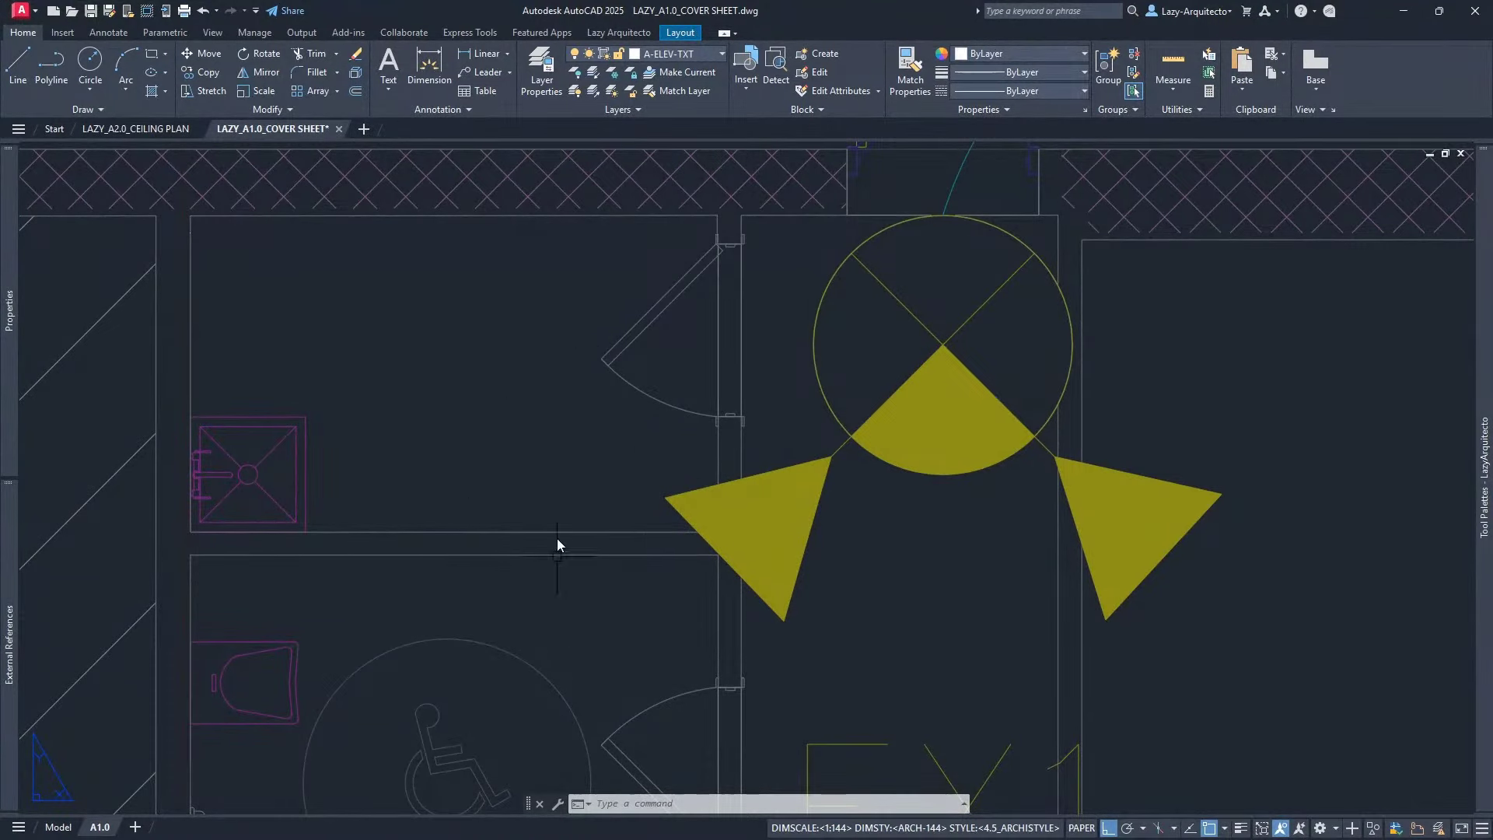
pyautogui.scroll(-10, 550, 529)
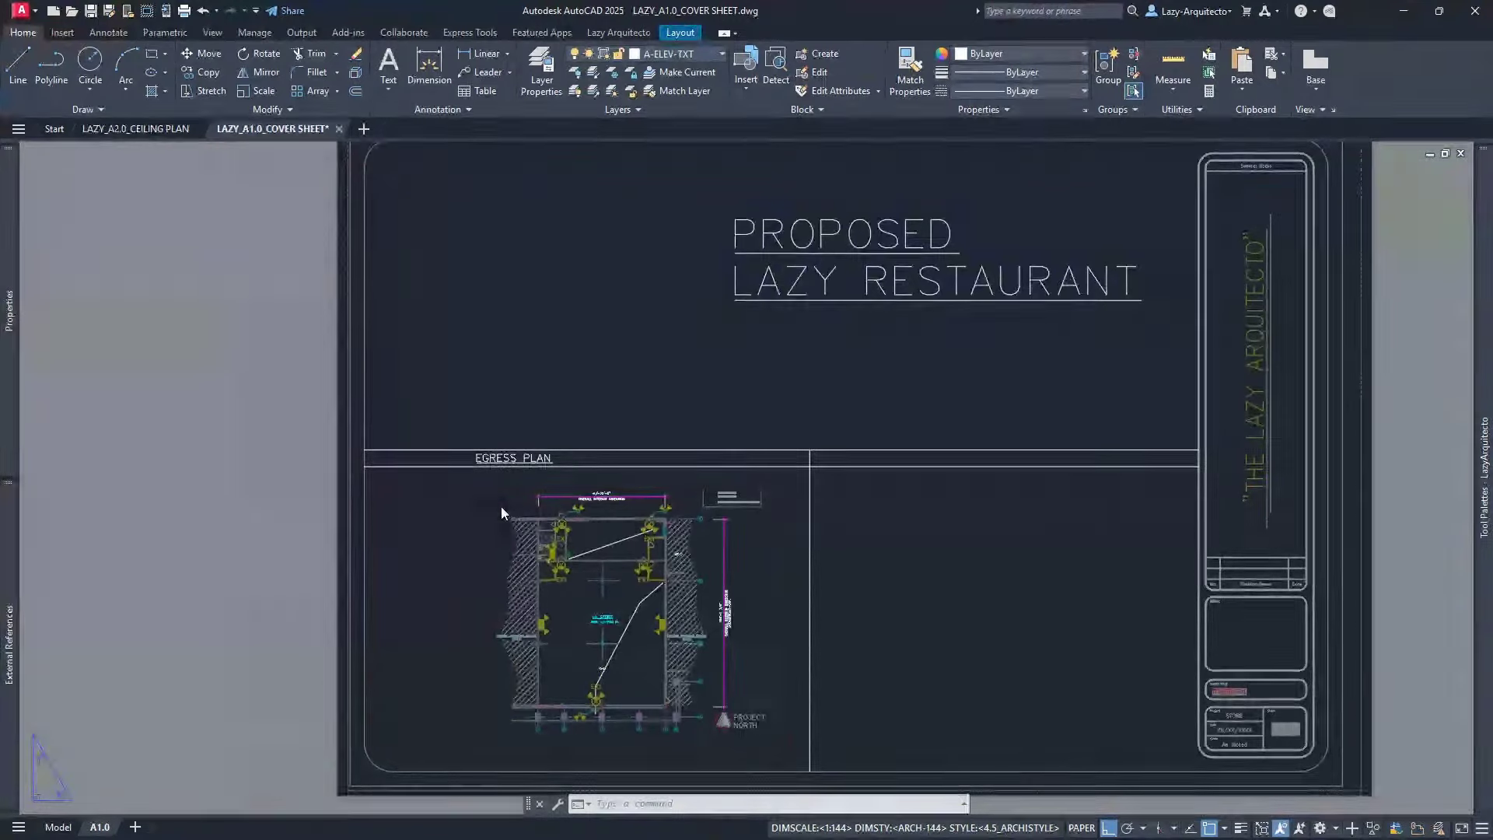
# Return to the LAZY_A2.0_CEILING PLAN drawing
pyautogui.click(151, 132)
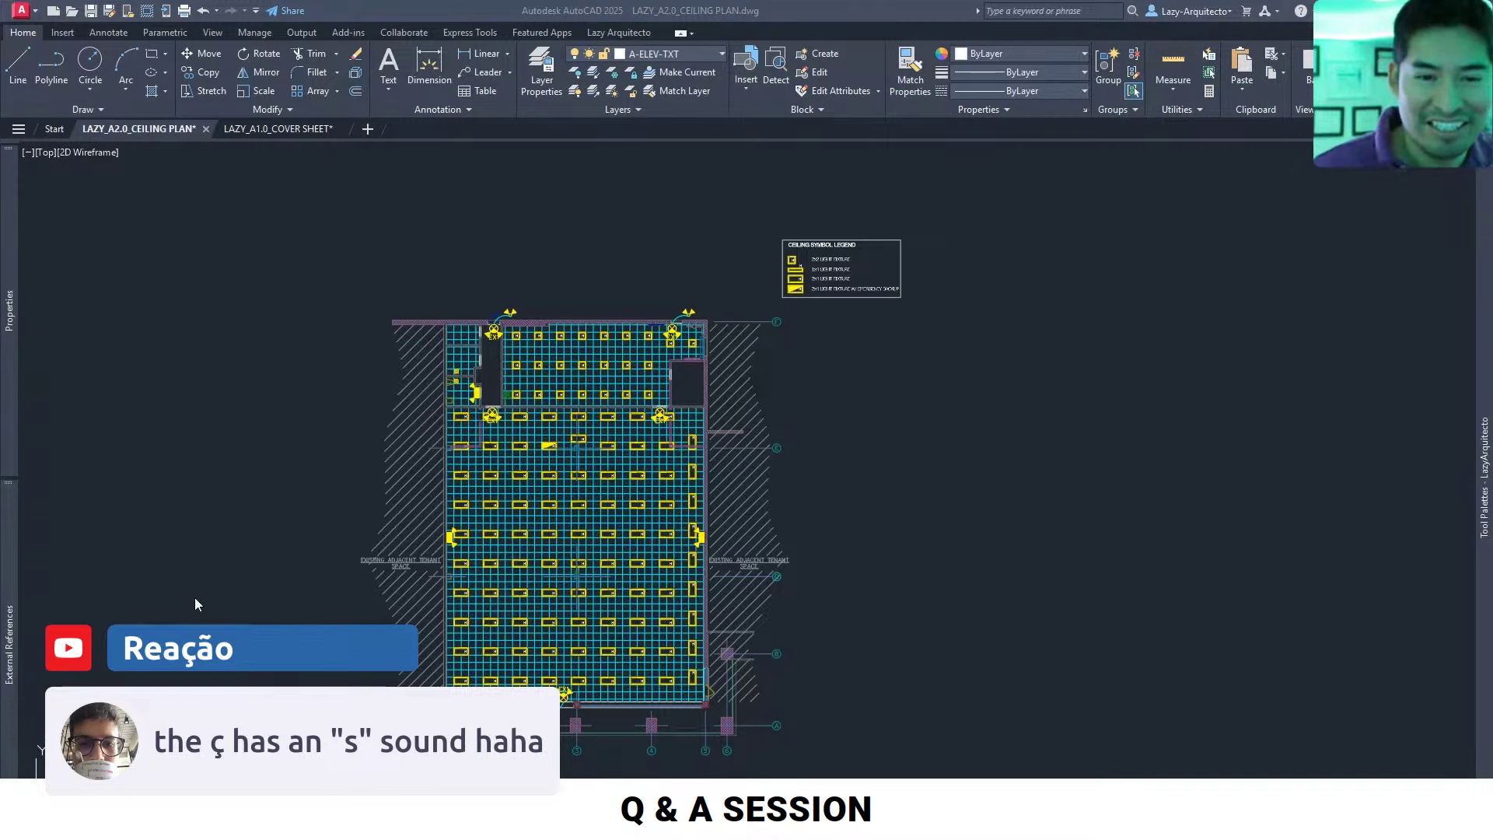
pyautogui.click(335, 492)
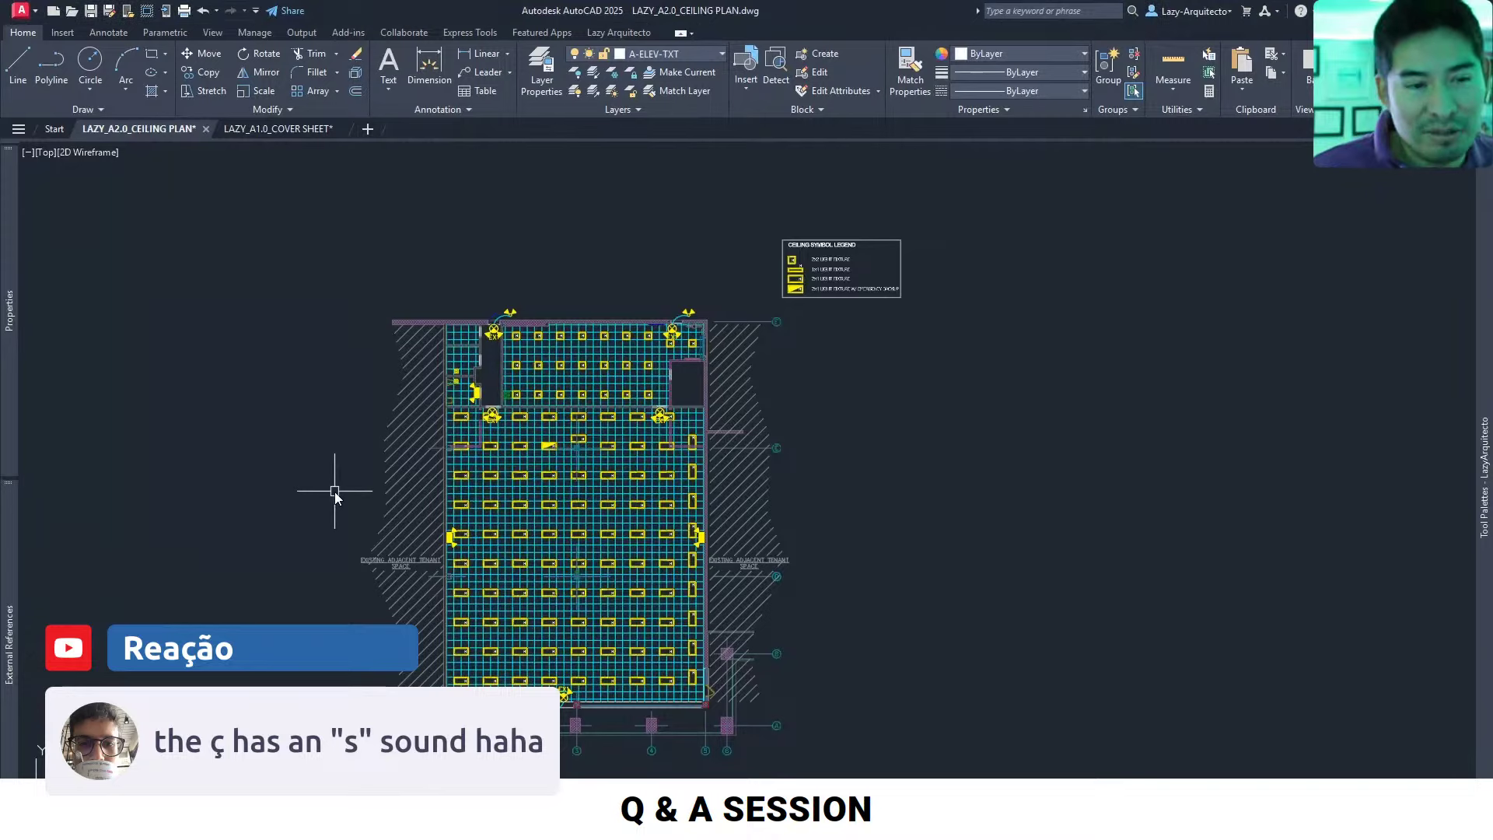